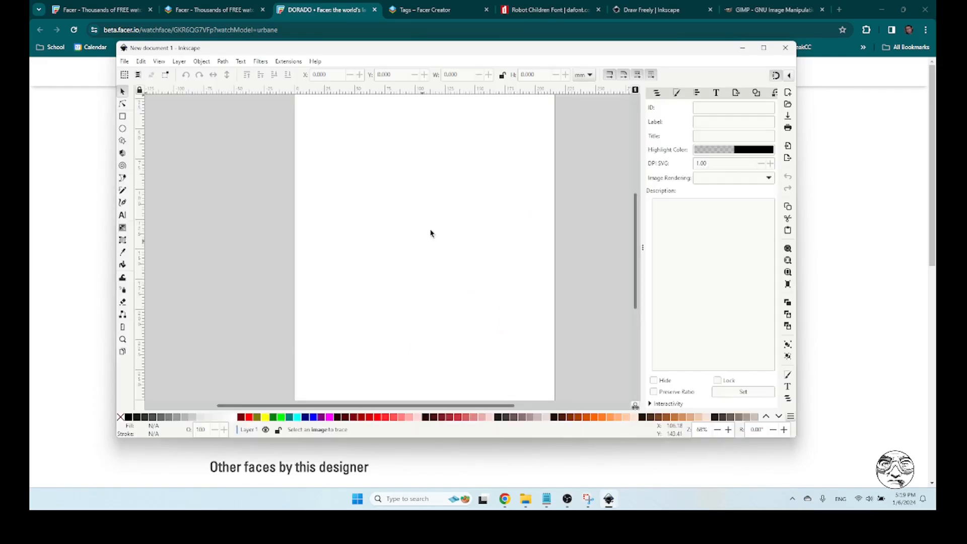
Maximize the window, widen the canvas area, and set the document page size to 300 by 300 px
left_click(764, 47)
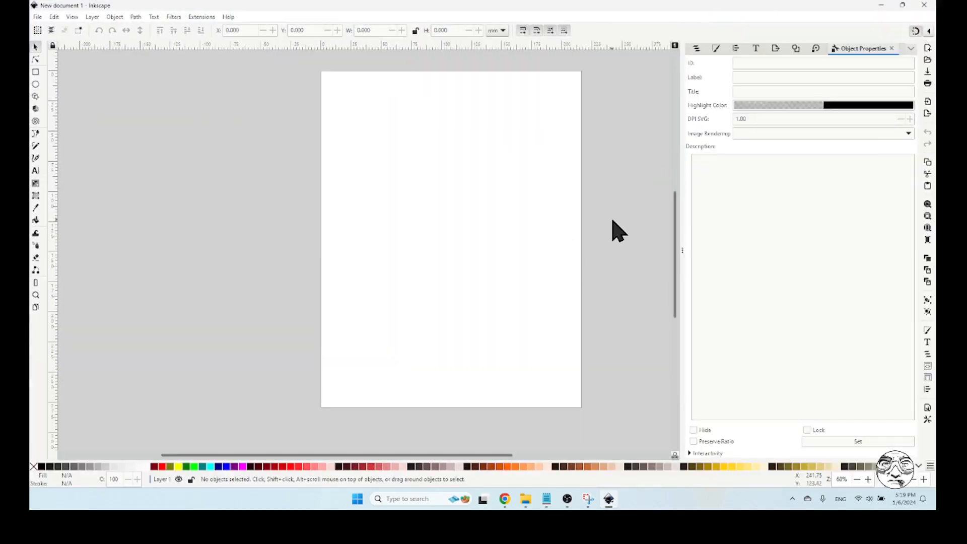
left_click_drag(682, 250, 721, 255)
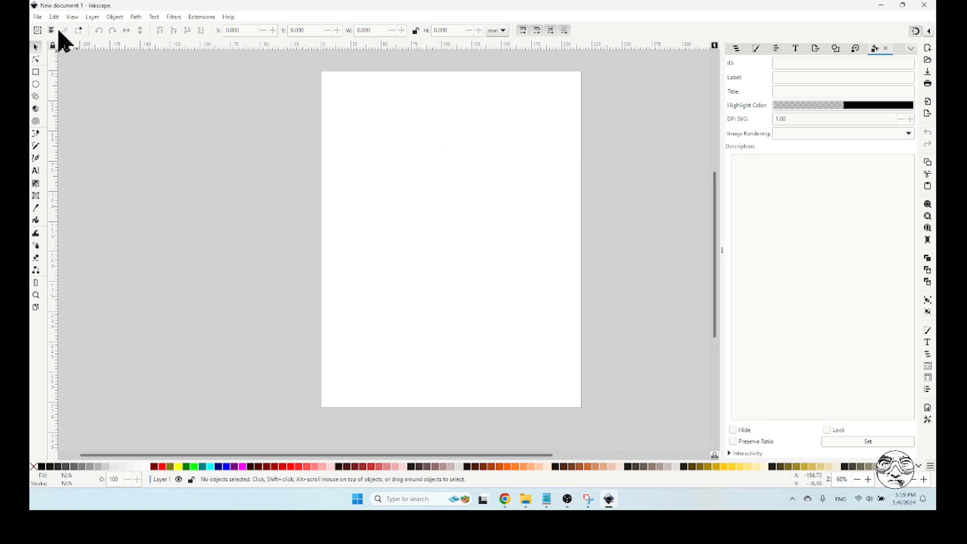
left_click(38, 17)
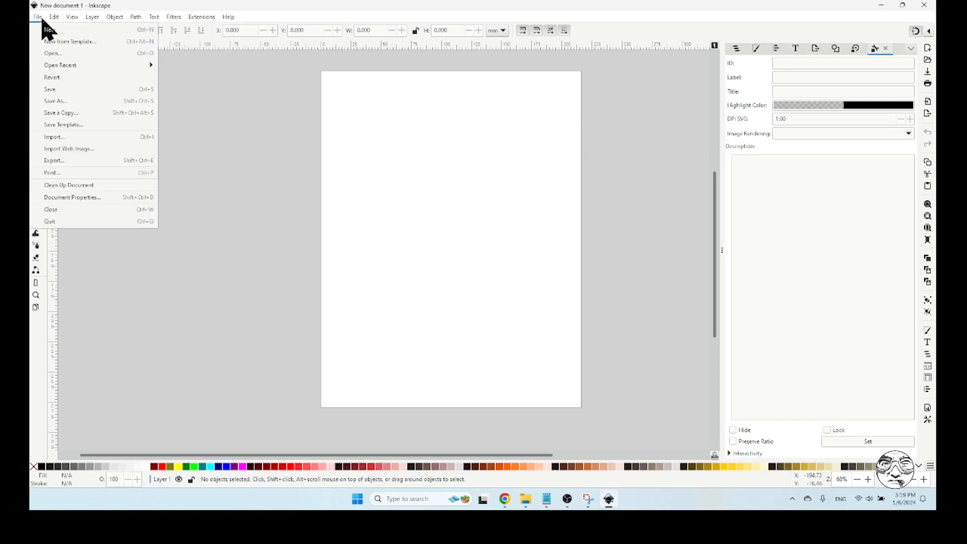
left_click(86, 199)
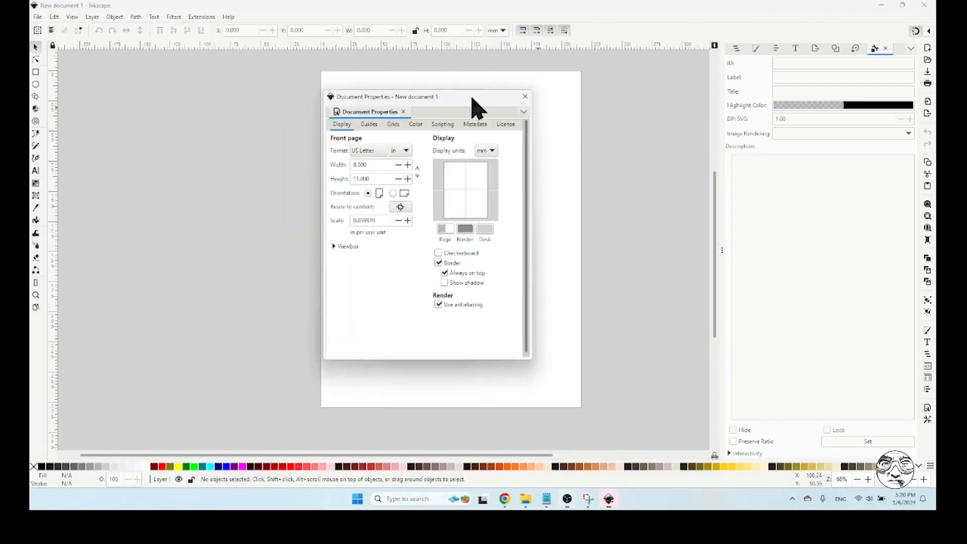
left_click_drag(470, 104, 478, 105)
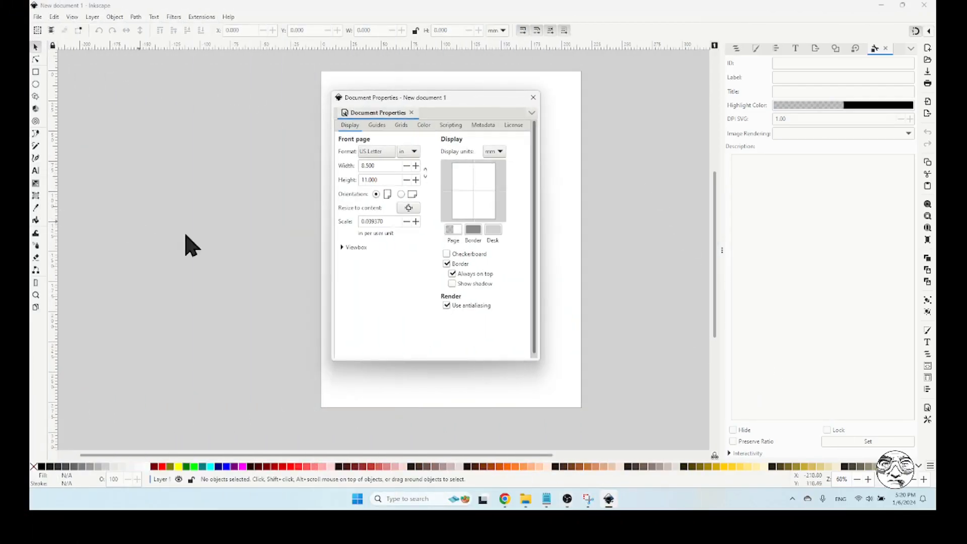
left_click(408, 151)
left_click(415, 215)
triple_click(391, 165)
type("300")
key("Tab")
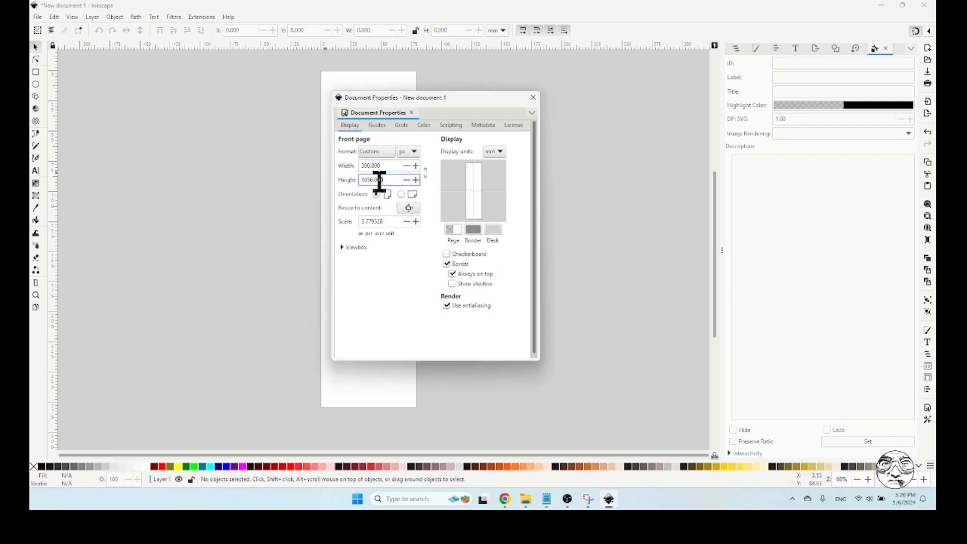
type("300")
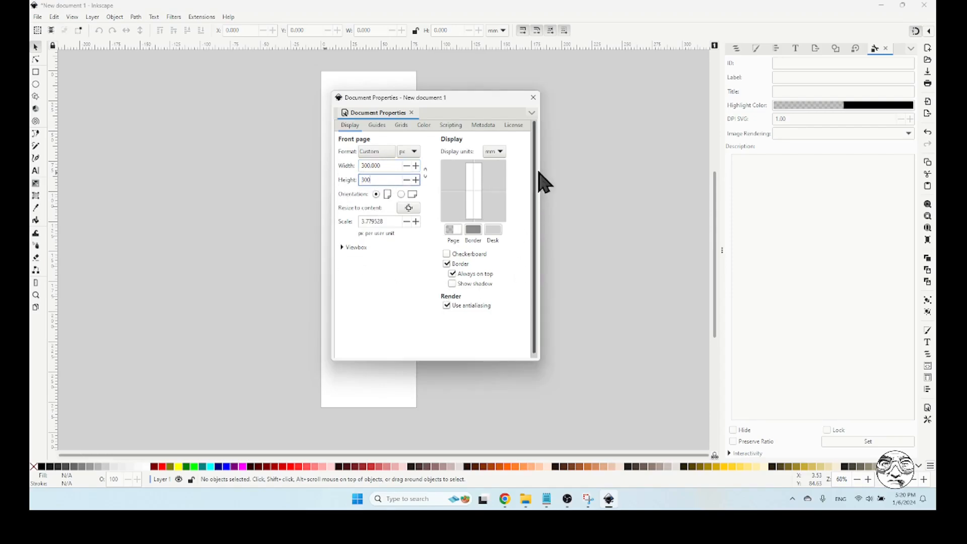
left_click(533, 99)
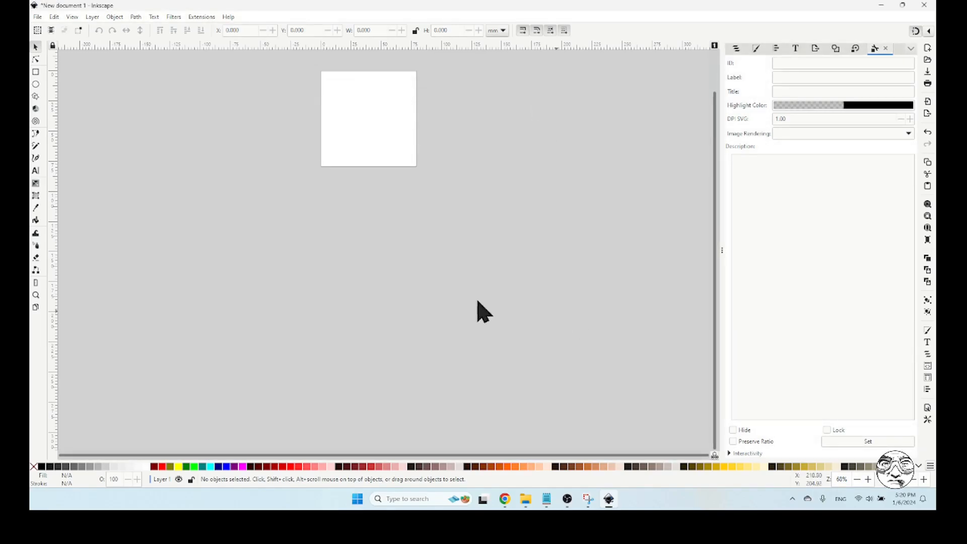
Import 2back.png as an embedded image, keeping the DPI from the file and the rendering mode None (auto)
left_click(35, 295)
left_click_drag(308, 66, 435, 182)
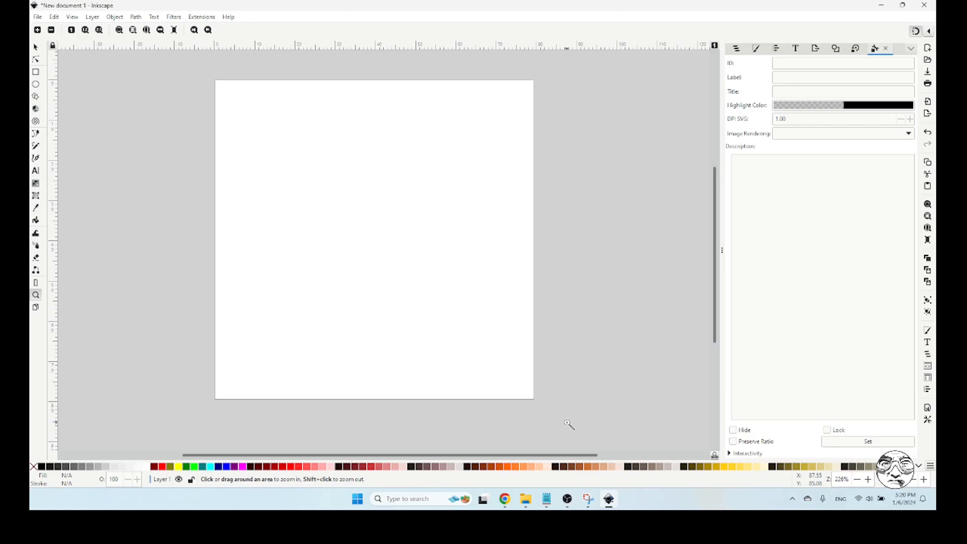
key("s")
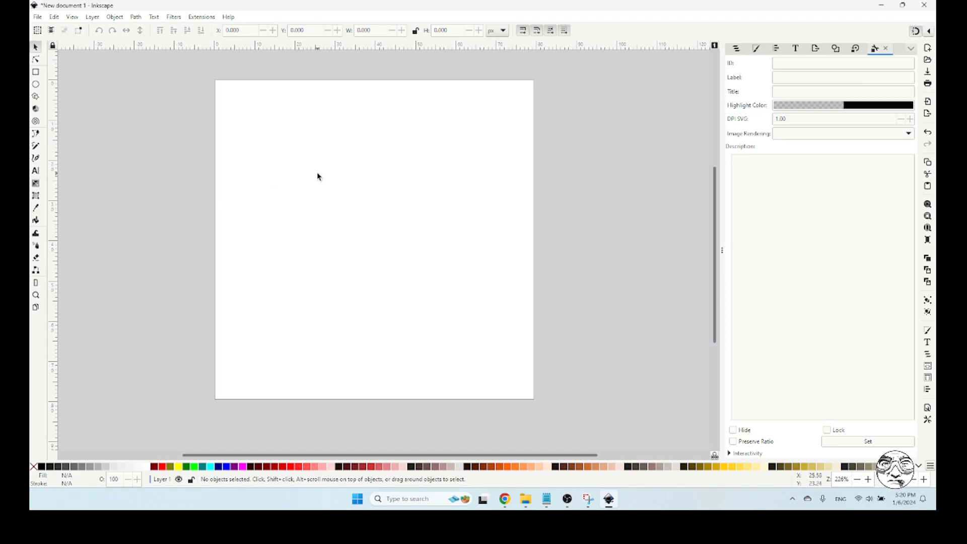
left_click(38, 18)
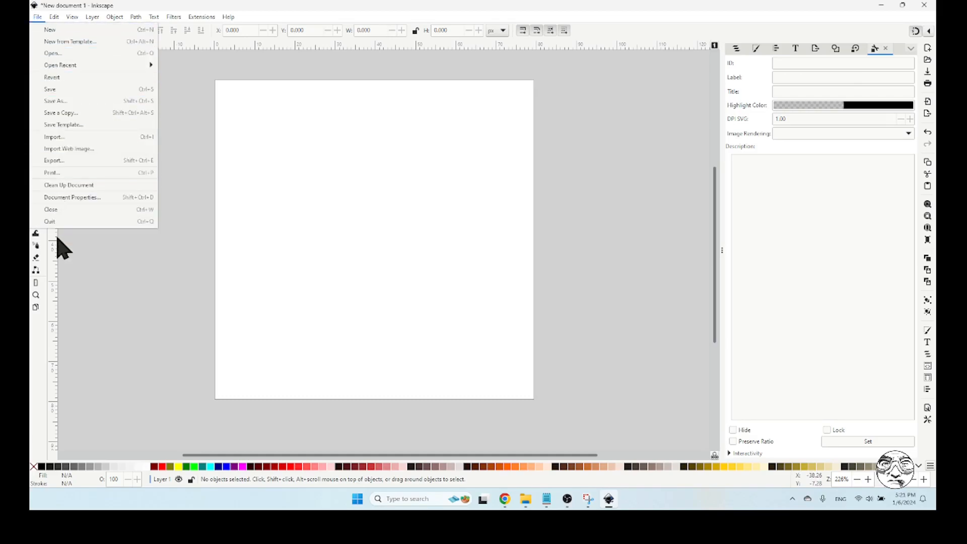
left_click(71, 137)
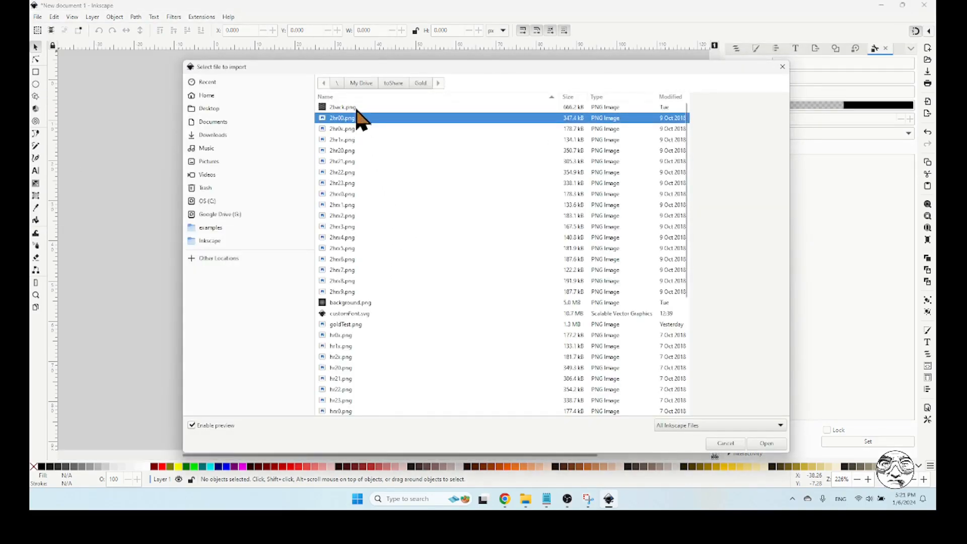
left_click(763, 444)
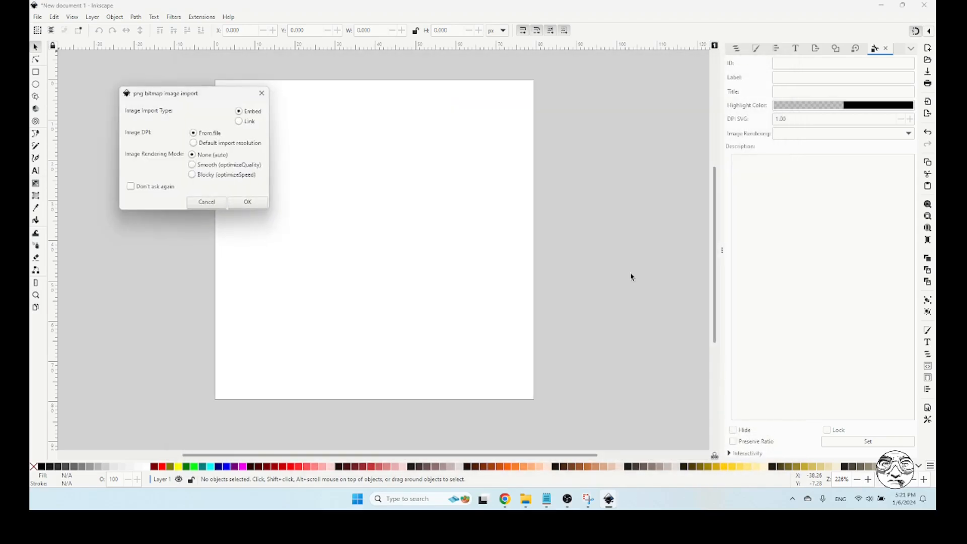
left_click(246, 203)
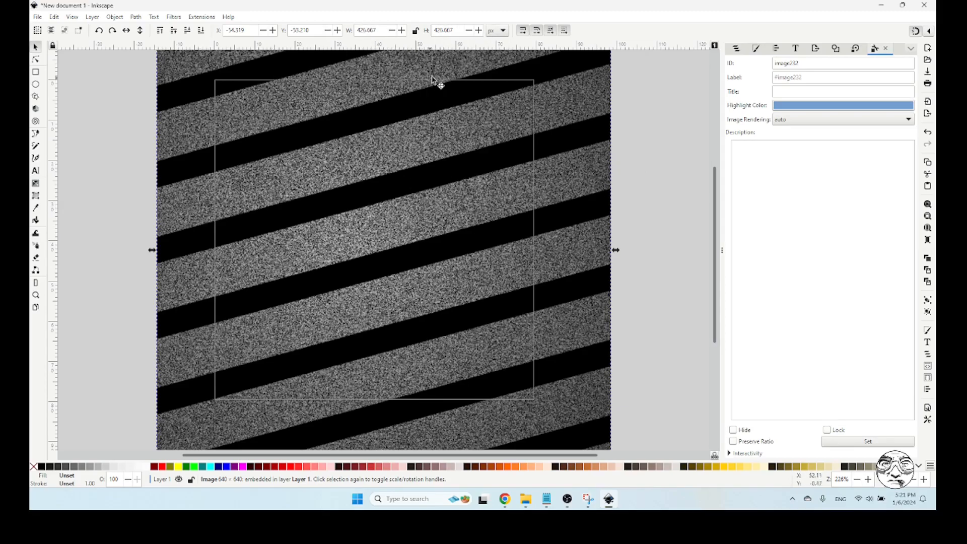
Resize the imported striped image to 300 px wide and 300 px high
left_click(498, 31)
left_click(500, 32)
left_click(383, 30)
type("300")
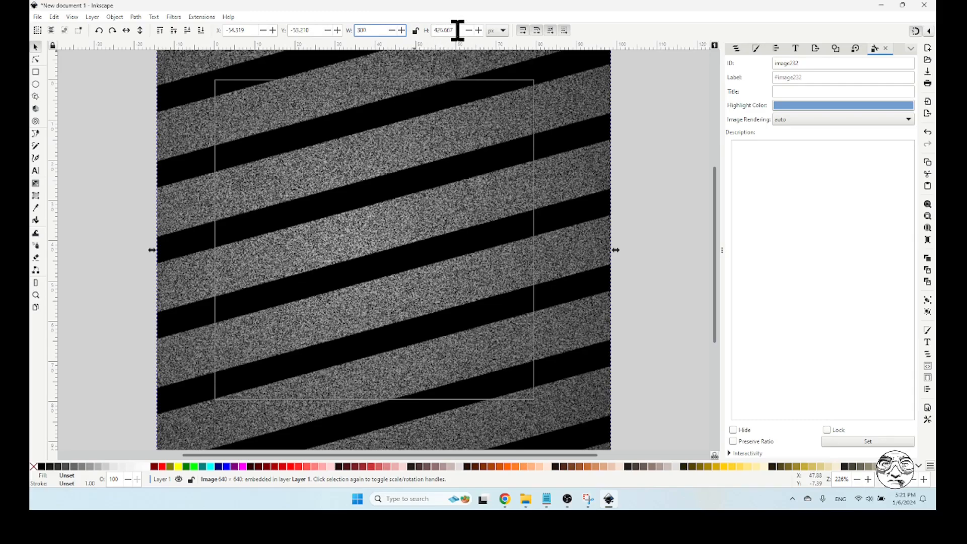
key("Tab")
type("300")
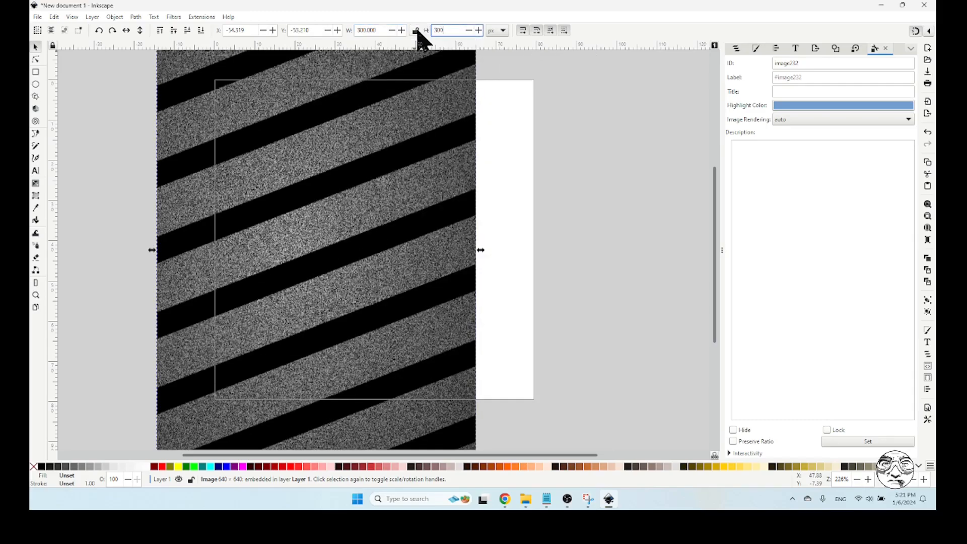
key("Return")
Position the striped image exactly over the page at X 0, Y 0, and show the Align and Distribute options
left_click_drag(366, 129, 367, 190)
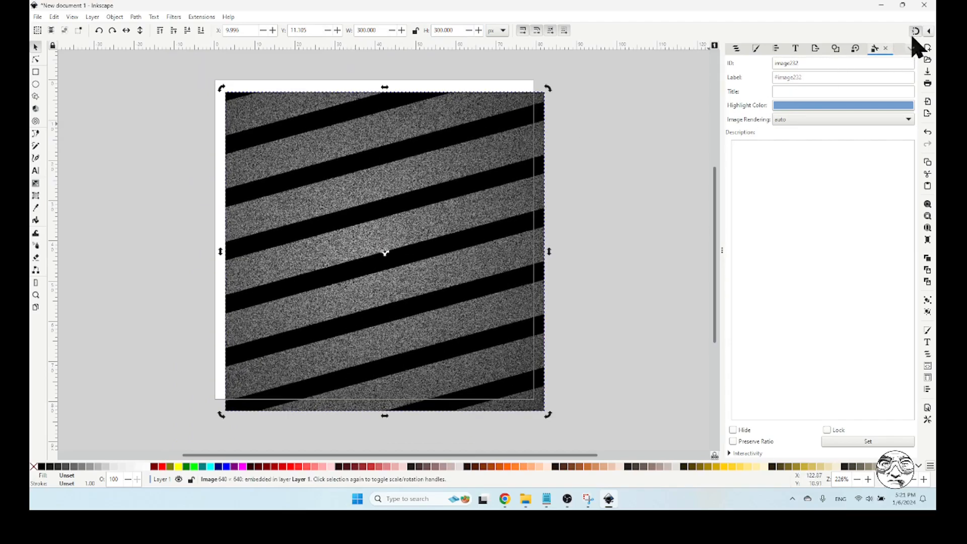
left_click_drag(307, 123, 296, 113)
left_click(611, 139)
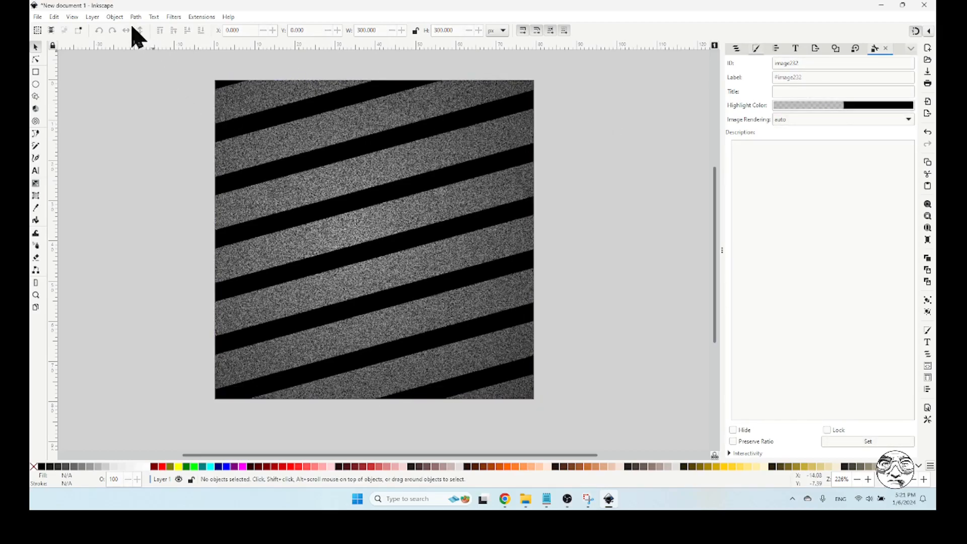
left_click(117, 17)
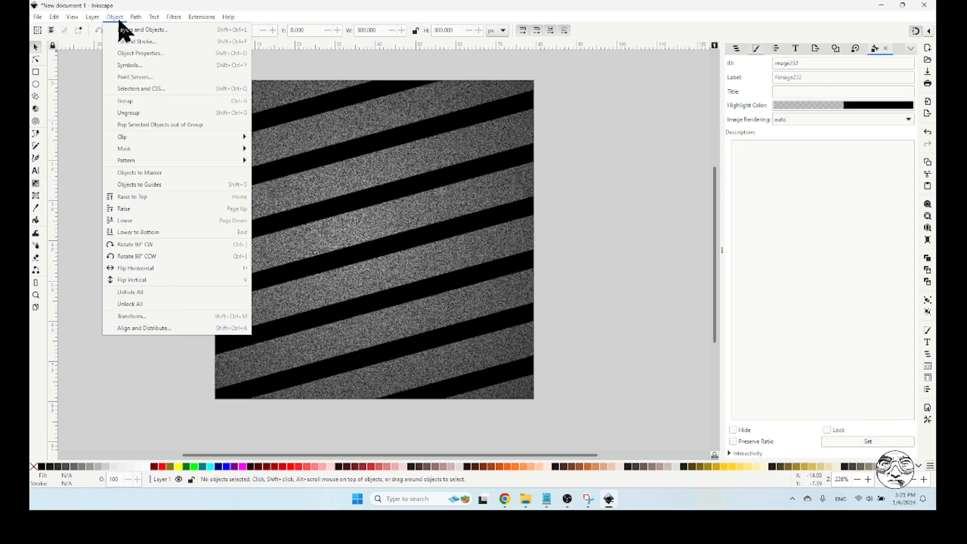
left_click(135, 328)
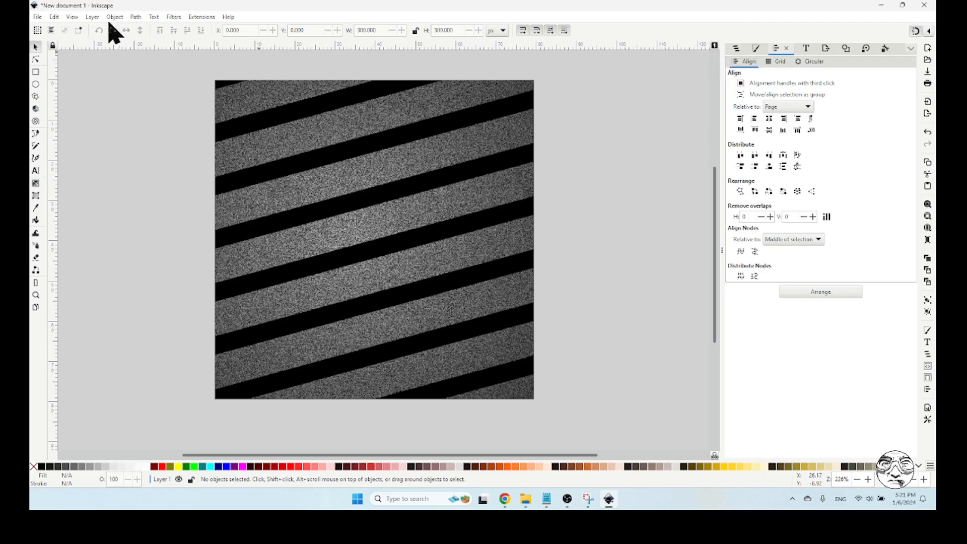
Lock the background image in the Layers and Objects list and try to move it on the canvas
left_click(93, 17)
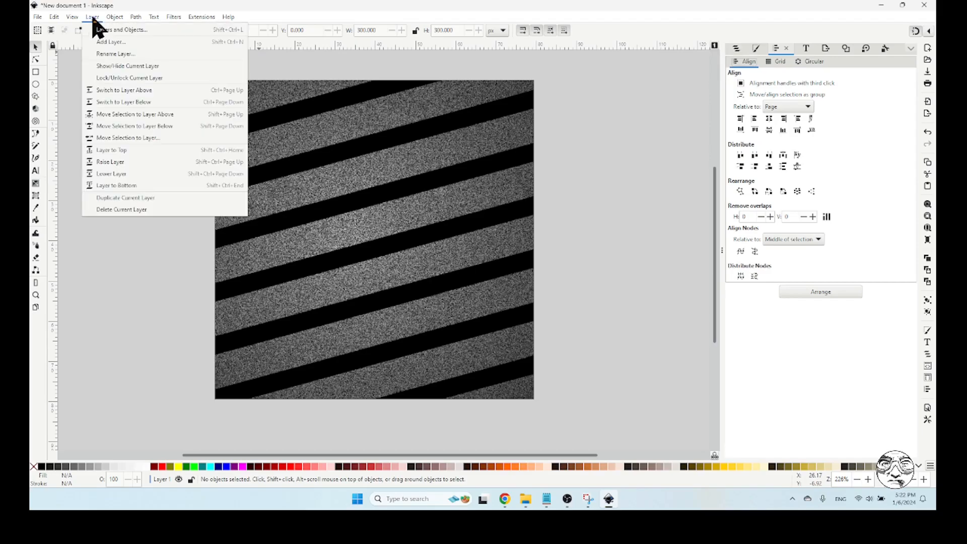
left_click(133, 30)
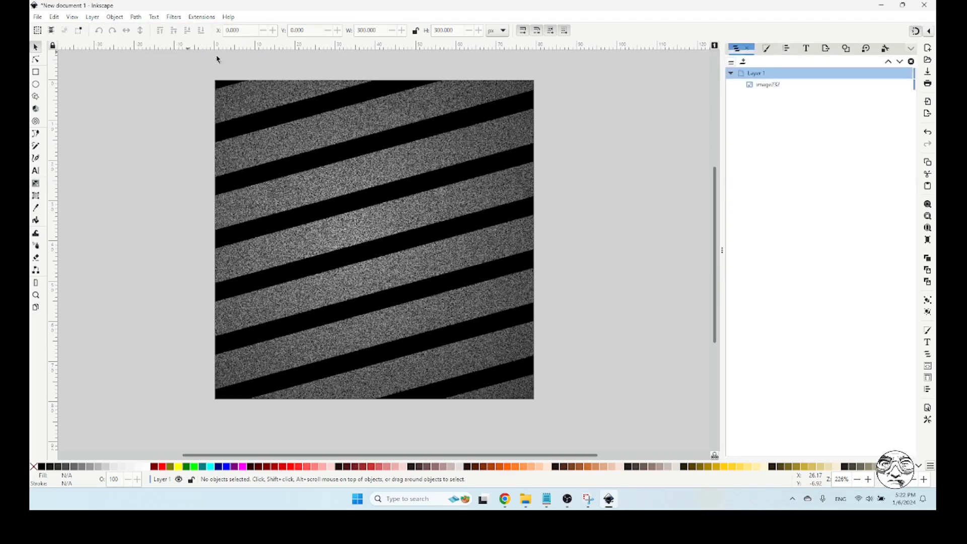
left_click(773, 86)
left_click(908, 86)
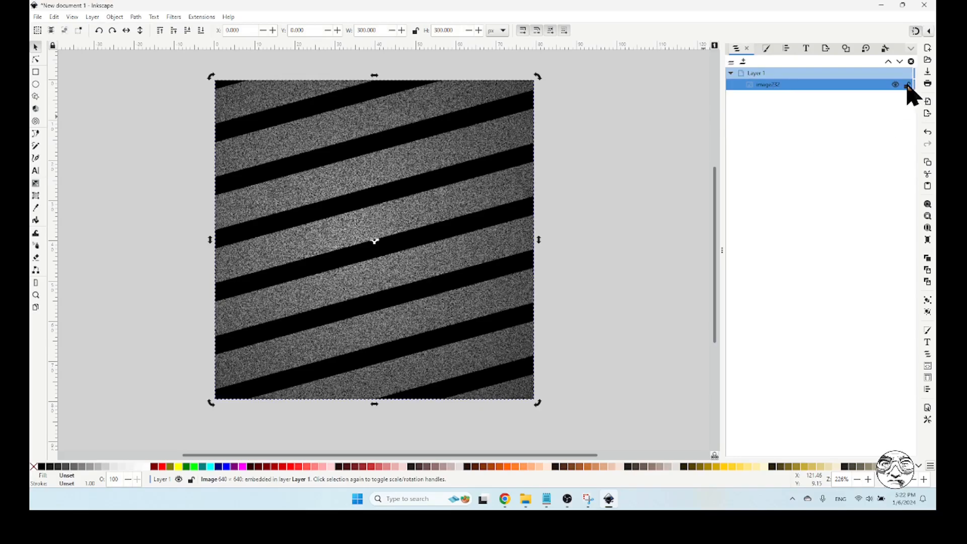
left_click(610, 152)
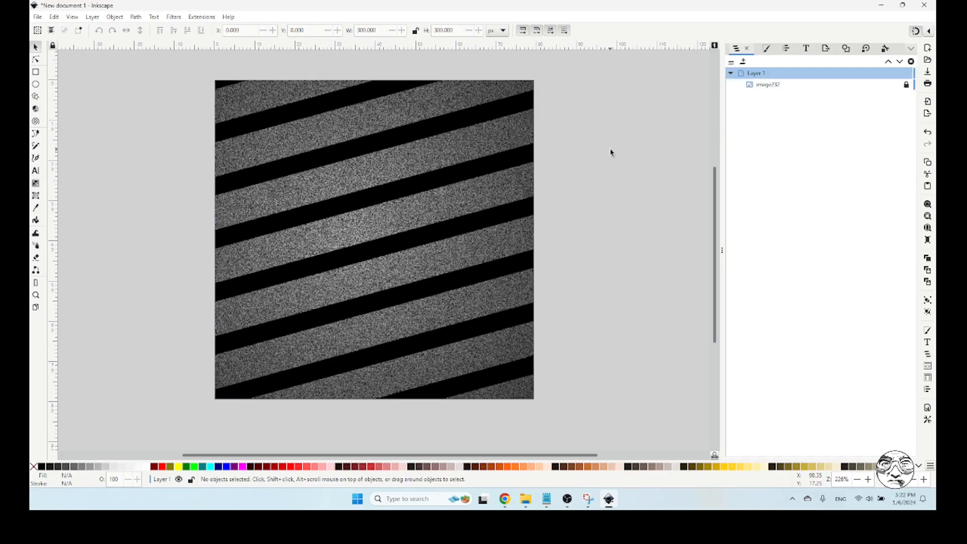
left_click_drag(345, 142, 494, 255)
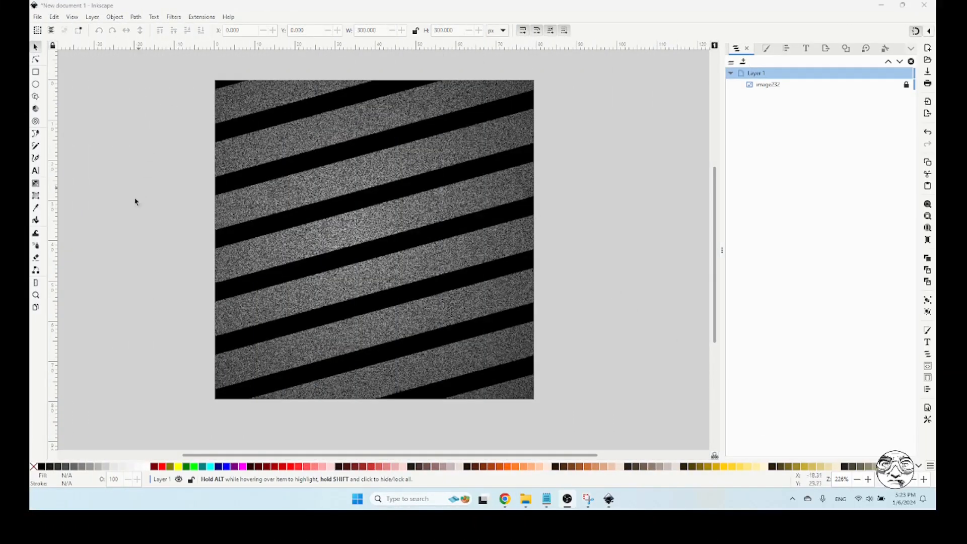
Place three separate text objects reading "1" in a column beside the page
left_click(36, 171)
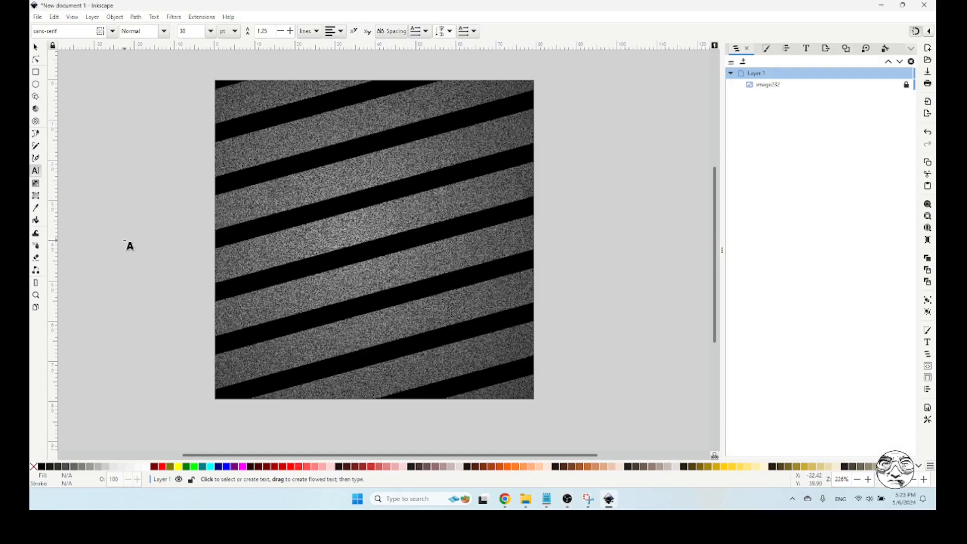
left_click(125, 231)
type("1")
left_click(132, 295)
type("1")
left_click(125, 359)
type("1")
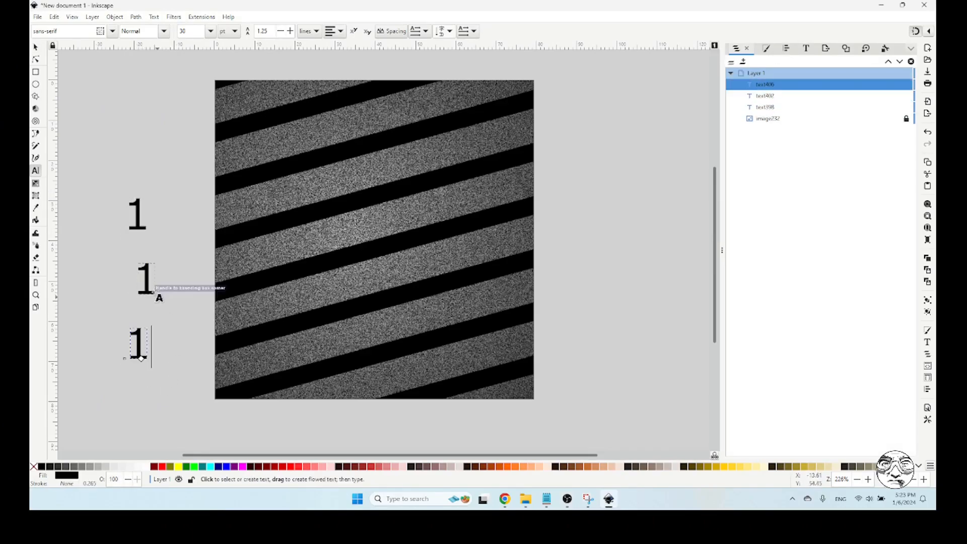
Change the middle text object to "2" and the lowest one to "3"
double_click(143, 273)
type("2")
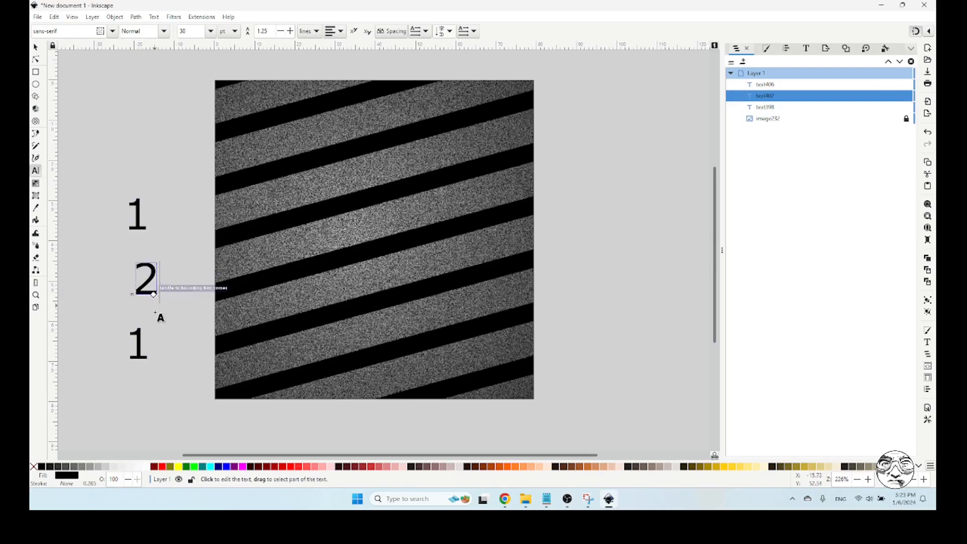
double_click(138, 344)
type("3")
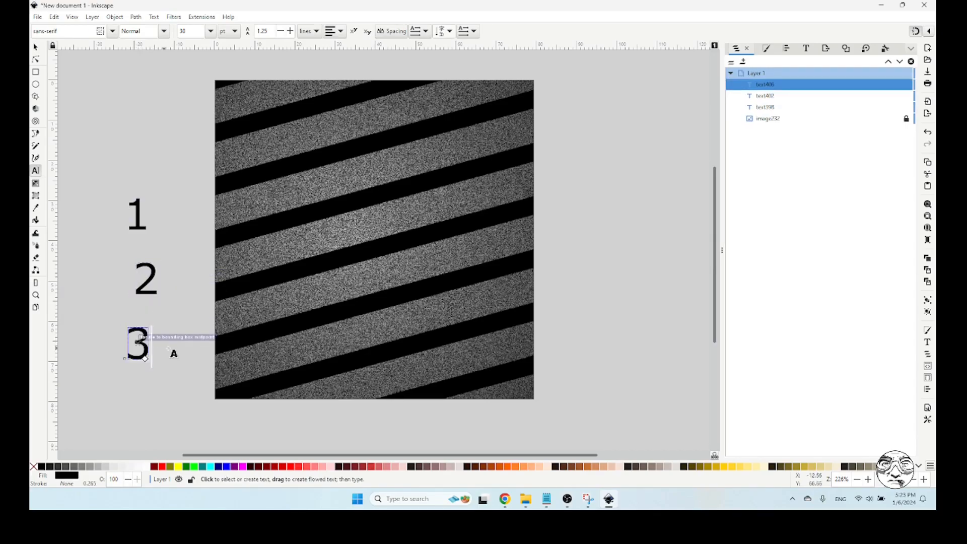
Fill all three digits with yellow and move the 2 and the 3 up closer to the 1
left_click(35, 47)
left_click_drag(101, 145, 186, 414)
left_click(178, 466)
left_click(187, 380)
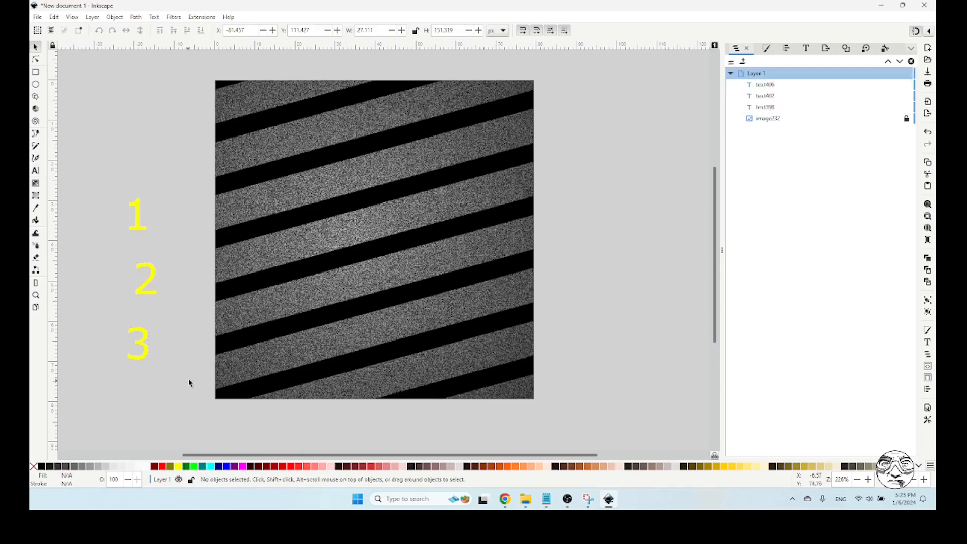
left_click_drag(149, 272, 168, 224)
left_click_drag(146, 334, 150, 286)
Change the font of the digit 1 to Robot Children
double_click(138, 213)
double_click(137, 213)
left_click(138, 212)
double_click(137, 212)
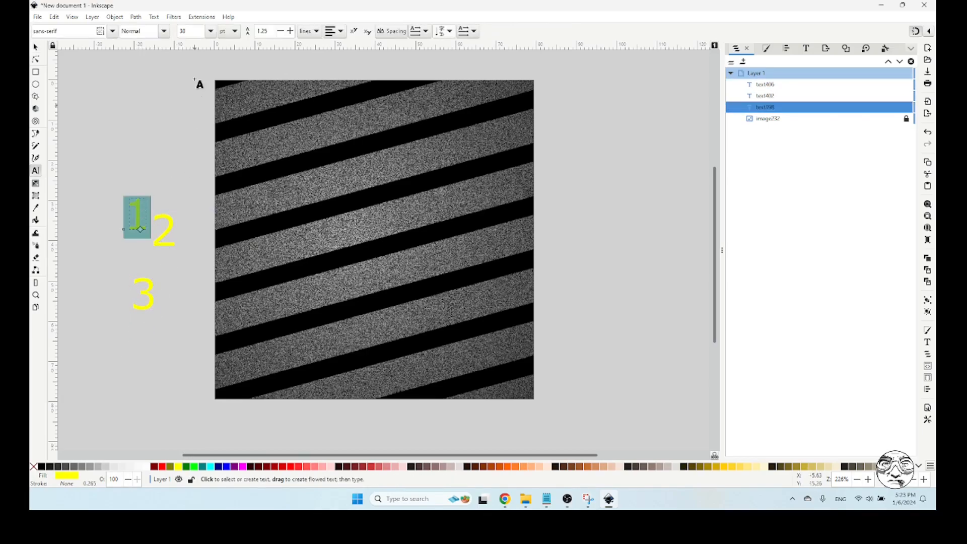
left_click(154, 17)
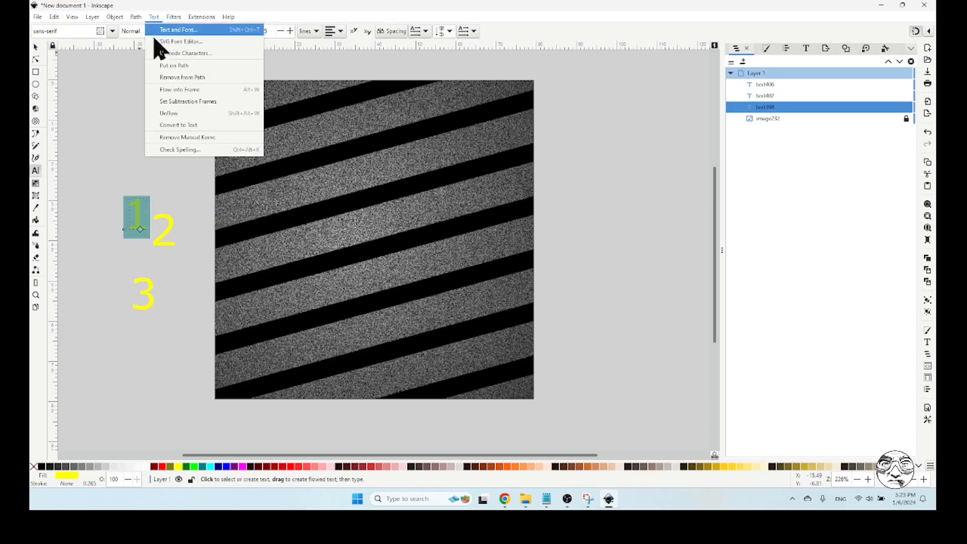
left_click(181, 30)
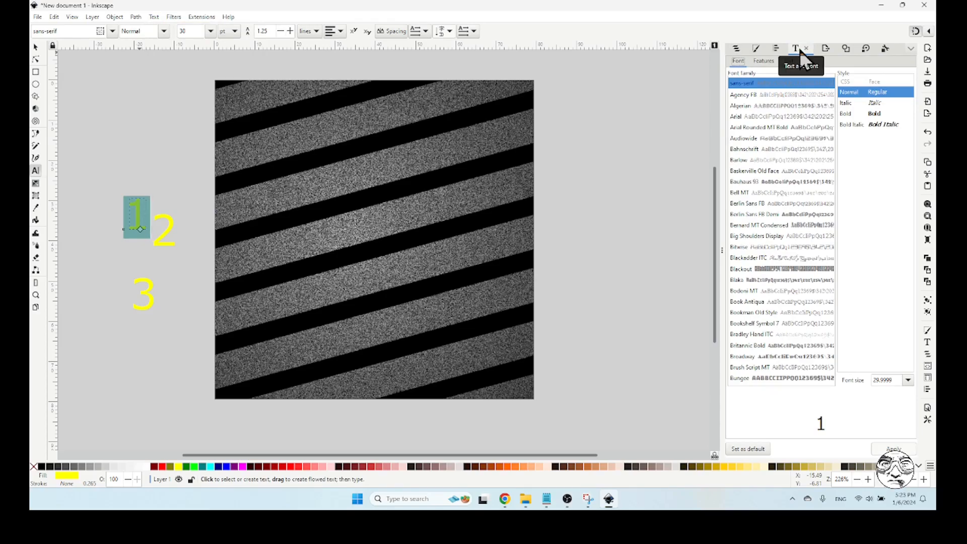
left_click(833, 291)
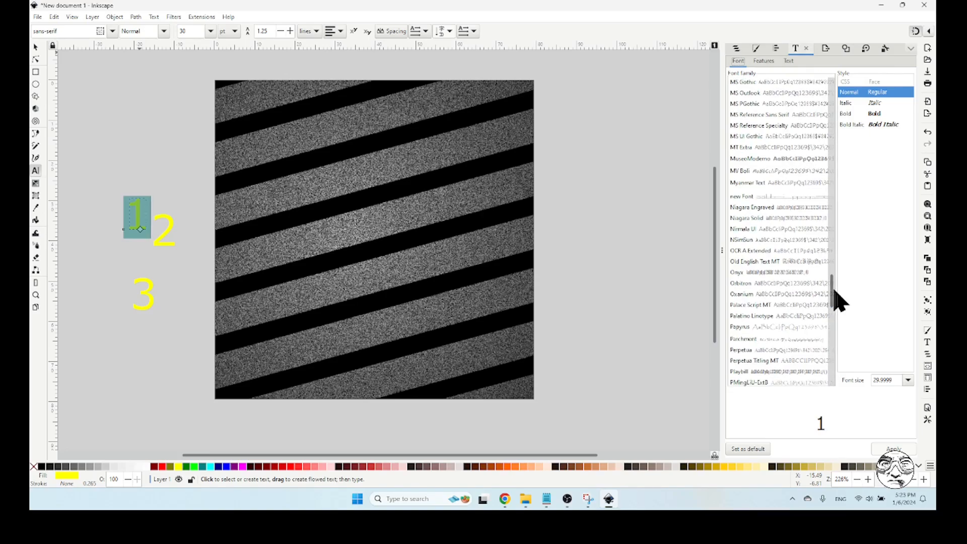
left_click_drag(834, 290, 833, 317)
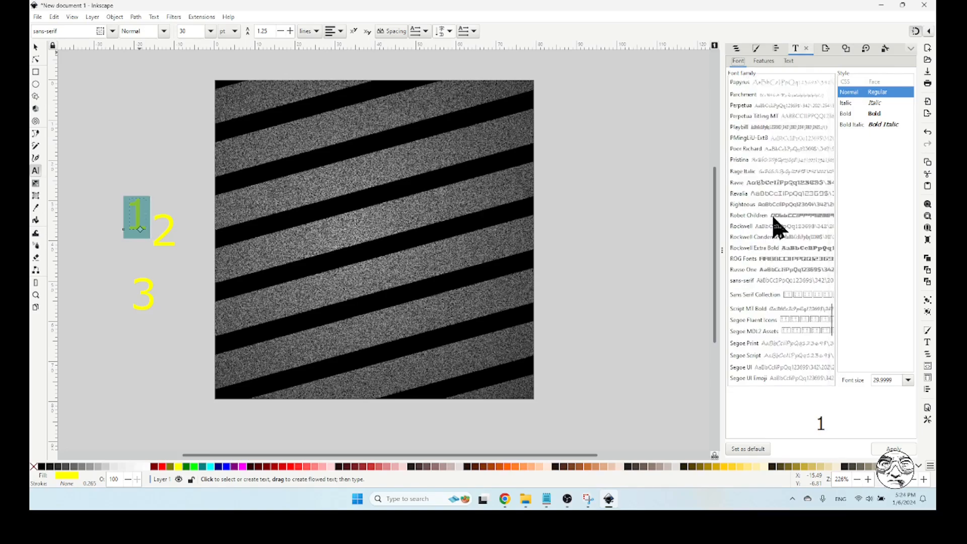
left_click(773, 216)
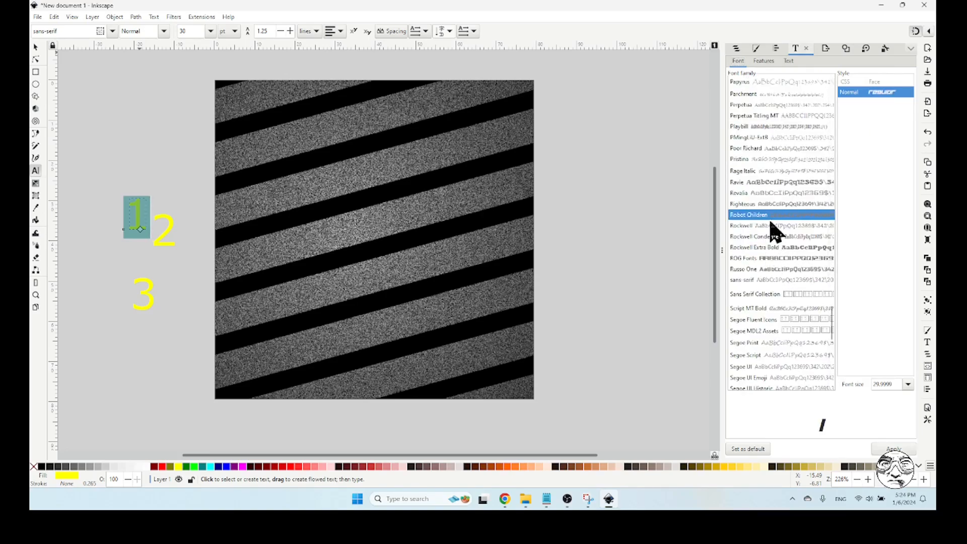
left_click(881, 450)
left_click(183, 222)
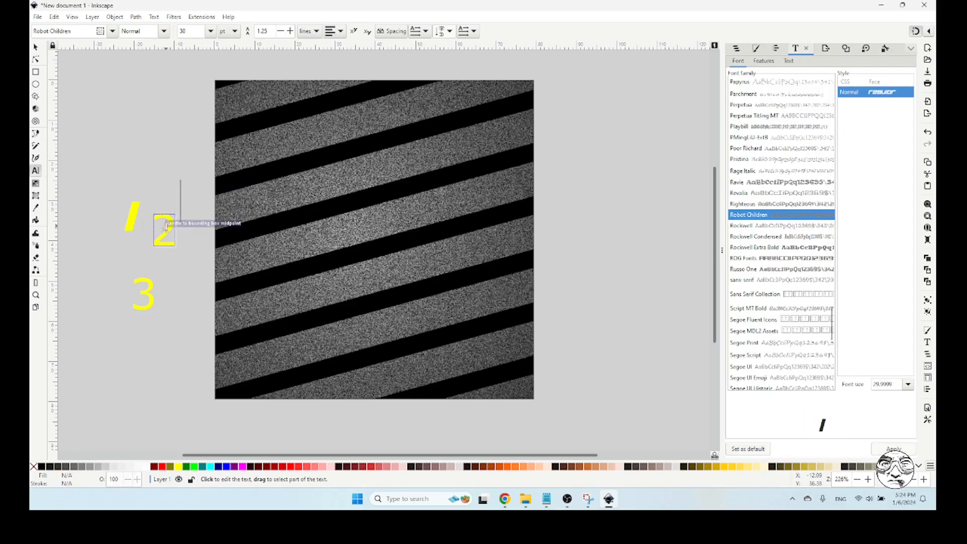
Apply the Robot Children font to the digits 2 and 3 as well
double_click(166, 226)
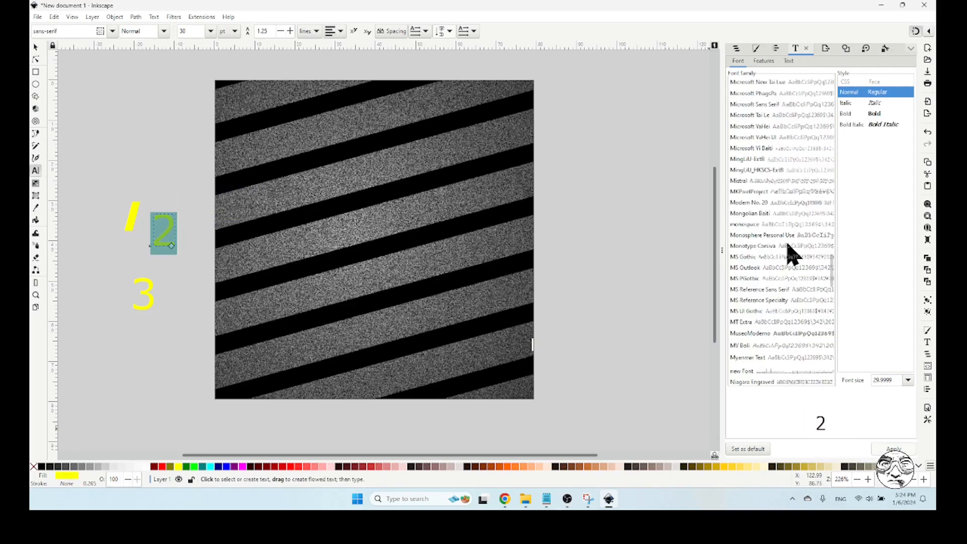
left_click_drag(838, 248, 837, 90)
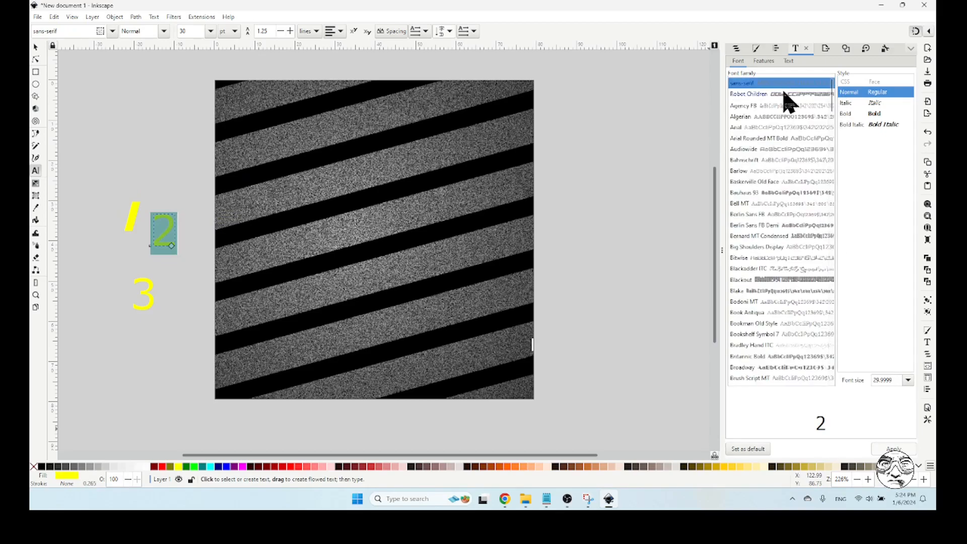
left_click(784, 93)
left_click(894, 449)
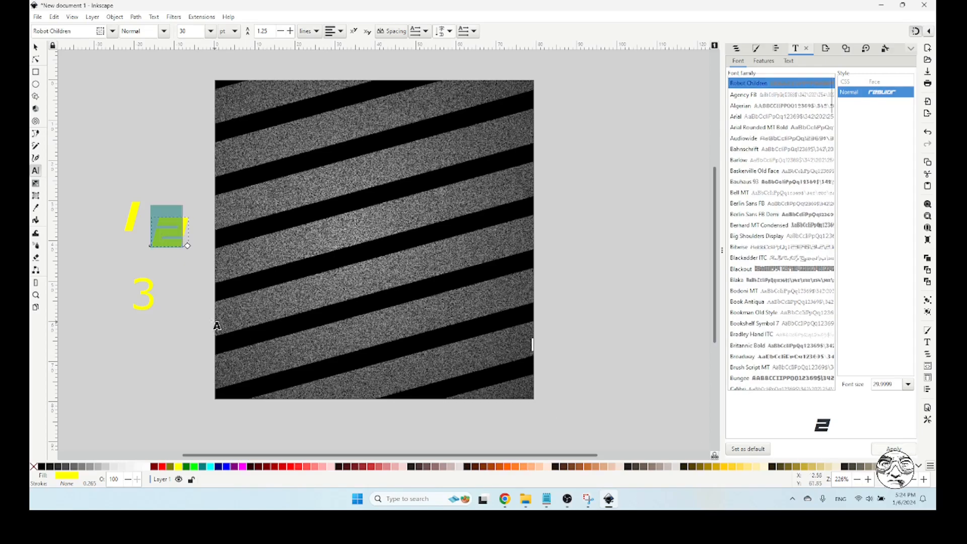
double_click(144, 295)
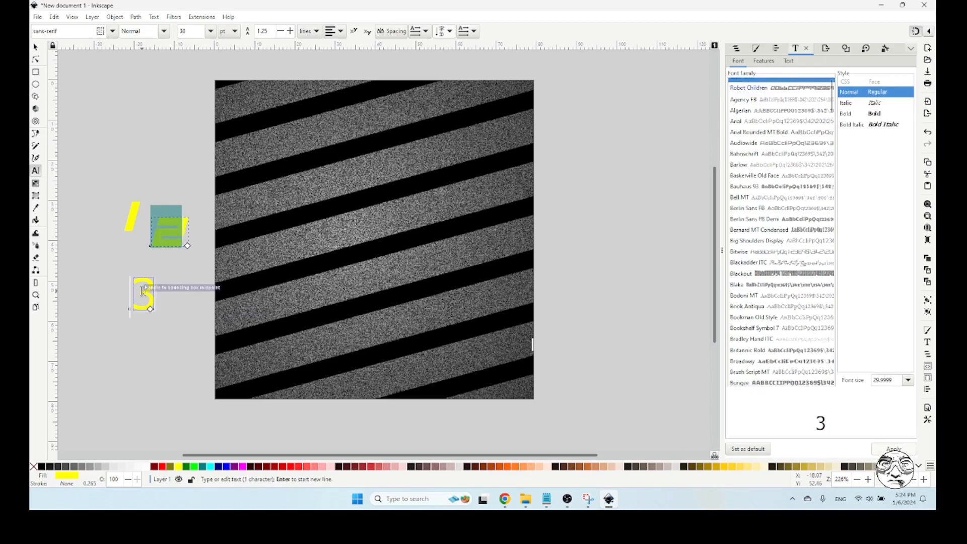
left_click(778, 89)
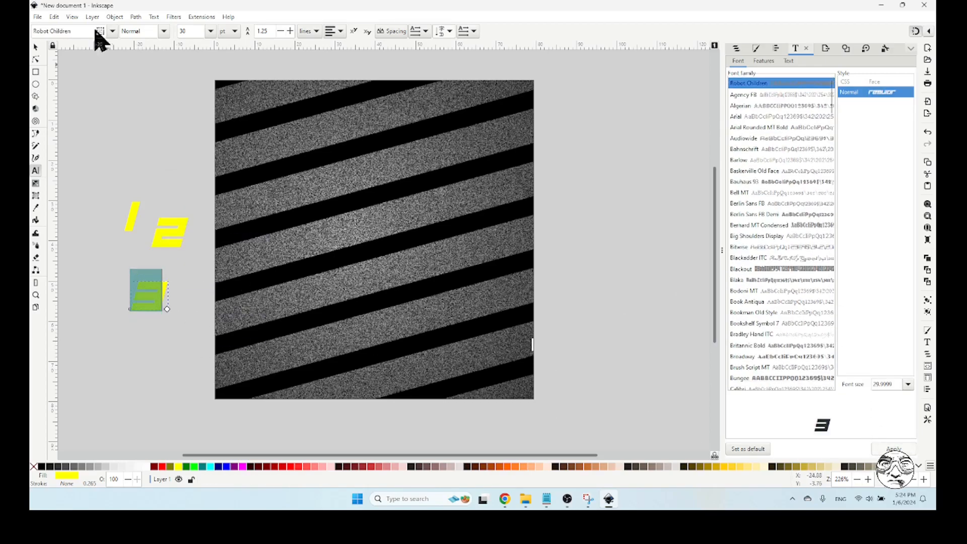
left_click(36, 47)
left_click(163, 120)
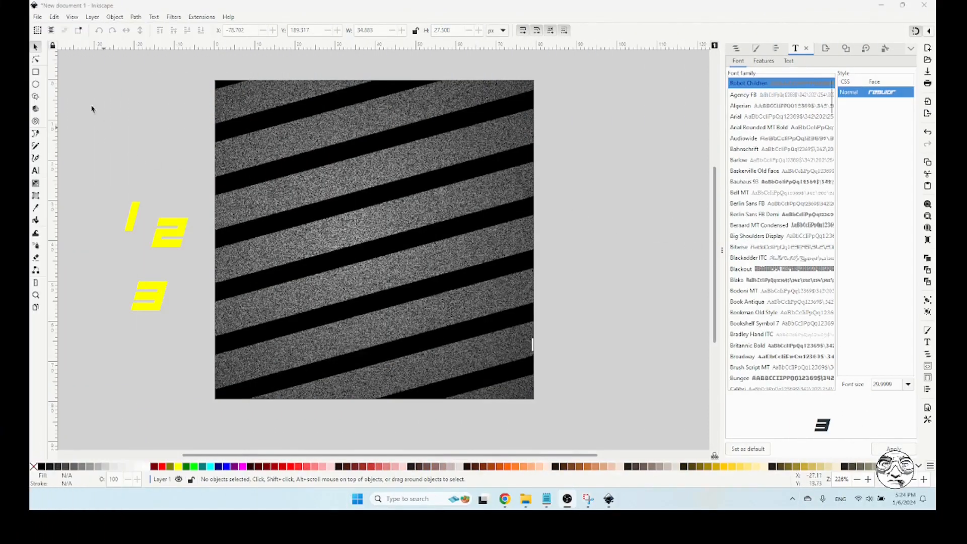
Draw an ellipse about 300 by 298 px over the background and give it a white stroke and no fill
left_click(36, 85)
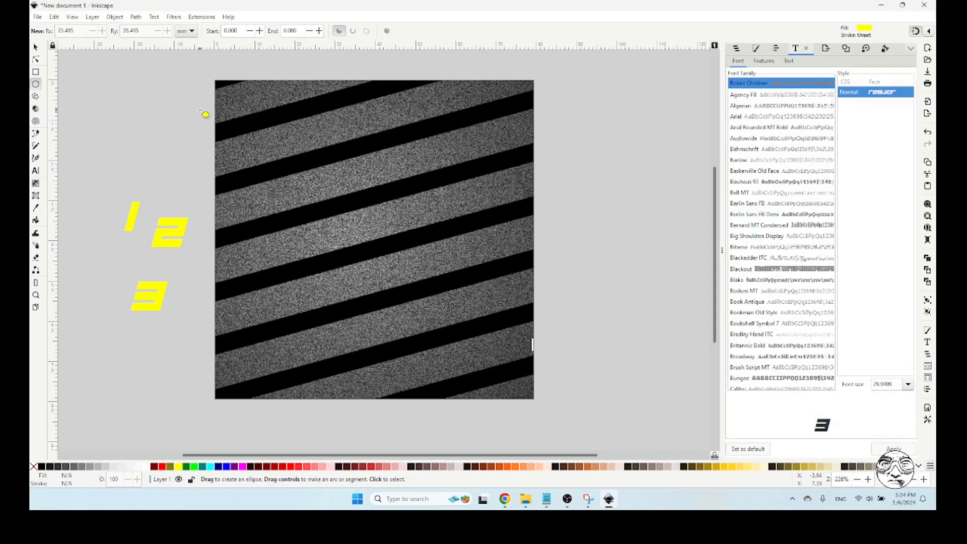
left_click_drag(216, 112, 601, 428)
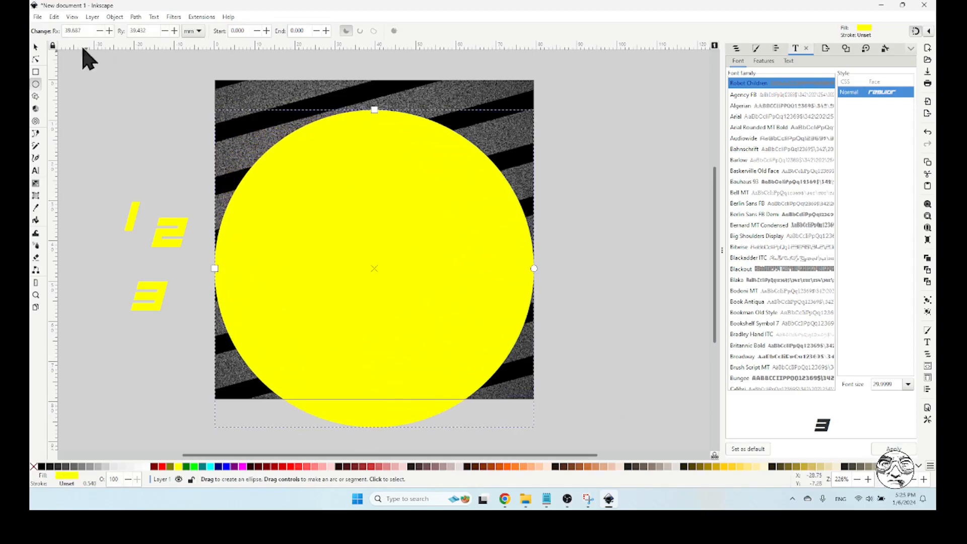
left_click(36, 47)
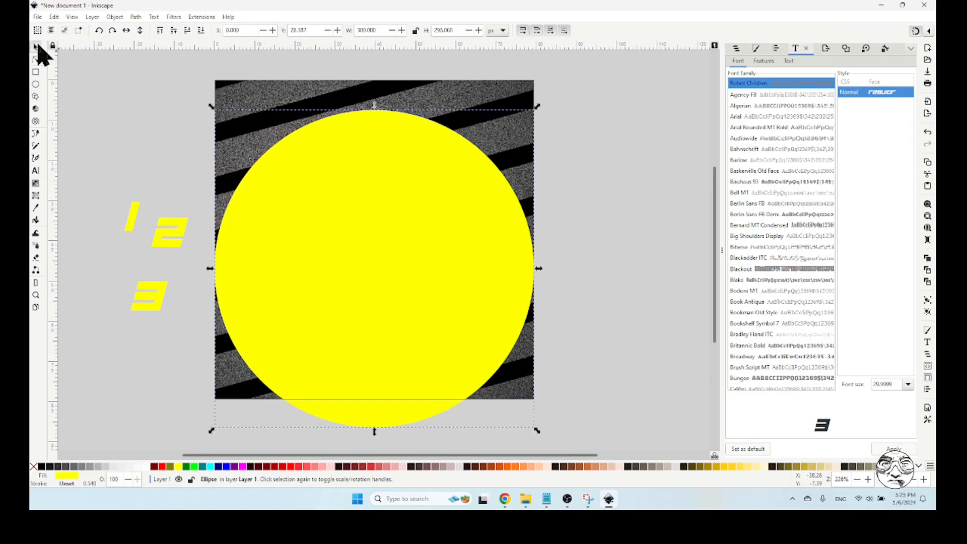
right_click(147, 467)
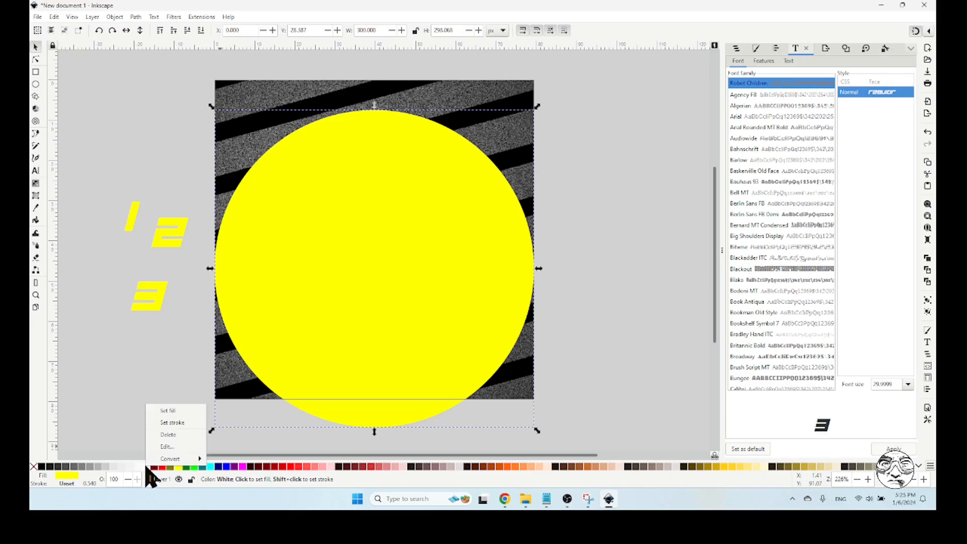
left_click(186, 423)
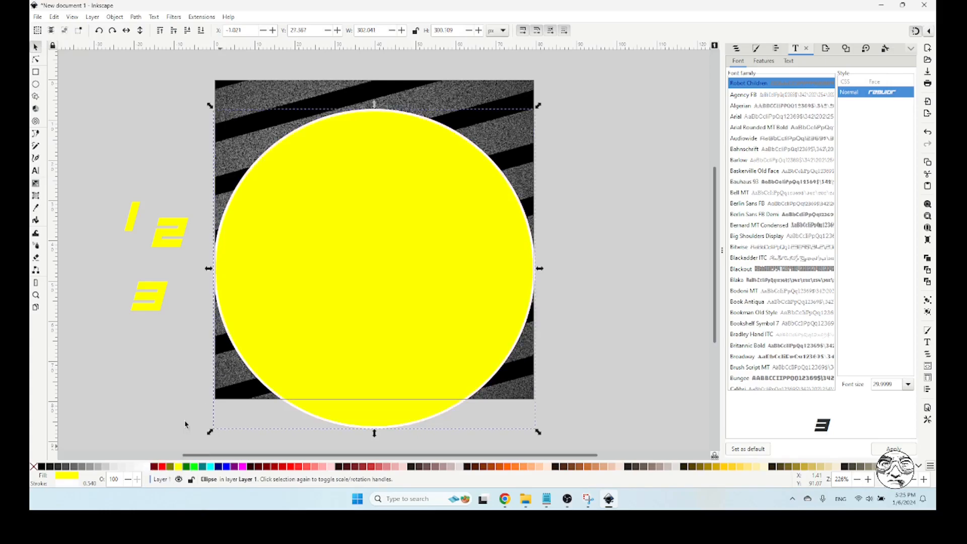
left_click(35, 469)
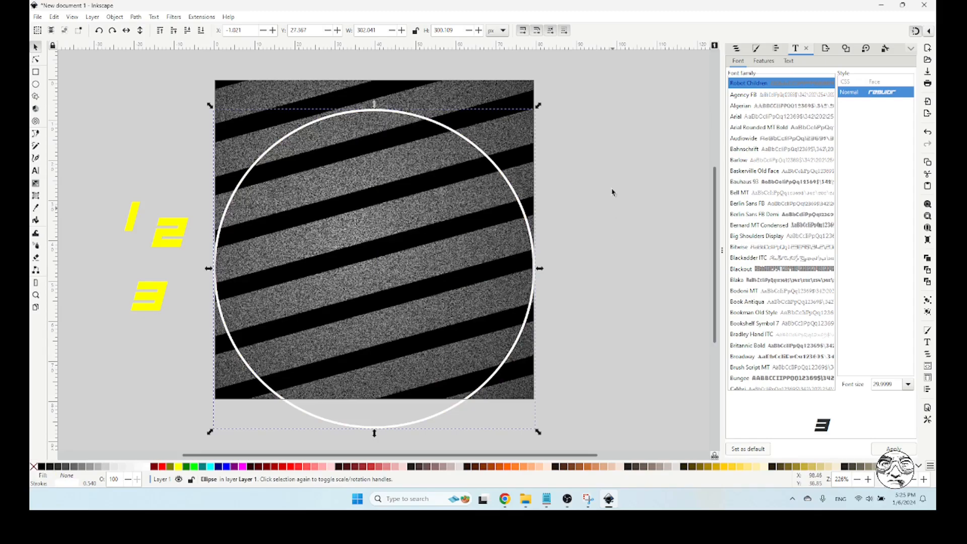
Set the white circle's width and height to 300 px each
left_click_drag(384, 28, 315, 27)
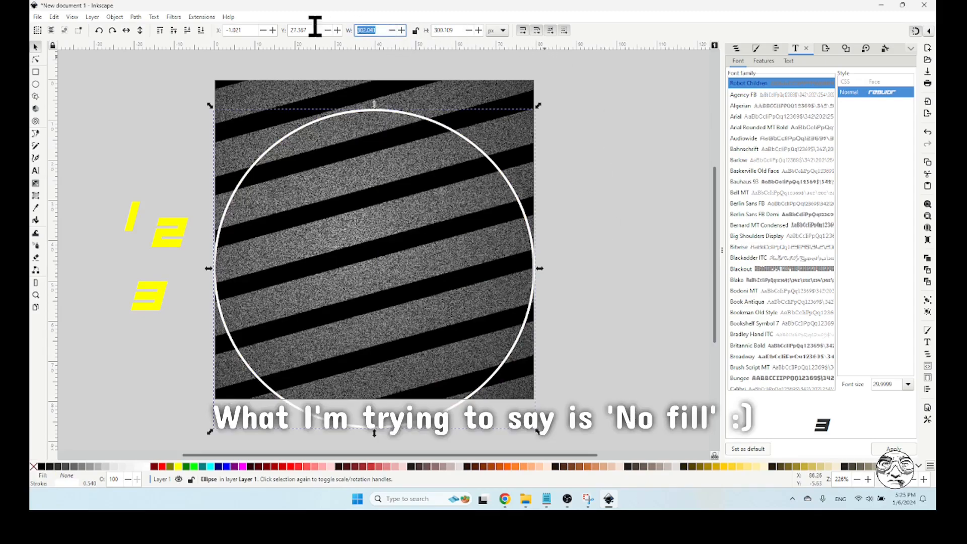
type("300")
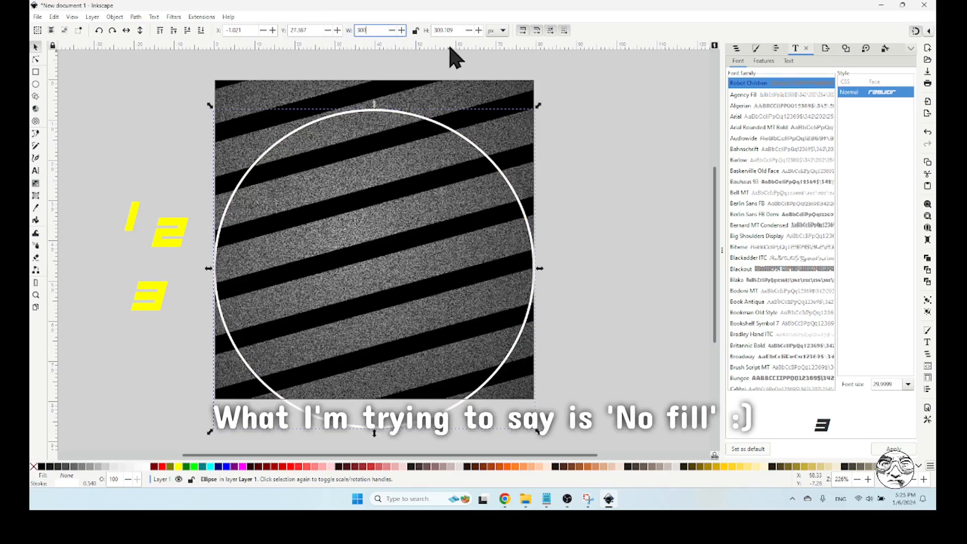
key("Tab")
type("30")
left_click(384, 31)
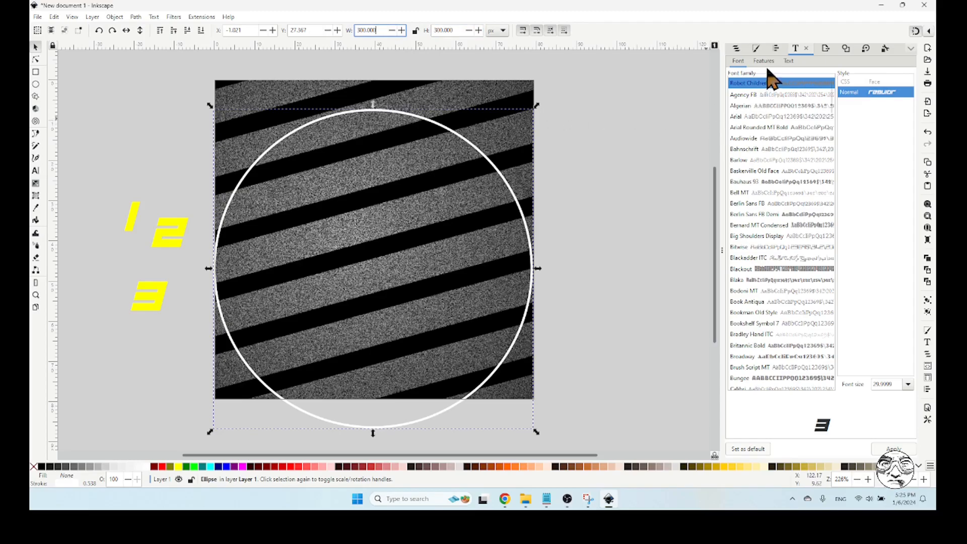
Centre the circle horizontally and vertically relative to the page and lock it in the object list
left_click(775, 49)
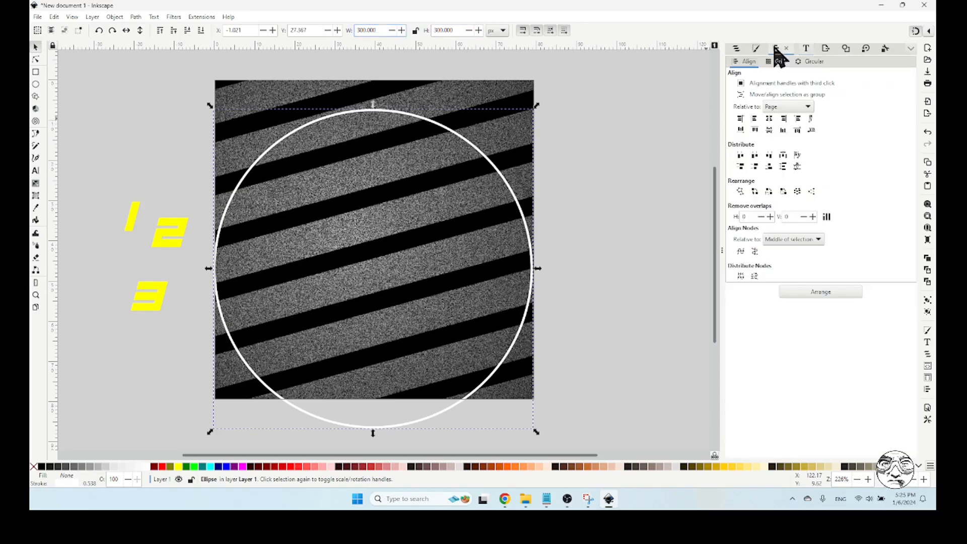
left_click(776, 110)
left_click(780, 117)
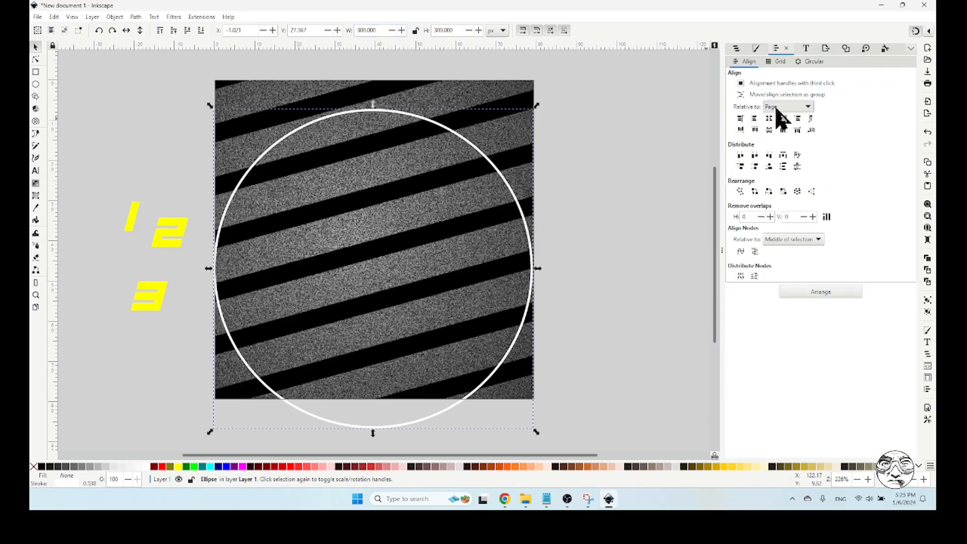
left_click(769, 119)
left_click(769, 130)
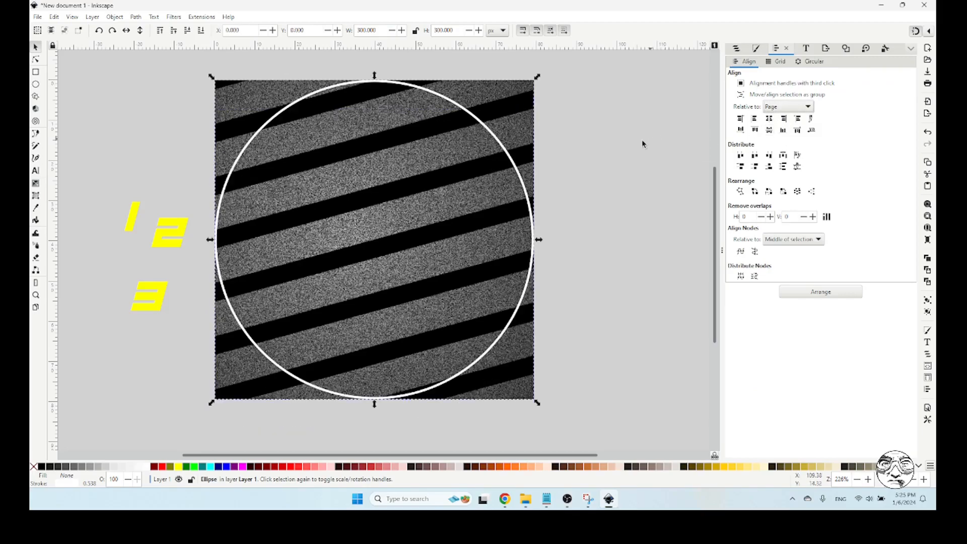
left_click(736, 48)
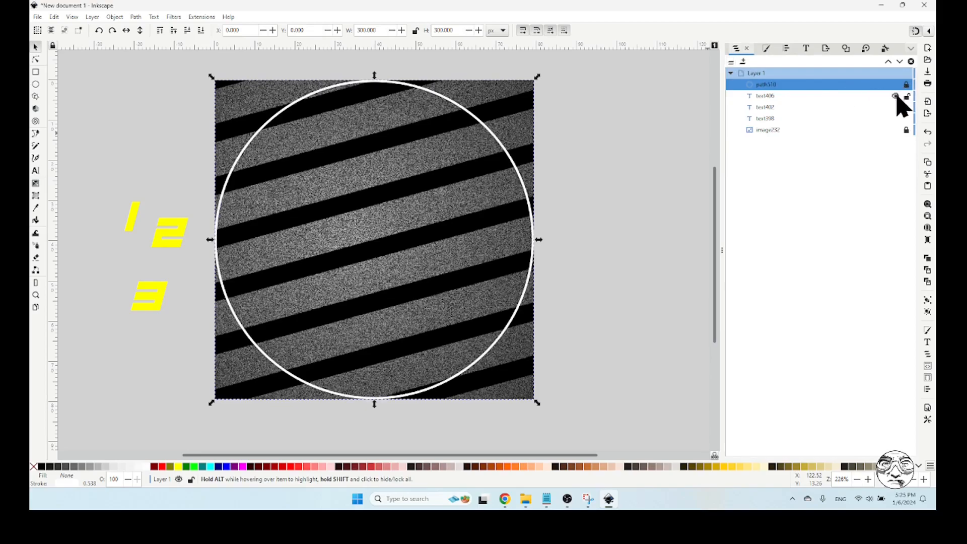
left_click(612, 132)
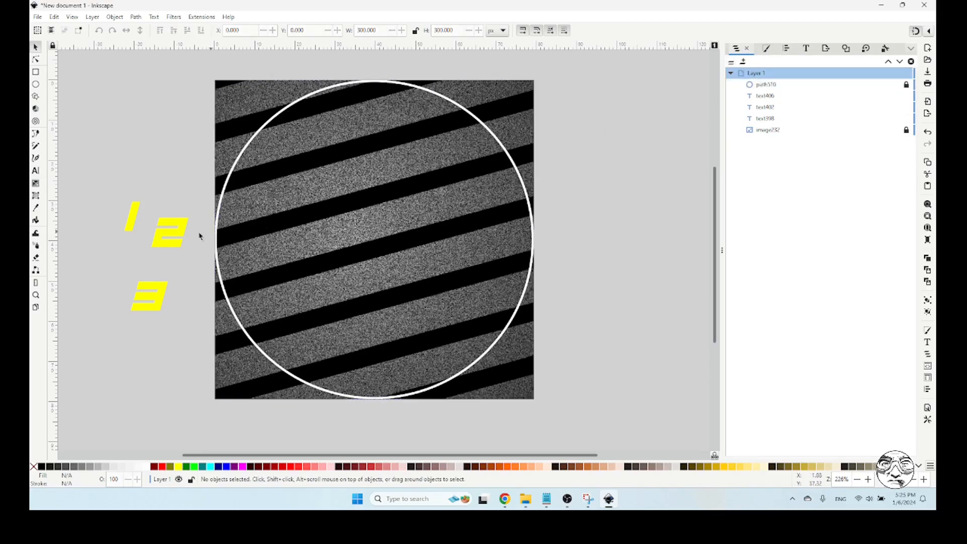
Place the 3 directly beside the 2 and enlarge all three digits together to about 315 by 147 px overall
left_click(157, 247)
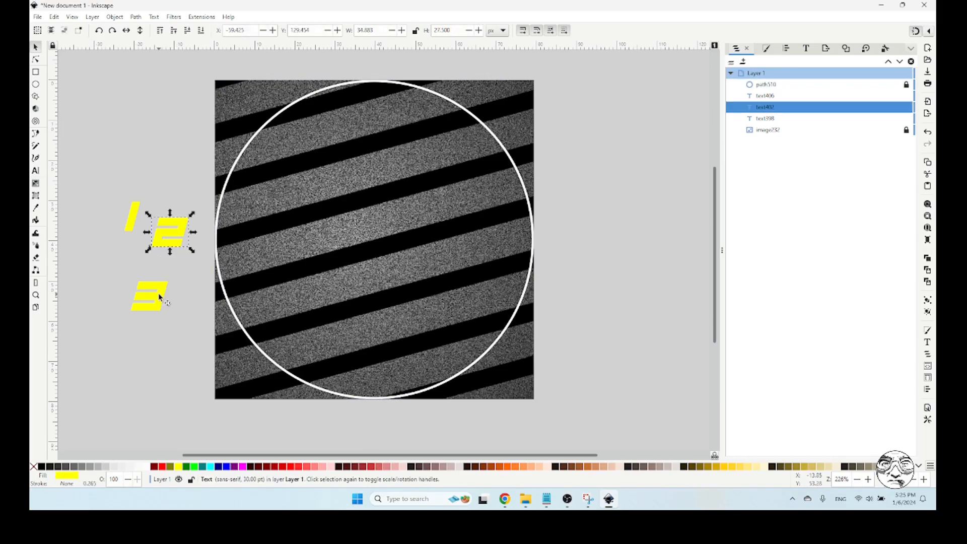
left_click_drag(159, 297, 221, 241)
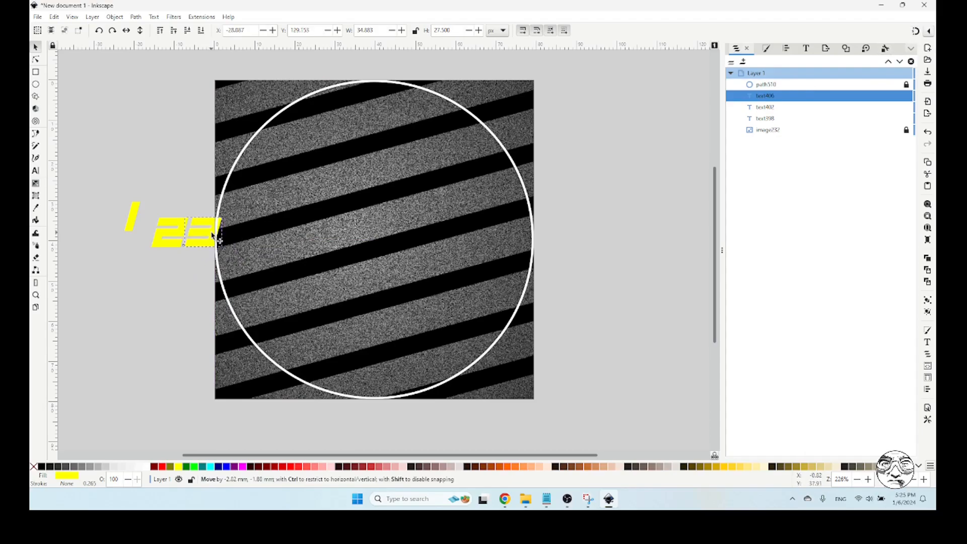
left_click(183, 304)
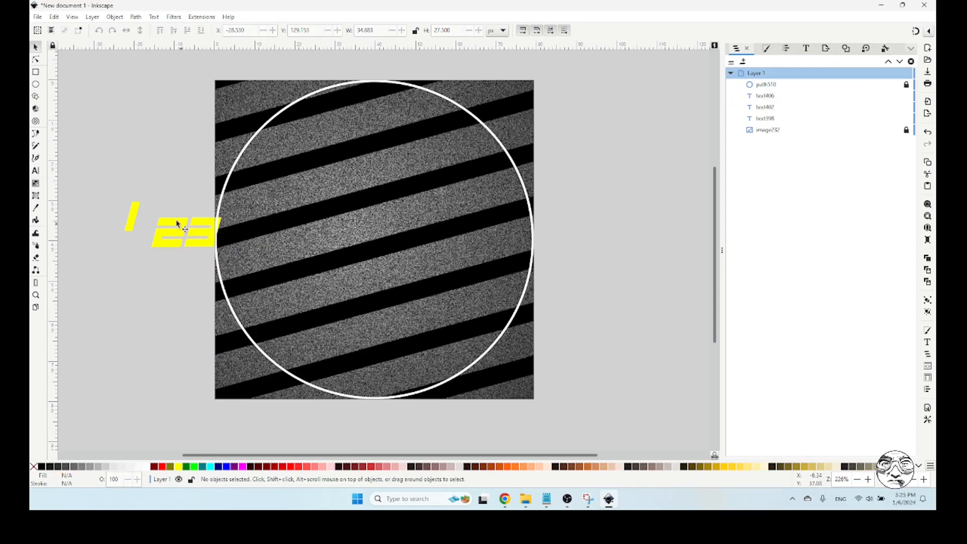
left_click_drag(115, 188, 464, 392)
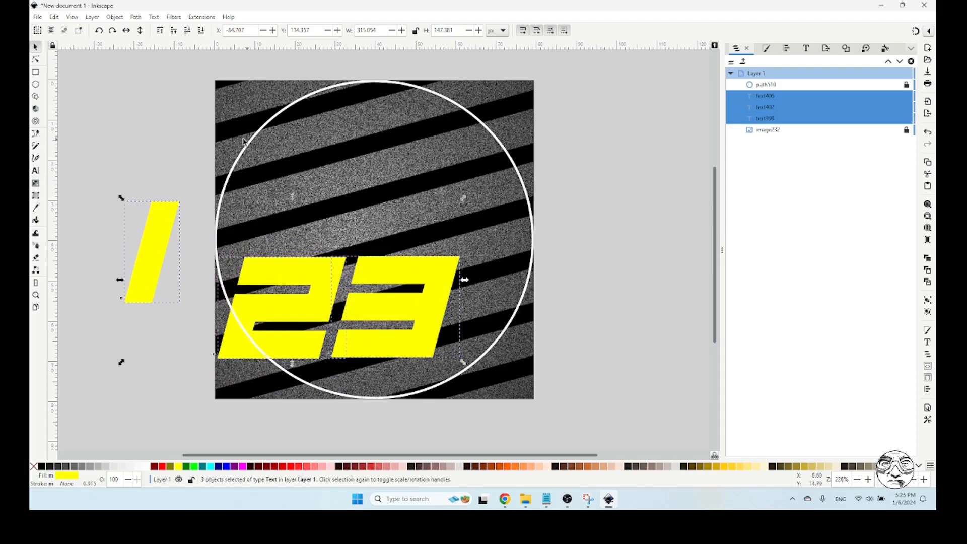
Move the enlarged 2 and 3 side by side into the middle of the white circle
left_click(151, 159)
left_click(373, 275)
left_click_drag(374, 275, 438, 196)
left_click_drag(328, 267, 345, 198)
left_click_drag(425, 196, 401, 203)
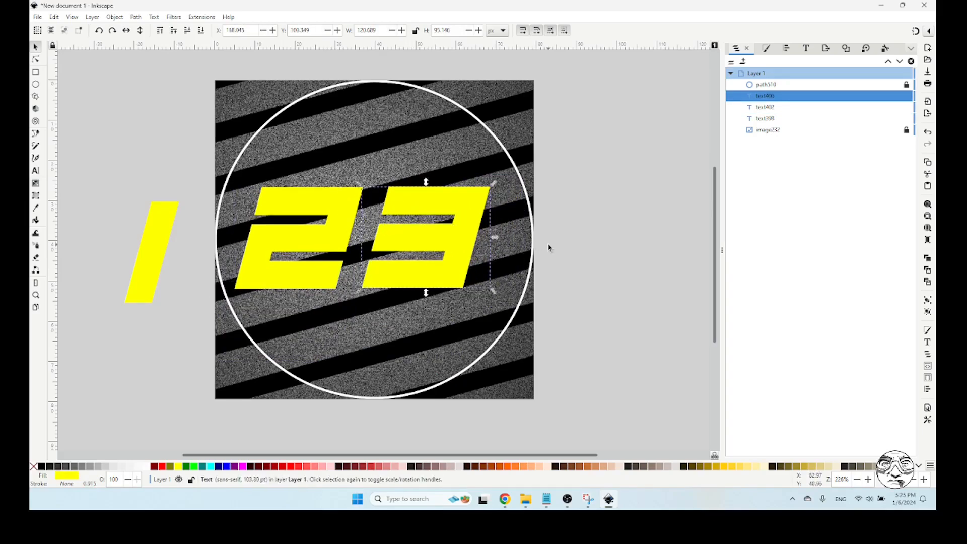
Rotate the 3 by 15 degrees counterclockwise with the Transform command
left_click(115, 17)
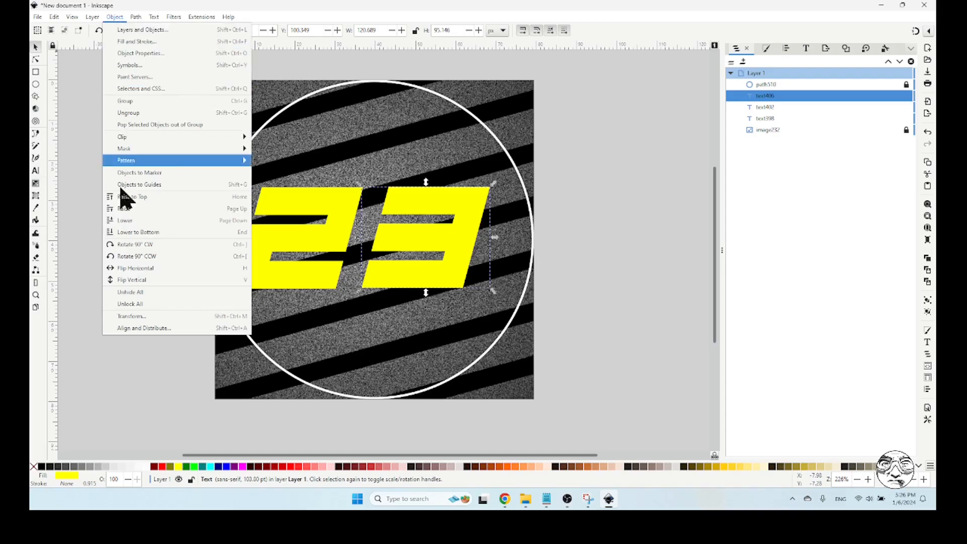
left_click(133, 316)
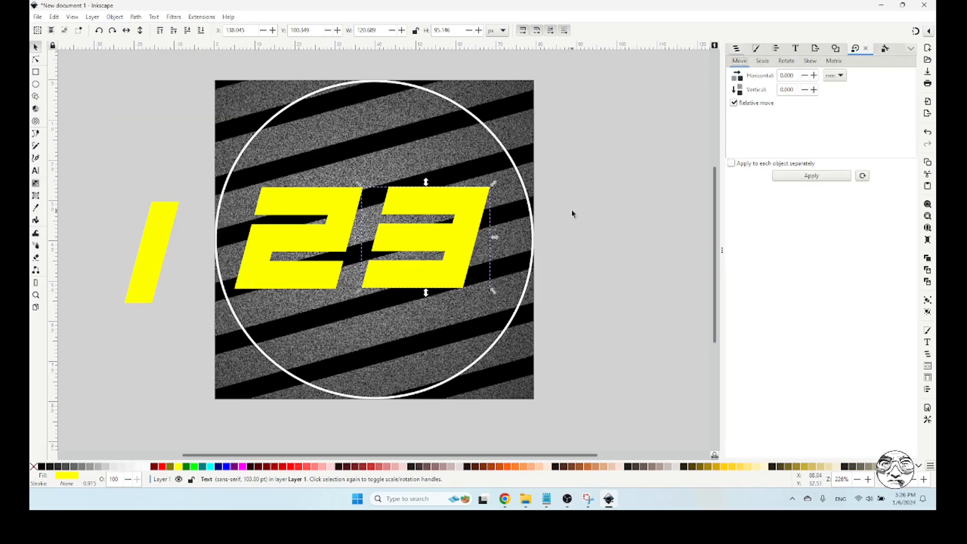
left_click_drag(797, 75, 758, 75)
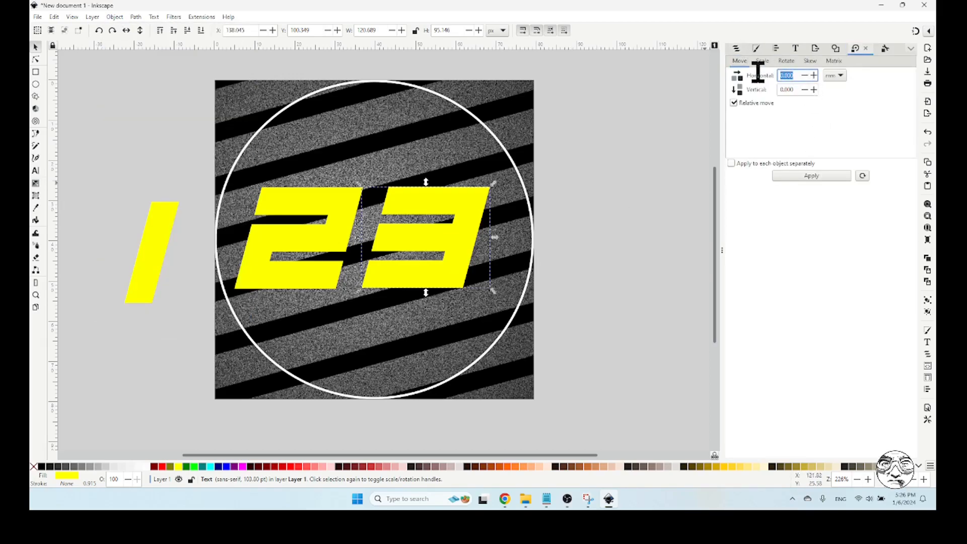
type("15")
left_click_drag(794, 75, 765, 85)
left_click(789, 62)
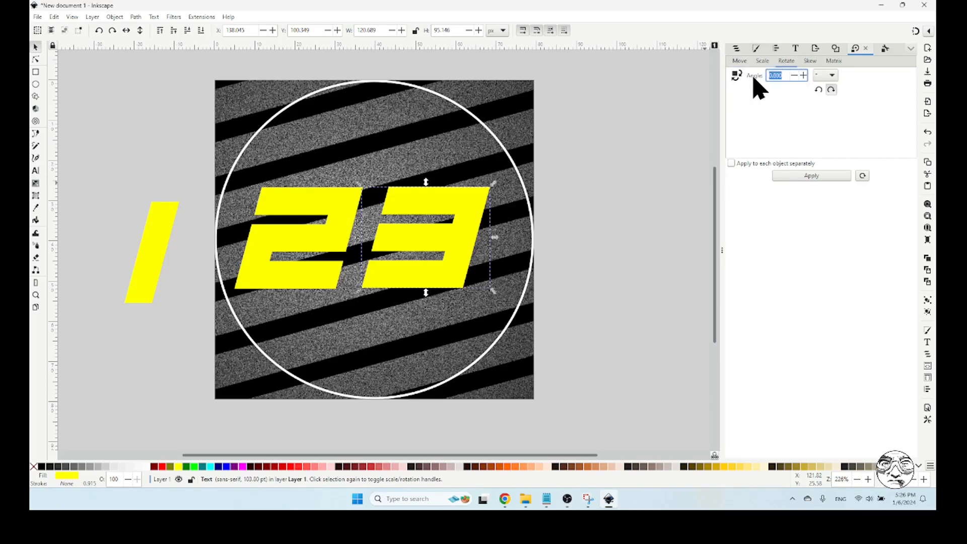
type("15")
left_click(818, 89)
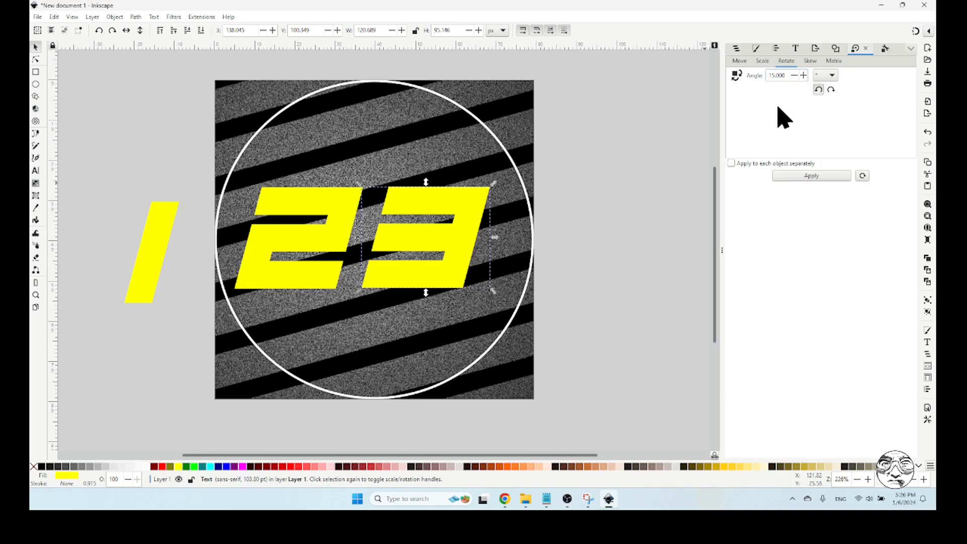
left_click(810, 176)
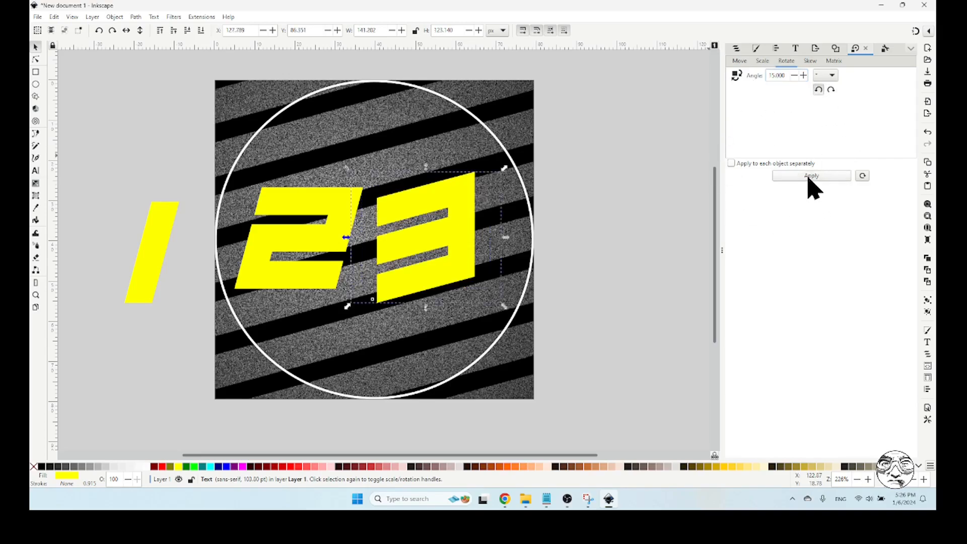
Apply the same 15-degree counterclockwise rotation to the 2 and to the 1, then deselect
left_click(315, 205)
left_click(831, 176)
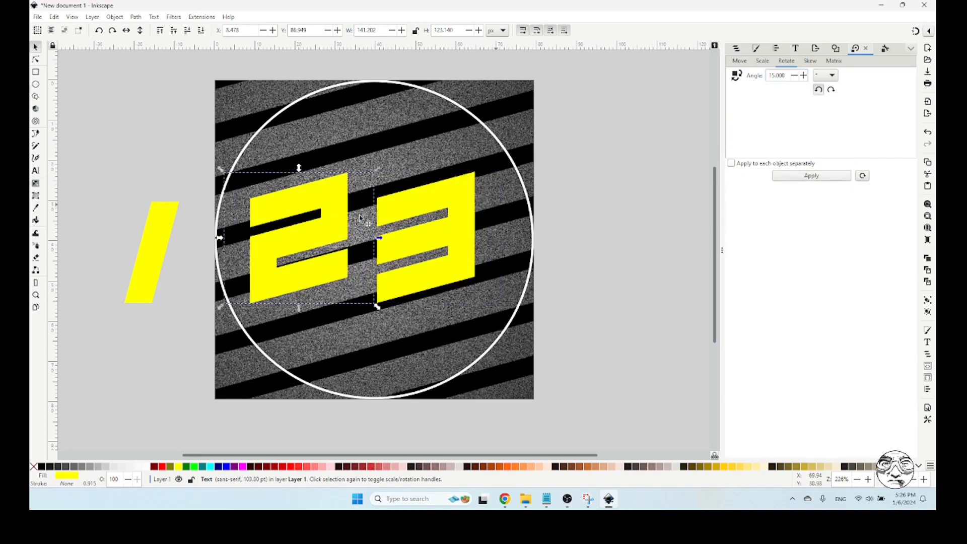
left_click(159, 240)
left_click(821, 176)
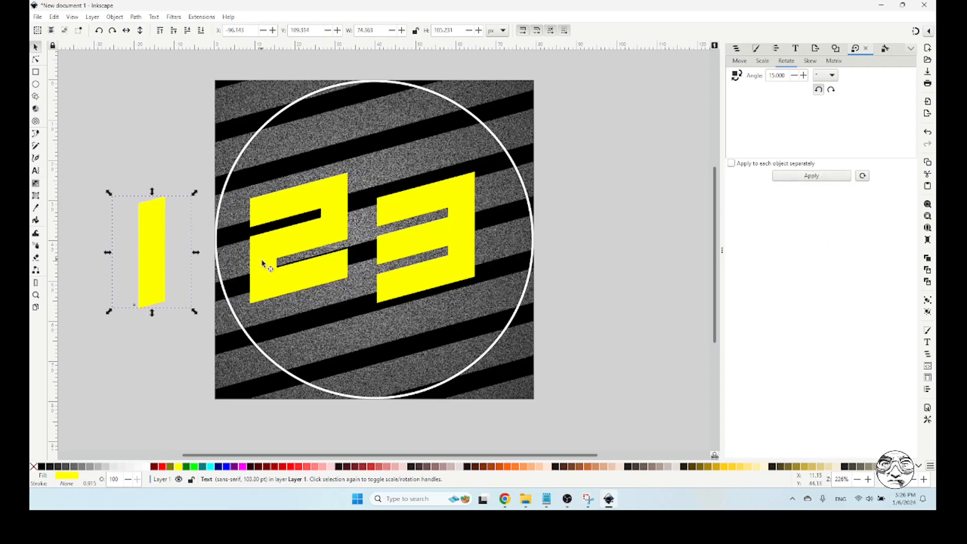
left_click(579, 246)
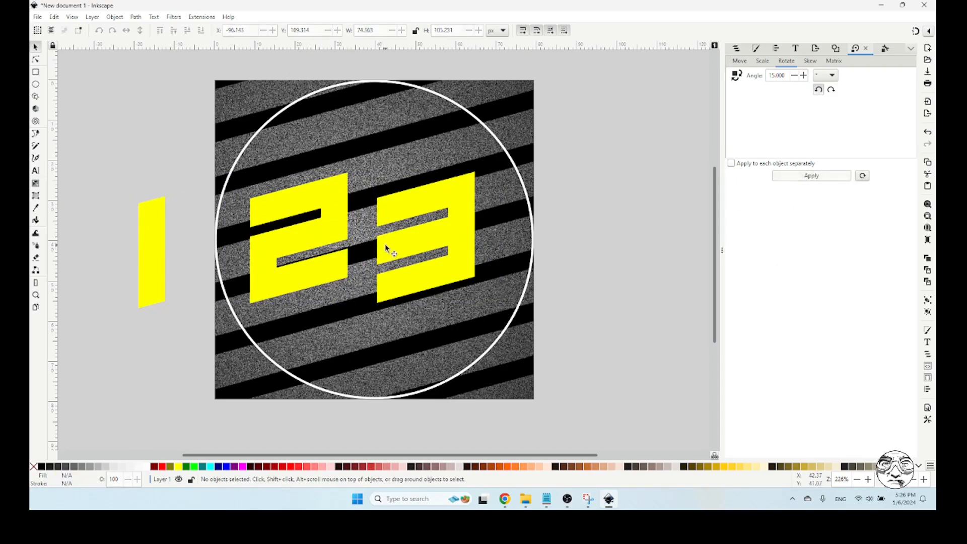
Move the 2 off the page over the 1 and shift the 3 higher inside the circle
left_click(402, 207)
left_click_drag(402, 207, 396, 172)
left_click(594, 247)
left_click(328, 201)
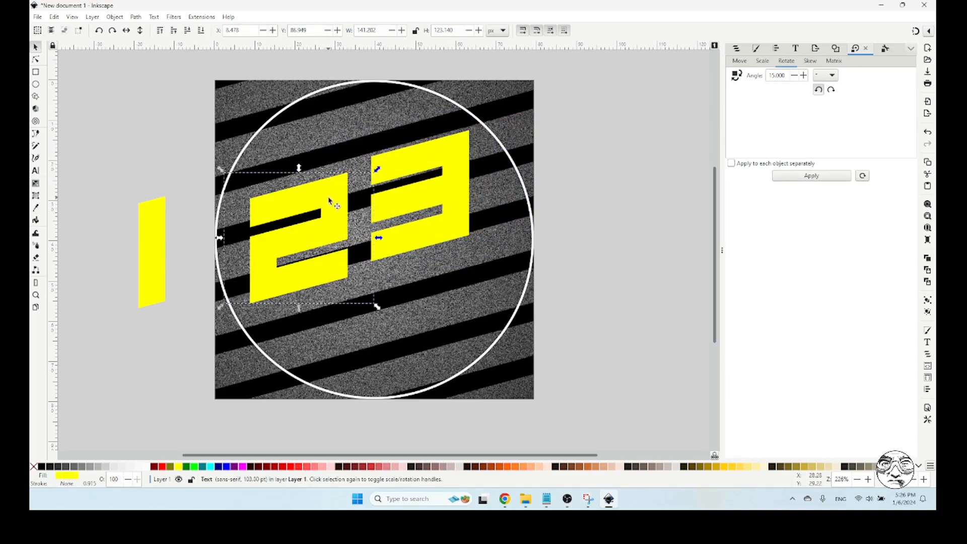
key("t")
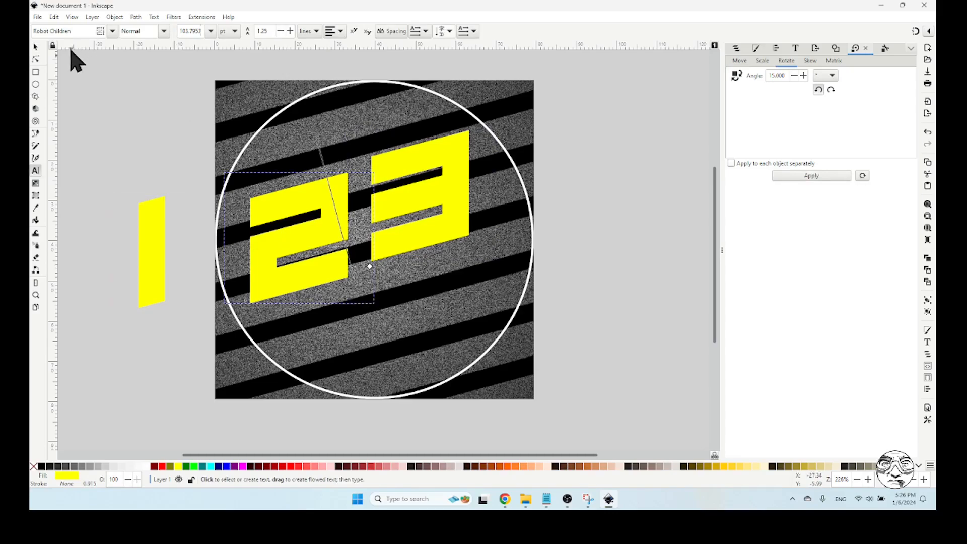
left_click(35, 47)
left_click(186, 171)
left_click_drag(328, 201, 186, 283)
left_click_drag(403, 167, 385, 169)
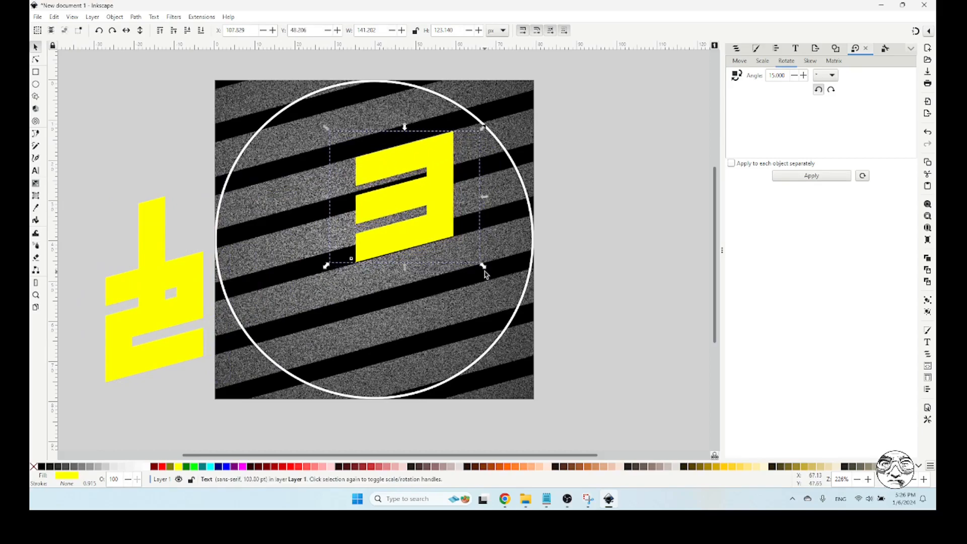
Enlarge the 3 to about 188 by 164 px so its strokes fit between the black diagonal stripes
left_click_drag(483, 267, 522, 301)
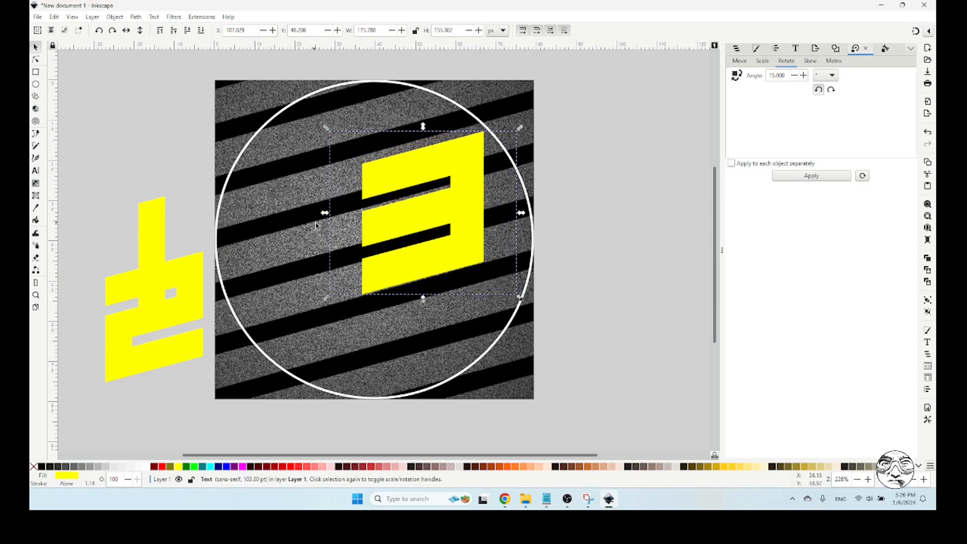
left_click_drag(327, 128, 315, 123)
left_click_drag(521, 302, 524, 309)
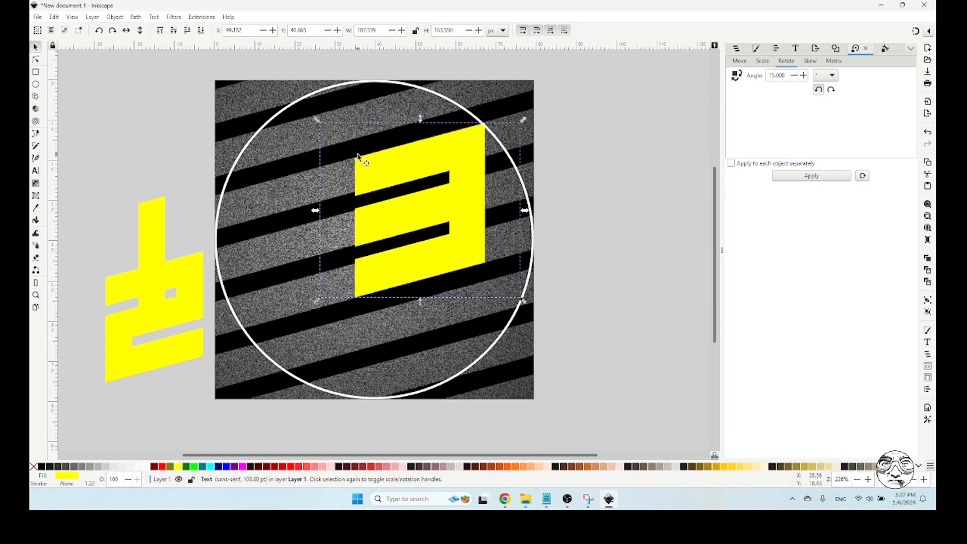
left_click_drag(317, 121, 316, 121)
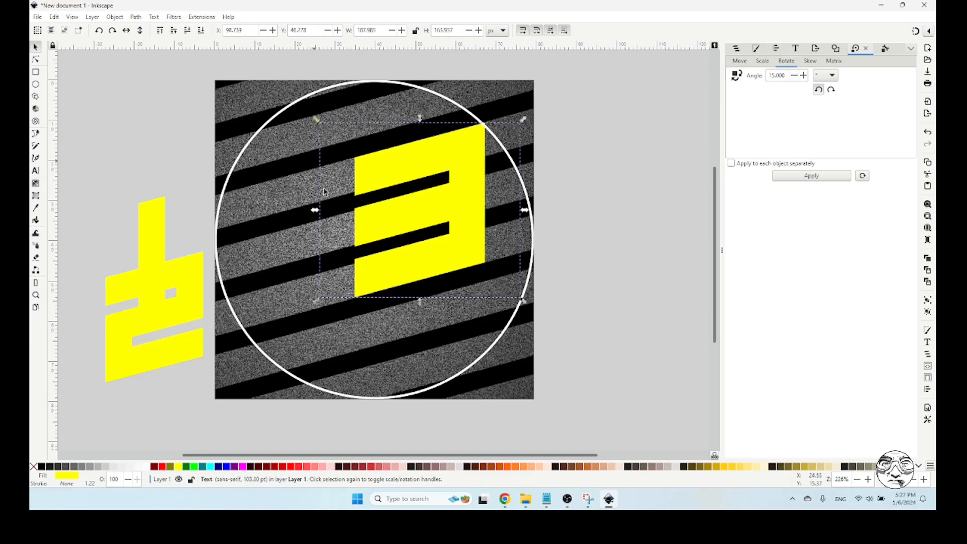
left_click(573, 302)
Set the font size of the 3 to 138 pt
left_click(463, 195)
double_click(388, 174)
double_click(396, 171)
key("Escape")
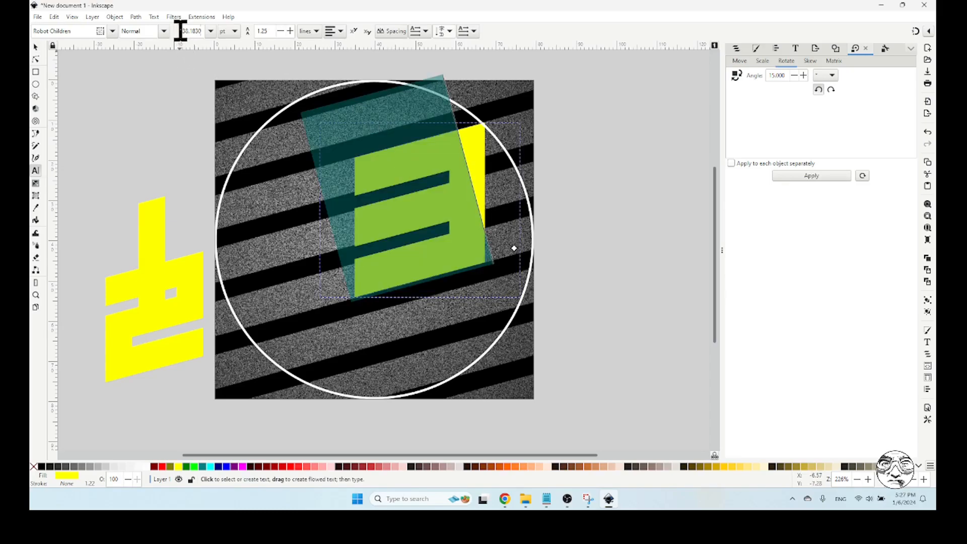
left_click_drag(185, 31, 284, 37)
type("138")
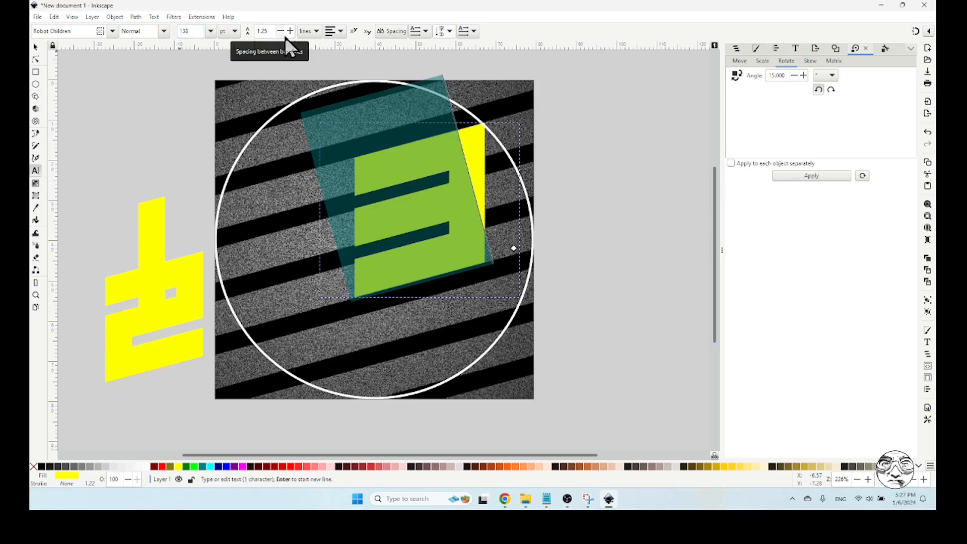
left_click(148, 116)
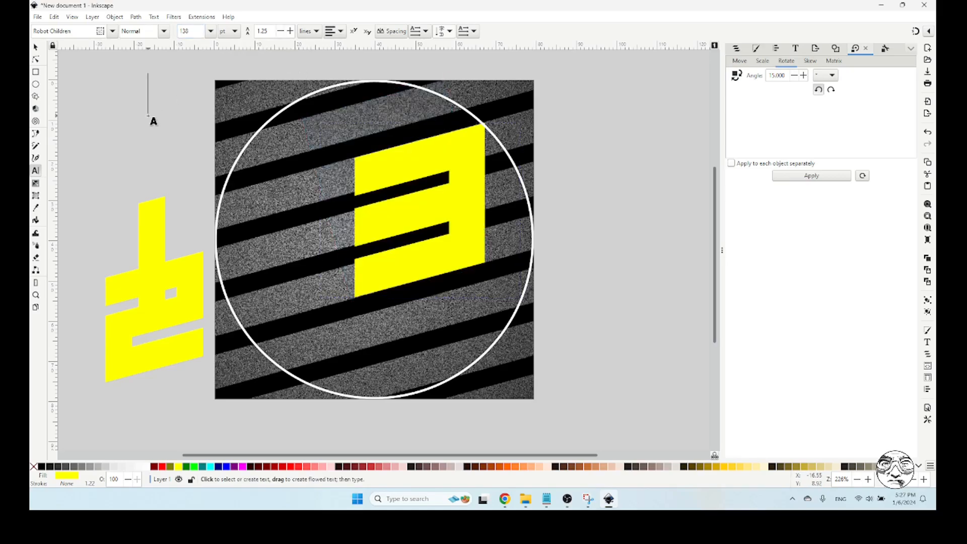
left_click(35, 47)
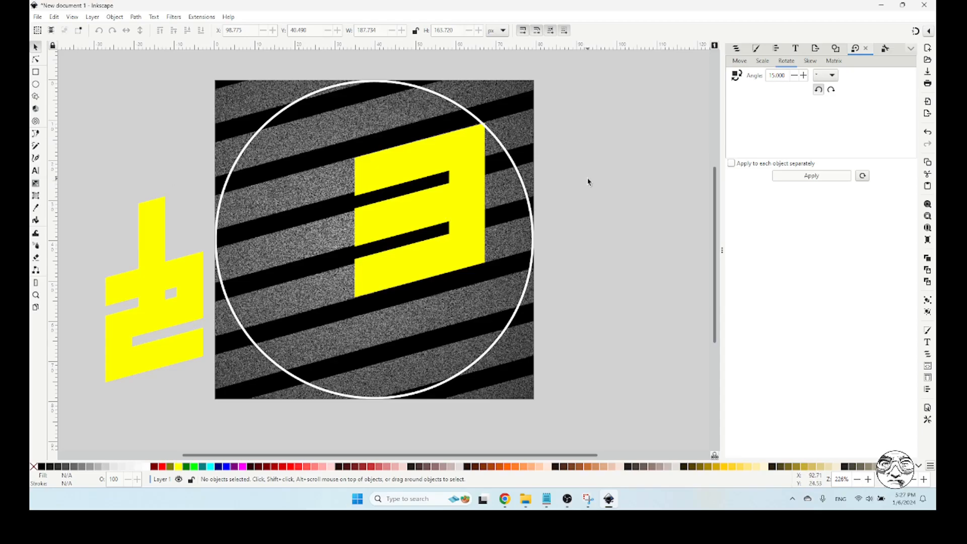
Set the font size of the 2 to 138 pt
left_click(188, 273)
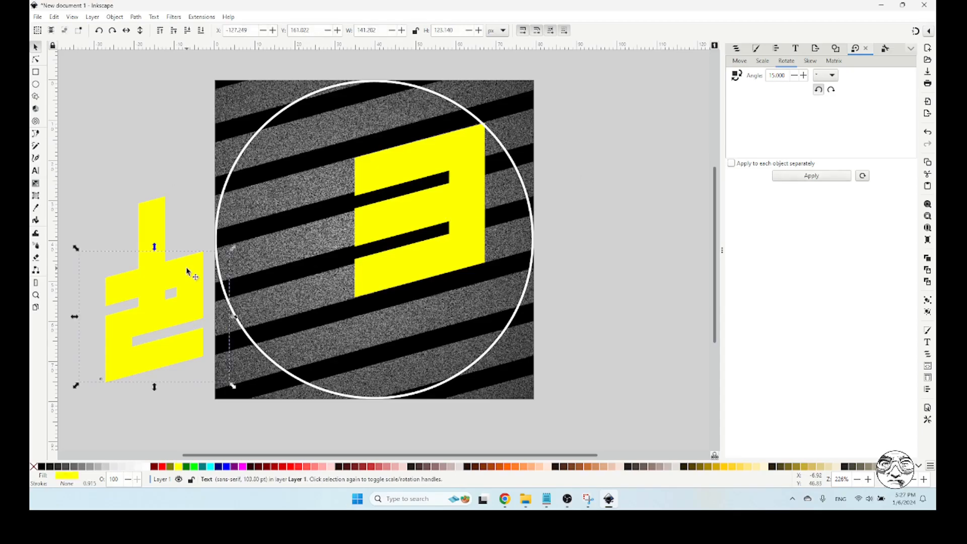
triple_click(188, 282)
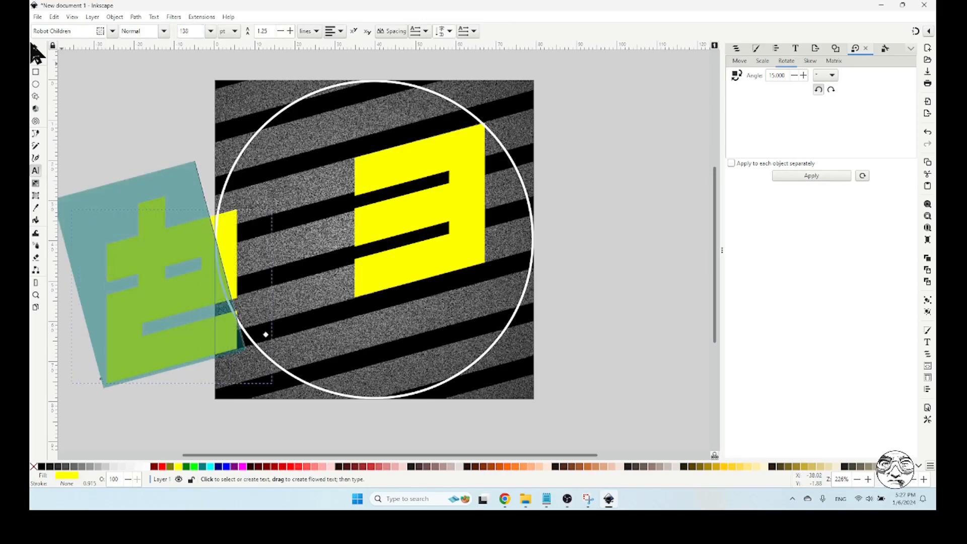
left_click(35, 48)
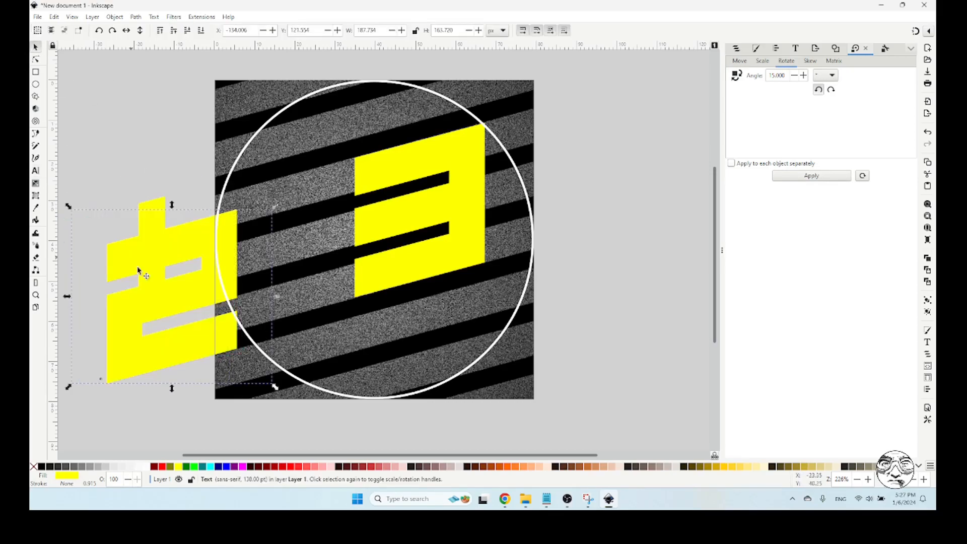
Move the 2 into the circle's left half and the 3 into its right half, following the diagonal stripes
left_click_drag(136, 264, 241, 212)
left_click_drag(417, 160, 437, 156)
left_click_drag(300, 181, 310, 177)
left_click_drag(438, 160, 451, 162)
left_click_drag(325, 178, 322, 178)
left_click(605, 174)
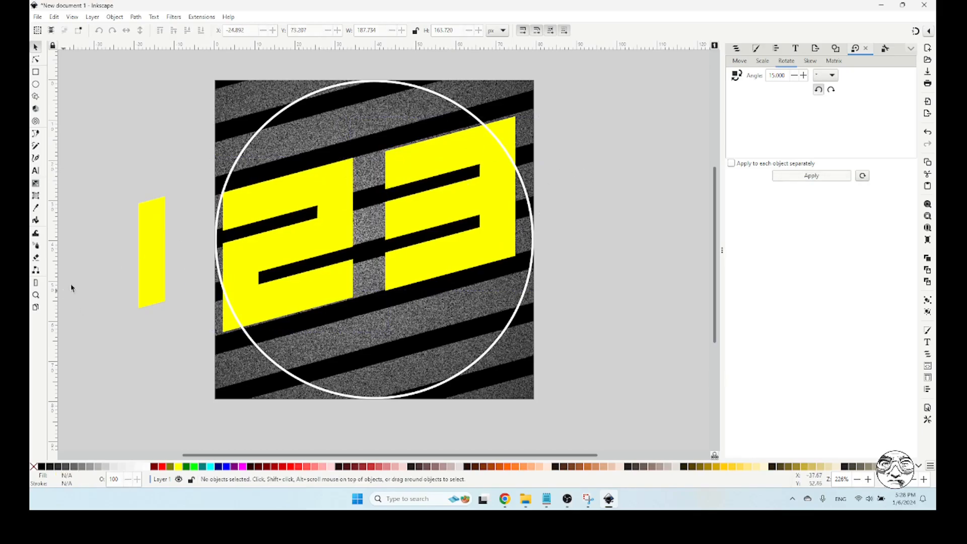
Draw a narrow green vertical rectangle about 12 by 335 px between the 2 and the 3 and remove its stroke
left_click(35, 72)
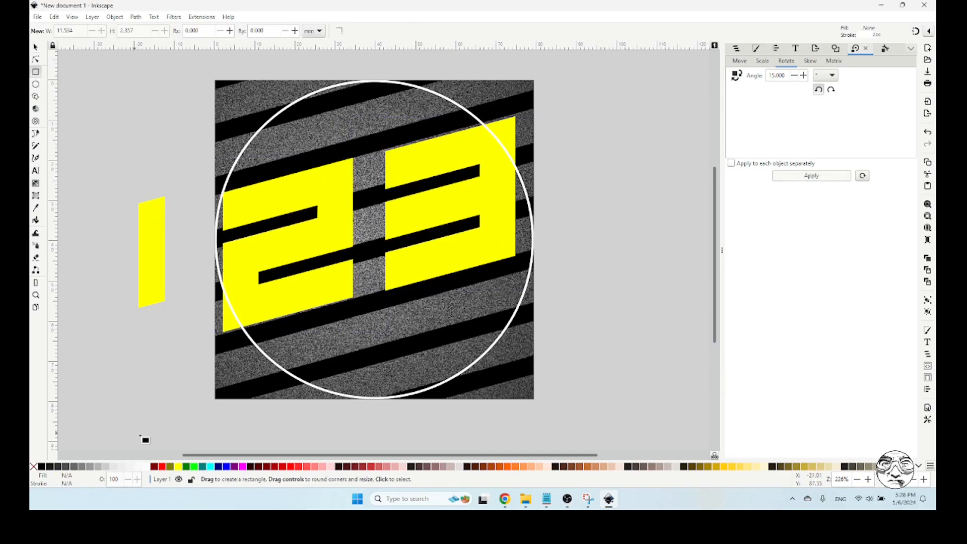
left_click(193, 467)
mouse_move(361, 69)
left_mouse_down()
mouse_move(380, 305)
mouse_move(376, 426)
left_mouse_up()
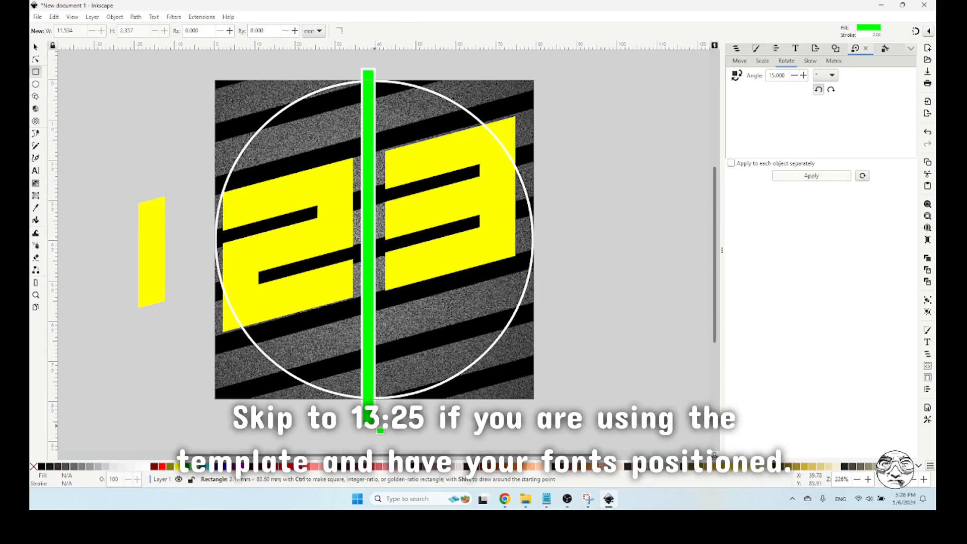
left_click(36, 48)
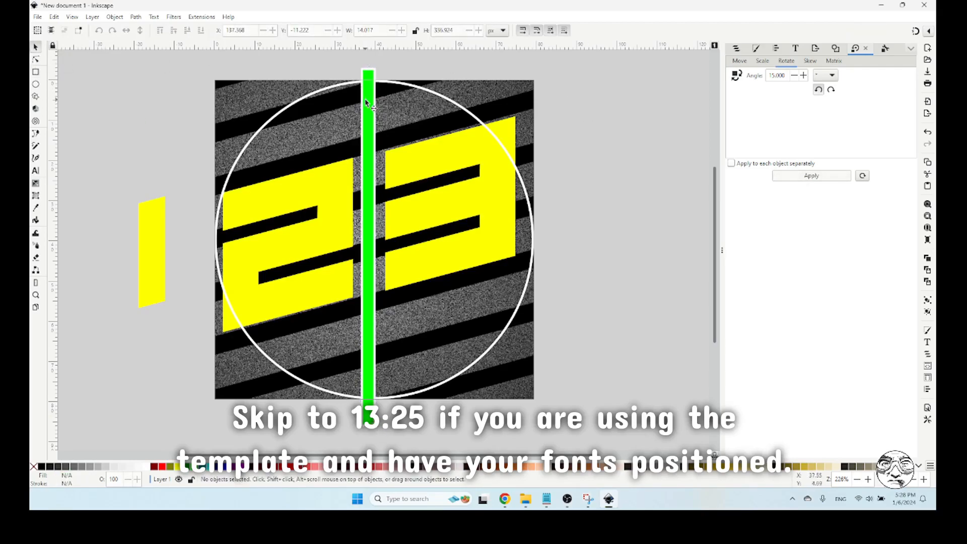
right_click(40, 475)
left_click(76, 436)
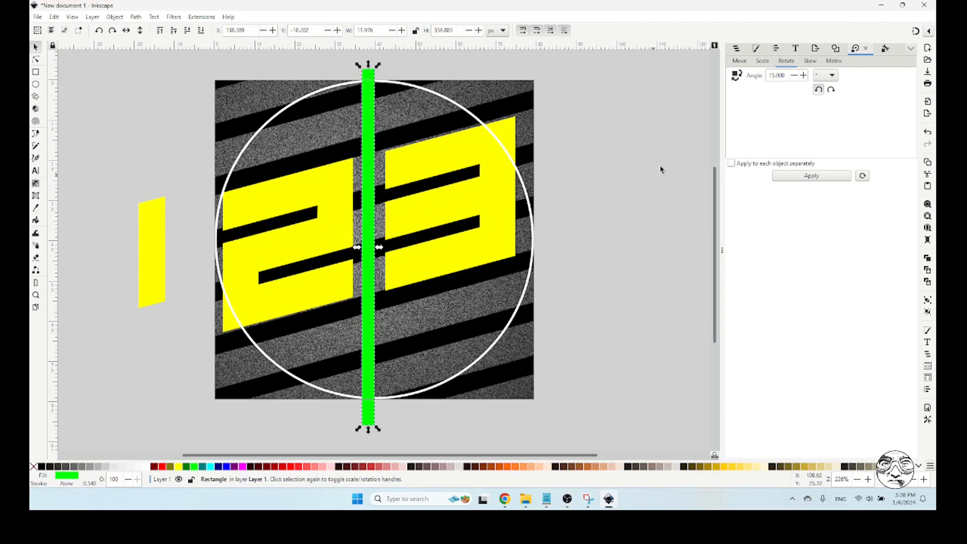
Centre the green rectangle horizontally and vertically relative to the page
left_click(777, 49)
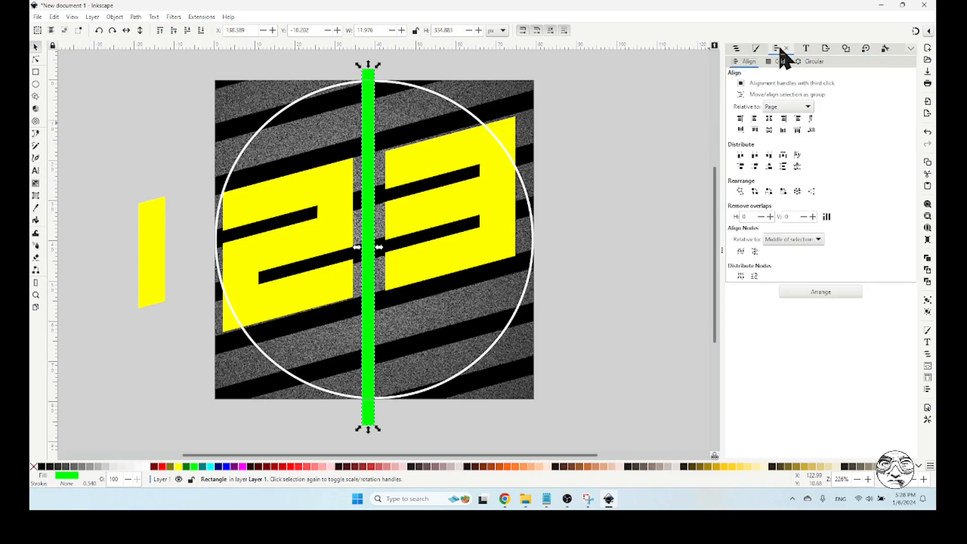
left_click(769, 118)
left_click(769, 130)
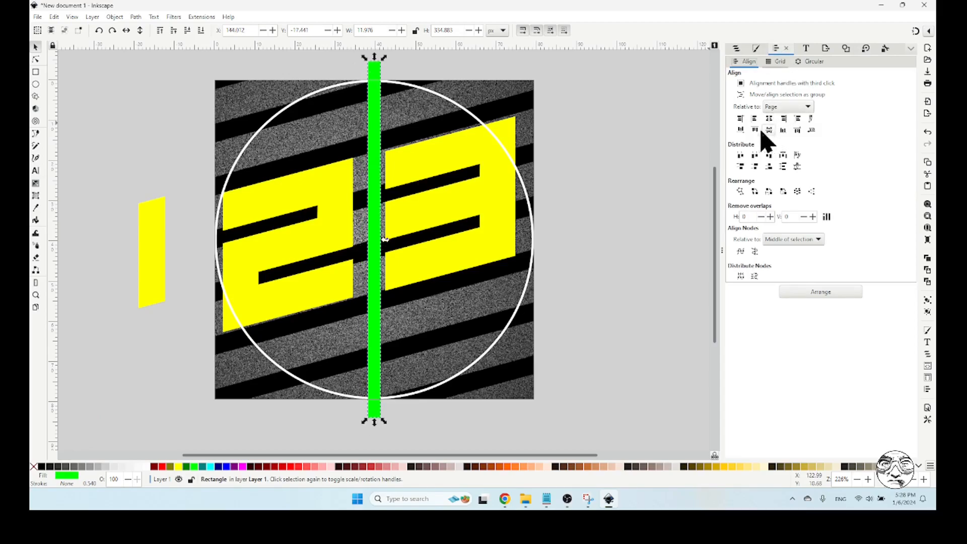
left_click(671, 153)
Move the 3 and the 2 along the diagonal stripes so each sits flush against its side of the centred green bar
left_click(402, 168)
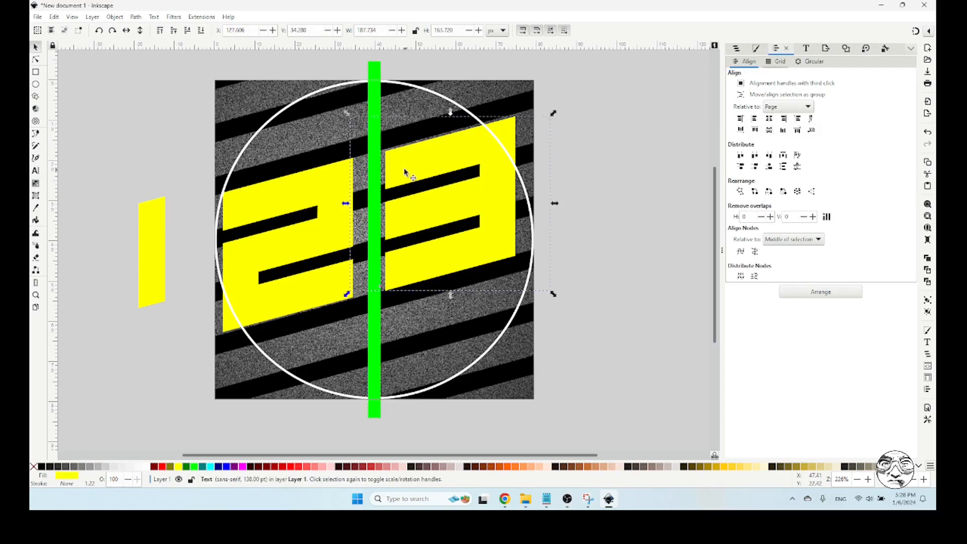
key("t")
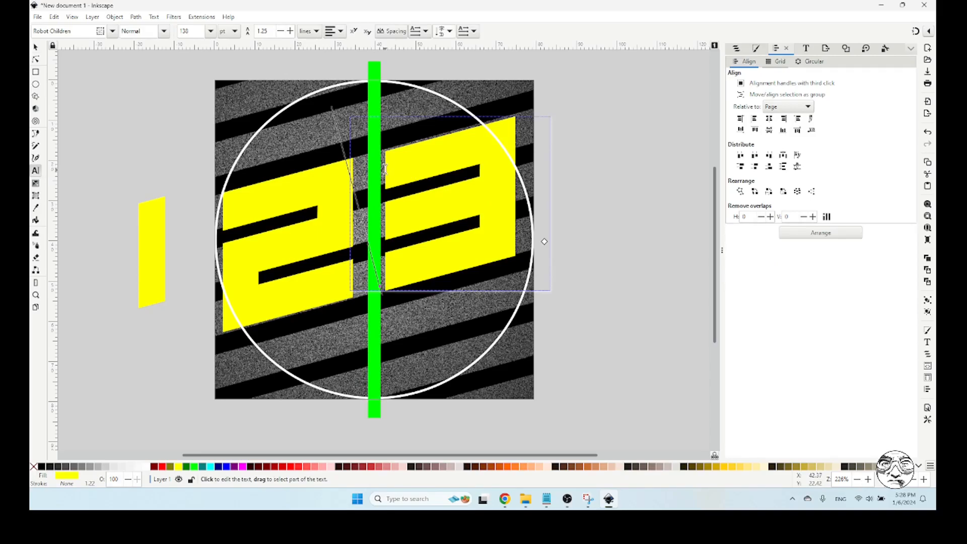
left_click(35, 47)
left_click_drag(406, 164, 406, 160)
left_click_drag(318, 189, 329, 184)
left_click(609, 167)
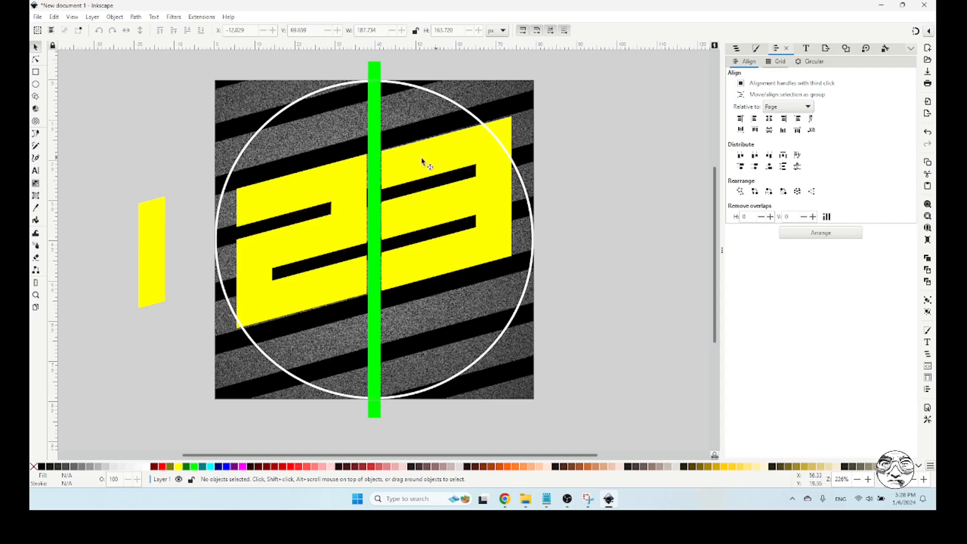
Shift the 2 away from the green bar along the stripes and nudge the 3 to about X 117, Y 36 px
left_click_drag(347, 178, 336, 187)
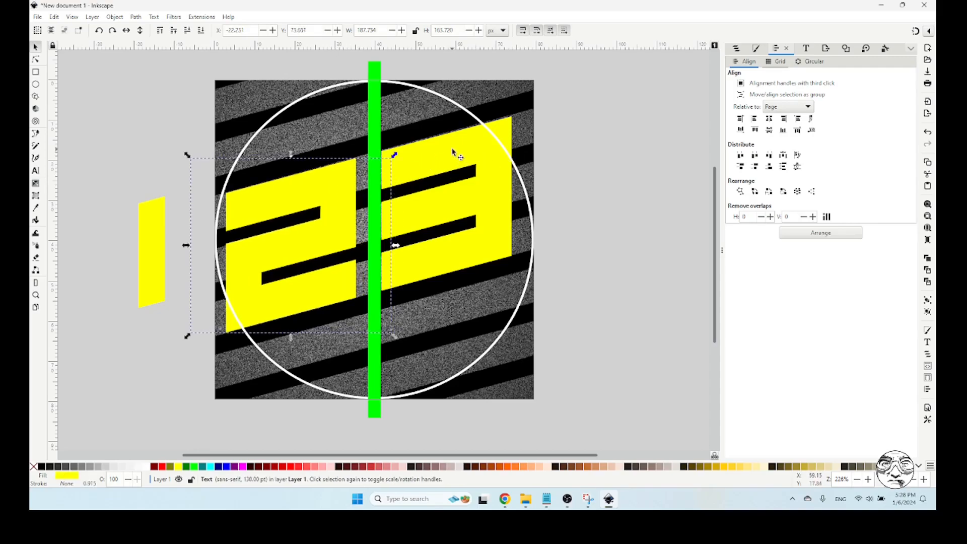
left_click_drag(453, 152, 444, 153)
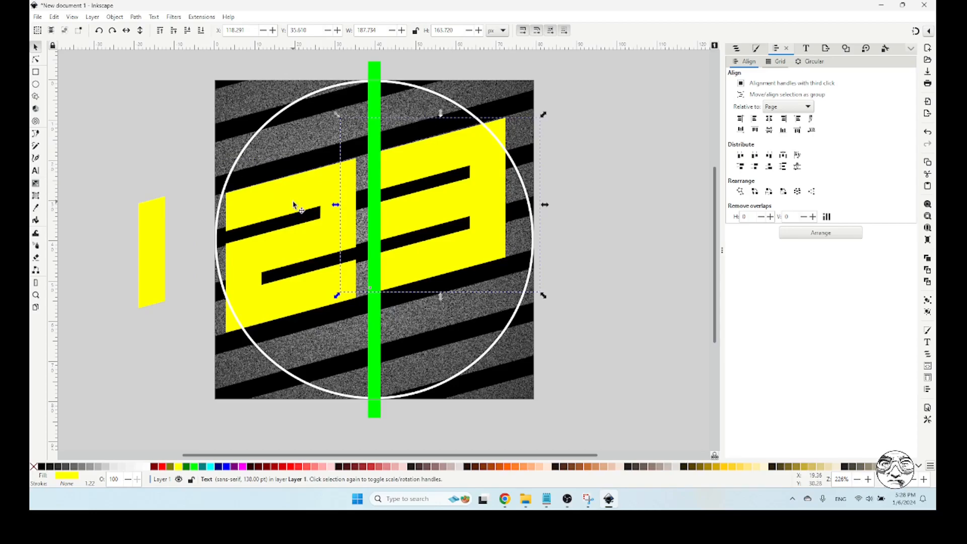
left_click_drag(435, 159, 436, 158)
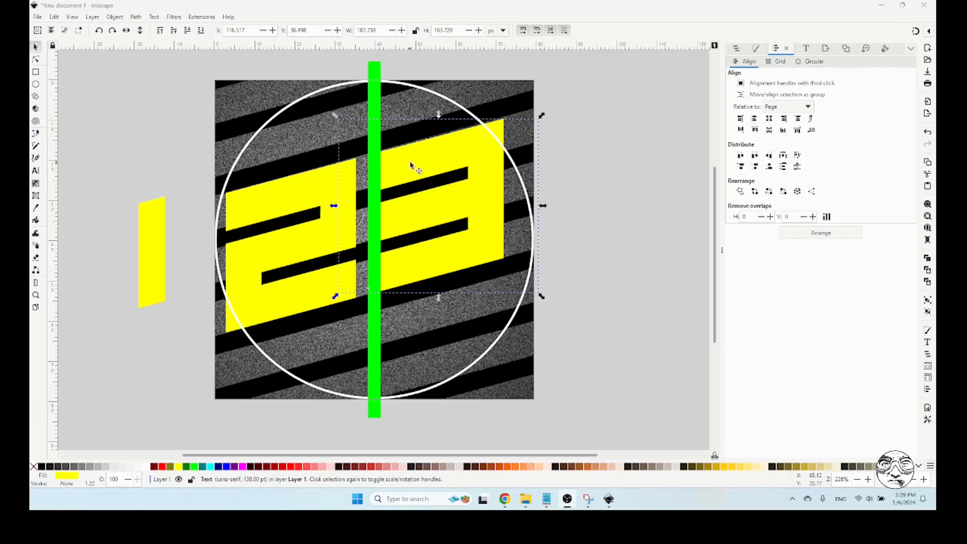
left_click_drag(407, 164, 410, 164)
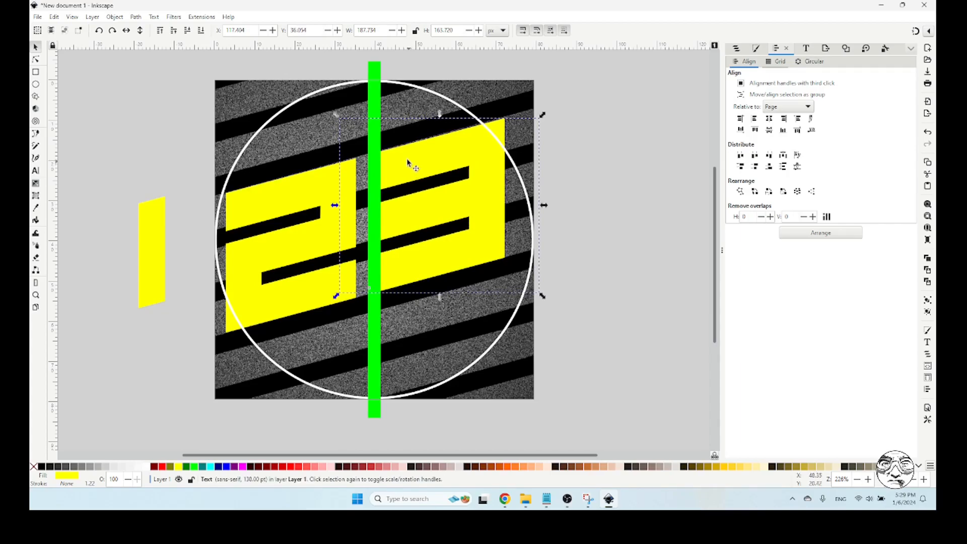
Use the green bar as a spacer and reposition the 2 and the 3 so both touch it and still follow the stripes
double_click(373, 136)
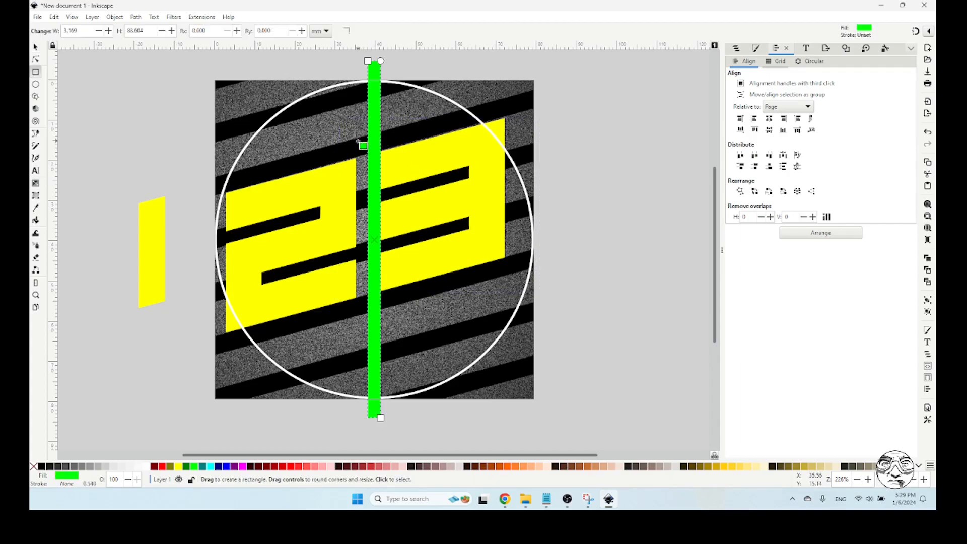
left_click(36, 47)
left_click_drag(377, 144, 336, 179)
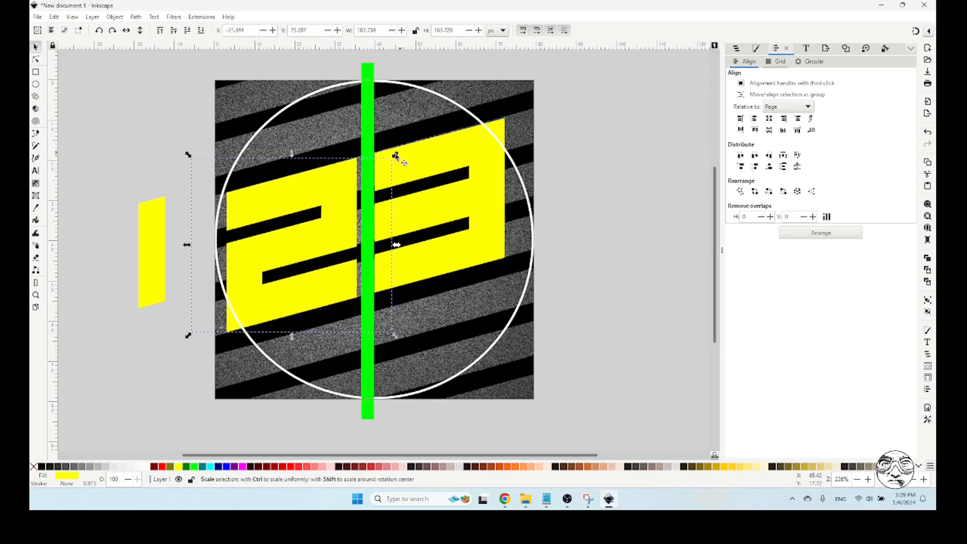
left_click_drag(368, 141, 394, 157)
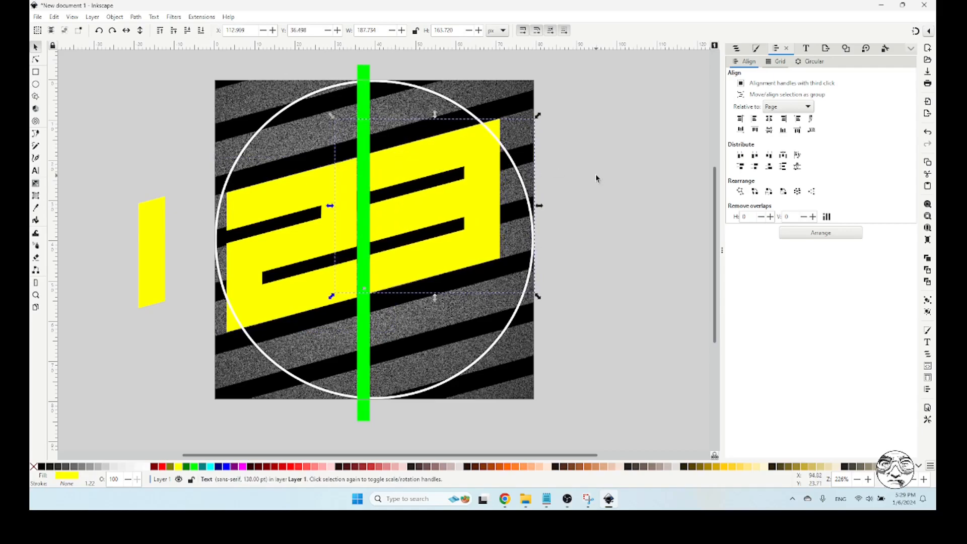
left_click_drag(440, 162, 440, 161)
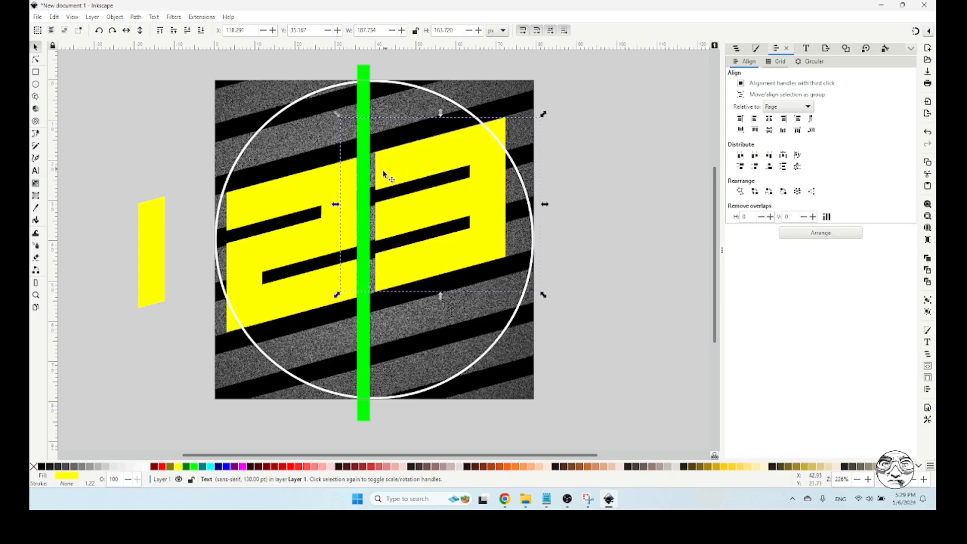
left_click_drag(367, 171, 343, 183)
left_click(621, 171)
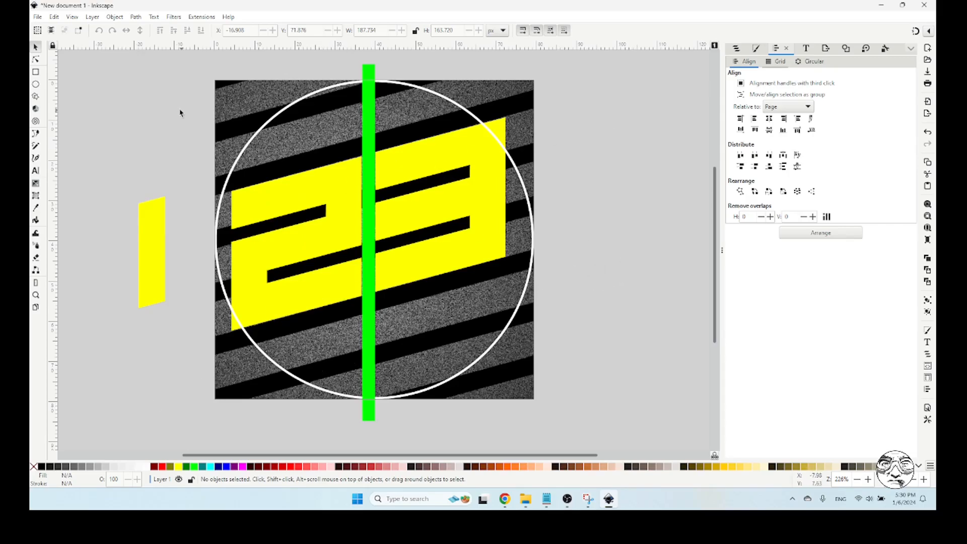
Duplicate the 2 and 3 together, place the copy towards the page's lower right and scale it down to a small pair
left_click(270, 198)
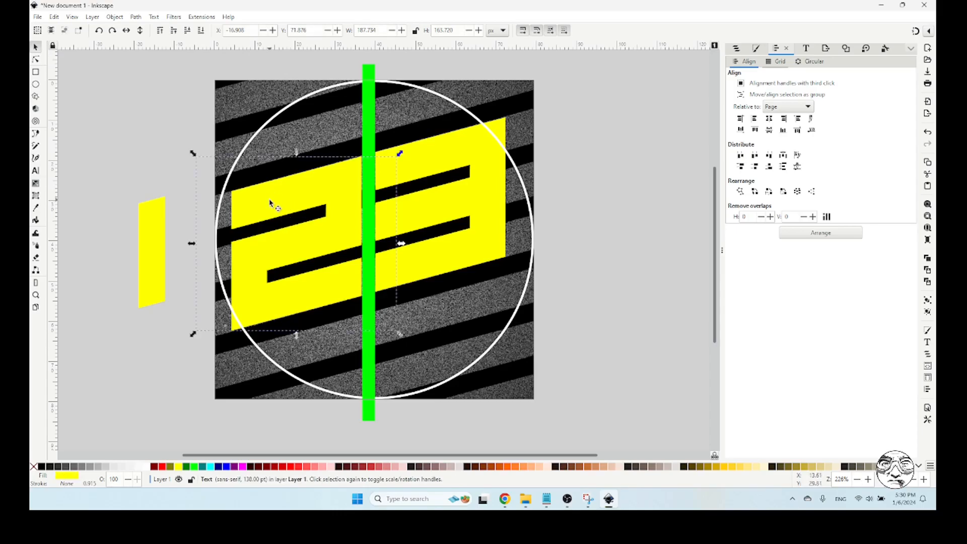
left_click(432, 161, "shift")
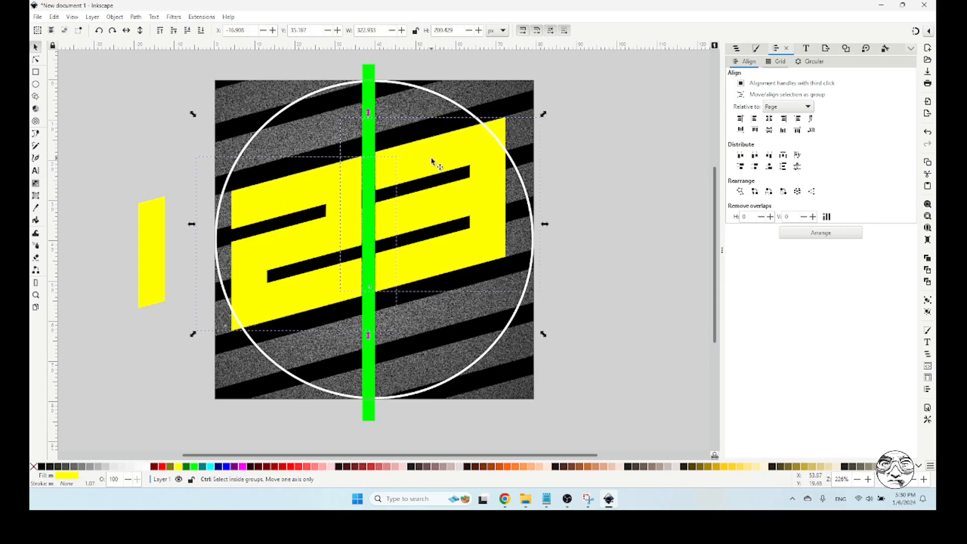
left_click_drag(320, 186, 479, 262)
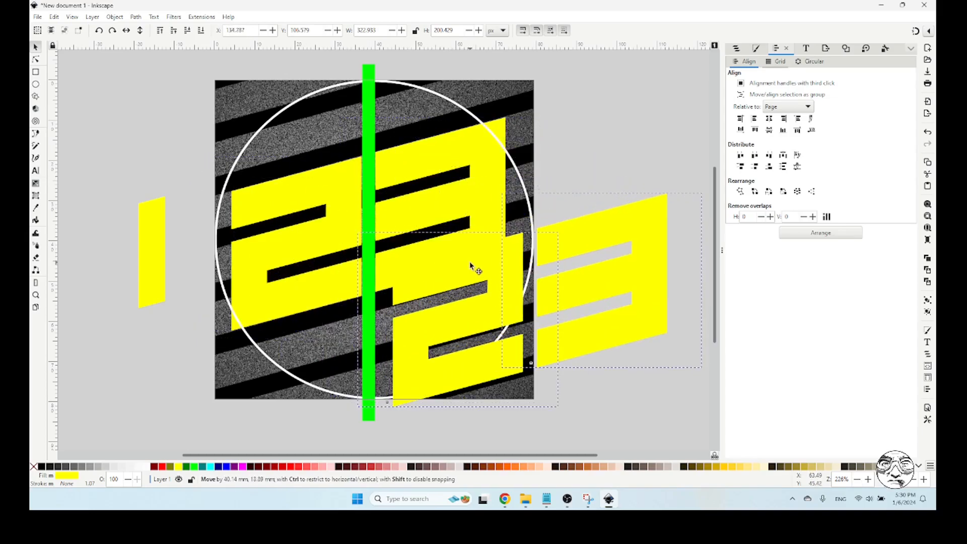
left_click_drag(705, 192, 460, 289)
left_click(599, 283)
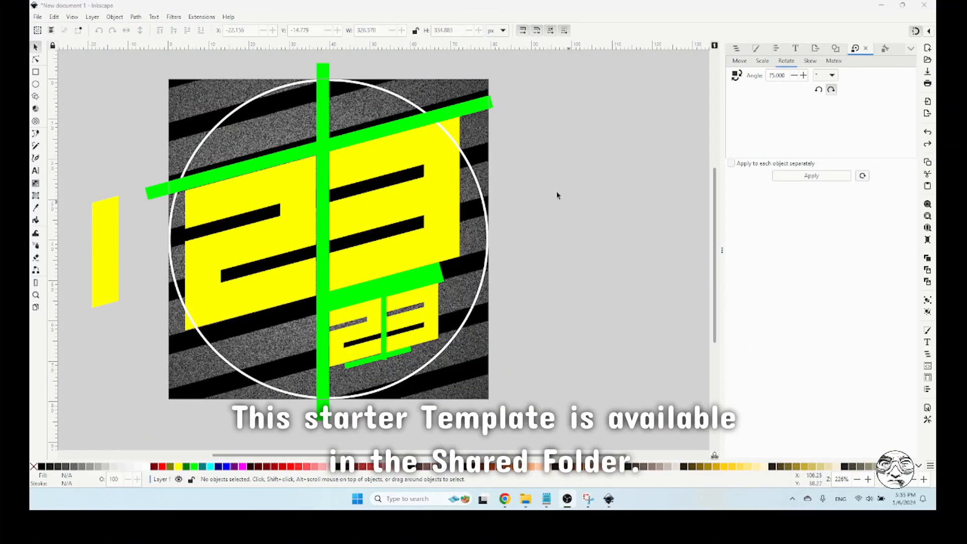
Change the fill of the green guide path around the large and small digits to magenta
left_click(35, 295)
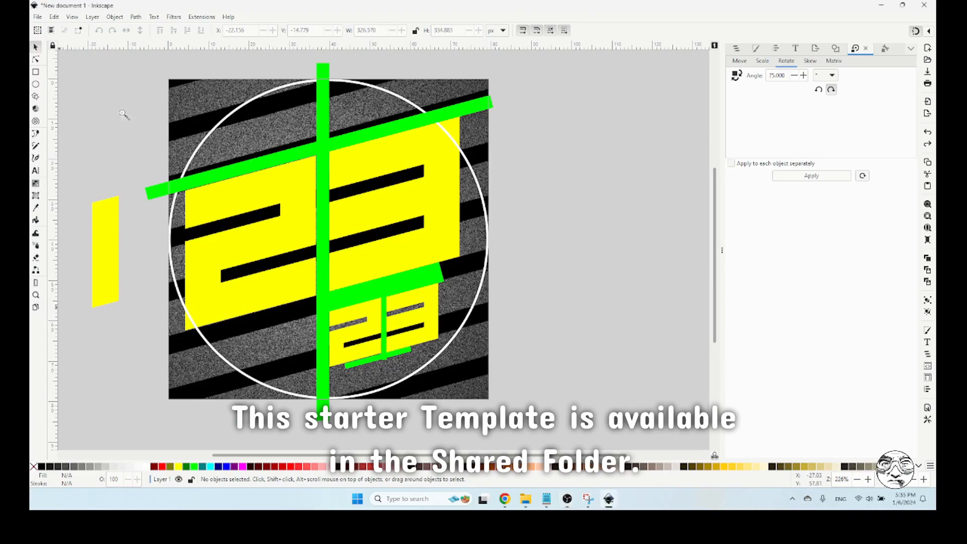
left_click_drag(140, 73, 507, 411)
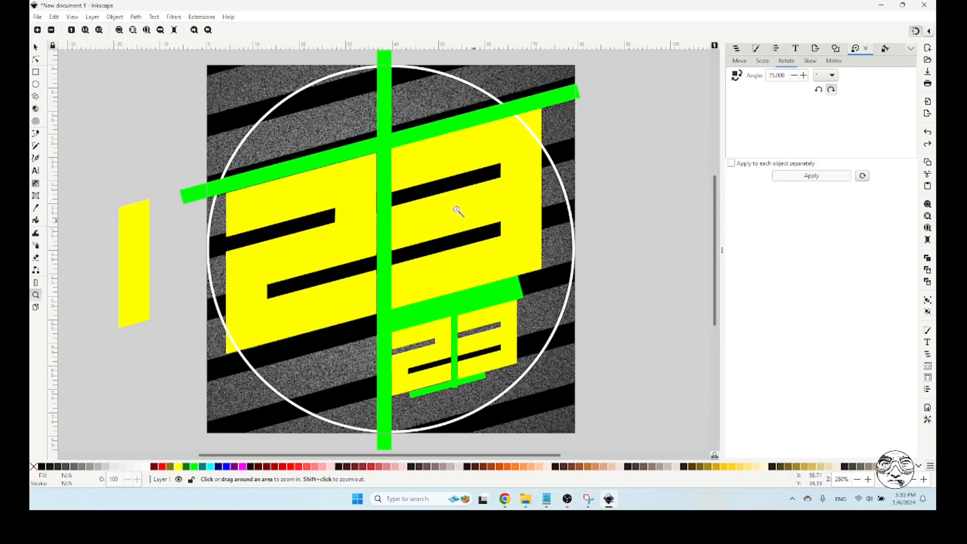
left_click(35, 47)
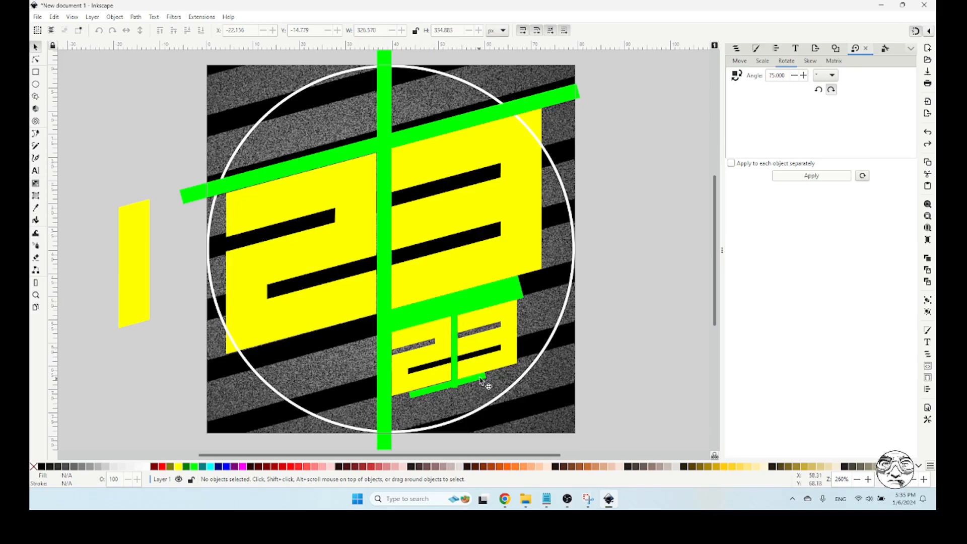
left_click(387, 321)
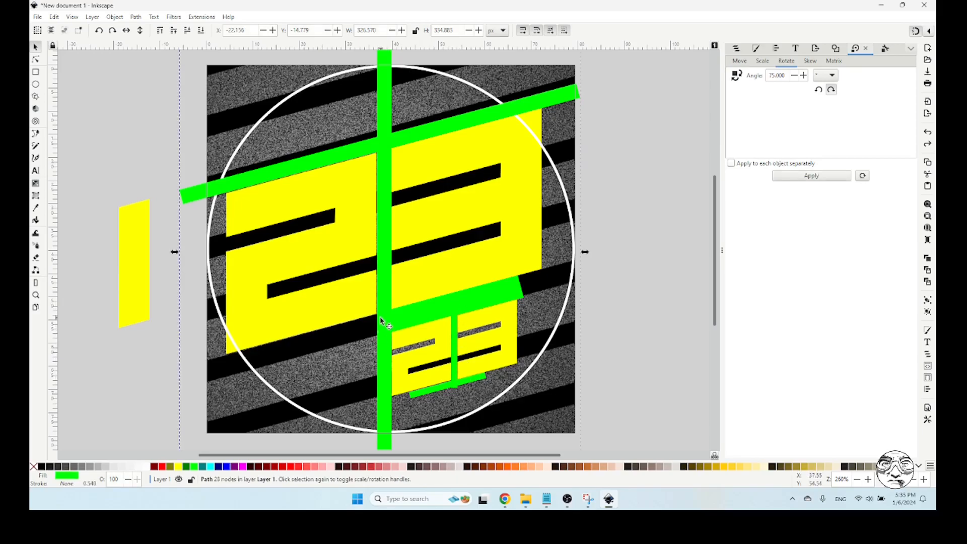
left_click(238, 467)
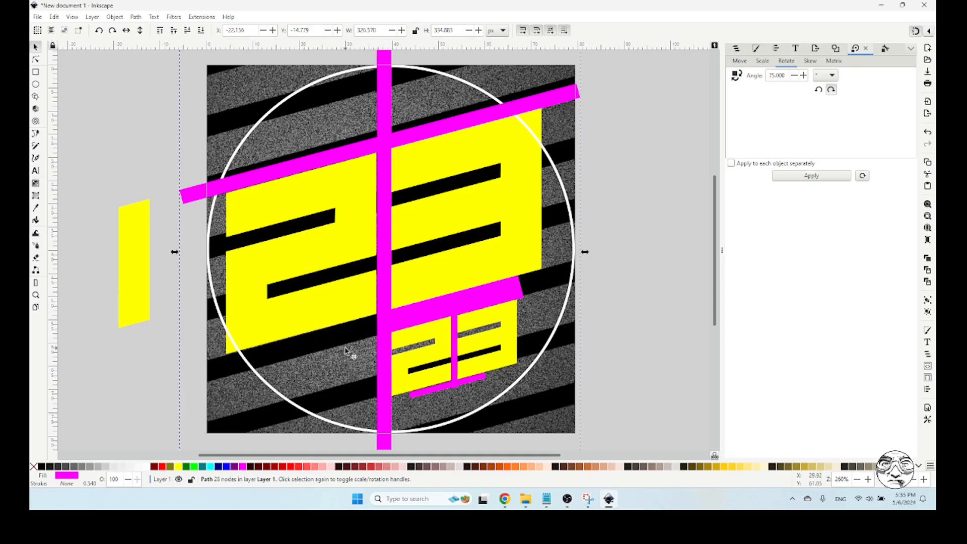
Try a blue fill on the guide path around the digits and restore its magenta fill
left_click(36, 295)
left_click_drag(297, 231, 542, 424)
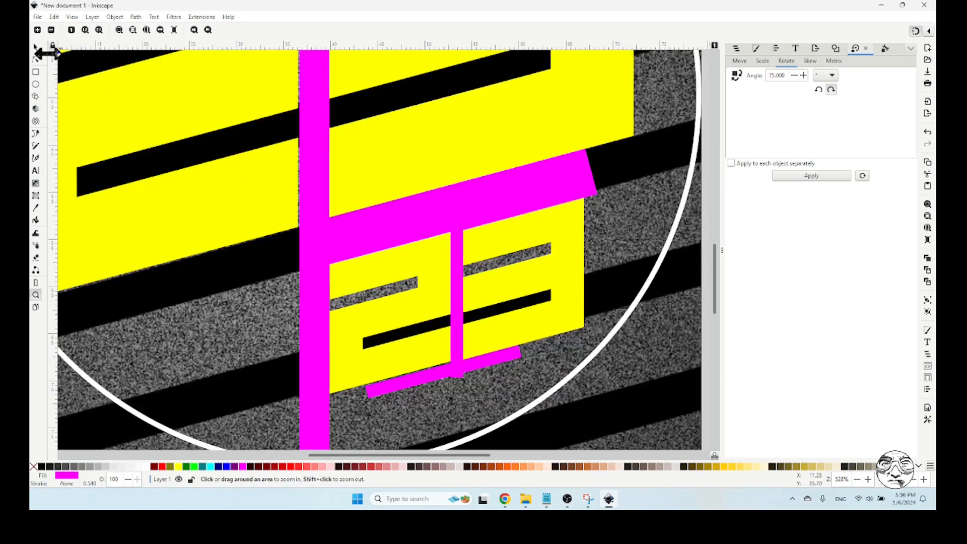
left_click(36, 47)
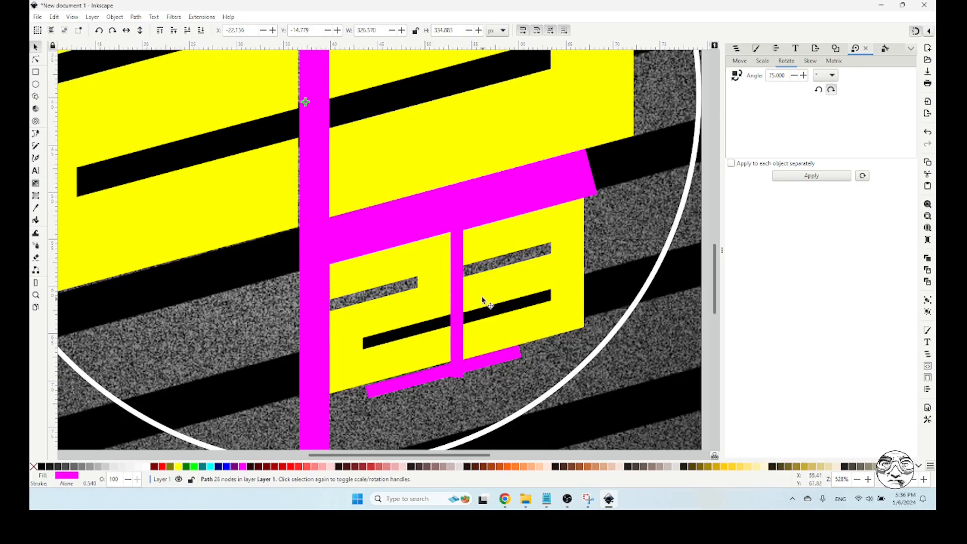
left_click(36, 71)
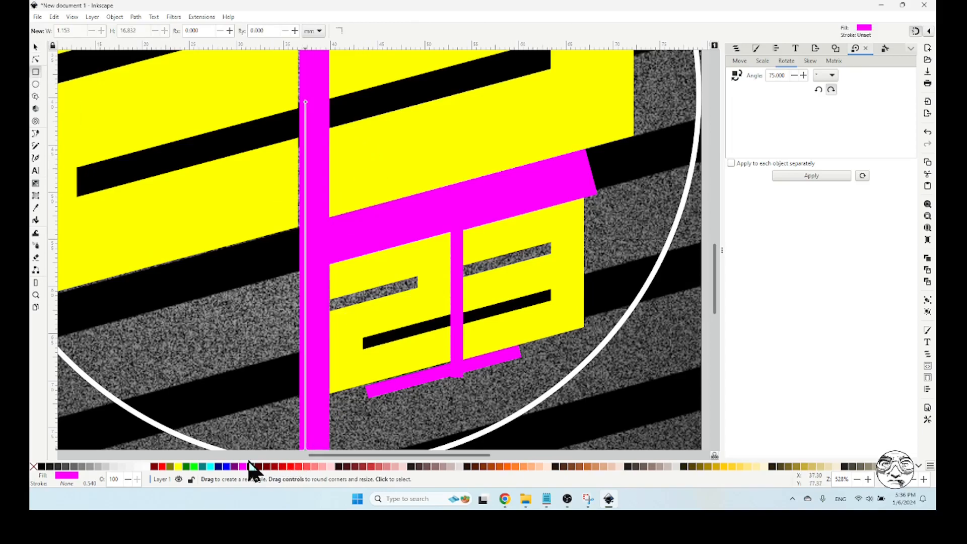
left_click(227, 467)
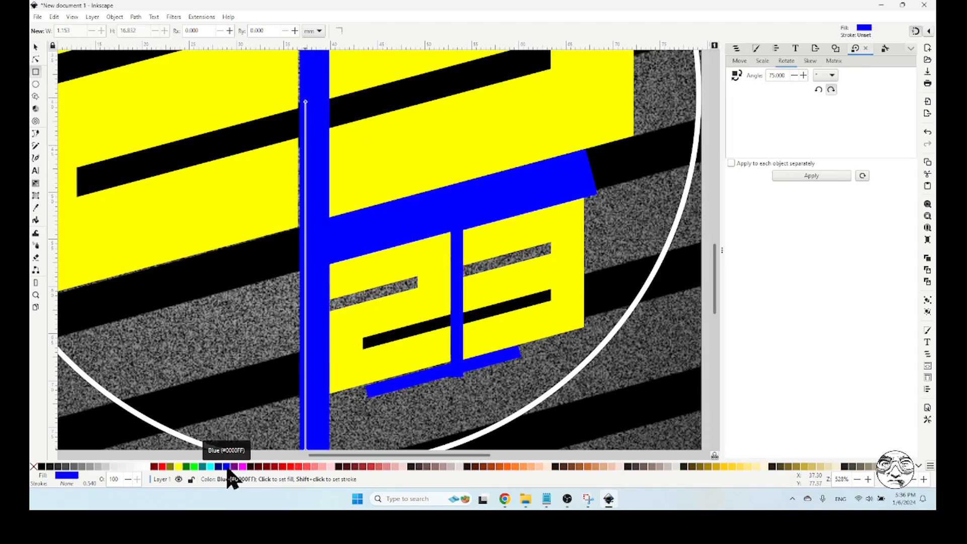
left_click(243, 467)
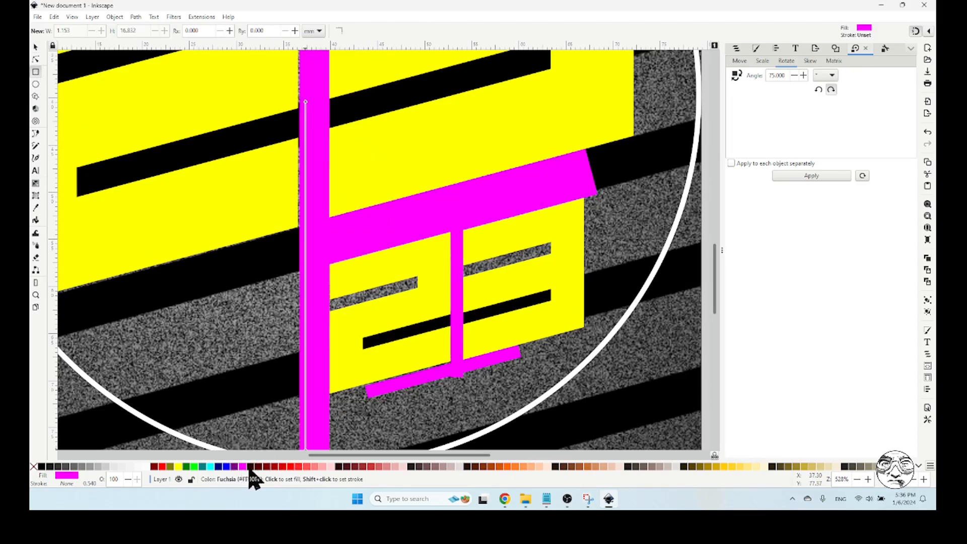
left_click(36, 47)
key("Escape")
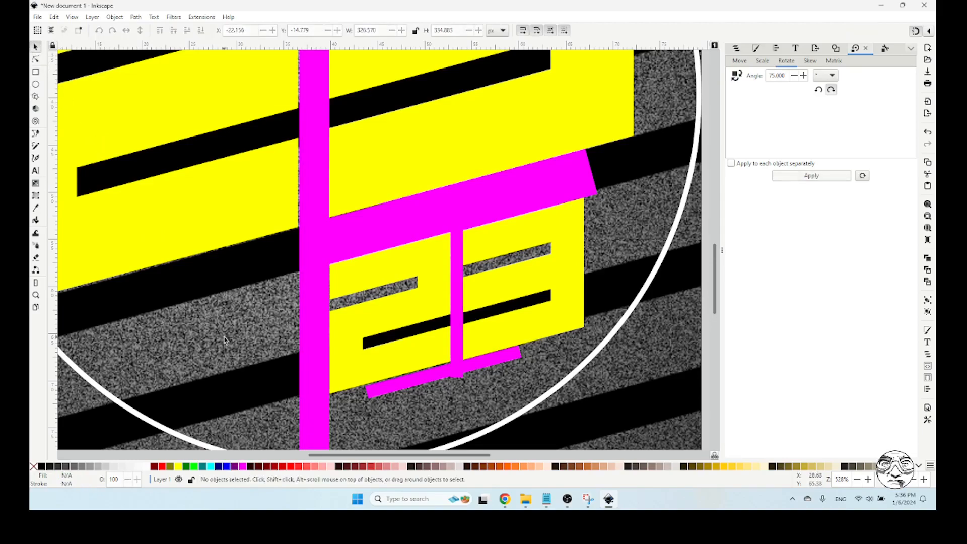
With snapping switched off, draw a rectangle about 30 by 15 mm across the large 3 and the small digits and fill it cyan
left_click(35, 72)
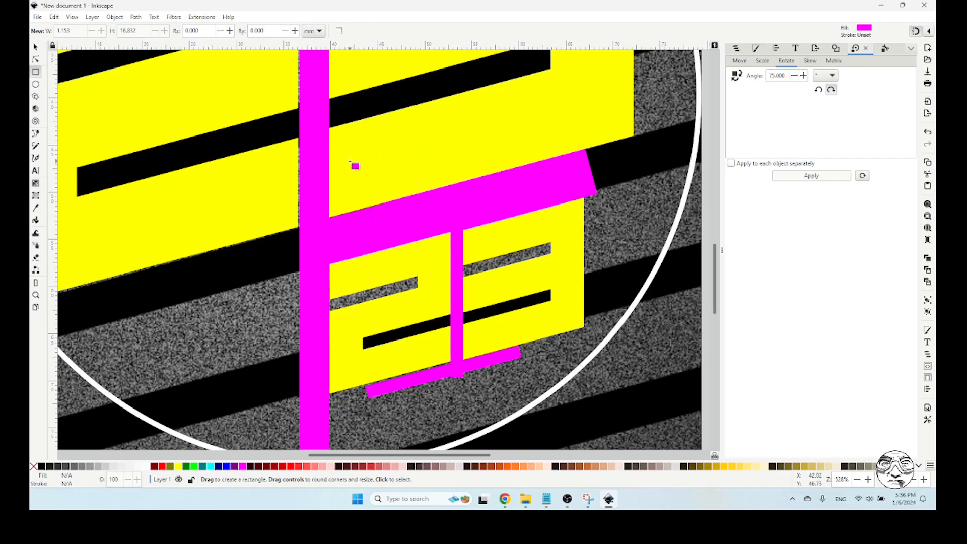
left_click(914, 32)
left_click_drag(347, 133, 626, 278)
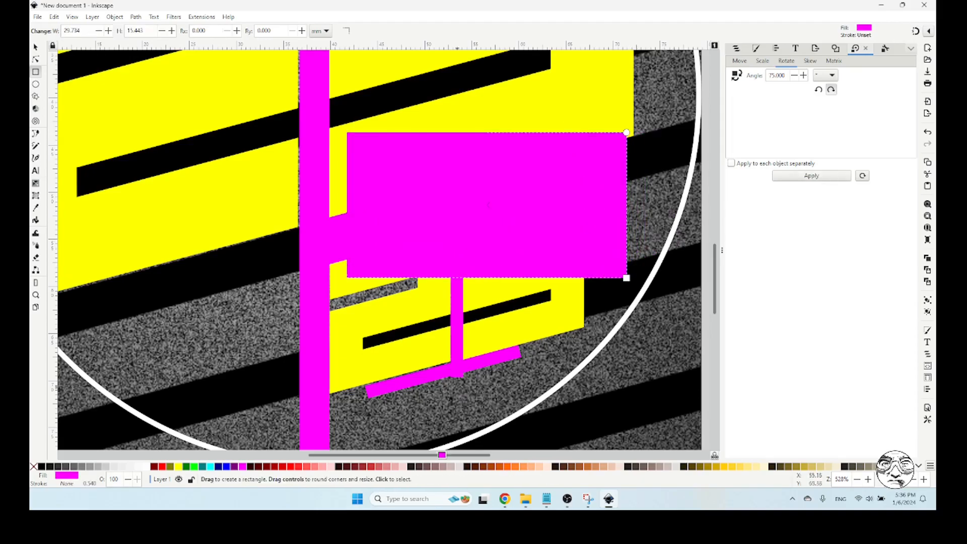
left_click(210, 466)
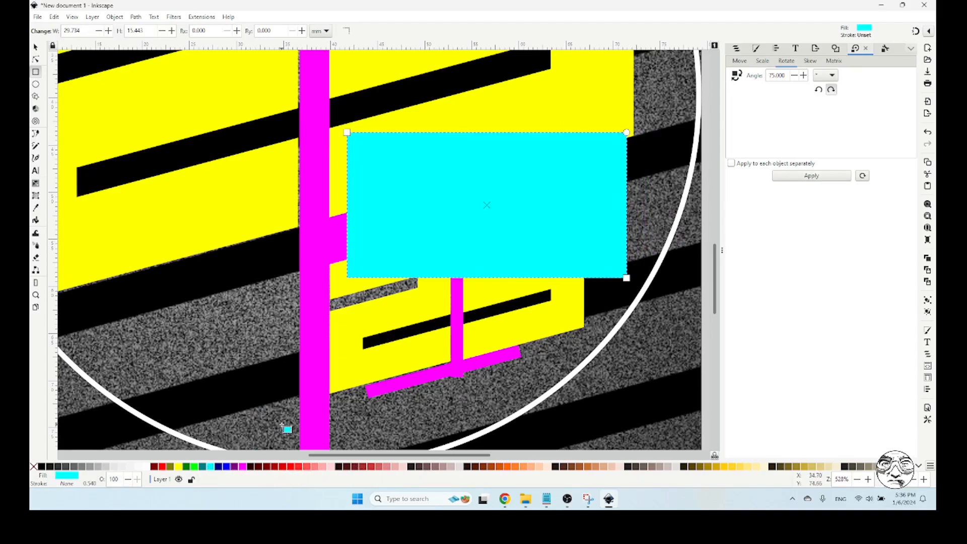
left_click(36, 46)
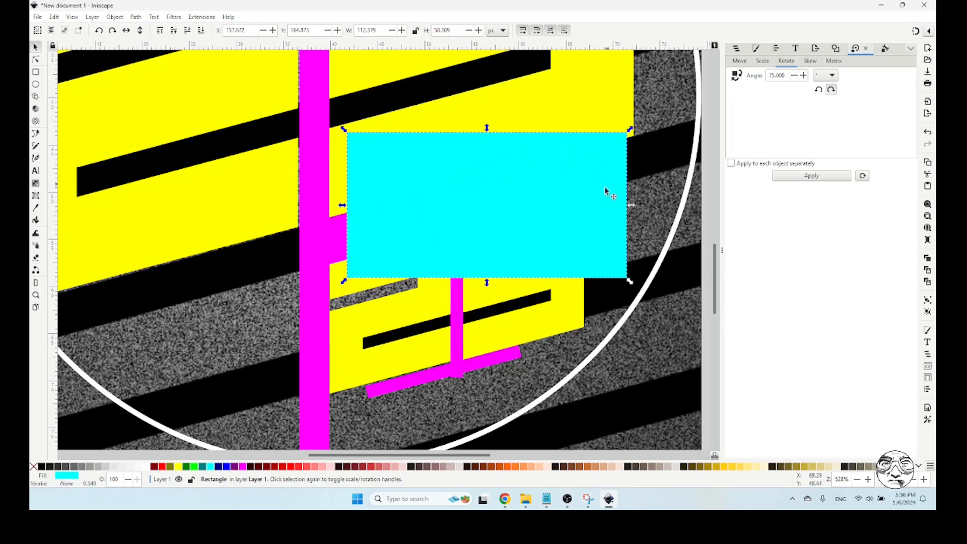
Set the object ID of the magenta guide path to GUIDE and return to the objects list
left_click(315, 250, "shift")
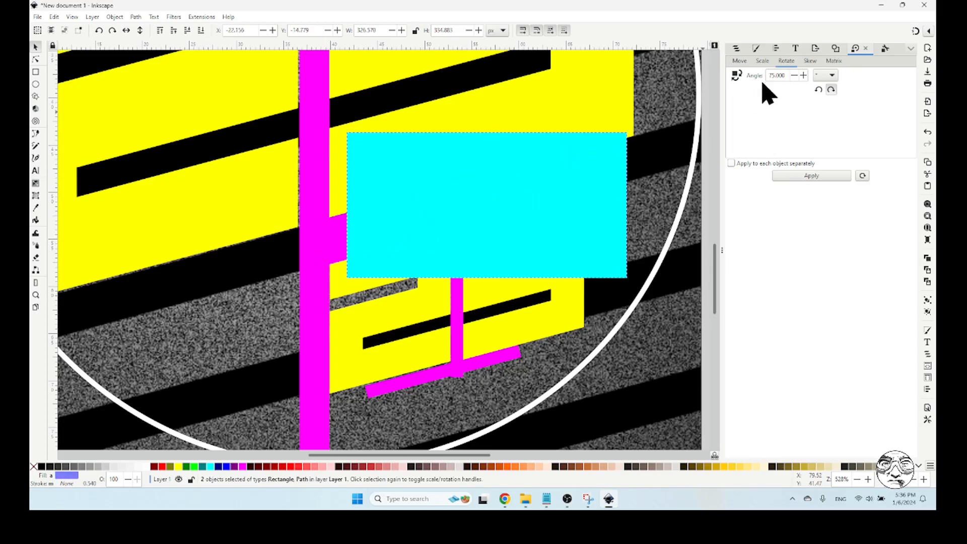
left_click(735, 49)
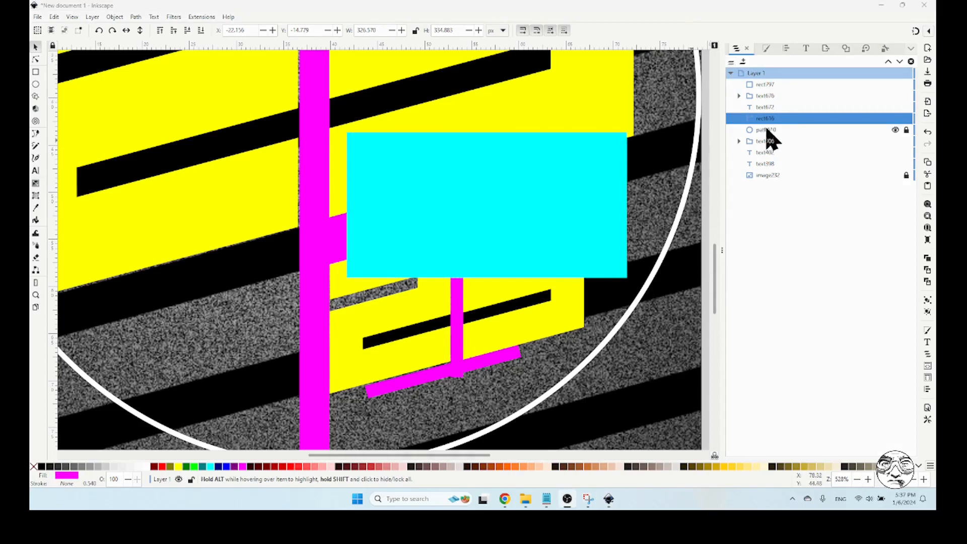
right_click(764, 126)
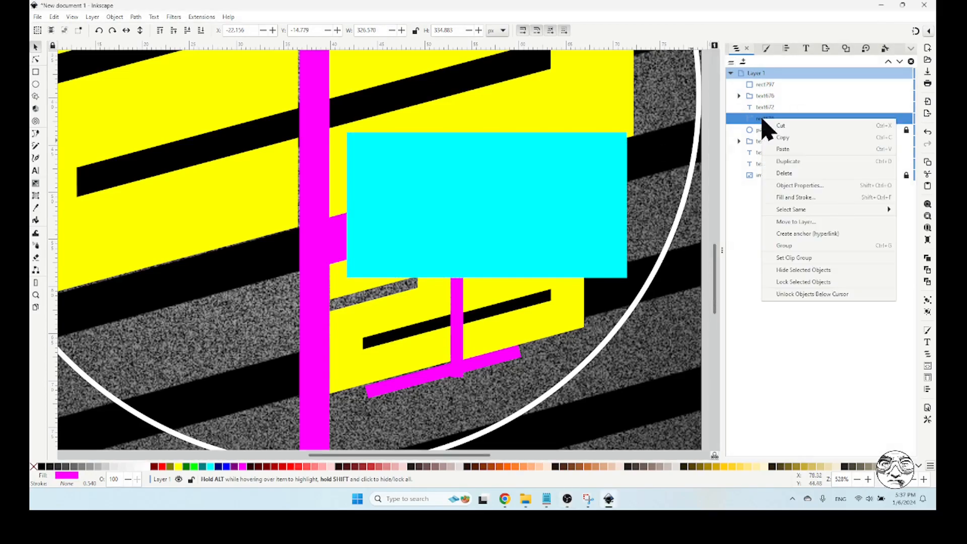
left_click(804, 189)
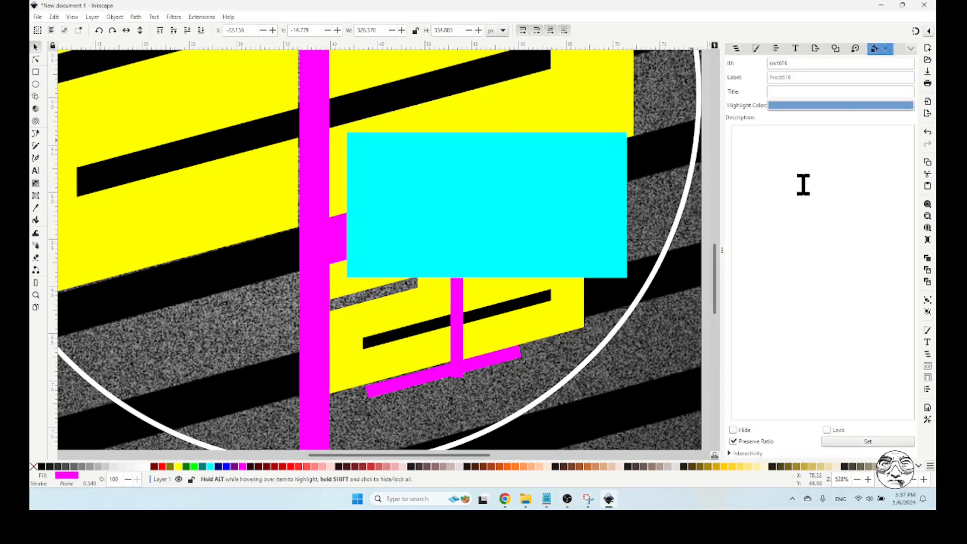
double_click(801, 62)
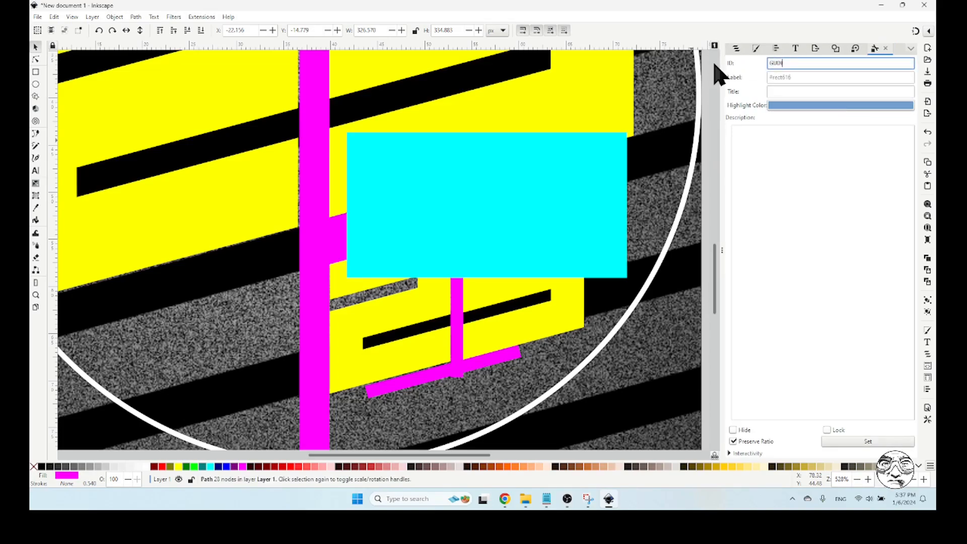
type("GUIDE")
left_click(869, 442)
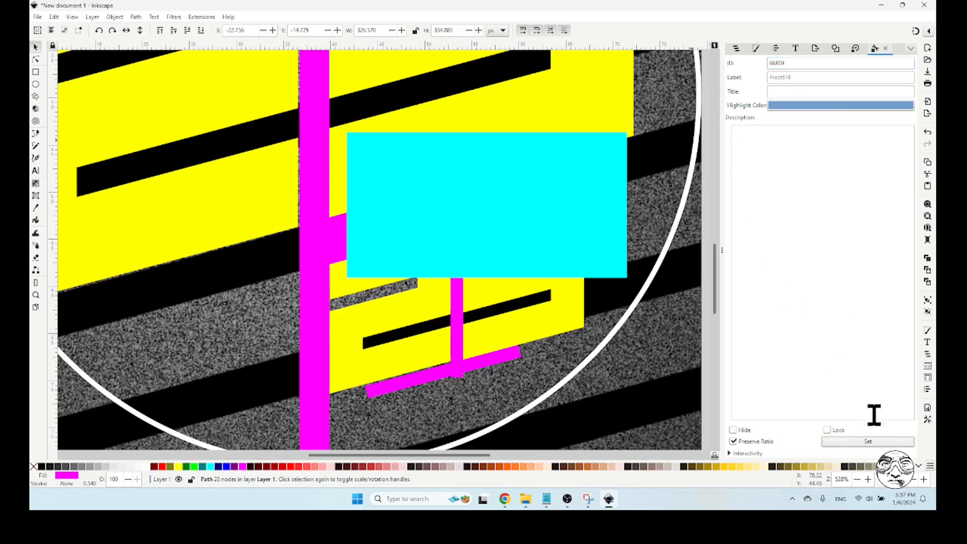
left_click(736, 48)
mouse_move(878, 123)
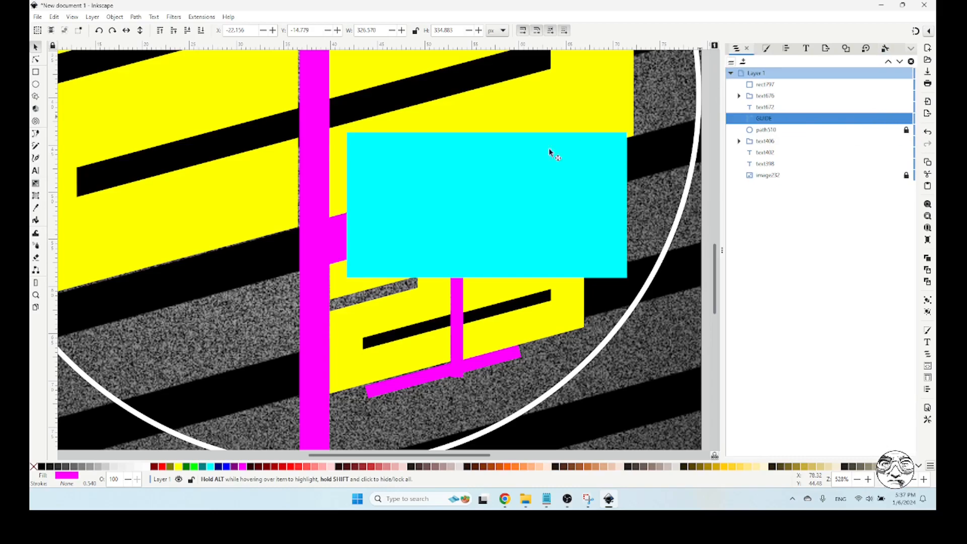
Try to intersect the cyan rectangle with the GUIDE path, and undo the intersection
key("shift")
left_click(450, 200, "shift")
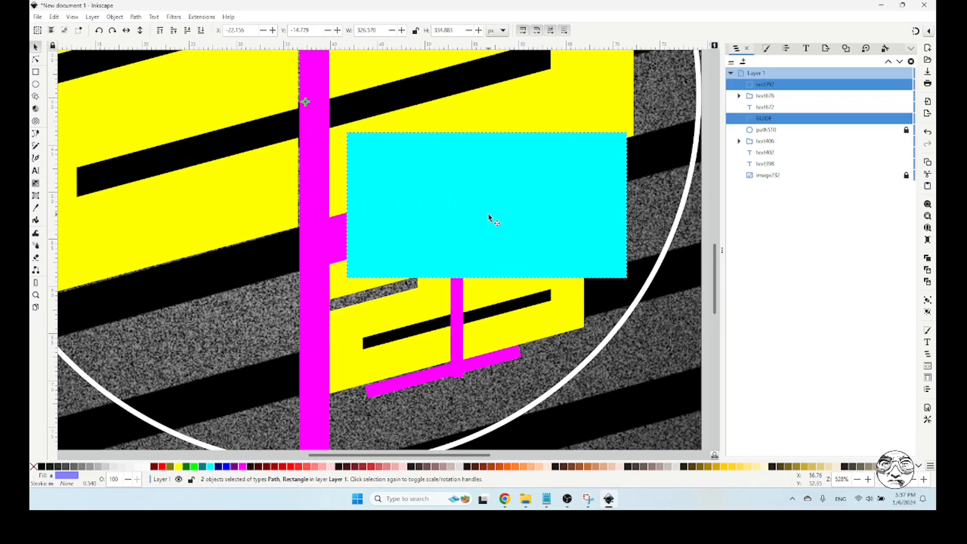
left_click(135, 17)
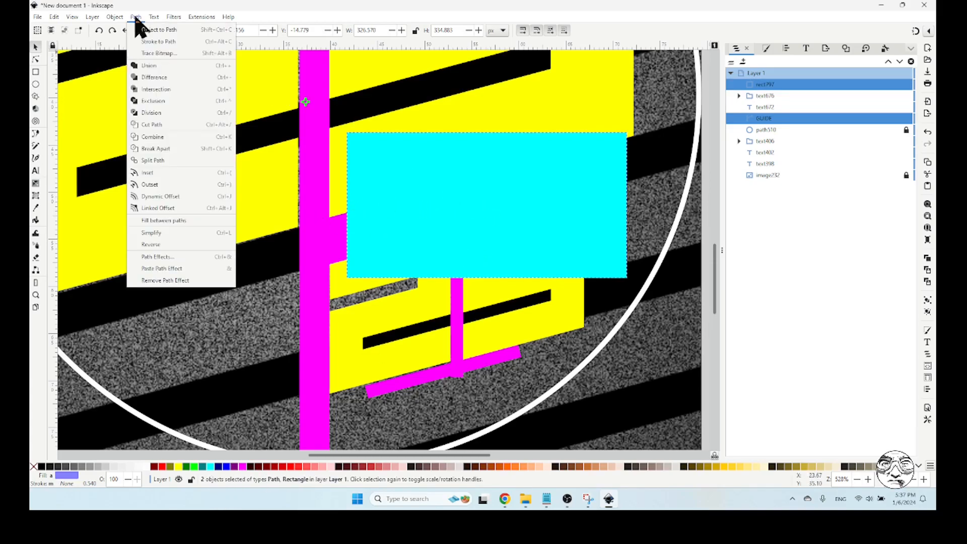
left_click(166, 91)
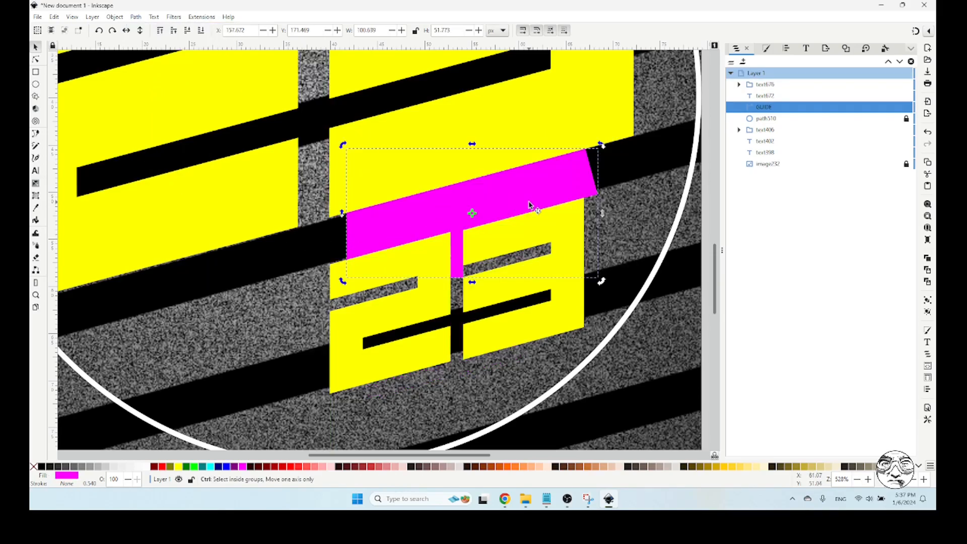
key("ctrl+z")
Paste a copy of the GUIDE path in place and intersect the copy with the cyan rectangle
left_click(320, 148)
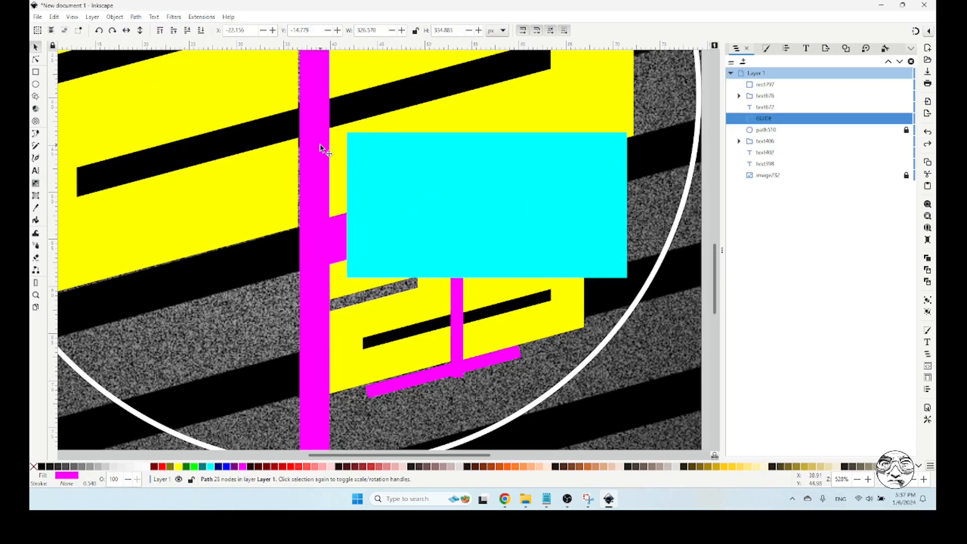
key("ctrl+alt+v")
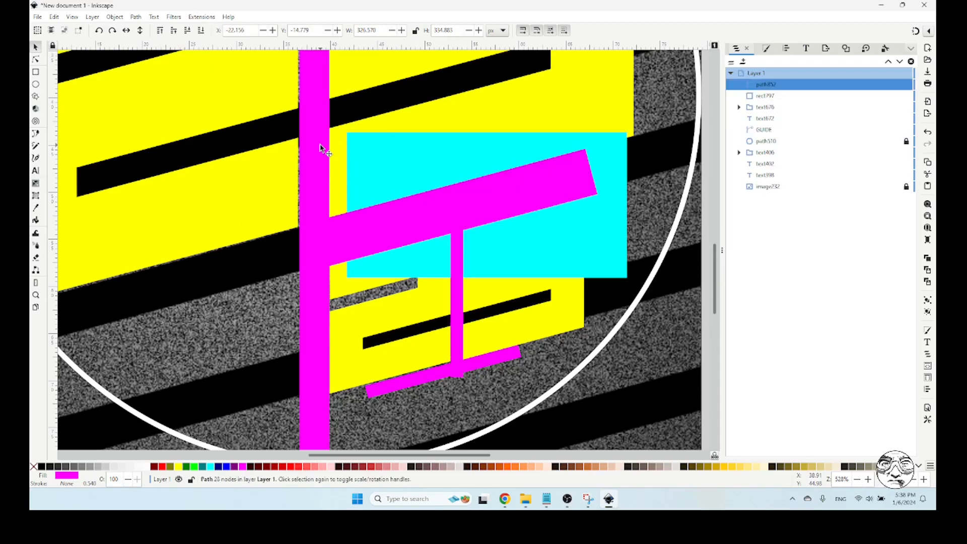
left_click(548, 228, "shift")
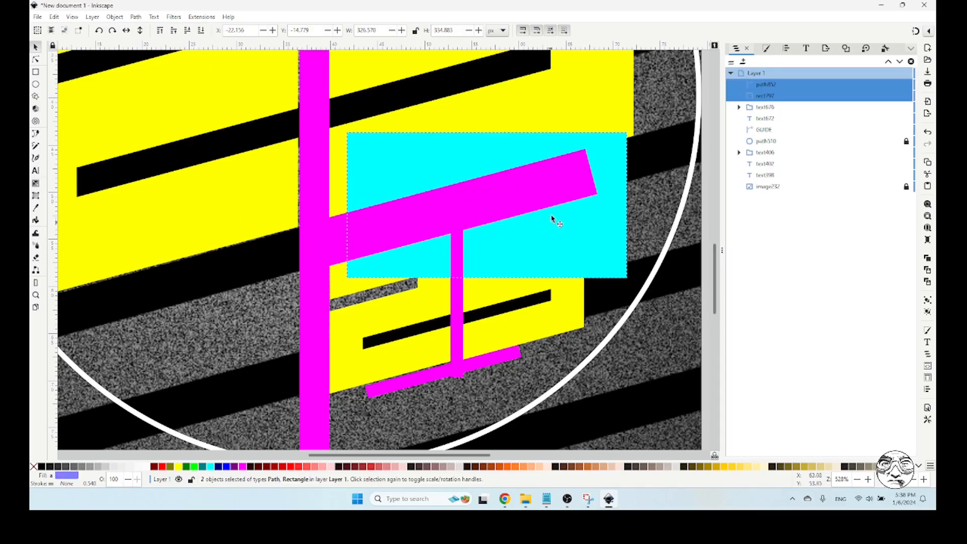
left_click(135, 16)
left_click(174, 98)
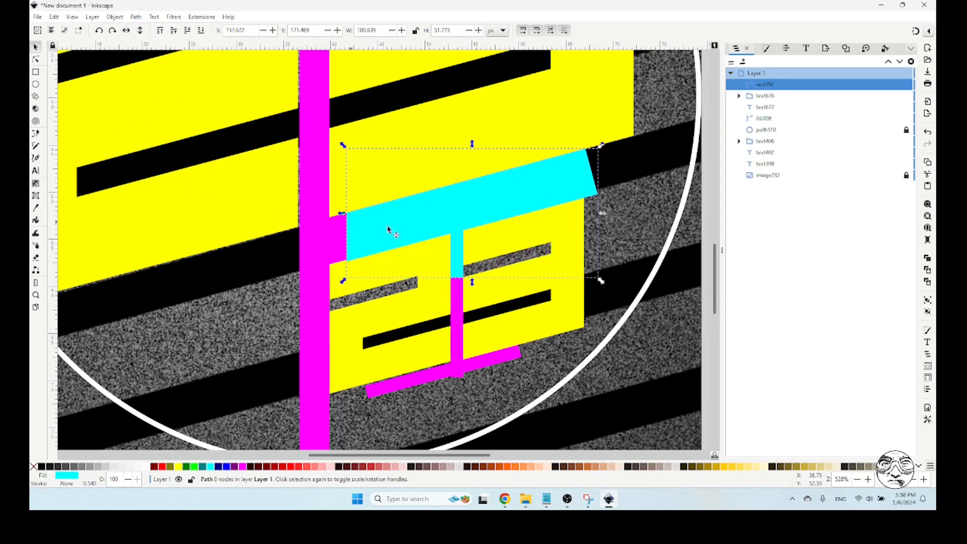
Move the cyan piece beneath the large 2 and, with snapping switched on, align its upper end corner with the vertical guide bar's right edge
left_click_drag(452, 212, 156, 312)
left_click_drag(250, 271, 301, 242)
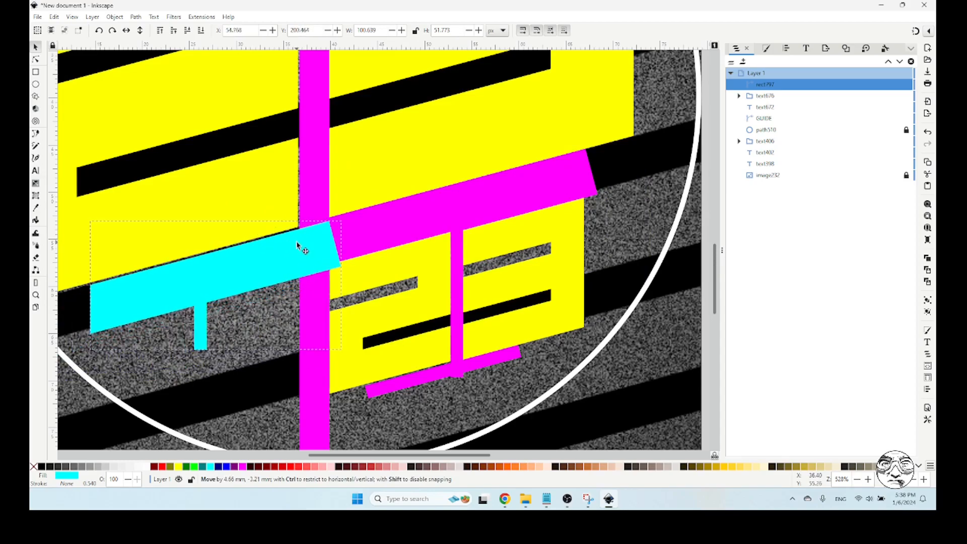
left_click(914, 31)
left_click_drag(330, 234, 338, 241)
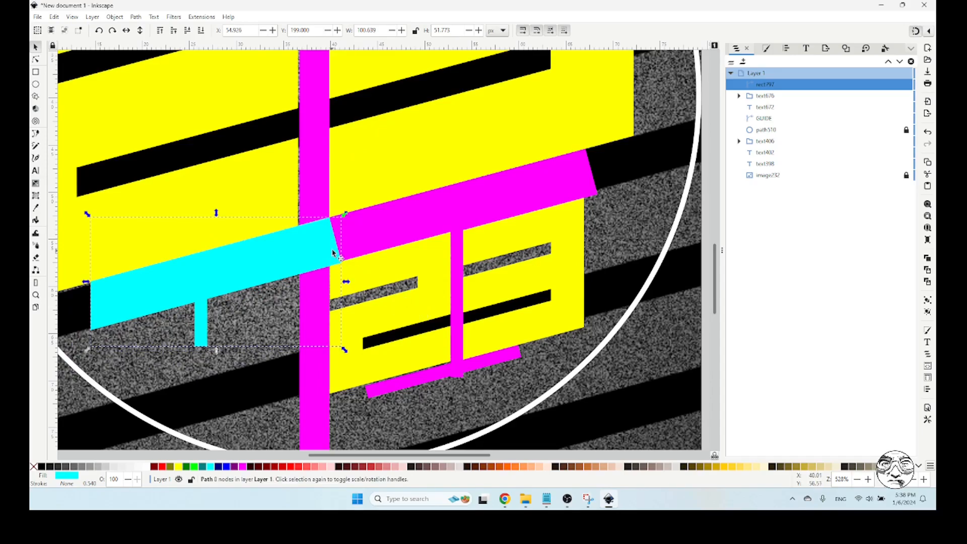
Move the lower node at the cyan piece's right end onto the vertical guide bar's edge, making that end vertical
left_click(35, 59)
left_click_drag(342, 264, 327, 268)
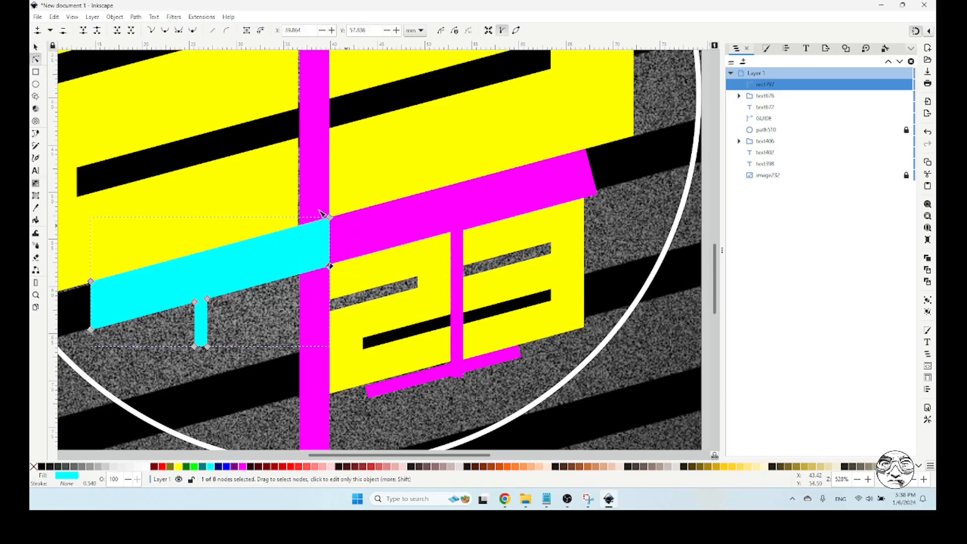
left_click(35, 47)
left_click(618, 233)
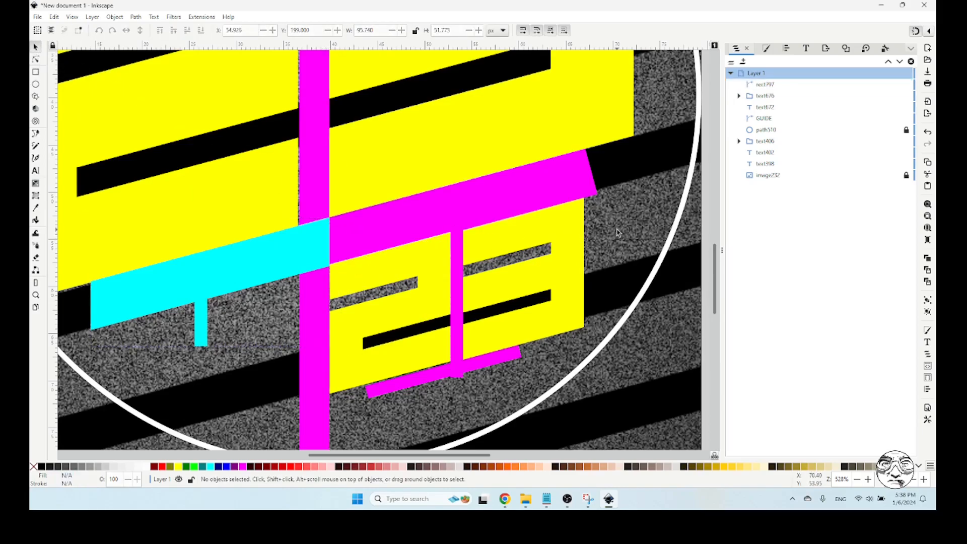
left_click(301, 263)
left_click(35, 59)
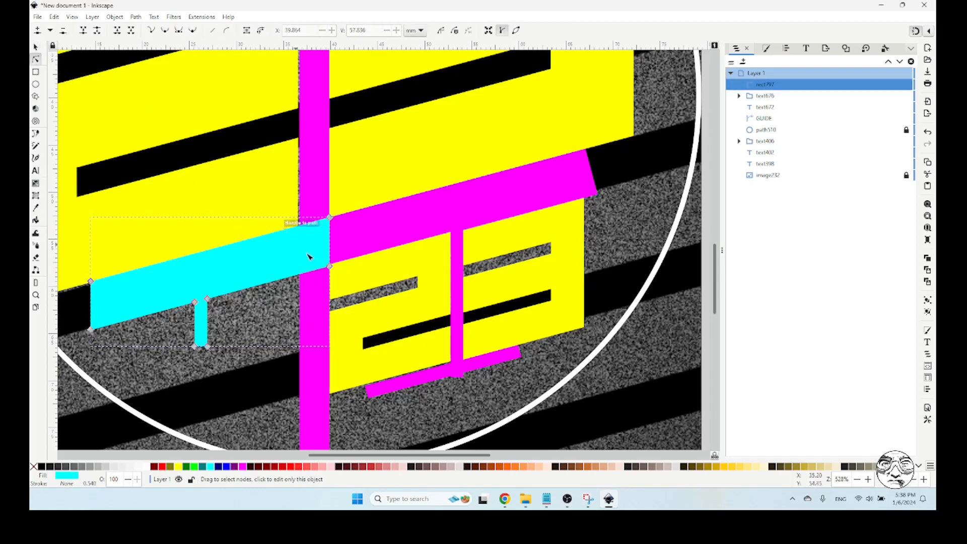
mouse_move(330, 267)
left_mouse_down()
mouse_move(332, 254)
mouse_move(332, 268)
left_mouse_up()
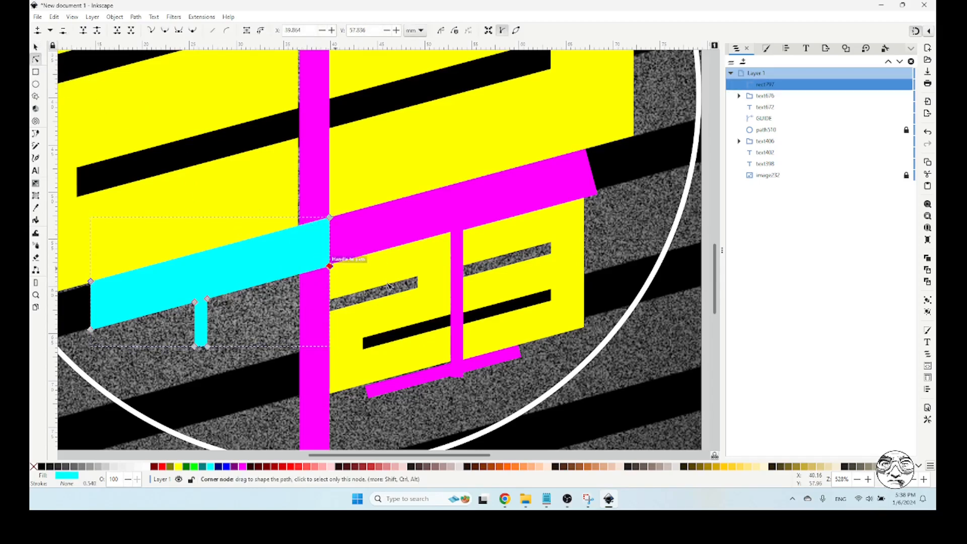
Shift the small 2 down and right, and pull a new node on the cyan piece's vertical end about 5 px into the magenta bar
left_click(36, 47)
left_click_drag(401, 266, 420, 279)
left_click(281, 252)
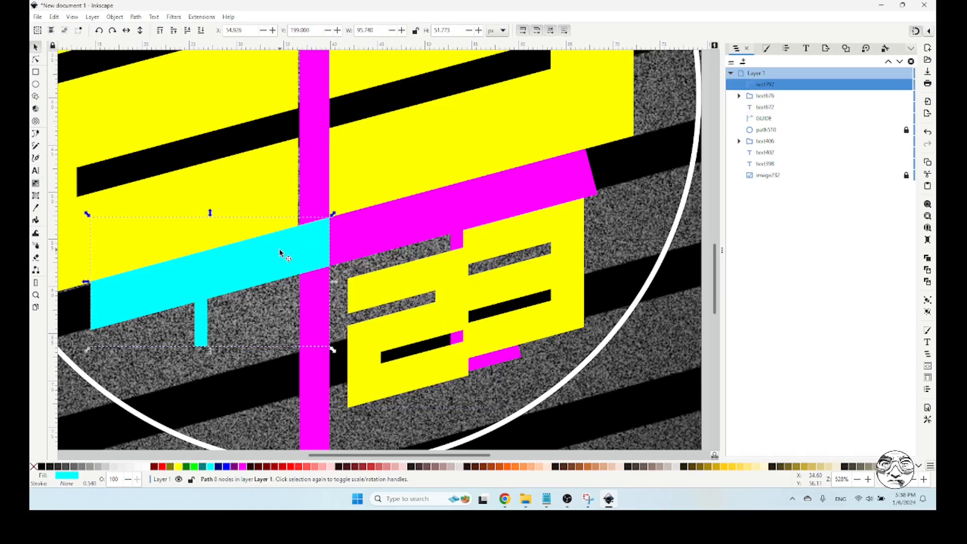
left_click(36, 59)
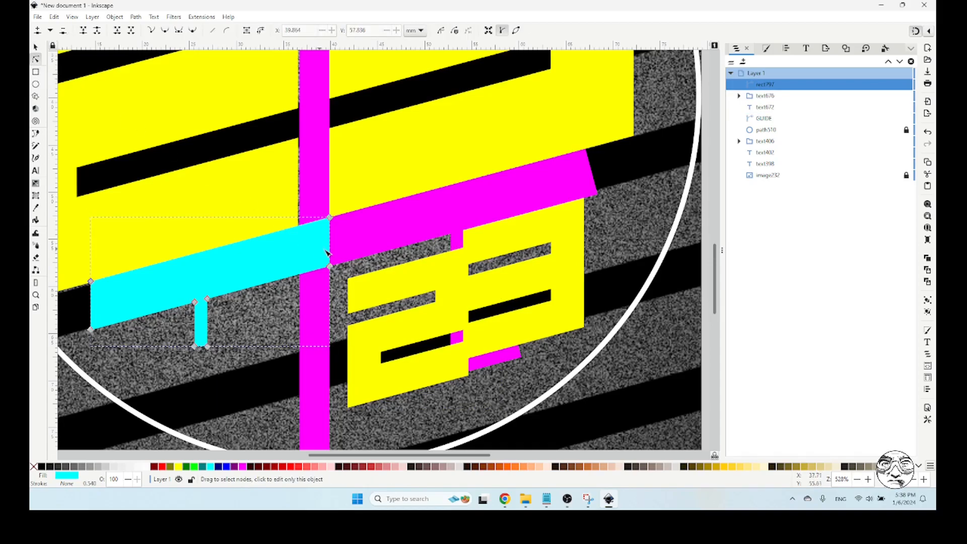
double_click(330, 241)
left_click_drag(329, 241, 342, 240)
left_click(36, 47)
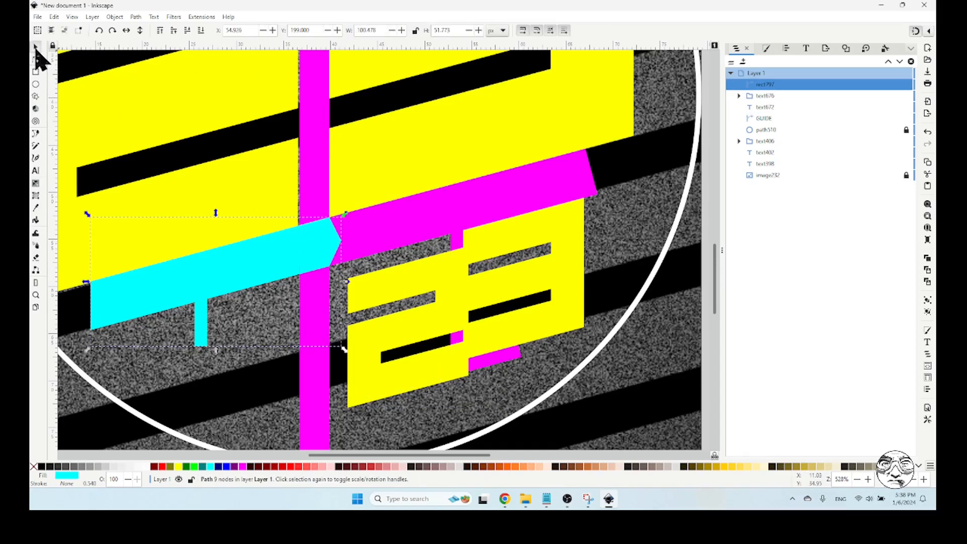
Union the cyan piece with the GUIDE path and lock the combined path
left_click(395, 233, "shift")
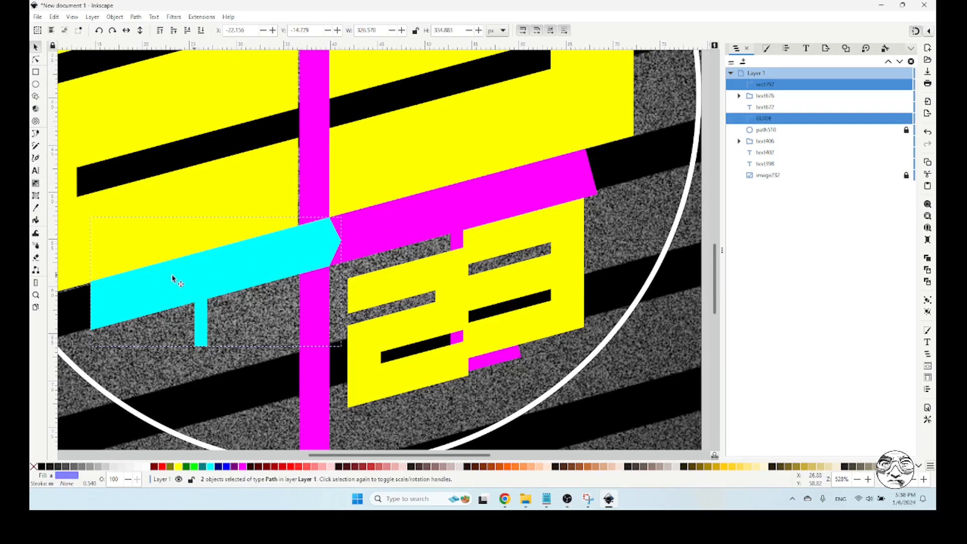
left_click(140, 17)
left_click(157, 68)
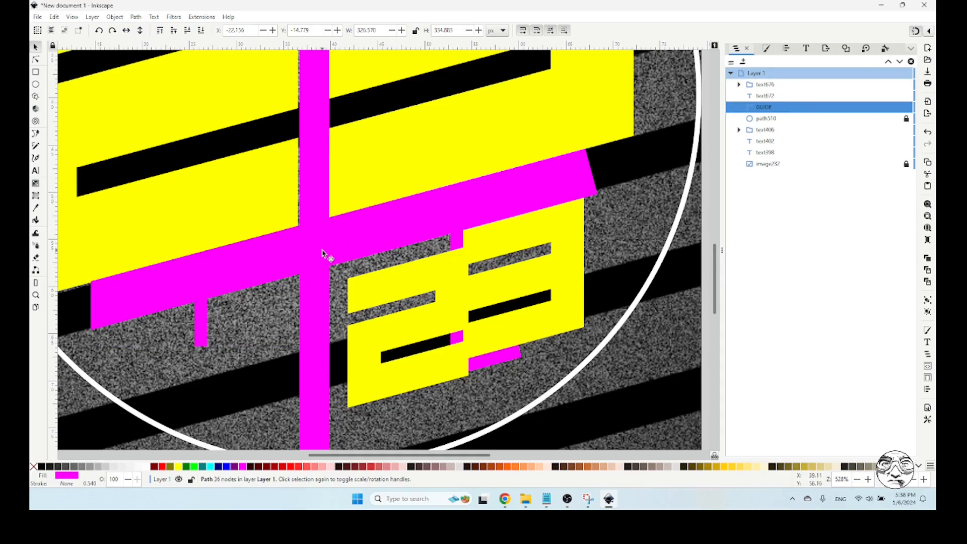
mouse_move(905, 113)
left_click_drag(907, 108, 907, 119)
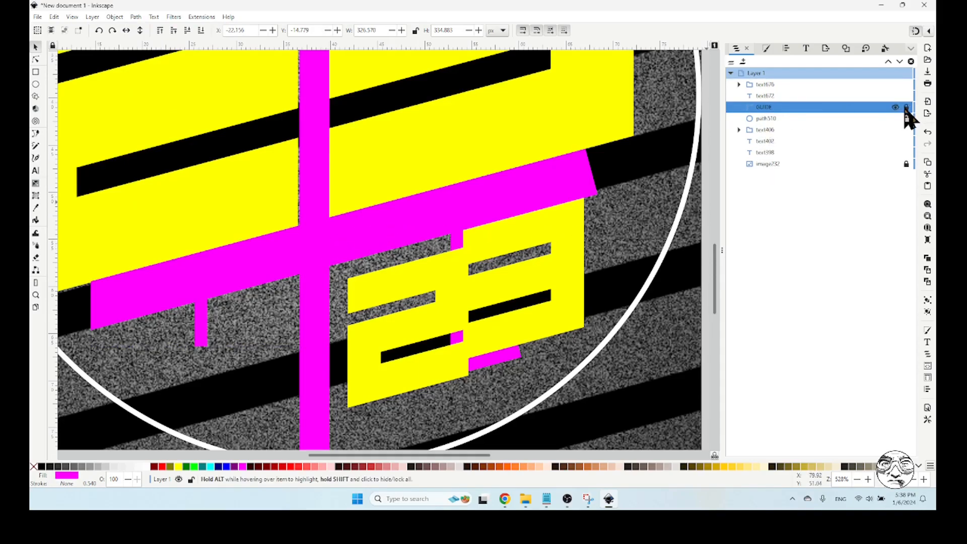
Deselect everything and save the drawing as custom4.svg in the Gold folder
left_click(35, 295)
left_click(51, 30)
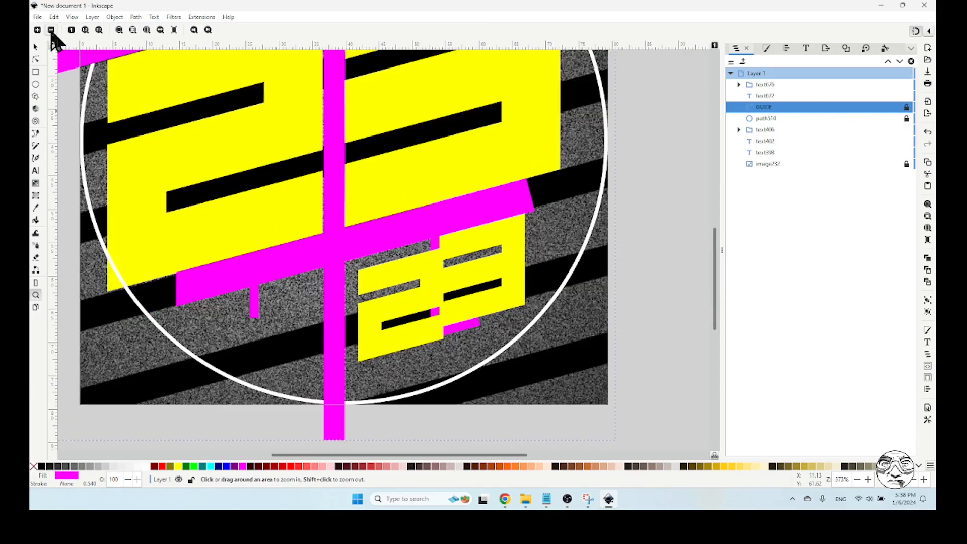
left_click(51, 30)
scroll(99, 155, "up", 2)
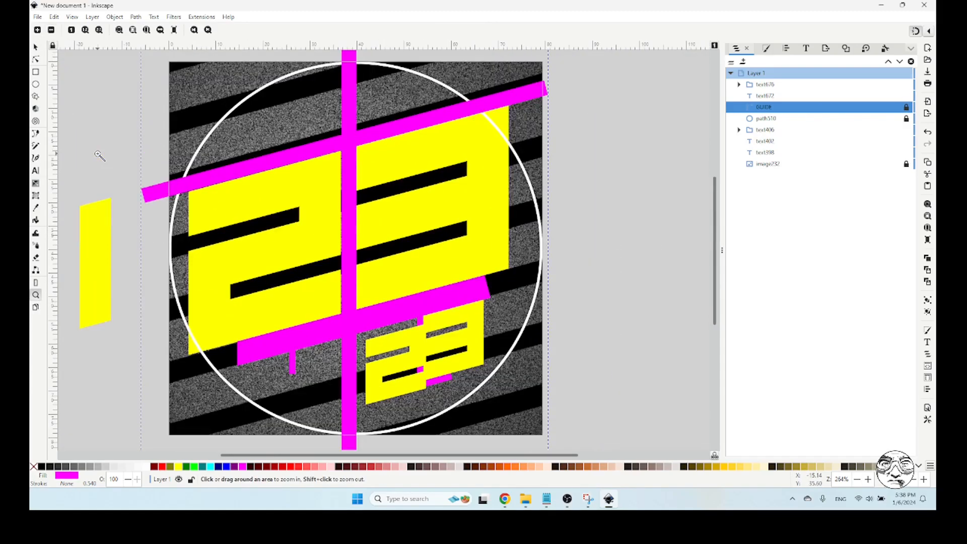
left_click(36, 46)
left_click(116, 127)
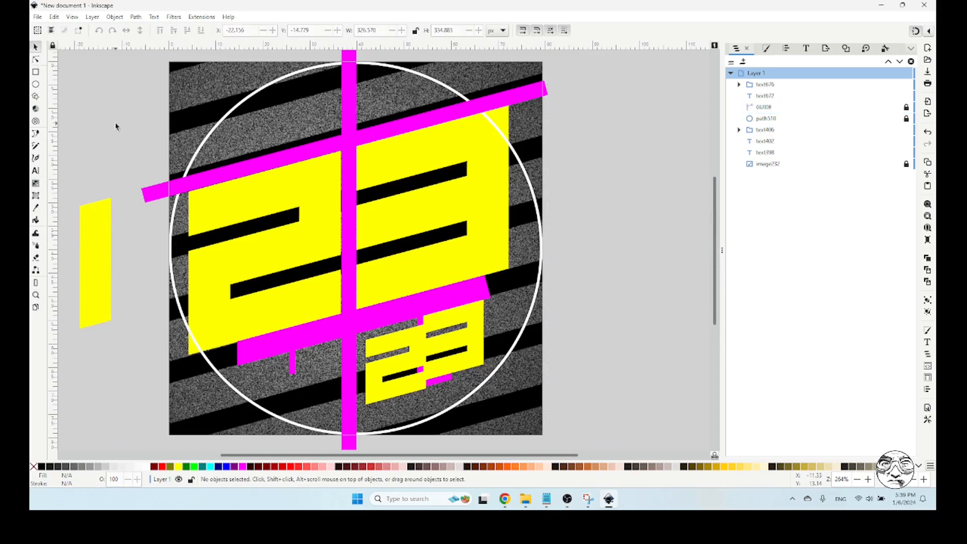
left_click(38, 17)
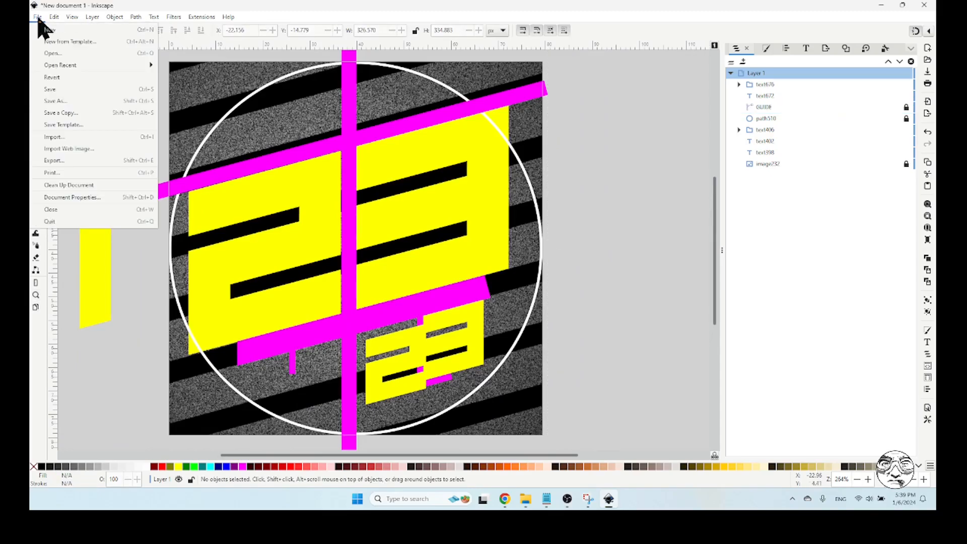
left_click(63, 102)
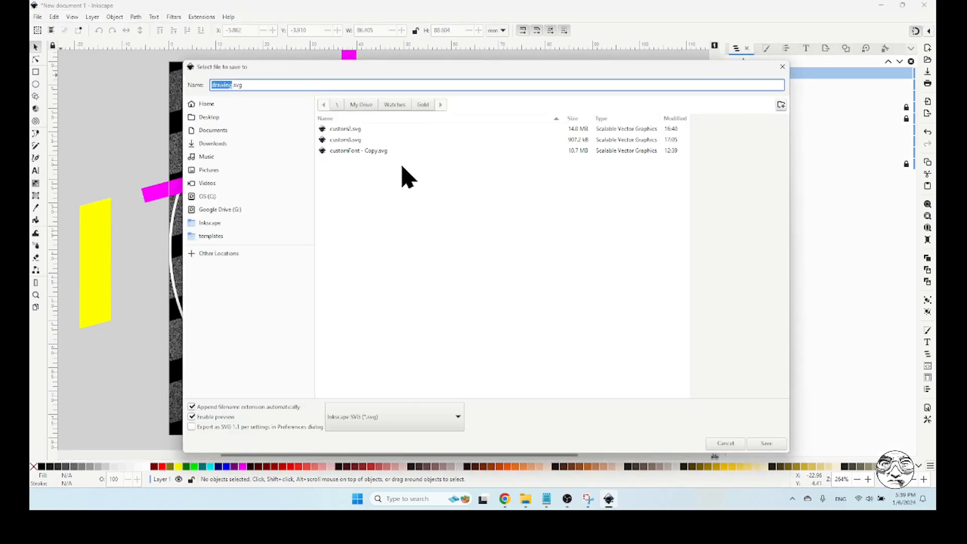
left_click(345, 140)
left_click(235, 85)
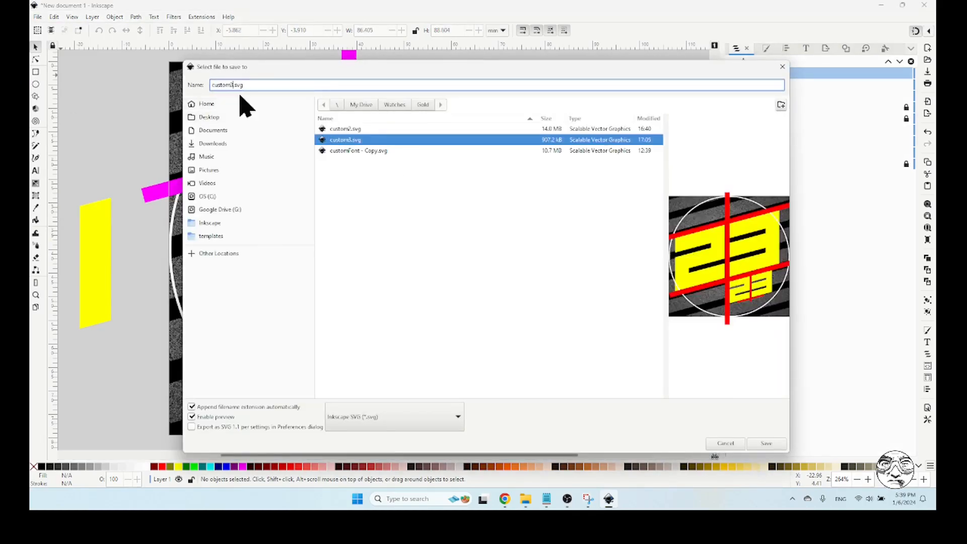
key("BackSpace")
type("4")
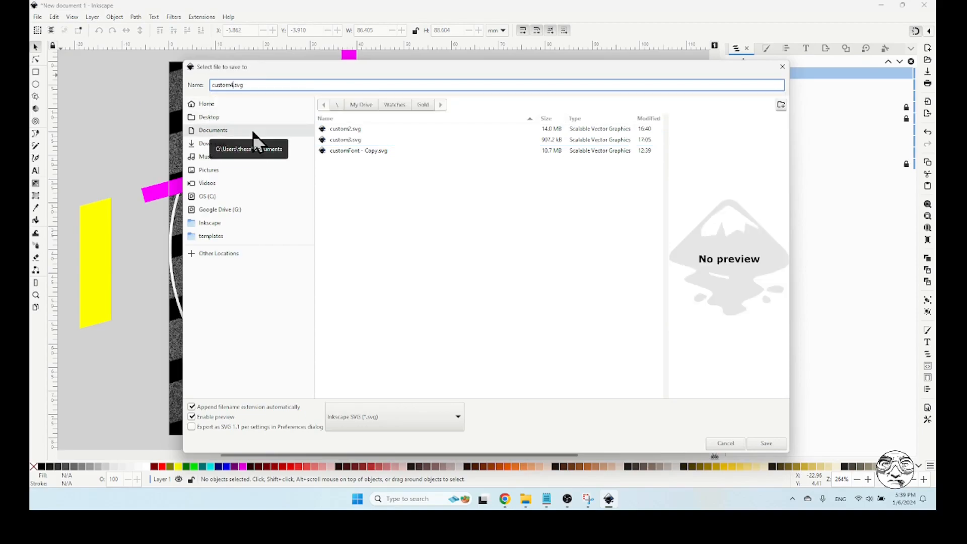
left_click(761, 446)
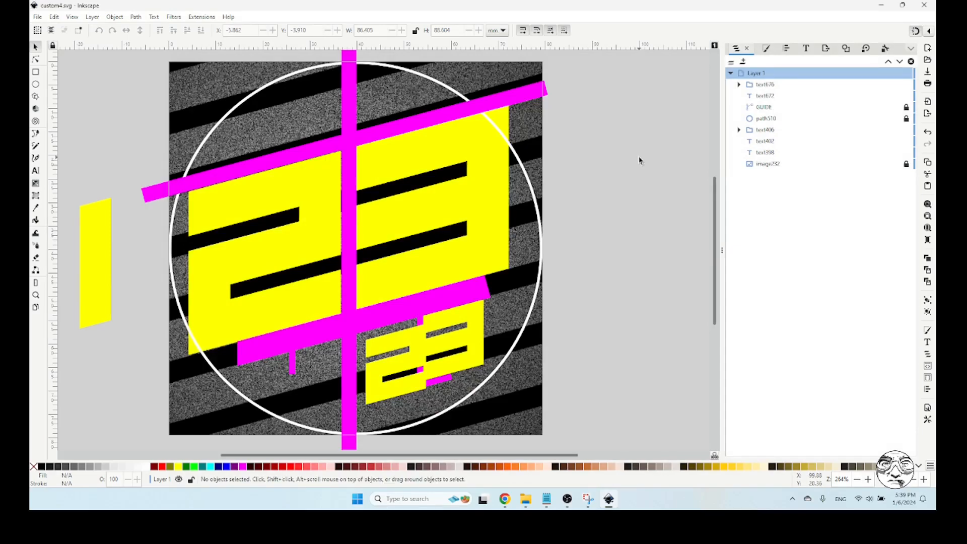
Move the small 2 back under the slanted guide bar, between the wide and narrow vertical bars, and deselect it
left_click(398, 348)
mouse_move(398, 347)
left_mouse_down()
mouse_move(384, 338)
mouse_move(398, 355)
mouse_move(406, 334)
mouse_move(384, 331)
mouse_move(396, 341)
mouse_move(401, 332)
mouse_move(388, 340)
left_mouse_up()
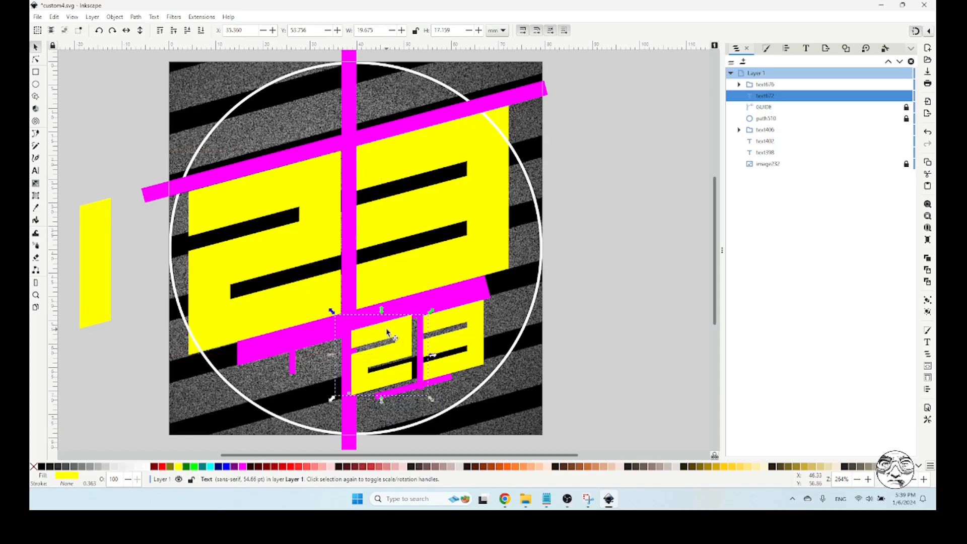
left_click(125, 87)
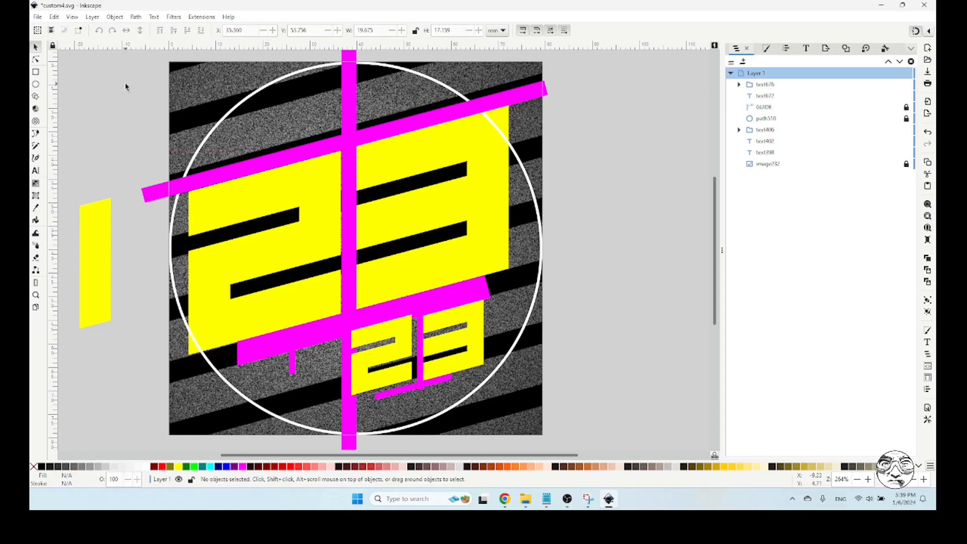
Set the font size of the large 1 outside the page to 130 pt
left_click(317, 188)
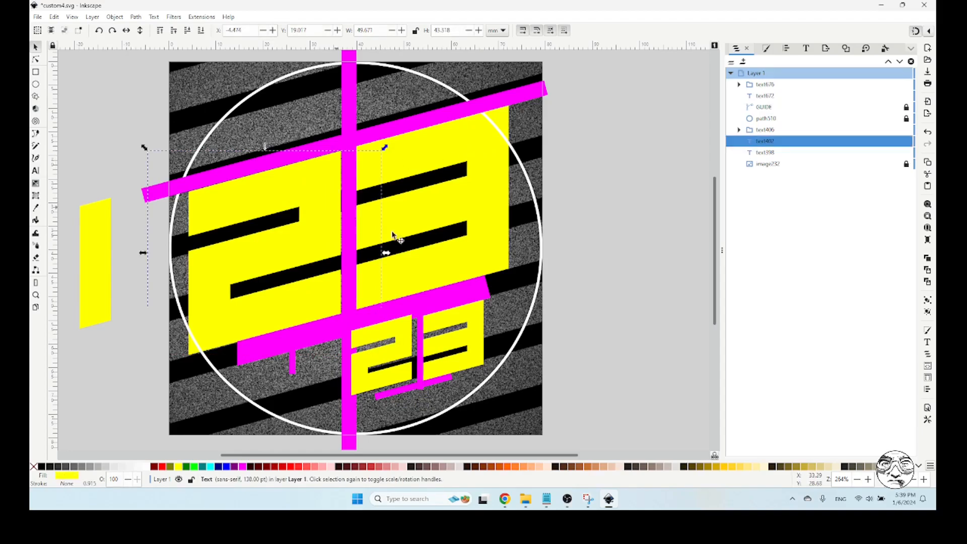
left_click(409, 161)
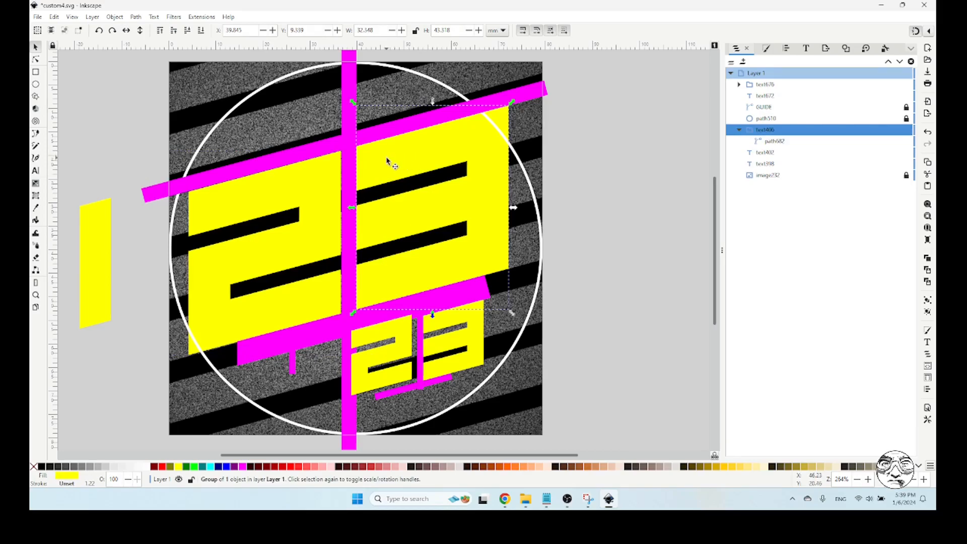
left_click(99, 255)
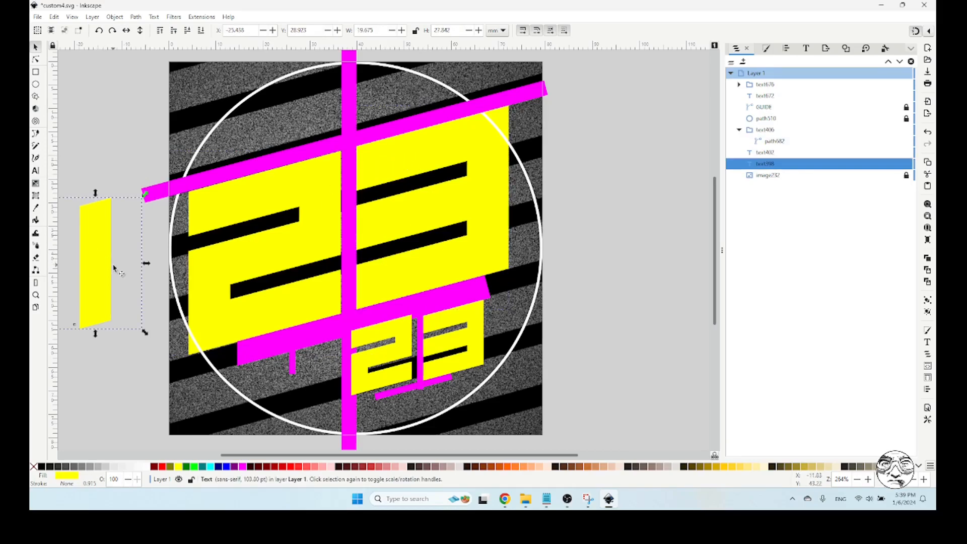
double_click(93, 242)
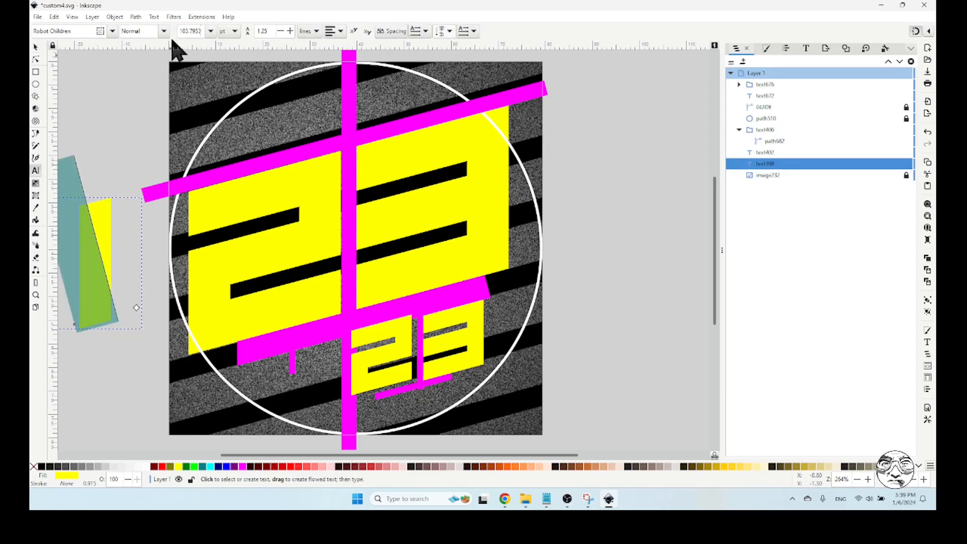
double_click(189, 31)
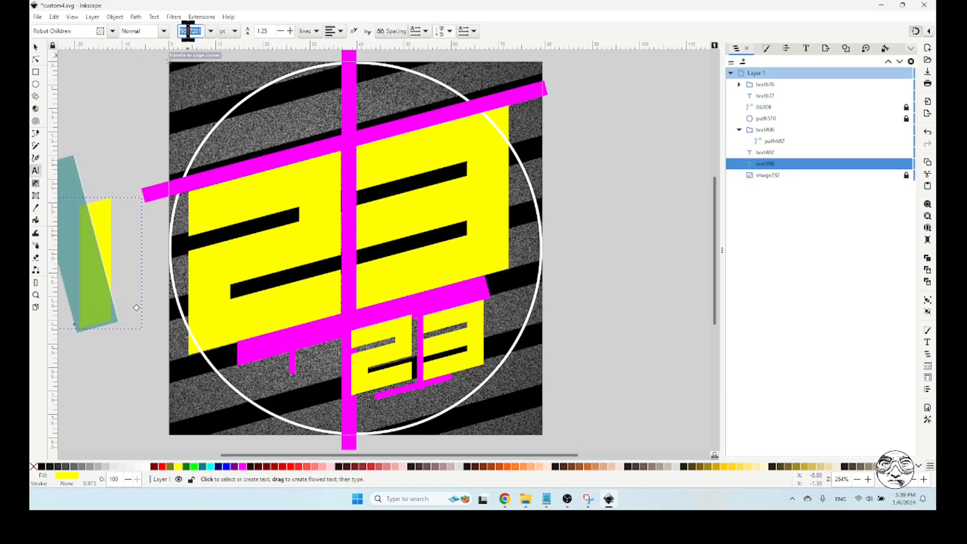
type("130")
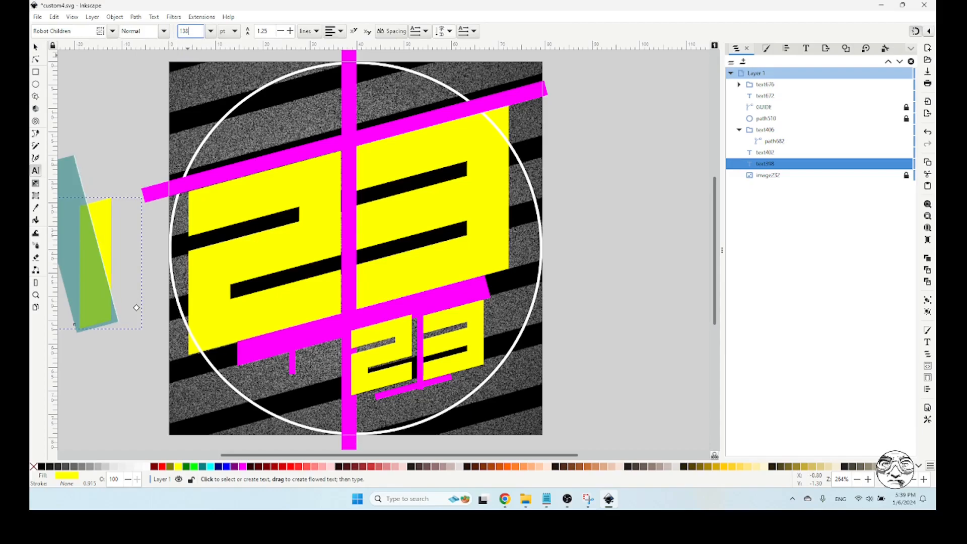
Move the large 2 off the page's right side and place the large 1 on the face beside the vertical guide bar
left_click(36, 47)
left_click_drag(255, 216, 633, 227)
left_click_drag(107, 237, 329, 229)
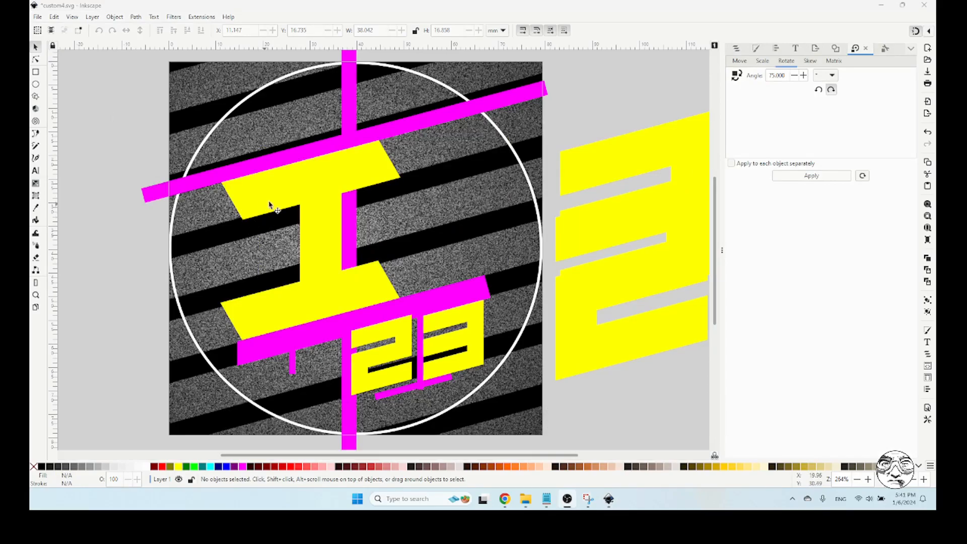
Draw a rectangle about 23.5 by 18.9 mm covering the part of the 1's upper serif that extends right of the stem
left_click(327, 225)
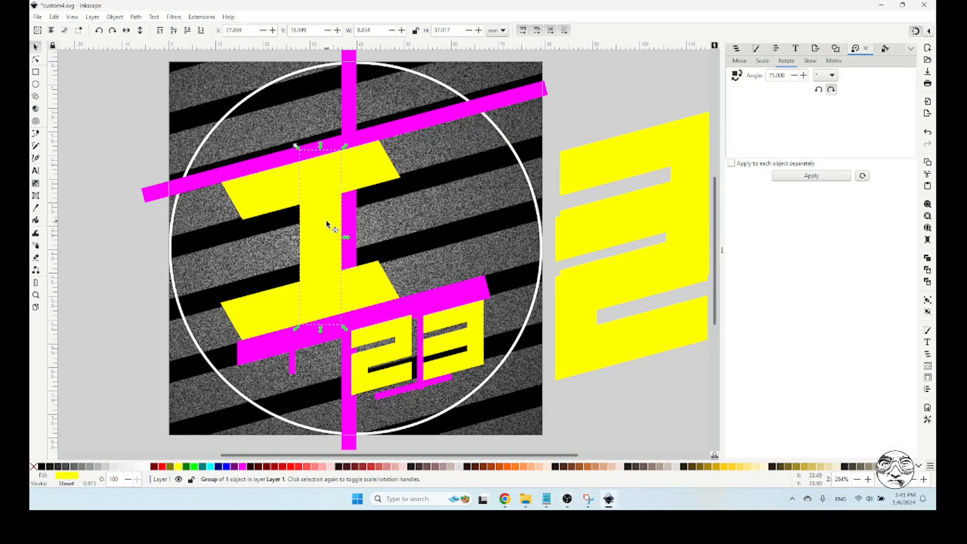
left_click(282, 198)
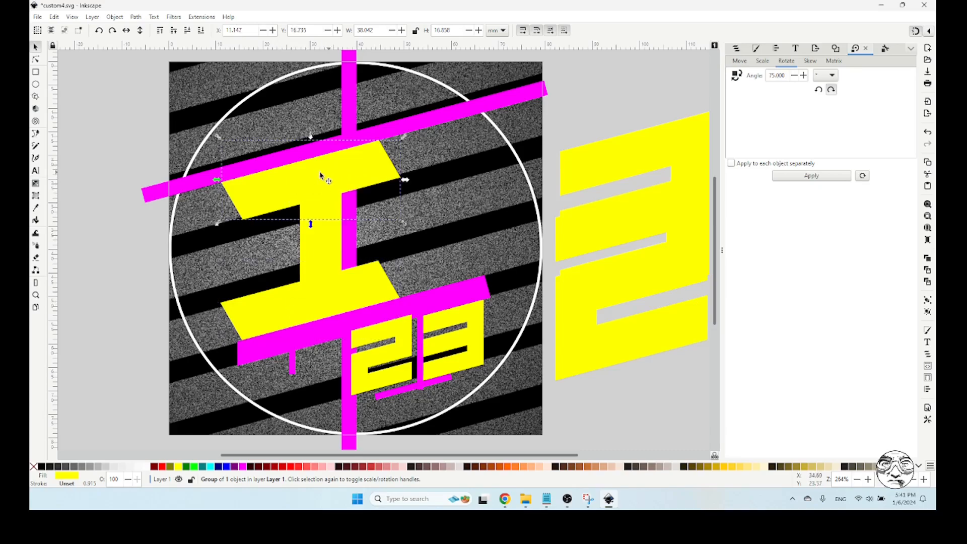
left_click(87, 252)
left_click(317, 191)
left_click(36, 72)
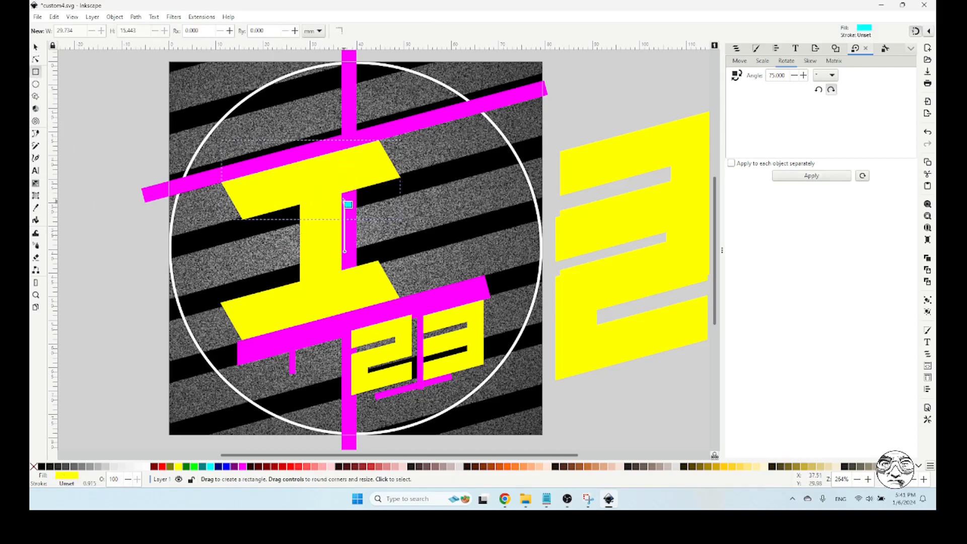
left_click_drag(342, 195, 453, 120)
left_click(36, 48)
left_click(406, 143)
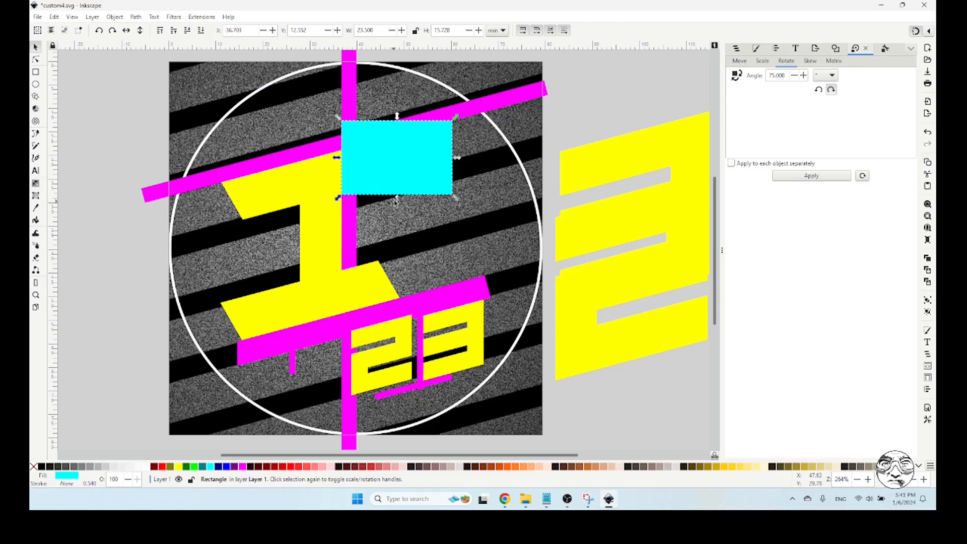
left_click_drag(396, 197, 397, 211)
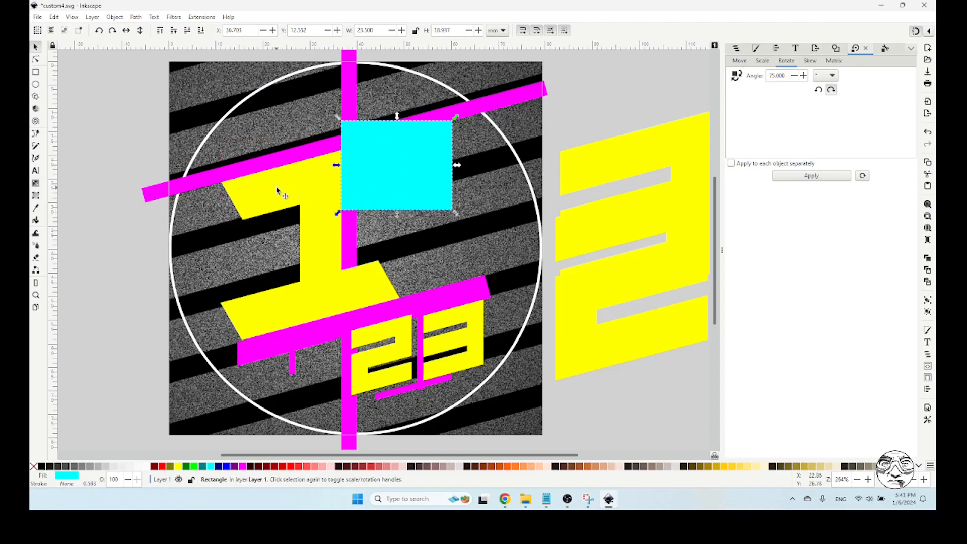
Try to subtract the cyan rectangle from the 1's still grouped upper serif with Difference
left_click(277, 191, "shift")
left_click(136, 16)
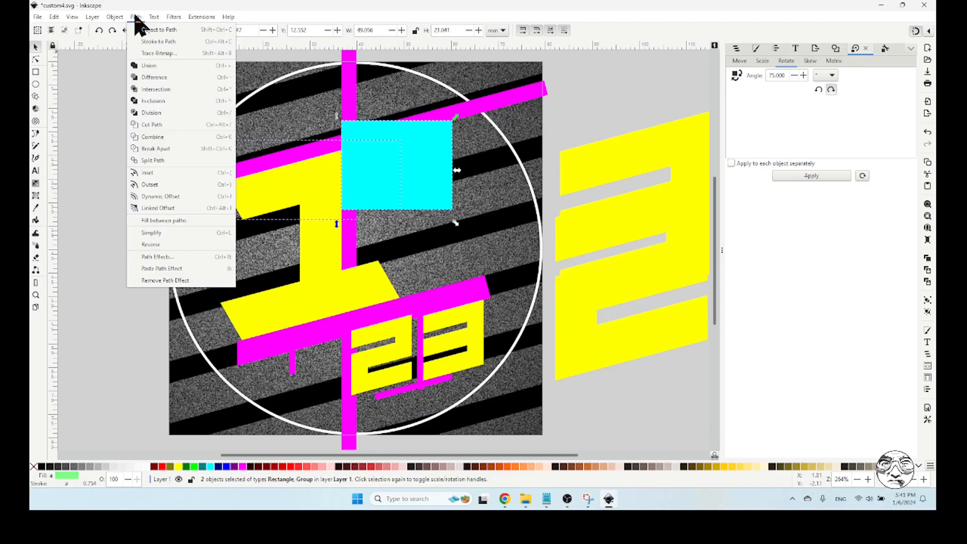
left_click(153, 78)
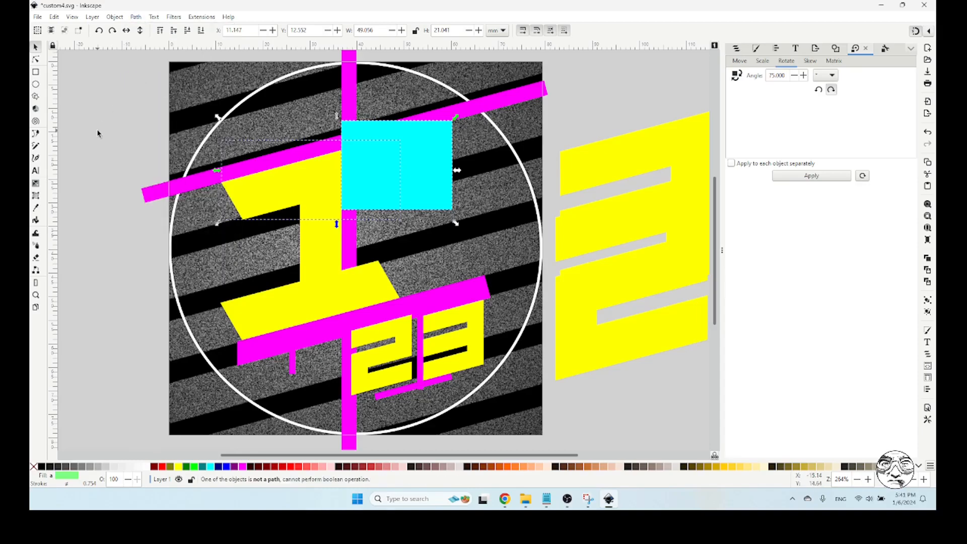
Ungroup the 1's upper serif and subtract the cyan rectangle from it with Difference
left_click(425, 163)
left_click(145, 164)
left_click(250, 196)
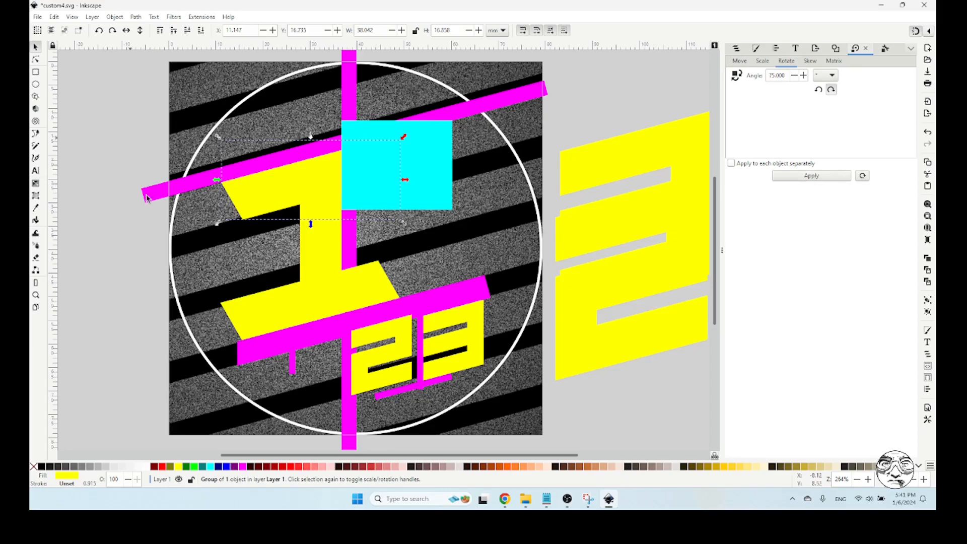
left_click(119, 18)
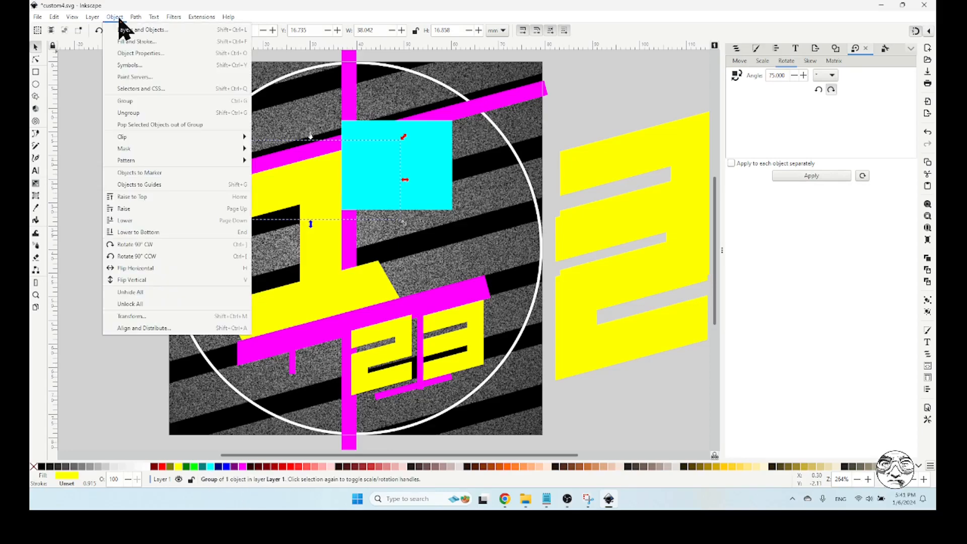
left_click(128, 113)
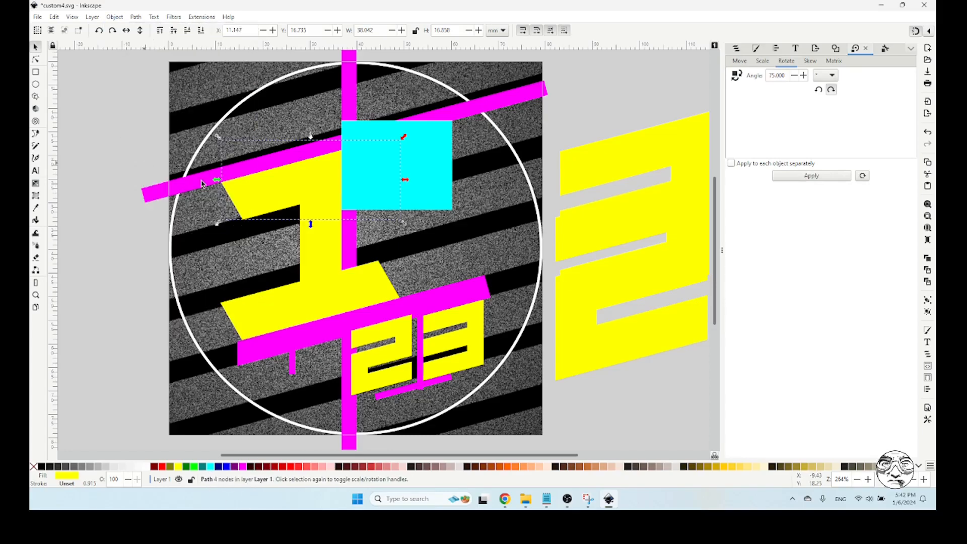
left_click(429, 154)
left_click(262, 201, "shift")
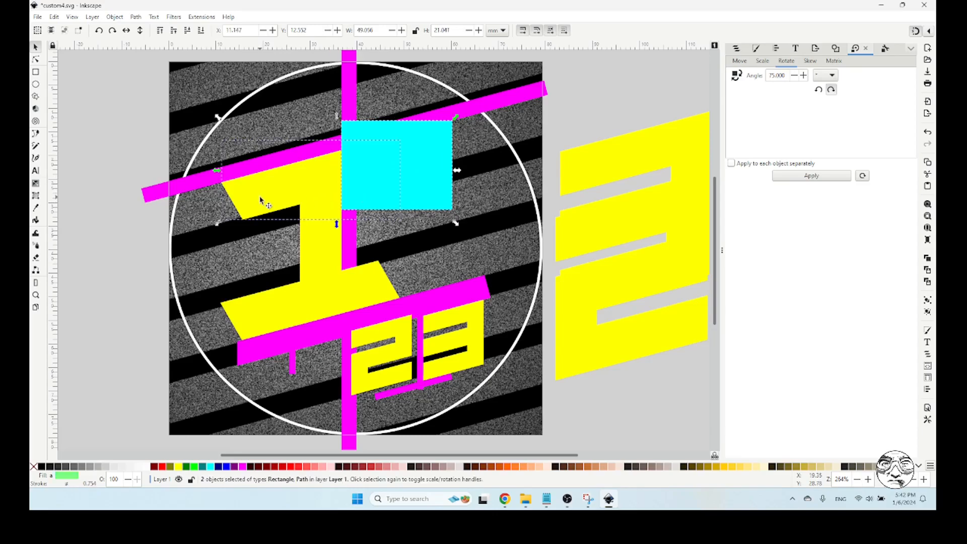
left_click(135, 17)
left_click(158, 75)
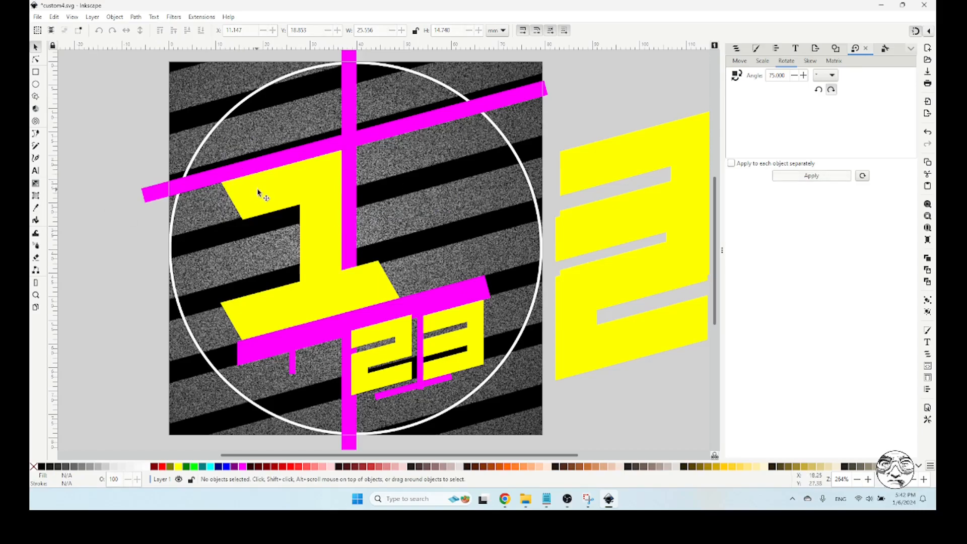
Draw a rectangle about 27.9 by 28.6 mm over the left end of the 1's upper serif, leaving a short flag beside the stem
left_click(35, 71)
left_click_drag(147, 118, 281, 251)
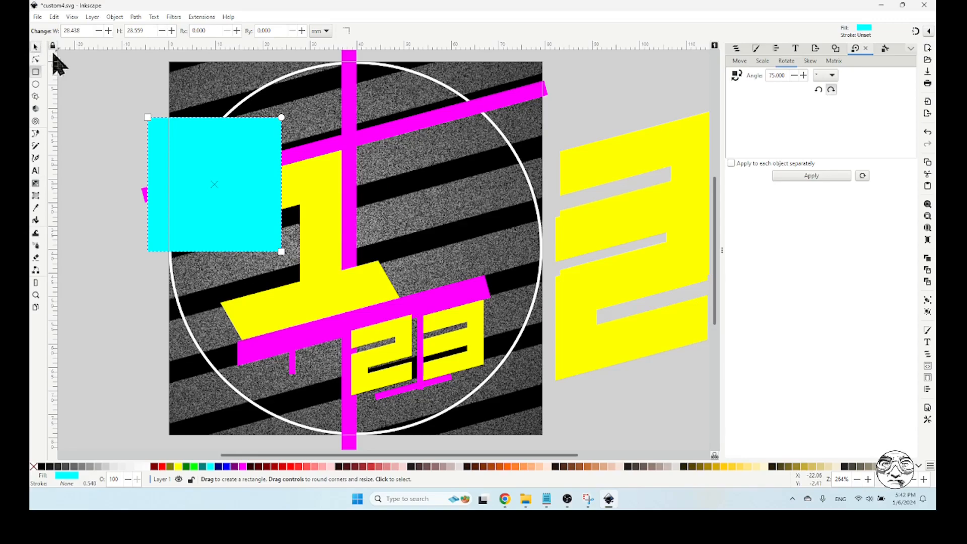
left_click(35, 47)
left_click_drag(290, 187, 282, 188)
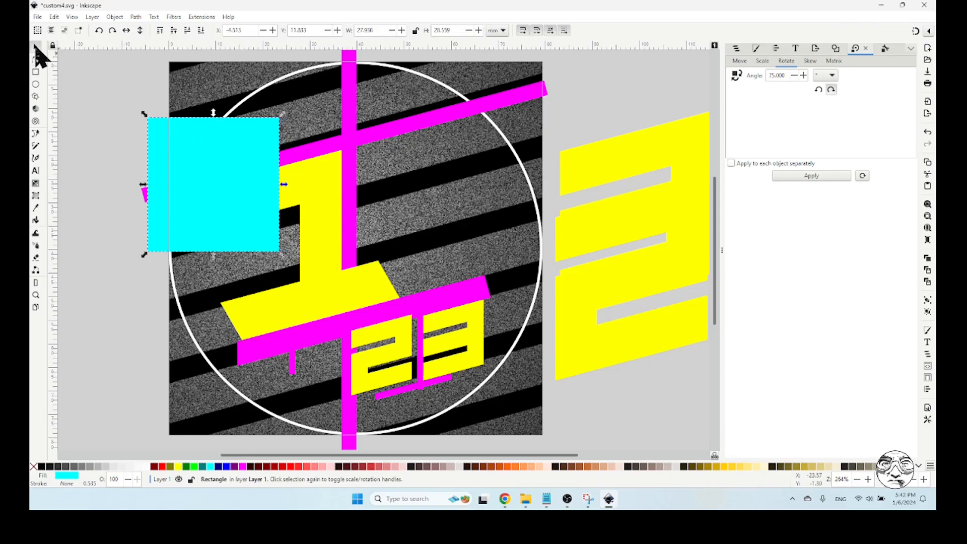
Cut the left end off the 1's upper serif by subtracting the cyan rectangle with Difference, and clear the selection
left_click(286, 203, "shift")
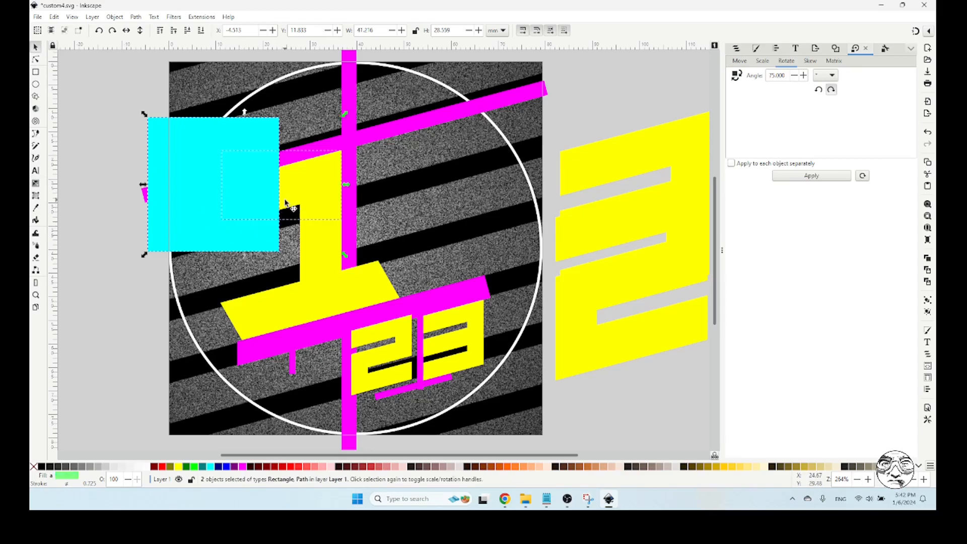
left_click(135, 17)
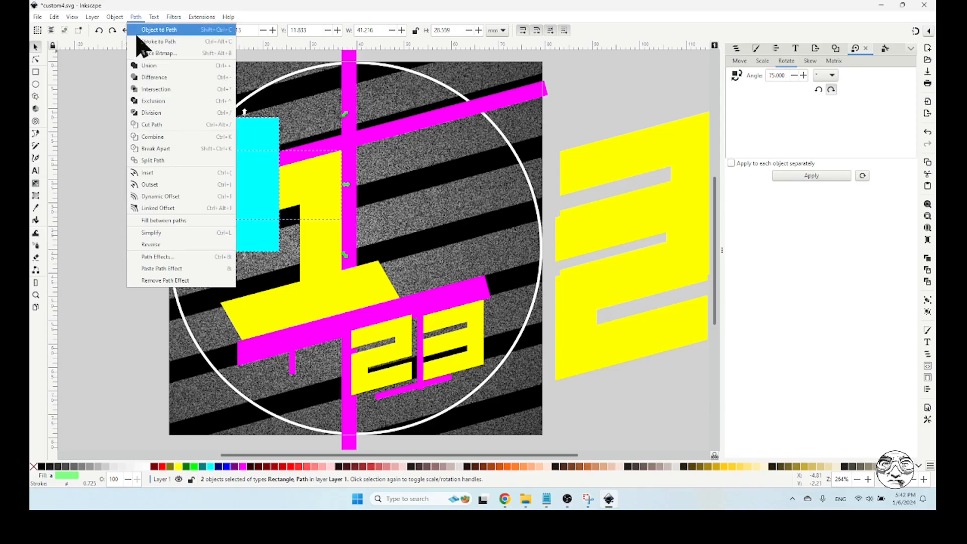
left_click(160, 78)
left_click(59, 200)
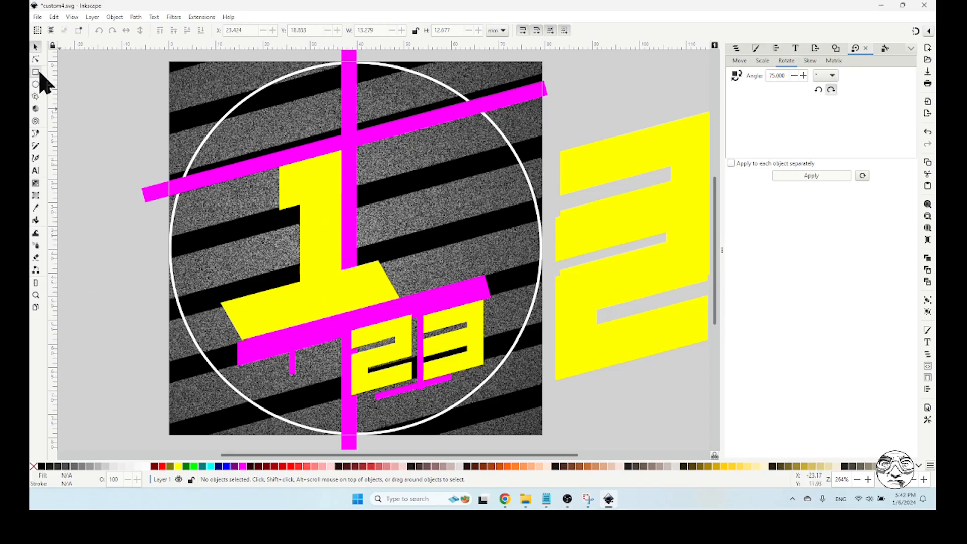
Draw a rectangle about 14.3 by 26.8 mm and position it over the left end of the 1's lower serif
left_click(36, 71)
left_click_drag(203, 244, 271, 371)
left_click(37, 48)
left_click_drag(242, 294, 241, 300)
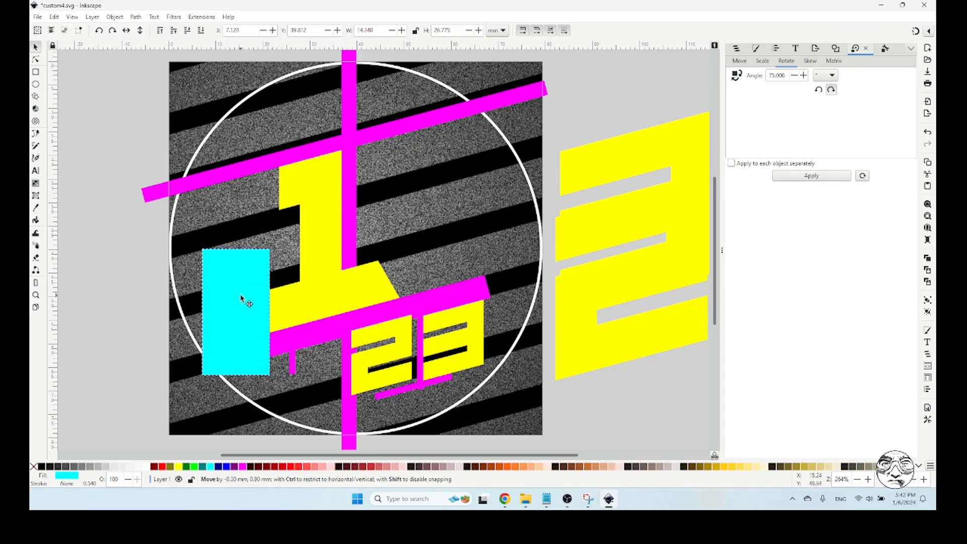
Ungroup the 1's lower serif and subtract the cyan rectangle from its left end with Difference
left_click(286, 304)
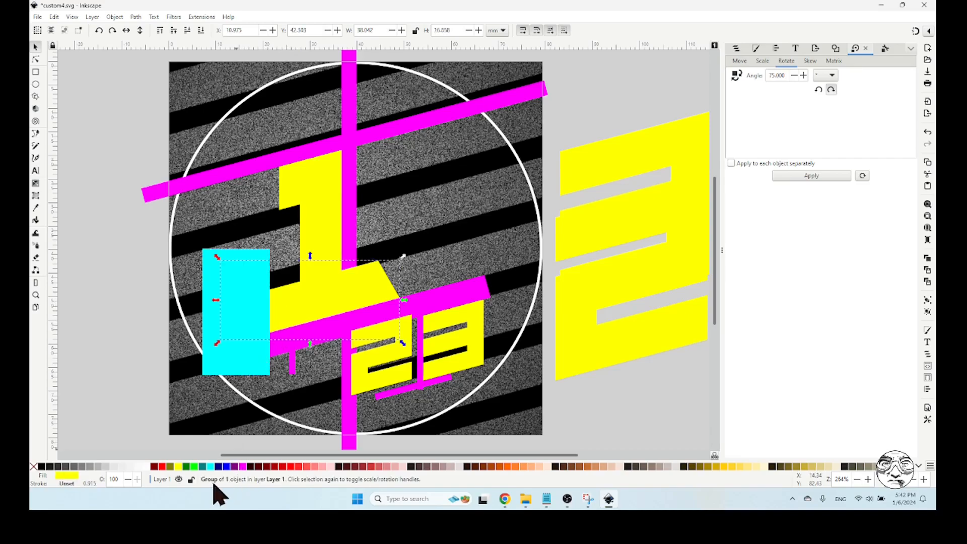
left_click(115, 18)
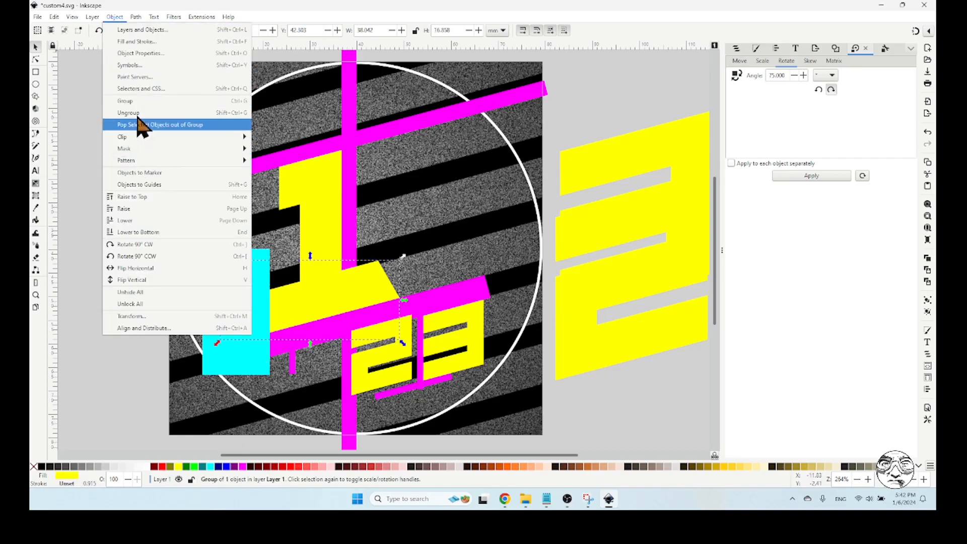
left_click(143, 126)
left_click(226, 279)
left_click(285, 309, "shift")
left_click(136, 17)
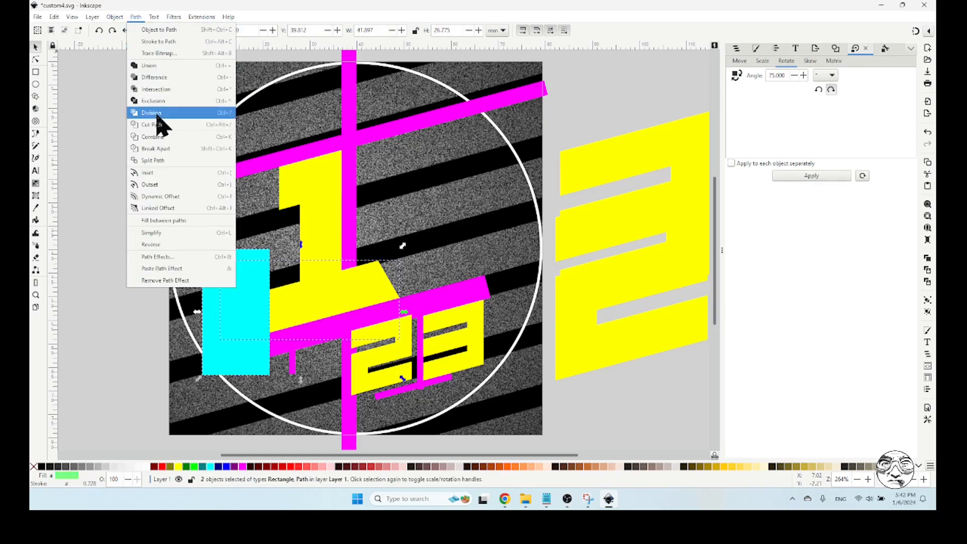
left_click(157, 78)
left_click(86, 204)
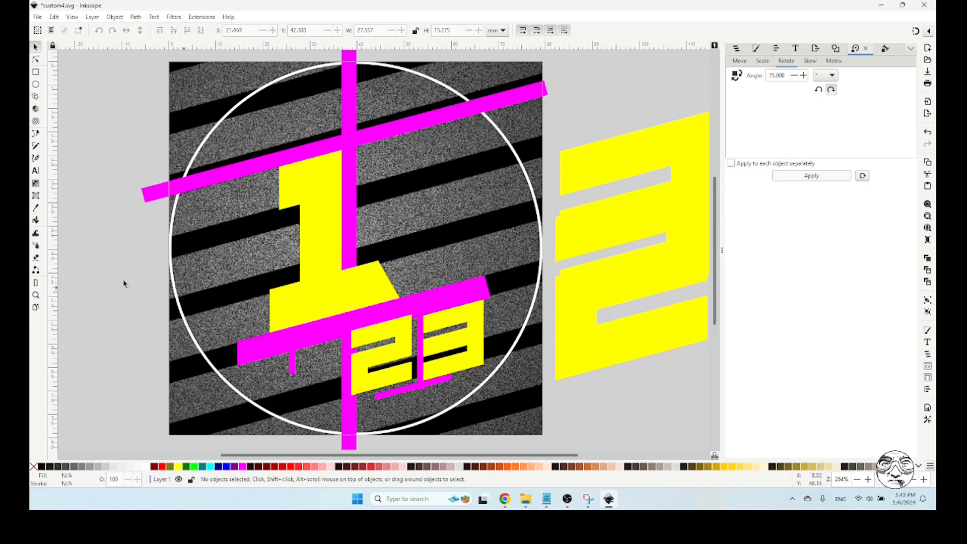
Enable snapping and draw a rectangle about 6.4 by 1.8 mm from the 1's stem corner to the lower serif's left edge
left_click(35, 295)
left_click_drag(233, 233, 435, 355)
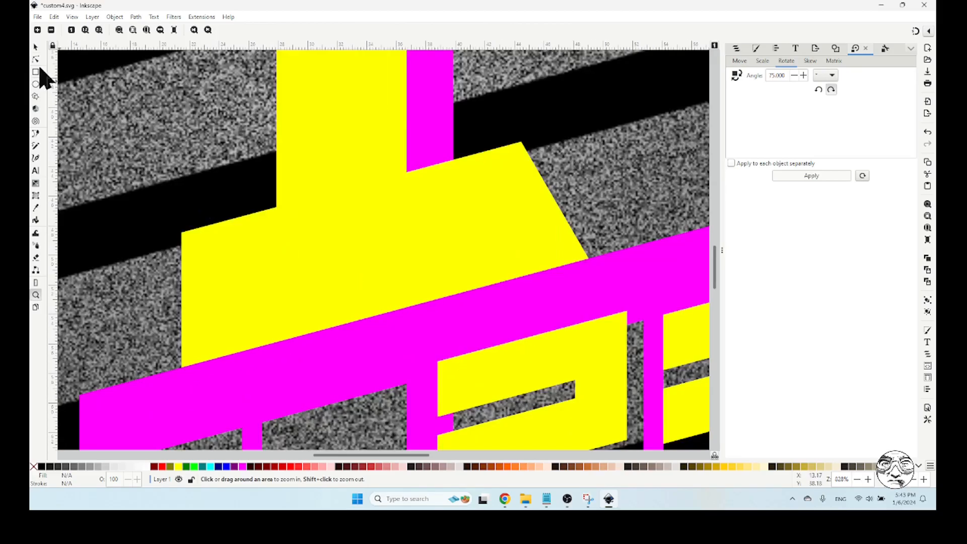
left_click(36, 72)
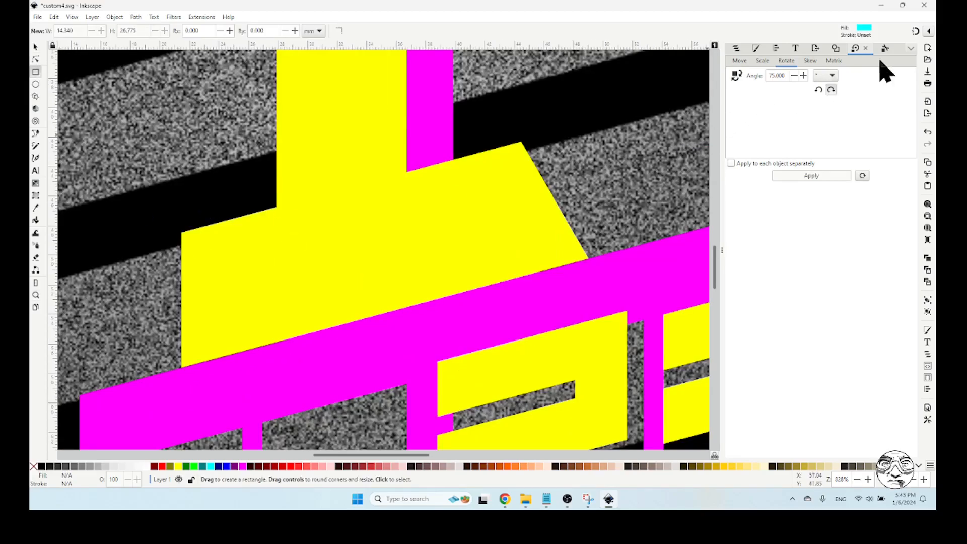
left_click(916, 32)
mouse_move(276, 206)
left_mouse_down()
mouse_move(231, 182)
mouse_move(172, 184)
mouse_move(181, 188)
mouse_move(173, 225)
mouse_move(184, 255)
left_mouse_up()
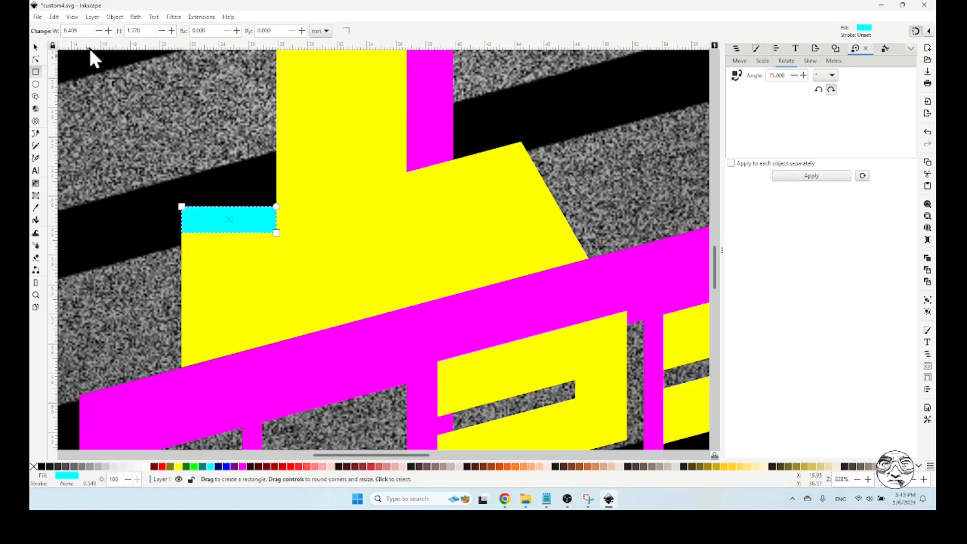
left_click(35, 47)
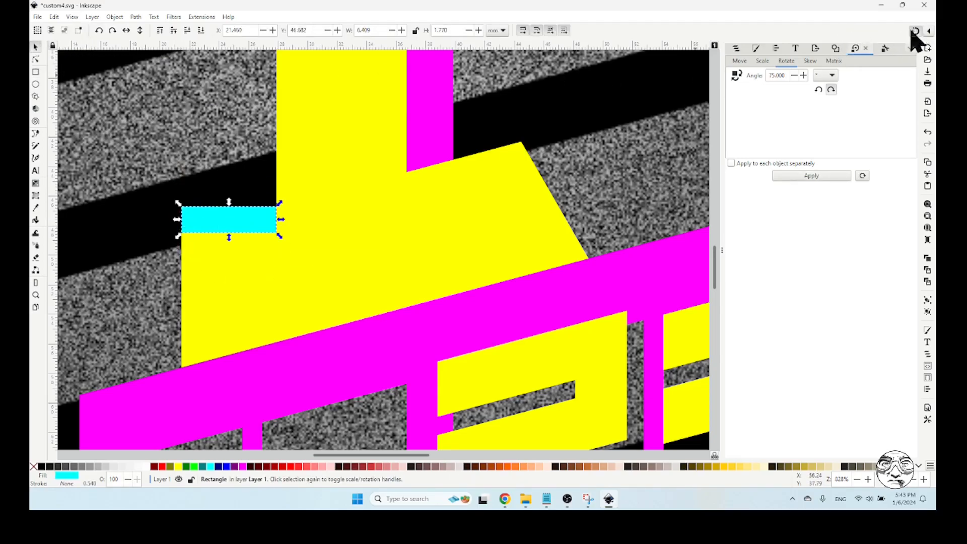
left_click(930, 31)
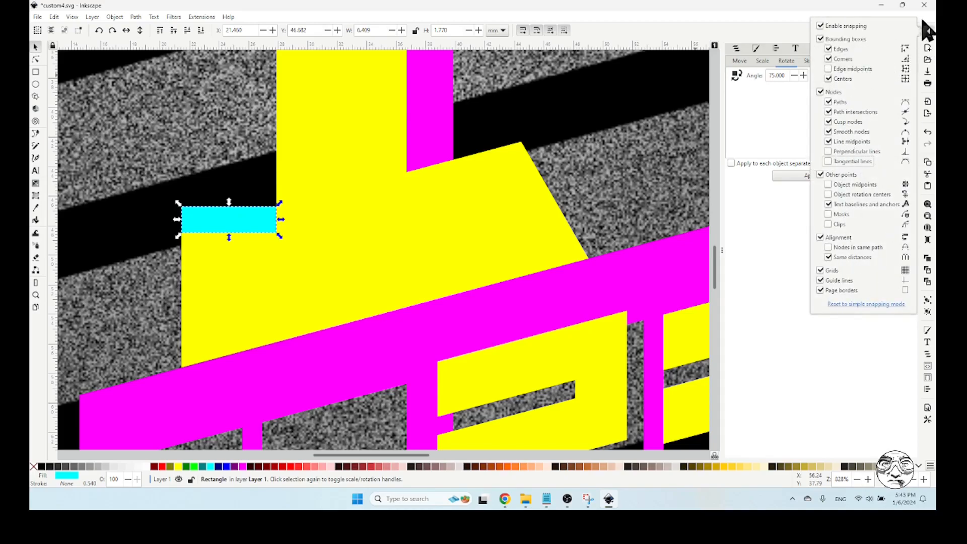
left_click(930, 28)
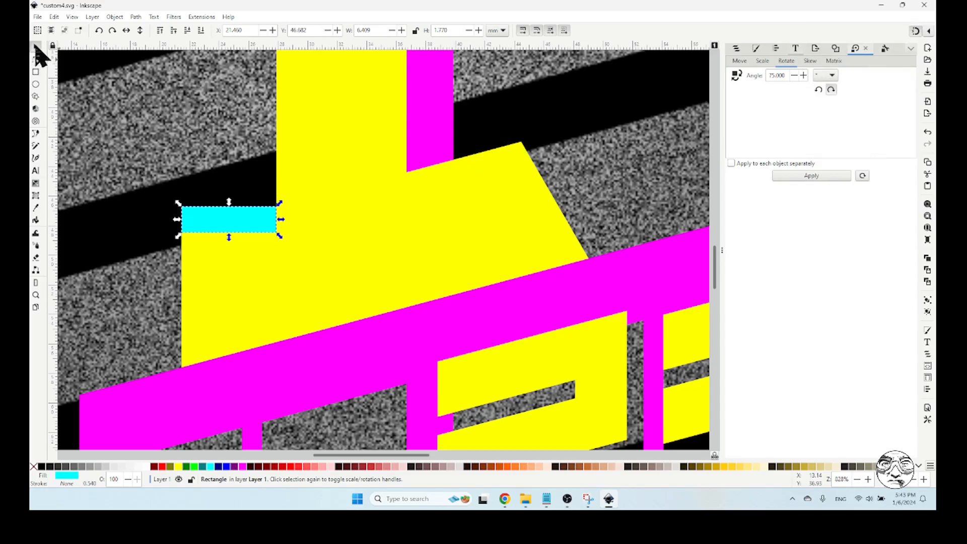
Move the cyan spacer rectangle to the right edge of the 1's stem, at its corner with the lower serif, and clear the selection
left_click(227, 231)
left_click_drag(228, 220, 413, 170)
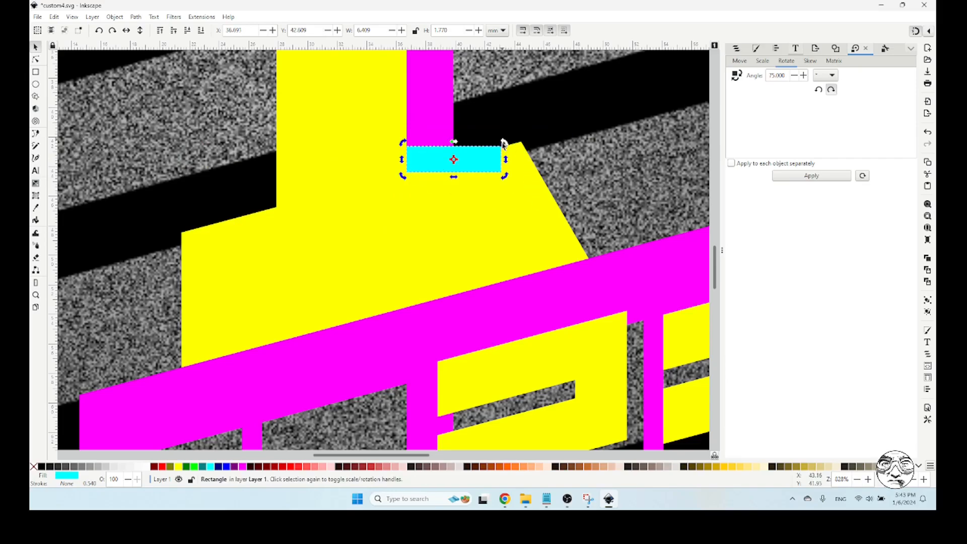
left_click(36, 295)
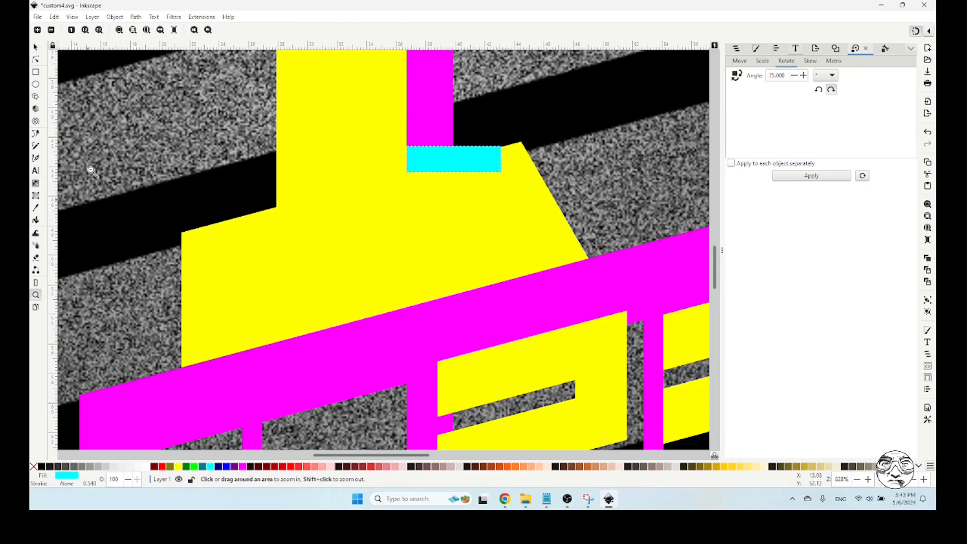
left_click(99, 161, "shift")
scroll(99, 136, "up", 3)
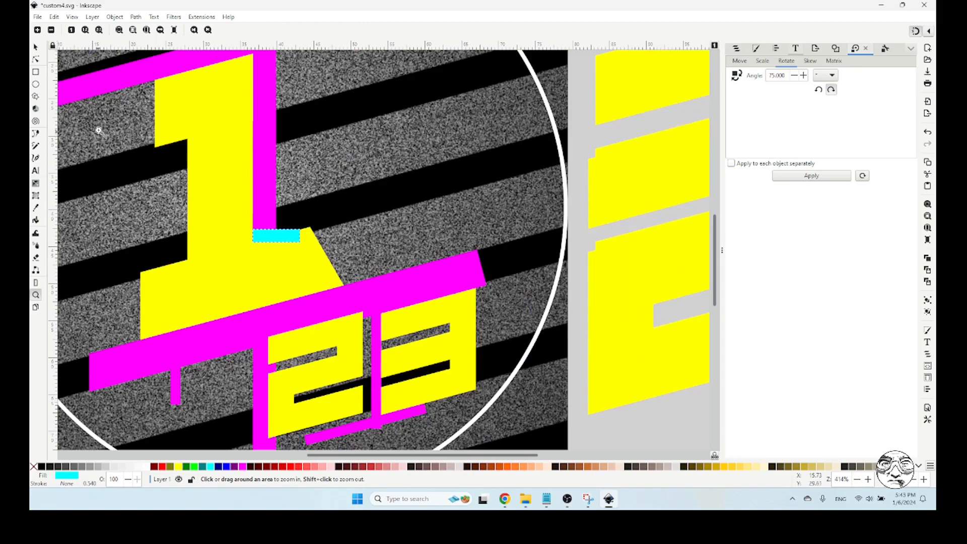
left_click(36, 46)
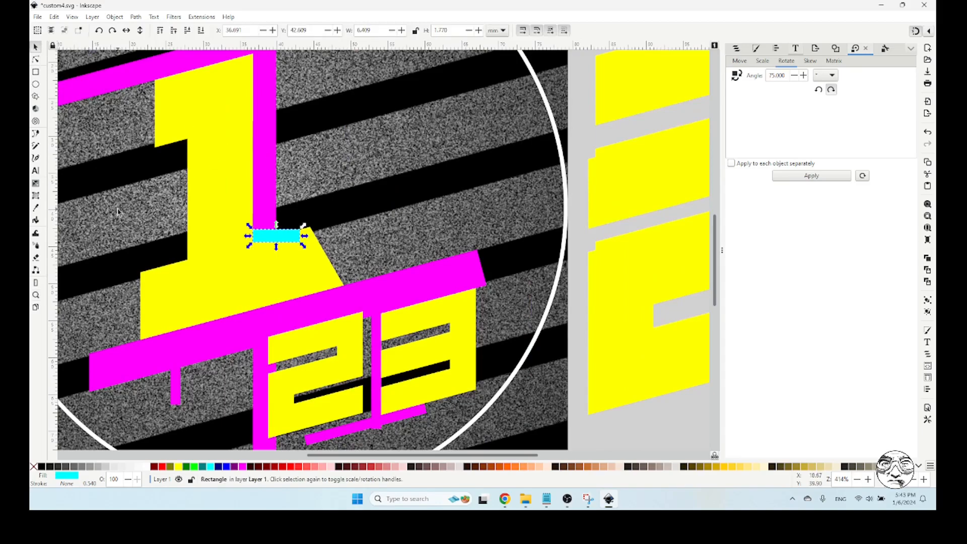
left_click(36, 72)
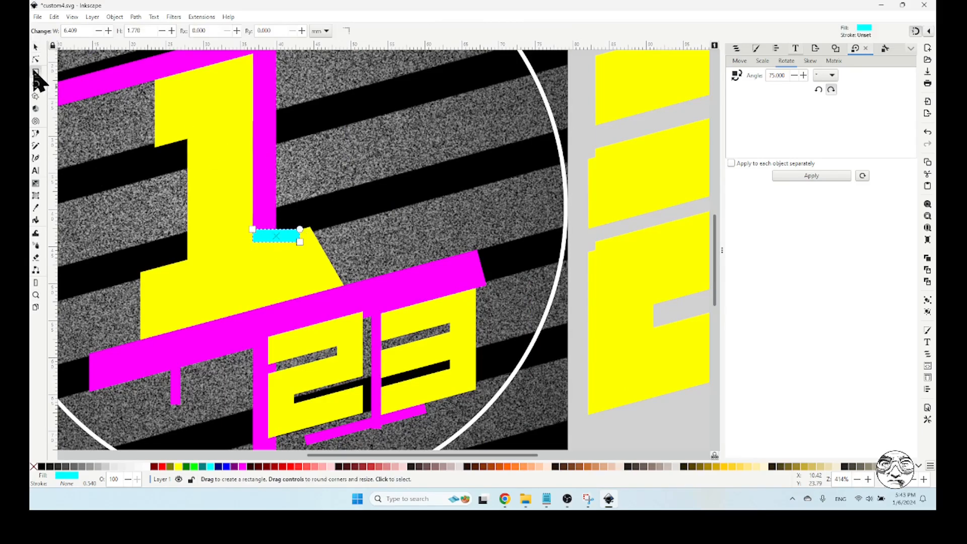
left_click(36, 46)
left_click(100, 131)
Draw a rectangle about 11 by 18.1 mm over the lower serif's right end, starting at the cyan spacer's right edge
left_click(36, 72)
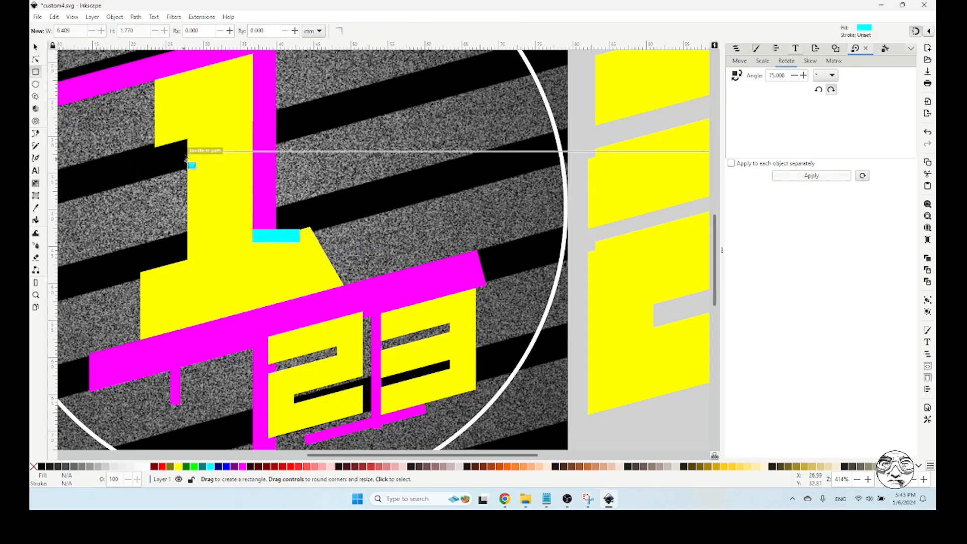
left_click_drag(300, 230, 378, 345)
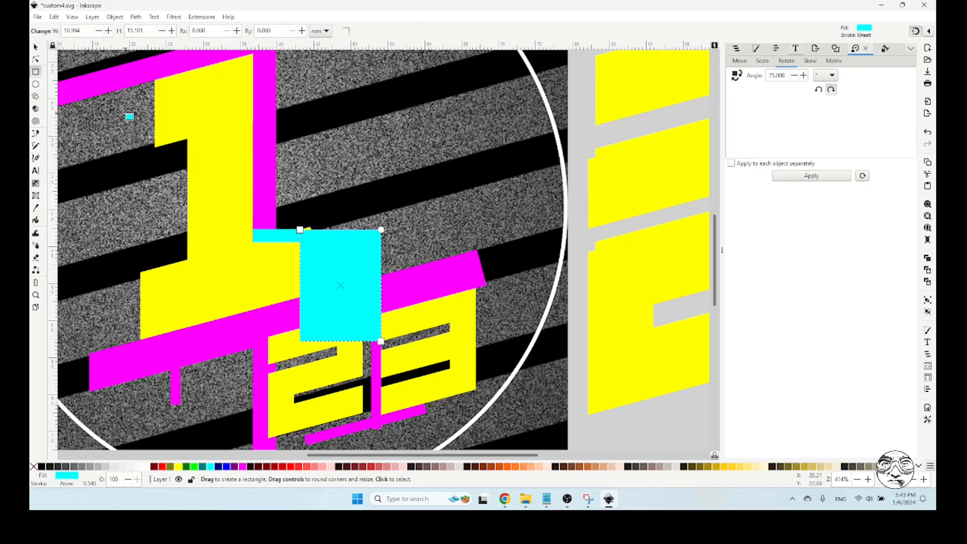
left_click(36, 47)
left_click_drag(341, 225, 351, 208)
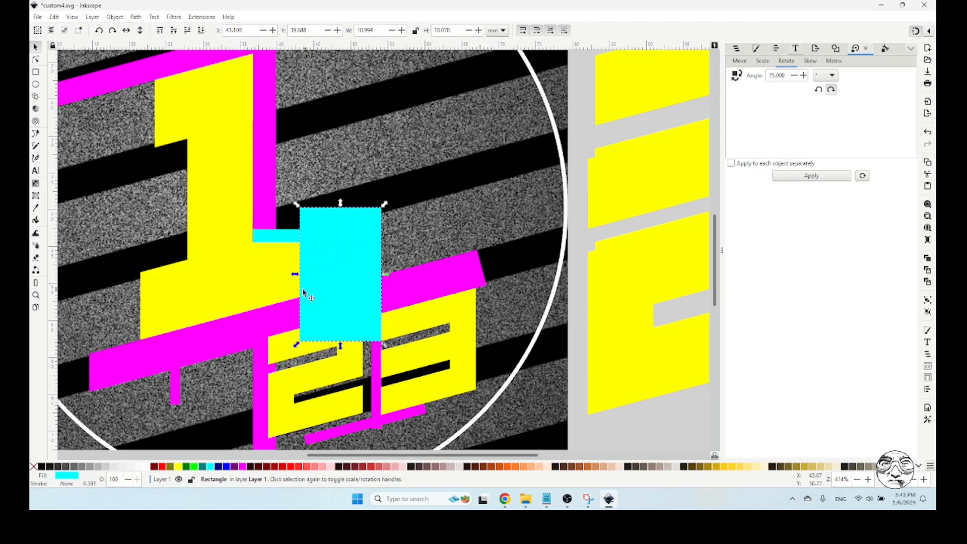
Subtract the large cyan rectangle from the 1's lower serif with Difference, and delete the small cyan spacer
left_click(254, 280, "shift")
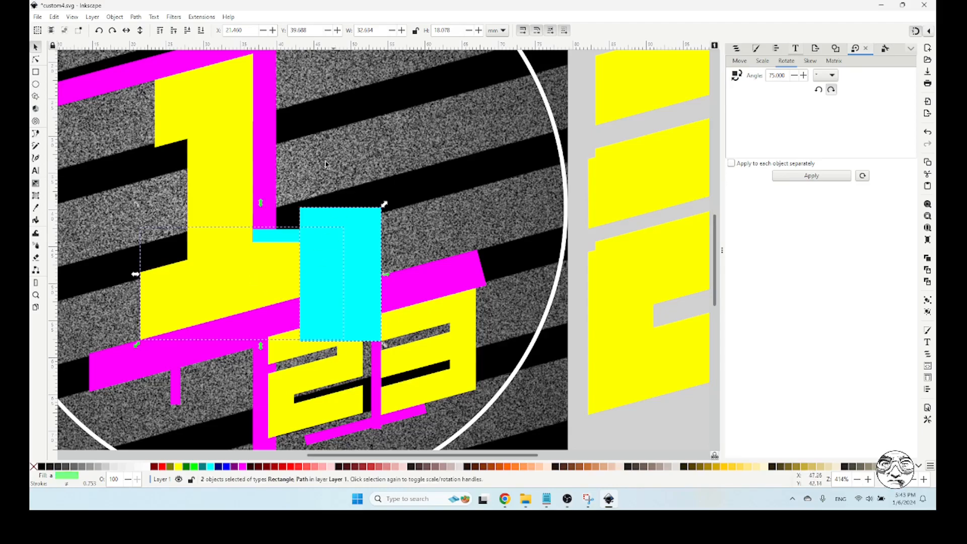
left_click(136, 17)
left_click(160, 81)
key("Escape")
left_click(288, 238)
key("Delete")
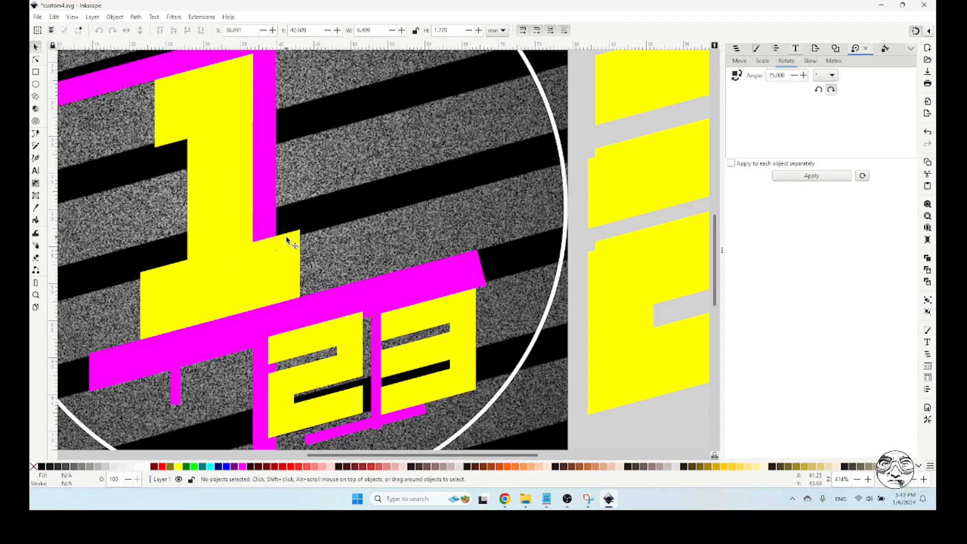
left_click(35, 294)
left_click(90, 272, "shift")
left_click(90, 272, "shift")
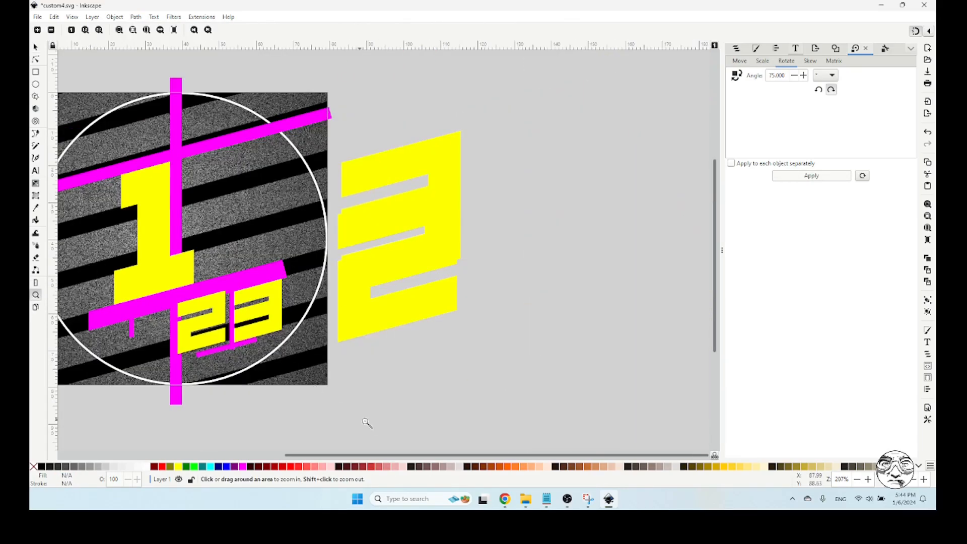
left_click_drag(371, 456, 270, 406)
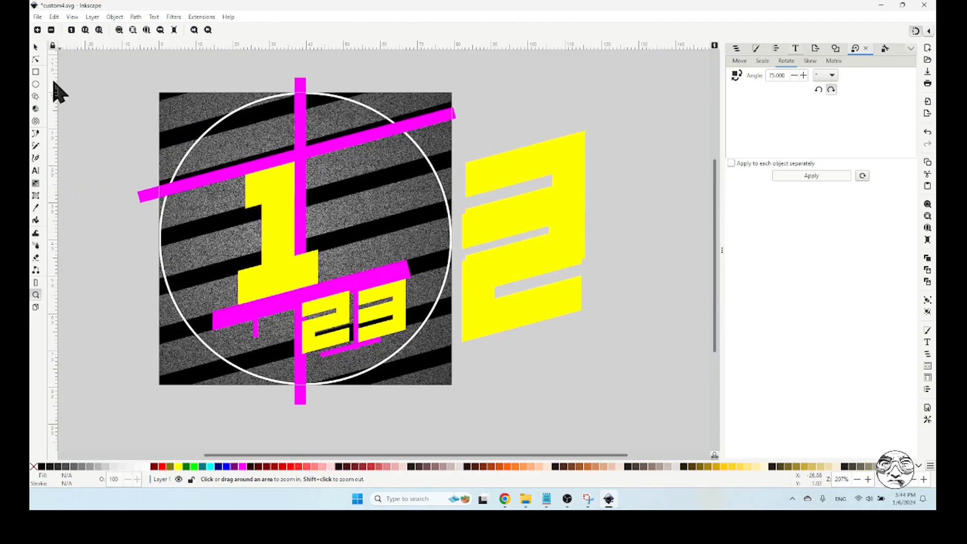
left_click(36, 46)
left_click_drag(252, 191, 208, 202)
key("ctrl+z")
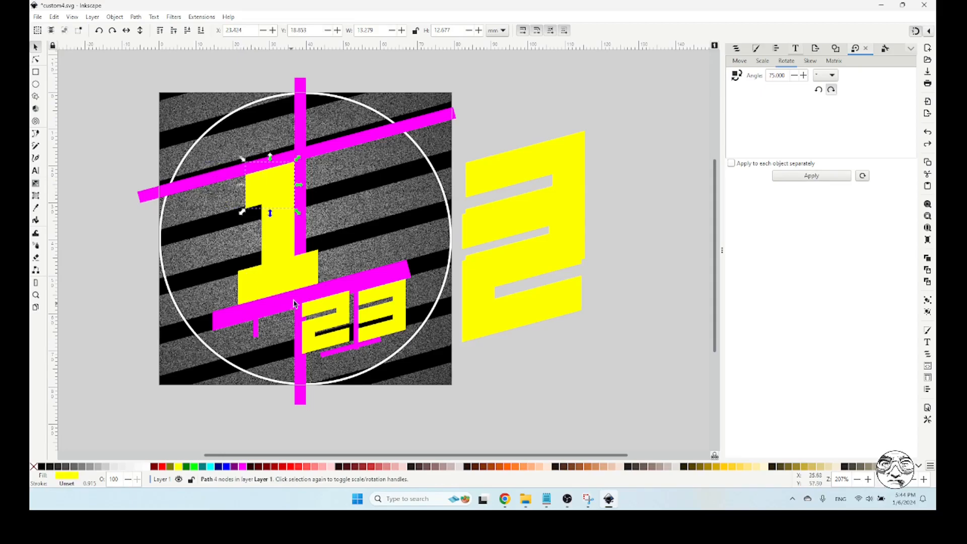
Try to merge the 1's upper serif, stem and lower serif with Union, and clear the selection
left_click(280, 234, "shift")
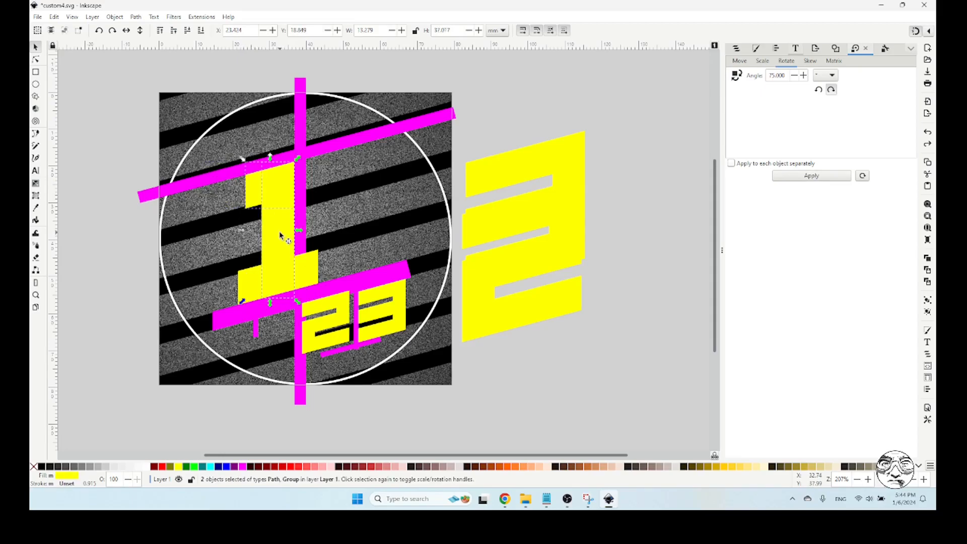
left_click(256, 279, "shift")
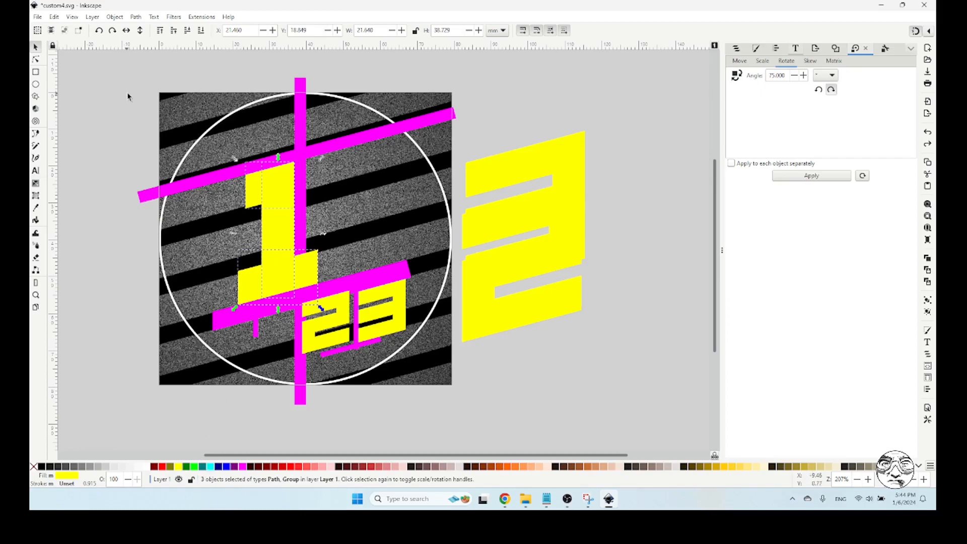
left_click(136, 18)
left_click(147, 66)
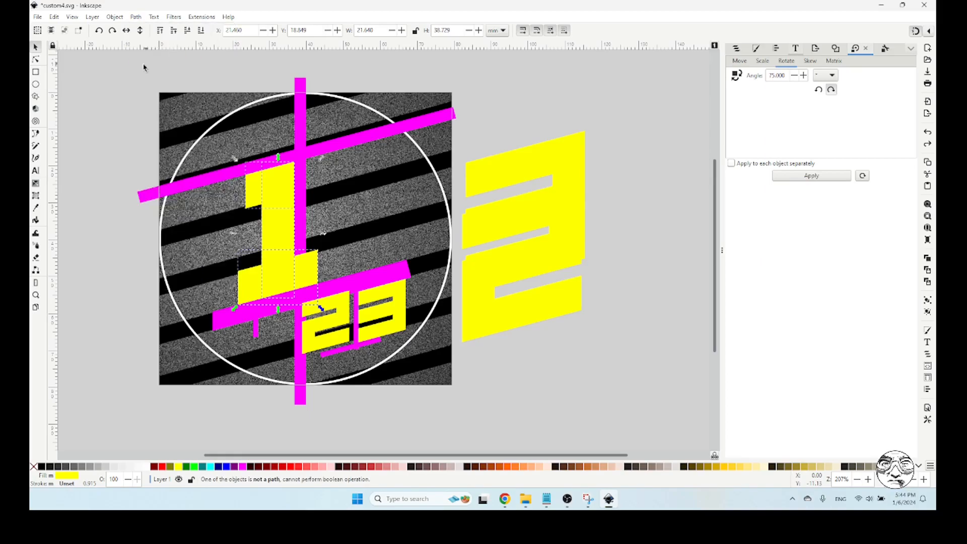
left_click(86, 115)
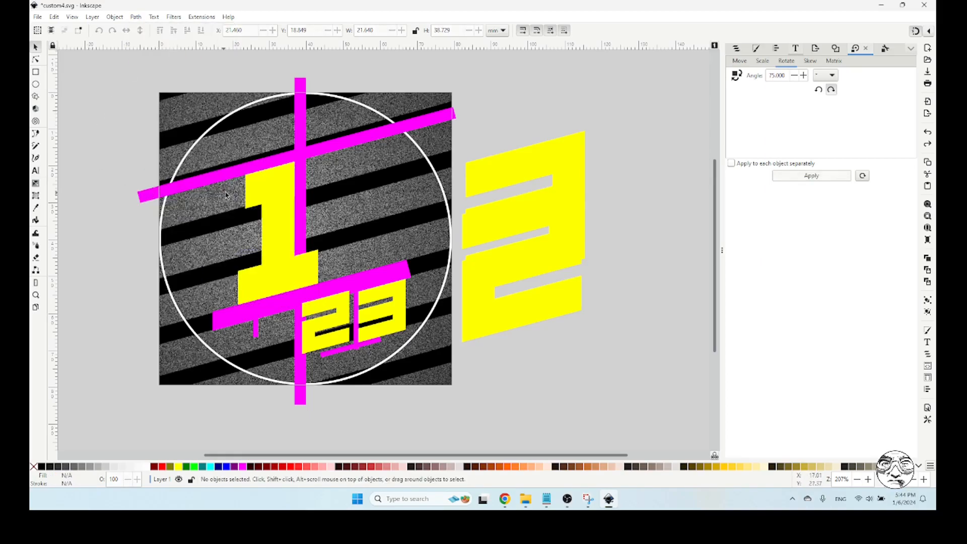
Ungroup the 1's vertical stem
left_click(247, 198)
left_click(260, 198)
left_click(286, 242)
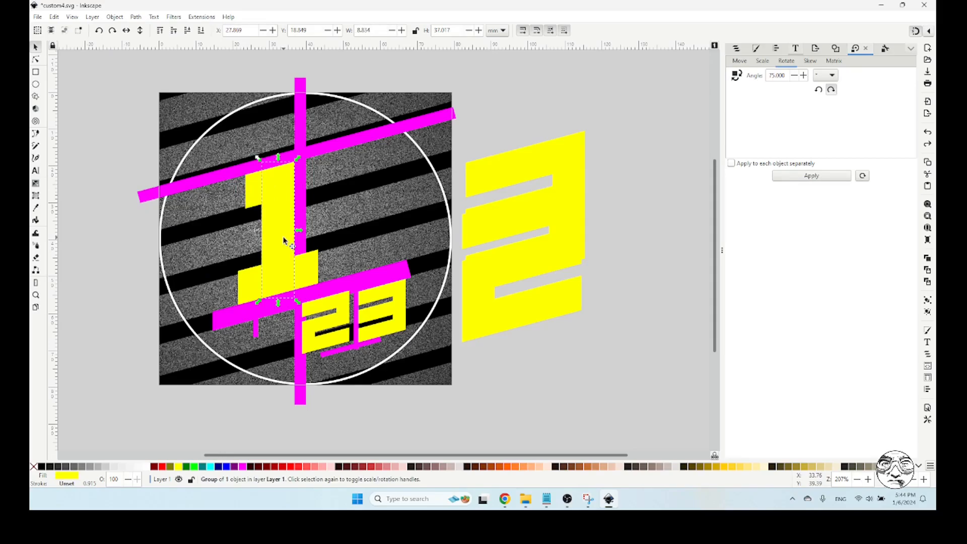
left_click(115, 17)
left_click(130, 113)
Merge the 1's upper serif, stem and lower serif into one path with Union, and clear the selection
left_click(251, 289)
left_click_drag(124, 121, 339, 323)
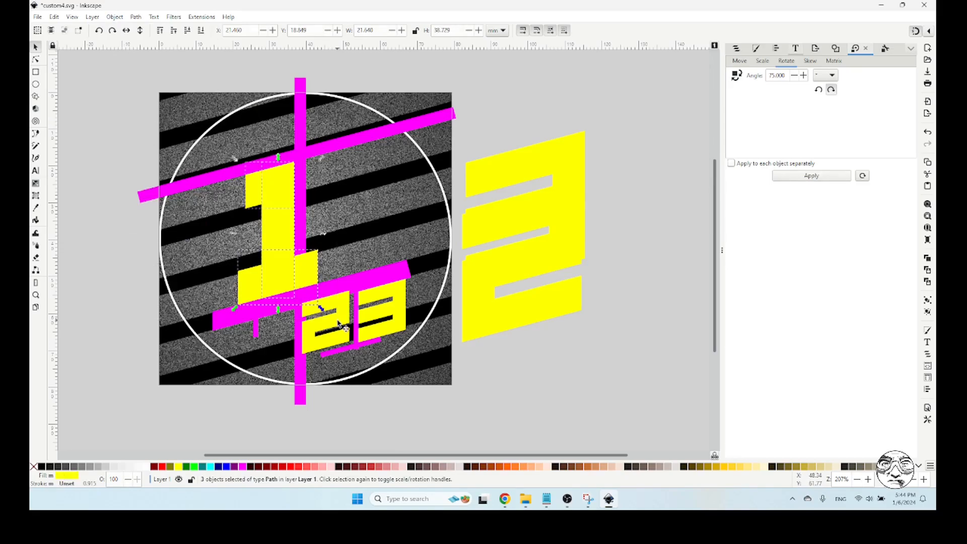
left_click(135, 17)
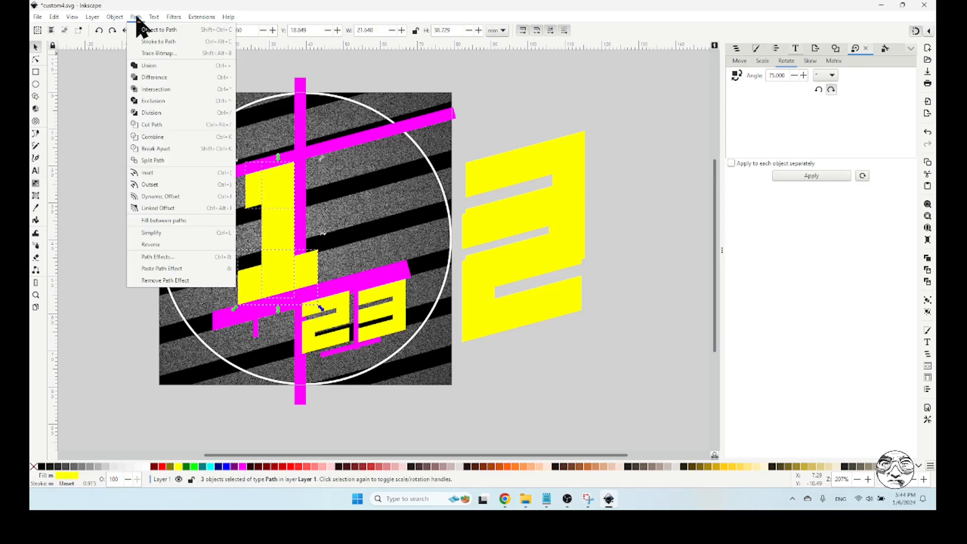
left_click(161, 66)
left_click(72, 150)
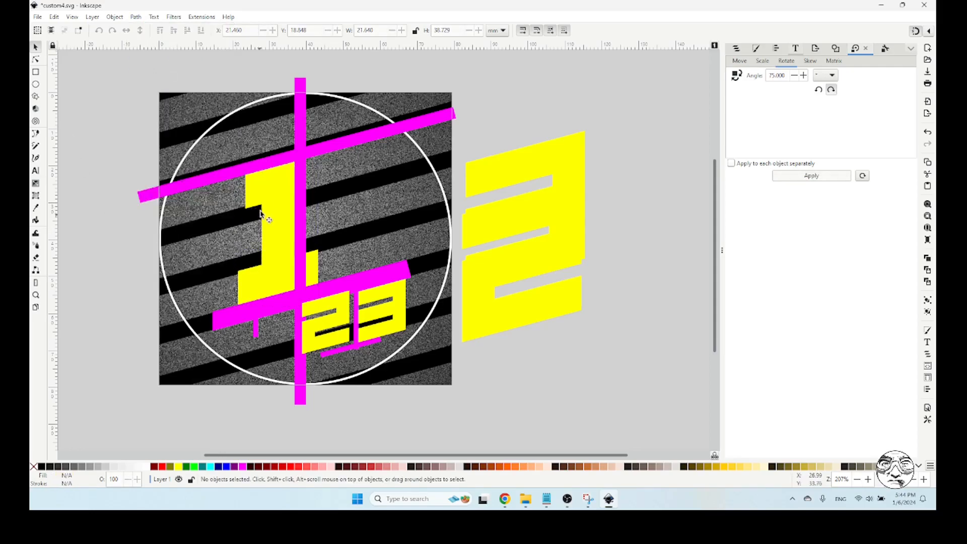
Raise the merged 1 to the top, in front of the magenta guide, and clear the selection
left_click(280, 216)
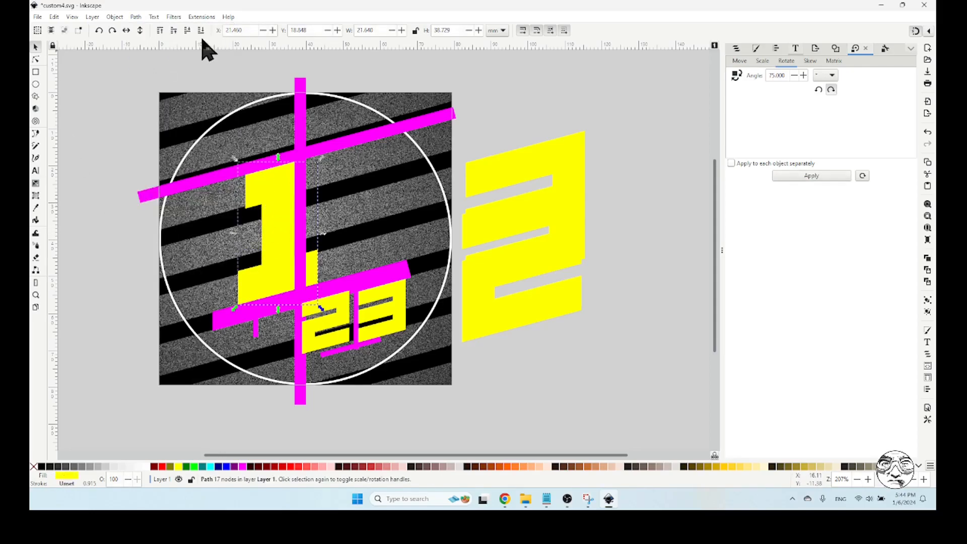
left_click(161, 30)
left_click(74, 140)
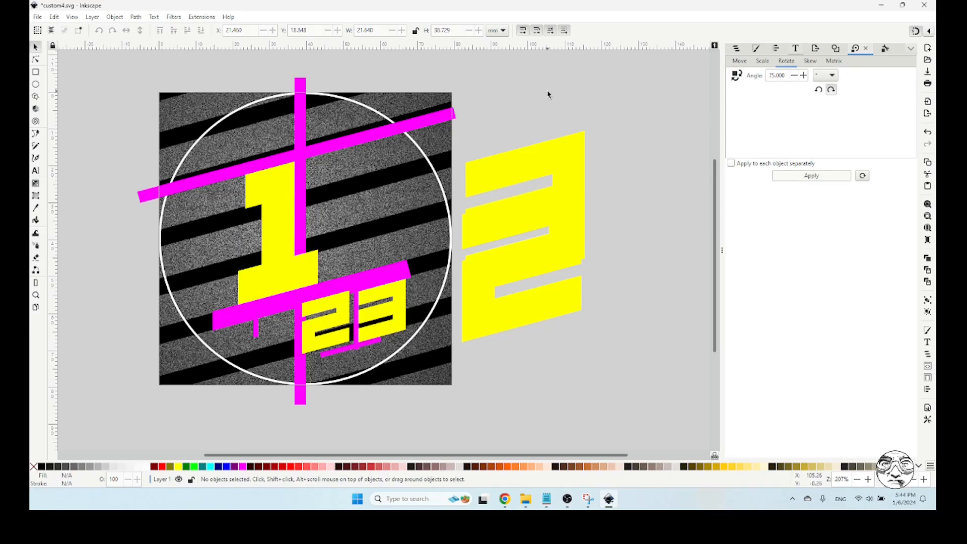
Move the large 3, the large 2 and the small 2 and 3 off the page to its right side
left_click_drag(496, 182, 598, 114)
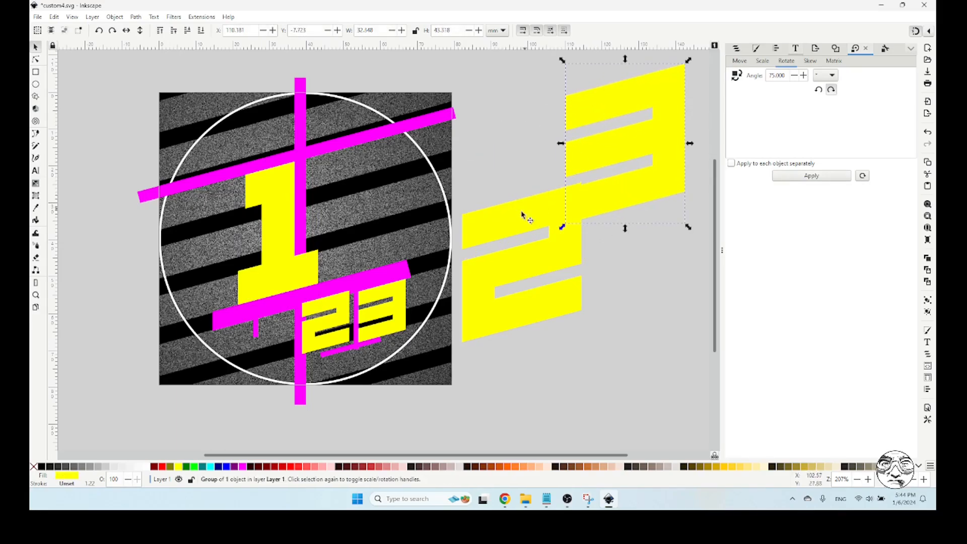
left_click_drag(536, 267, 587, 274)
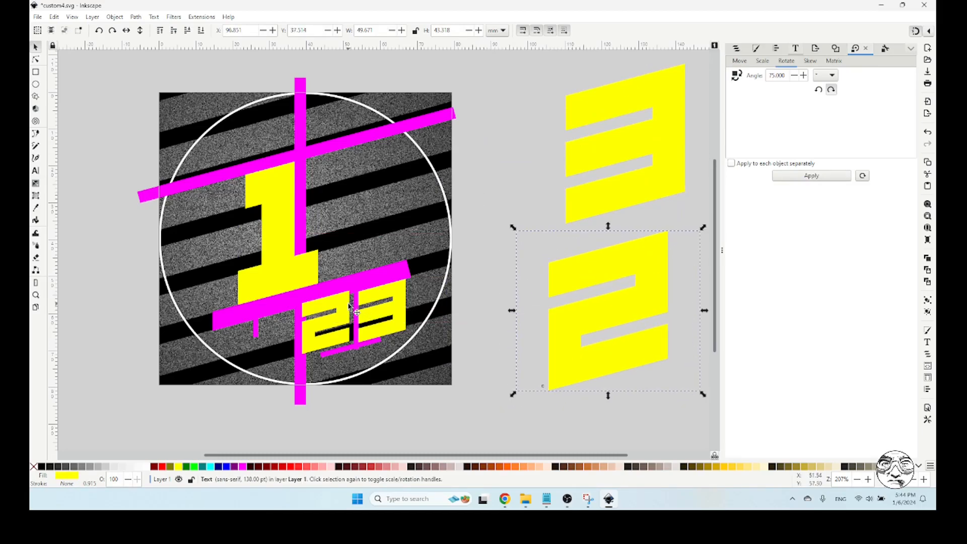
left_click_drag(353, 311, 579, 341)
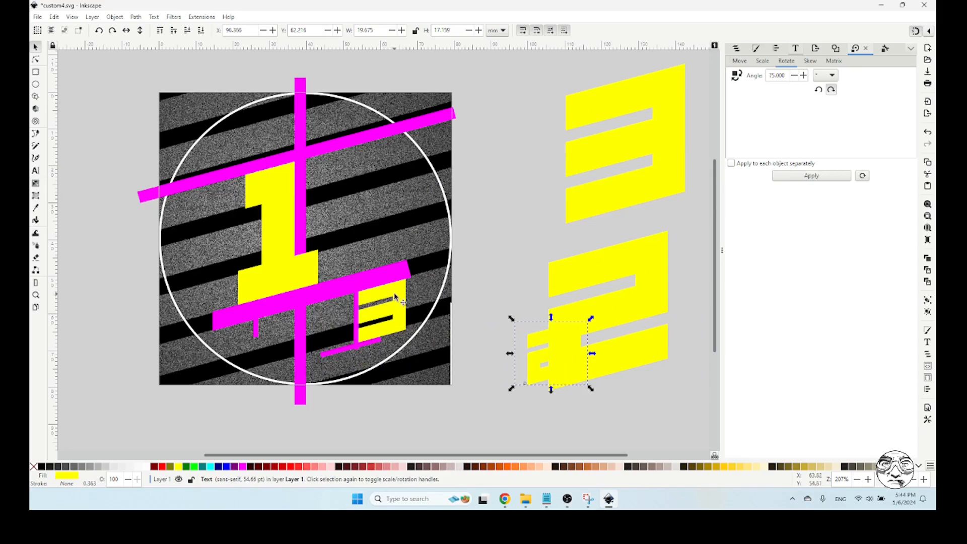
left_click_drag(395, 297, 541, 295)
left_click(492, 215)
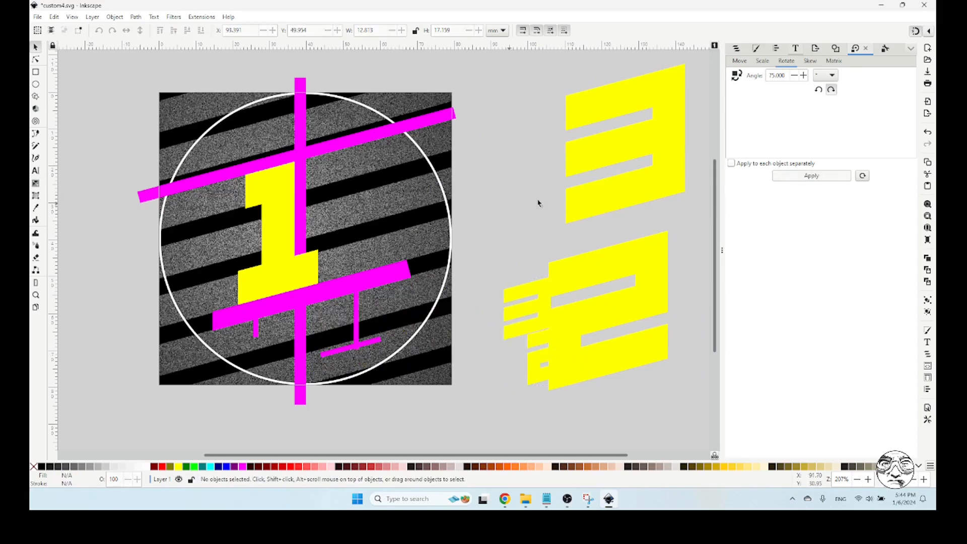
Hide the striped background image and move the 1 between the slanted guides, against the left edge of the vertical guide
left_click(738, 48)
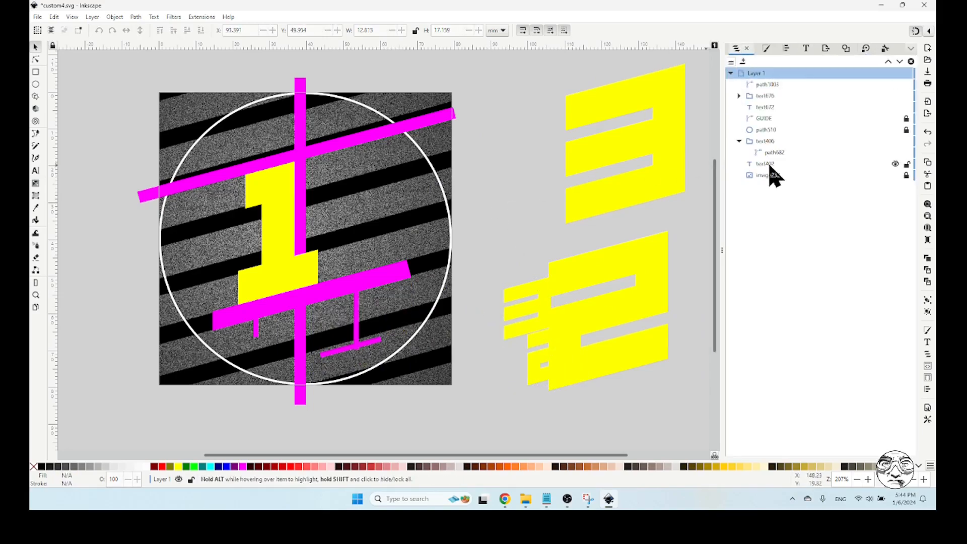
left_click(897, 175)
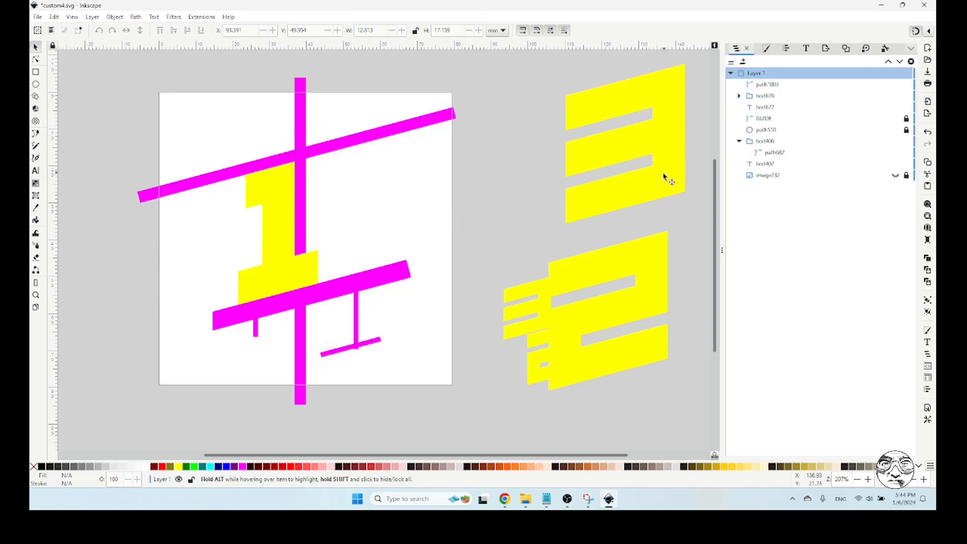
left_click(273, 210)
left_click_drag(277, 217, 237, 223)
left_click_drag(259, 272, 295, 292)
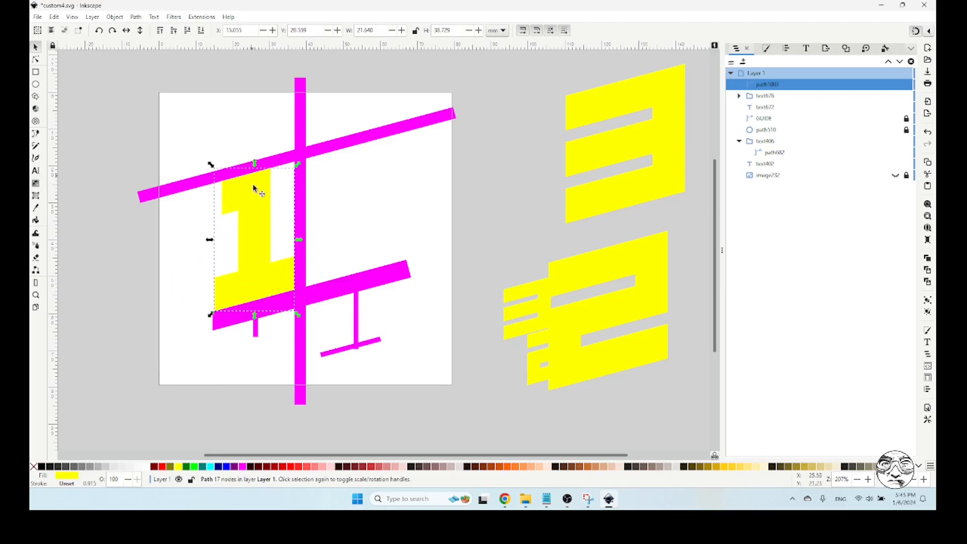
Place the large 3 between the slanted guides against the vertical guide's right edge, and hide the white circle
left_click(600, 164)
left_click_drag(599, 155, 323, 265)
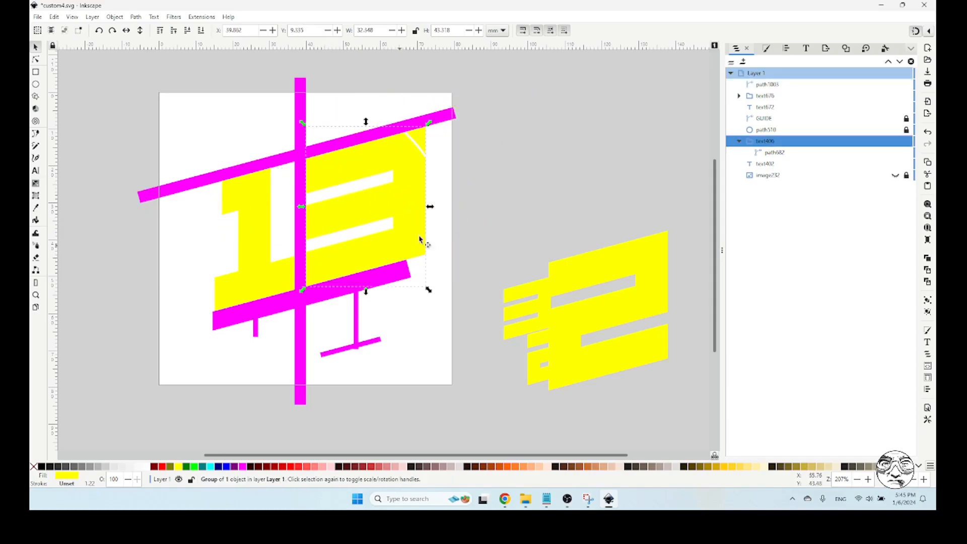
left_click(514, 200)
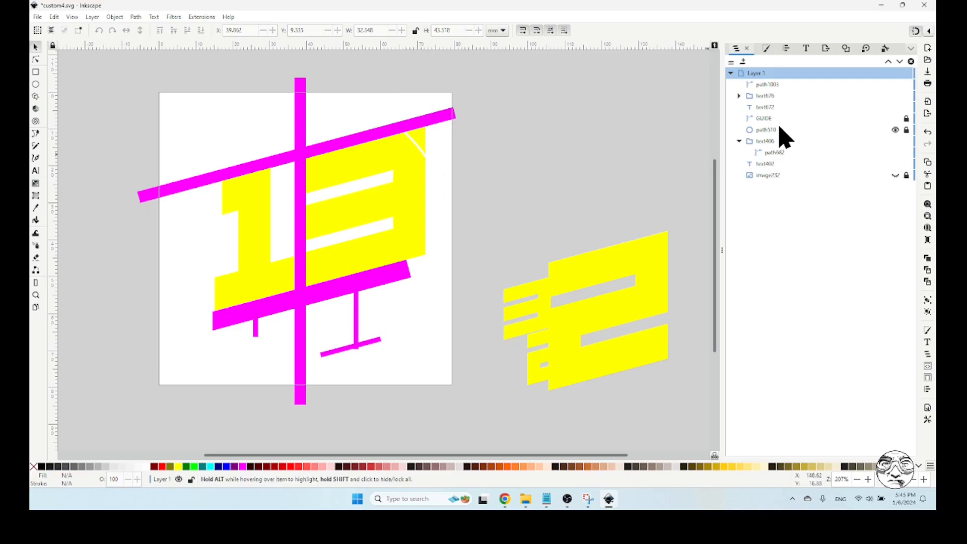
left_click(895, 130)
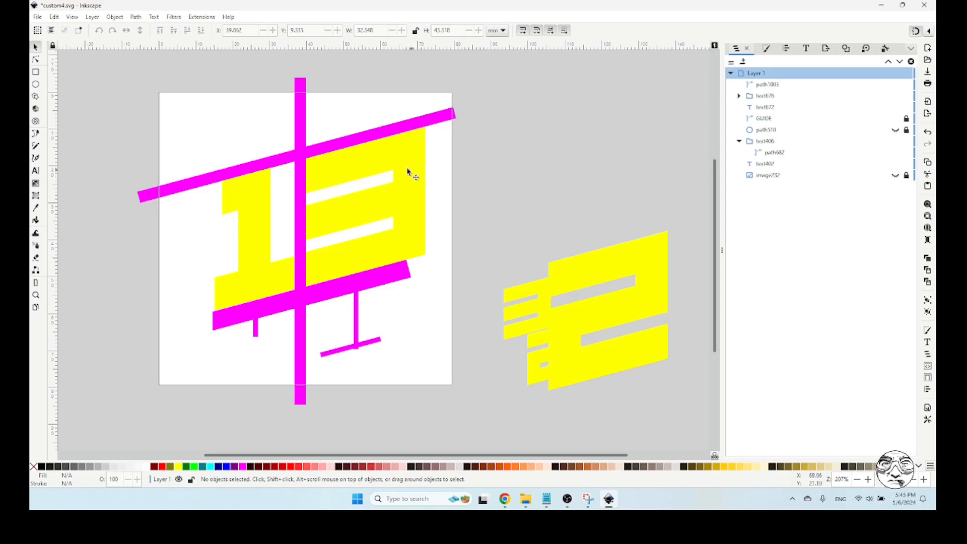
Move the large 3 back off the page, above the large 2, and clear the selection
left_click_drag(360, 166, 569, 106)
left_click_drag(546, 201, 600, 205)
left_click(498, 189)
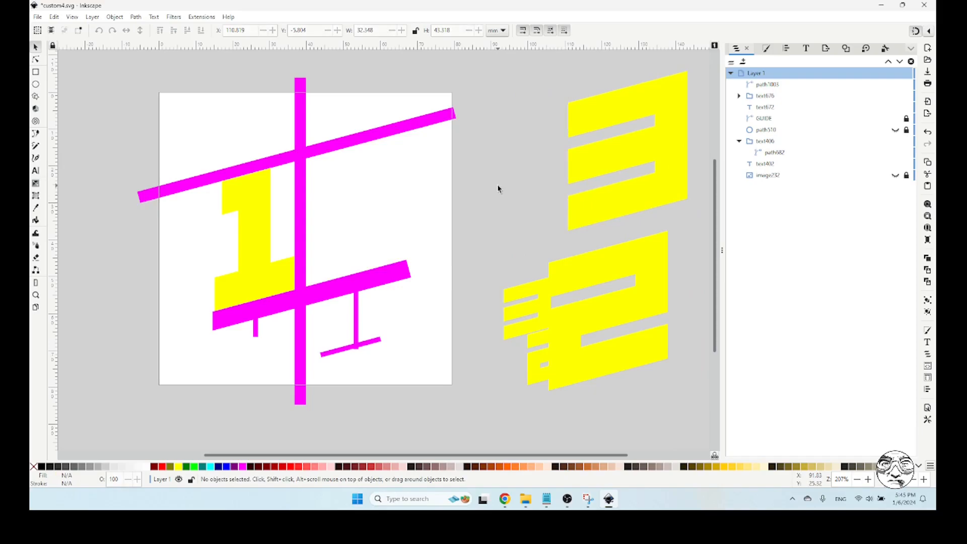
Import lettersBackground.png as an embedded image, keeping the DPI from the file and the automatic rendering mode
left_click(247, 204)
left_click(476, 200)
left_click(37, 17)
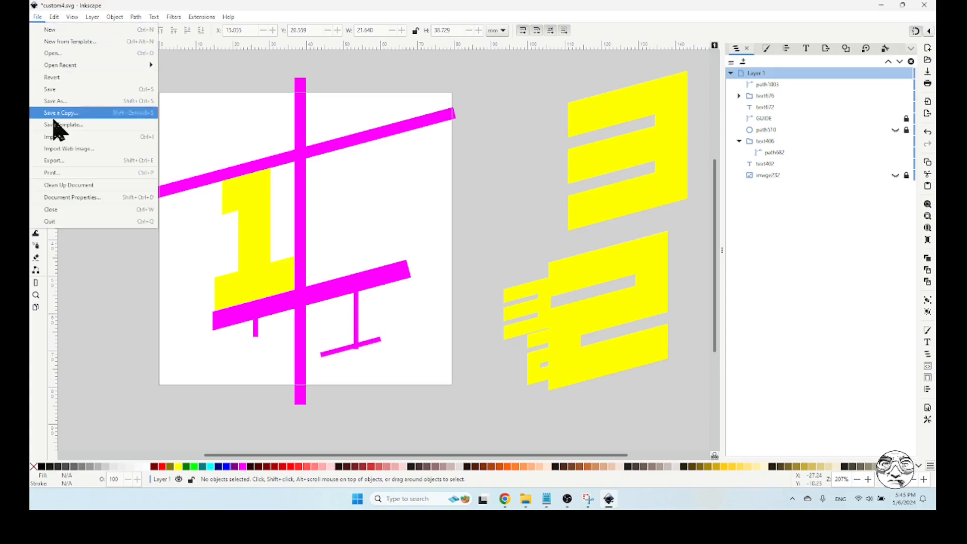
left_click(58, 137)
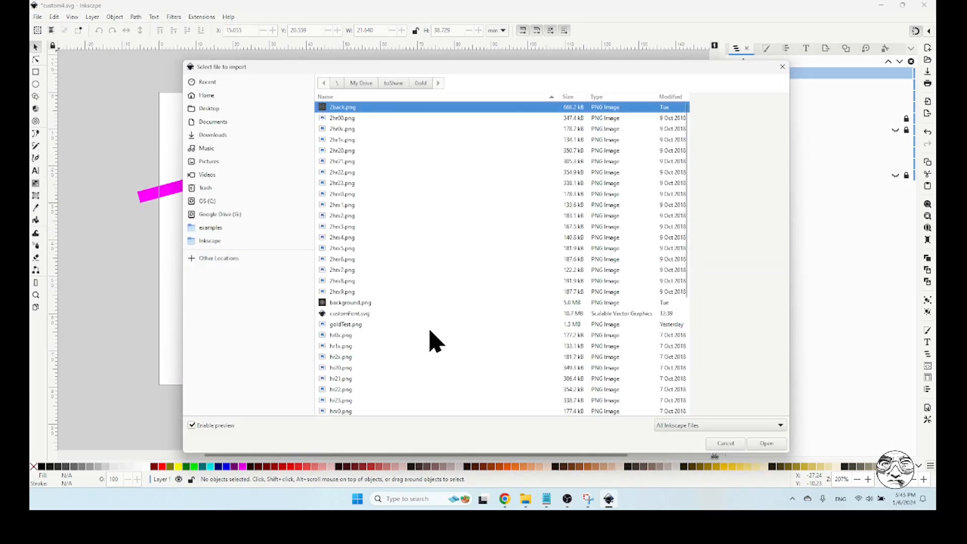
scroll(430, 342, "down", 5)
left_click(385, 335)
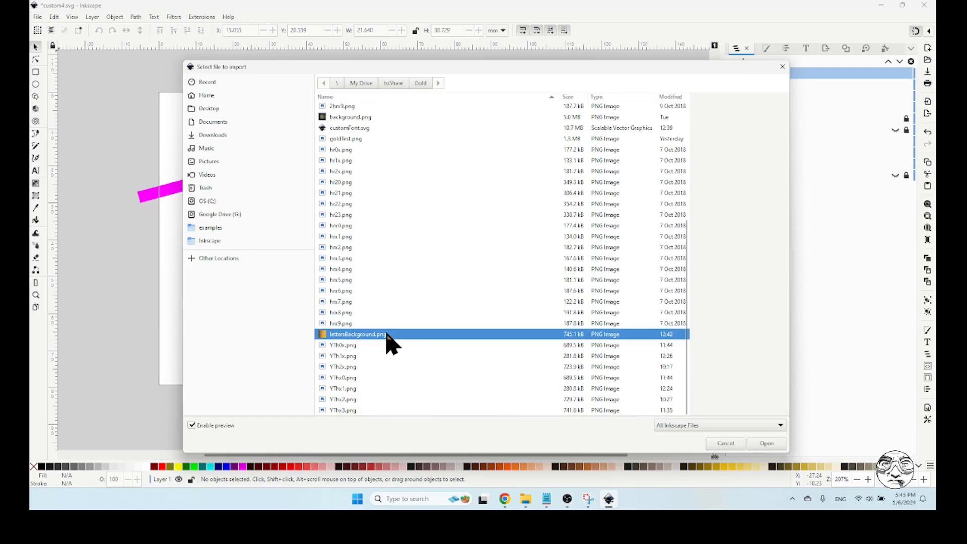
left_click(761, 445)
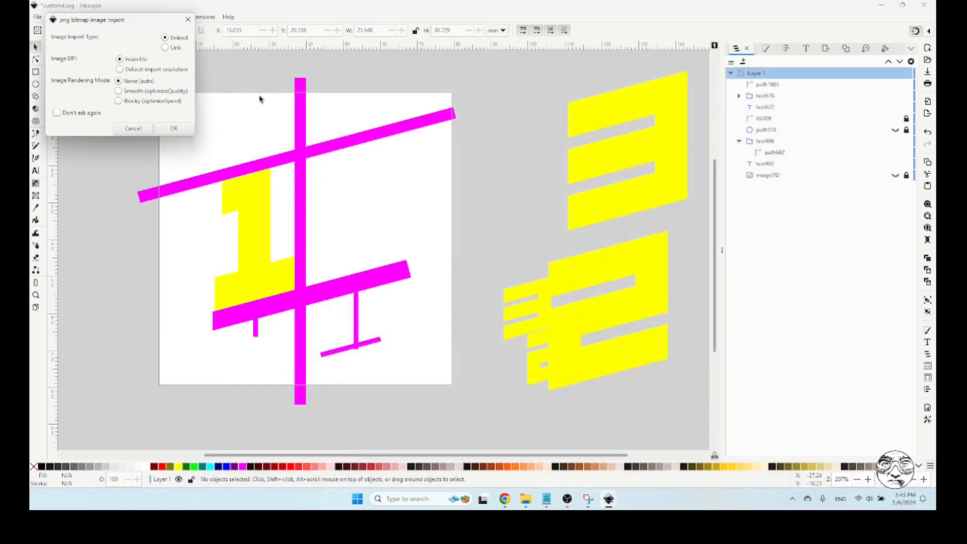
left_click(174, 130)
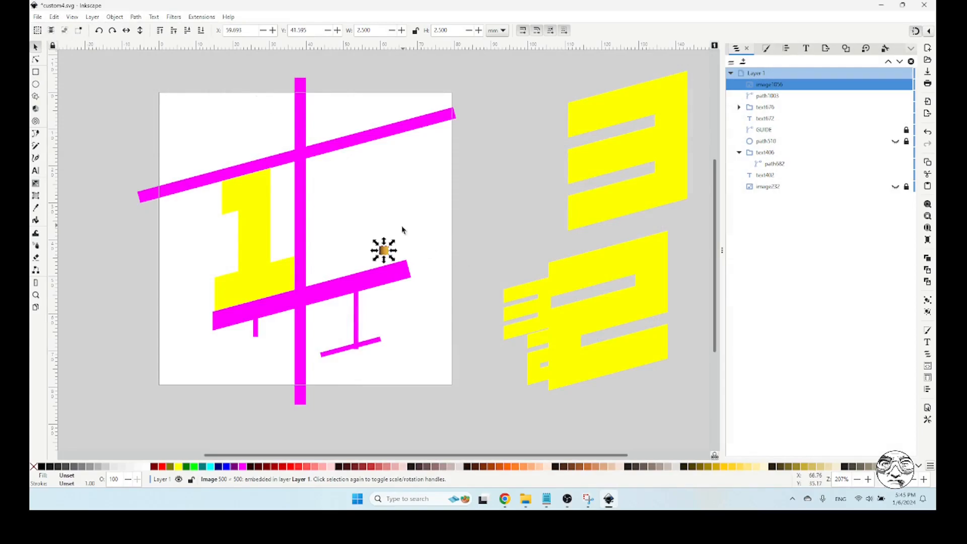
Enlarge the gold image to about 41.7 mm square and place it beside the page, behind all other objects
left_click_drag(393, 245, 566, 100)
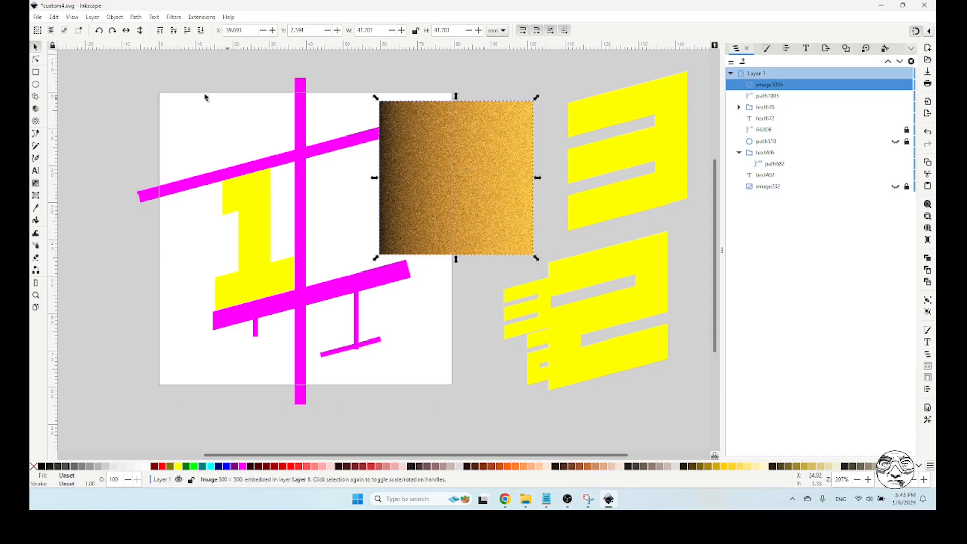
left_click(606, 163)
left_click_drag(483, 173, 567, 159)
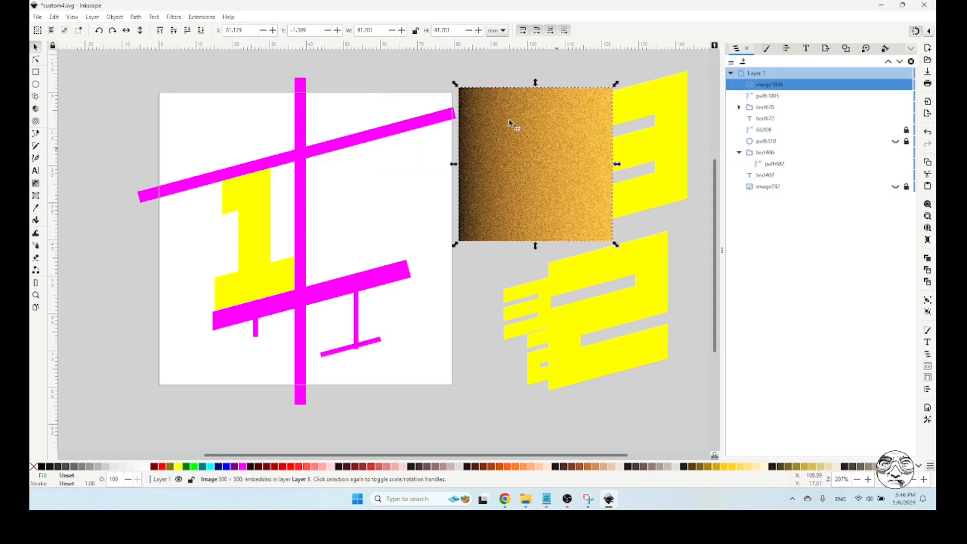
left_click(201, 30)
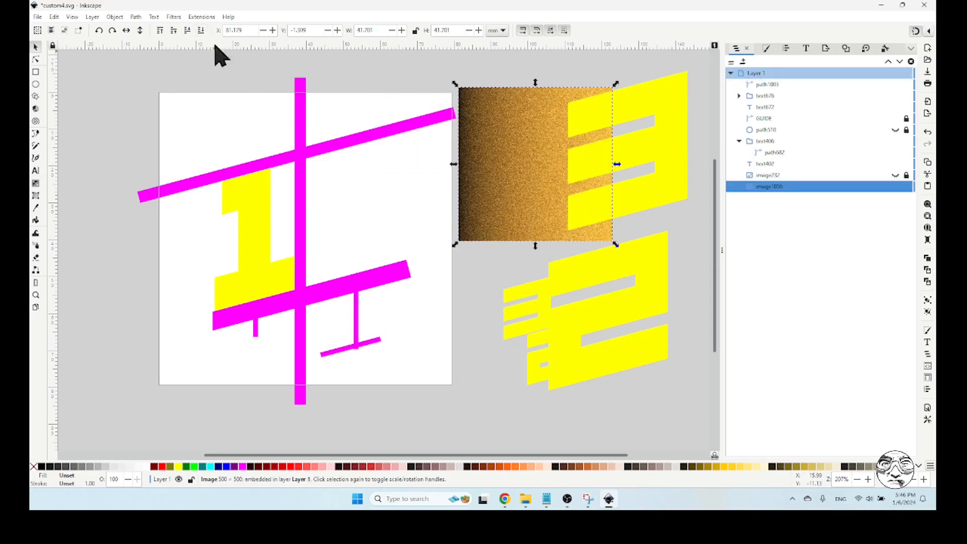
Enlarge the gold image to about 47.3 mm square to frame the large 3 placed on it, and move the 3 off below the large 2
left_click(659, 118)
left_click_drag(673, 134, 590, 147)
left_click(604, 132)
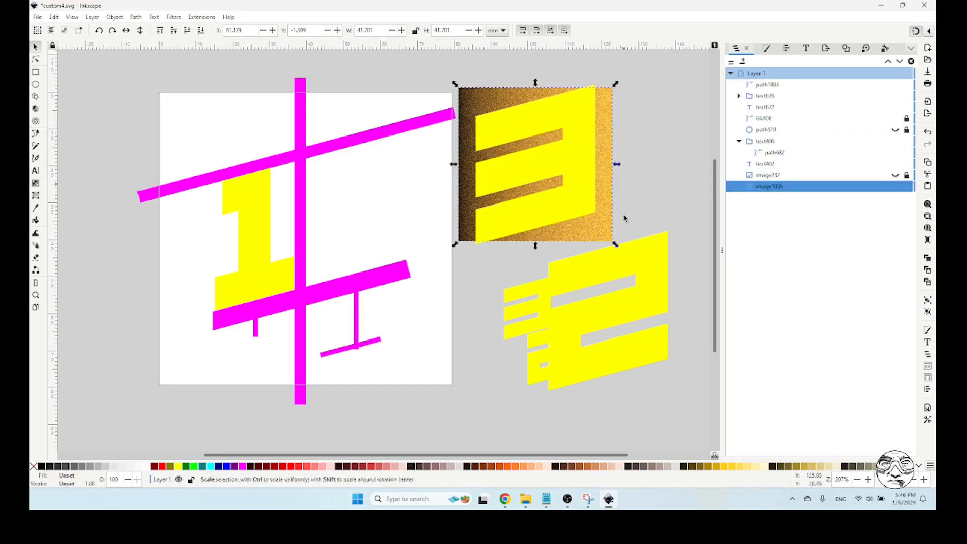
left_click_drag(615, 245, 633, 262)
left_click_drag(582, 156, 599, 161)
left_click(668, 151)
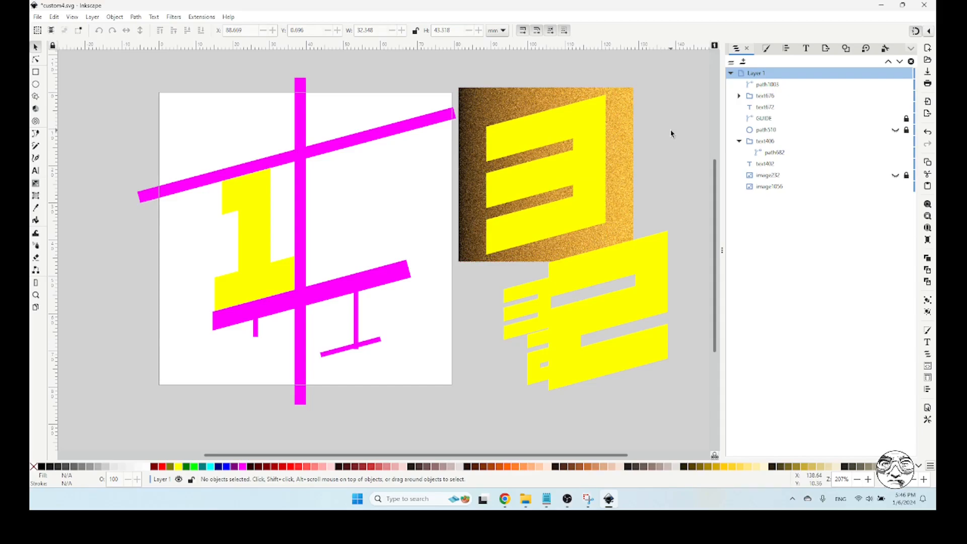
left_click(516, 133)
left_click_drag(512, 135, 612, 340)
Duplicate the gold image so one copy lies over the page and the other stays beside it, and save the document
left_click(556, 189)
left_click_drag(555, 166, 386, 188)
key("ctrl+d")
key("ctrl+s")
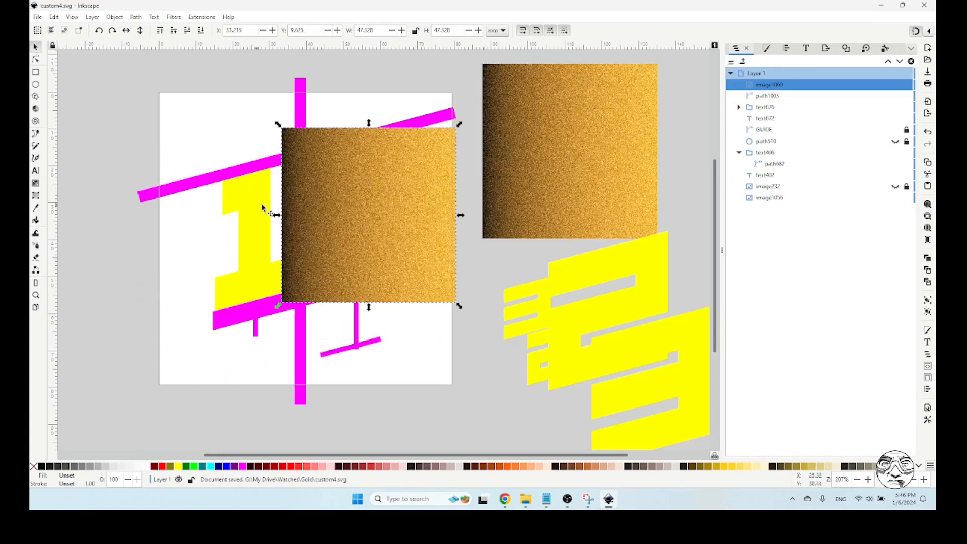
Move the gold copy on the page over the 1 and send it behind the digit and guides
left_click_drag(367, 232, 273, 252)
left_click(201, 31)
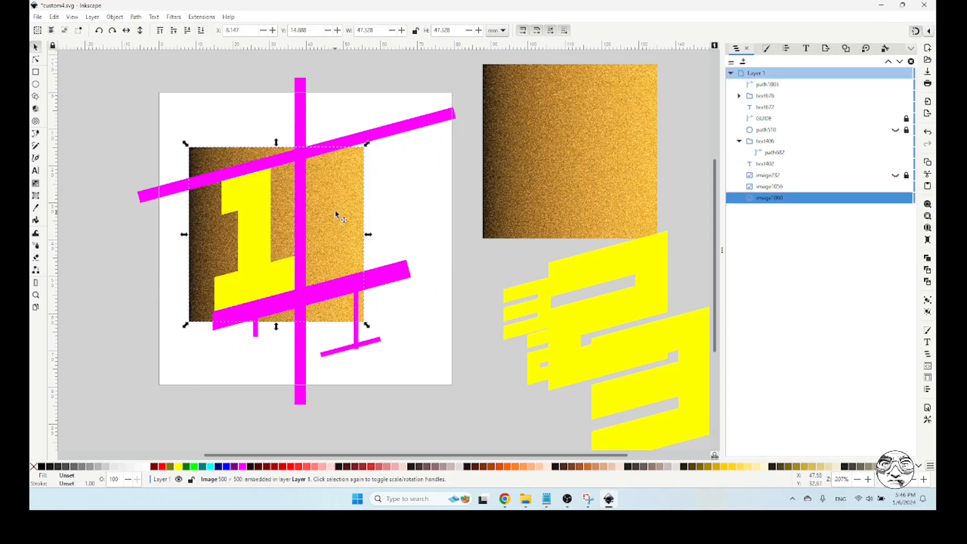
left_click_drag(335, 212, 330, 217)
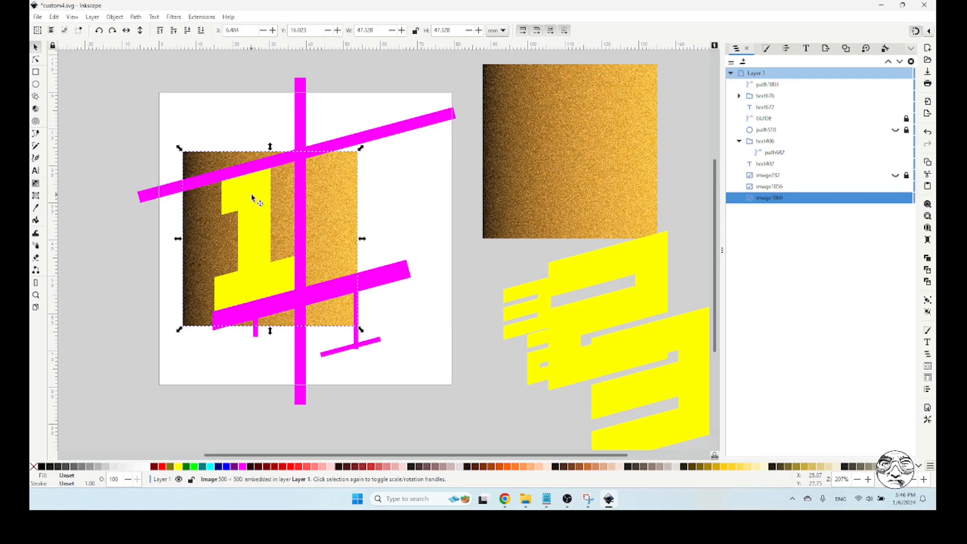
Centre the gold copy on the 1 both horizontally and vertically, aligning relative to the smallest object, and clear the selection
left_click(253, 198, "shift")
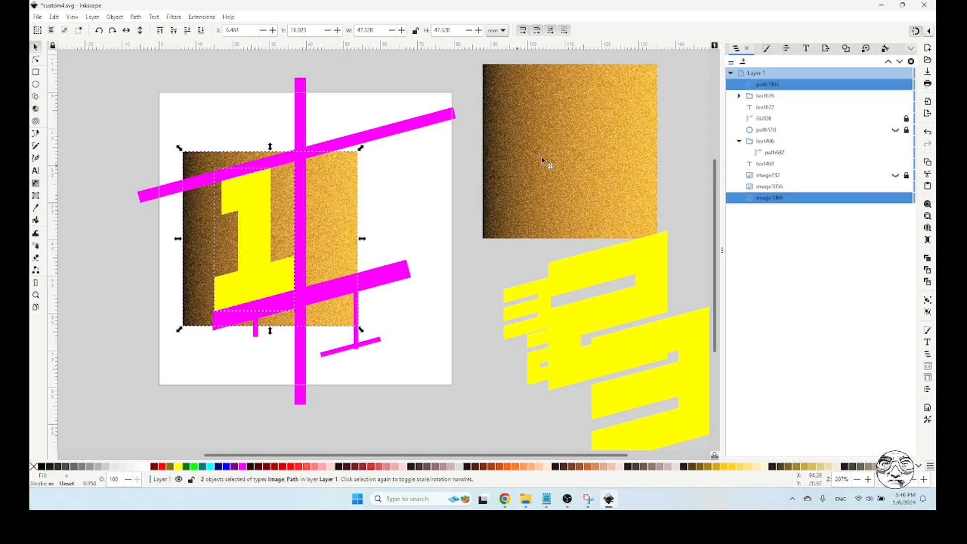
left_click(786, 48)
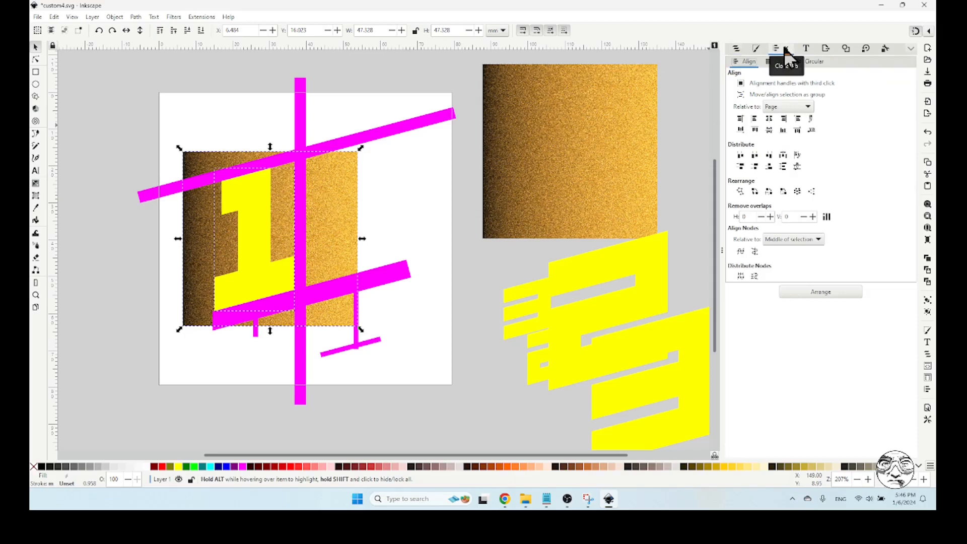
left_click(783, 108)
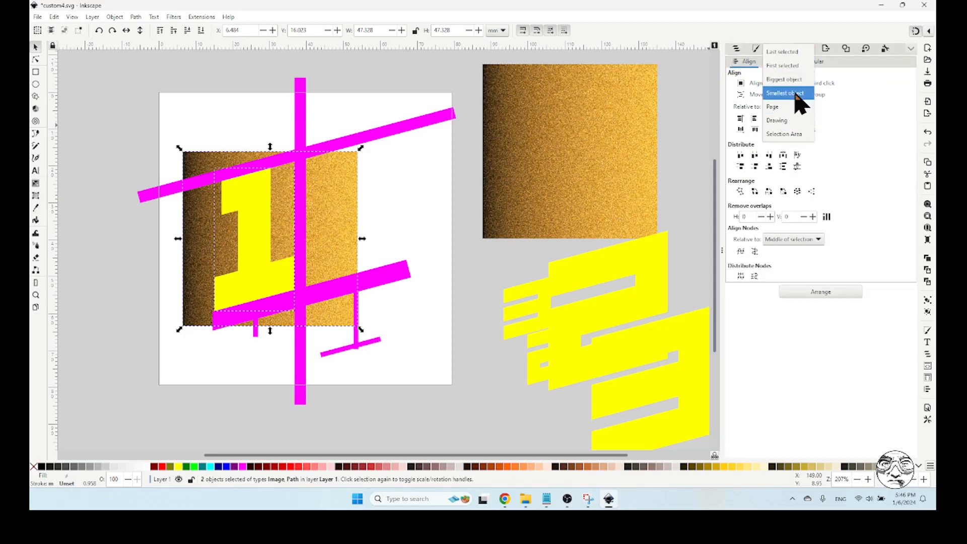
left_click(798, 94)
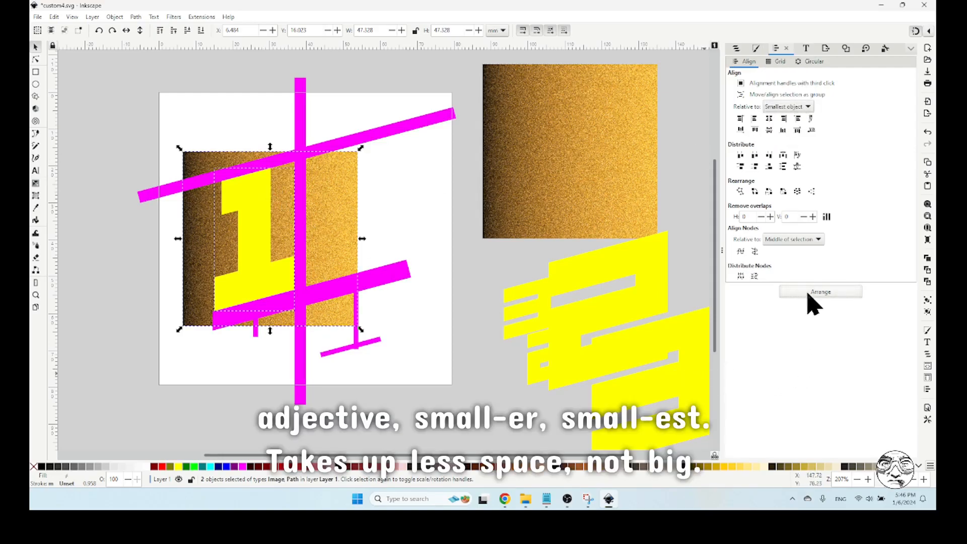
left_click(770, 119)
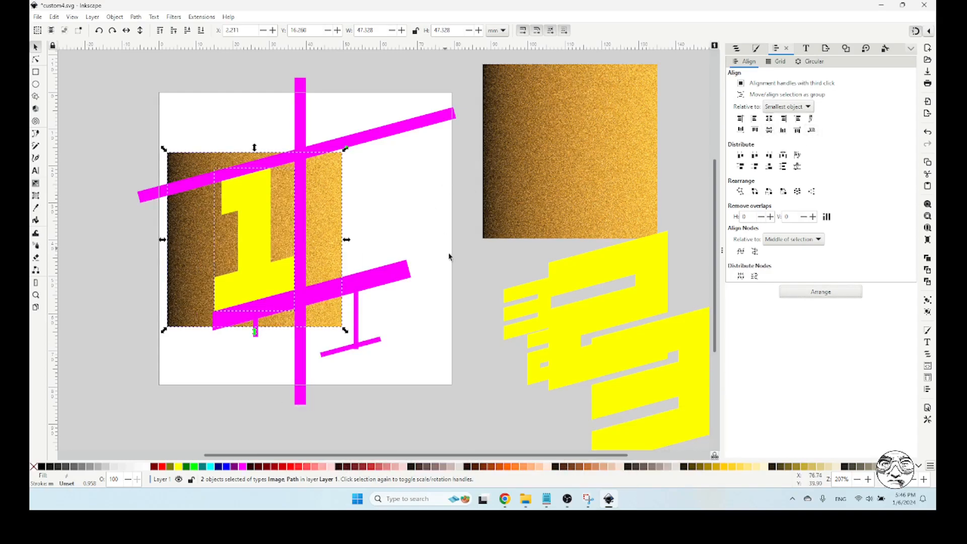
left_click(472, 268)
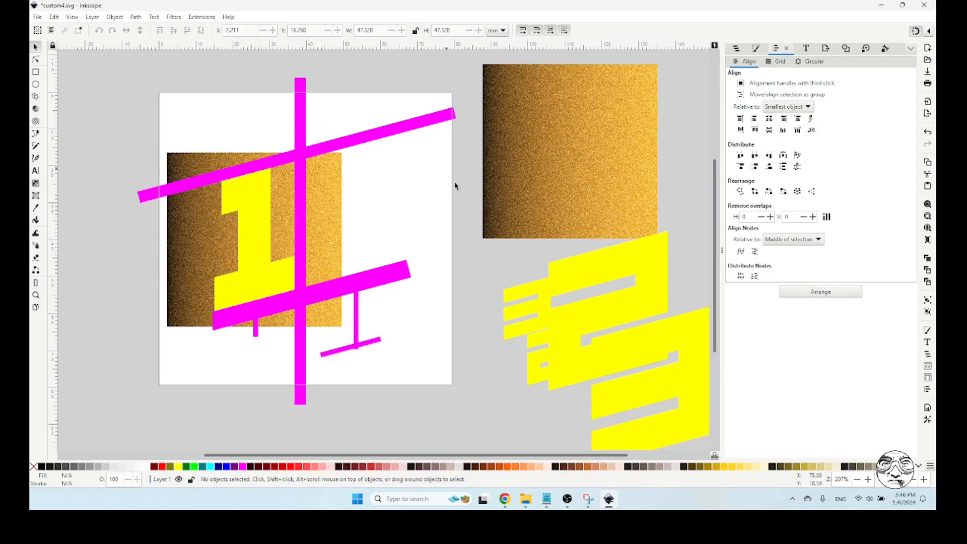
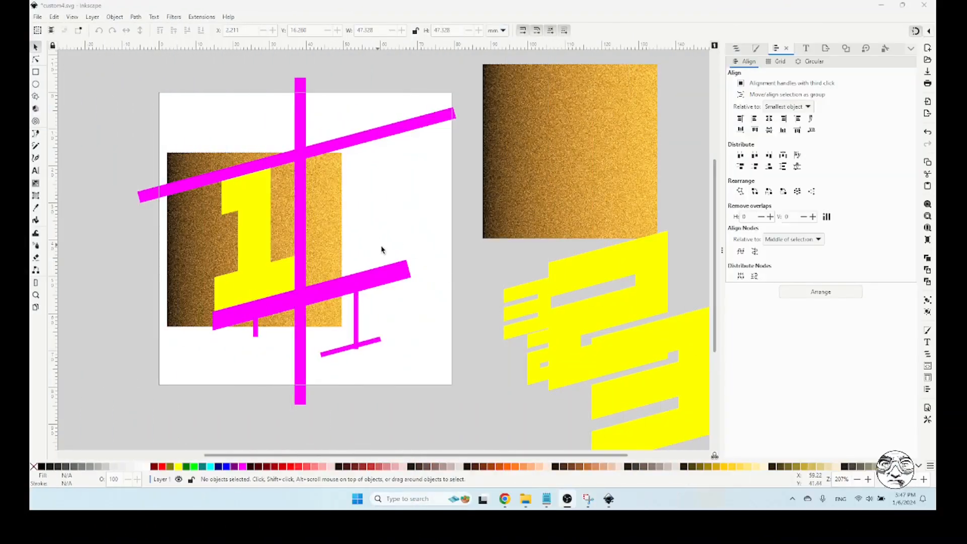
Duplicate the yellow 1 in place and fill the copy bright green
left_click(89, 166)
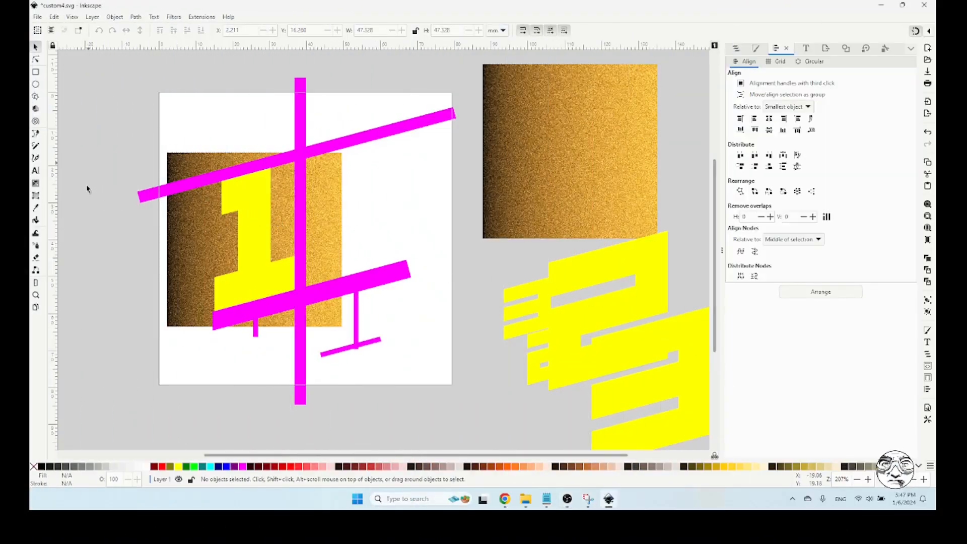
left_click(257, 200)
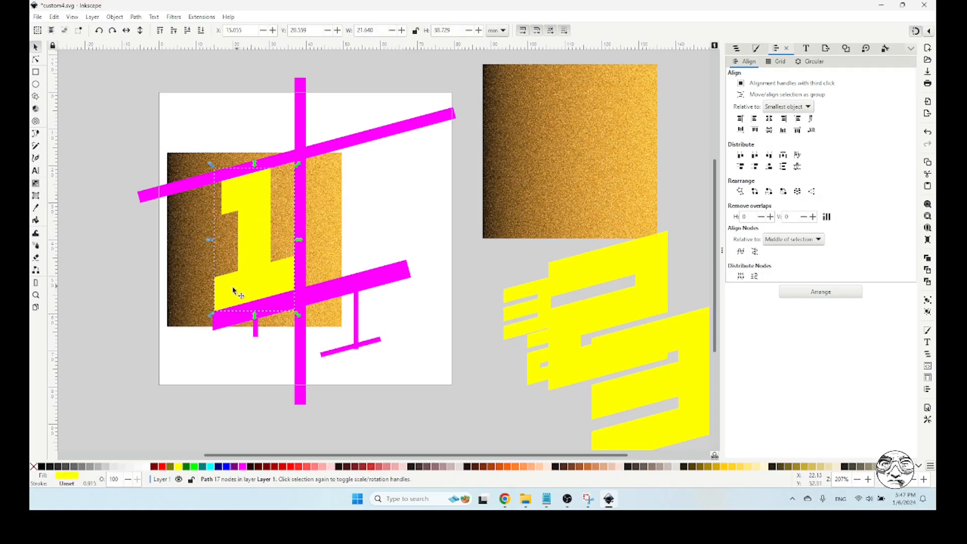
left_click(384, 181)
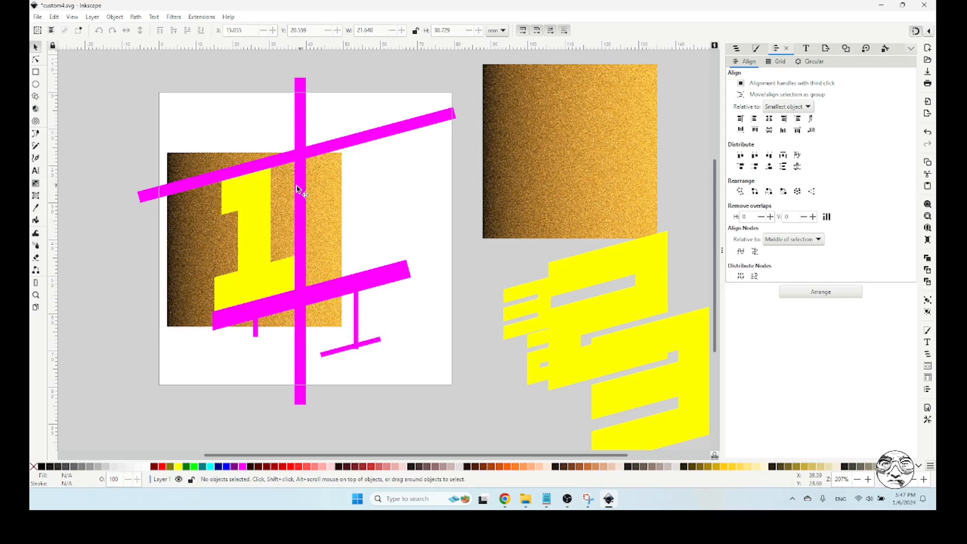
left_click(255, 191)
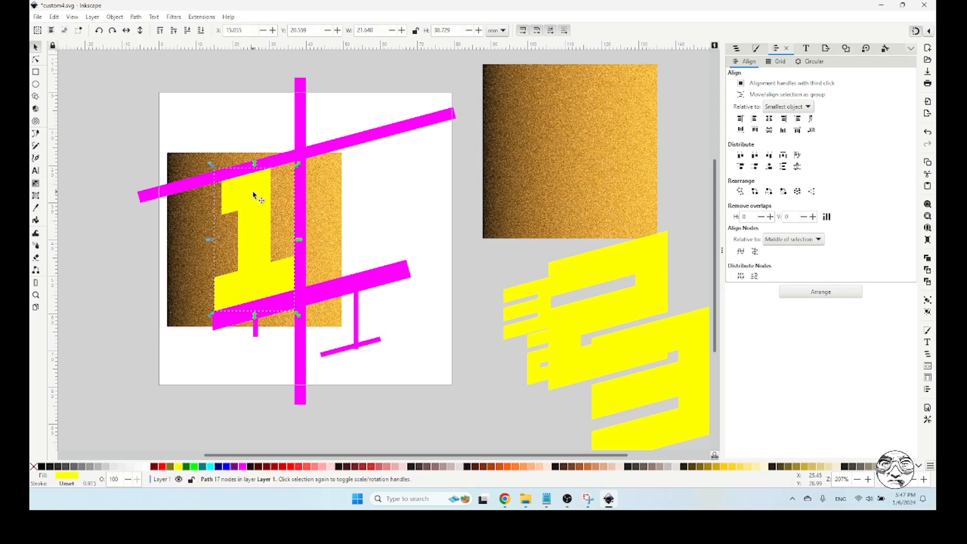
key("ctrl")
left_click_drag(253, 192, 279, 214)
key("ctrl+z")
left_click(194, 467)
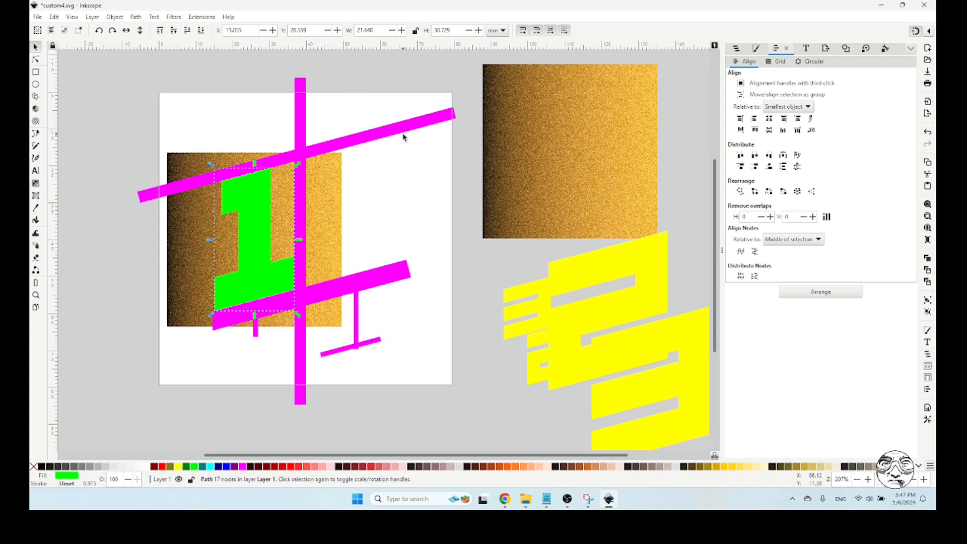
Inset the green 1 three times so an even yellow border surrounds it, and clear the selection
key("ctrl+parenleft")
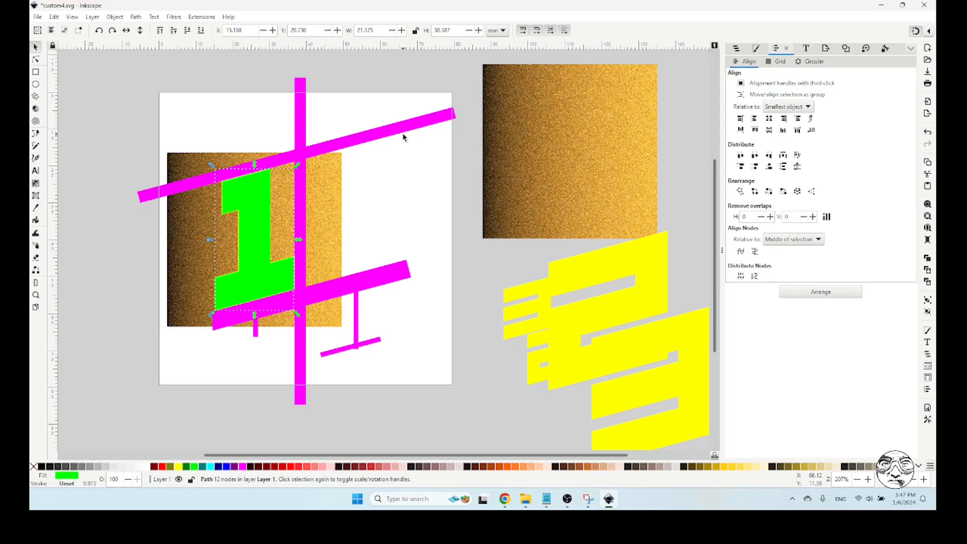
key("ctrl+parenleft")
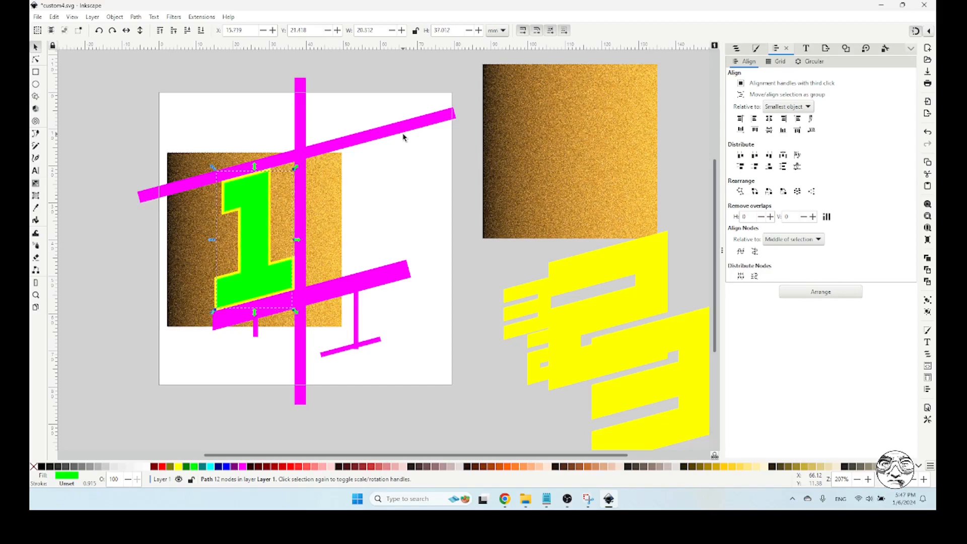
key("ctrl+parenleft")
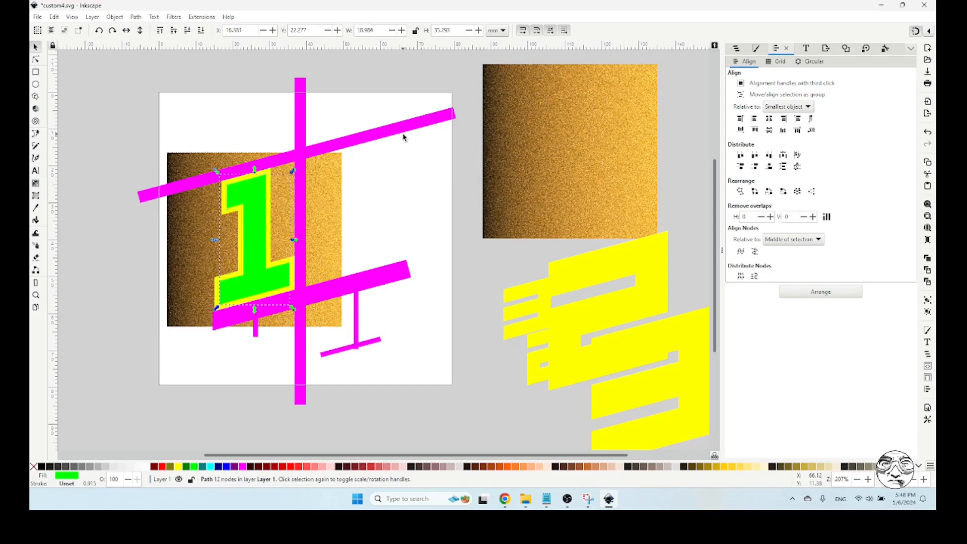
left_click(119, 251)
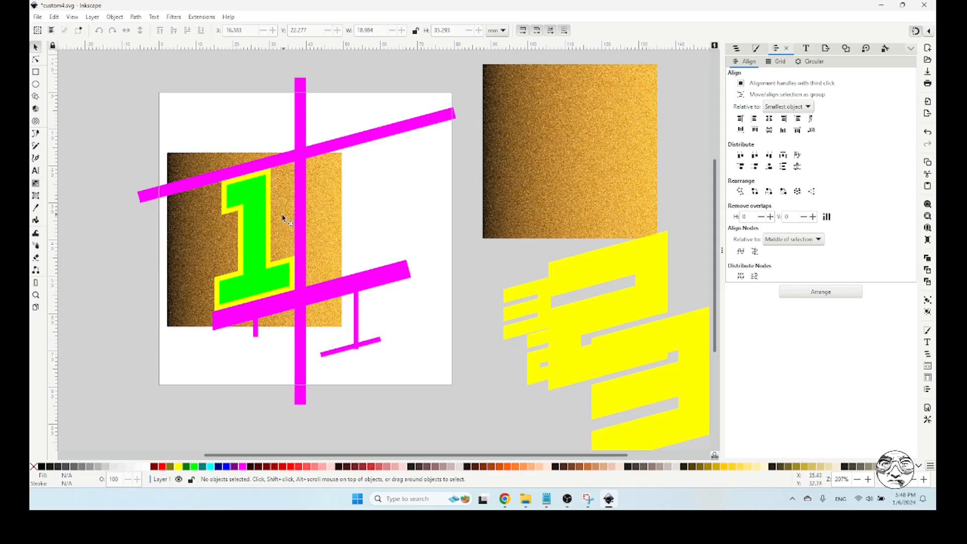
Duplicate the yellow 1 behind the green inset digit and fill the copy black
left_click(271, 173)
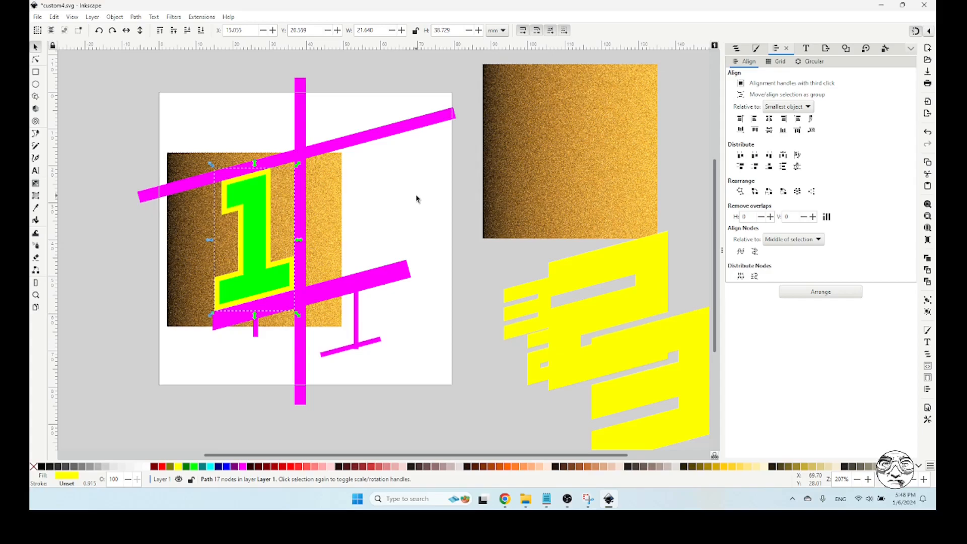
left_click(386, 191)
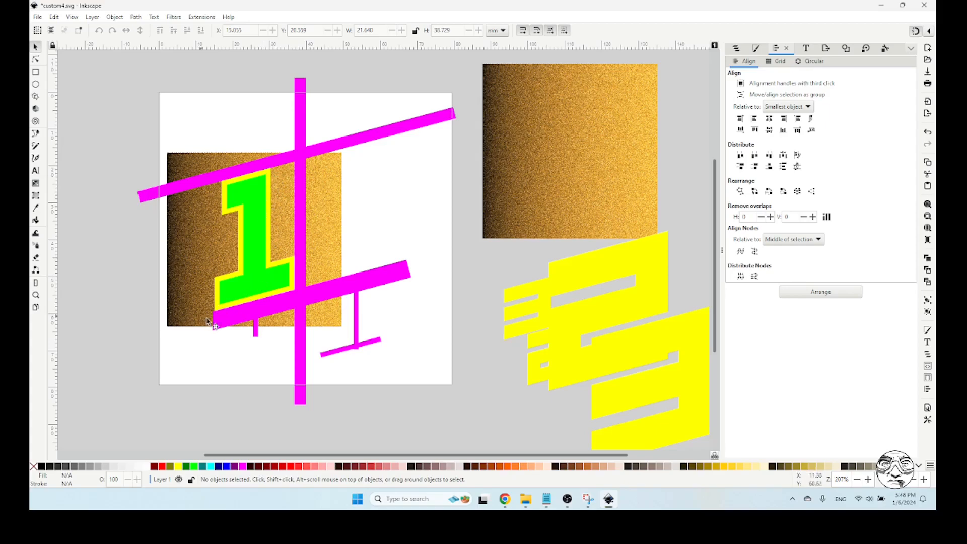
left_click(272, 176)
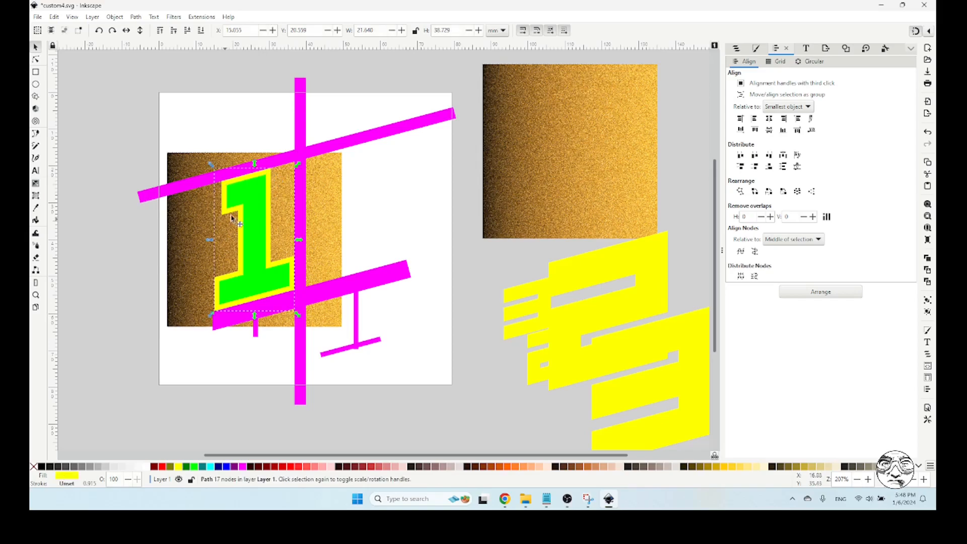
key("ctrl")
key("ctrl+z")
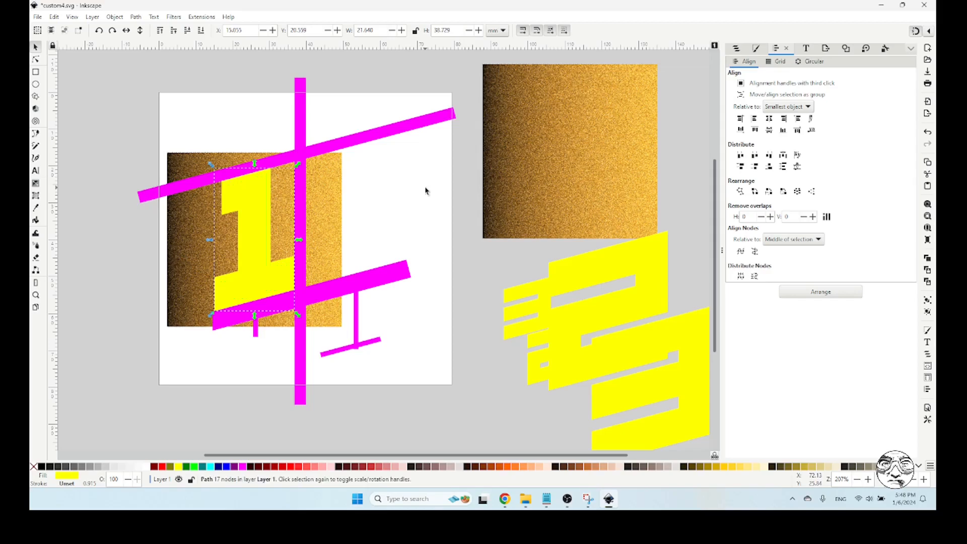
left_click(41, 466)
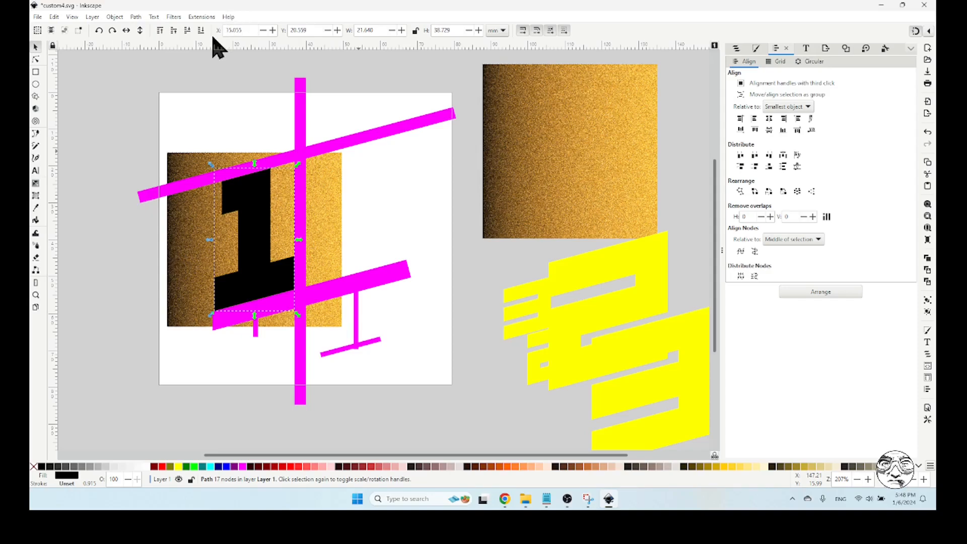
Set the black 1's blur to 30% and lower it behind the yellow 1 as a shadow
left_click(117, 18)
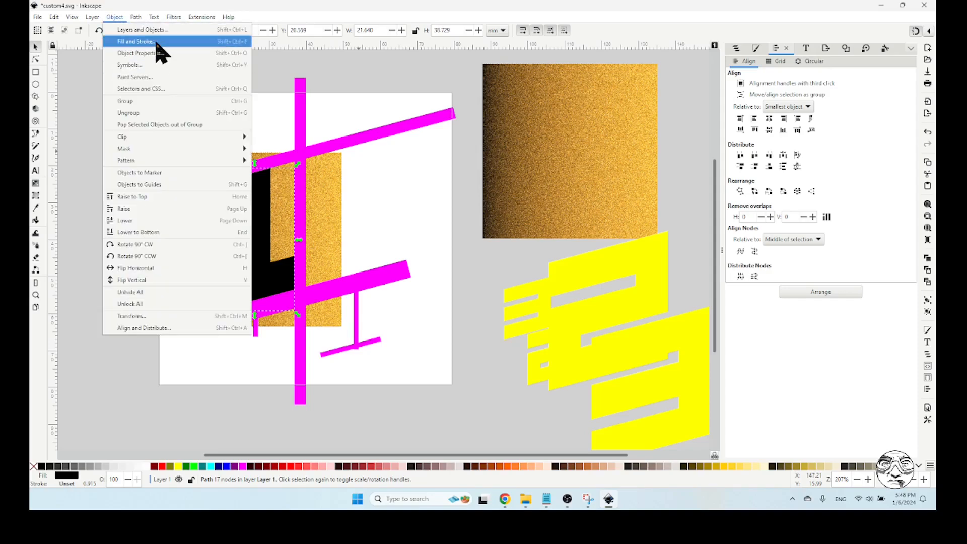
key("Escape")
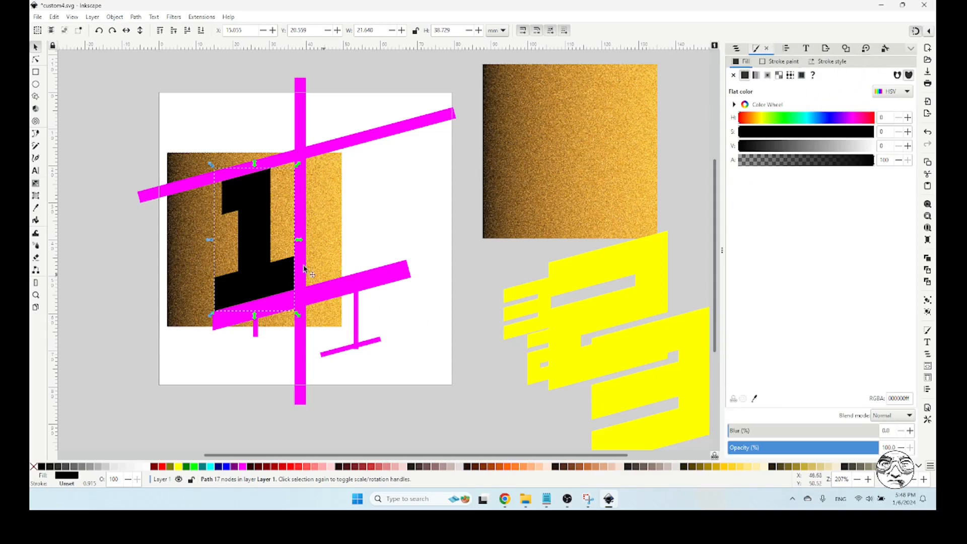
double_click(889, 430)
key("Return")
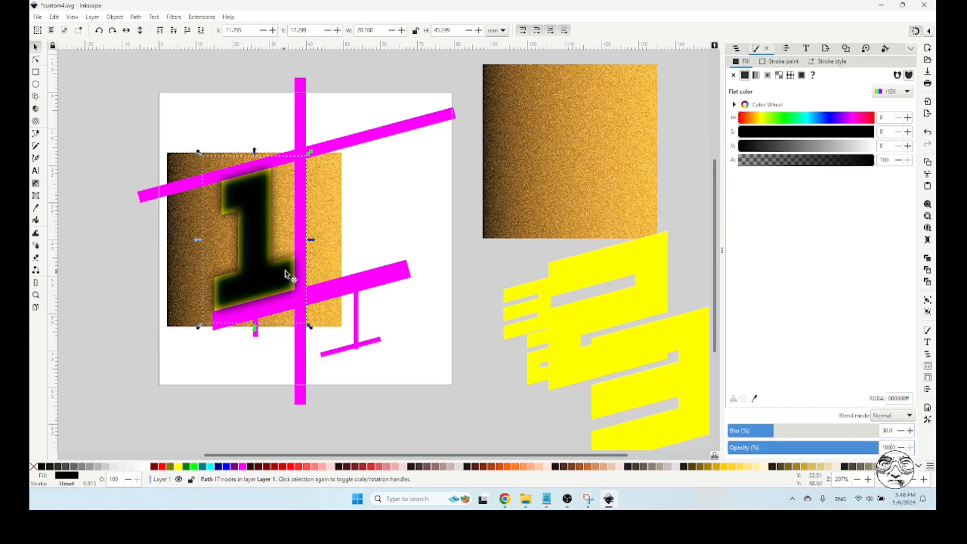
left_click(188, 30)
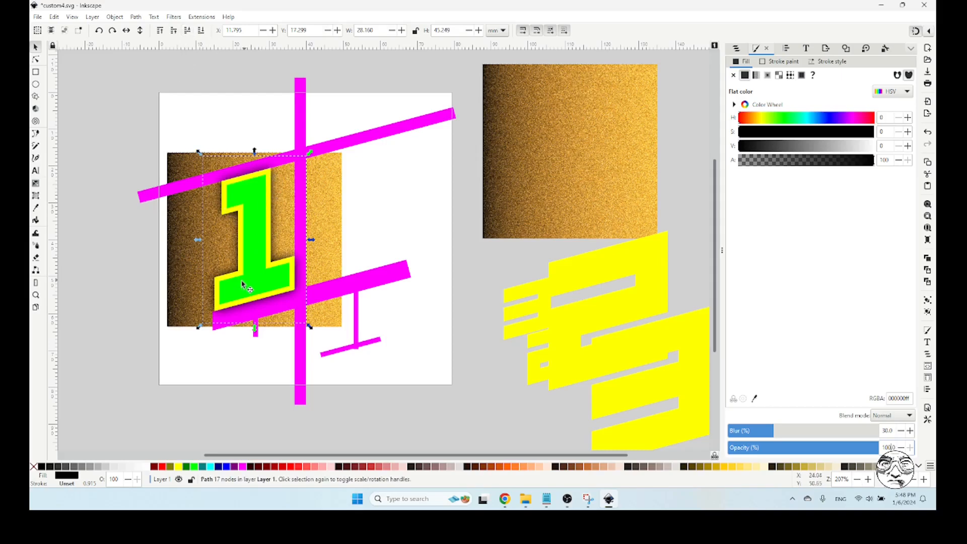
left_click(420, 183)
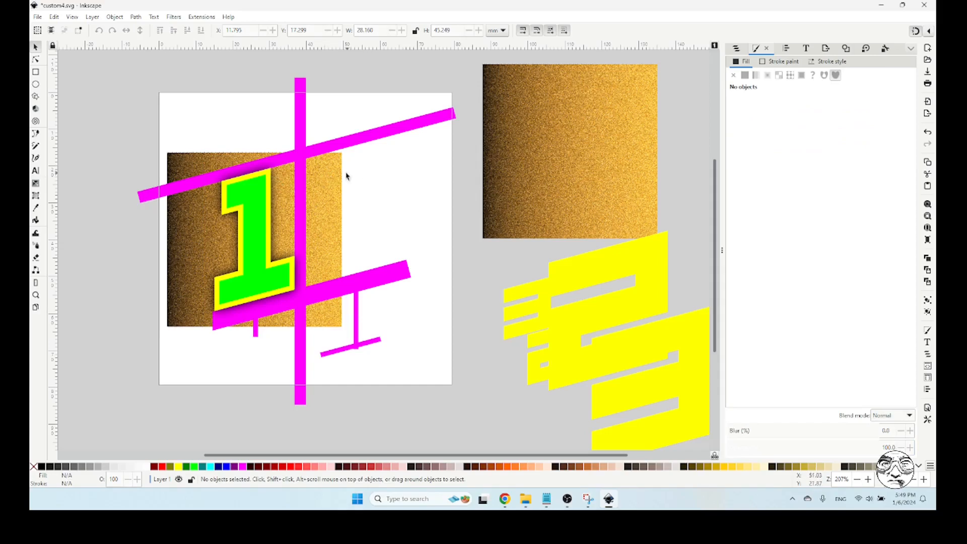
Rotate the gold image behind the 1 by 90° counter-clockwise so its dark edge lies at the bottom
left_click(317, 167)
left_click(354, 176)
left_click(326, 181)
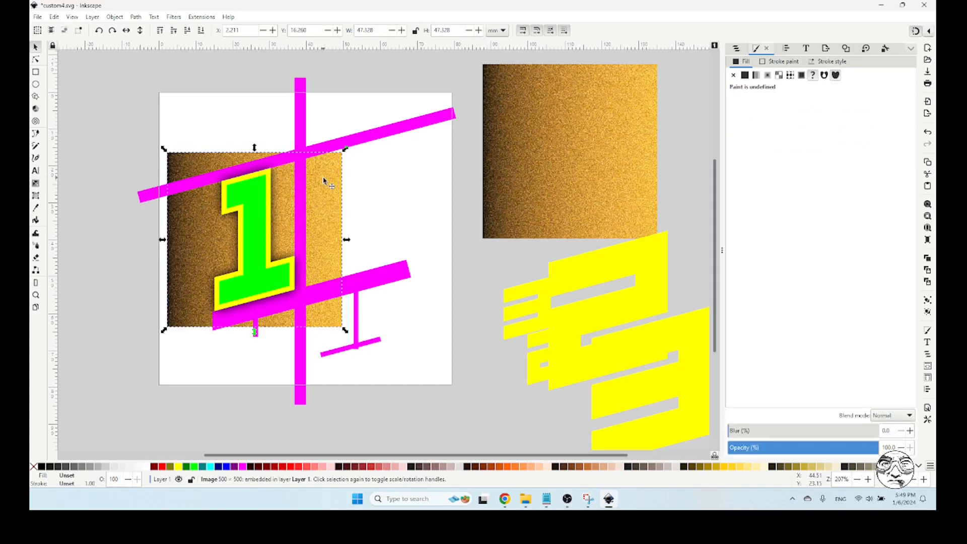
left_click(324, 180)
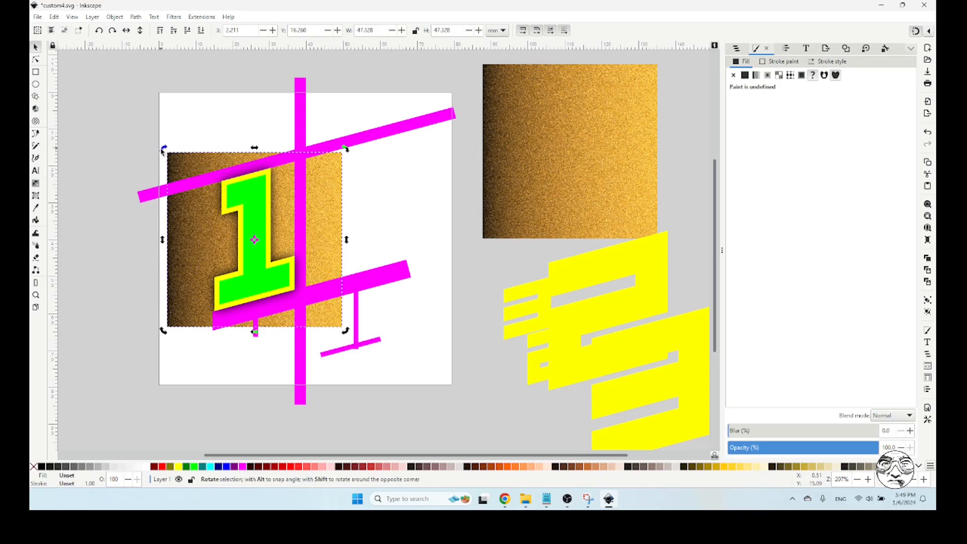
left_click_drag(162, 150, 175, 328)
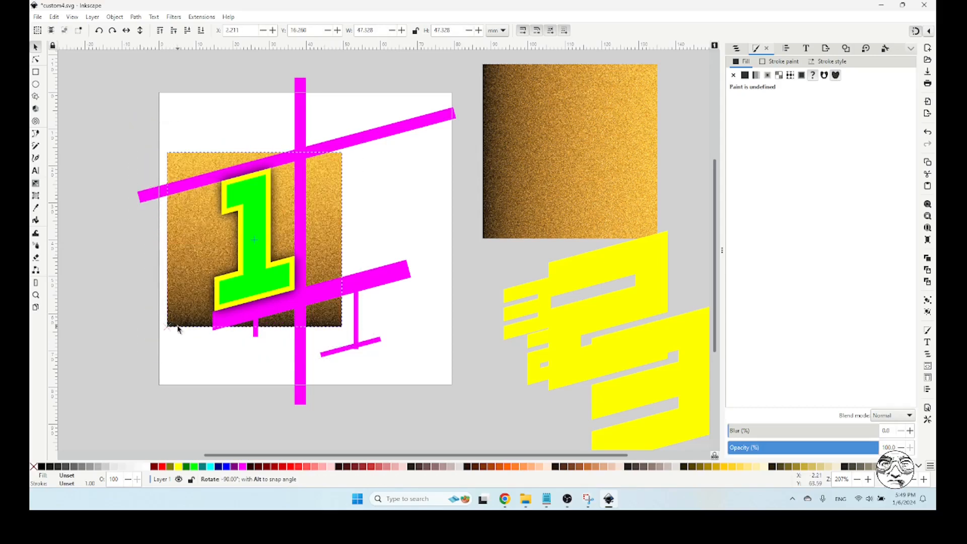
left_click(397, 177)
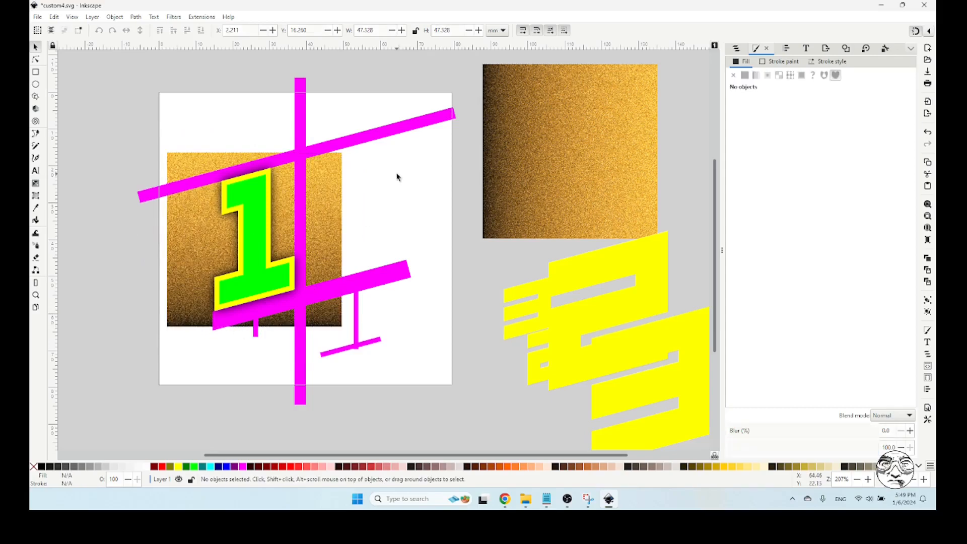
left_click(335, 184)
left_click(270, 174)
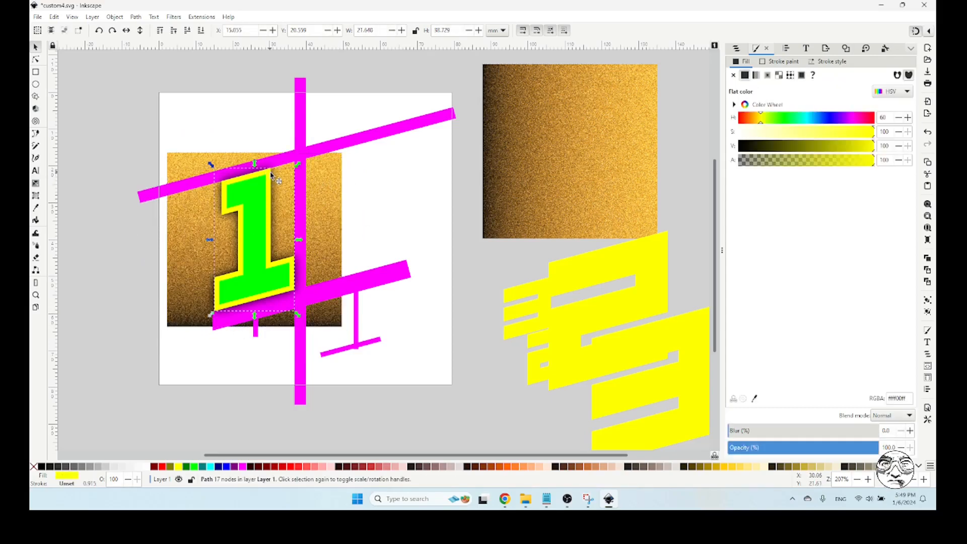
key("shift")
left_click(329, 184, "shift")
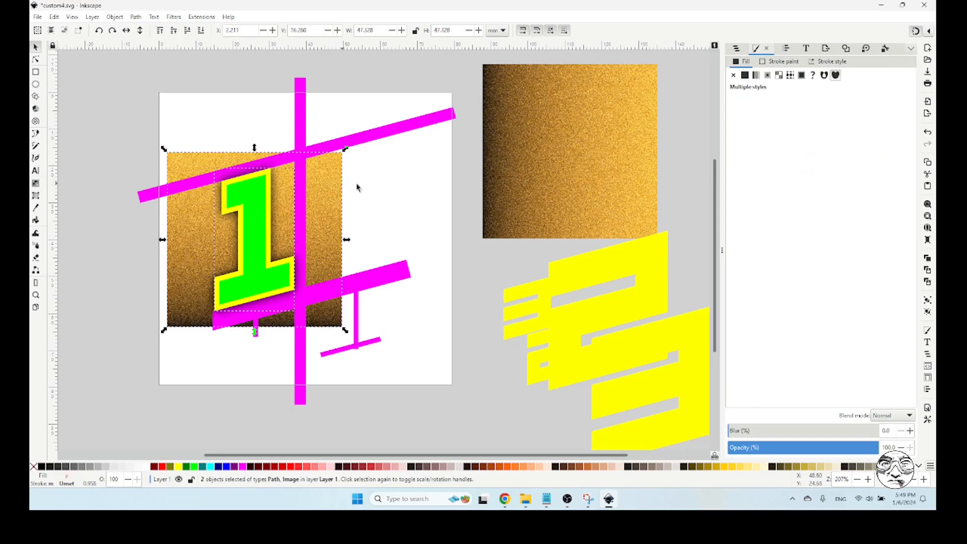
left_click(383, 189)
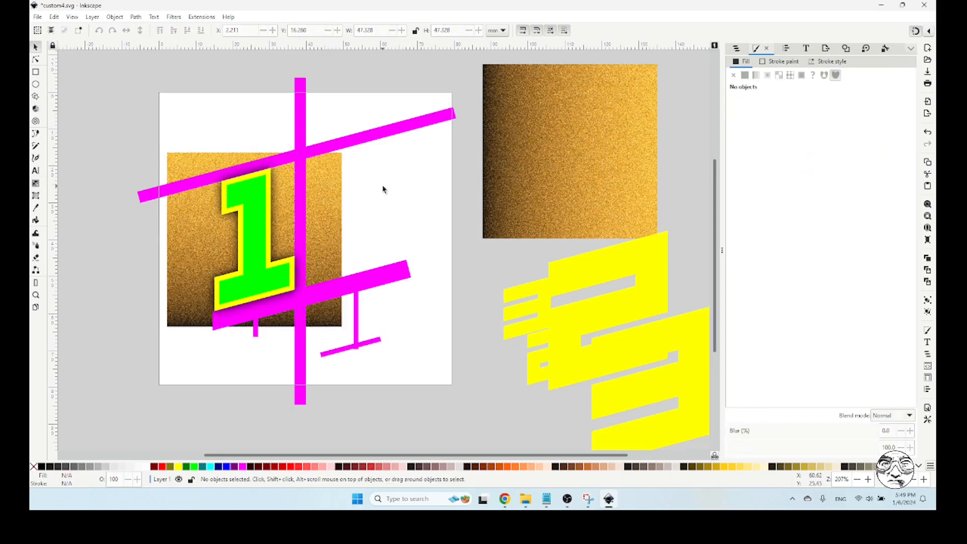
Duplicate the rotated gold image in place and send the copy to the bottom of the stack
left_click(335, 177)
key("ctrl")
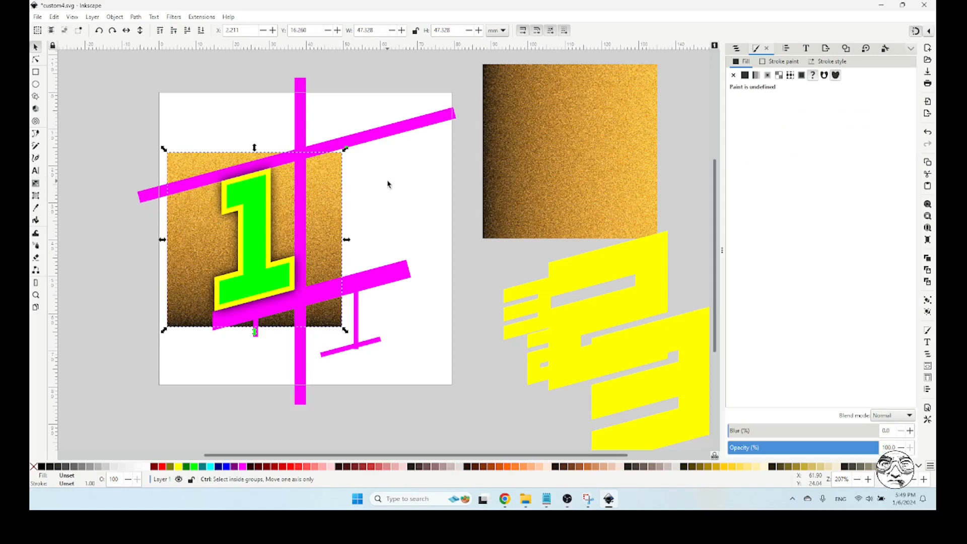
key("Home")
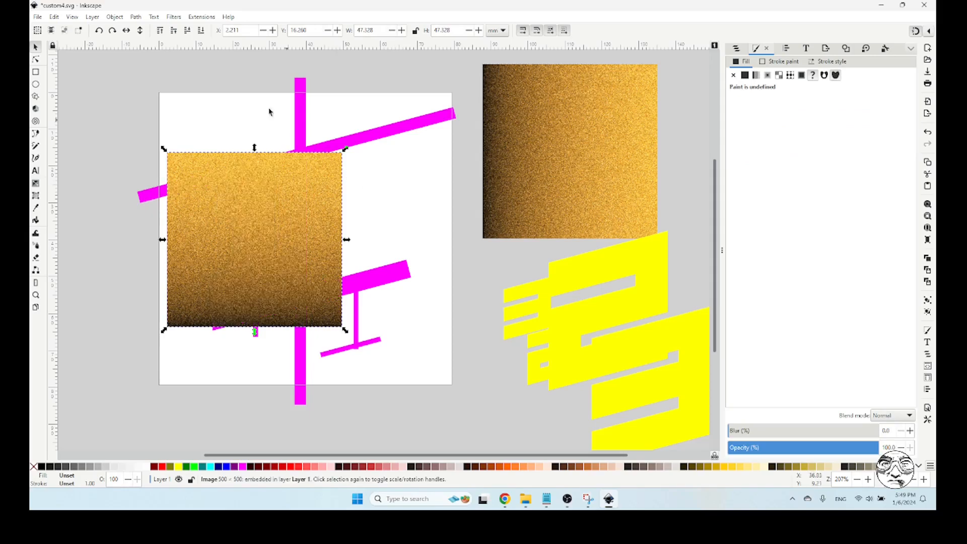
left_click(201, 30)
left_click(347, 189)
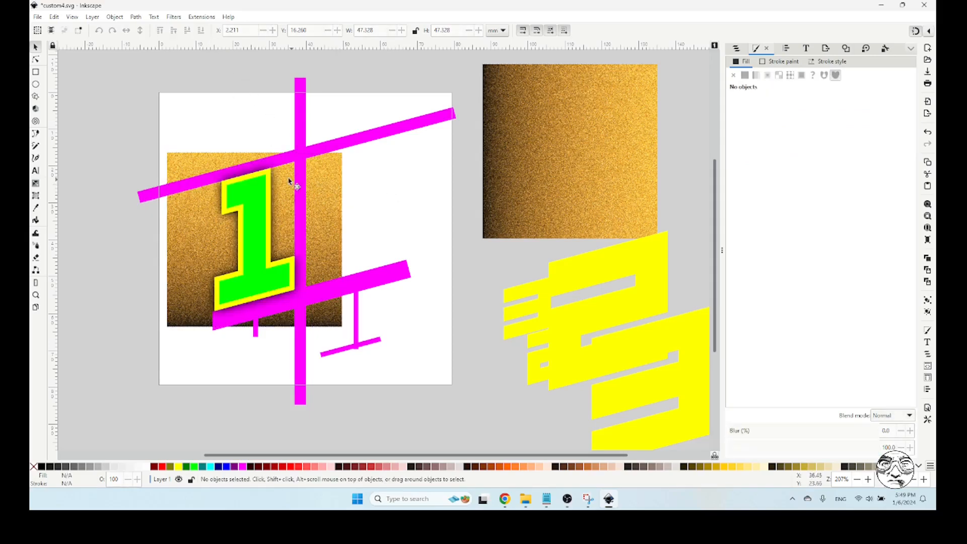
Clip the gold image to the yellow 1's outline and stack the clipped gold digit directly beneath the green 1
left_click(270, 174)
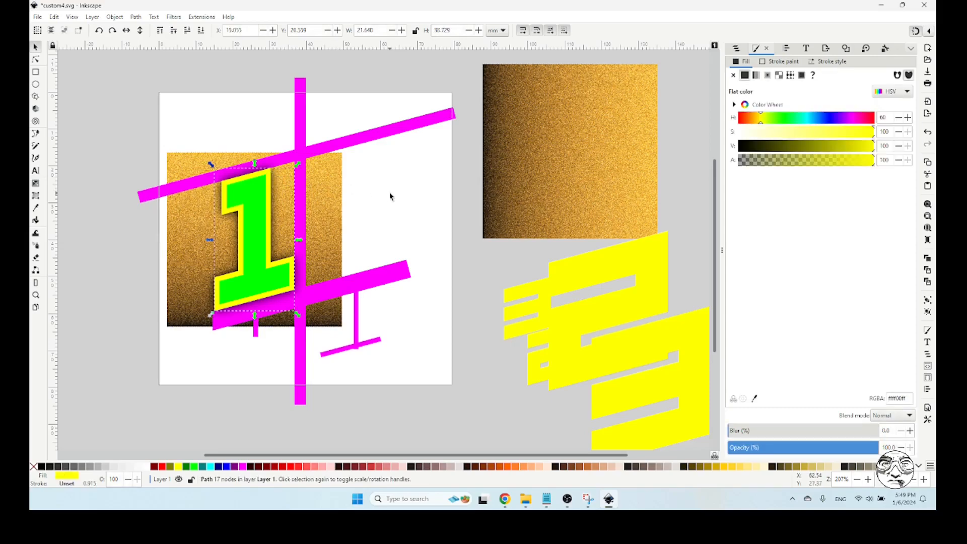
left_click(337, 178, "shift")
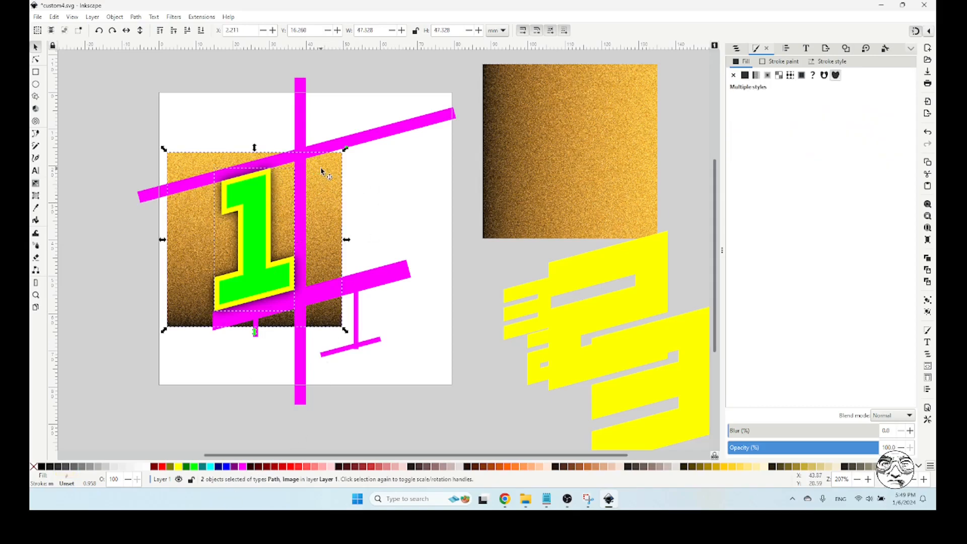
left_click(135, 17)
mouse_move(115, 17)
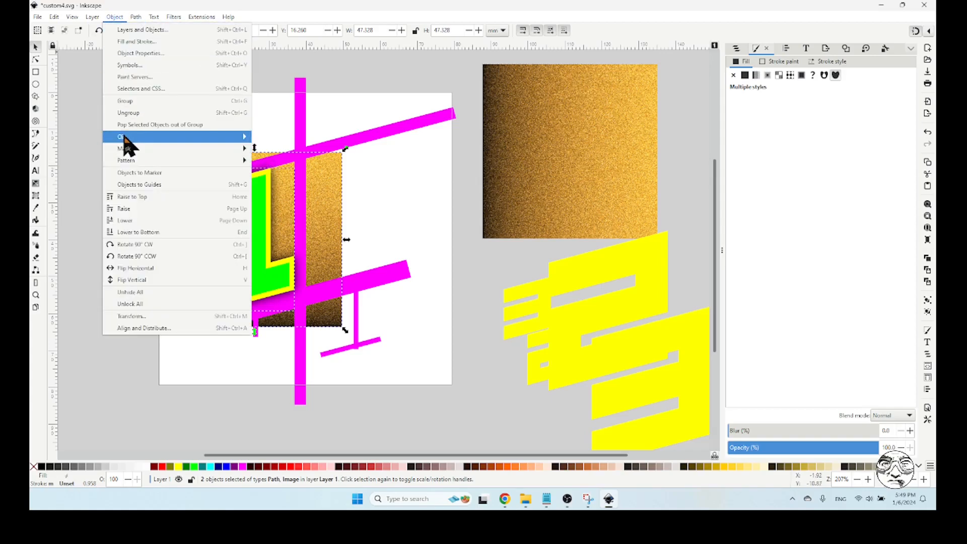
mouse_move(229, 138)
left_click(272, 137)
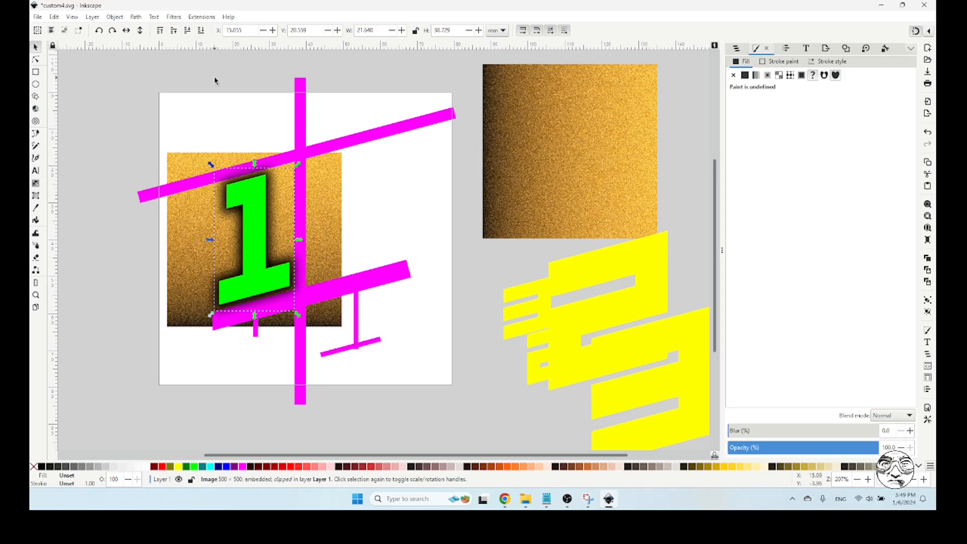
left_click(162, 31)
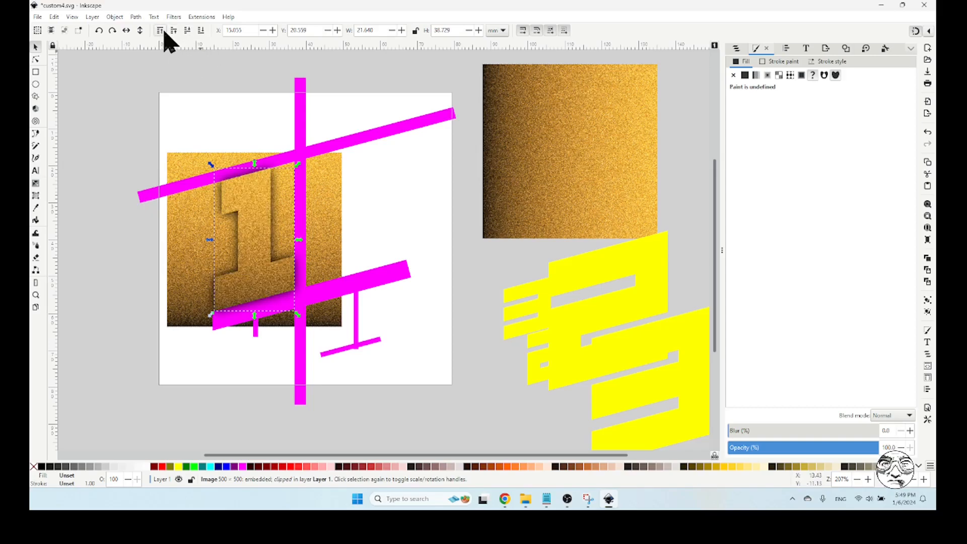
left_click(187, 31)
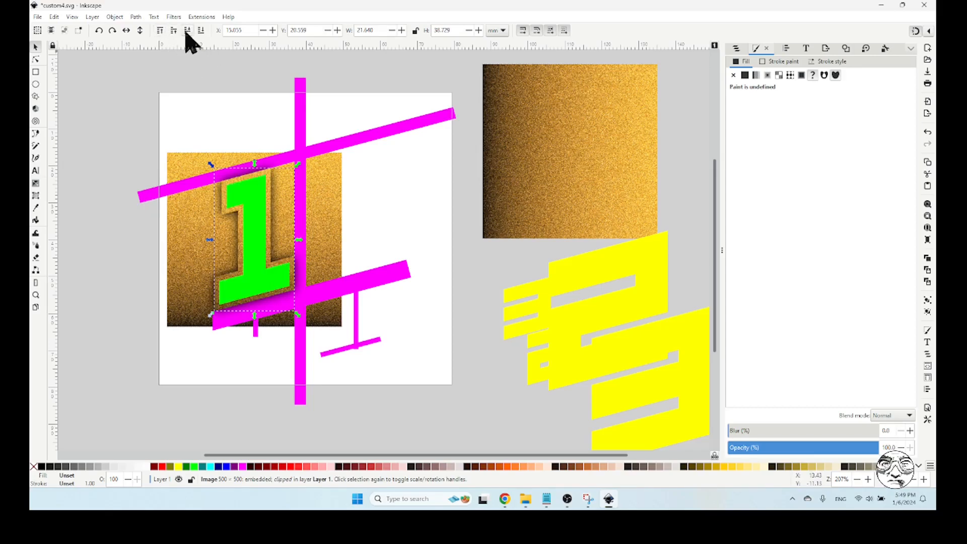
Duplicate the green 1 in place and fill the copy black
left_click(402, 195)
left_click(35, 295)
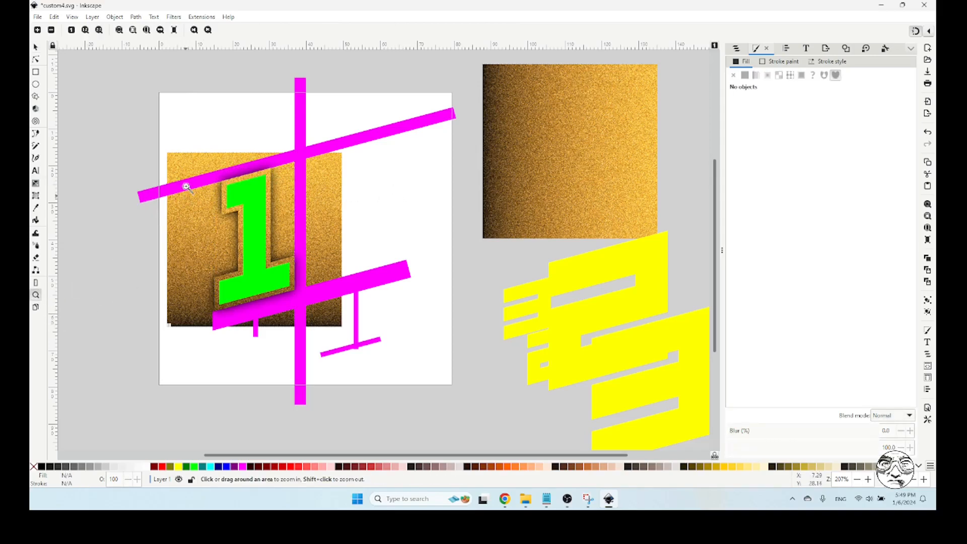
left_click_drag(195, 155, 317, 318)
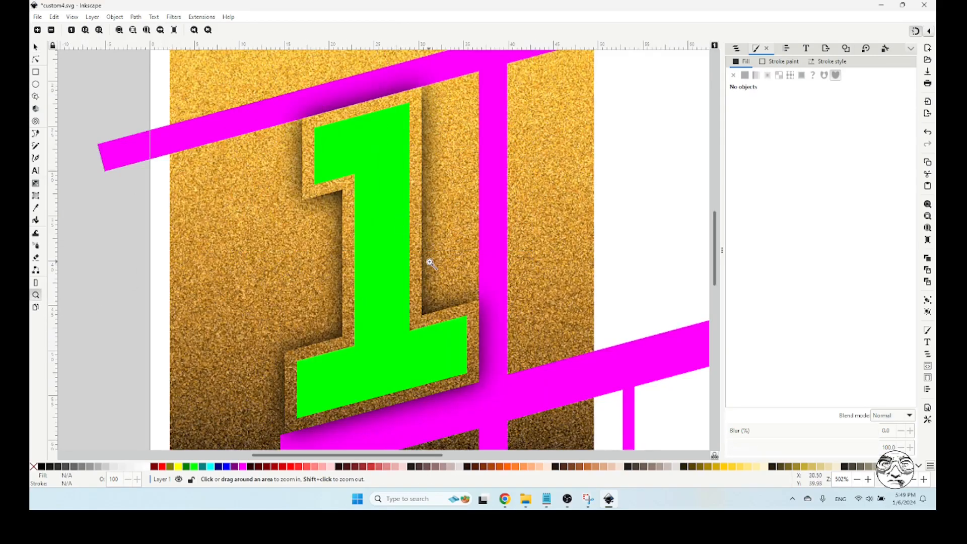
left_click(101, 241, "shift")
left_click(93, 242, "shift")
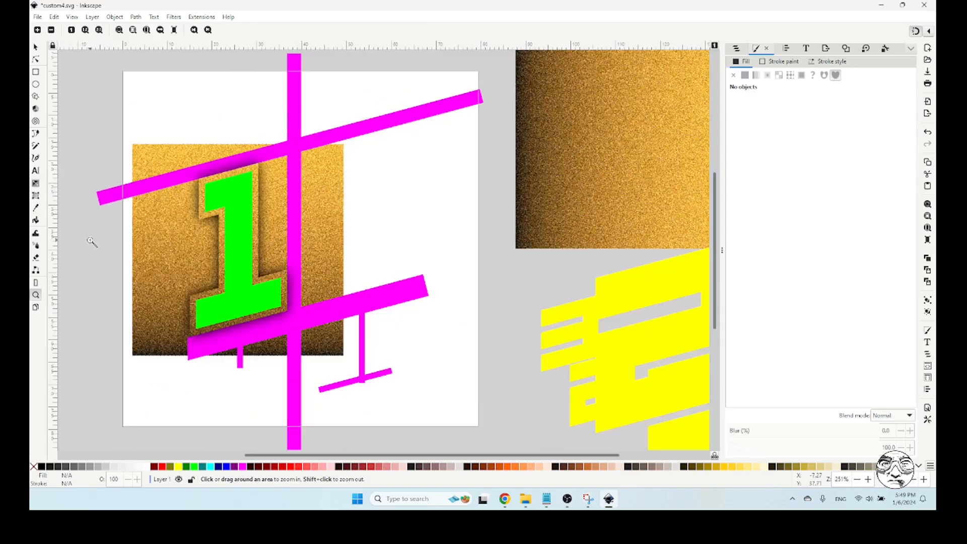
left_click(35, 47)
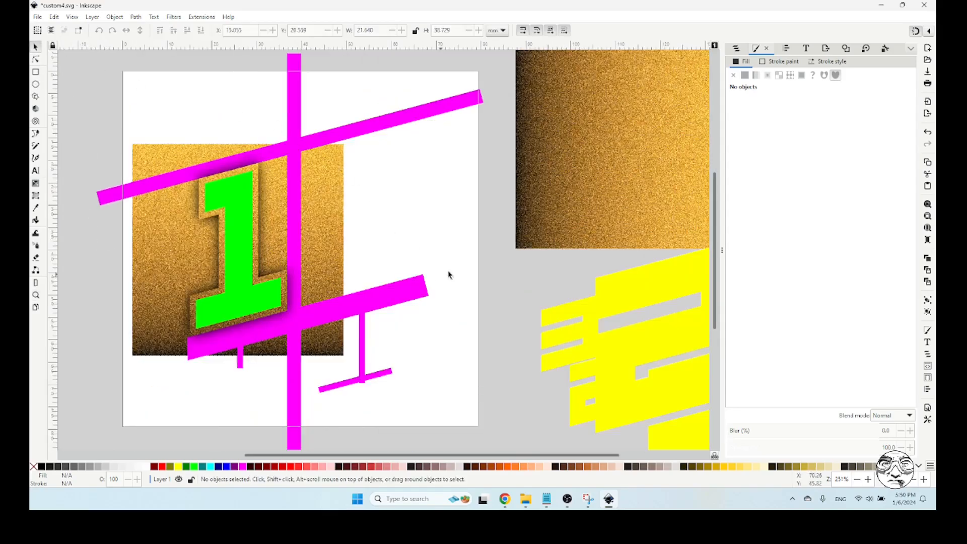
left_click(243, 200)
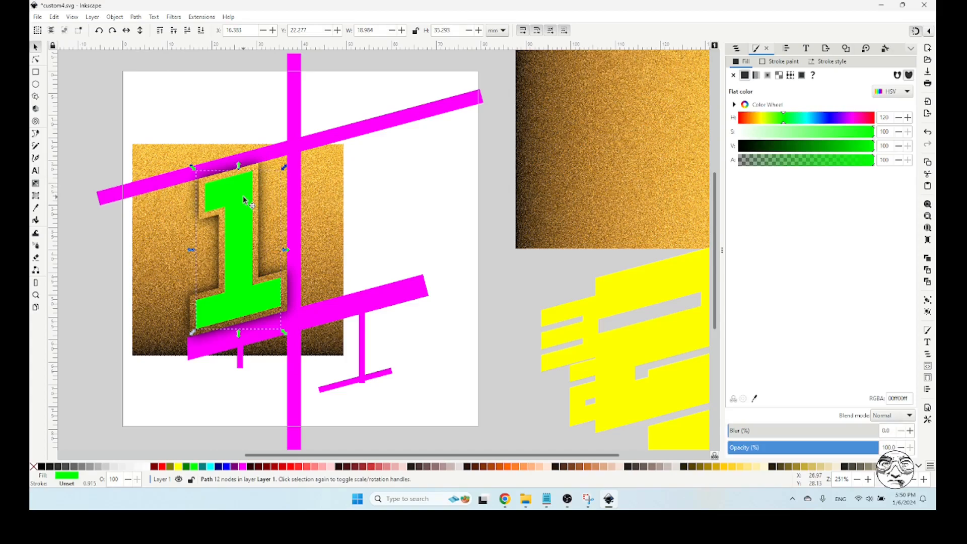
key("ctrl")
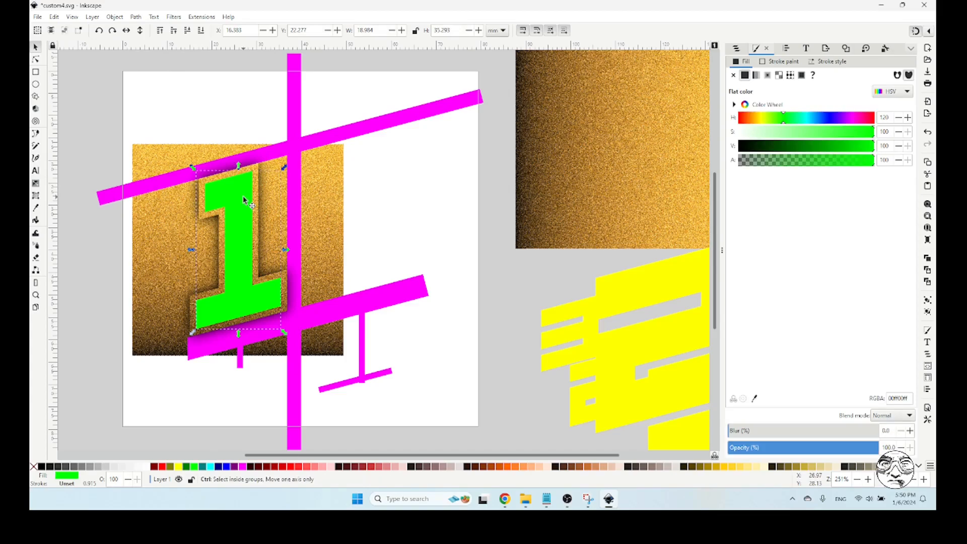
left_click_drag(244, 197, 265, 212)
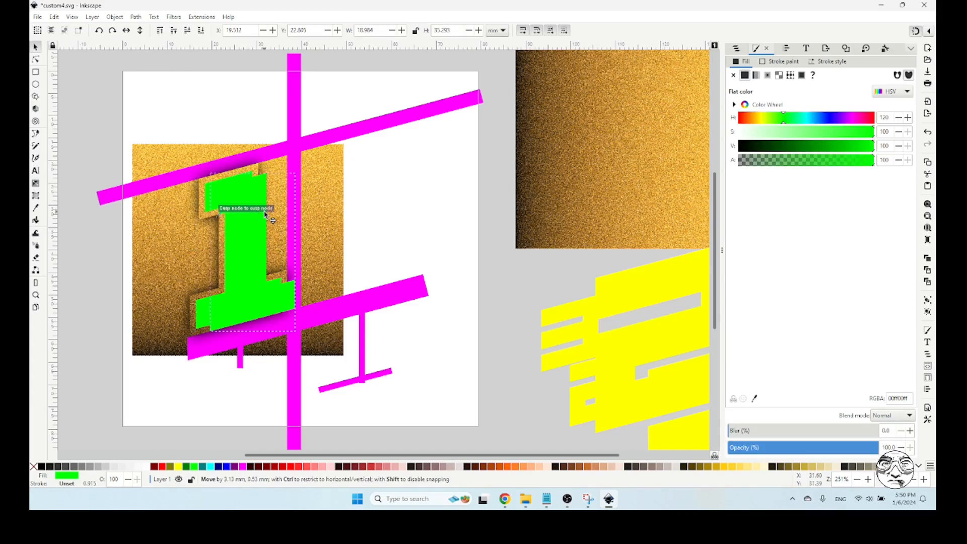
key("ctrl+z")
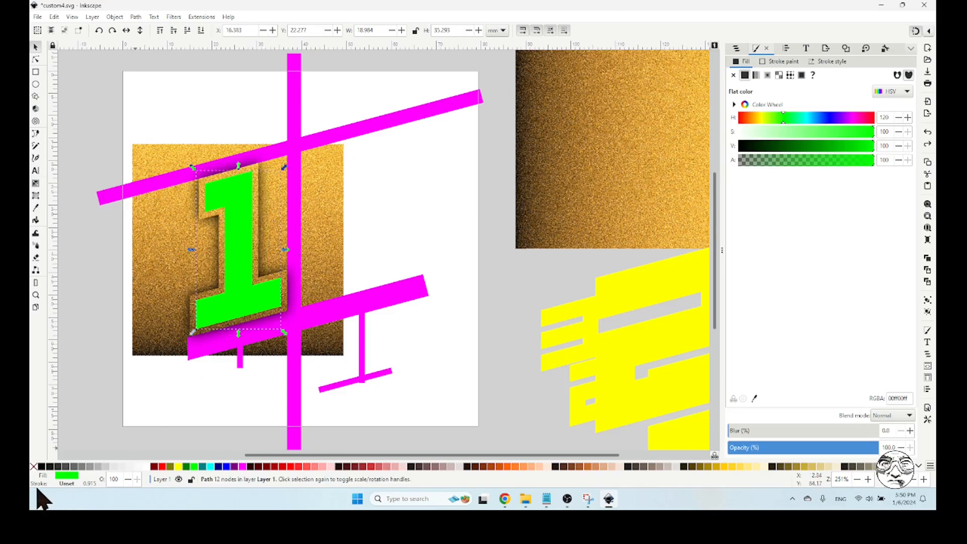
left_click(42, 468)
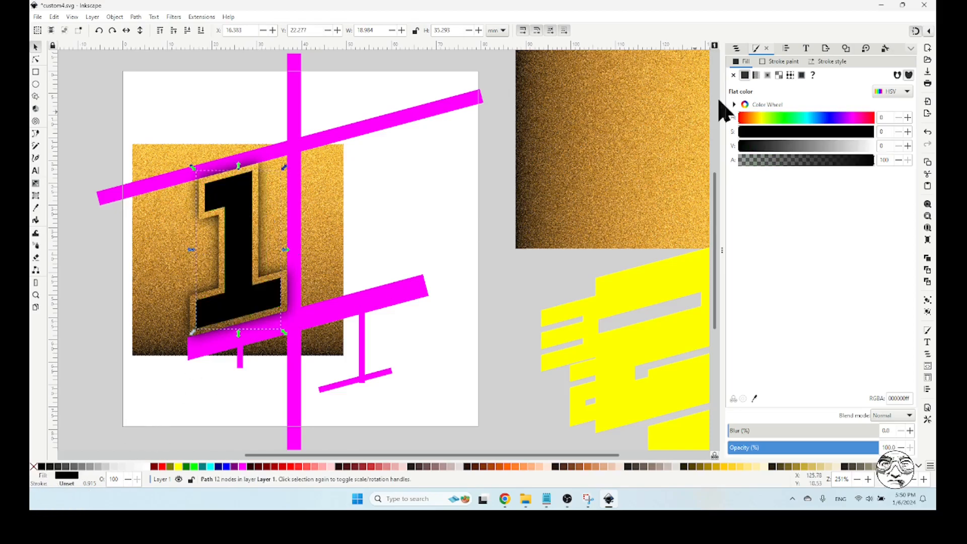
Set the small black 1's blur to 20% and lower it behind the green 1 as an inner shadow
double_click(886, 430)
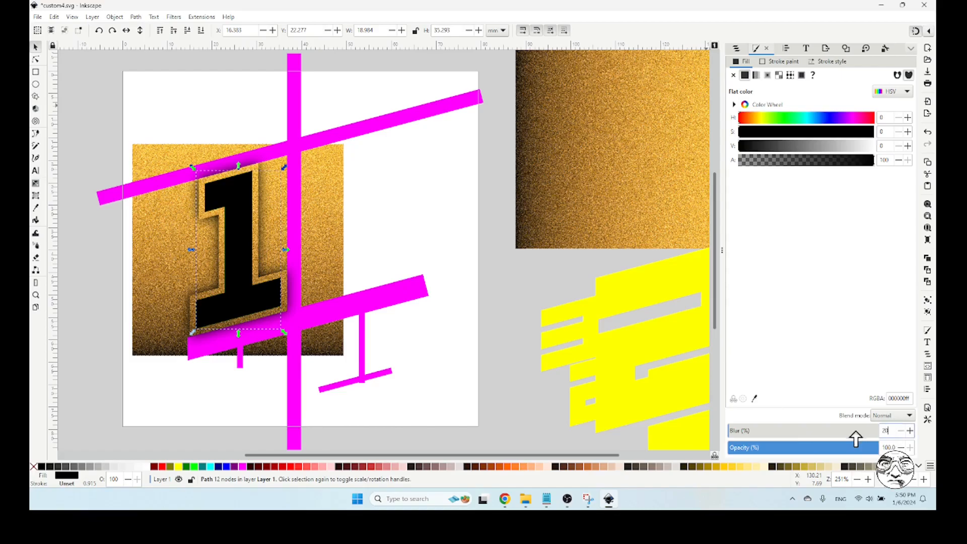
type("20")
key("Return")
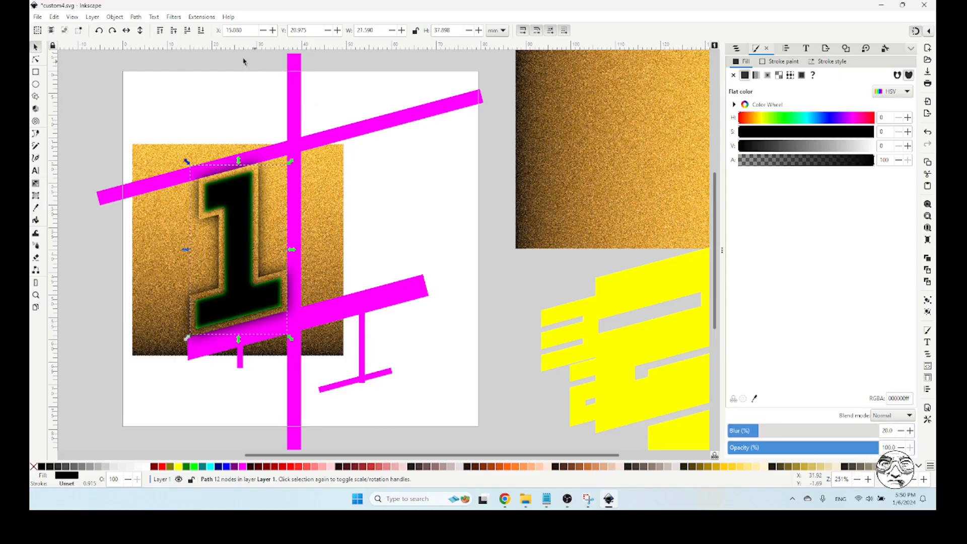
left_click(188, 30)
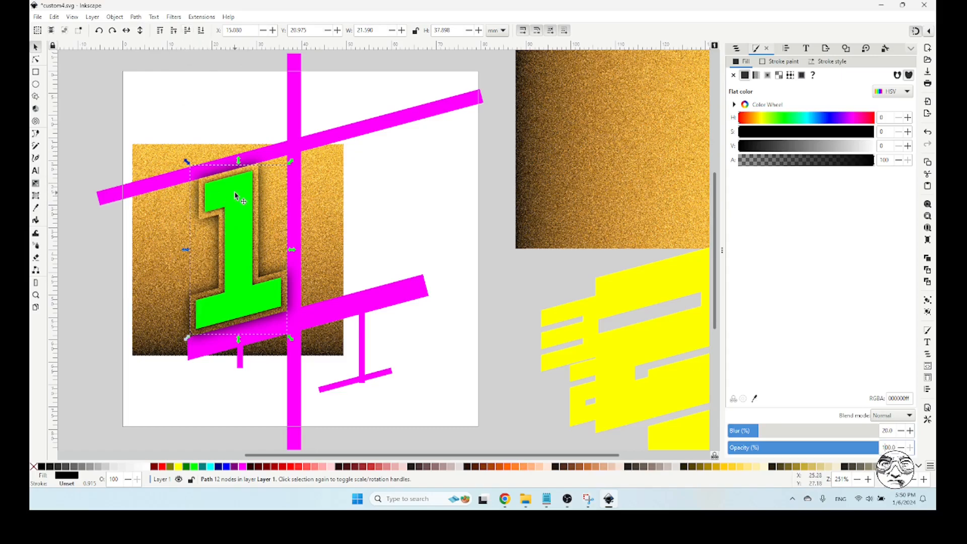
left_click(393, 194)
left_click(245, 188)
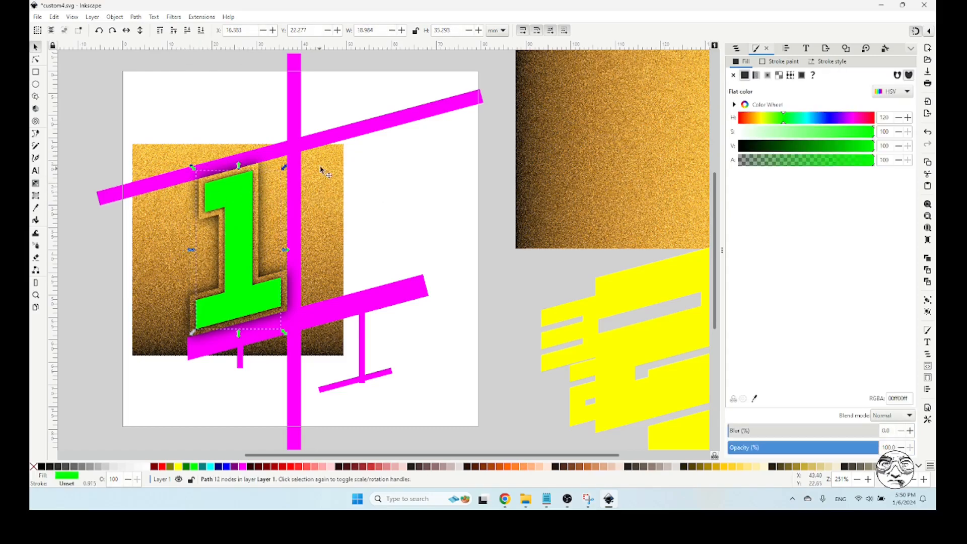
Turn the gold image behind the 1 upside down so its dark edge lies at the top
left_click(328, 176)
left_click(328, 177)
left_click_drag(140, 150, 306, 326)
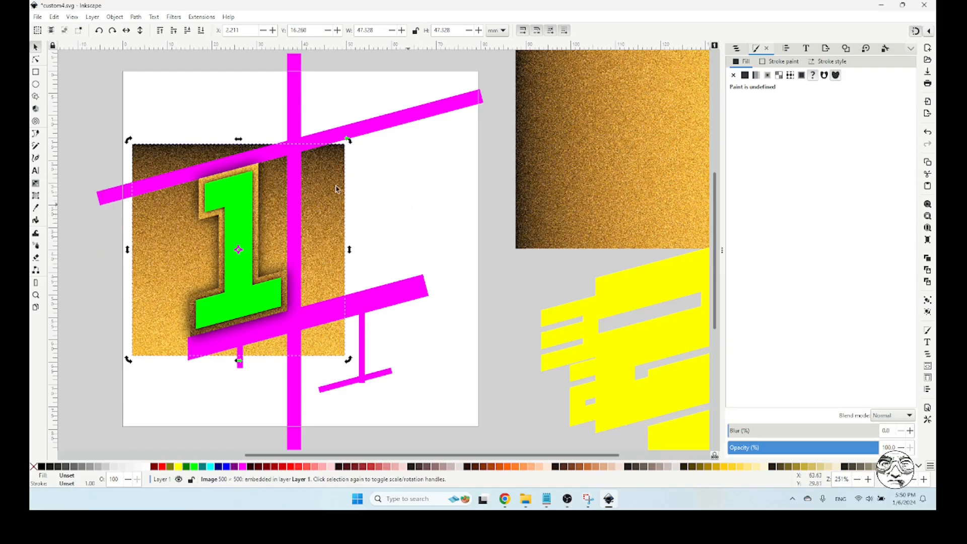
Clip the inverted gold image to the green 1's outline
left_click(247, 191)
left_click(335, 191)
left_click(234, 192, "shift")
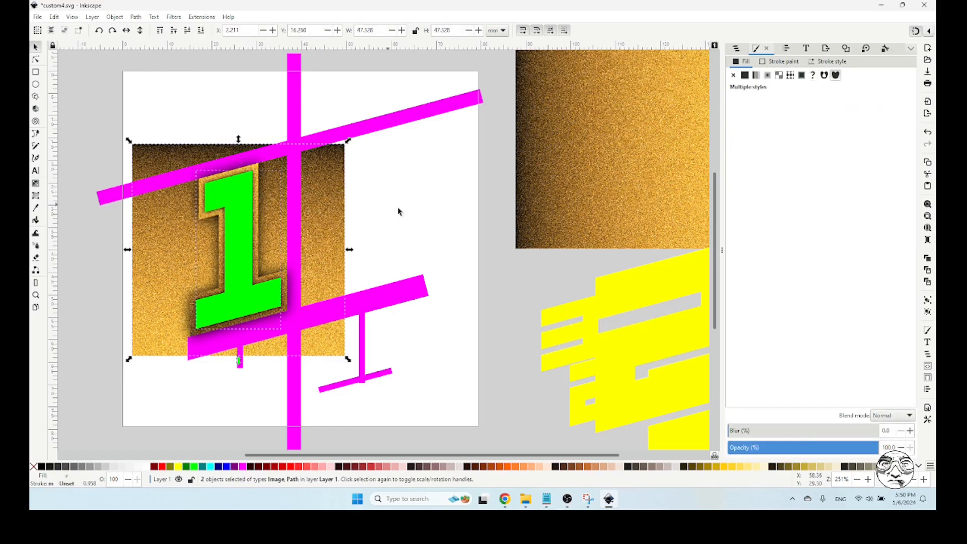
left_click(115, 16)
mouse_move(124, 141)
left_click(274, 136)
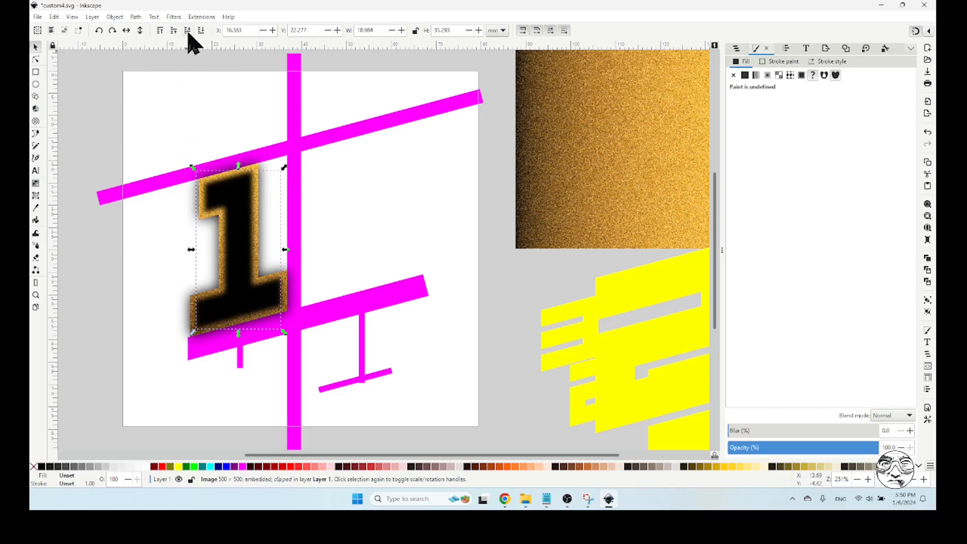
Lower the larger gold 1 and the small blurred shadow so the smaller gold 1 lies on top with its shadow directly beneath
left_click(100, 113)
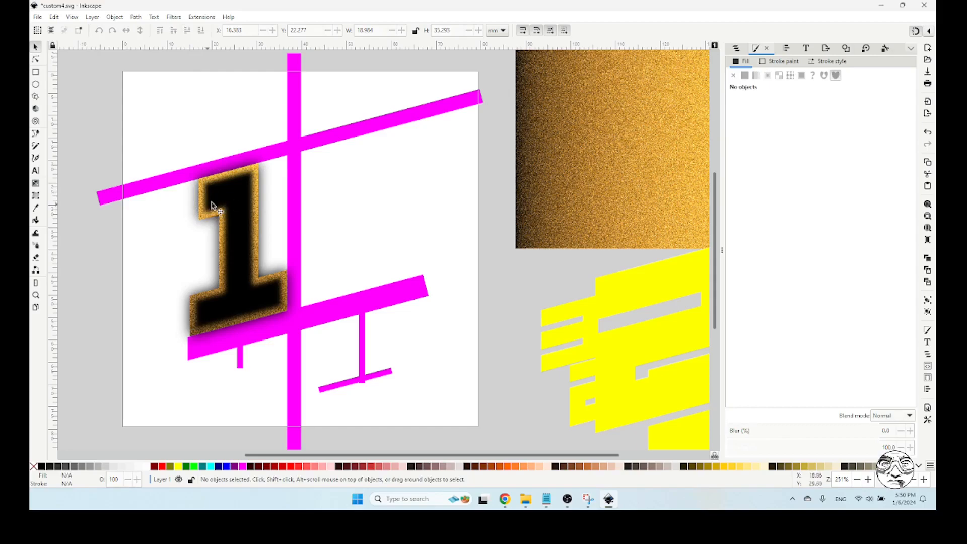
left_click(236, 194)
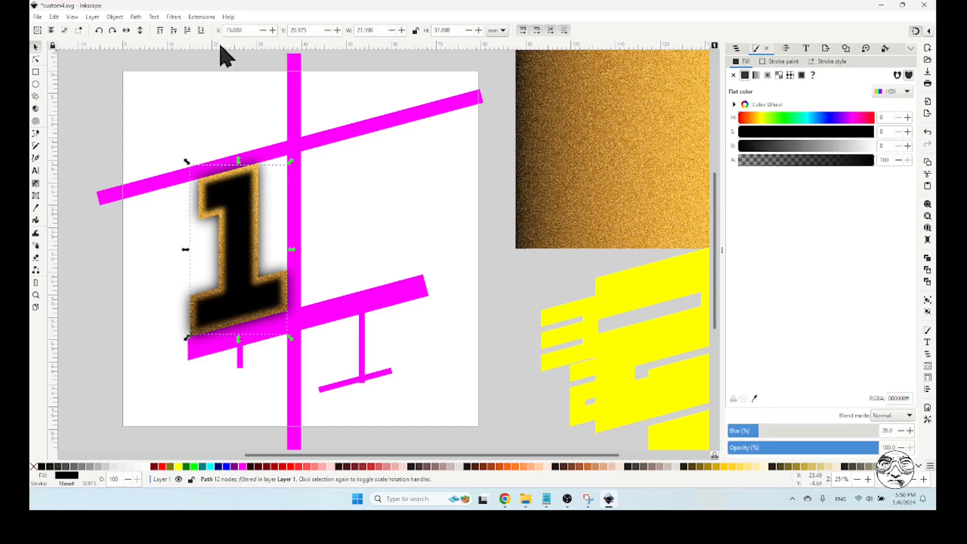
left_click(187, 31)
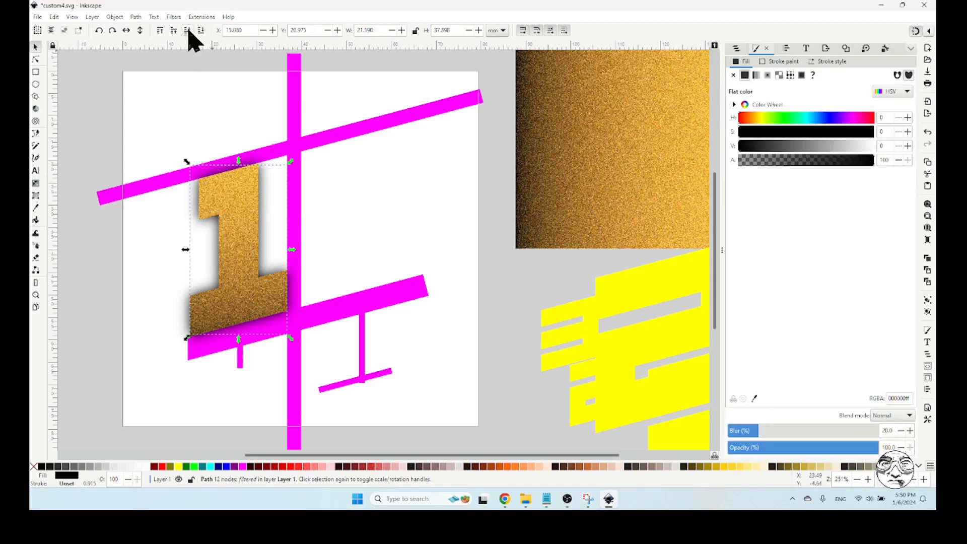
left_click(228, 211)
left_click(187, 31)
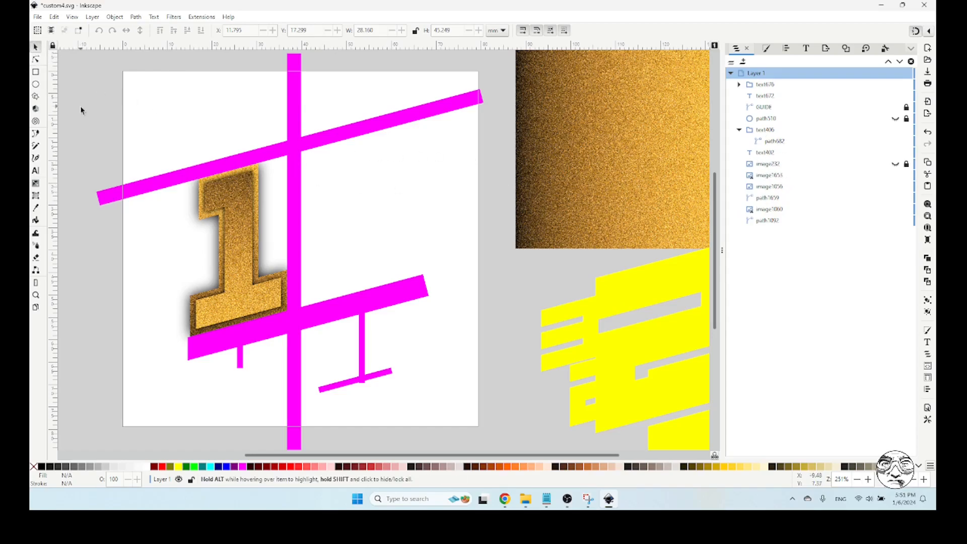
Group the two clipped gold digits and the two blurred shadows of the 1
left_click_drag(75, 79, 385, 428)
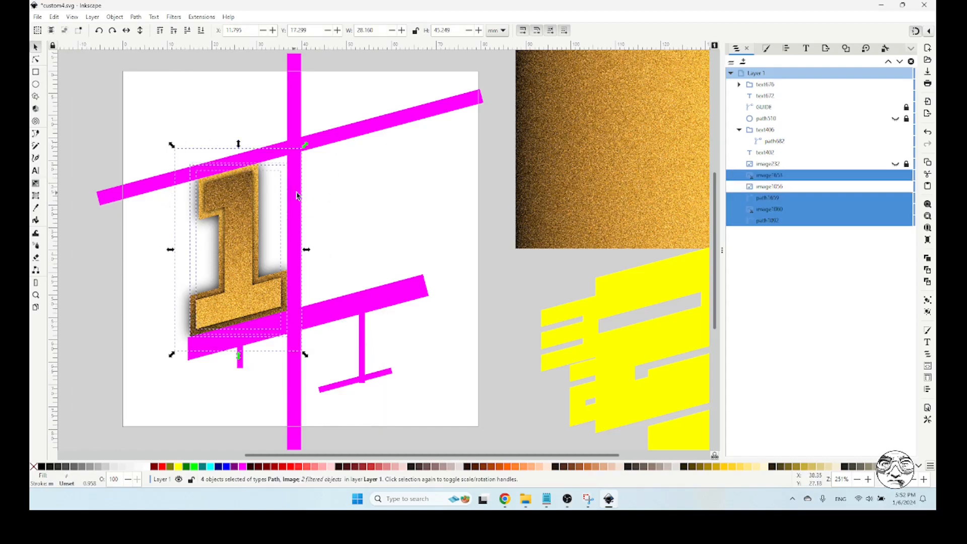
left_click(115, 17)
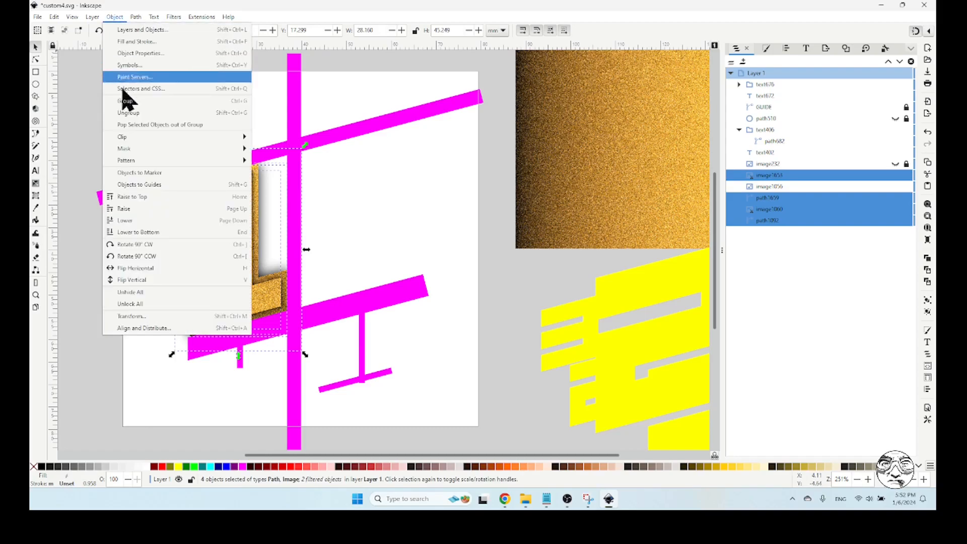
left_click(125, 101)
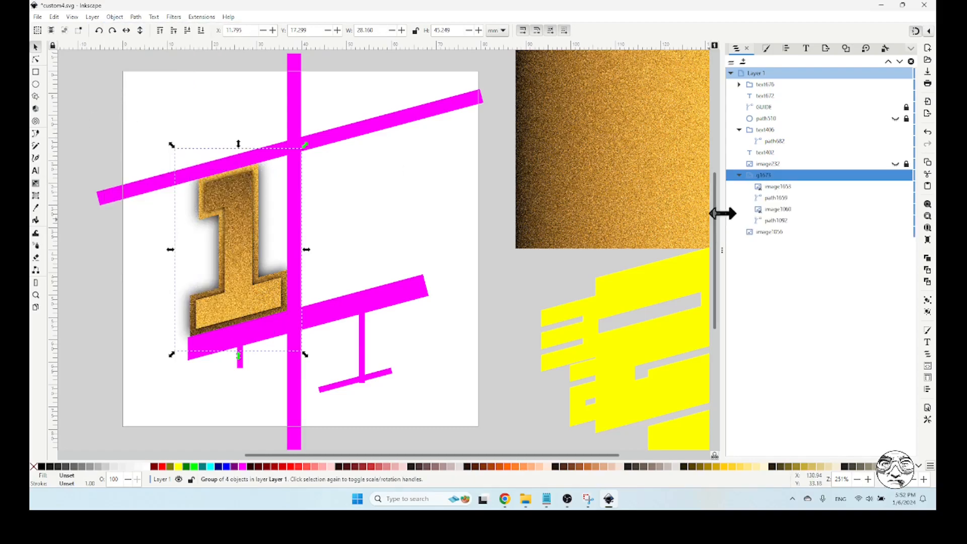
Set the grouped digit's object ID to hours1
right_click(770, 176)
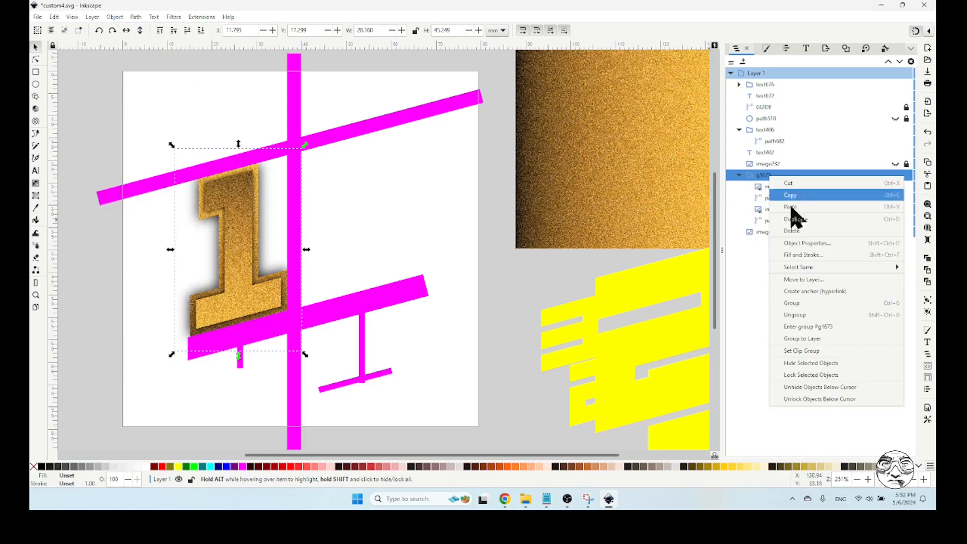
left_click(802, 245)
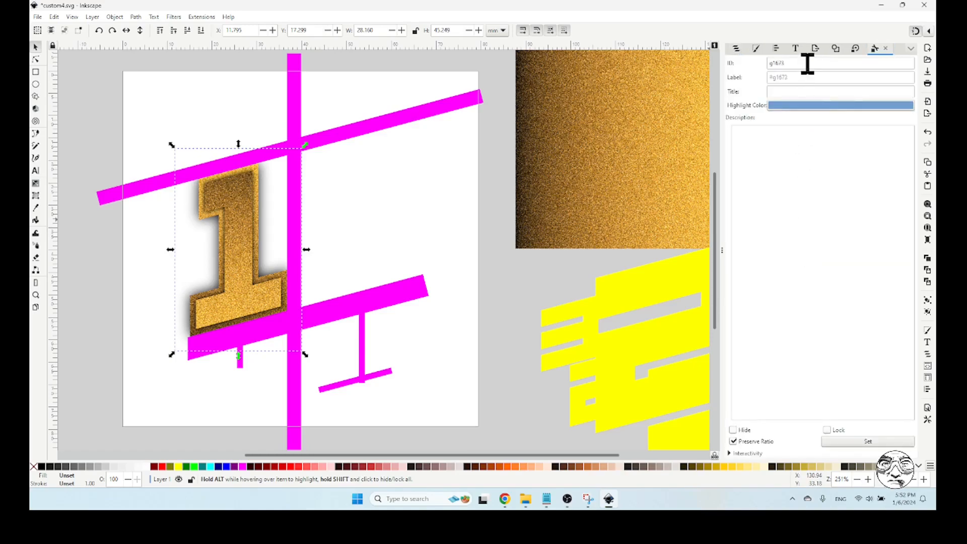
left_click_drag(804, 62, 754, 71)
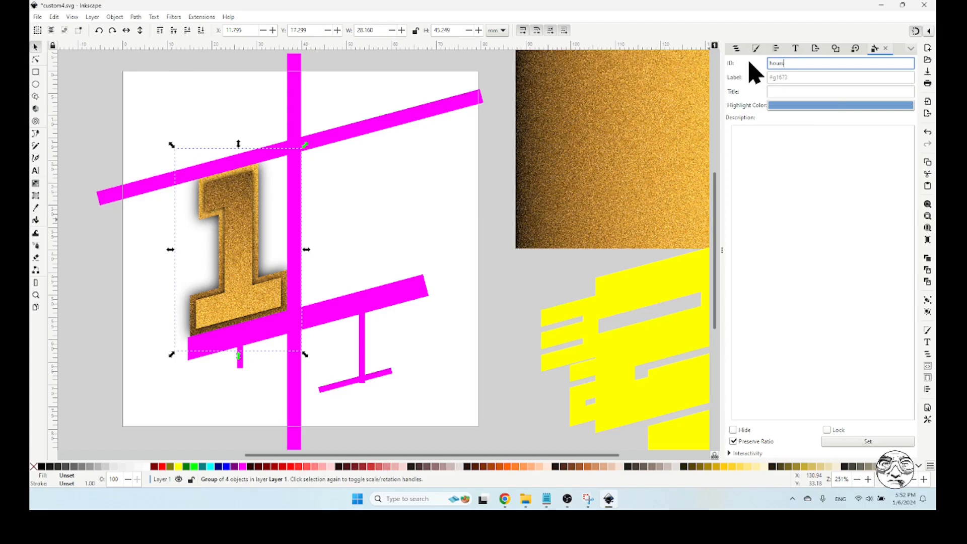
left_click(882, 444)
left_click(736, 49)
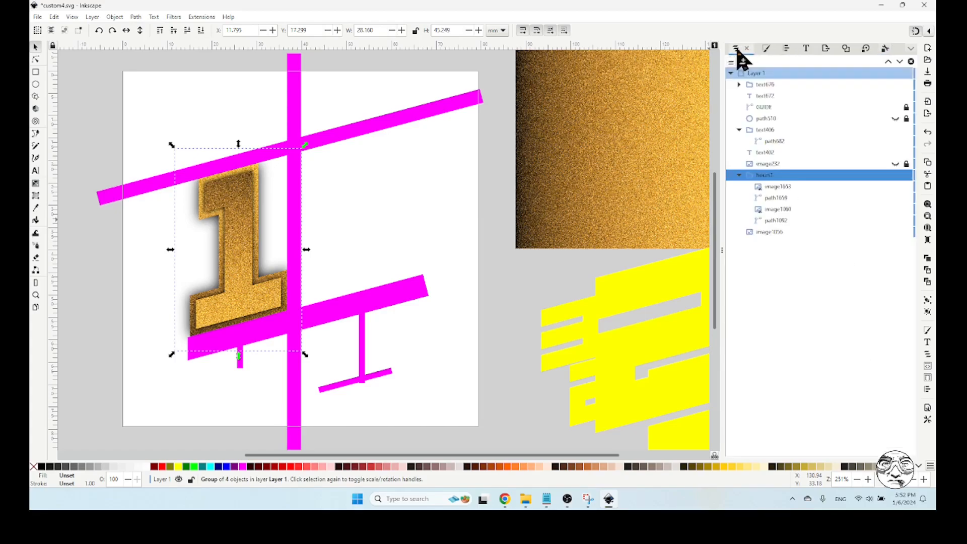
Hide the GUIDE object and open the document's export settings
left_click(104, 109)
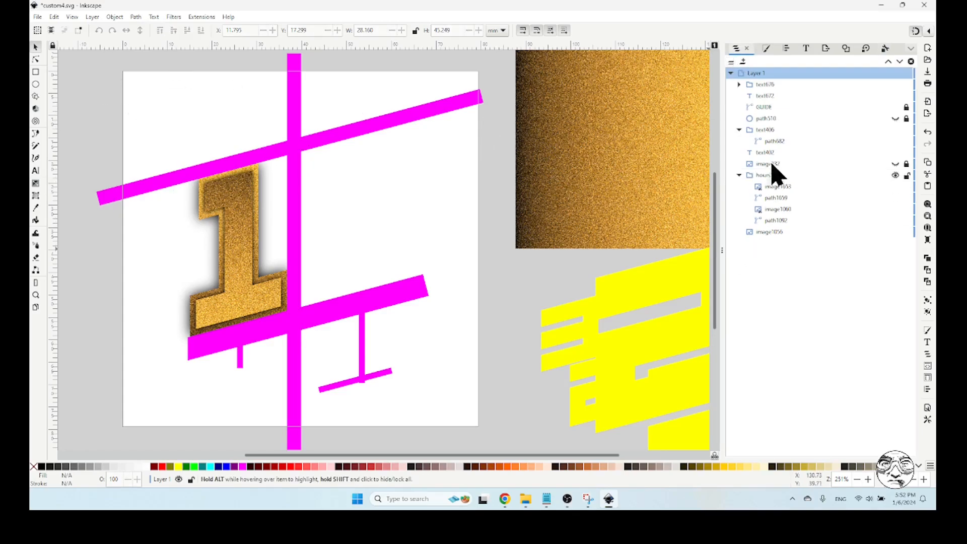
left_click(896, 107)
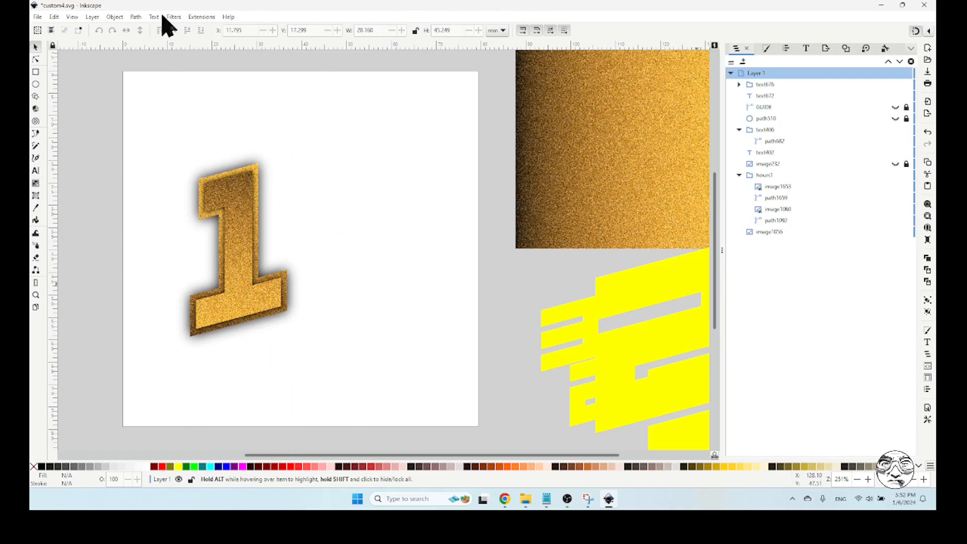
left_click(38, 18)
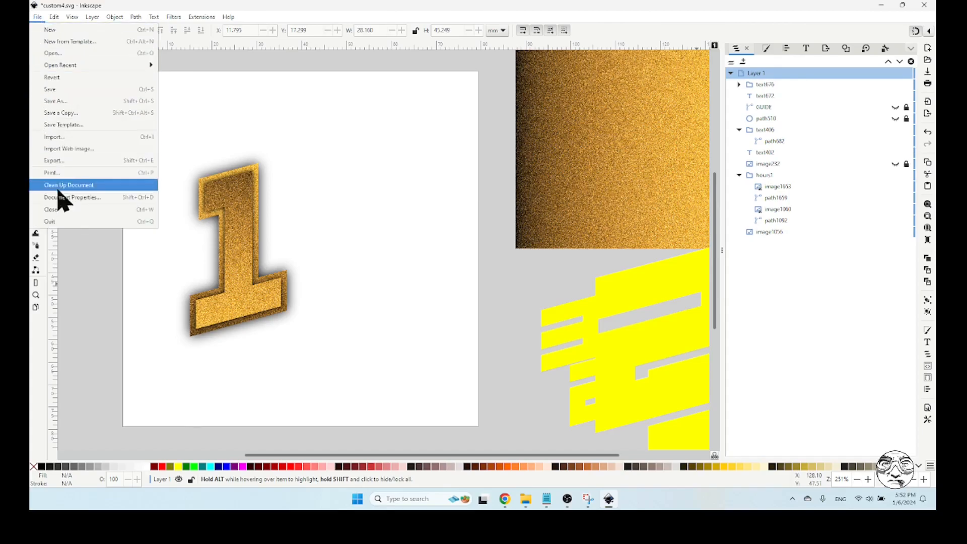
left_click(60, 161)
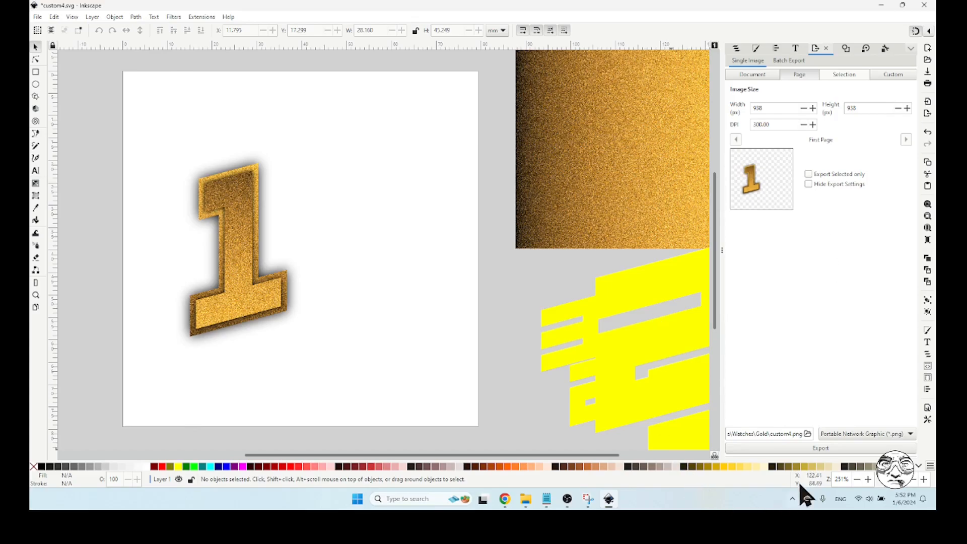
Export the page with the gold 1 as YTh1x.png into My Drive/Watches/Gold, replacing the existing file and keeping the default PNG options
left_click(808, 434)
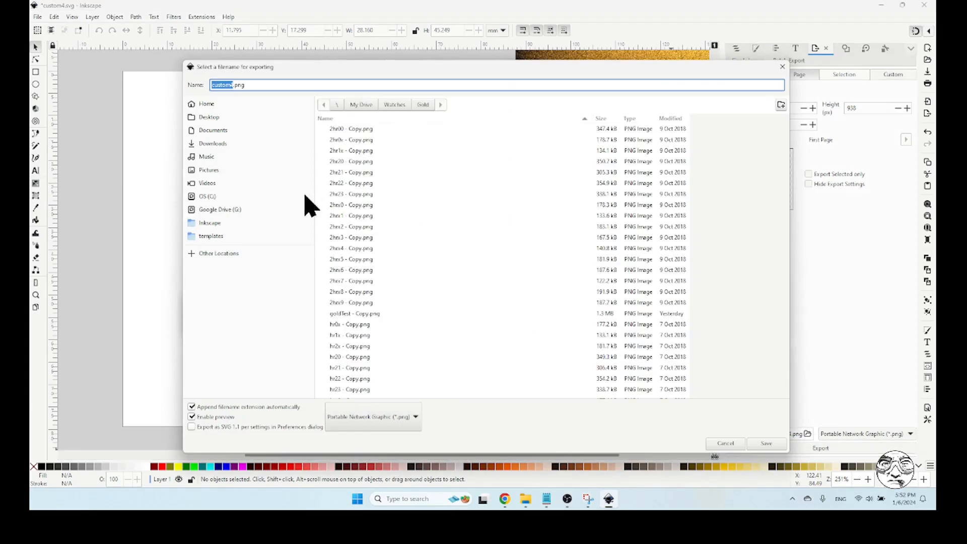
left_click(227, 210)
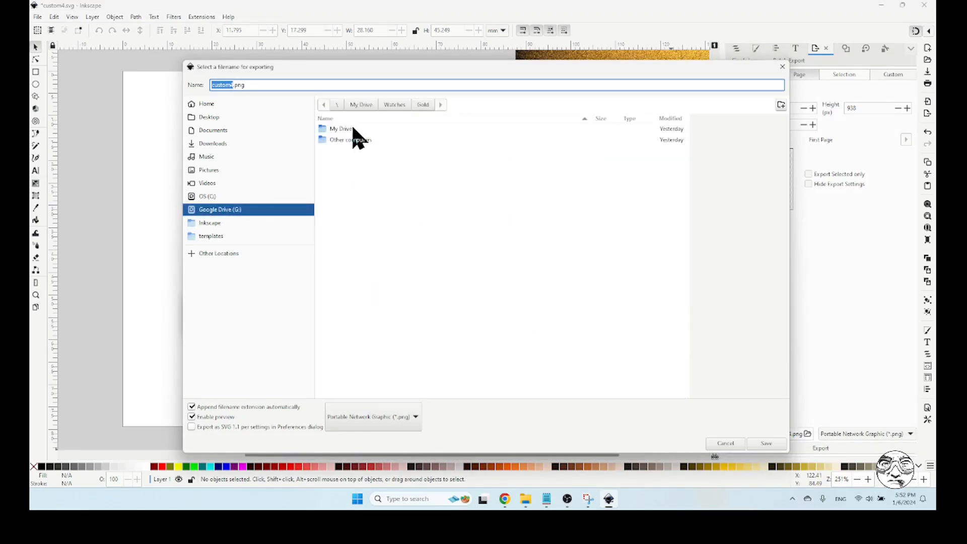
double_click(354, 129)
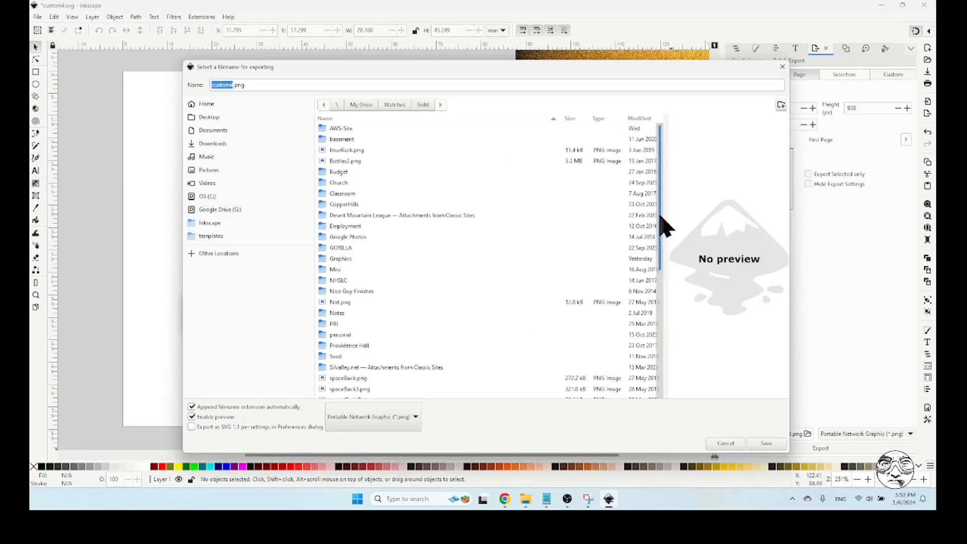
left_click_drag(660, 214, 652, 388)
double_click(348, 378)
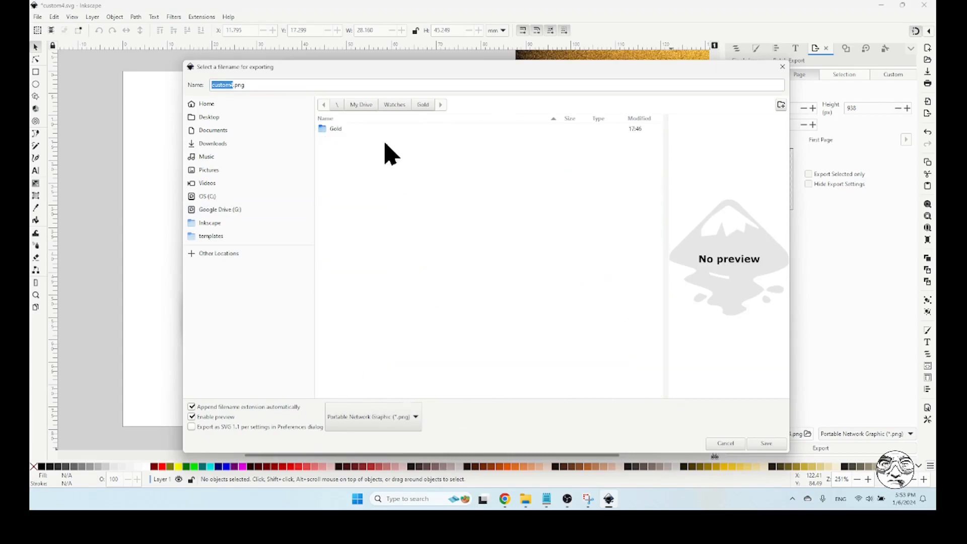
double_click(341, 130)
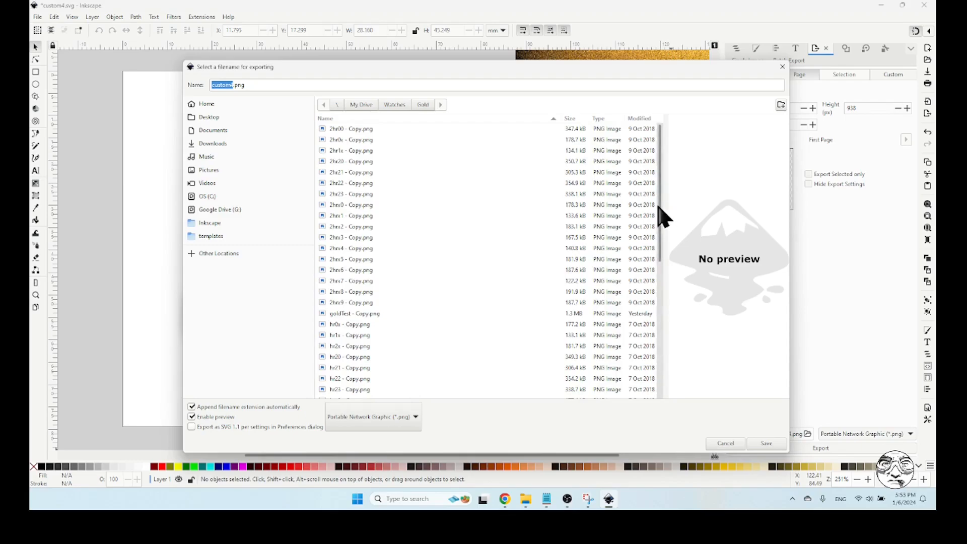
left_click_drag(661, 245, 661, 388)
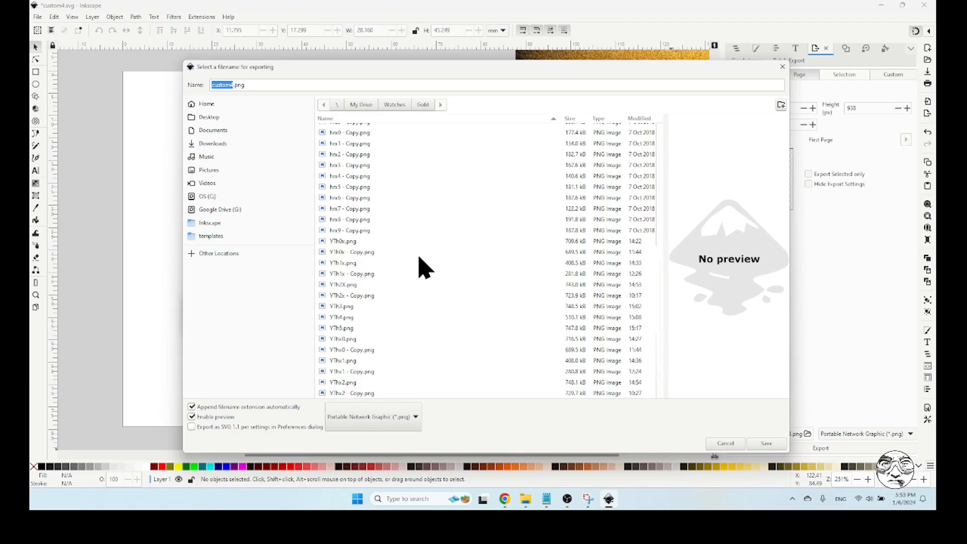
left_click(352, 263)
left_click(759, 444)
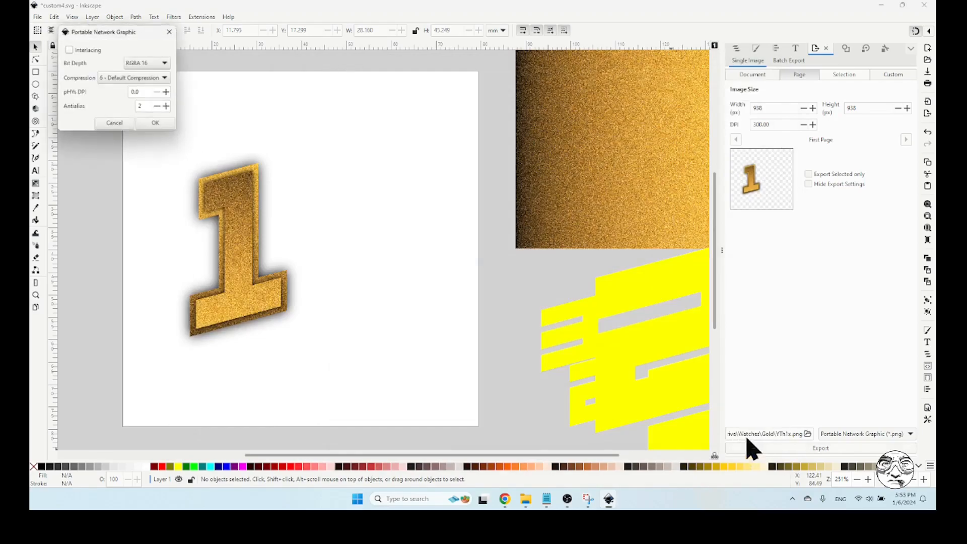
left_click(159, 125)
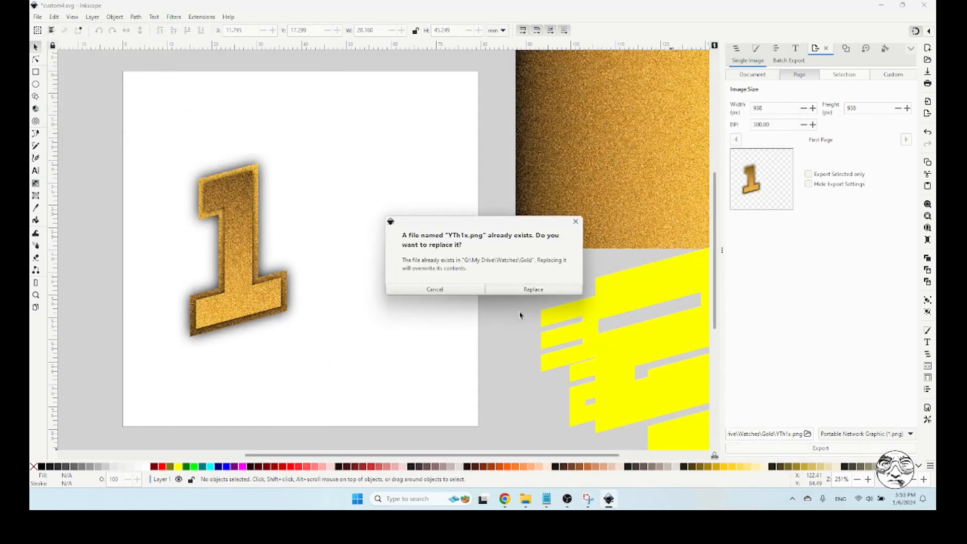
left_click(520, 290)
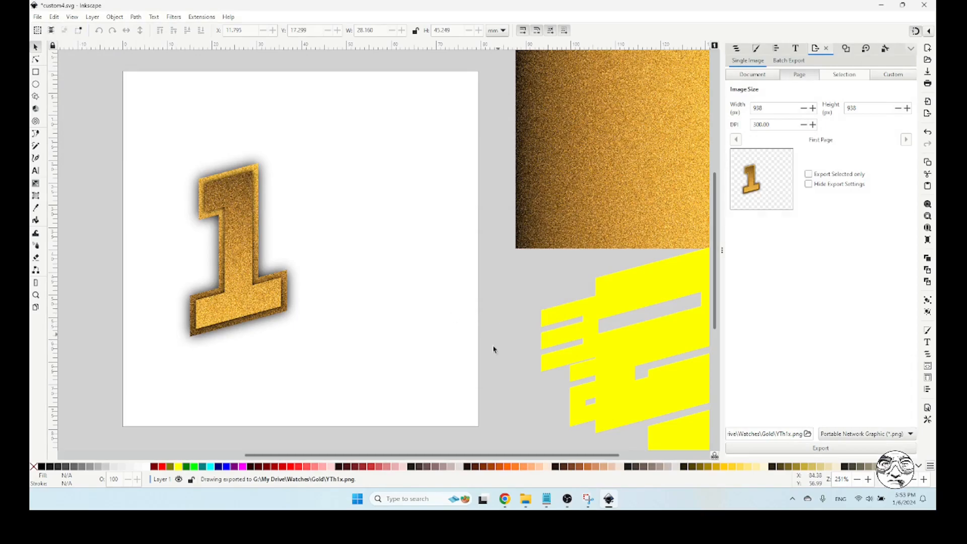
Switch to Facer Creator in the browser and start a new blank WearOS / Tizen watch face design
left_click(505, 499)
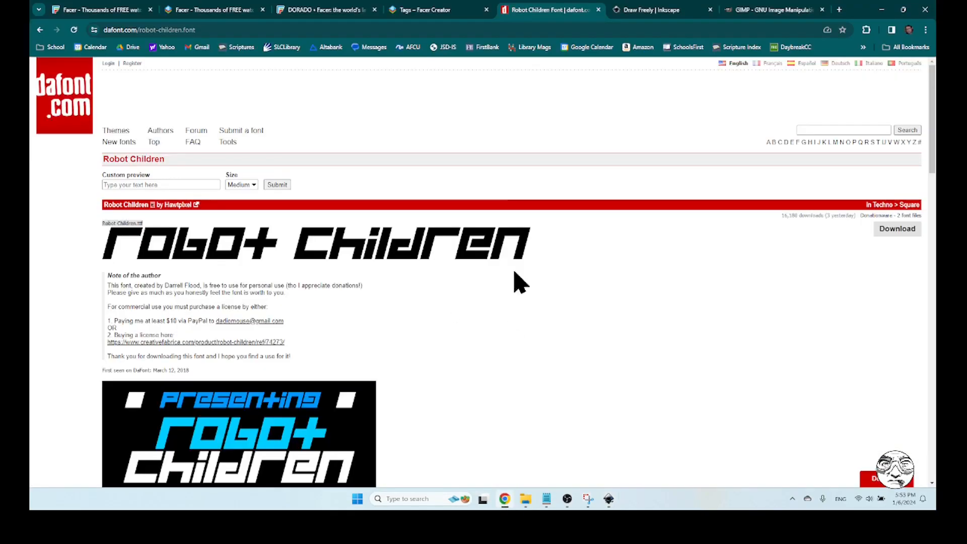
left_click(446, 11)
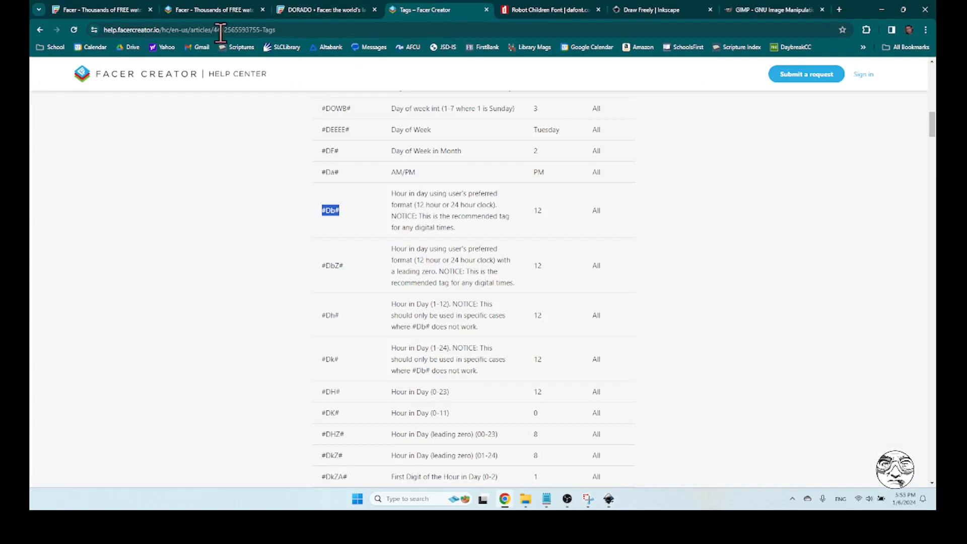
left_click(188, 11)
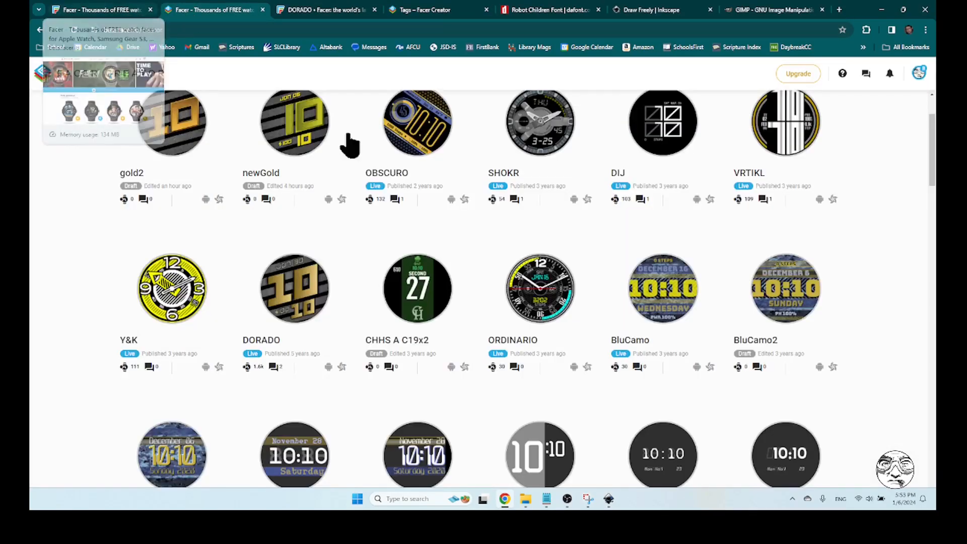
scroll(915, 266, "up", 2)
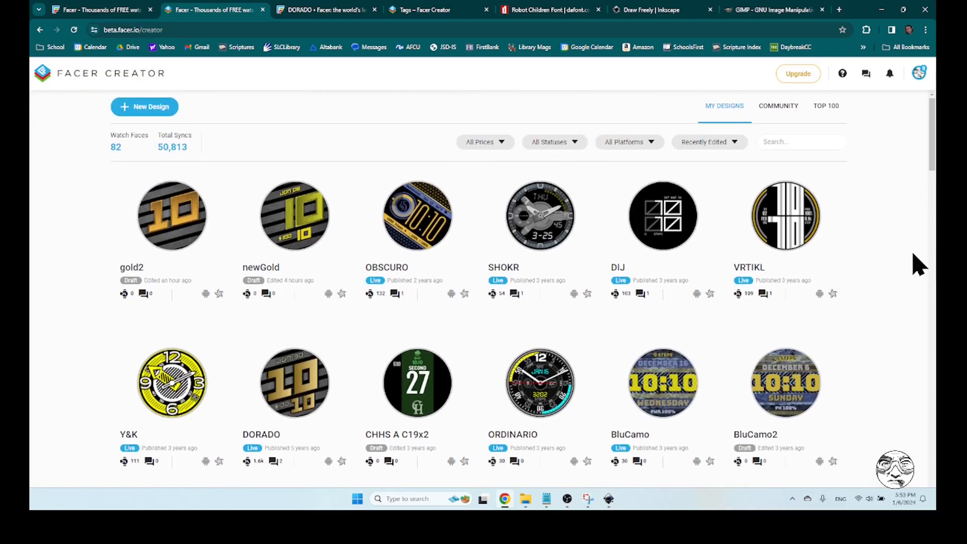
left_click(120, 14)
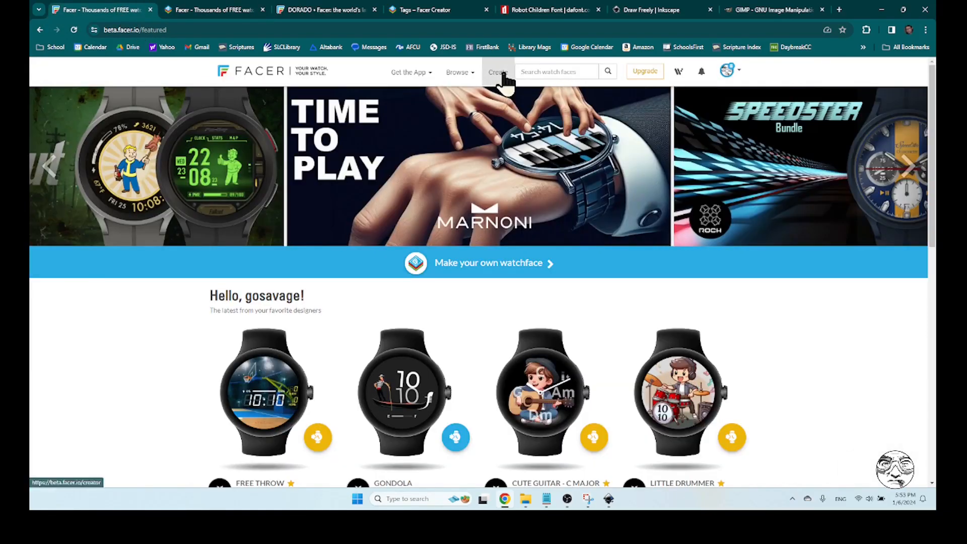
left_click(203, 16)
left_click(147, 106)
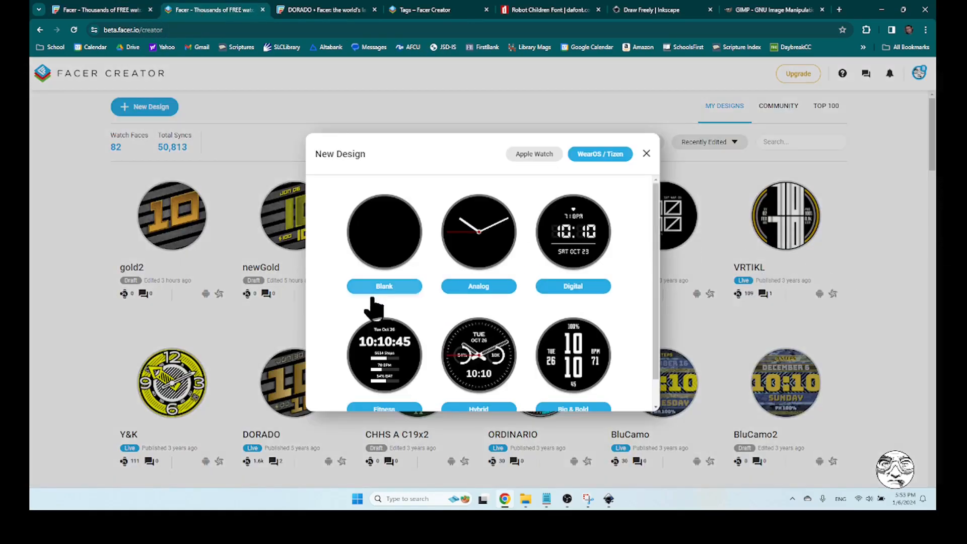
left_click(384, 247)
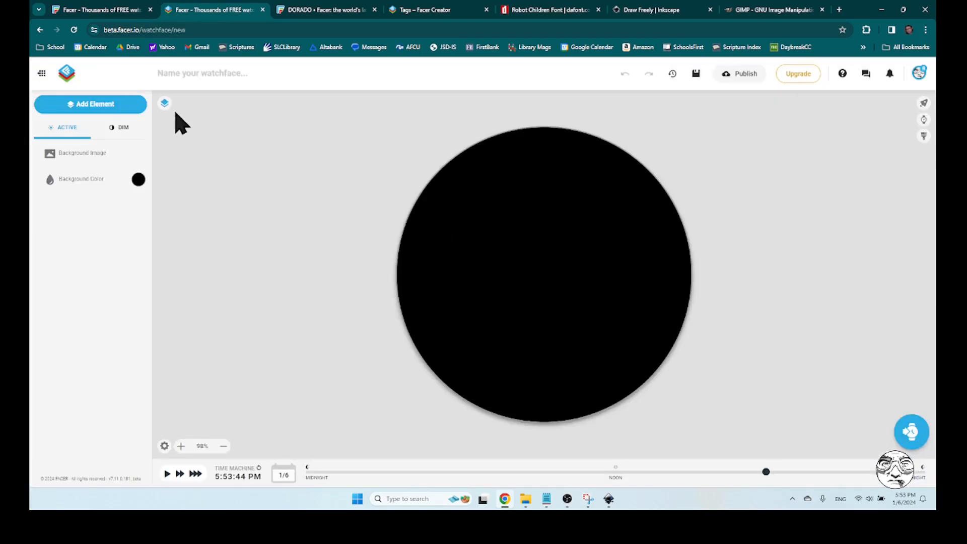
Add an image element using the striped background 2back.png from the My Drive/toShare/Gold folder
left_click(91, 105)
left_click(65, 150)
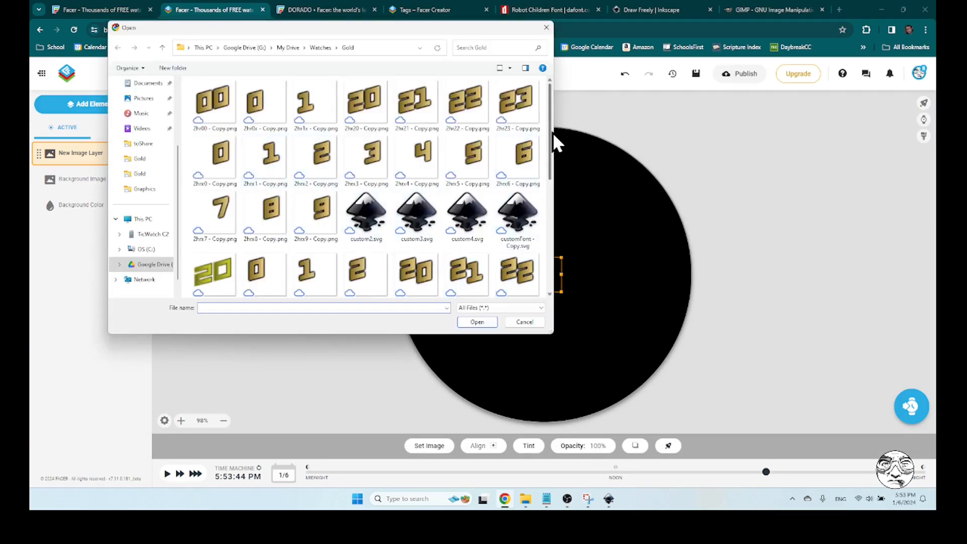
left_click_drag(551, 134, 551, 100)
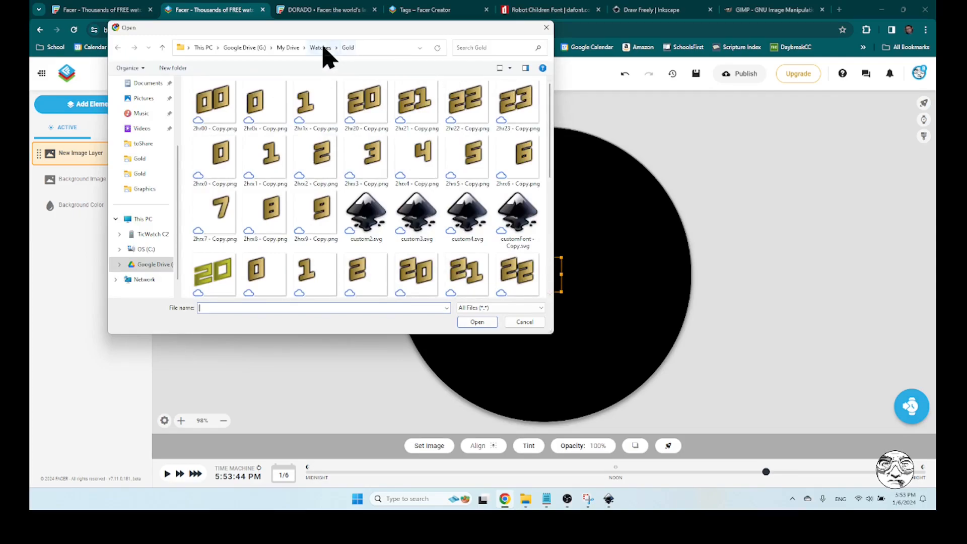
left_click(288, 48)
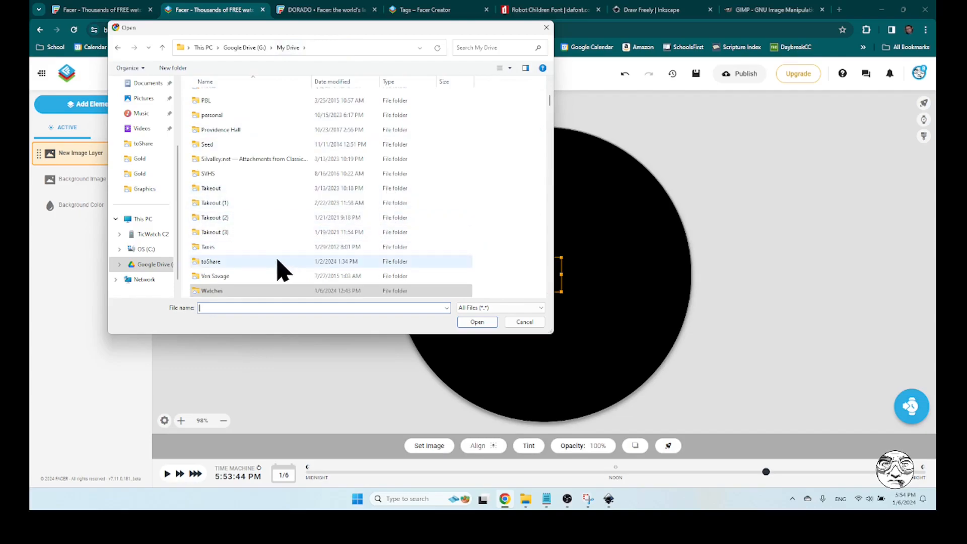
left_click(253, 262)
double_click(253, 262)
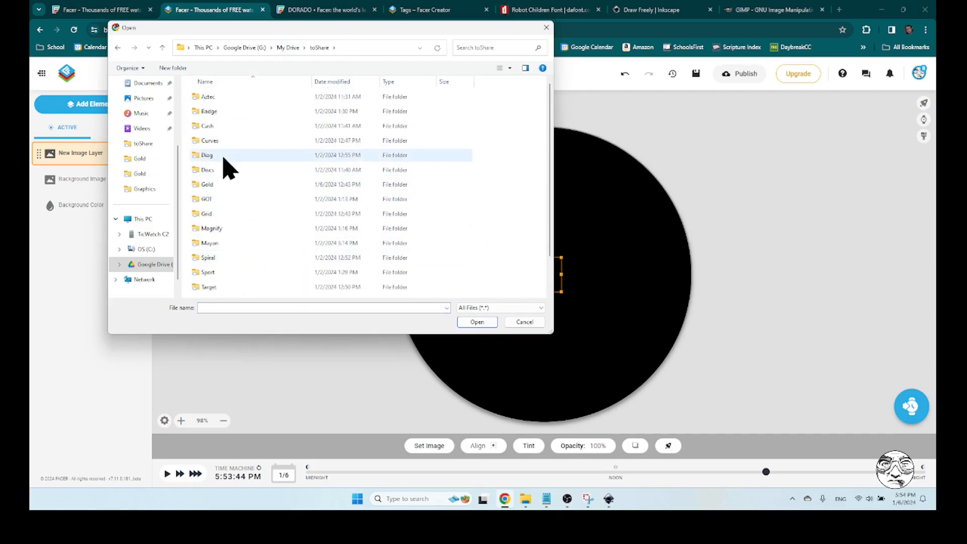
double_click(225, 190)
left_click(221, 125)
left_click(478, 323)
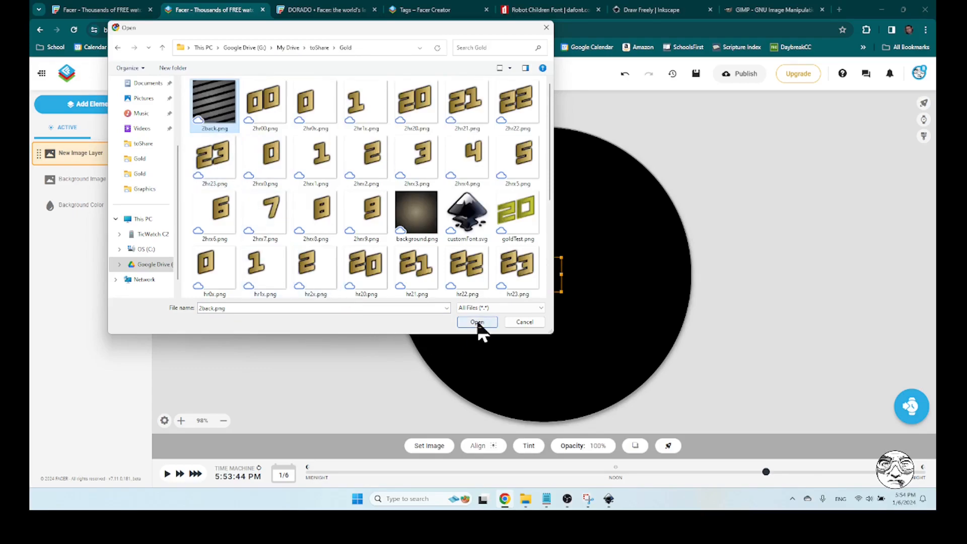
left_click(828, 269)
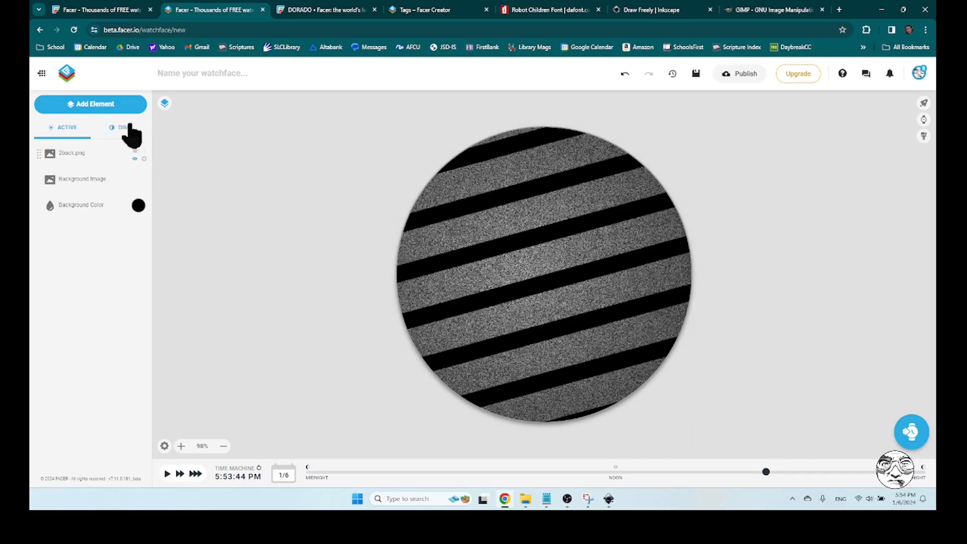
Add a second image element using the exported digit YTh1x.png from the My Drive/Watches/Gold folder
left_click(95, 106)
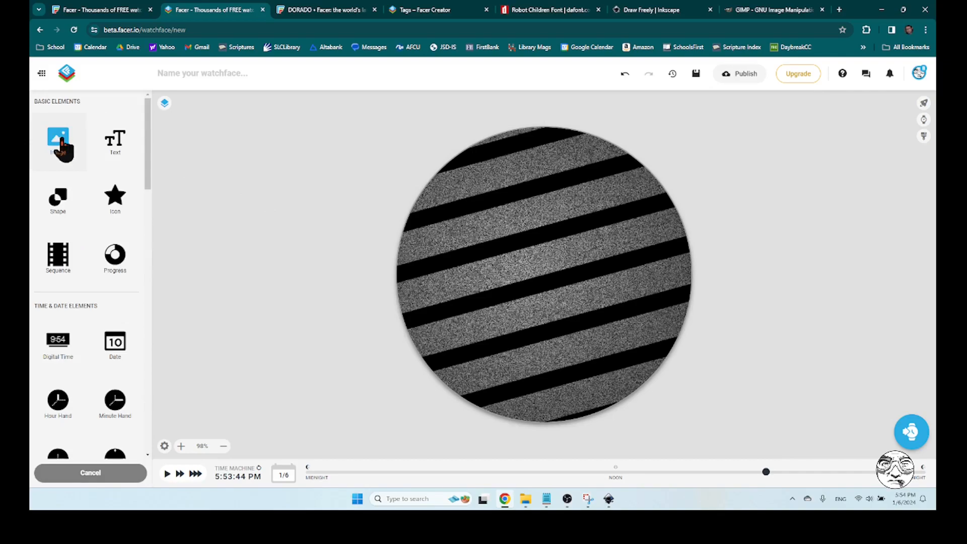
left_click(59, 143)
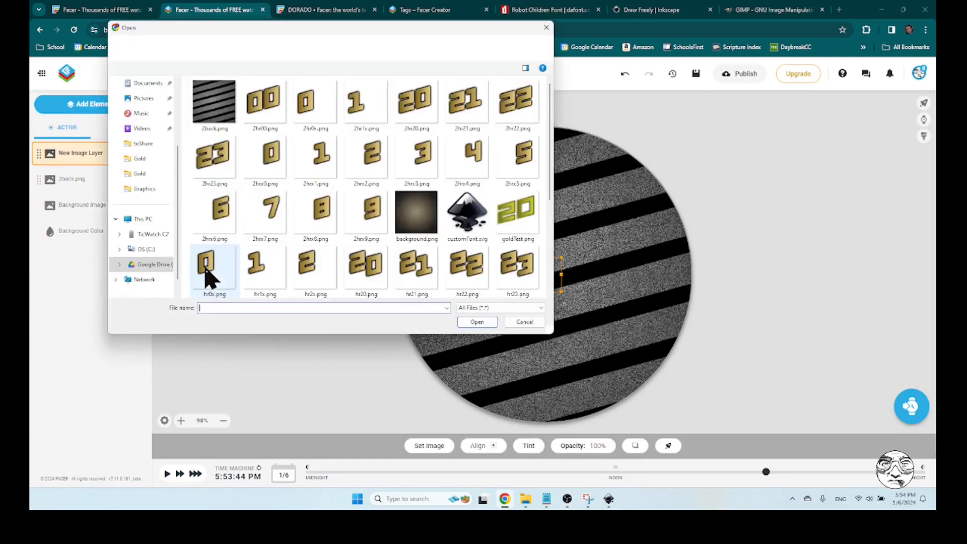
left_click_drag(553, 133, 549, 229)
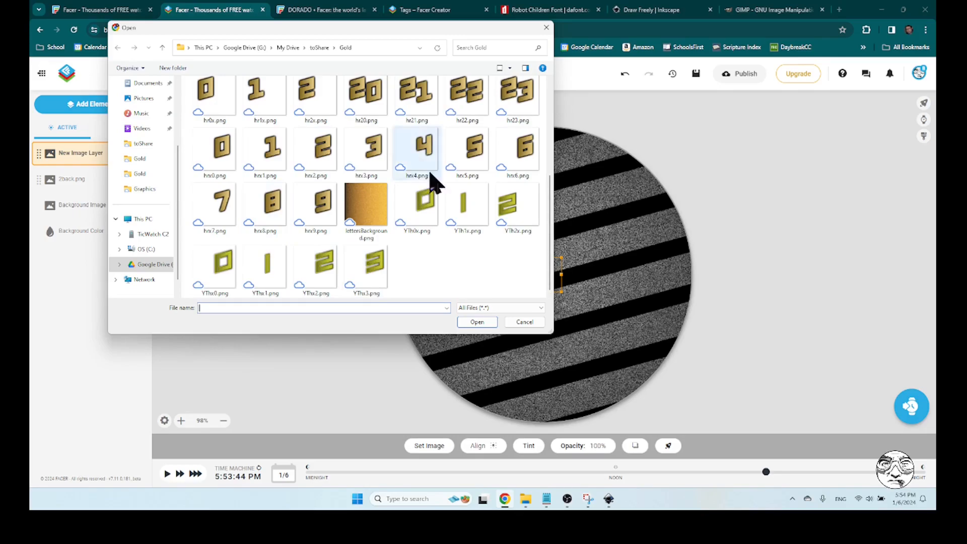
left_click(291, 48)
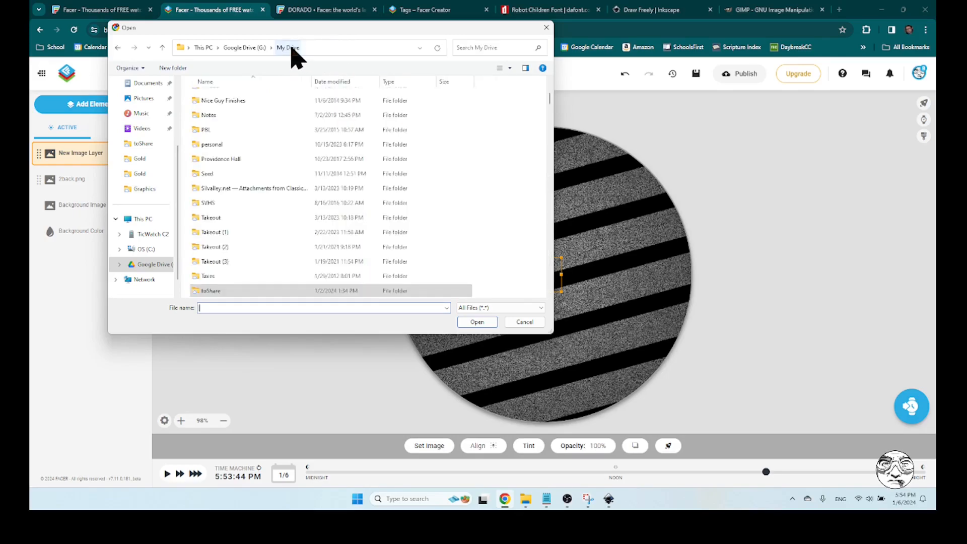
left_click_drag(550, 99, 553, 308)
scroll(272, 250, "down", 1)
scroll(271, 245, "up", 12)
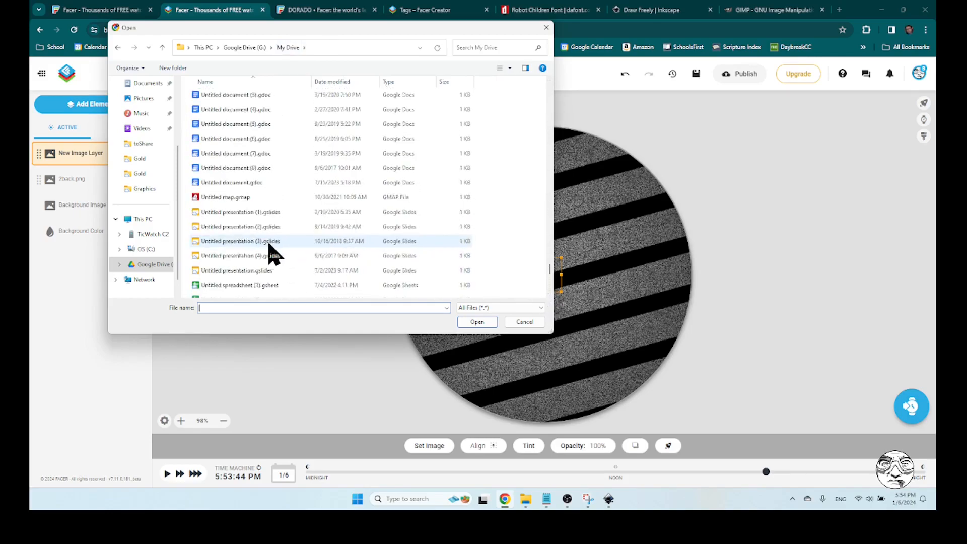
scroll(271, 251, "up", 12)
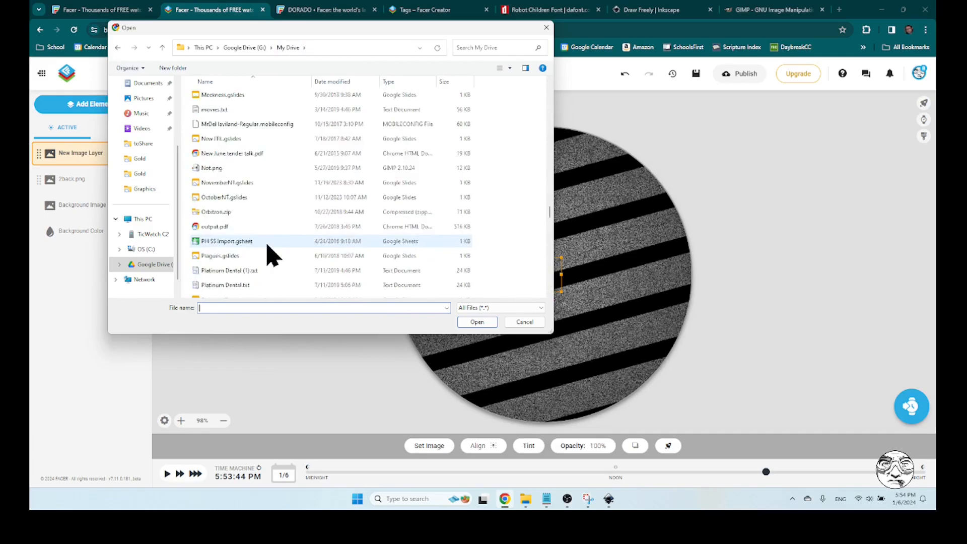
scroll(267, 246, "up", 10)
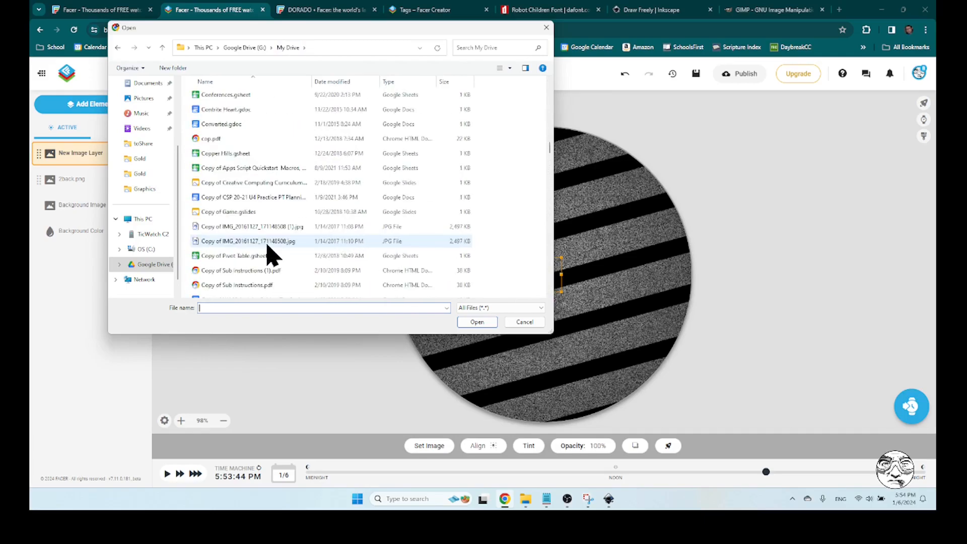
scroll(266, 252, "down", 2)
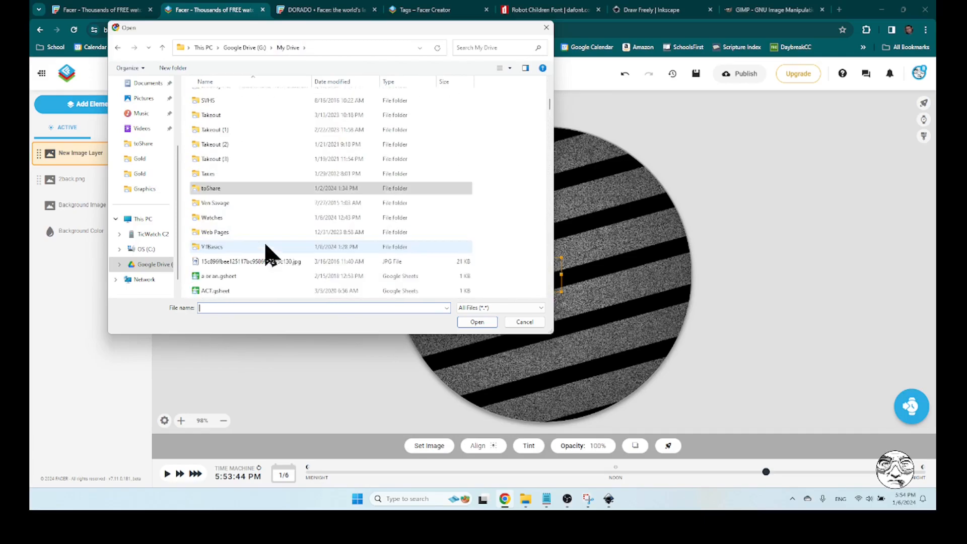
double_click(232, 217)
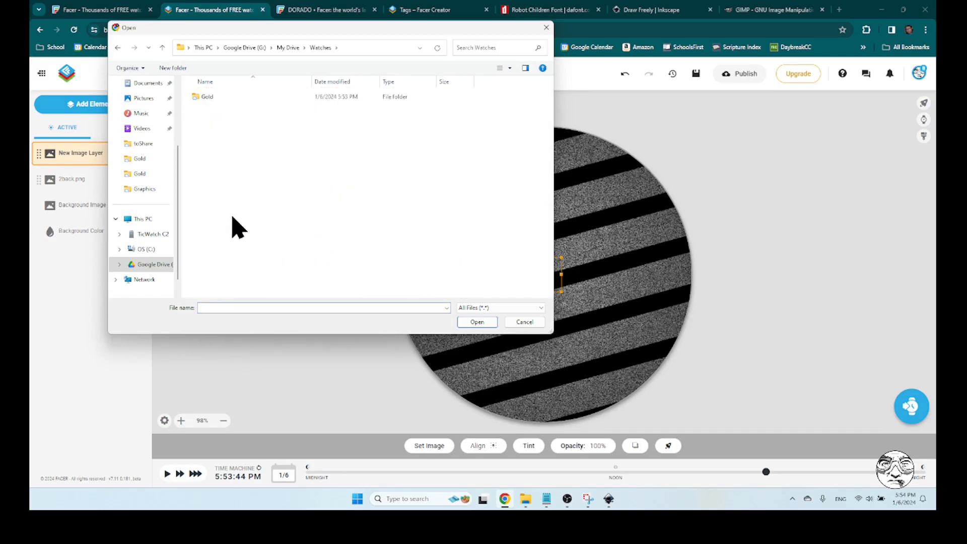
double_click(218, 95)
left_click_drag(551, 129, 550, 276)
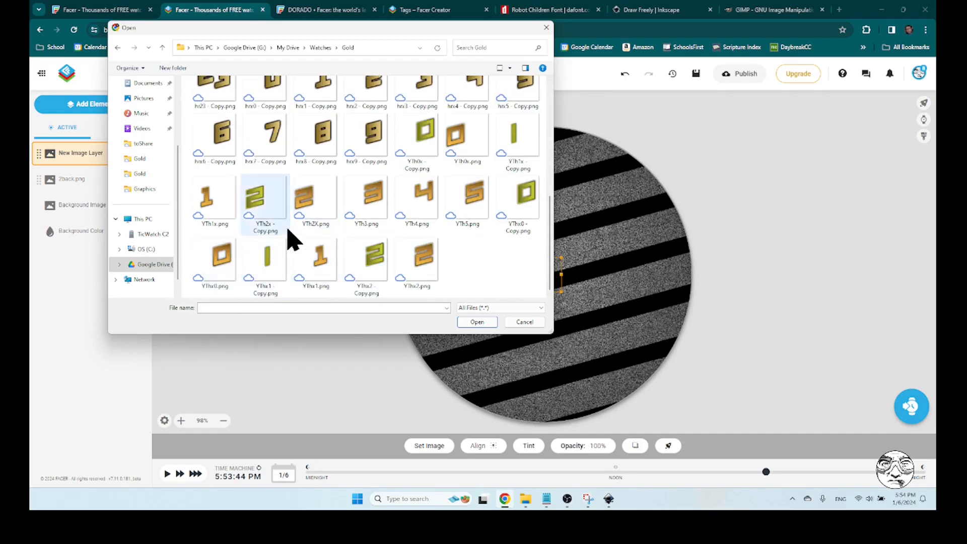
left_click(213, 205)
left_click(485, 325)
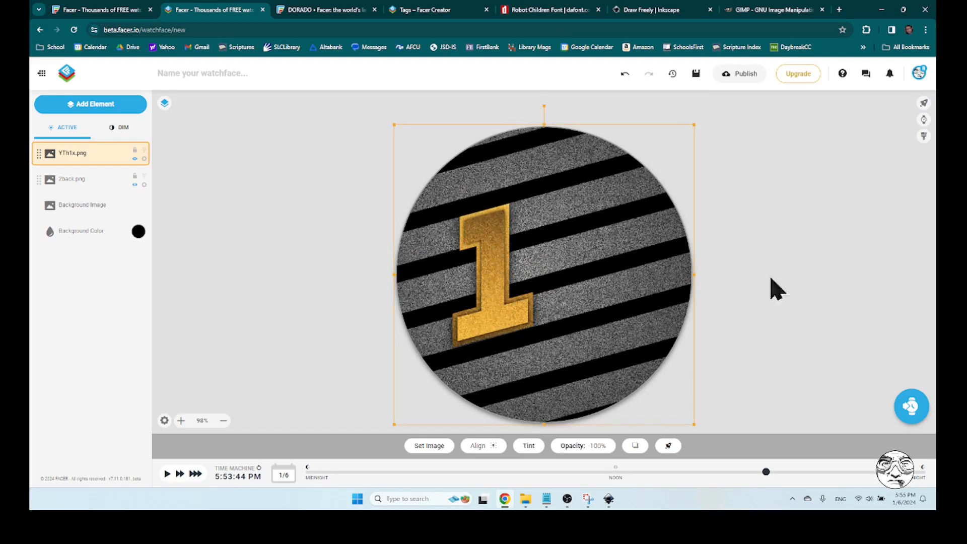
left_click(860, 298)
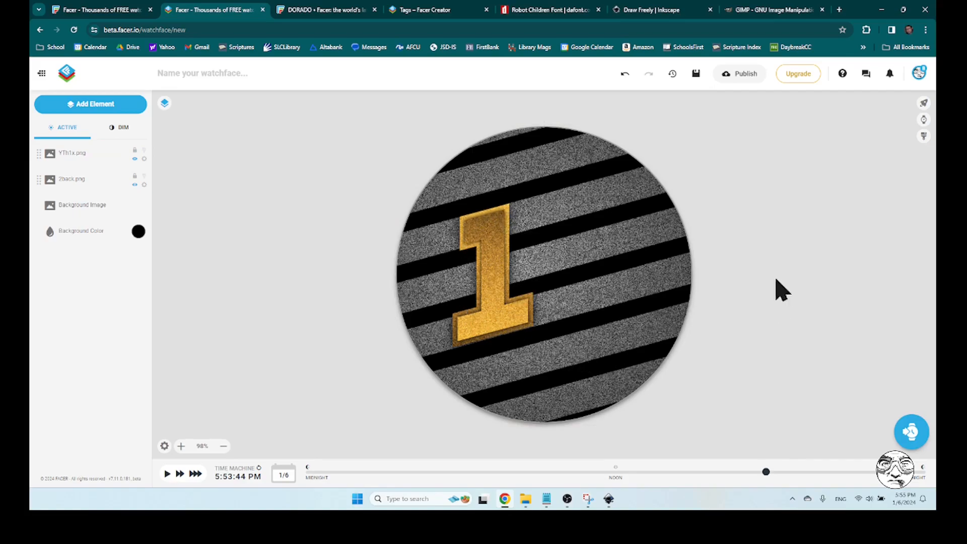
Name the watch face gold5
left_click(247, 74)
type("gold5")
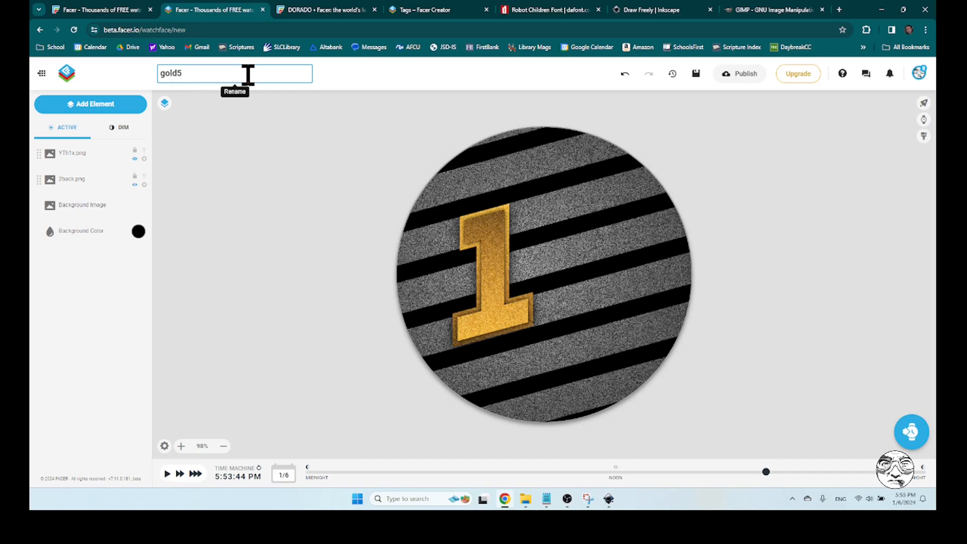
Commit the watch face name, switch to Inkscape and make the GUIDE object visible
left_click(302, 172)
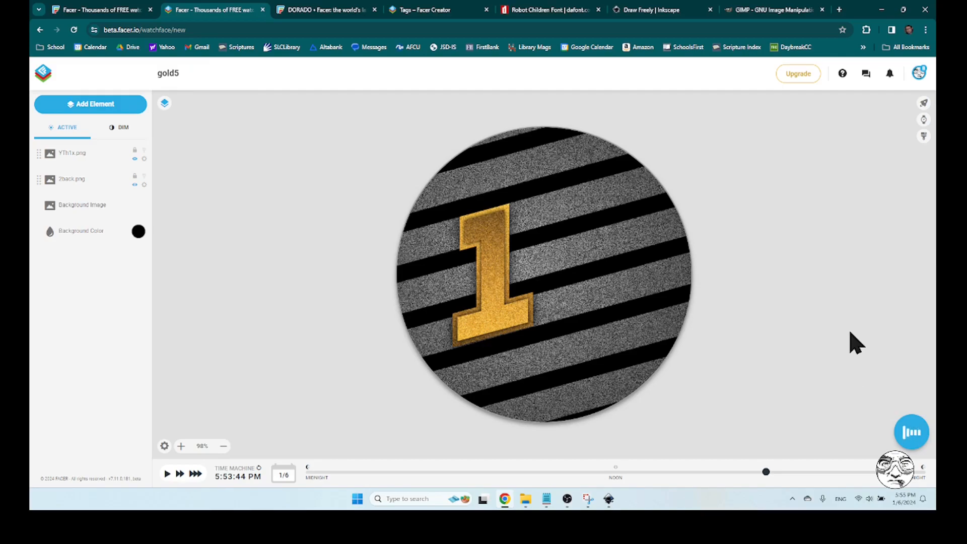
left_click(610, 499)
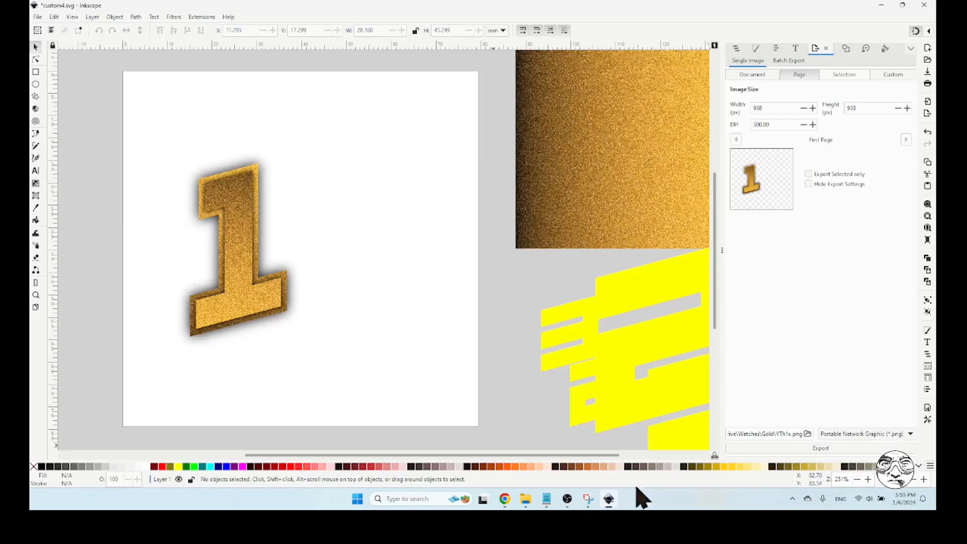
left_click(737, 48)
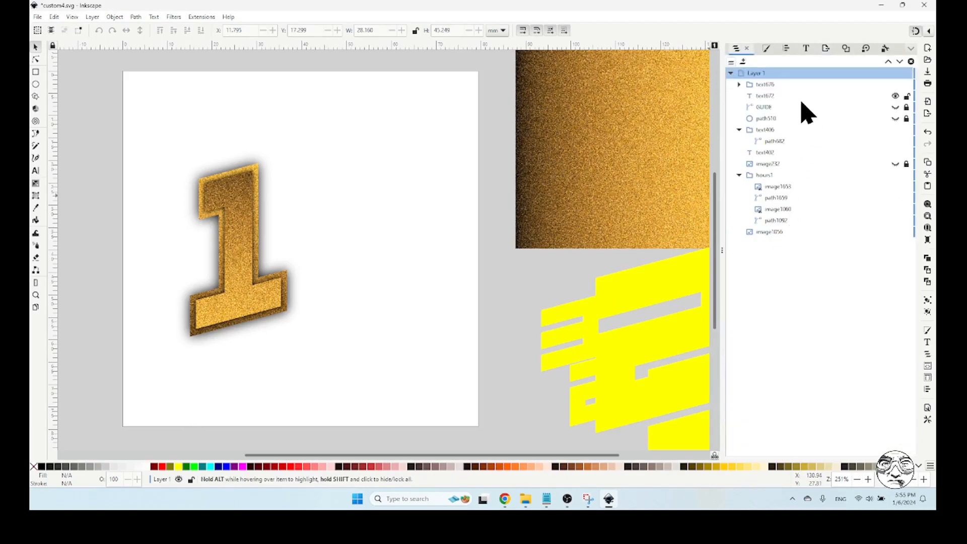
left_click(895, 107)
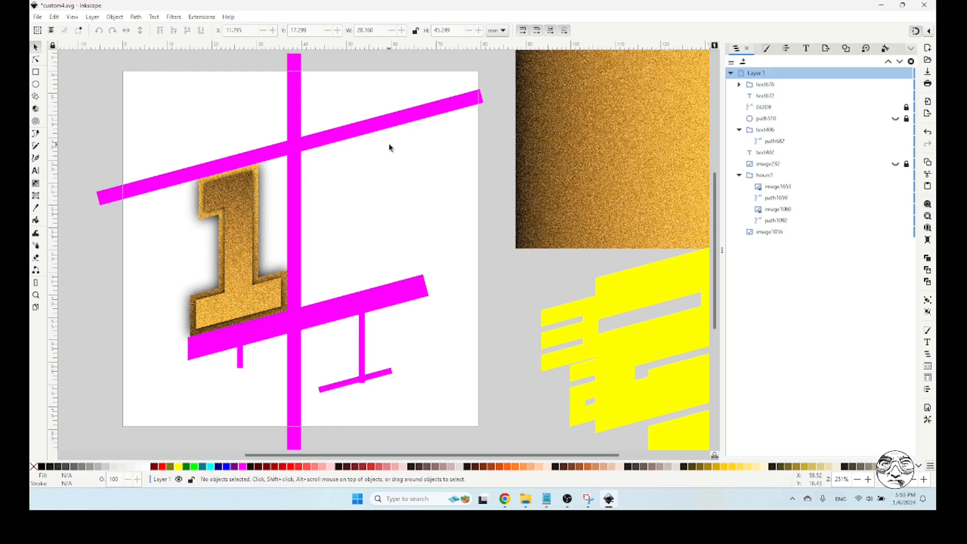
Move the gold 1 group to the ones-digit position beside the vertical guide bar, about X 36.6, Y 10.7 mm, and hide the GUIDE object
left_click(225, 197)
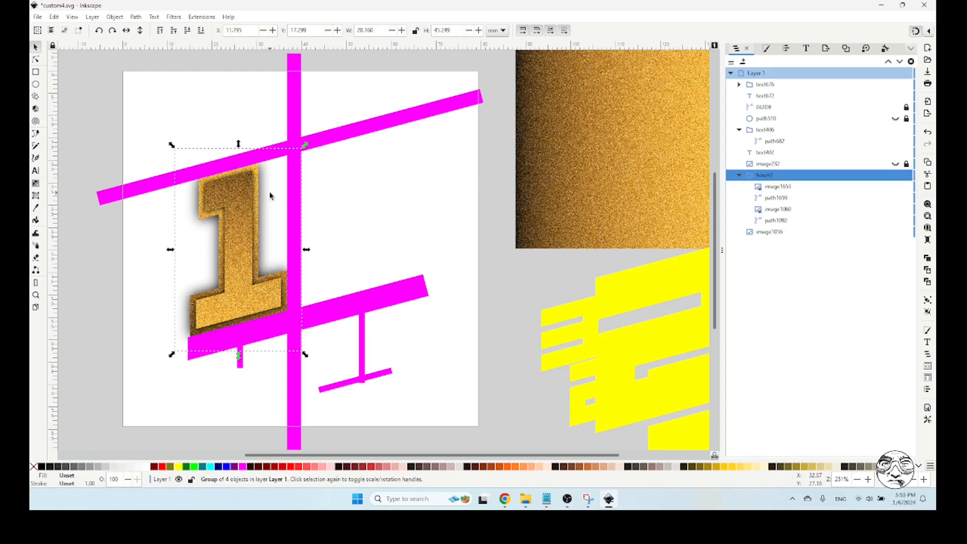
left_click_drag(211, 192, 369, 183)
left_click_drag(361, 277, 309, 294)
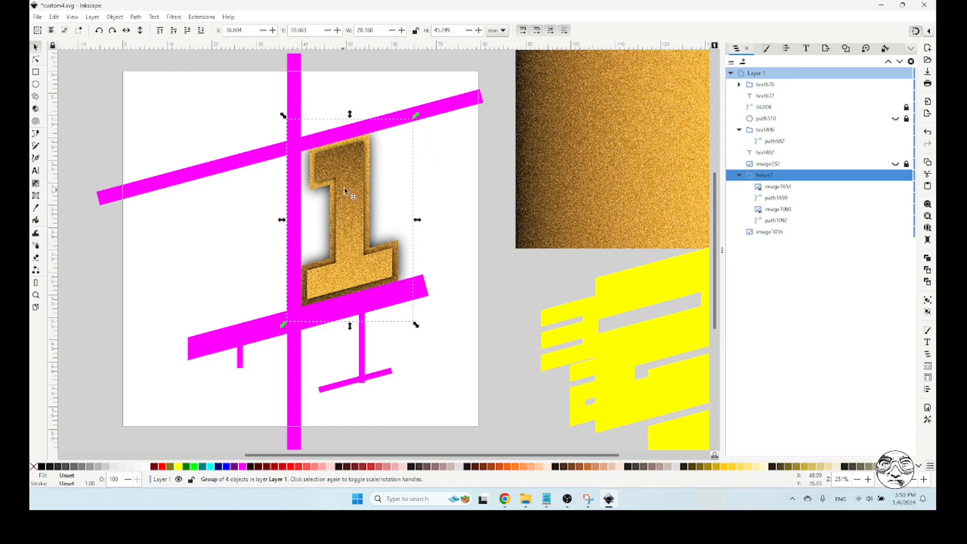
left_click_drag(342, 185, 373, 176)
left_click_drag(342, 264, 313, 292)
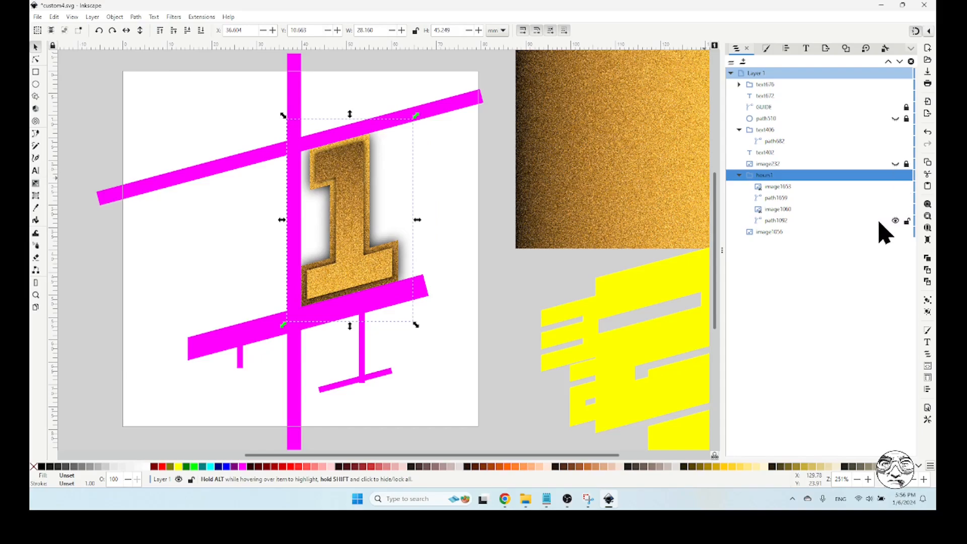
left_click(895, 107)
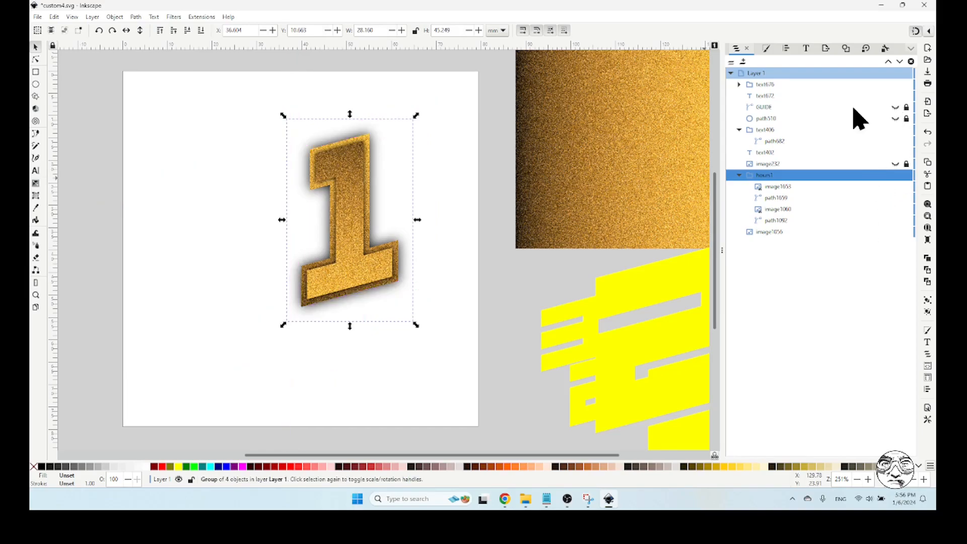
left_click(488, 144)
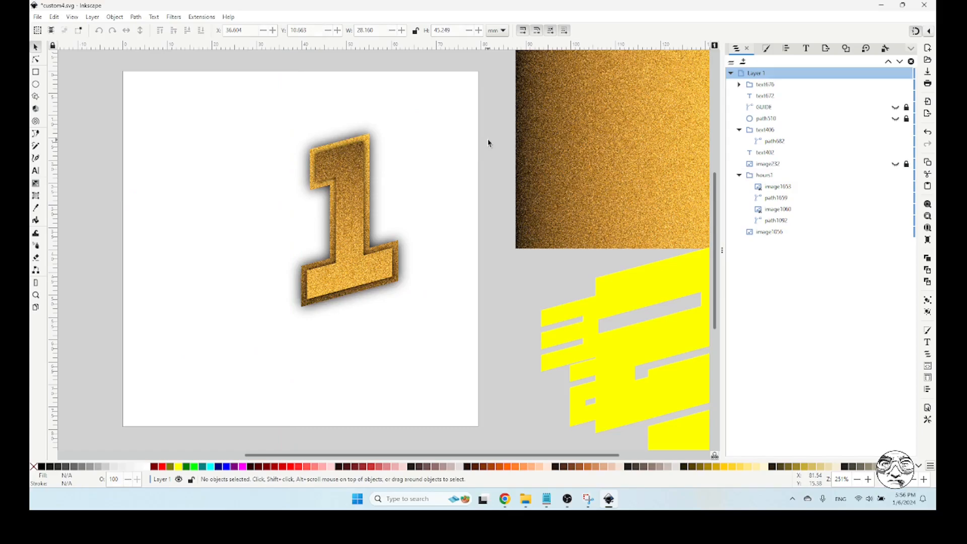
Begin a PNG export of the page and choose the My Drive/Watches/Gold folder on Google Drive as its destination
left_click(826, 49)
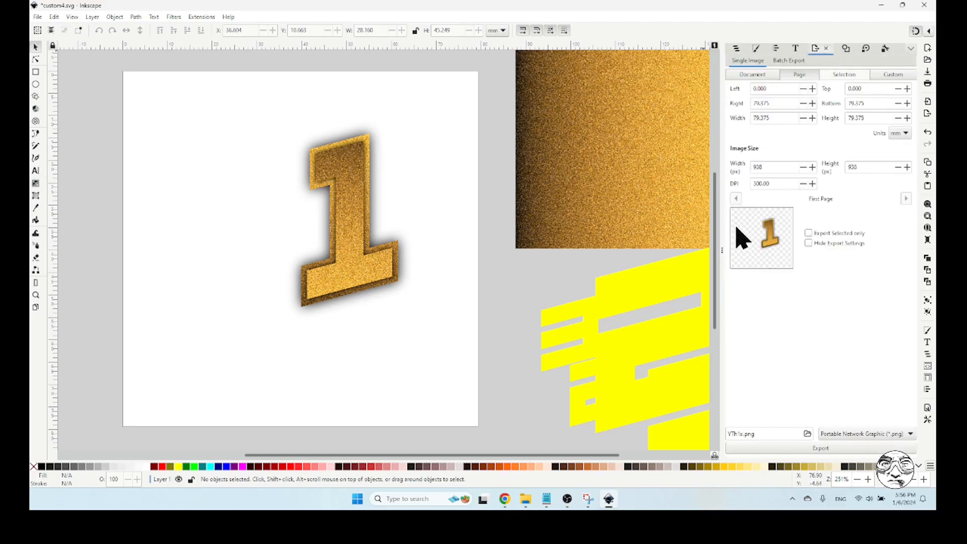
left_click(808, 434)
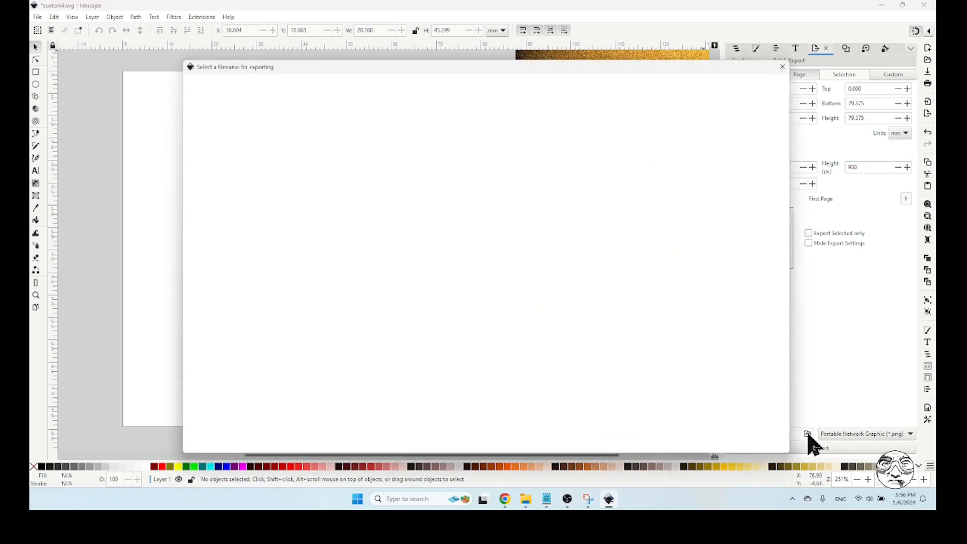
left_click(225, 211)
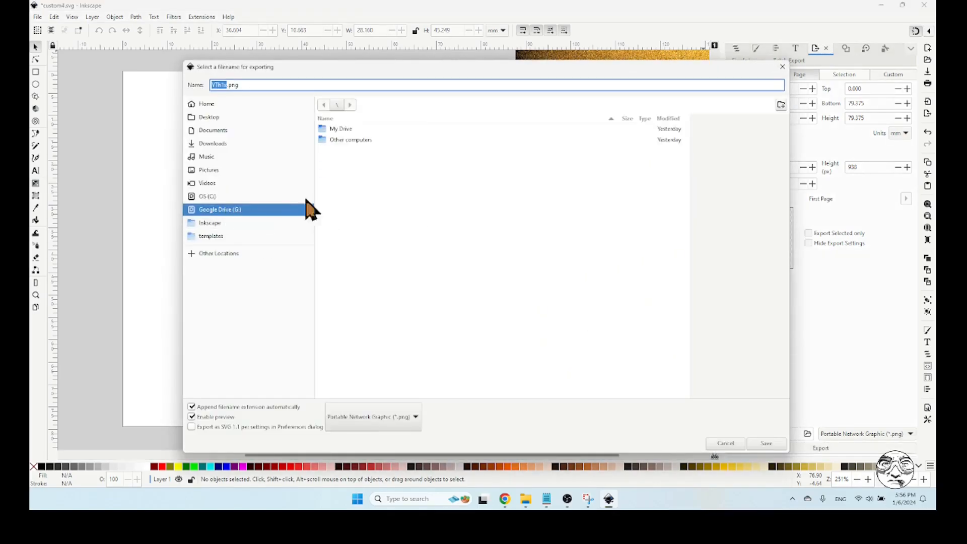
double_click(335, 134)
scroll(464, 268, "down", 8)
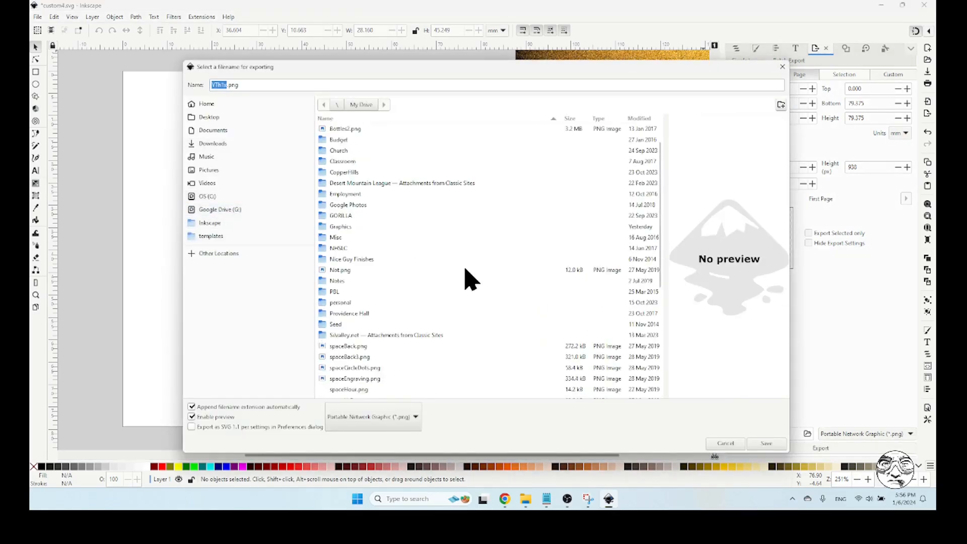
double_click(349, 372)
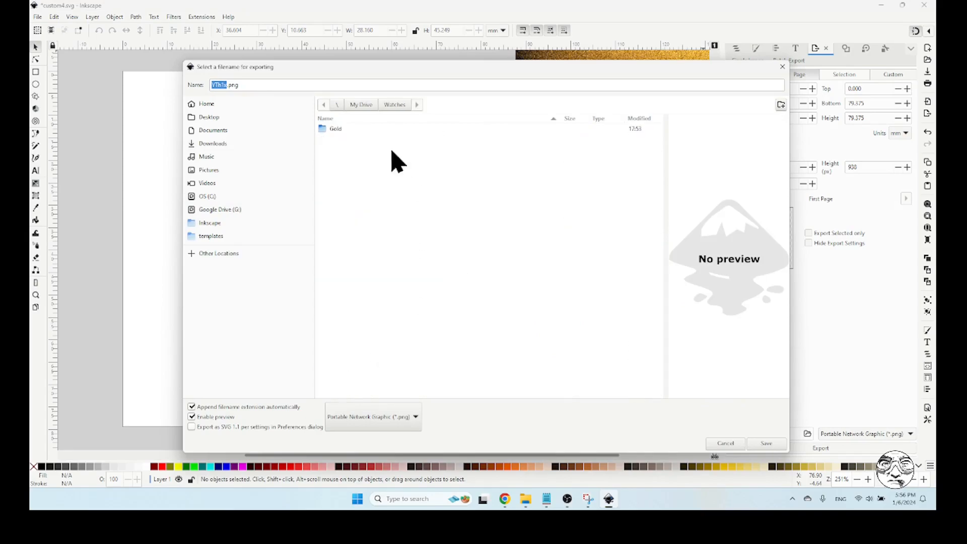
double_click(339, 133)
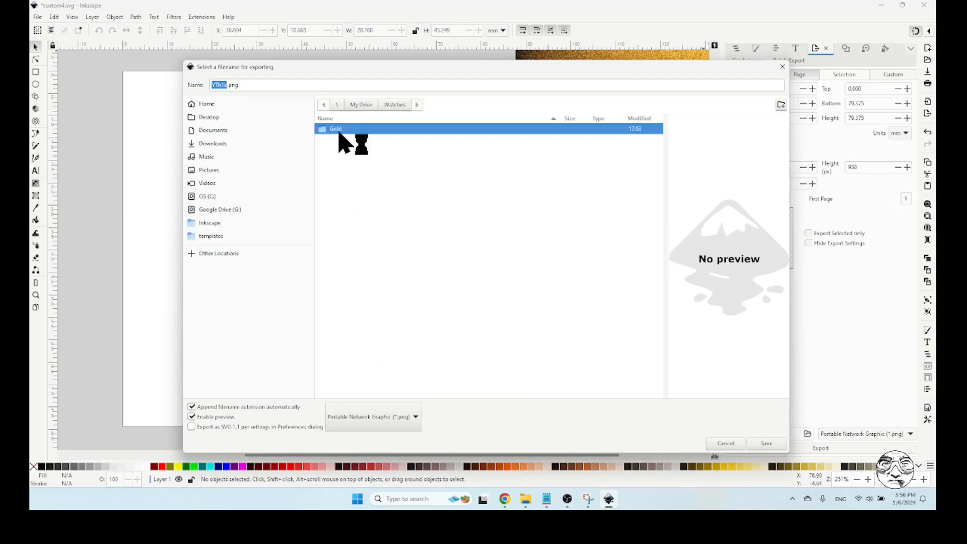
Export the digit as YThx1.png with default PNG options, replacing the existing file, and switch to Facer Creator in the browser
left_click(225, 85)
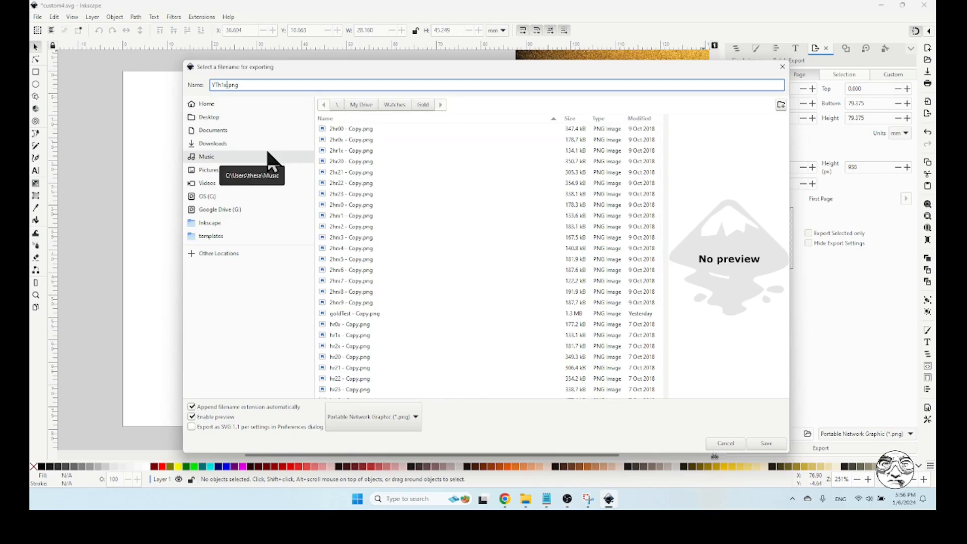
key("BackSpace")
key("BackSpace")
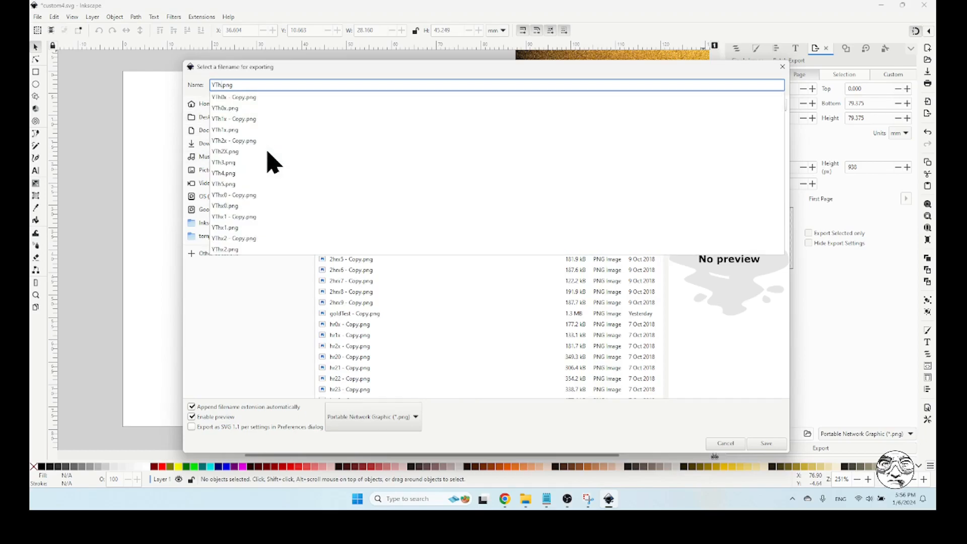
type("x1")
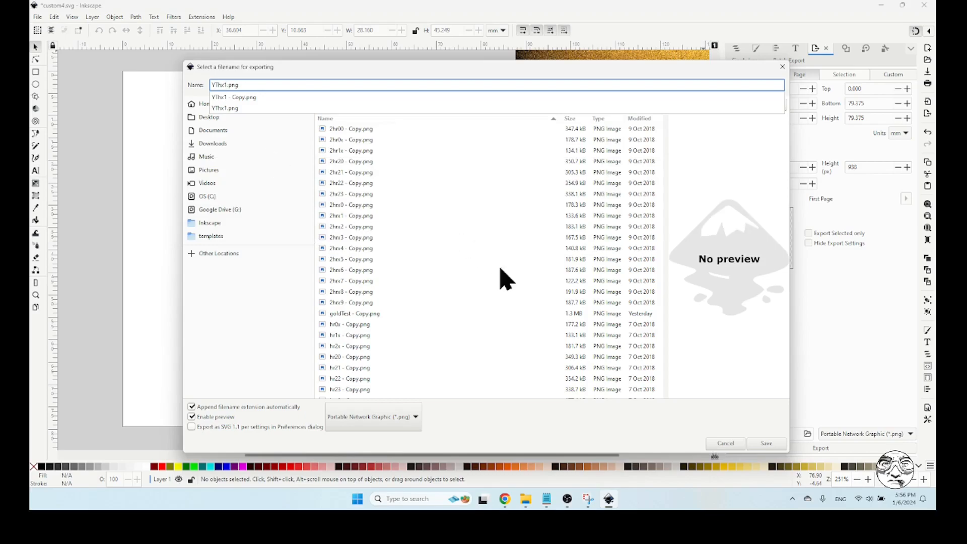
left_click(758, 449)
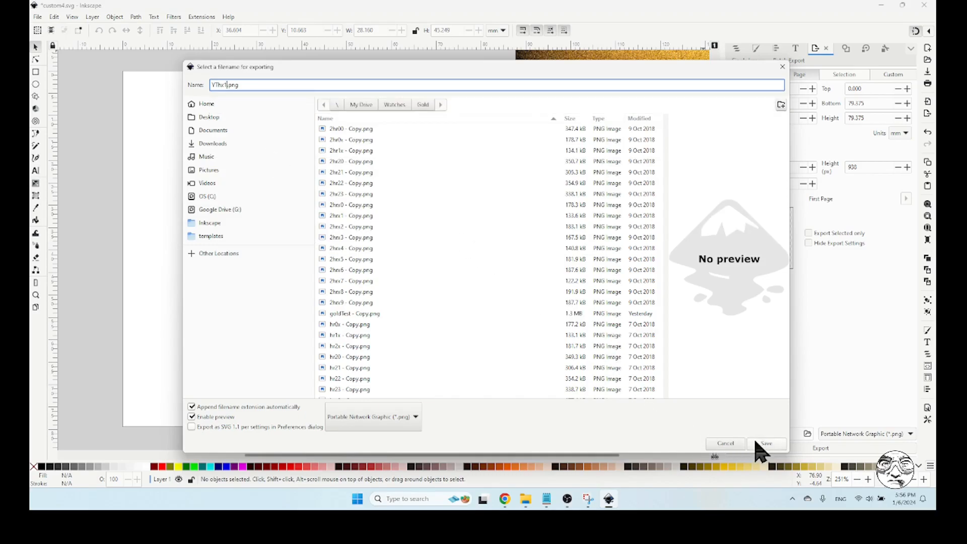
left_click(761, 446)
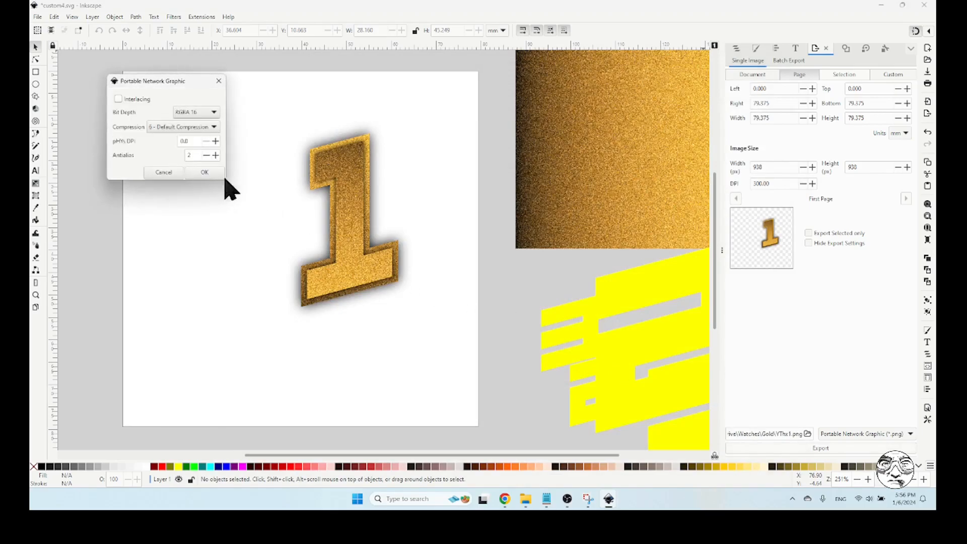
left_click(206, 173)
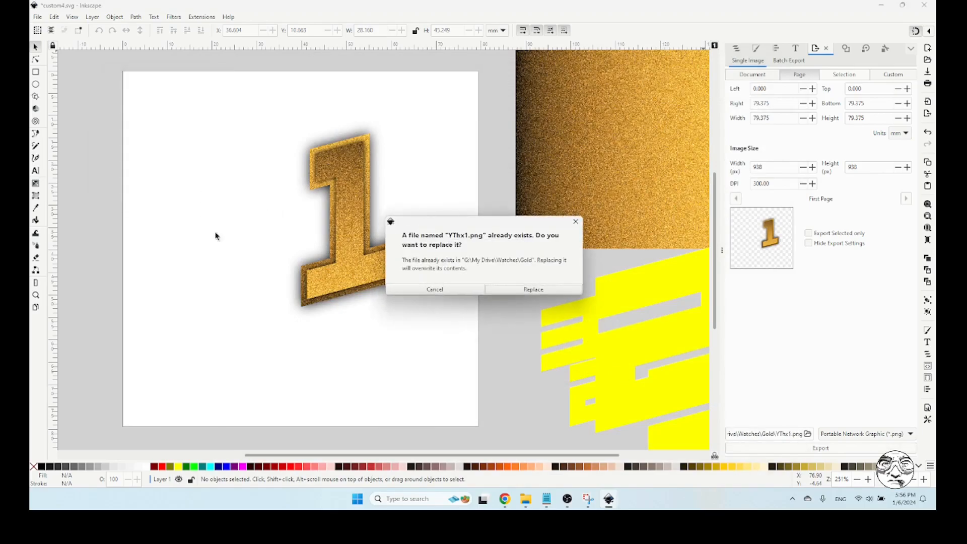
left_click(533, 290)
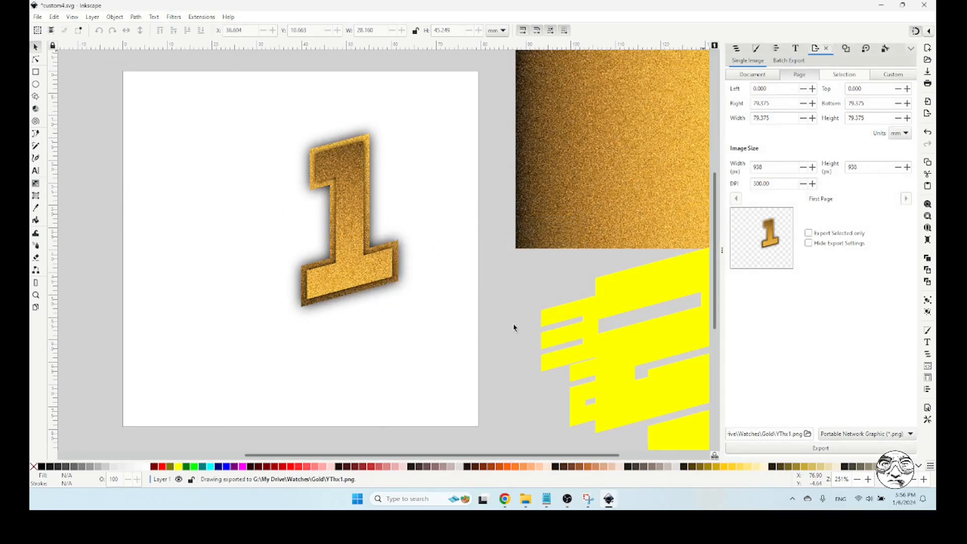
left_click(503, 499)
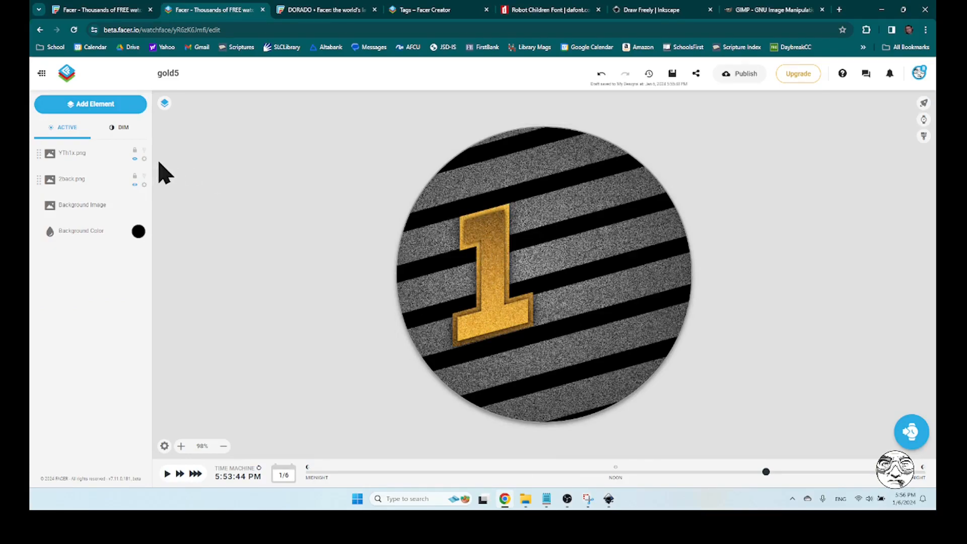
left_click(83, 105)
left_click(70, 135)
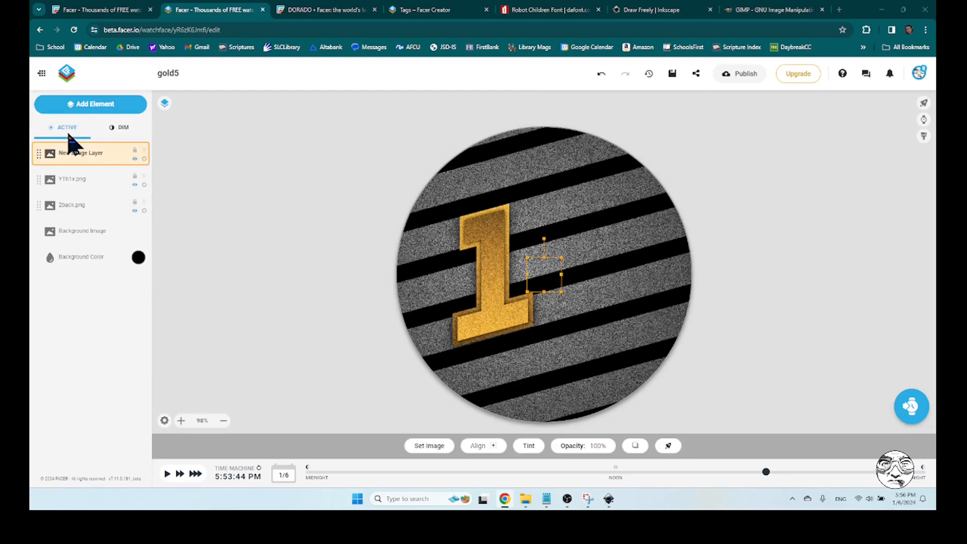
left_click_drag(550, 138, 550, 272)
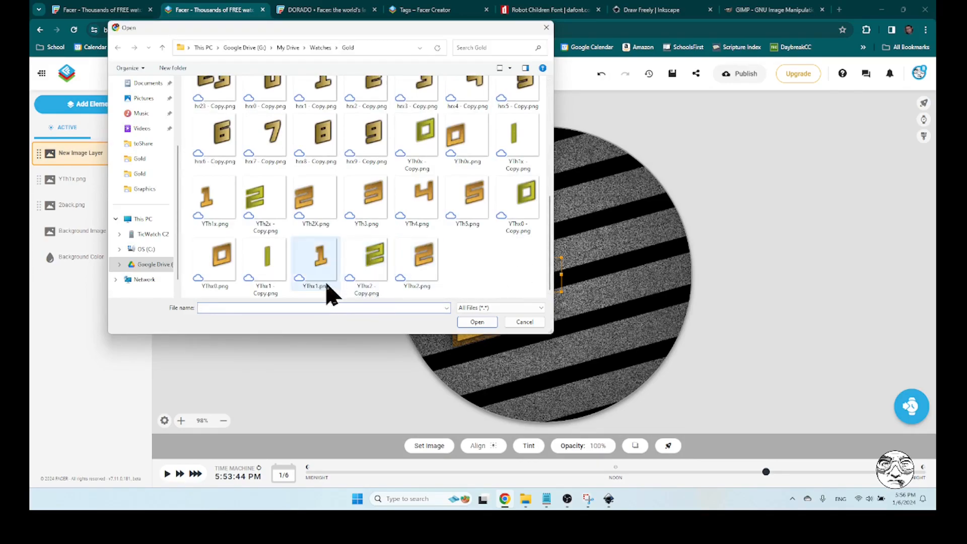
left_click(317, 260)
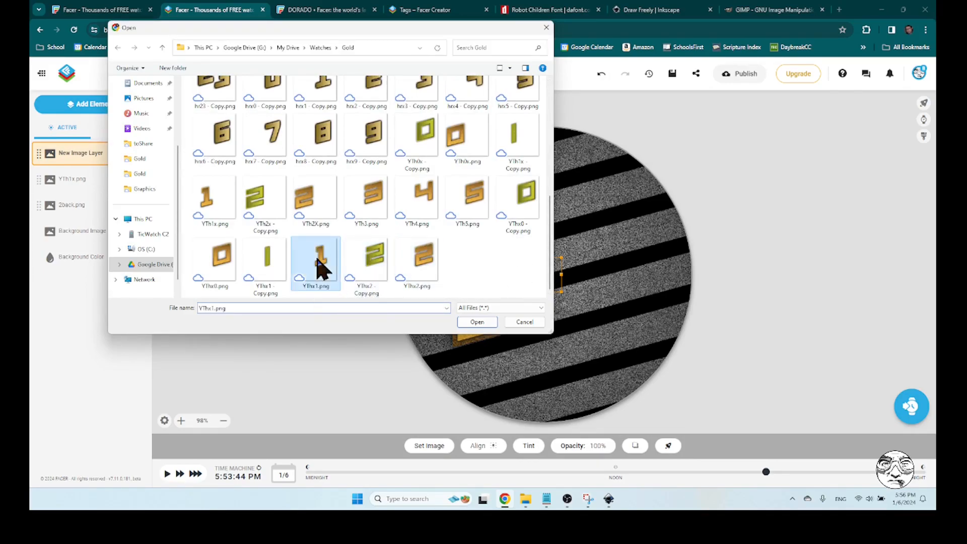
left_click(524, 322)
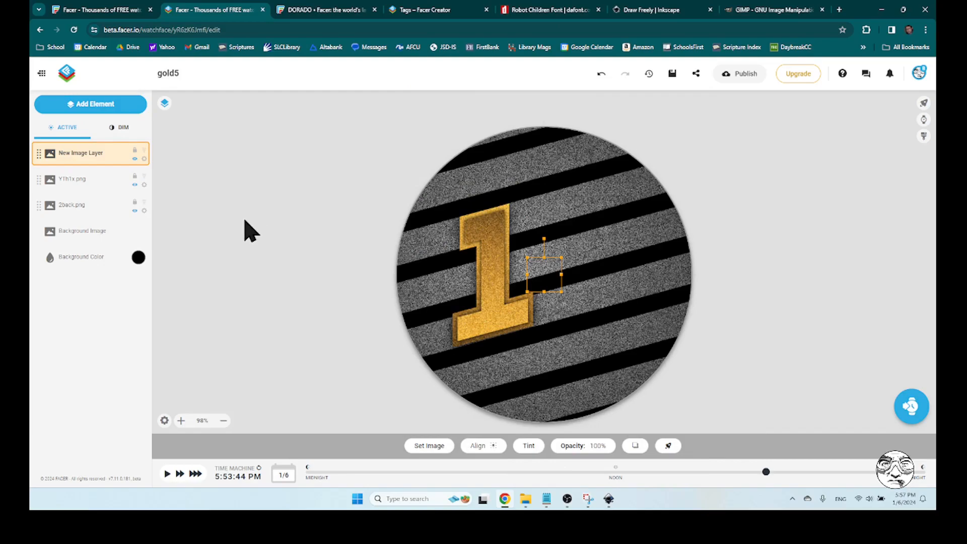
left_click(144, 159)
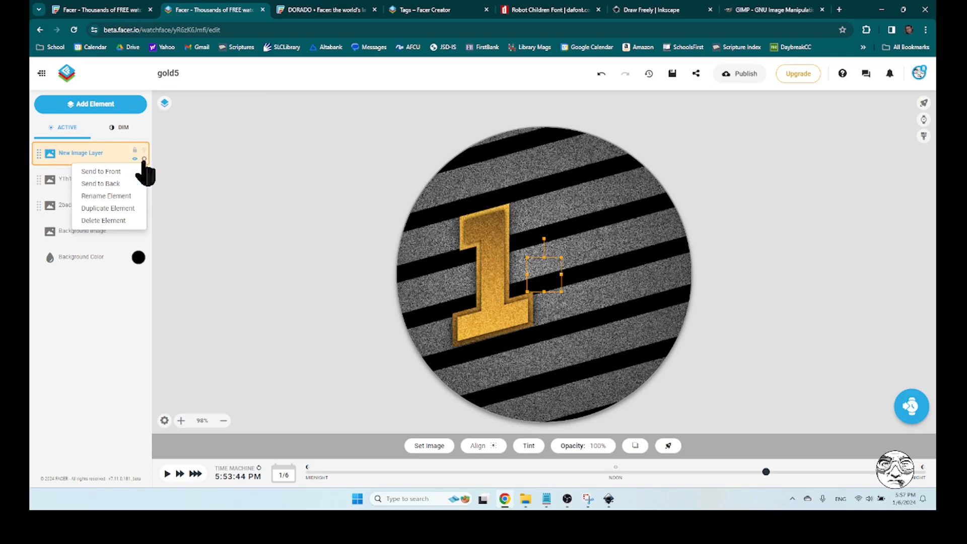
left_click(108, 220)
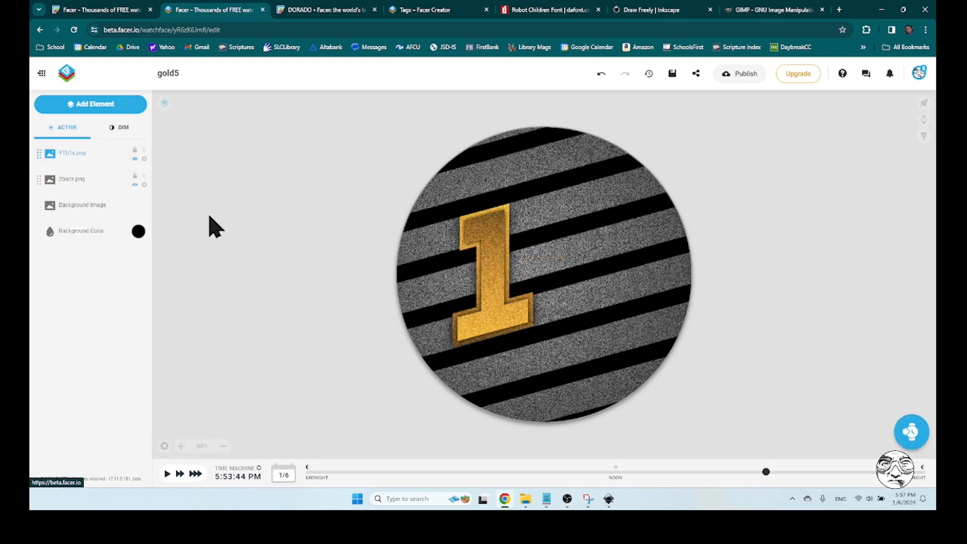
Add an image element using the exported digit YThx1.png from the My Drive/Watches/Gold folder
left_click(107, 106)
left_click(61, 141)
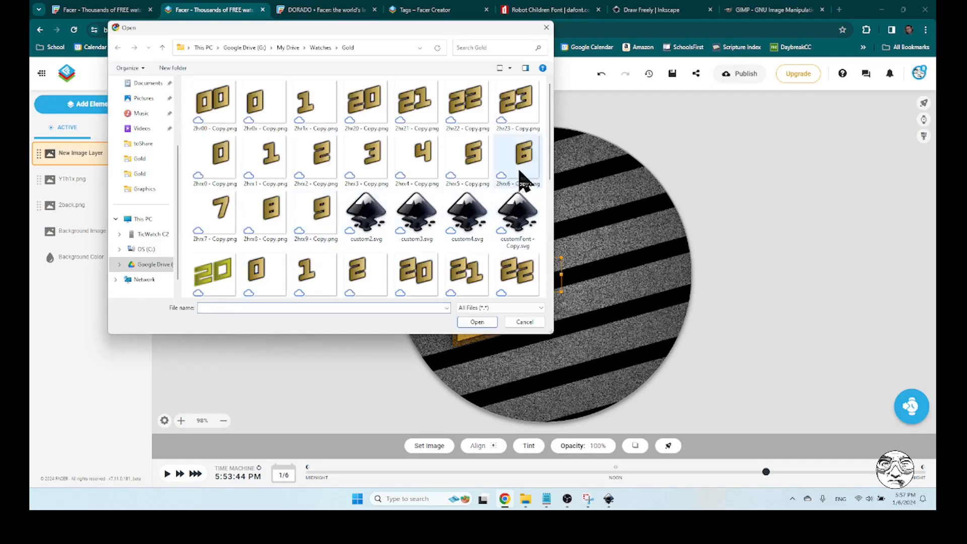
left_click_drag(550, 130, 550, 276)
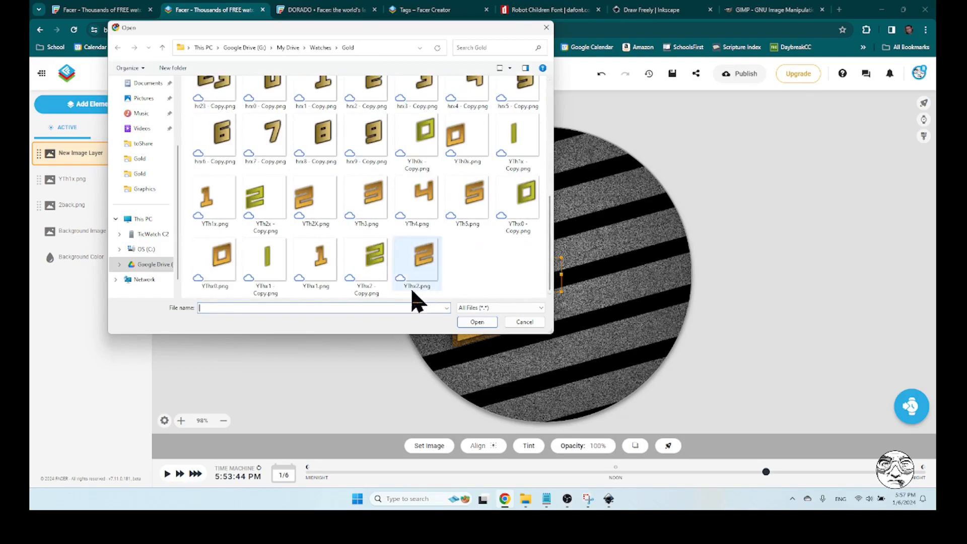
left_click(324, 263)
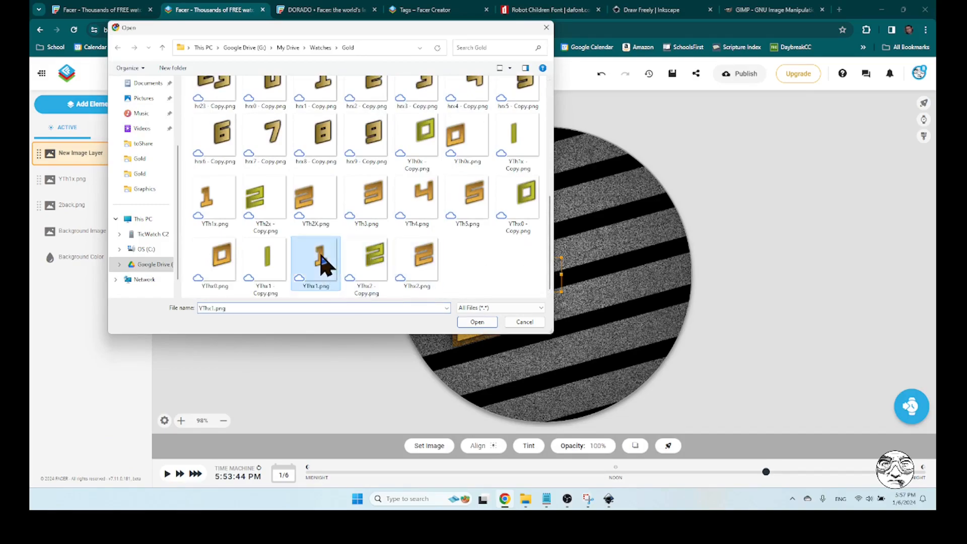
left_click(477, 321)
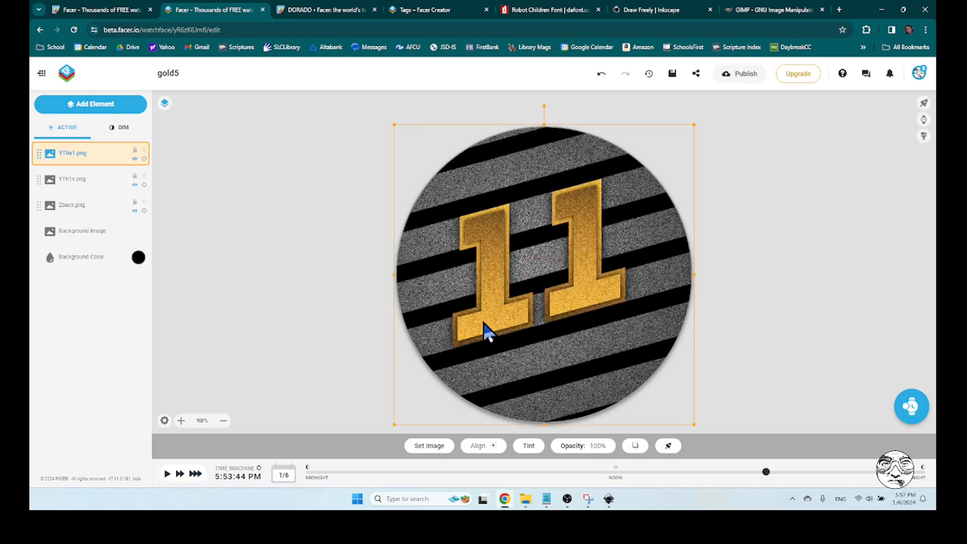
left_click(755, 246)
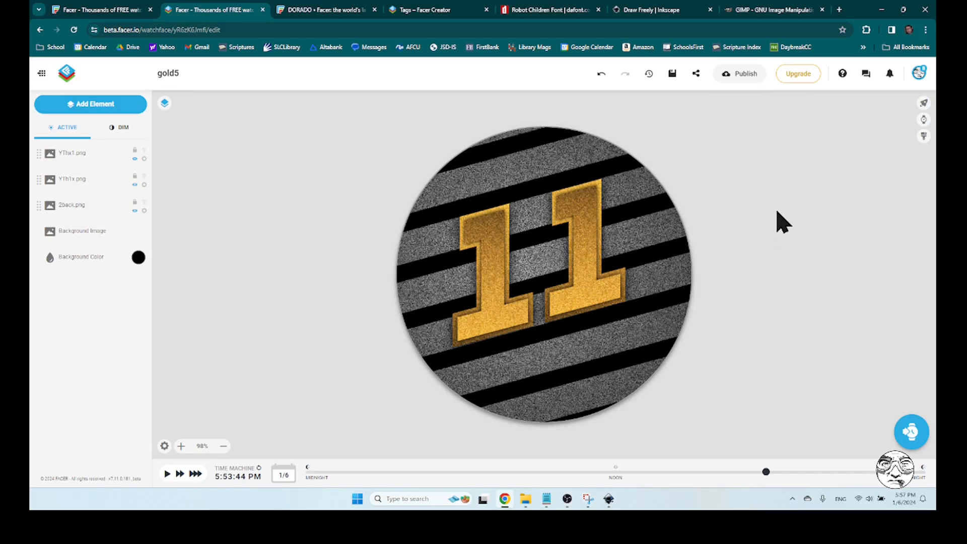
Switch to Inkscape, lock and hide the hours1 group containing the gold 1, and show the GUIDE object
left_click(609, 499)
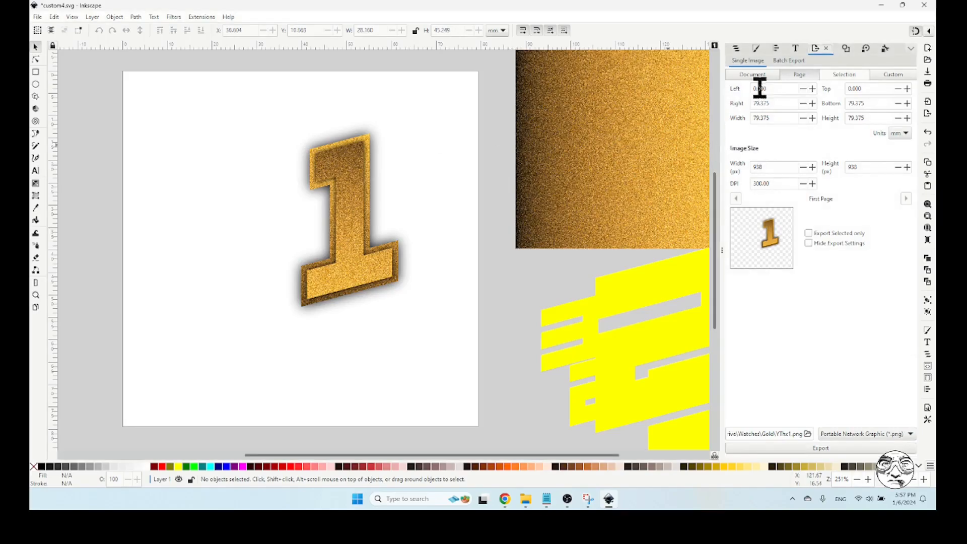
left_click(736, 49)
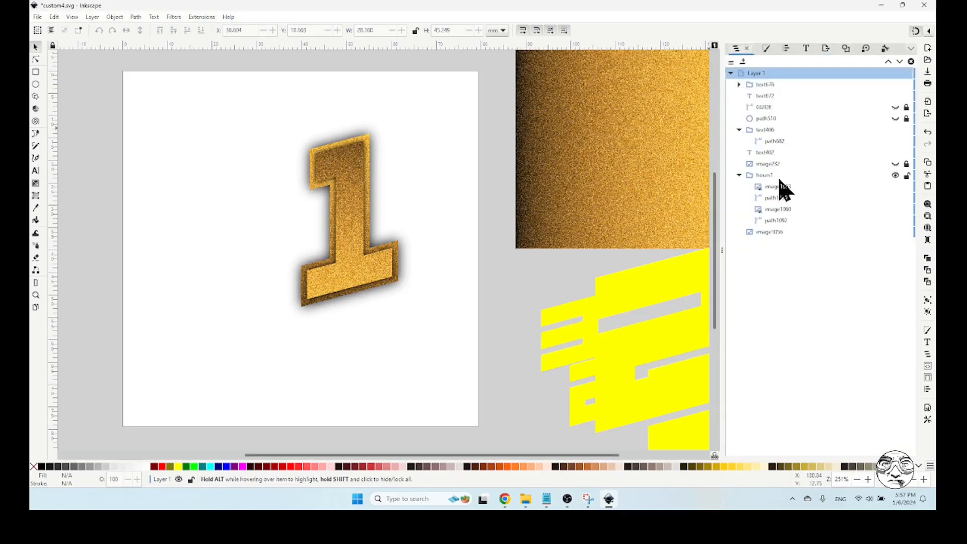
left_click(895, 84)
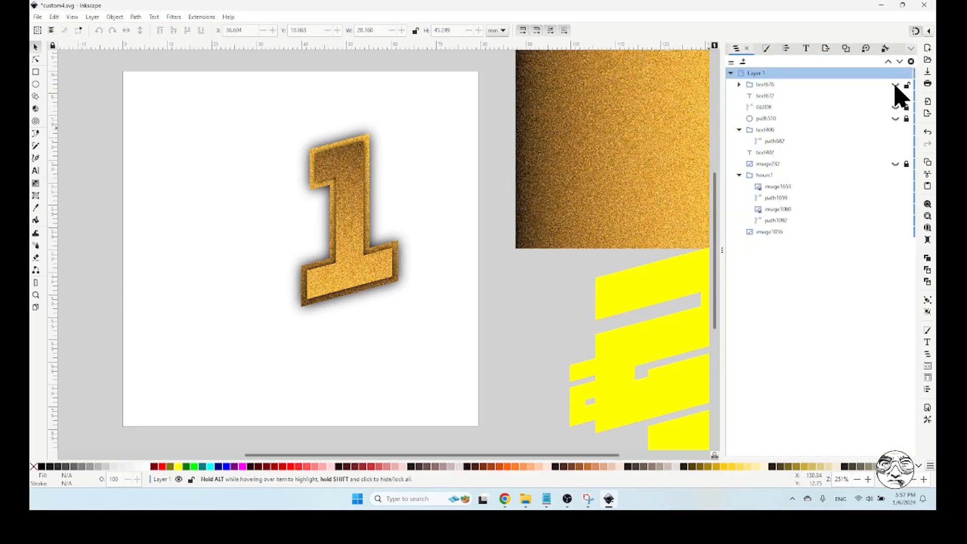
left_click(895, 84)
left_click(895, 85)
left_click(895, 85)
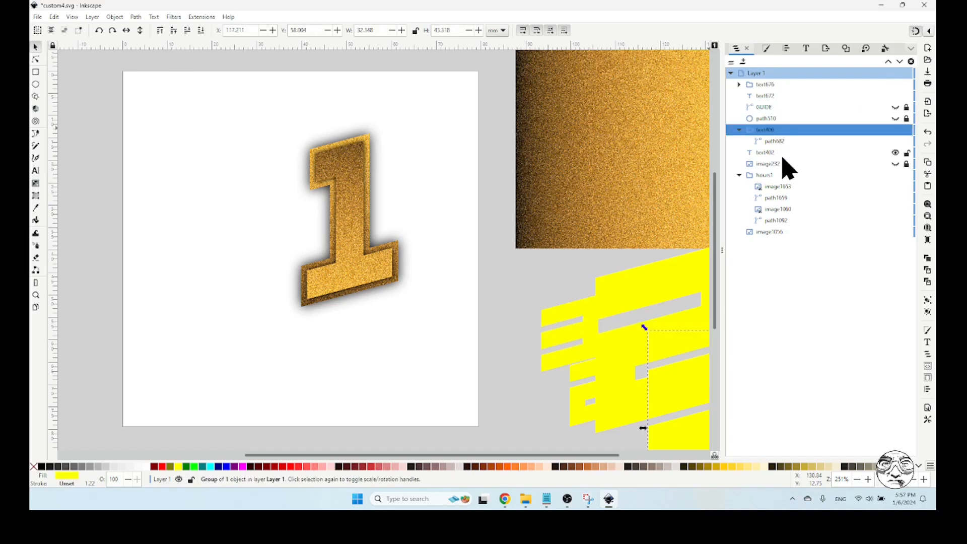
left_click(772, 176)
left_click(907, 176)
left_click(896, 176)
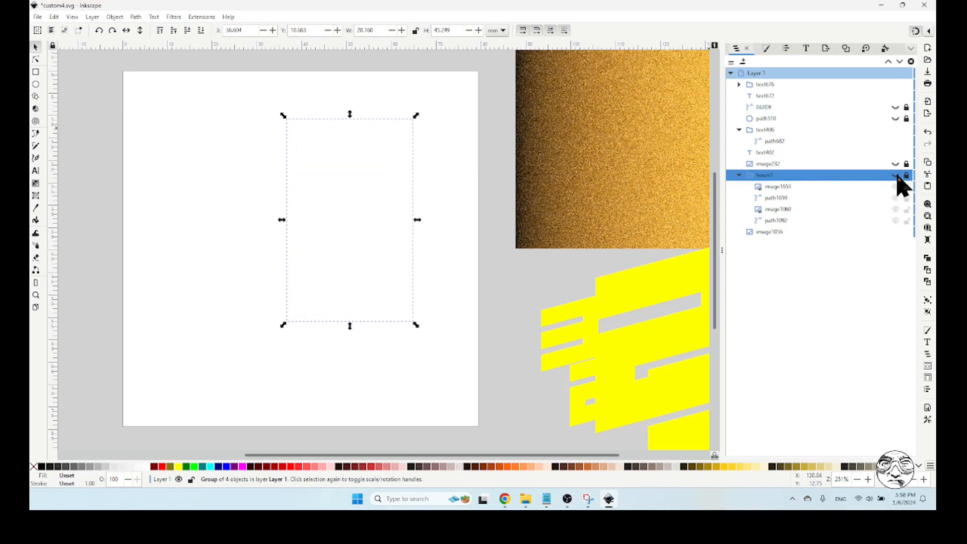
left_click(896, 107)
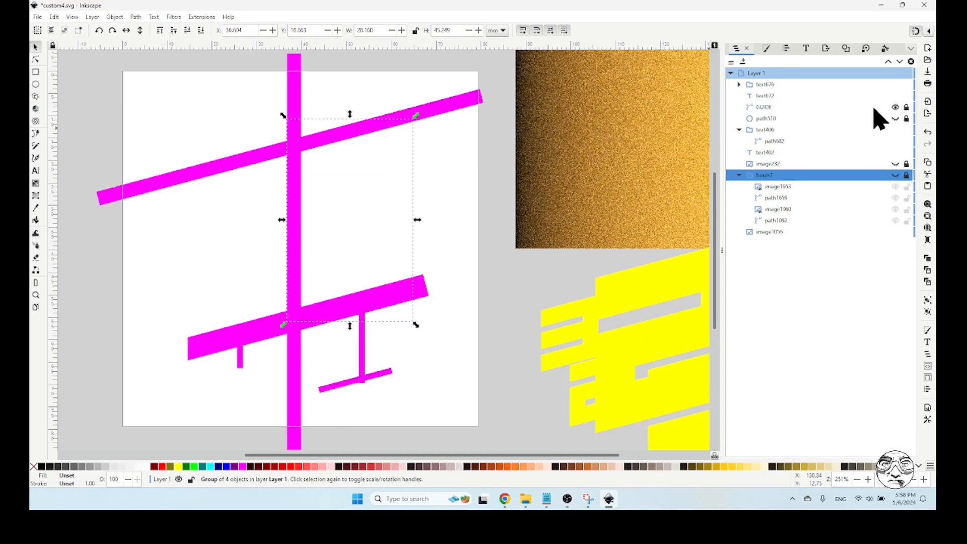
Move the large yellow 2 text onto the page over the magenta guide, at about X 4.1, Y 18.7 mm
left_click(630, 300)
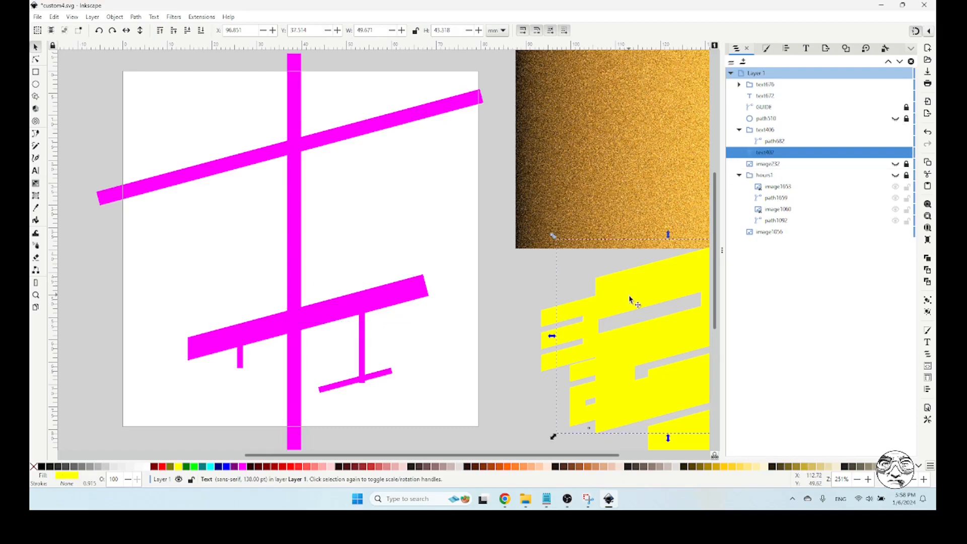
left_click_drag(607, 285, 500, 209)
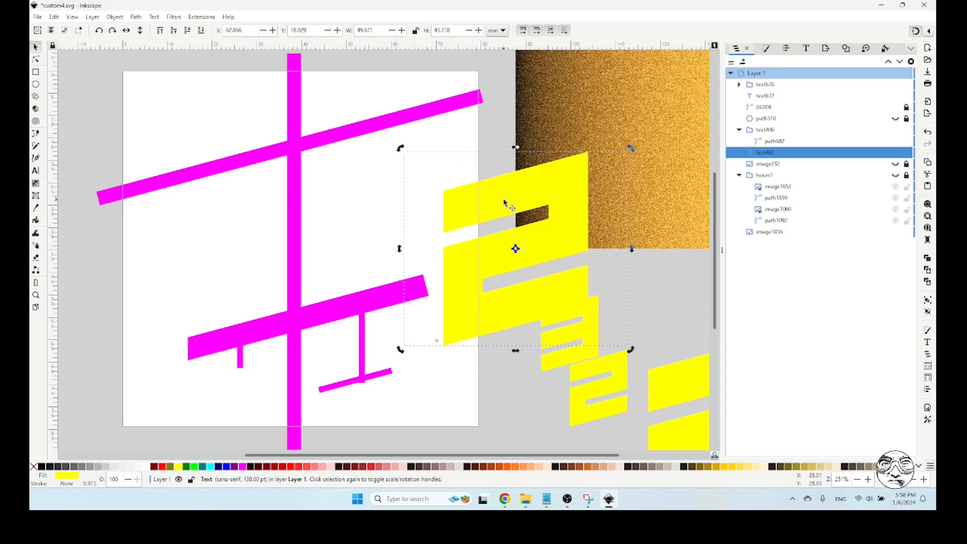
key("t")
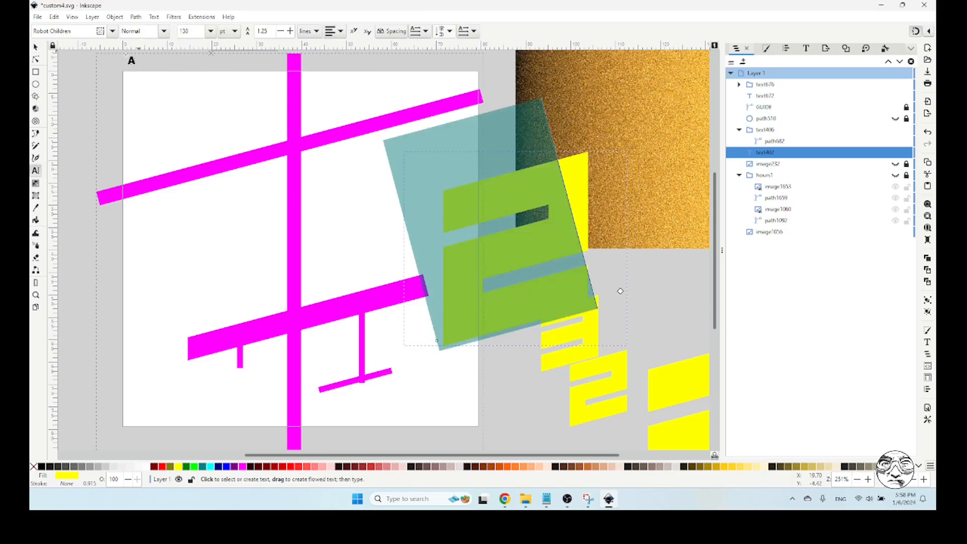
left_click(36, 46)
left_click(654, 305)
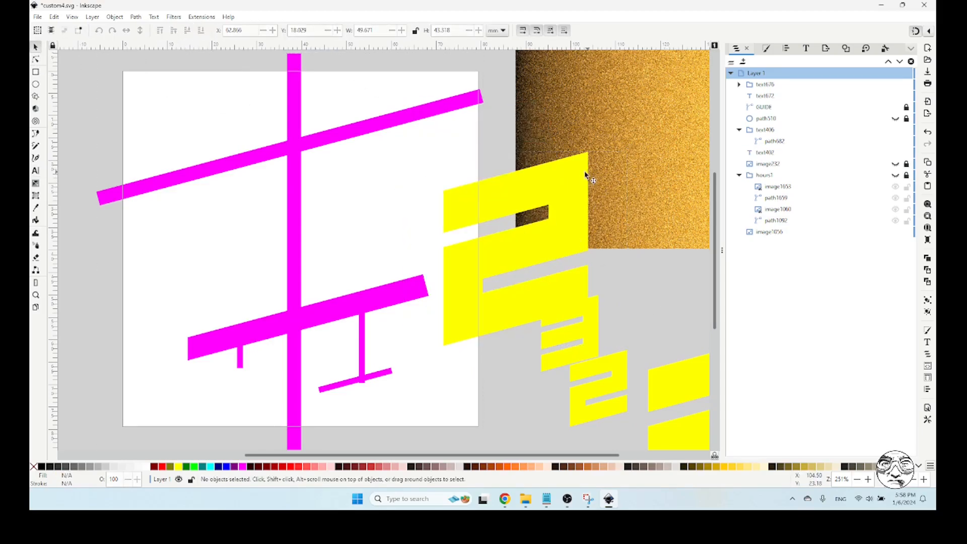
left_click_drag(578, 186, 273, 180)
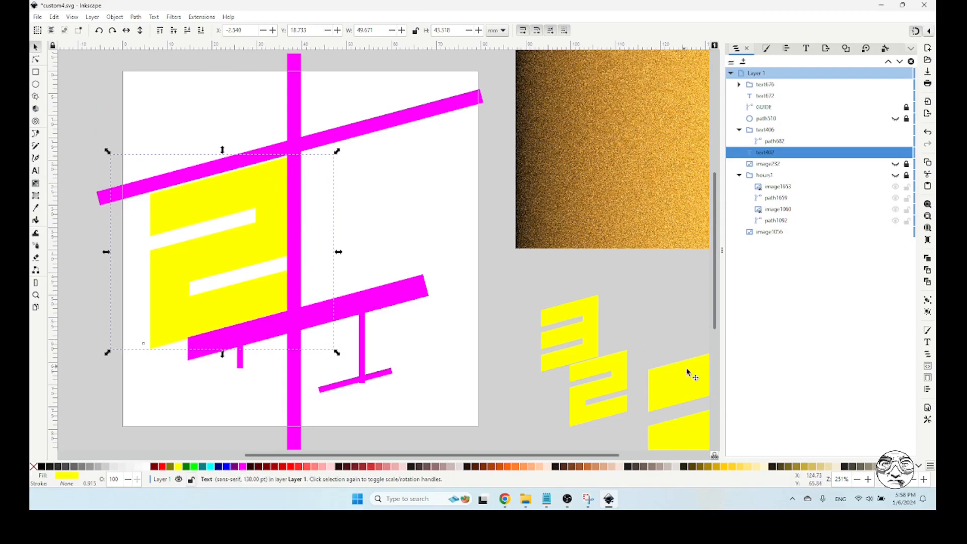
left_click_drag(267, 184, 300, 187)
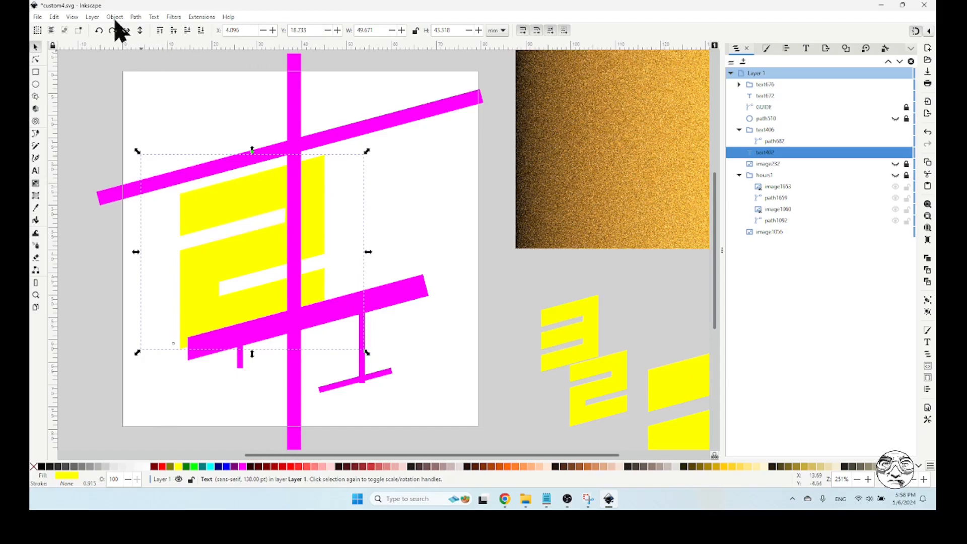
Convert the 2 text to a path and fit it against the vertical guide bar, at about X 4.4, Y 18.9 mm
left_click(135, 16)
left_click(164, 31)
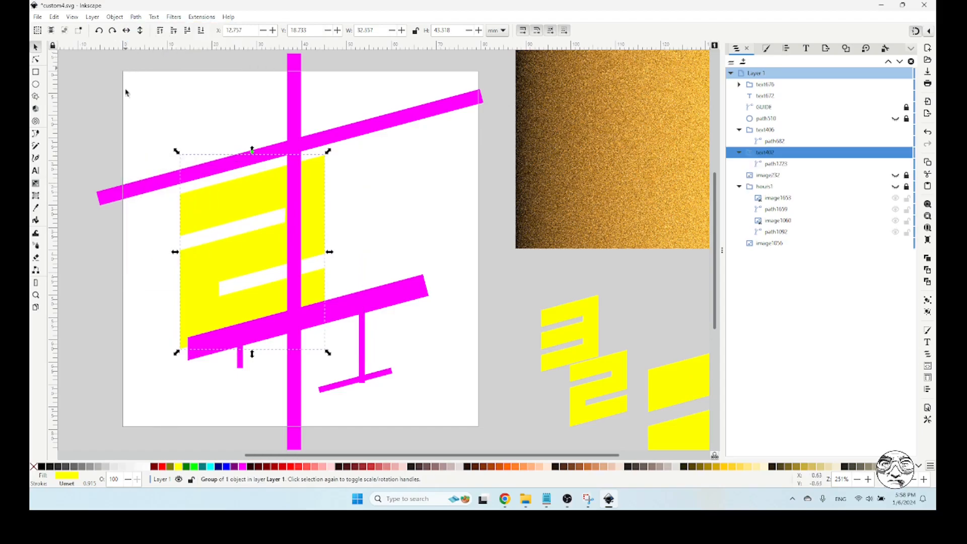
mouse_move(260, 199)
left_mouse_down()
mouse_move(203, 208)
mouse_move(264, 190)
left_mouse_up()
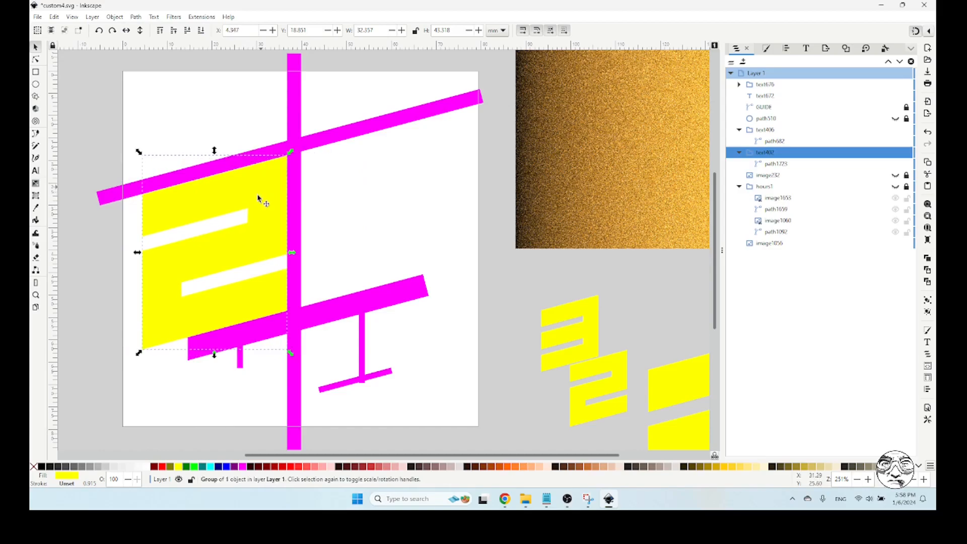
left_click(541, 298)
Paste a copy of the gold texture image, send it to the bottom and centre it behind the large 2
left_click(569, 183)
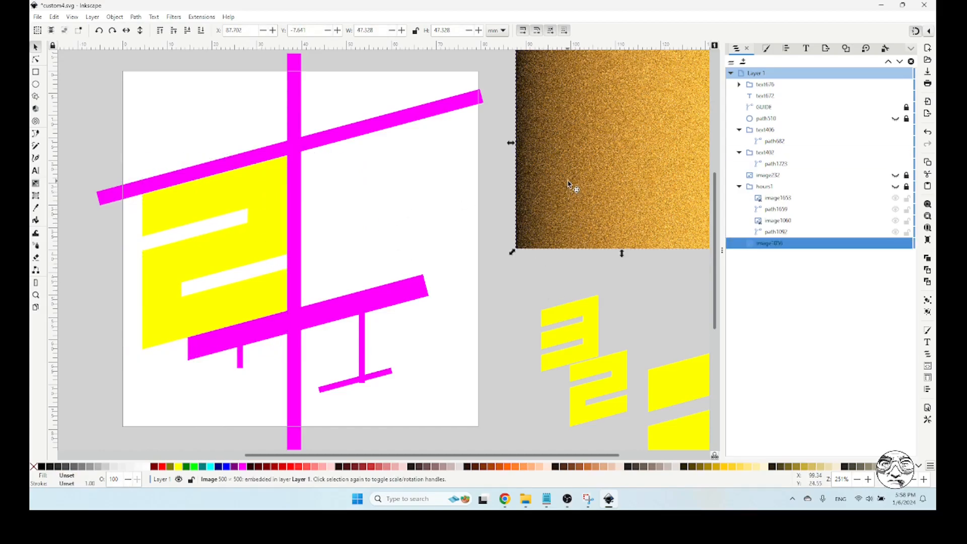
key("ctrl+c")
key("ctrl+alt+v")
left_click_drag(631, 134, 280, 225)
left_click(201, 30)
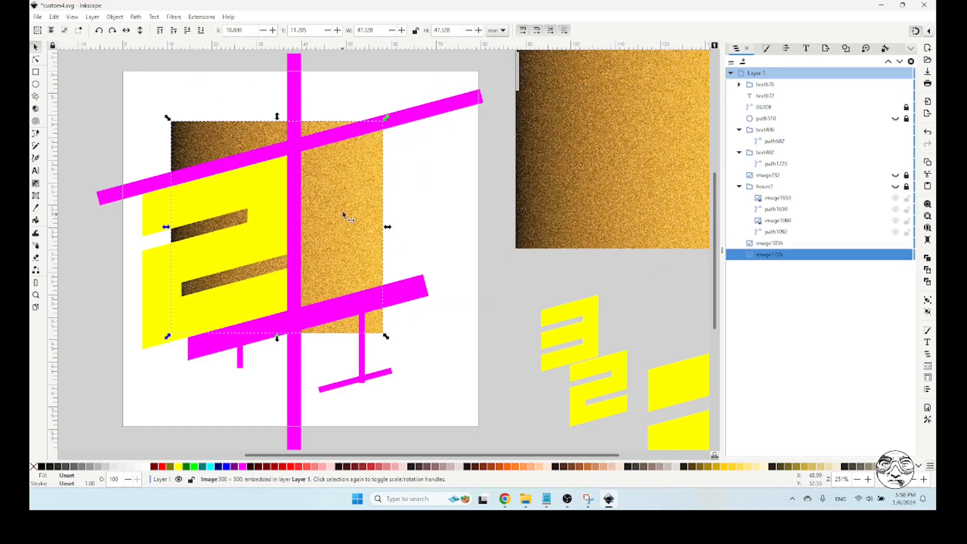
left_click_drag(343, 208, 281, 229)
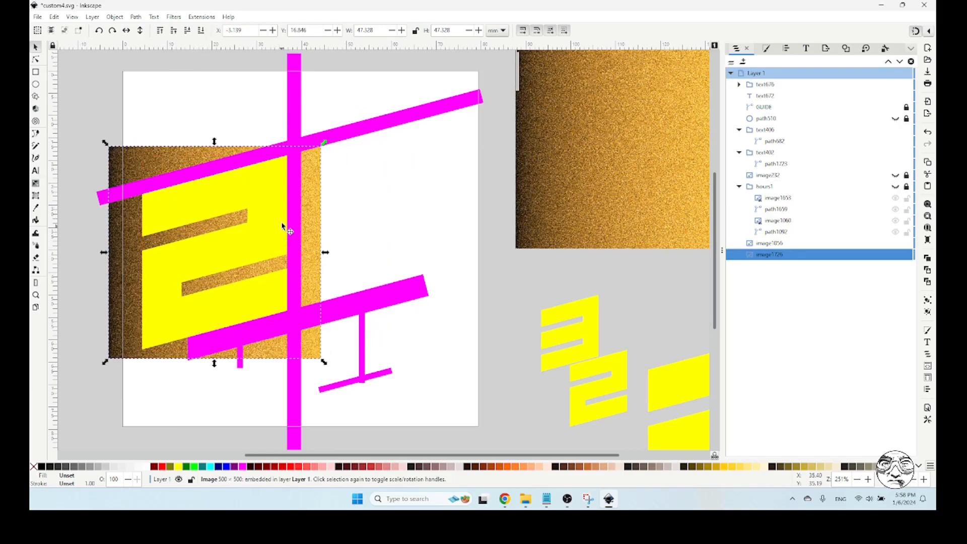
left_click(157, 217, "shift")
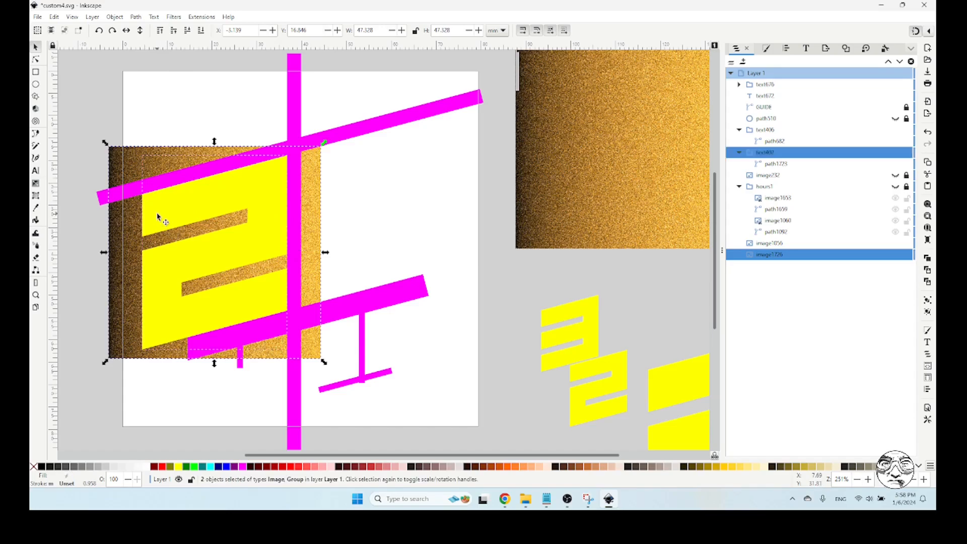
left_click(787, 48)
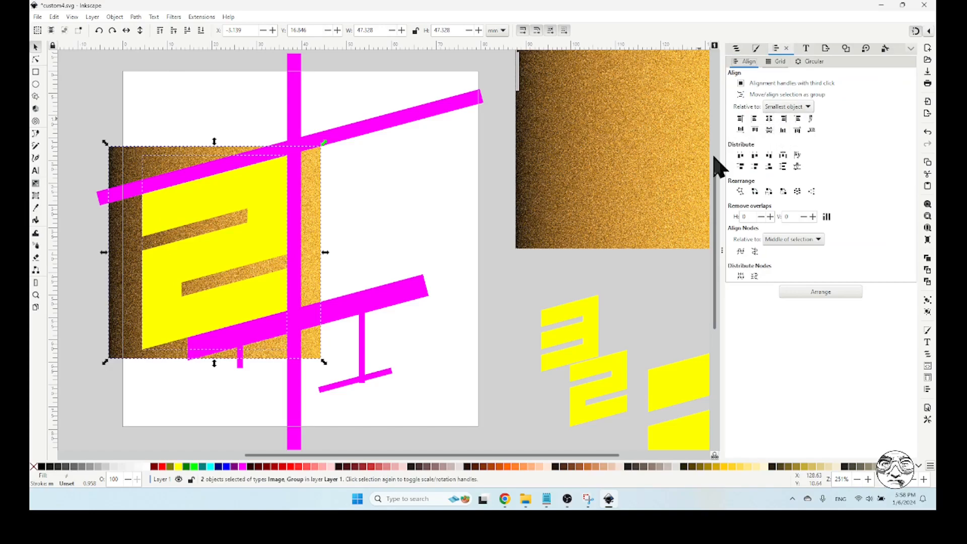
left_click(230, 114)
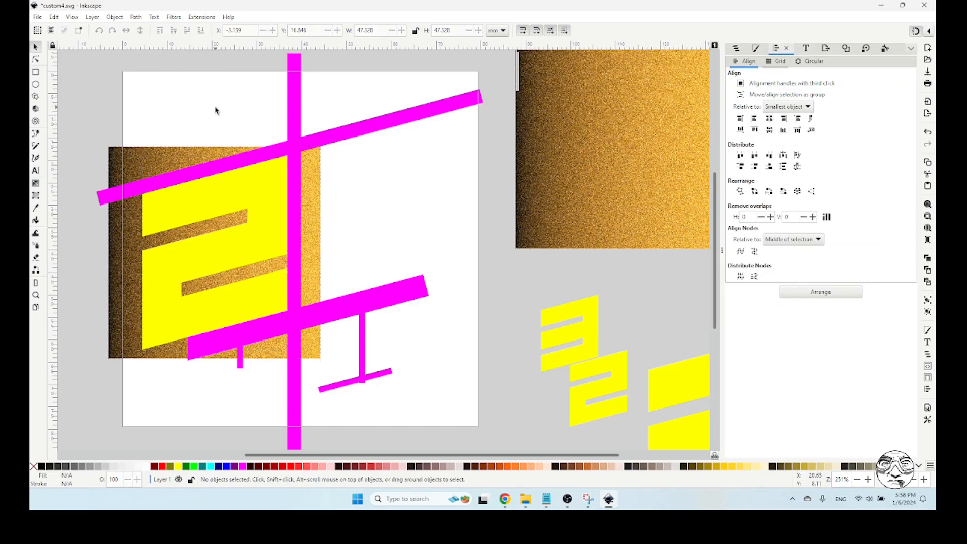
Duplicate the large yellow 2 and fill the copy with lime (#00FF00)
left_click(247, 194)
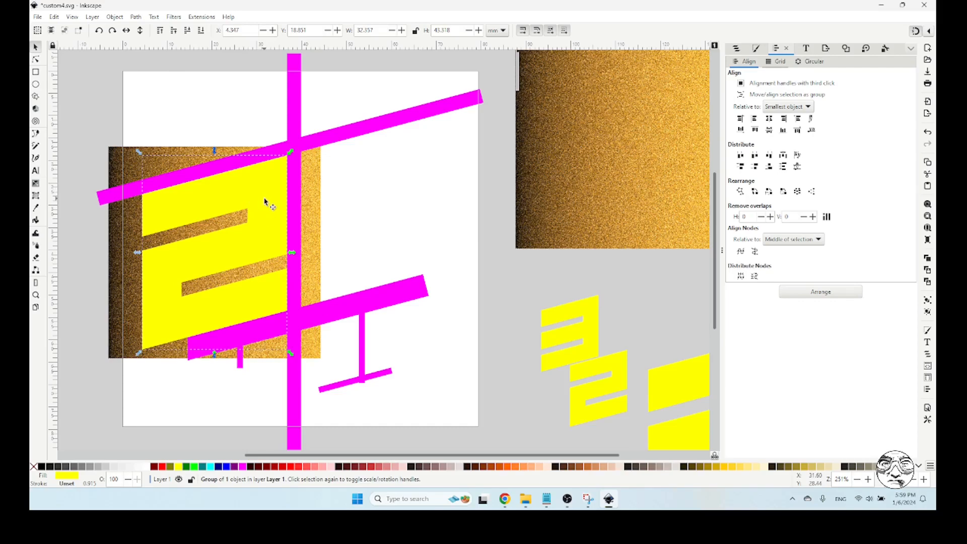
left_click(194, 467)
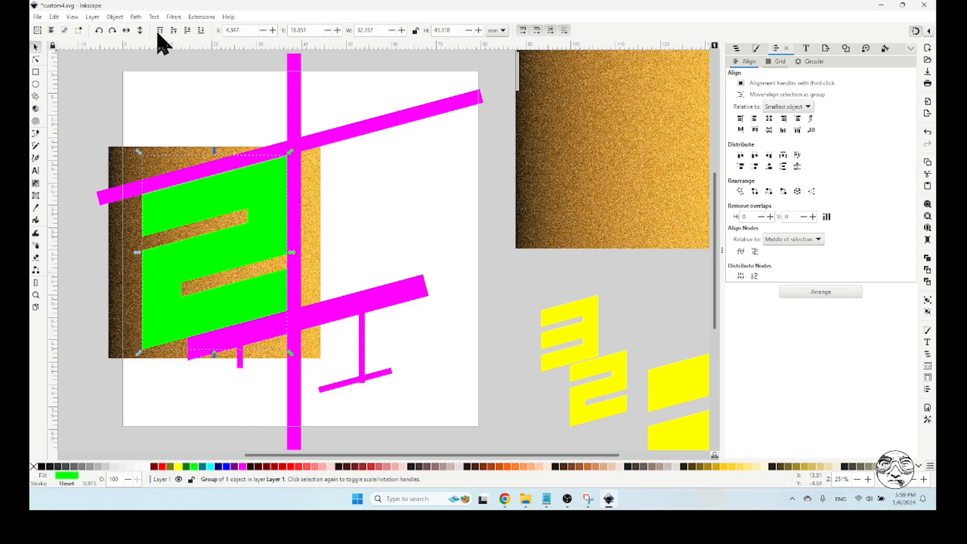
left_click(110, 17)
left_click(142, 113)
left_click(371, 187)
left_click(279, 194)
key("ctrl")
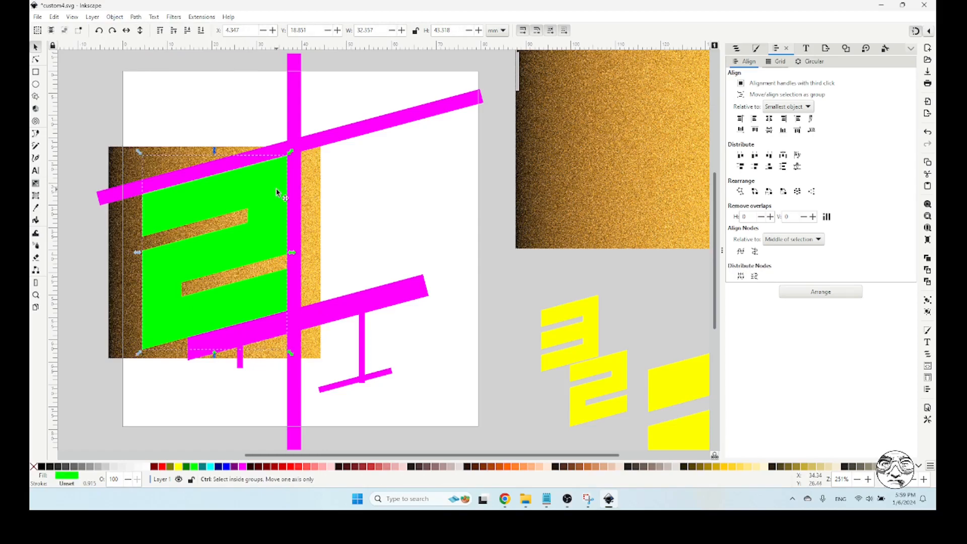
Inset the lime 2 repeatedly until it is about 29.7 mm wide and 39.9 mm high
key("ctrl+parenleft")
key("ctrl+parenleft")
key("ctrl+parenleft")
key("ctrl+parenleft")
key("ctrl+parenleft")
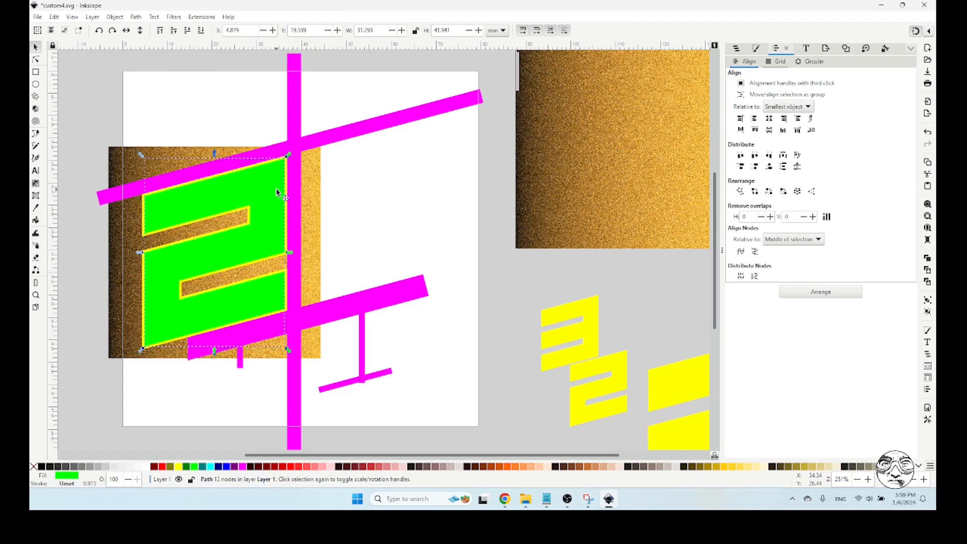
key("ctrl+parenleft")
key("ctrl+parenleft")
key("ctrl+parenleft")
key("ctrl+parenleft")
key("ctrl+parenleft")
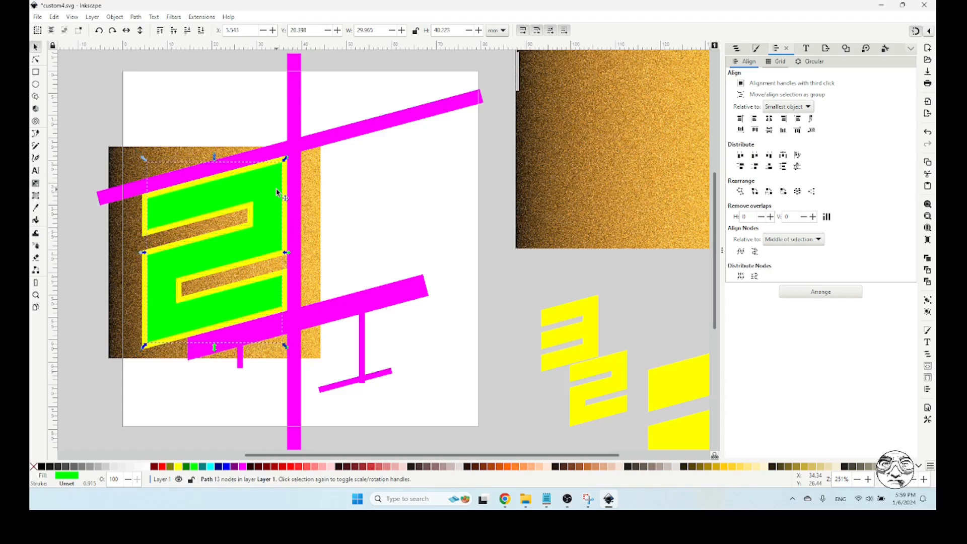
left_click(370, 191)
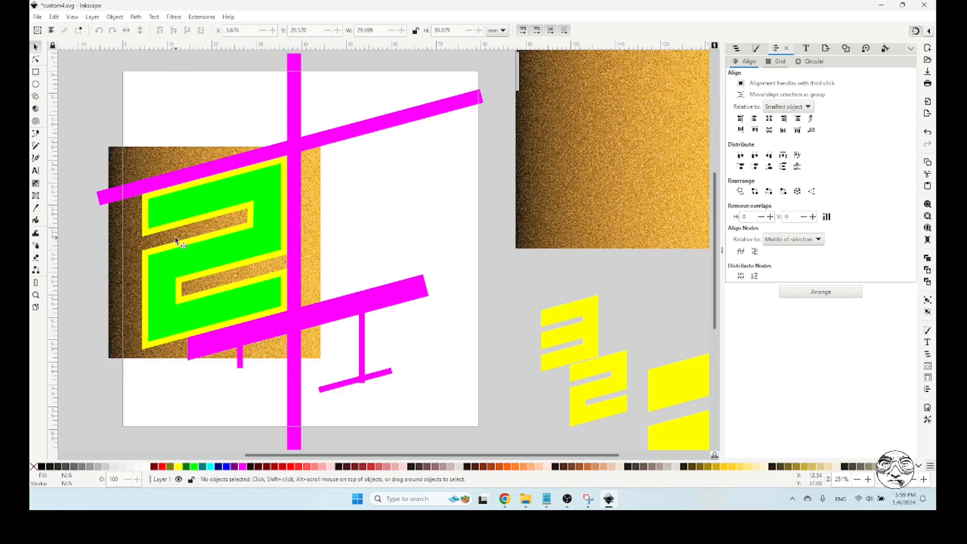
Duplicate the yellow 2, raise the copy to the top, fill it with black and set its blur to 30%
left_click(145, 237)
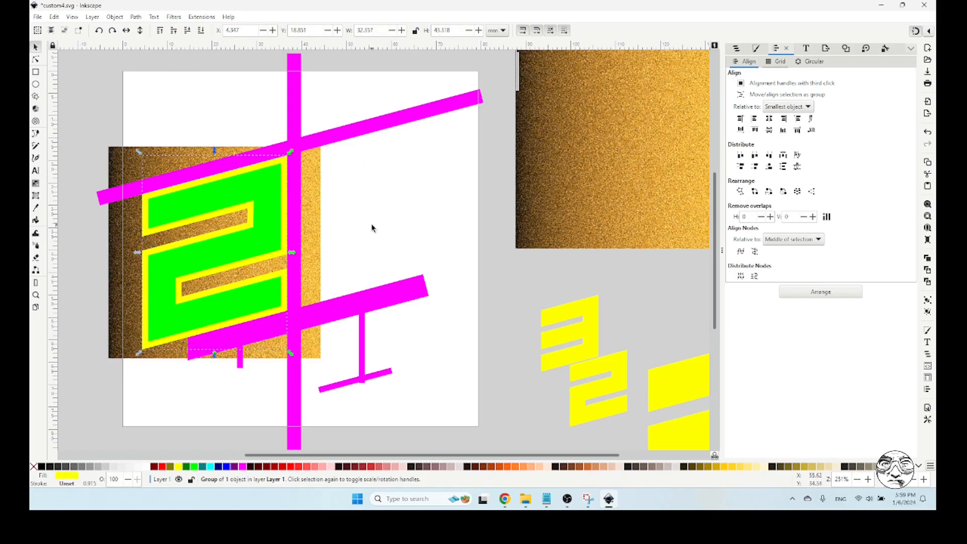
key("ctrl")
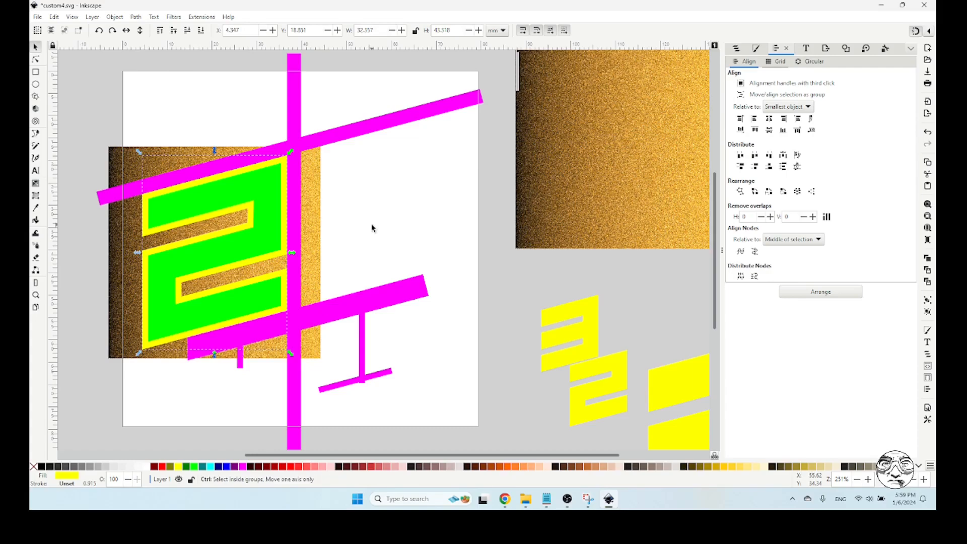
key("Home")
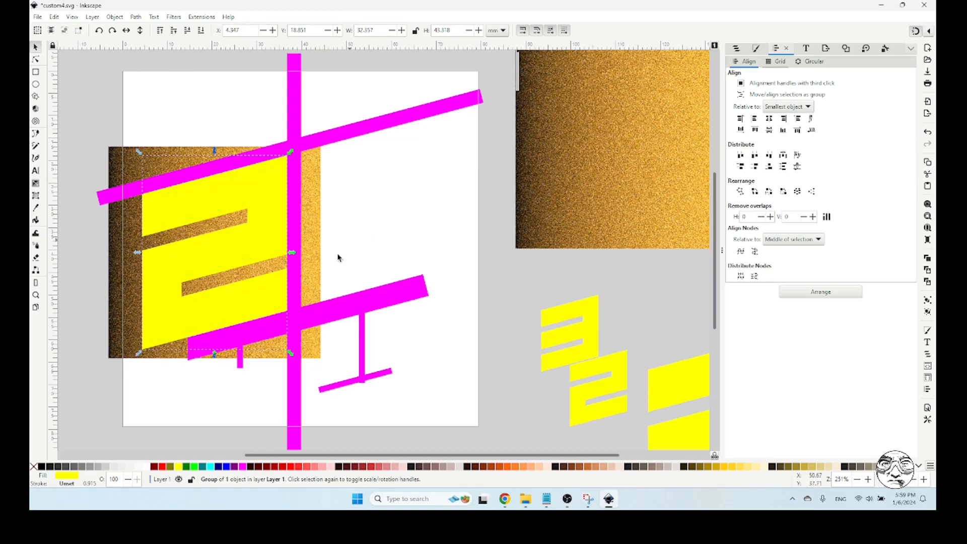
left_click(50, 467)
left_click(756, 48)
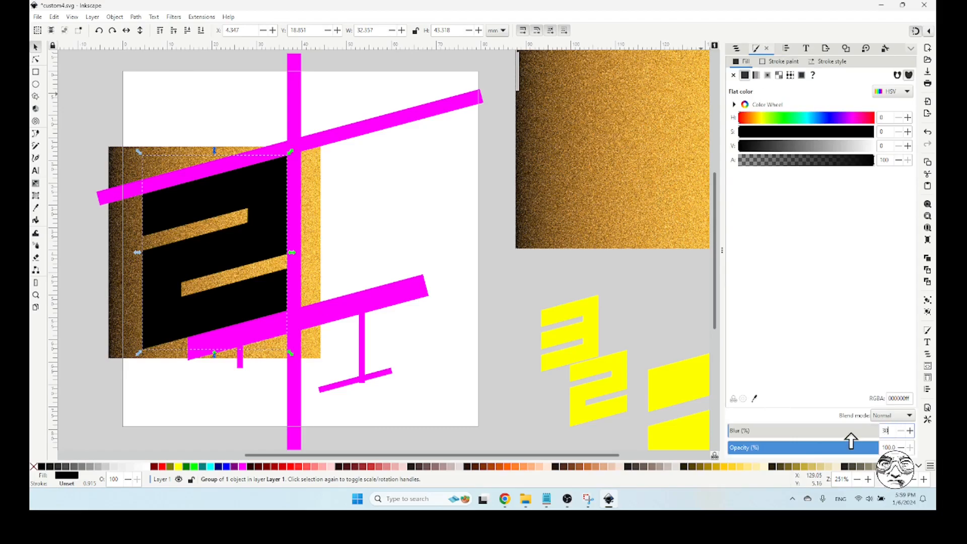
key("Return")
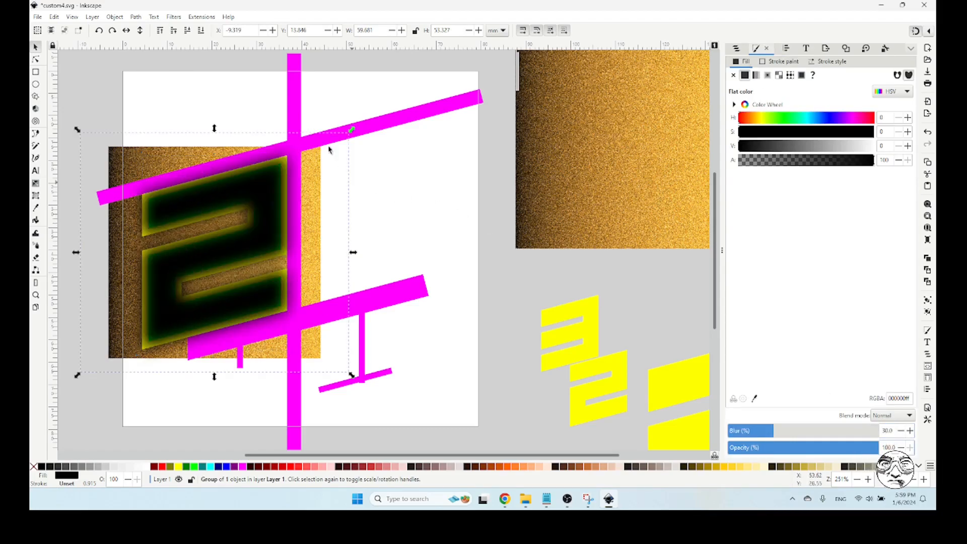
Lower the blurred black 2 beneath both the lime and the yellow shapes, leaving it above the gold texture
left_click(183, 31)
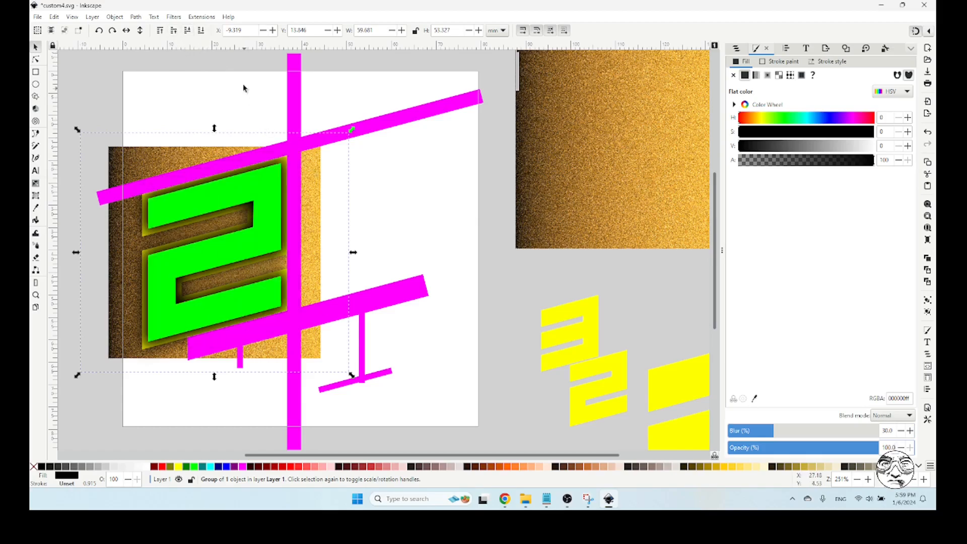
left_click(187, 31)
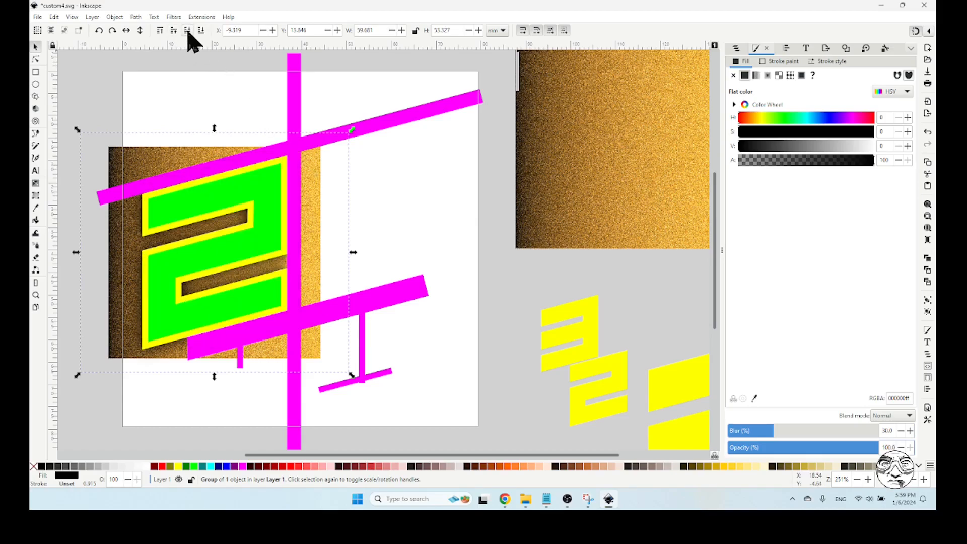
left_click(395, 211)
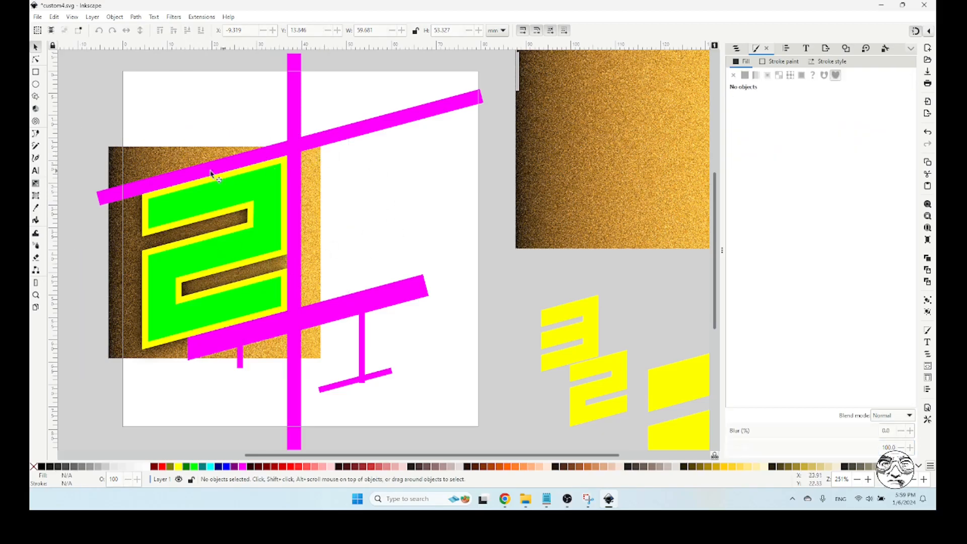
Duplicate the gold texture behind the large 2 and rotate the copy 90° counterclockwise
left_click(167, 164)
key("ctrl")
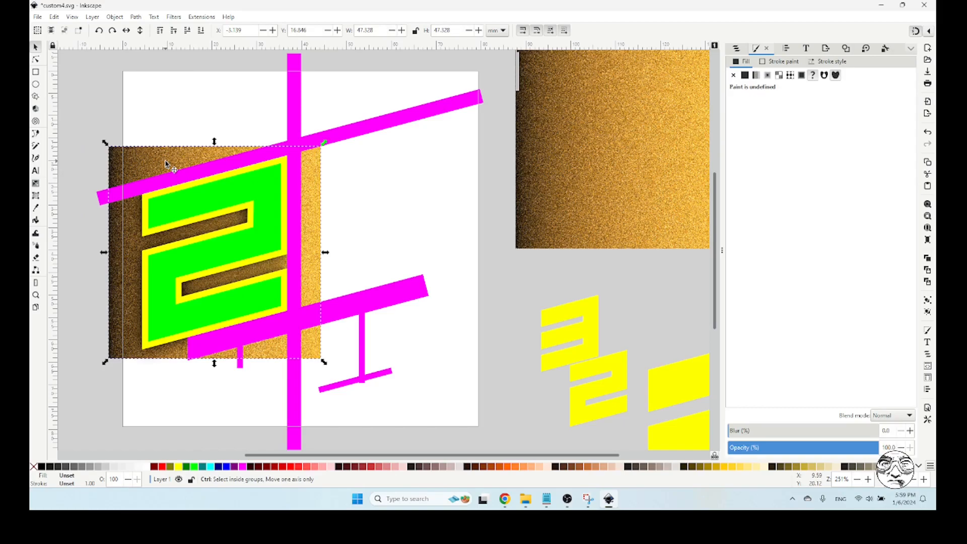
key("Home")
left_click(200, 30)
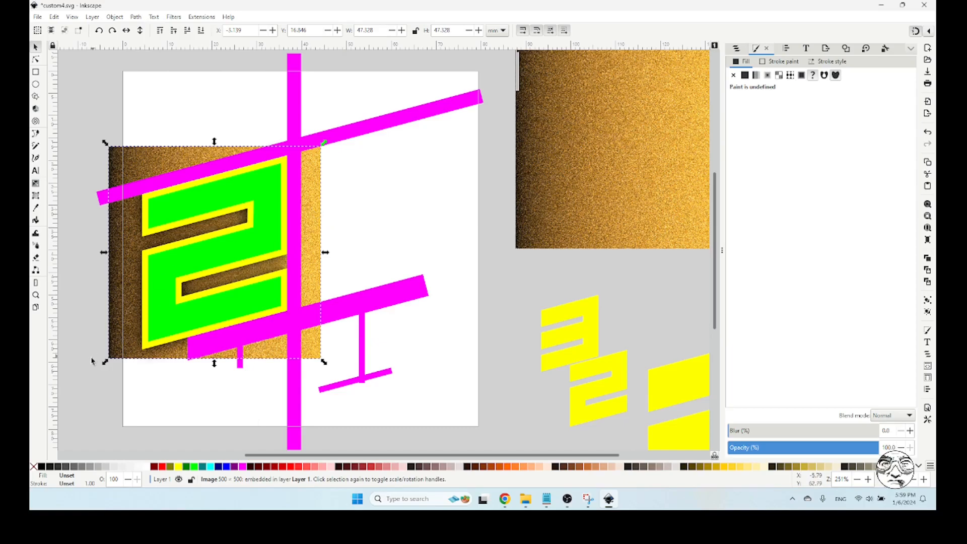
left_click(311, 224)
left_click_drag(105, 361, 328, 357)
left_click(390, 188)
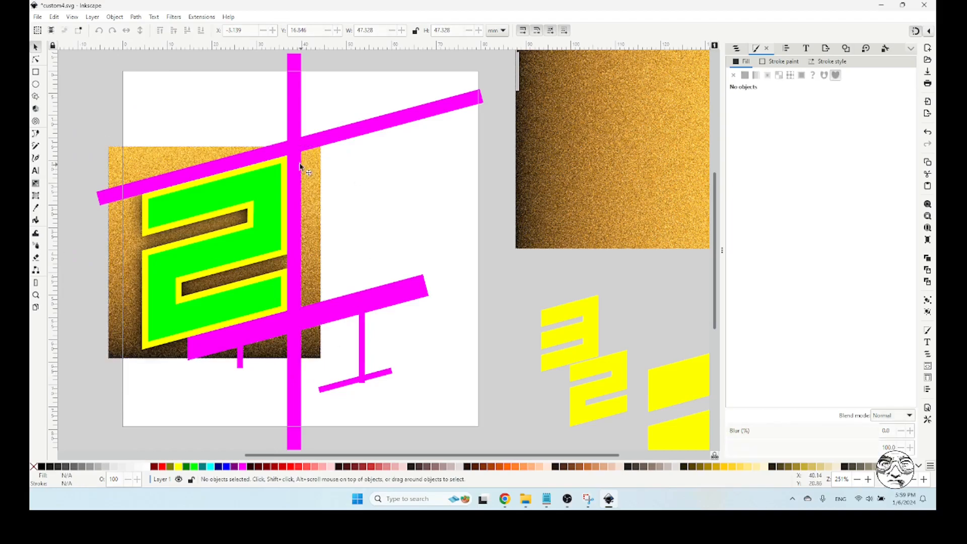
Clip the rotated gold texture to the yellow 2 and raise the clipped piece above the blurred black shadow, keeping it beneath the lime 2
left_click(145, 309)
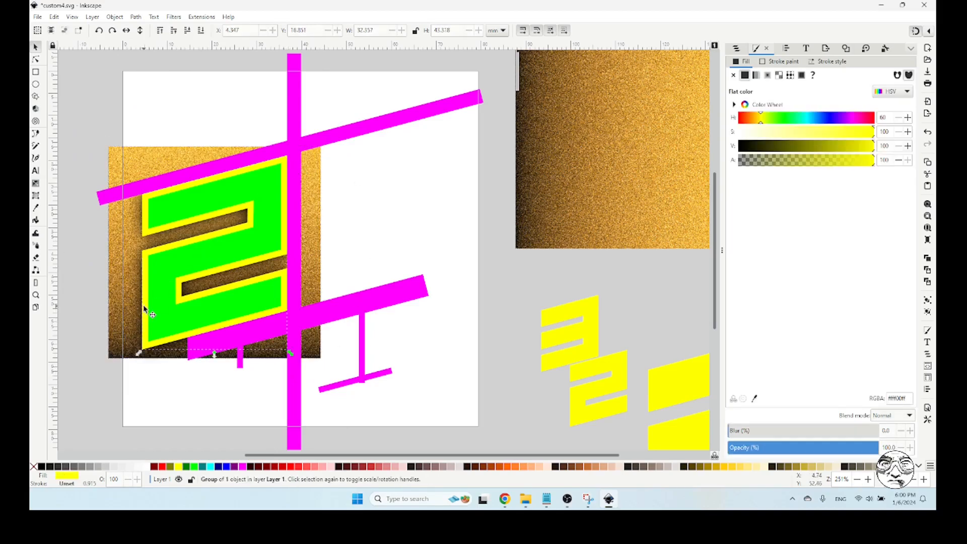
key("shift")
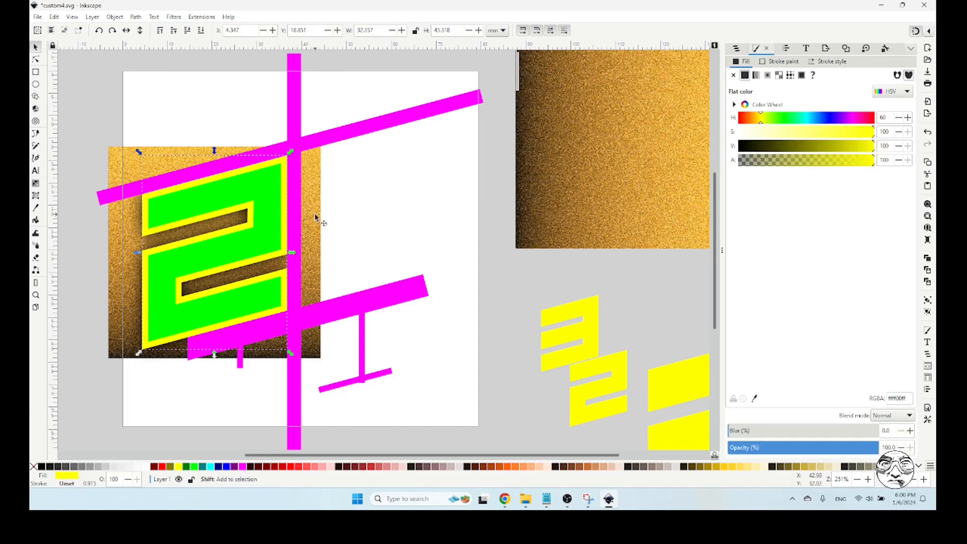
left_click(315, 218, "shift")
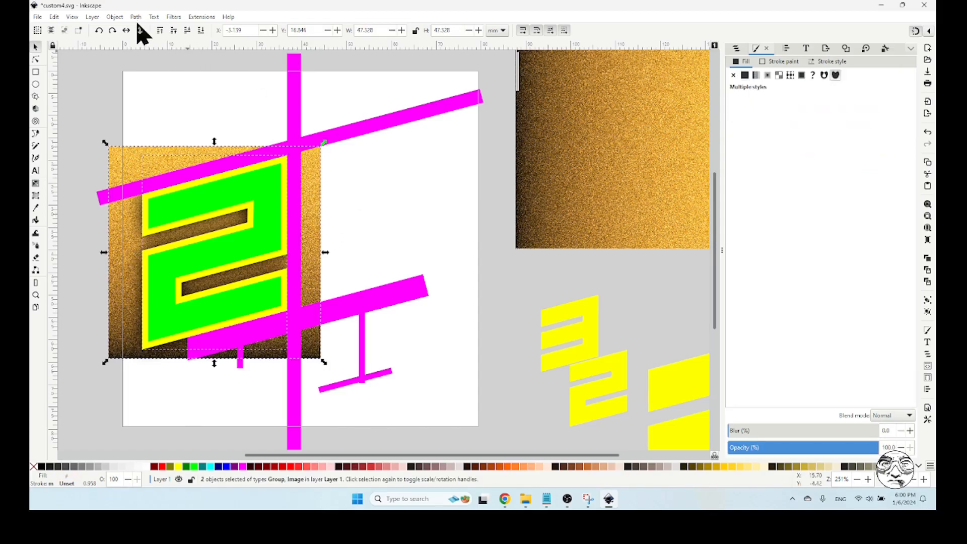
left_click(115, 16)
mouse_move(134, 140)
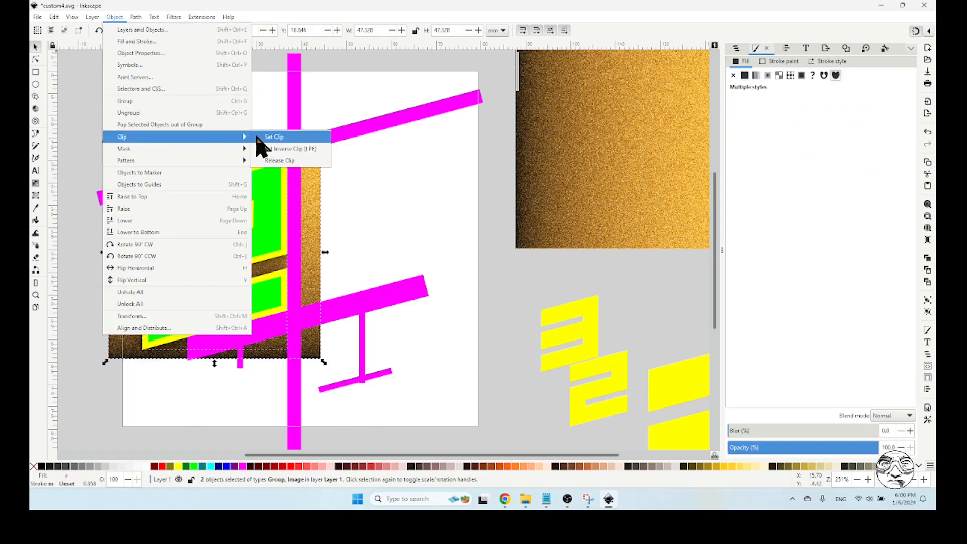
left_click(272, 137)
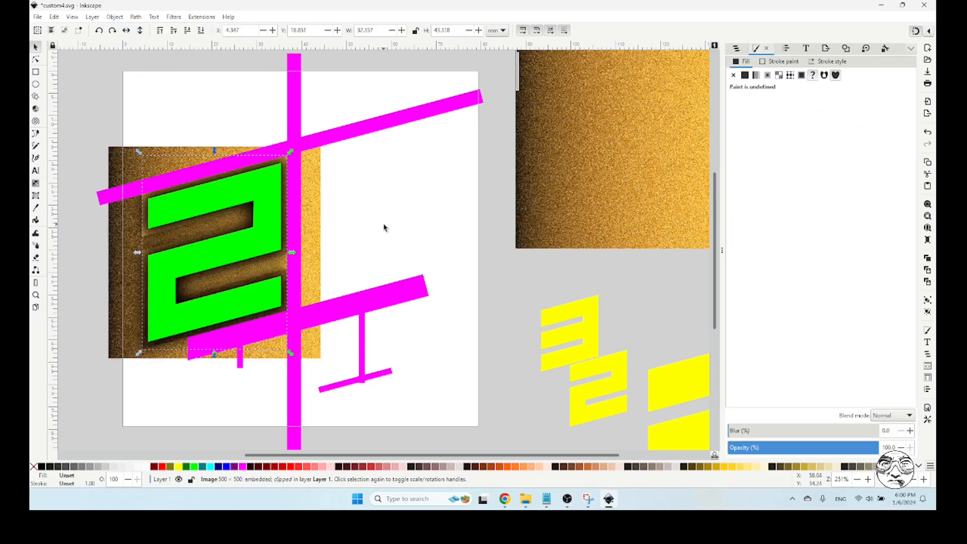
left_click(174, 31)
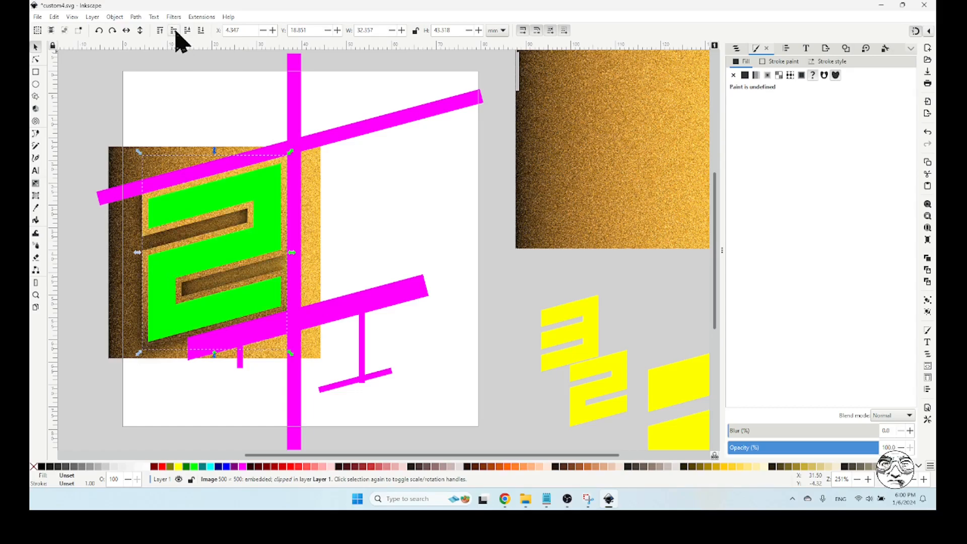
left_click(369, 226)
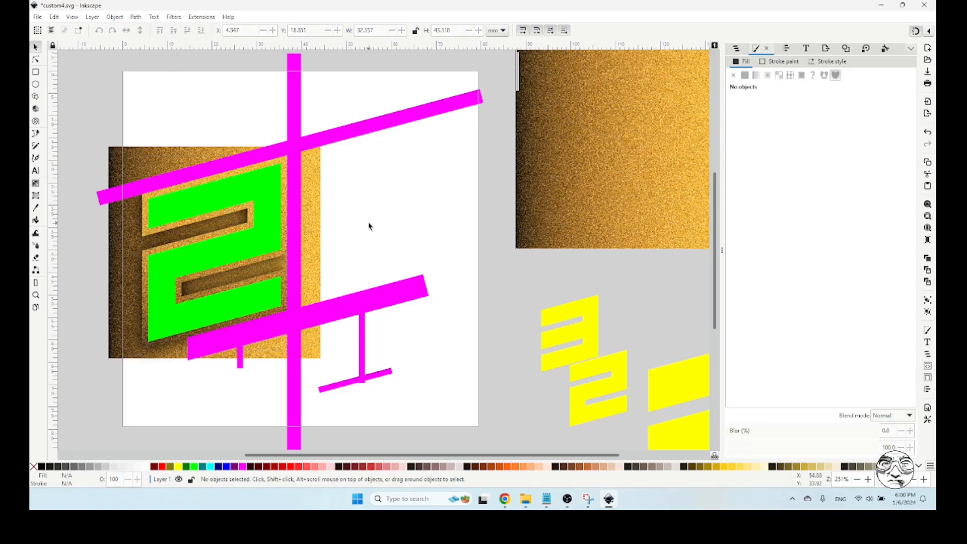
Duplicate the lime 2, fill the copy with black, blur it 20% and lower it just beneath the lime shape
left_click(275, 191)
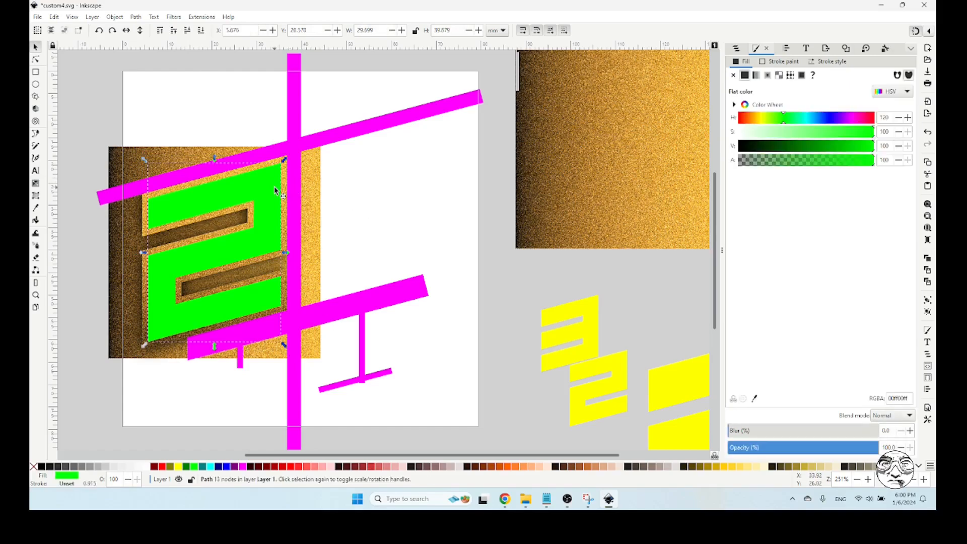
key("ctrl")
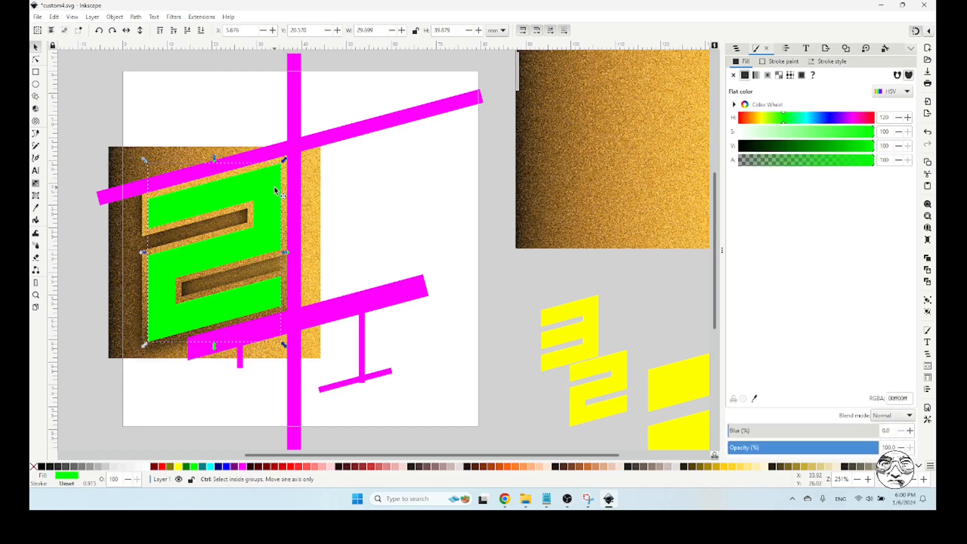
left_click(42, 466)
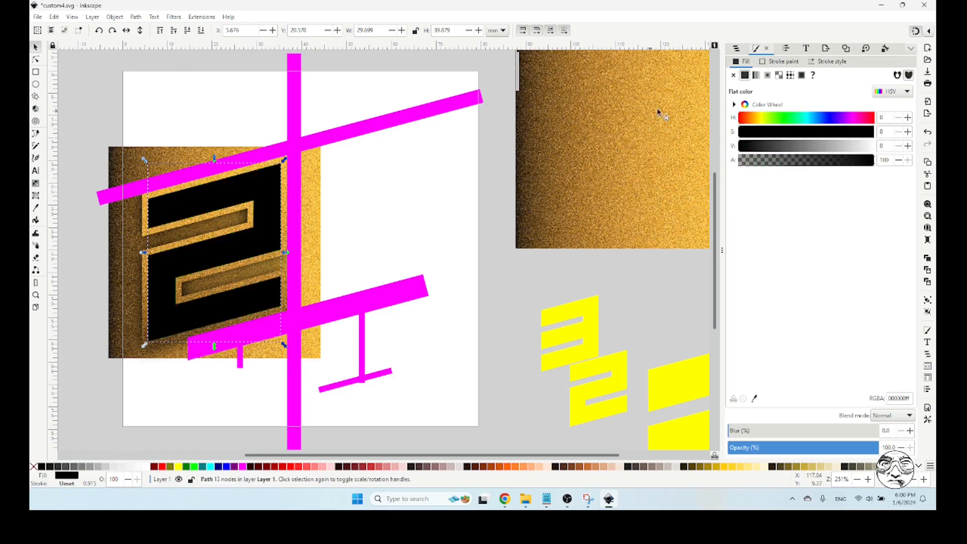
double_click(887, 430)
key("Return")
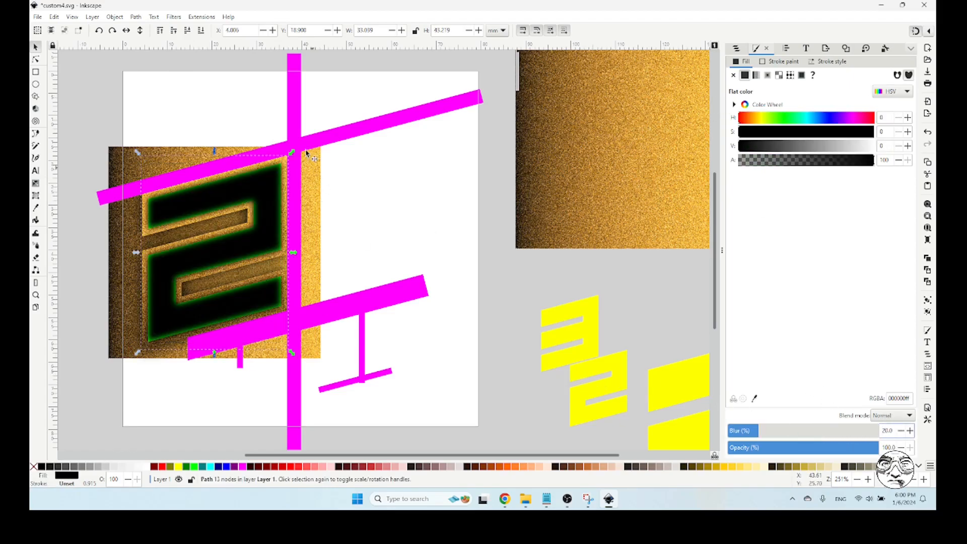
left_click(187, 31)
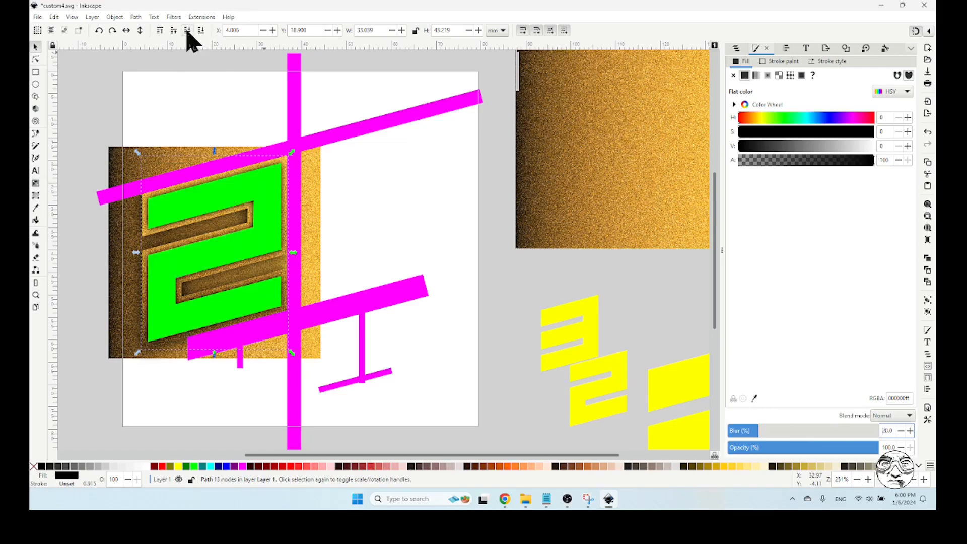
left_click(406, 215)
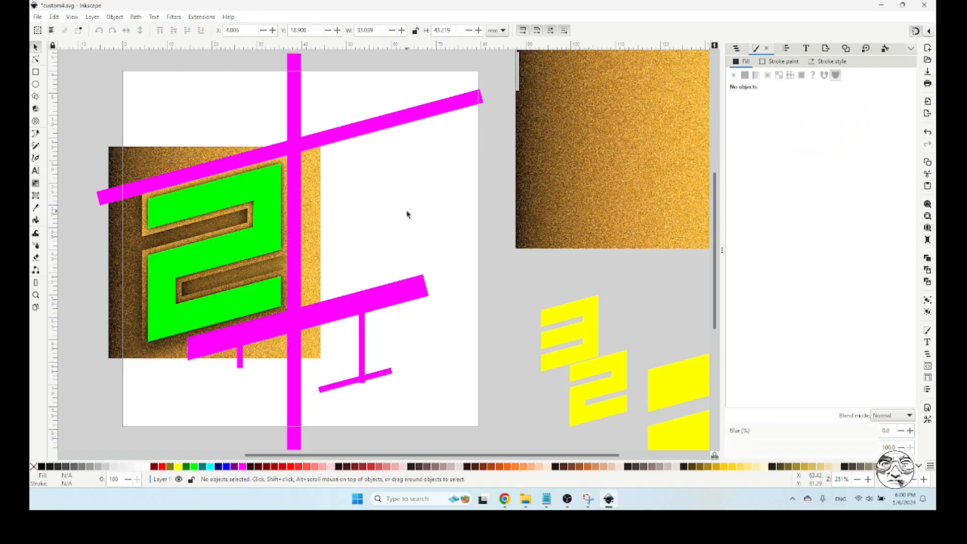
Rotate the remaining gold texture behind the 2 by 90° clockwise
left_click(313, 171)
left_click(313, 171)
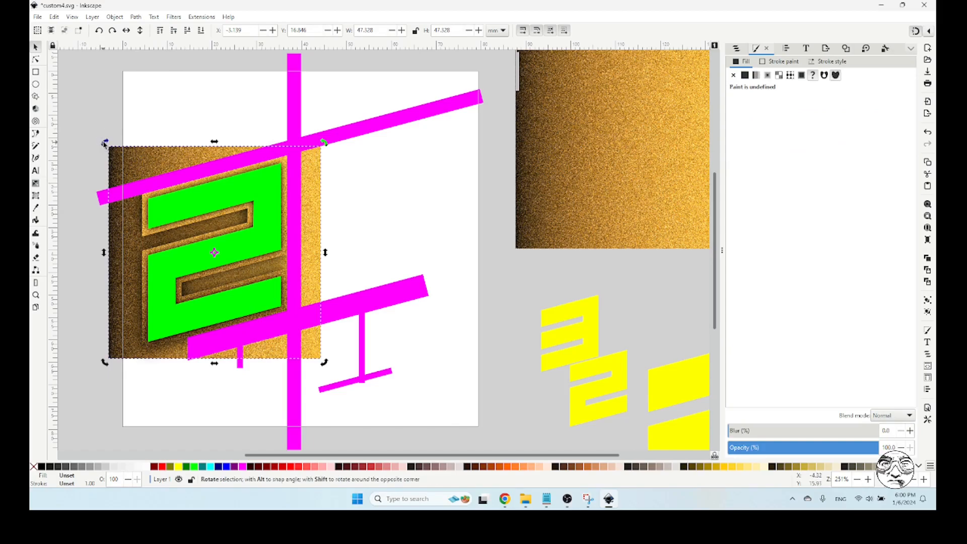
left_click_drag(104, 143, 317, 142)
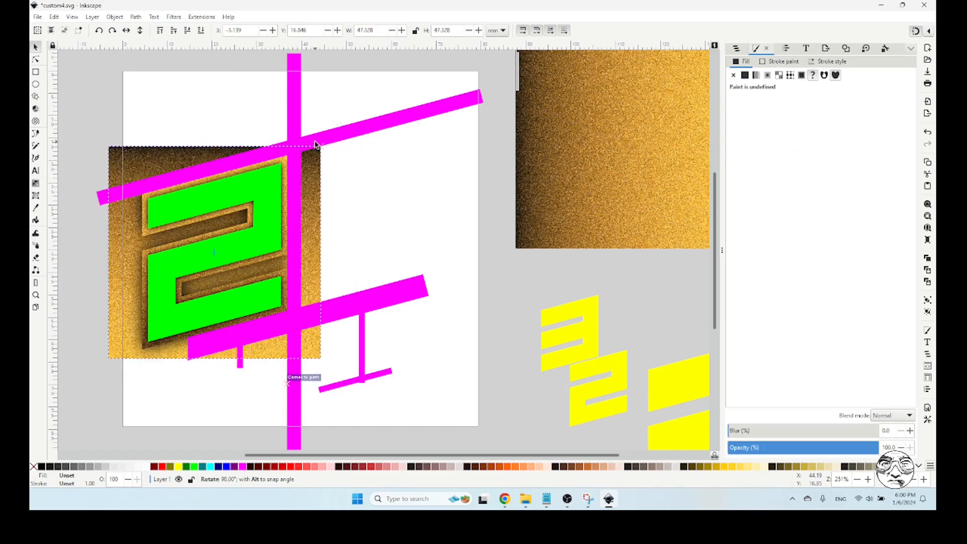
left_click(383, 192)
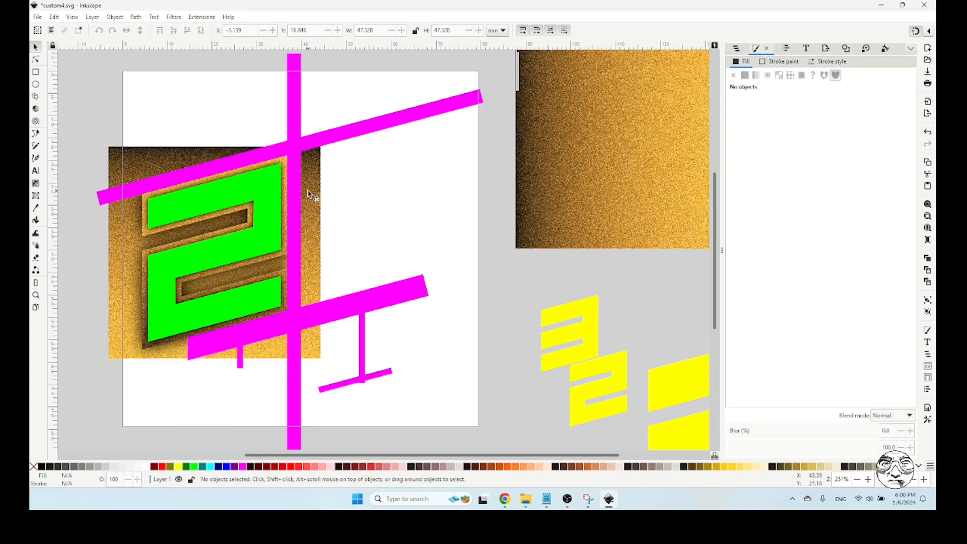
Clip the remaining gold texture to the lime 2 and raise the clipped piece above the black shadows
left_click(280, 186)
left_click(275, 189, "shift")
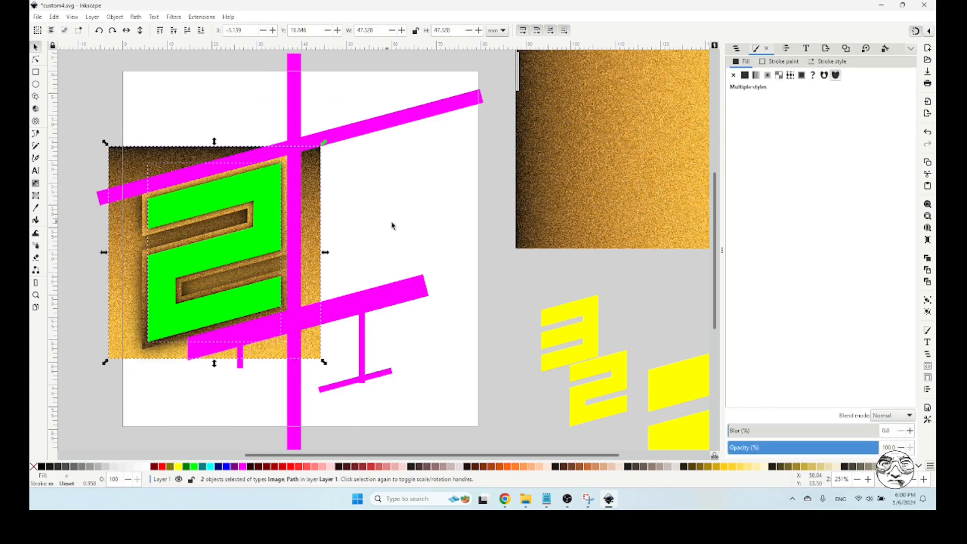
left_click(116, 17)
mouse_move(238, 139)
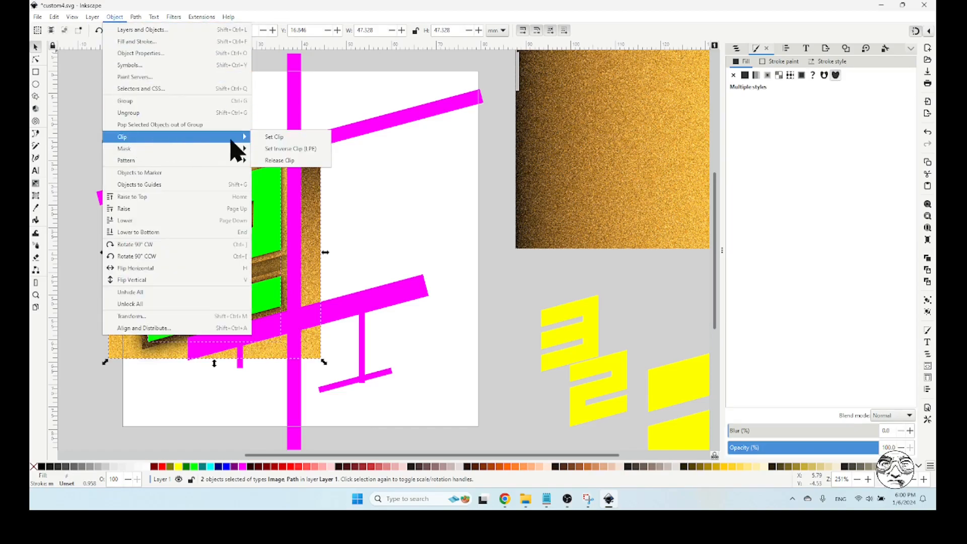
left_click(270, 137)
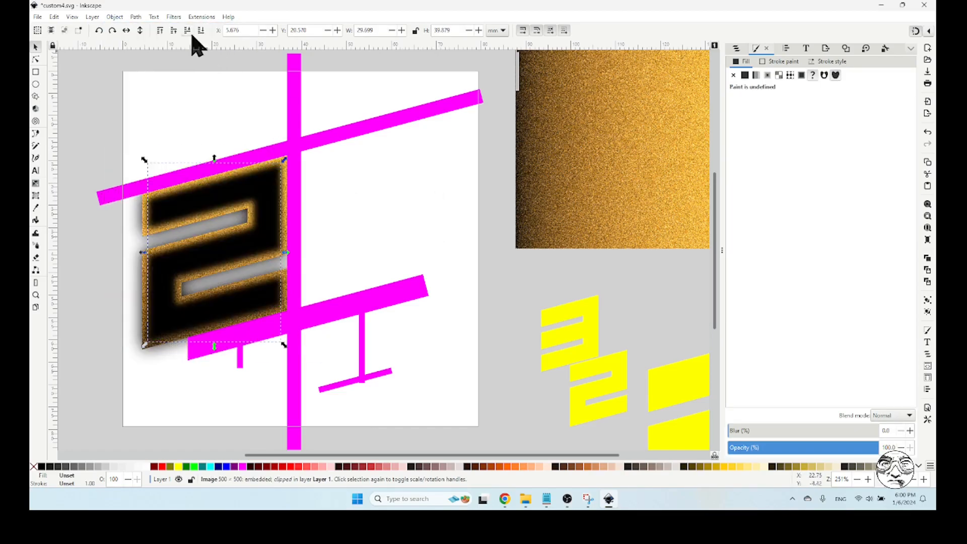
left_click(159, 30)
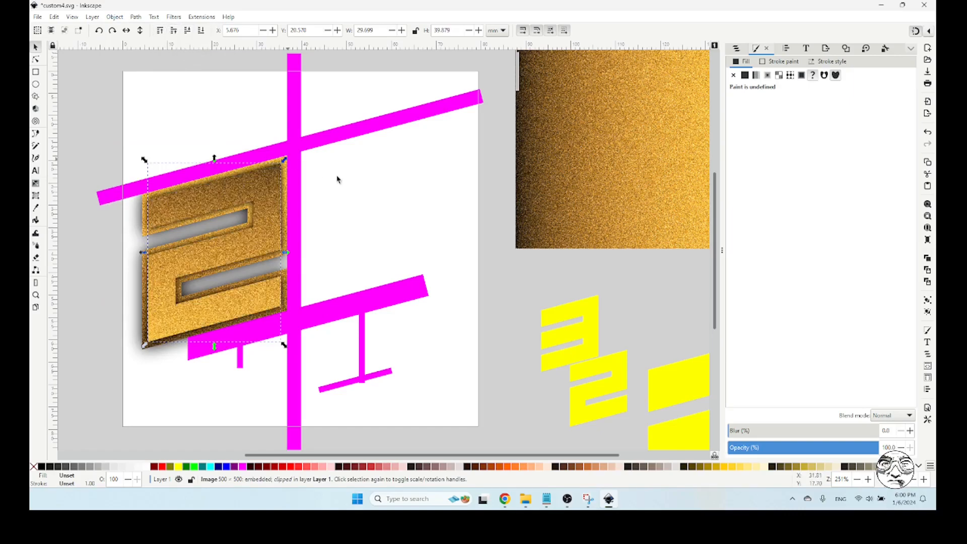
left_click(377, 205)
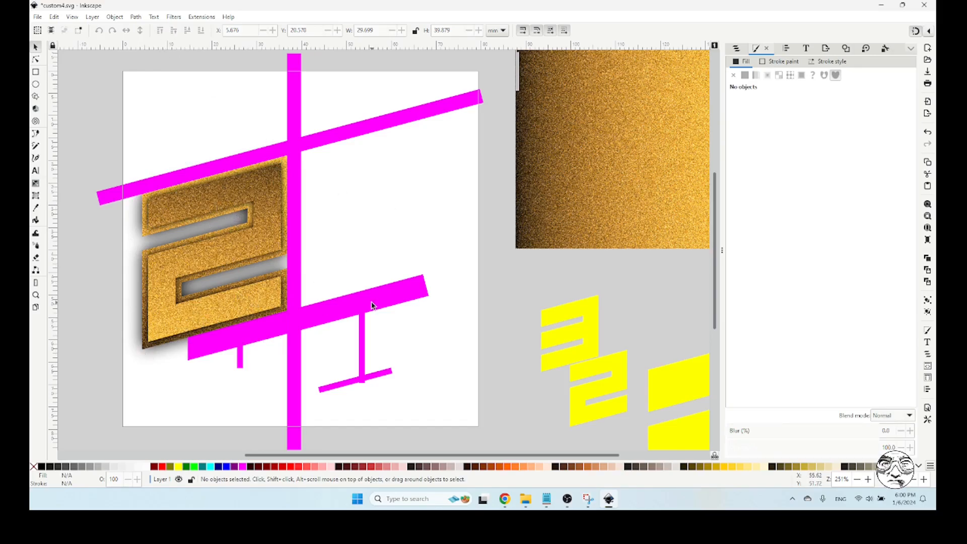
Group the four pieces of the gold 2 and hide the magenta GUIDE object
left_click_drag(72, 69, 392, 428)
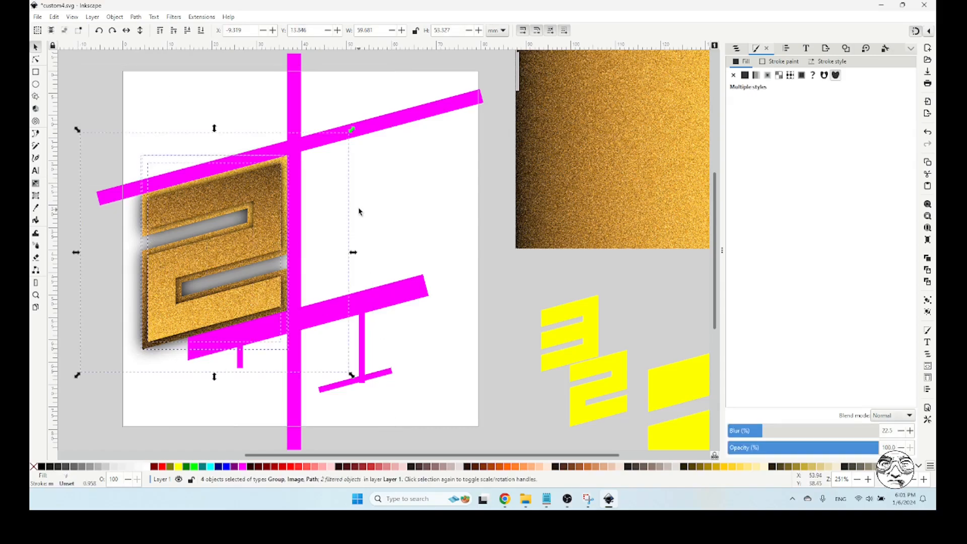
left_click(115, 16)
left_click(120, 102)
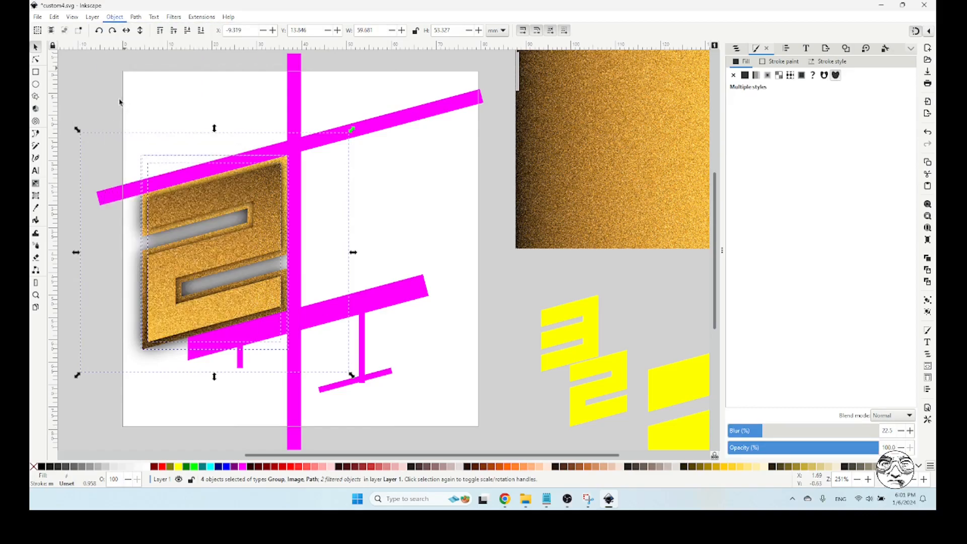
left_click(83, 117)
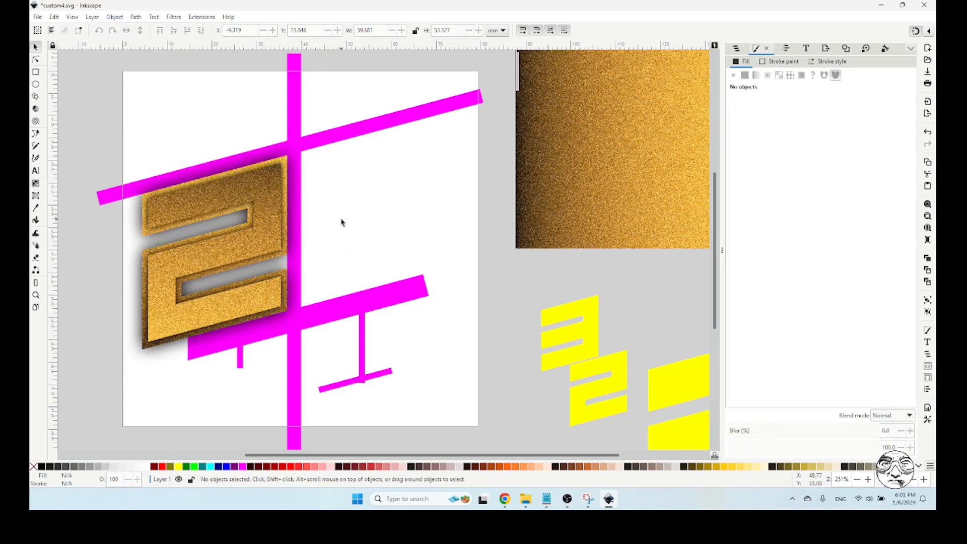
left_click(736, 48)
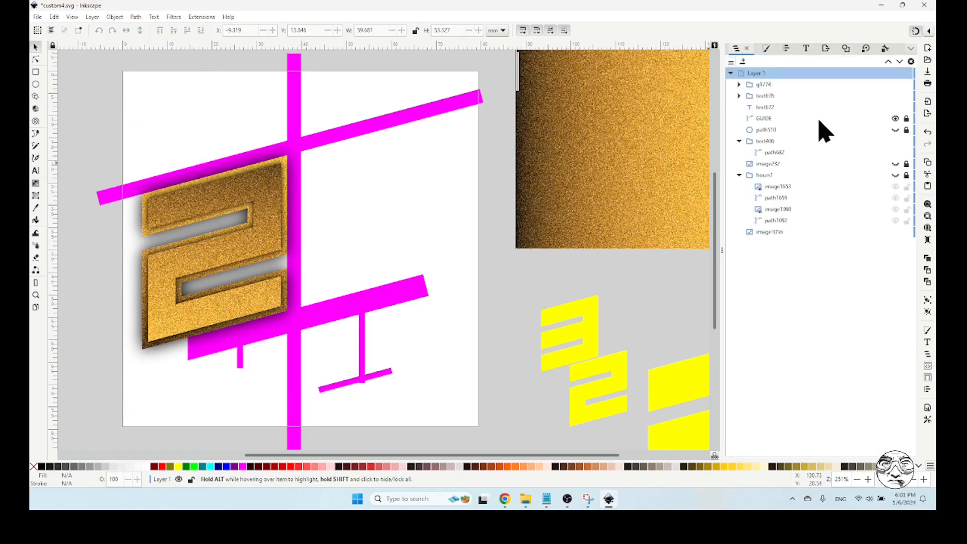
left_click(895, 118)
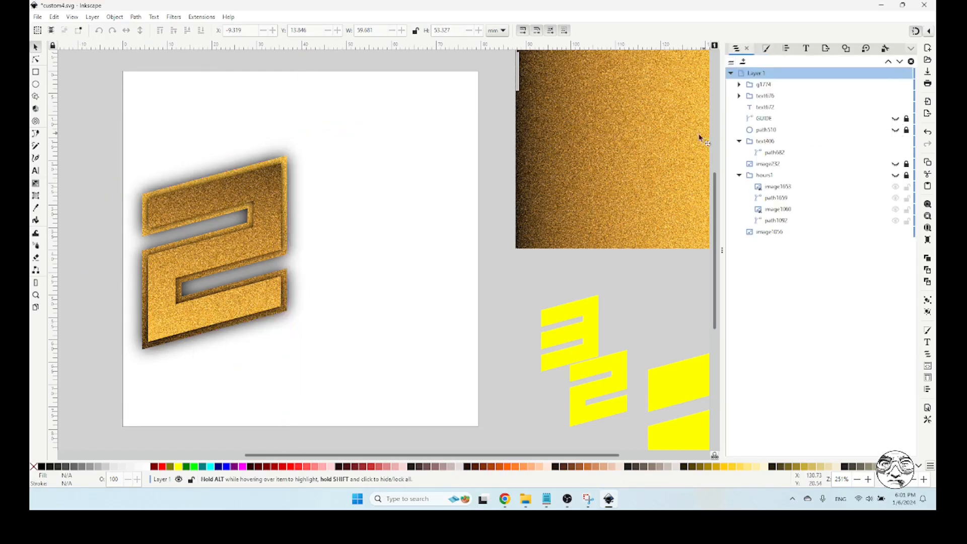
Choose the Gold folder inside My Drive's Watches folder on Google Drive as the PNG export destination
left_click(826, 49)
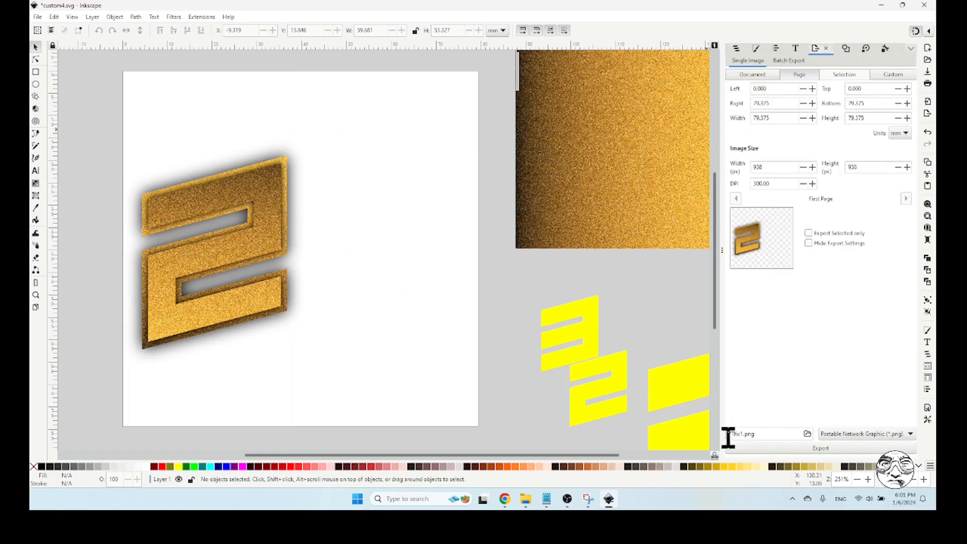
left_click(807, 434)
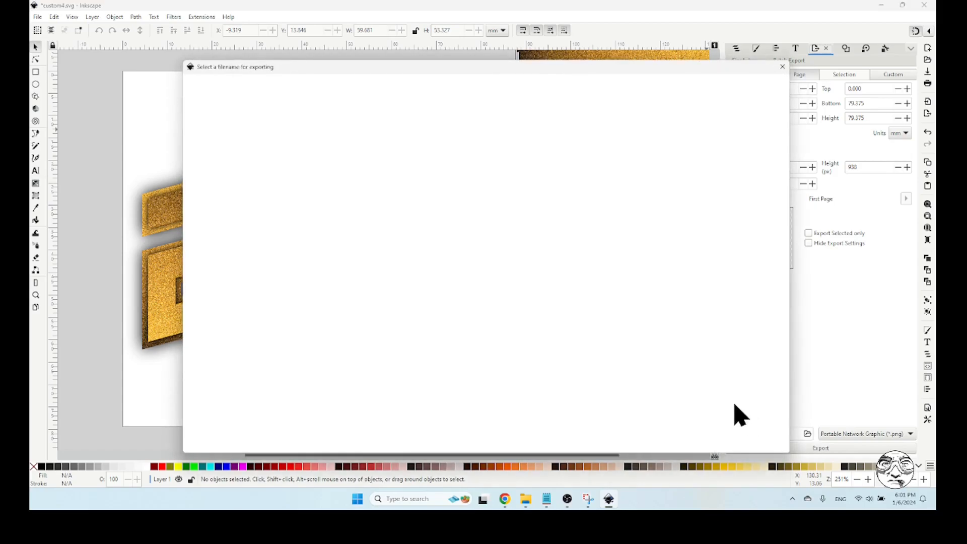
left_click(235, 211)
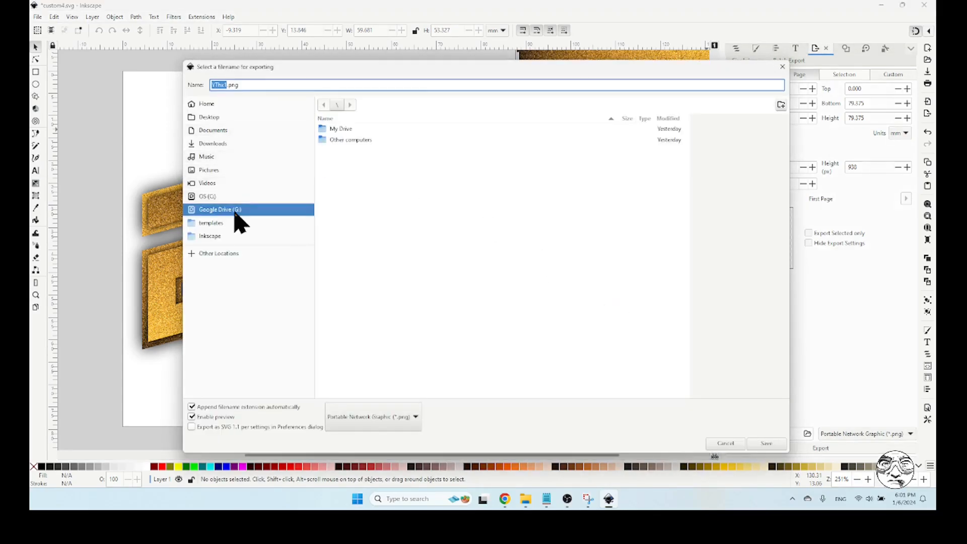
double_click(339, 130)
scroll(504, 249, "down", 10)
double_click(360, 371)
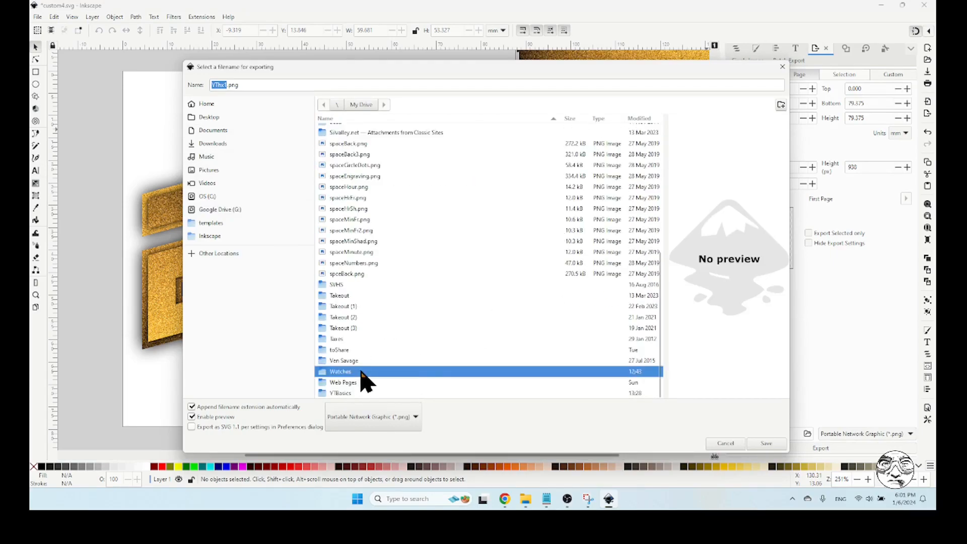
double_click(352, 130)
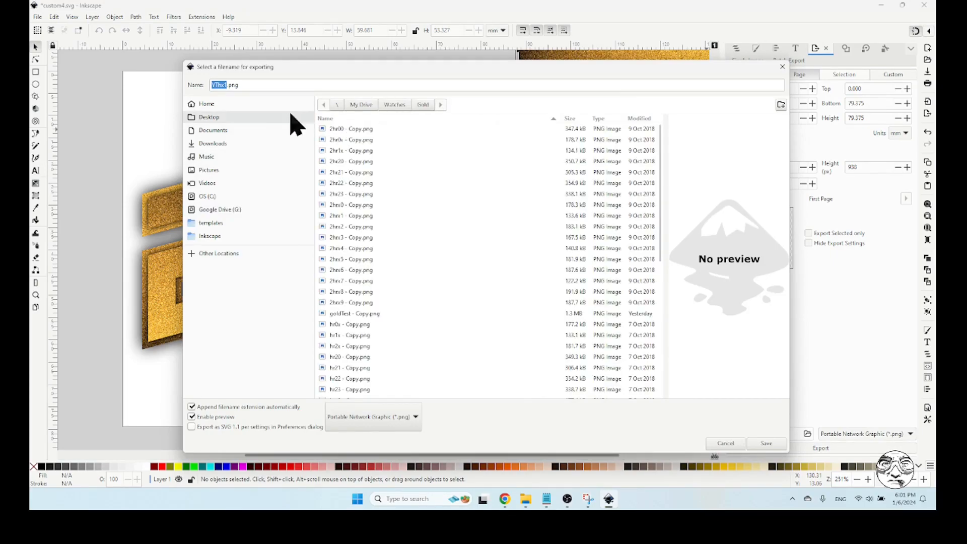
Name the export YTh2x.png and export the page as a PNG, replacing the existing file
left_click(226, 85)
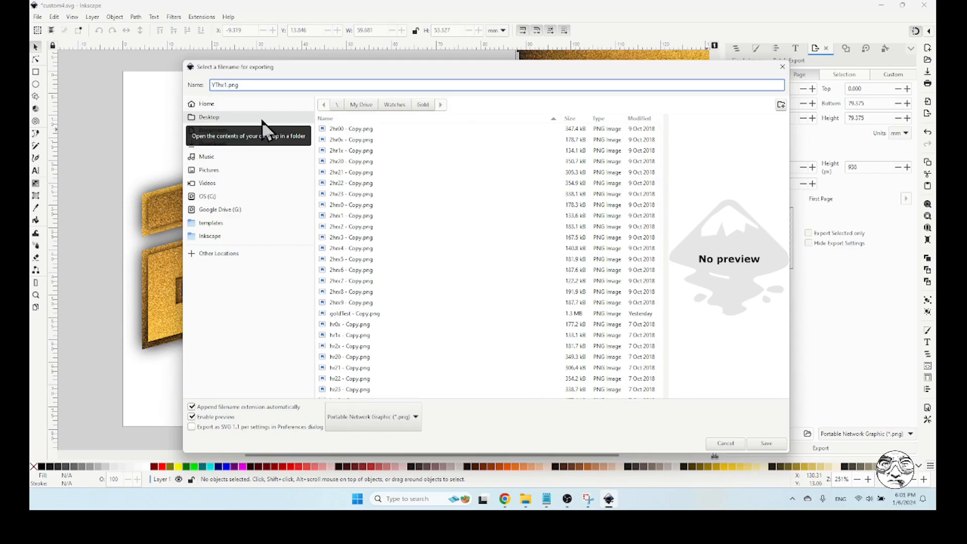
key("BackSpace")
key("BackSpace")
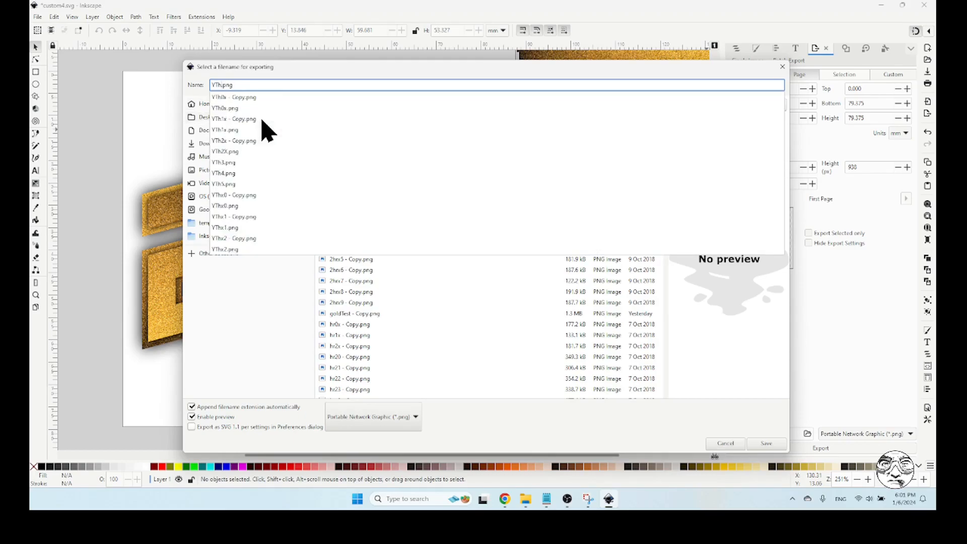
type("2x")
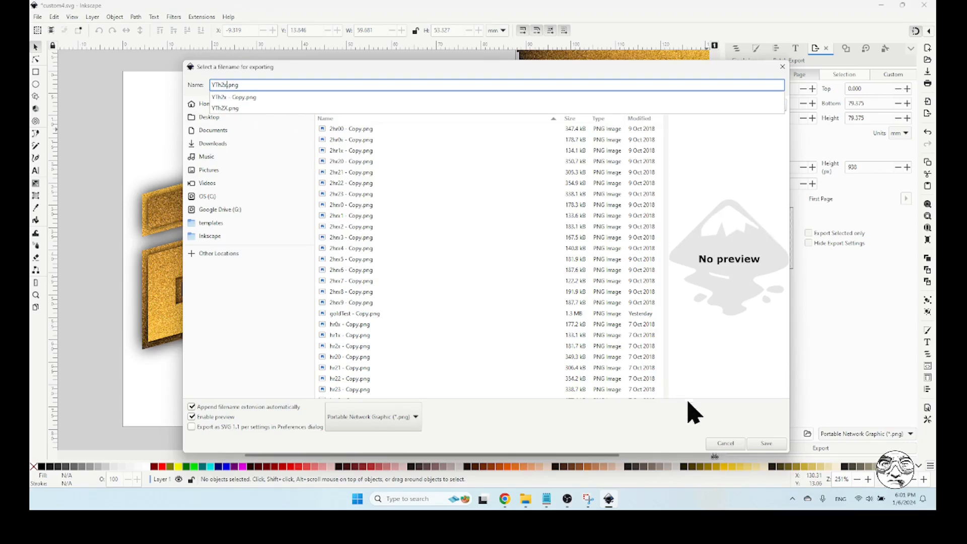
left_click(760, 444)
left_click(764, 445)
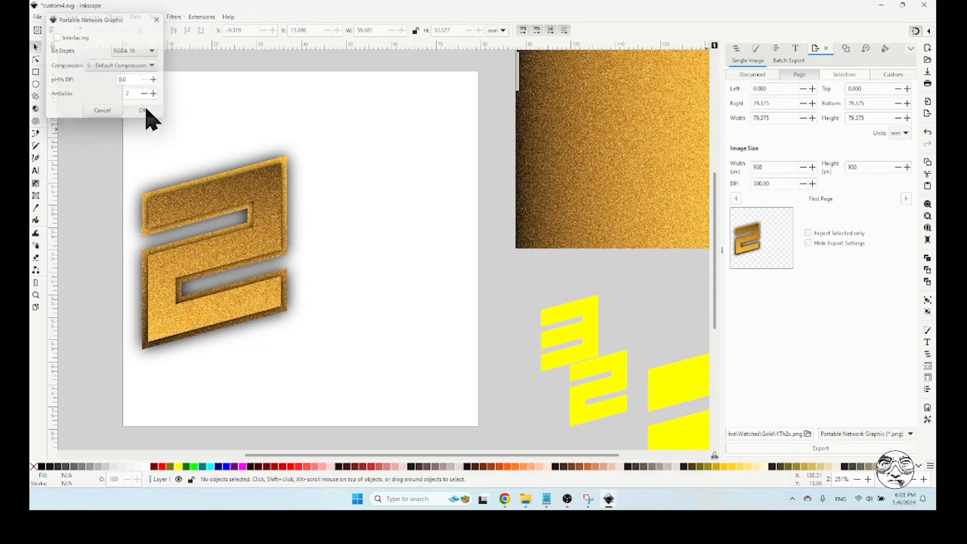
left_click(146, 111)
left_click(532, 290)
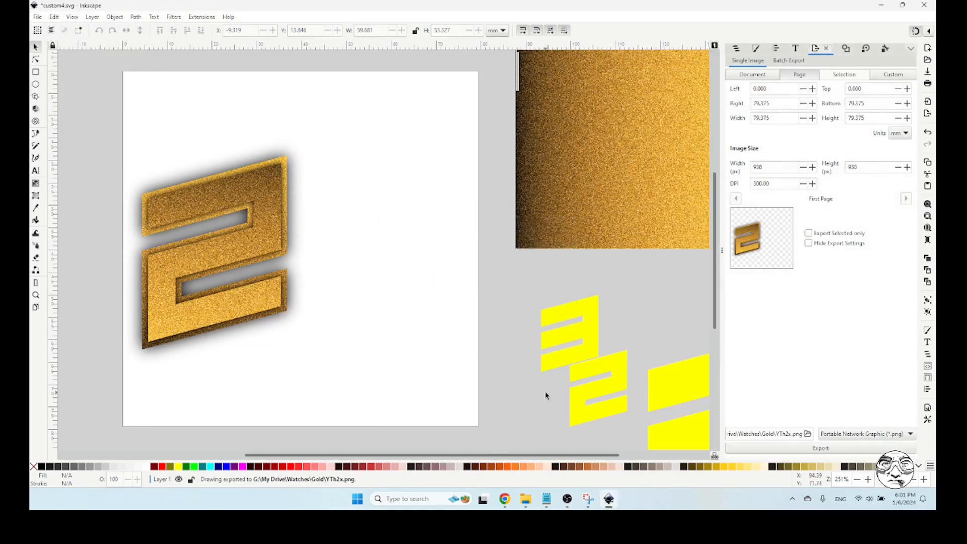
Switch to Facer Creator and add YTh2x.png from the Gold folder as a new image layer
left_click(505, 501)
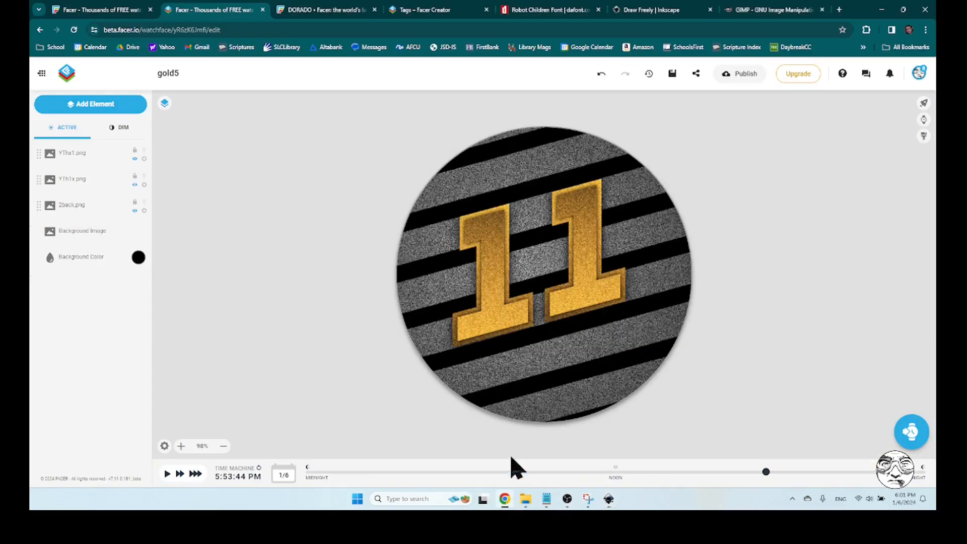
left_click(91, 106)
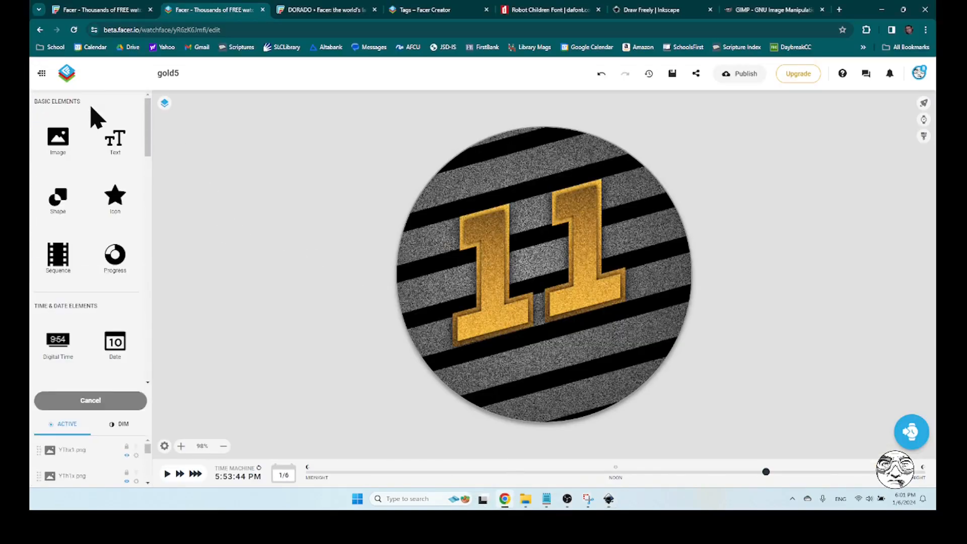
left_click(59, 141)
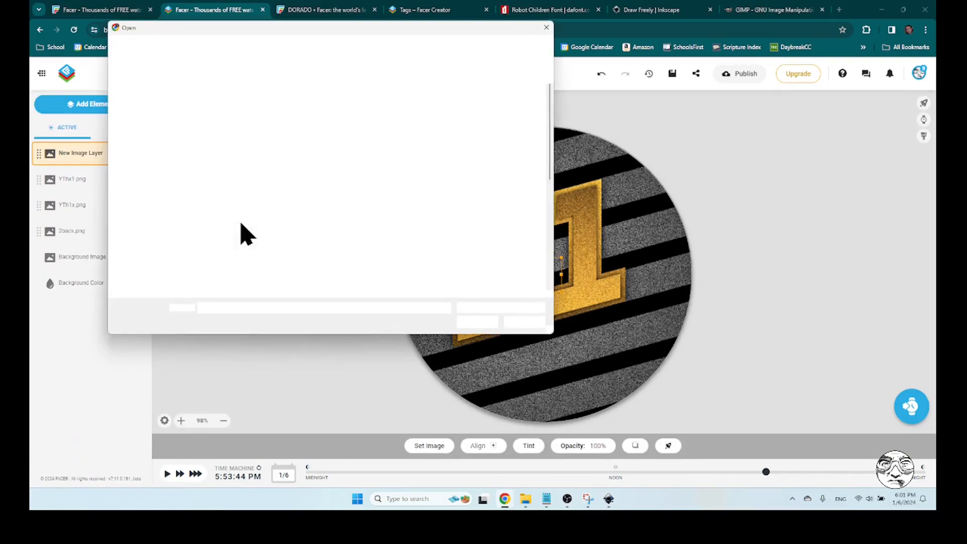
scroll(450, 218, "down", 5)
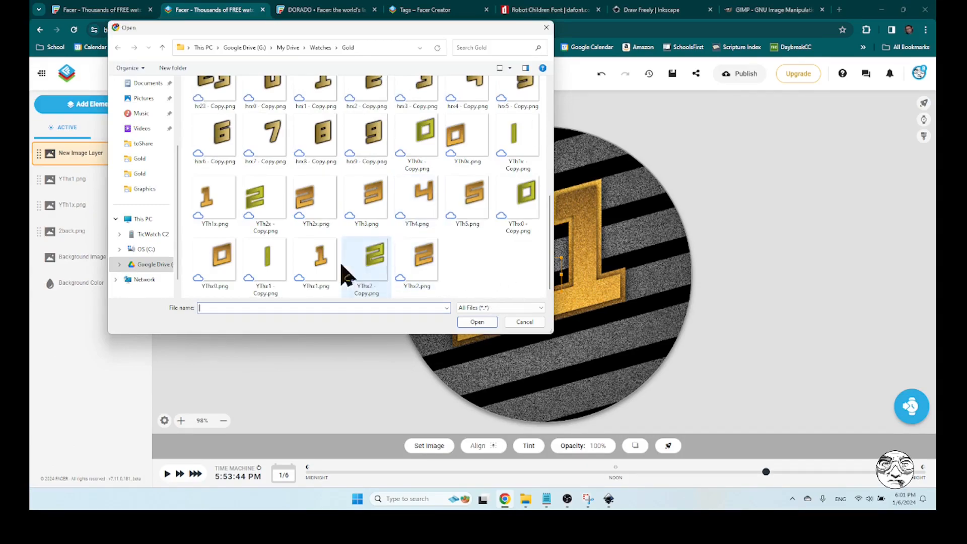
left_click(318, 196)
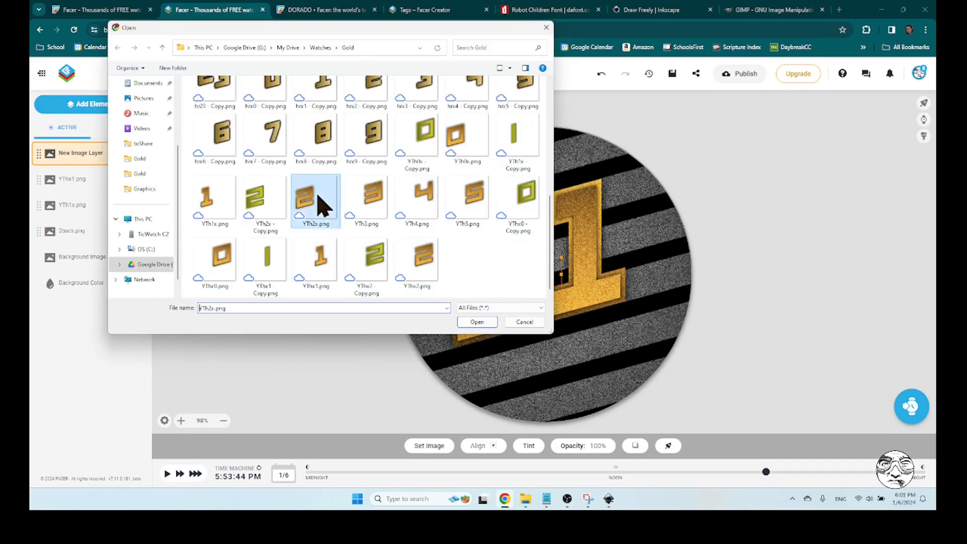
left_click(487, 323)
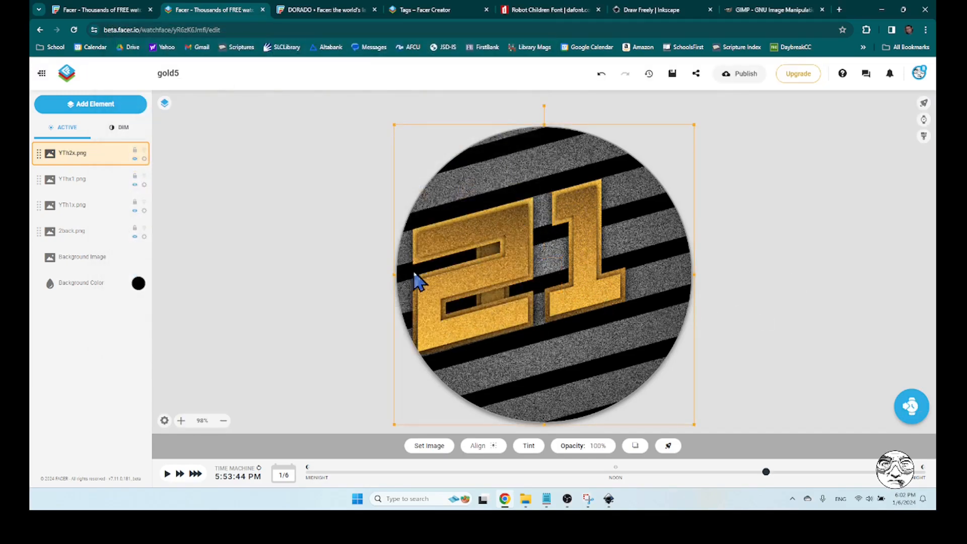
left_click(573, 273)
Switch to Inkscape, move the gold 2 to about X 26.18, Y 4.34 mm using the temporarily shown GUIDE, and hide GUIDE again
key("alt+Tab")
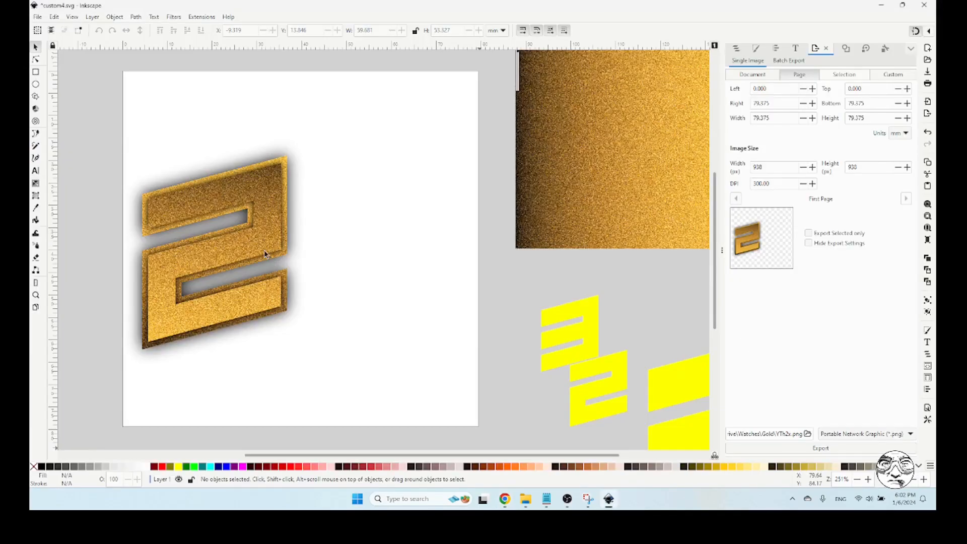
left_click(737, 49)
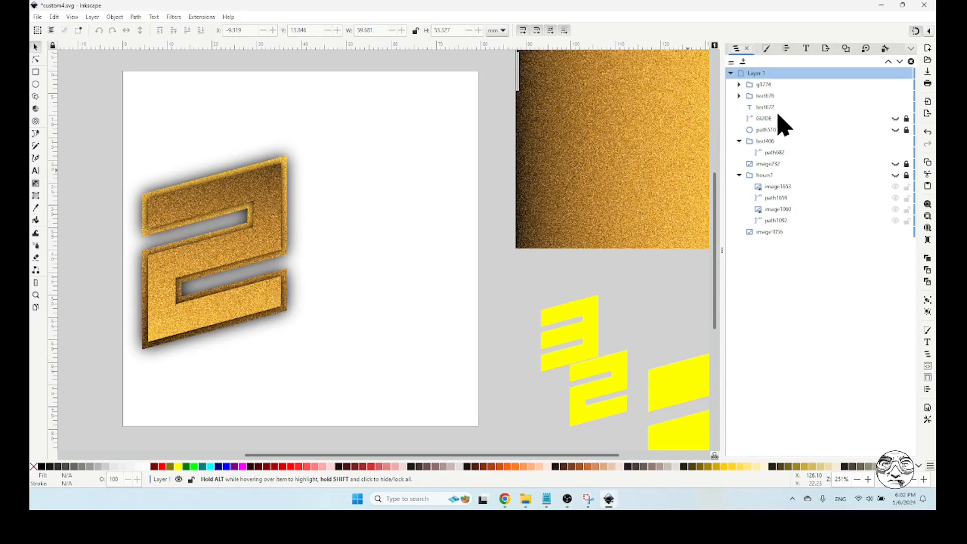
left_click(895, 119)
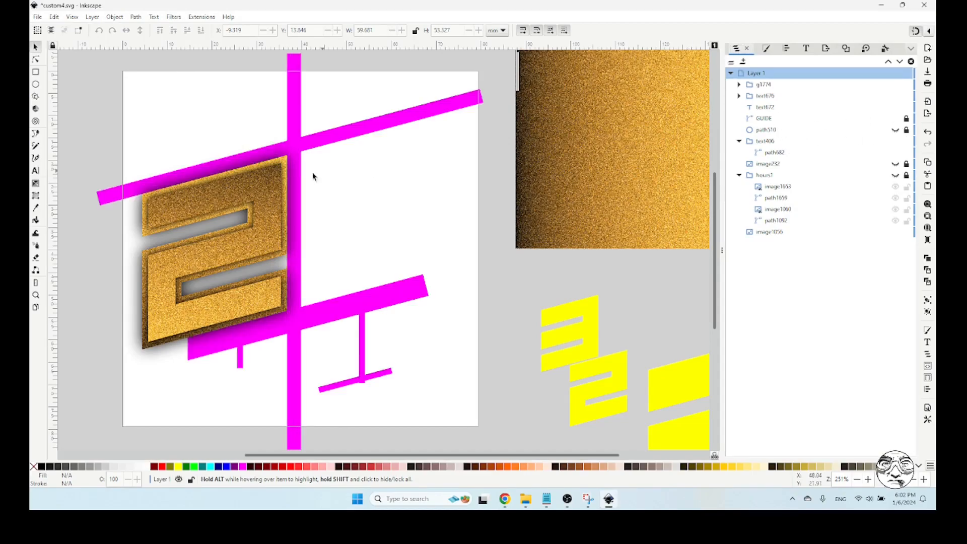
left_click(180, 208)
left_click_drag(159, 215, 328, 175)
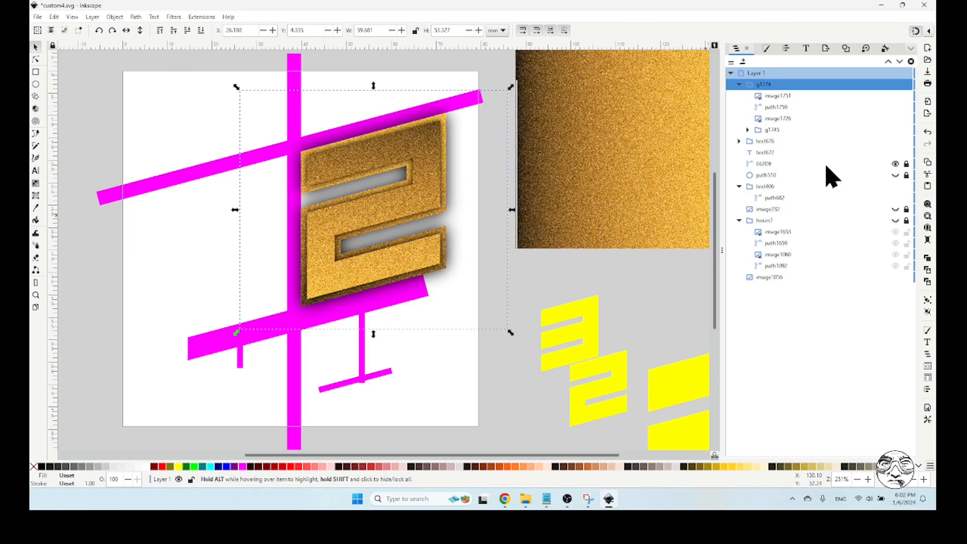
left_click(896, 164)
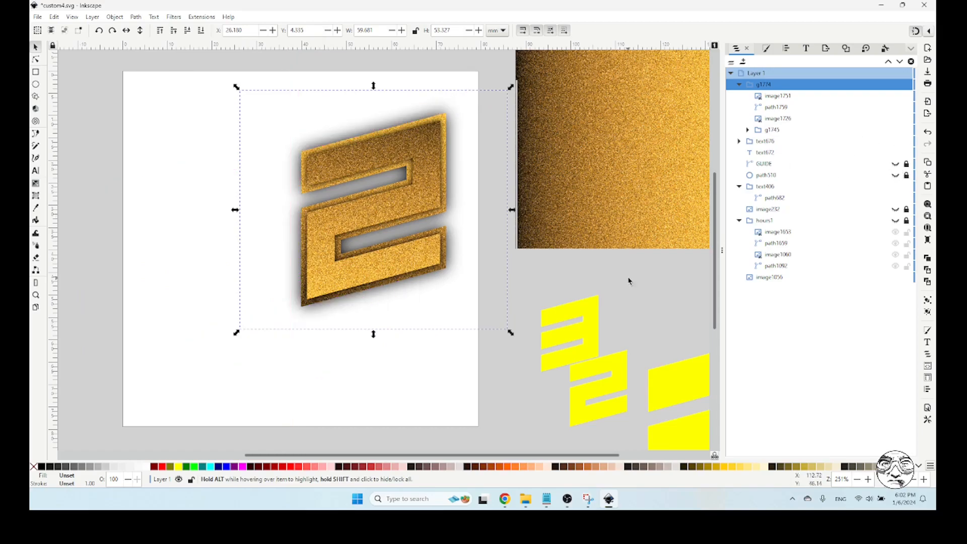
Set up a PNG export of the repositioned 2 into My Drive's Watches/Gold folder on Google Drive
left_click(826, 73)
left_click(826, 49)
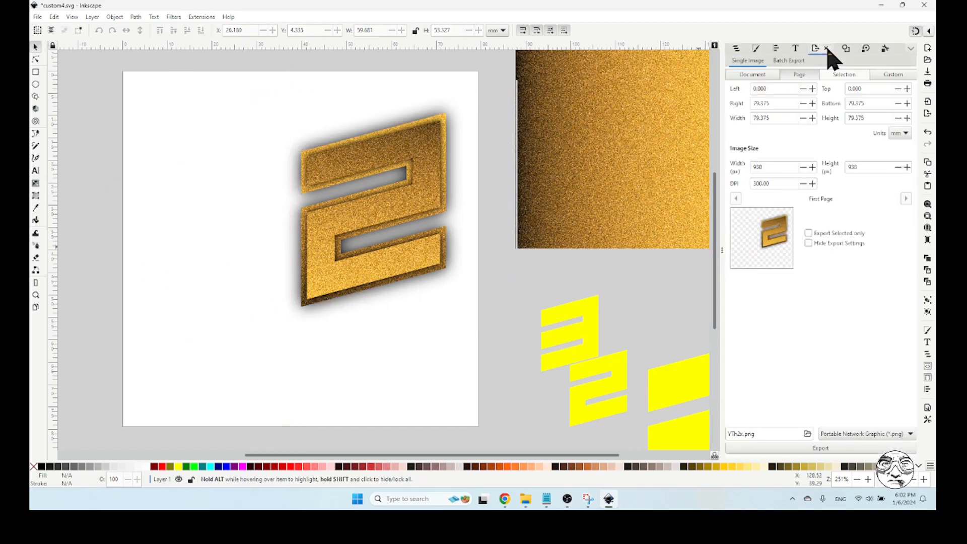
left_click(808, 435)
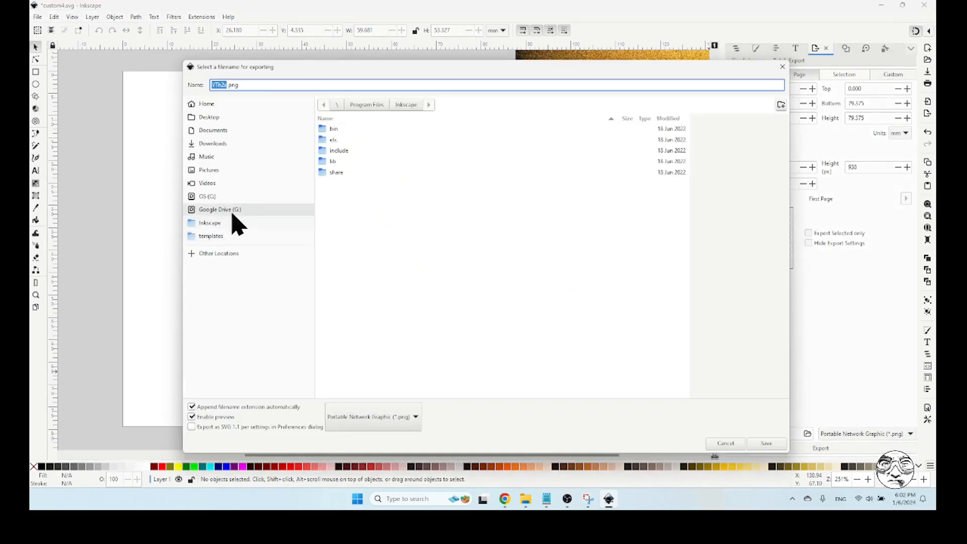
left_click(232, 211)
double_click(342, 129)
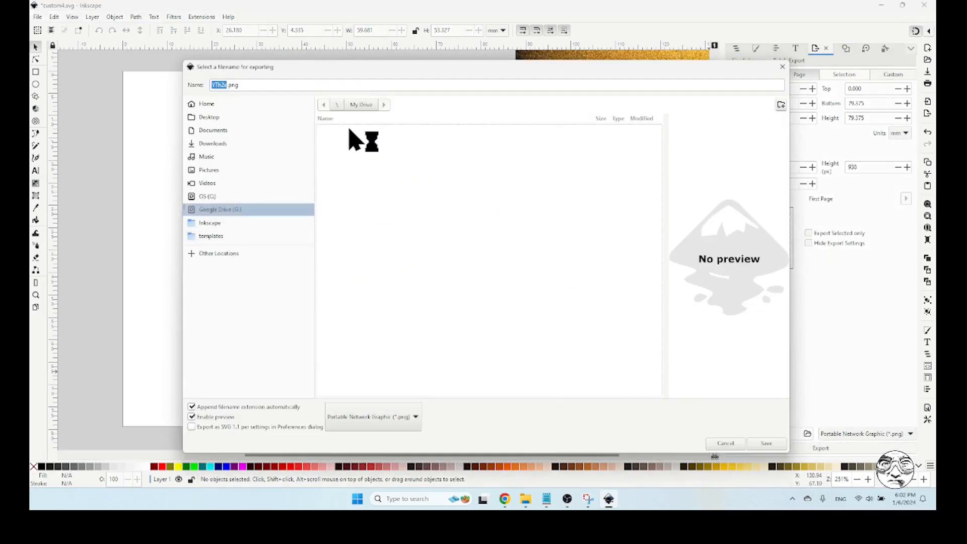
scroll(429, 262, "down", 10)
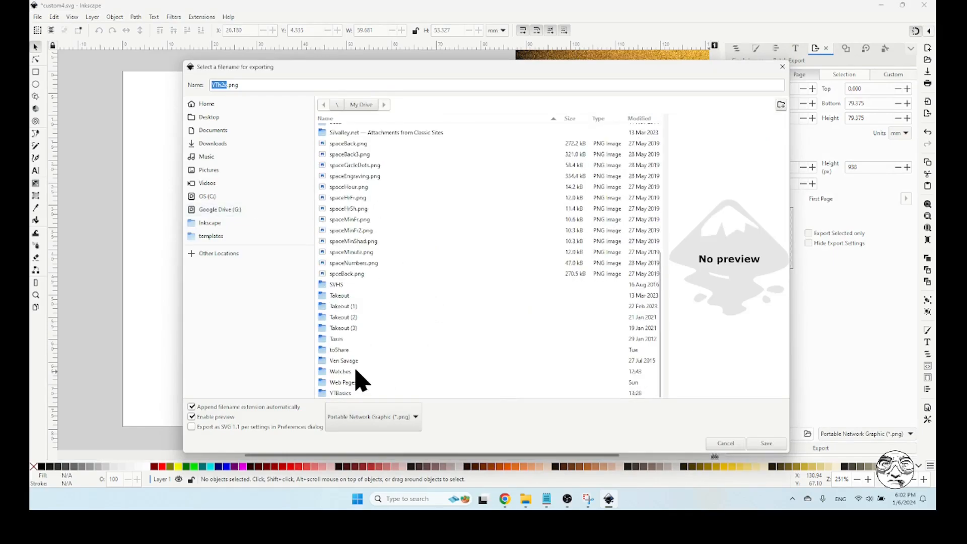
double_click(356, 371)
double_click(352, 130)
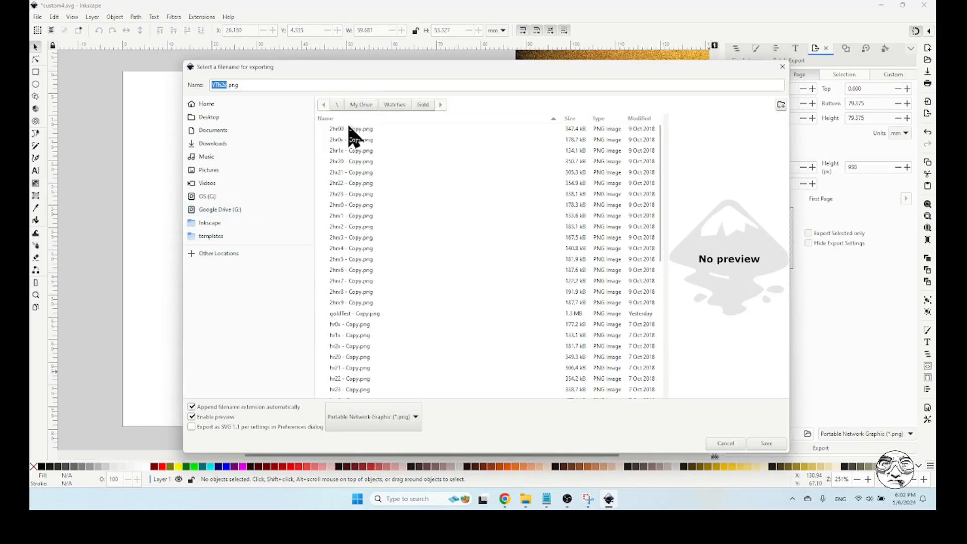
Name the export YThx2.png and export the page, replacing the existing file
left_click(225, 84)
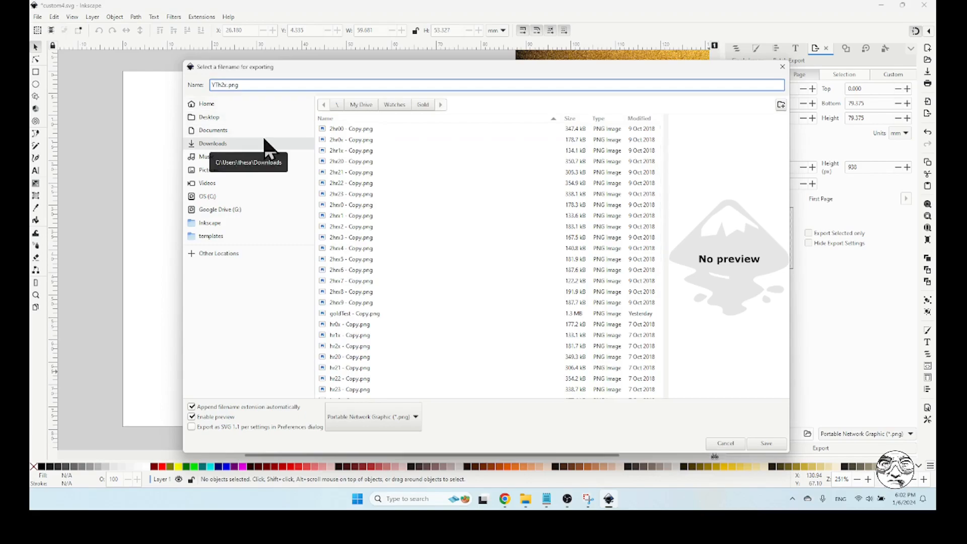
key("BackSpace")
key("BackSpace")
type("x")
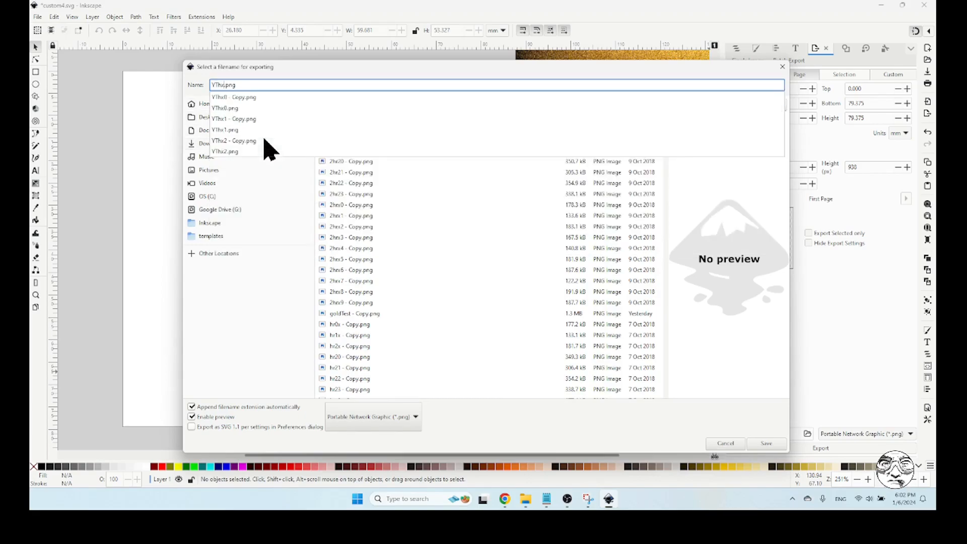
type("2")
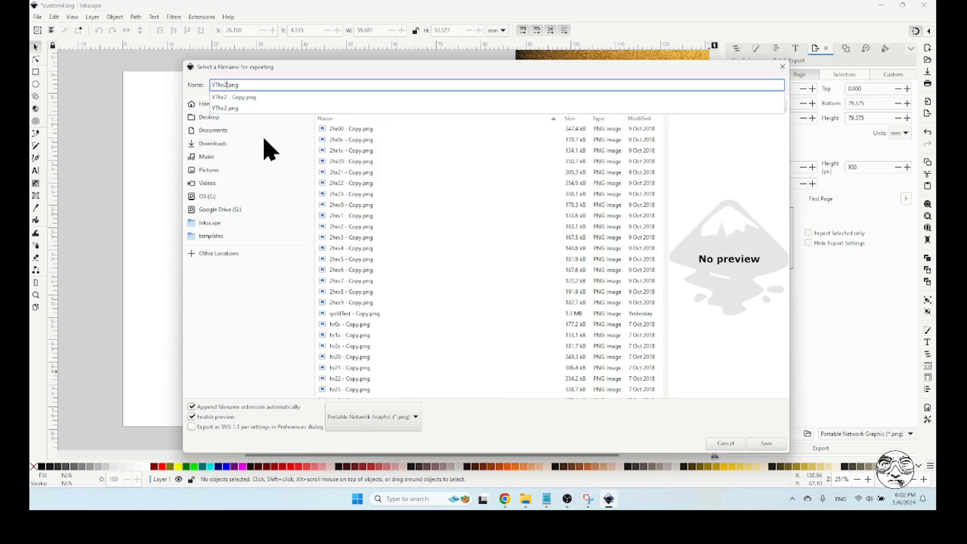
left_click(756, 443)
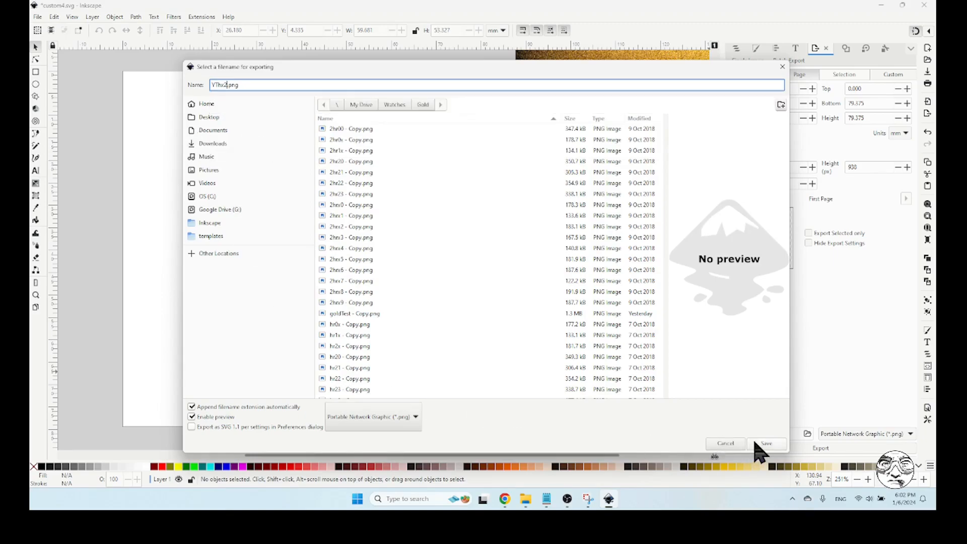
left_click(756, 443)
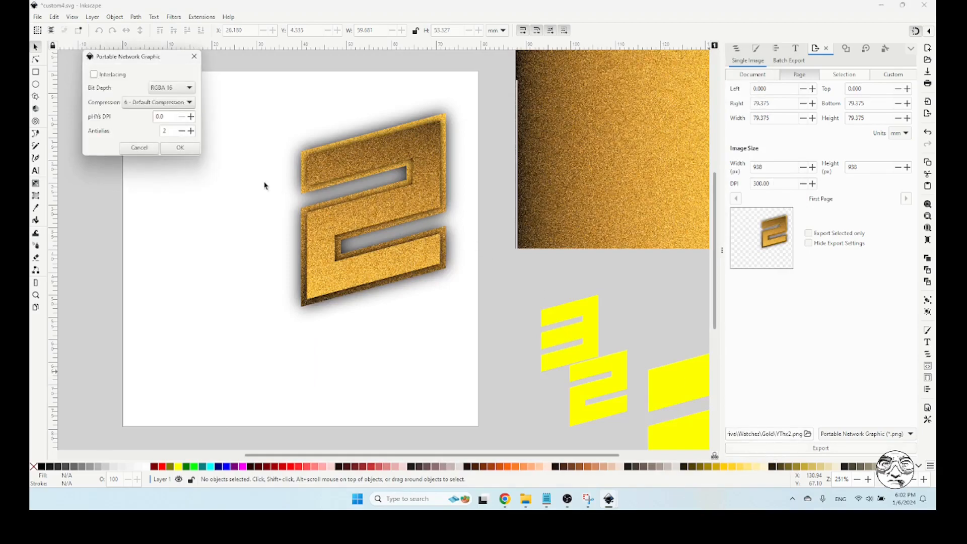
left_click(180, 148)
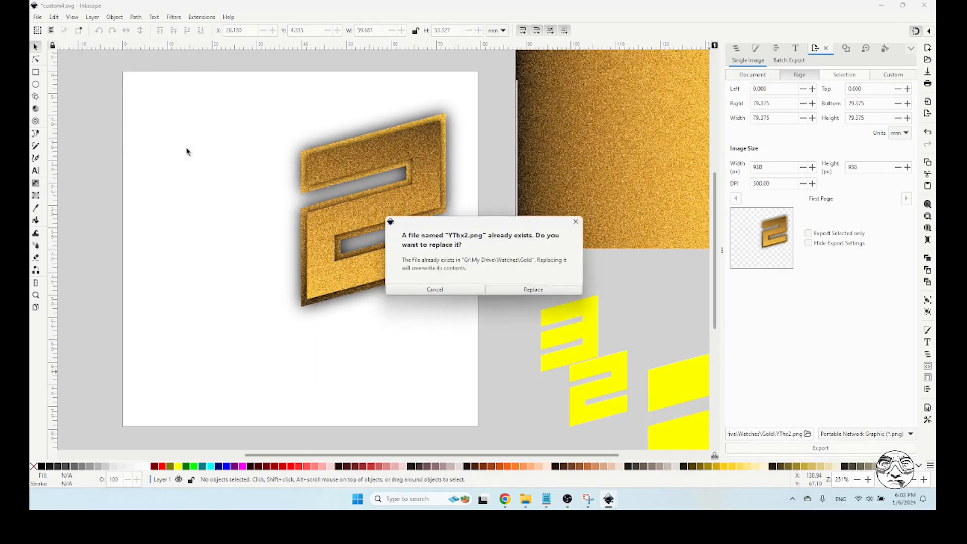
left_click(534, 290)
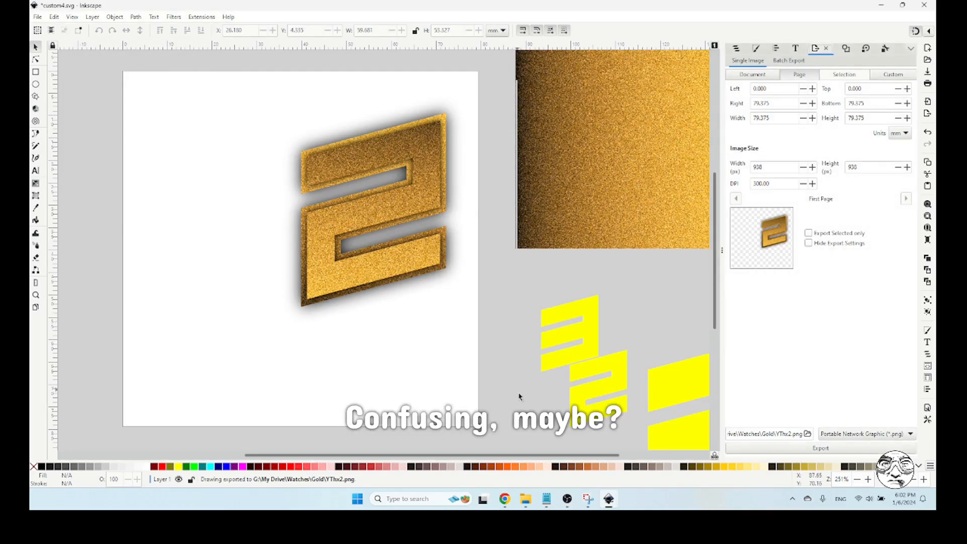
Switch to Facer Creator and add YThx2.png from the Gold folder as a new image layer
left_click(504, 499)
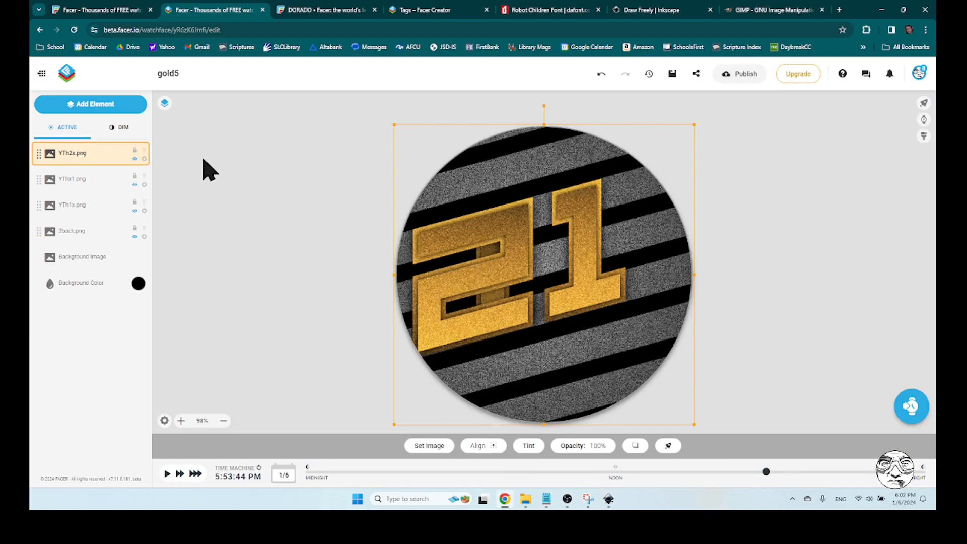
left_click(99, 104)
left_click(66, 145)
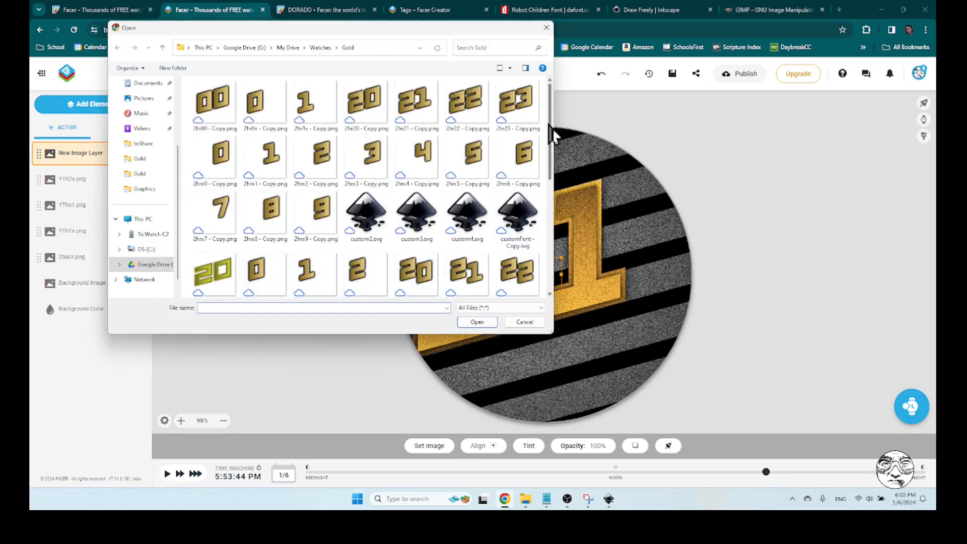
left_click_drag(551, 124, 553, 290)
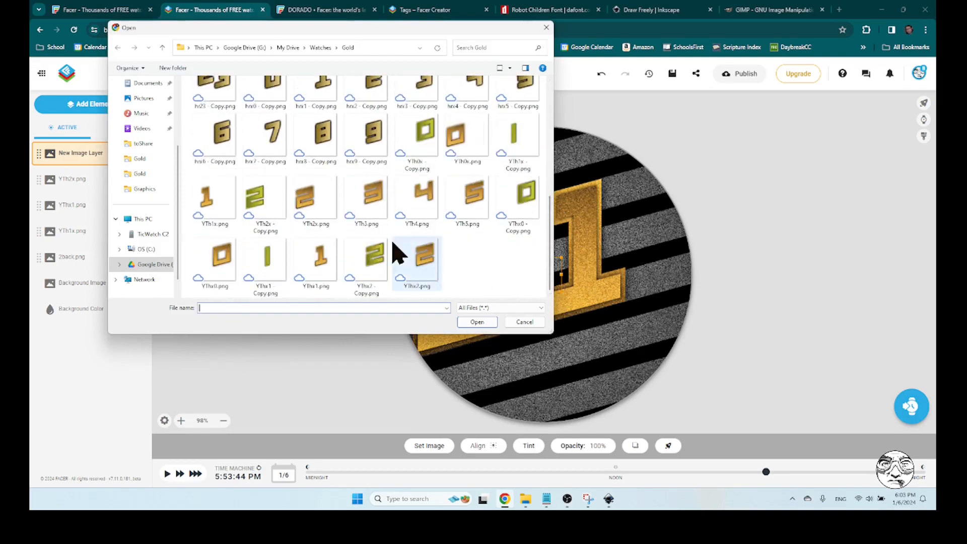
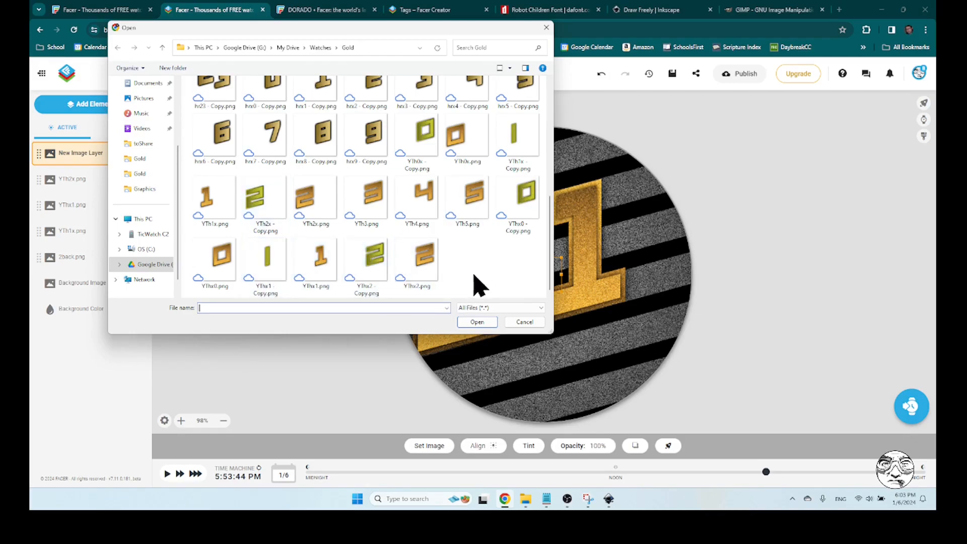
Load YThx2.png from the Gold folder into the new image layer and save the watch face
left_click(426, 261)
left_click(477, 322)
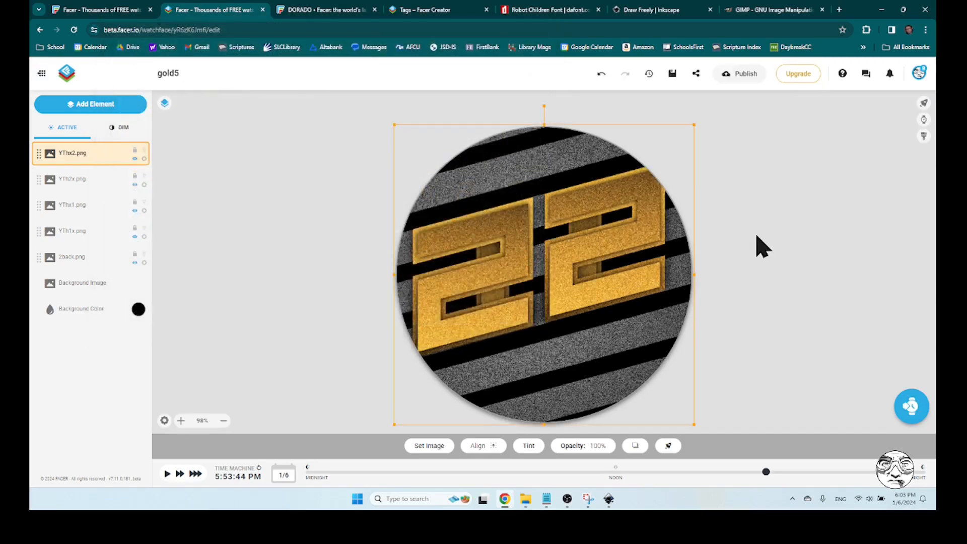
left_click(757, 236)
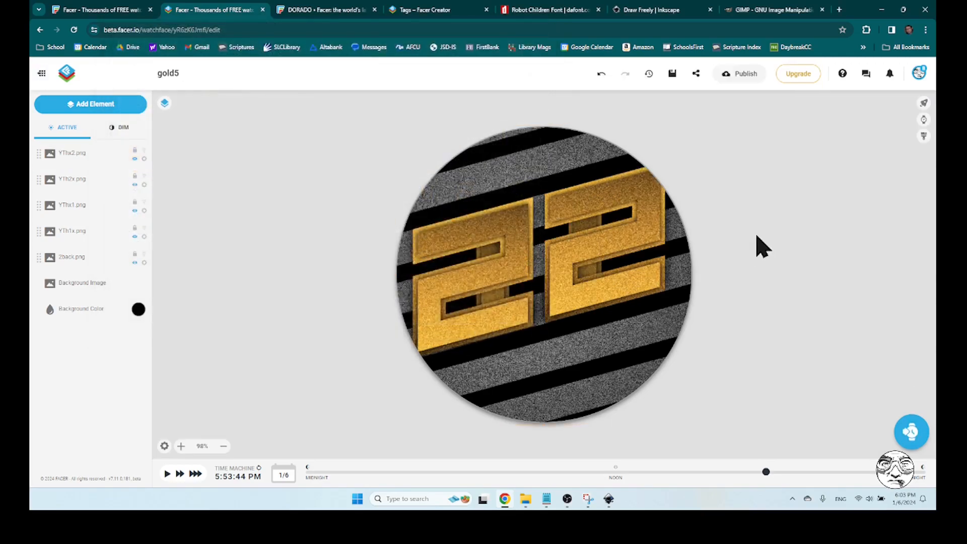
left_click(672, 75)
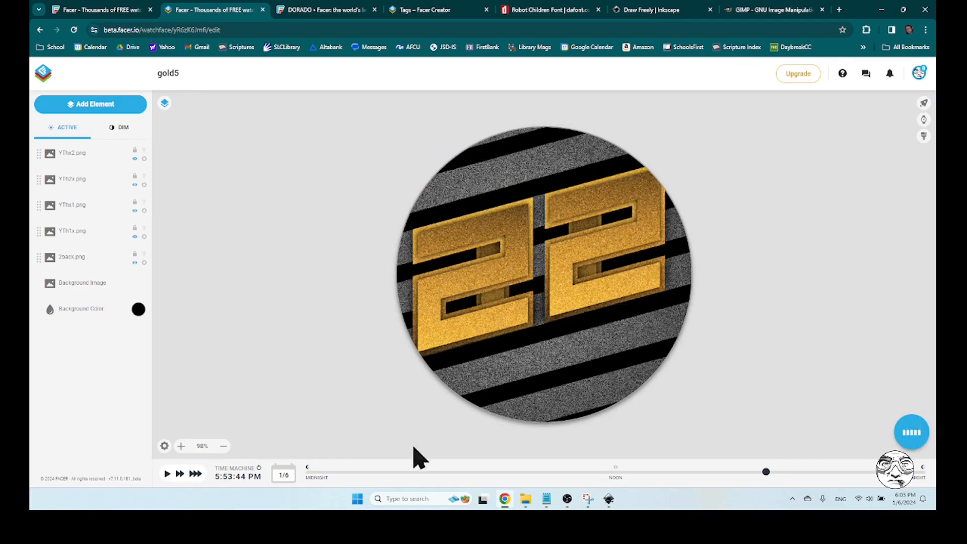
Switch to Inkscape and set the gold 2 group's object ID to hour2
left_click(610, 499)
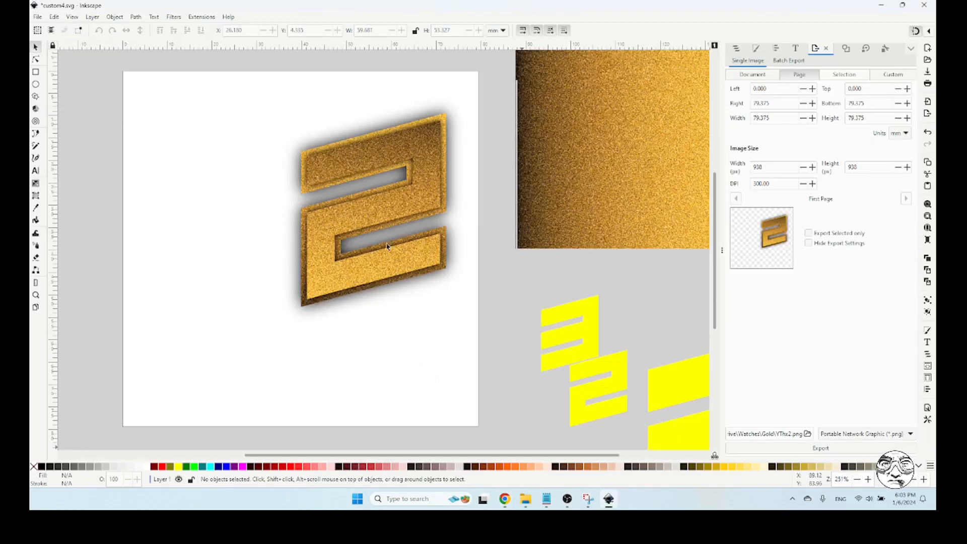
left_click(736, 49)
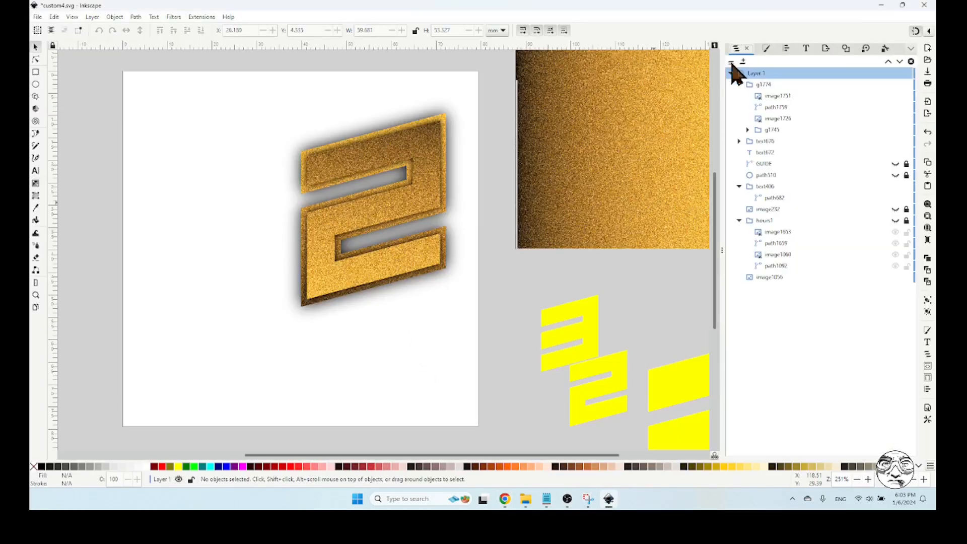
left_click(418, 149)
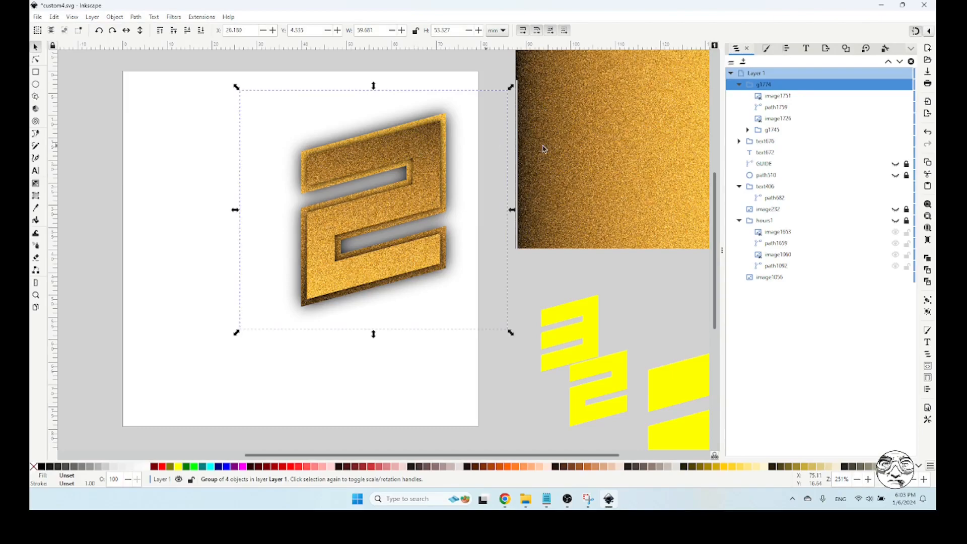
right_click(770, 86)
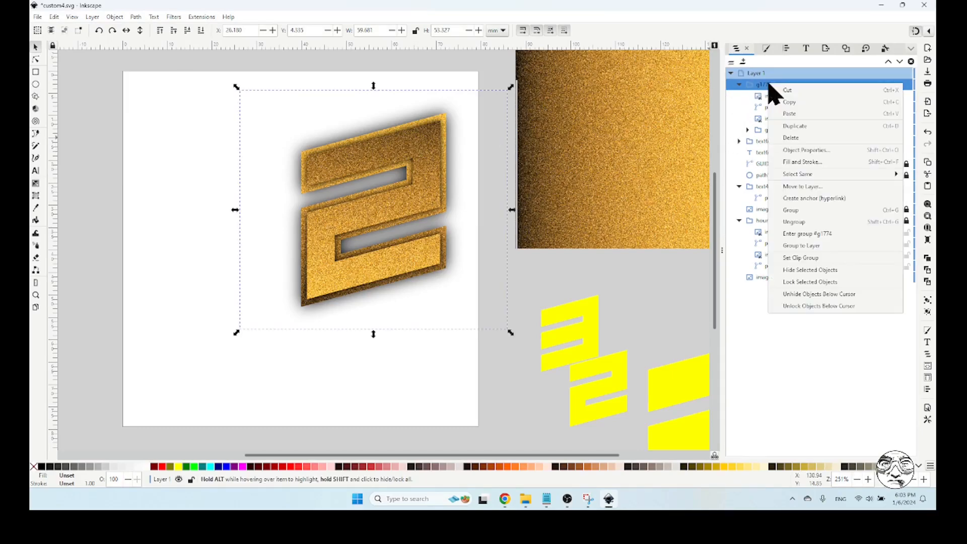
left_click(807, 151)
left_click_drag(791, 63, 758, 64)
type("hour2")
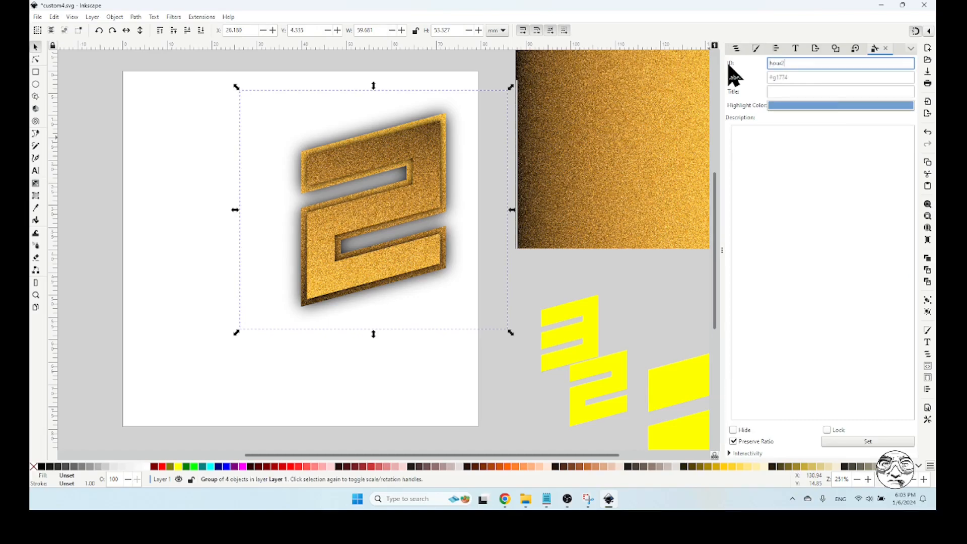
left_click(866, 441)
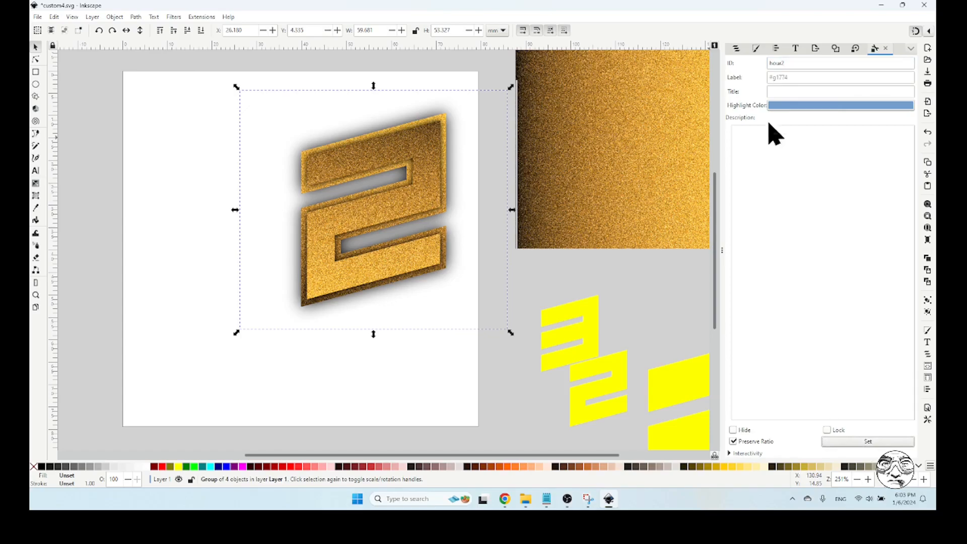
Lock and hide the hour2 group, and collapse both hour groups in the object list
left_click(737, 49)
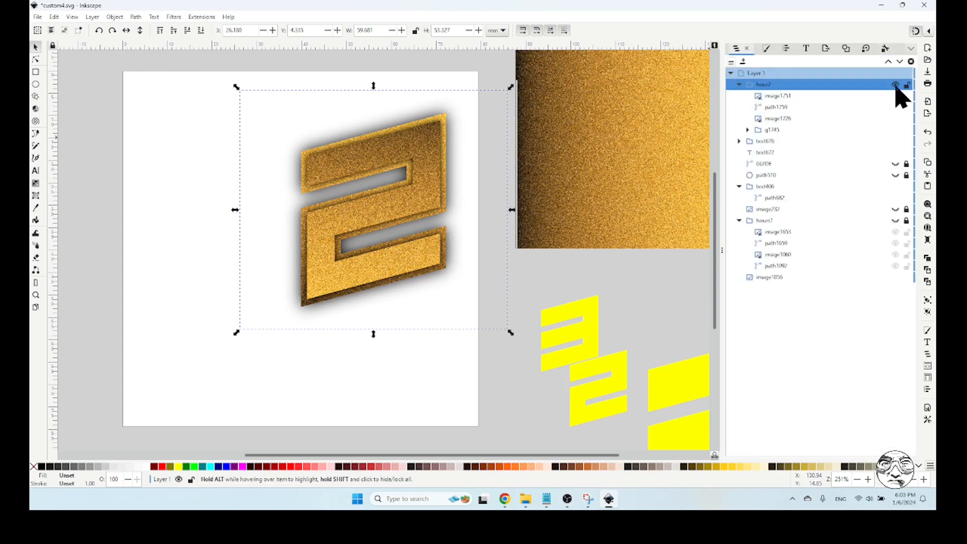
left_click(906, 85)
left_click(896, 85)
left_click(739, 84)
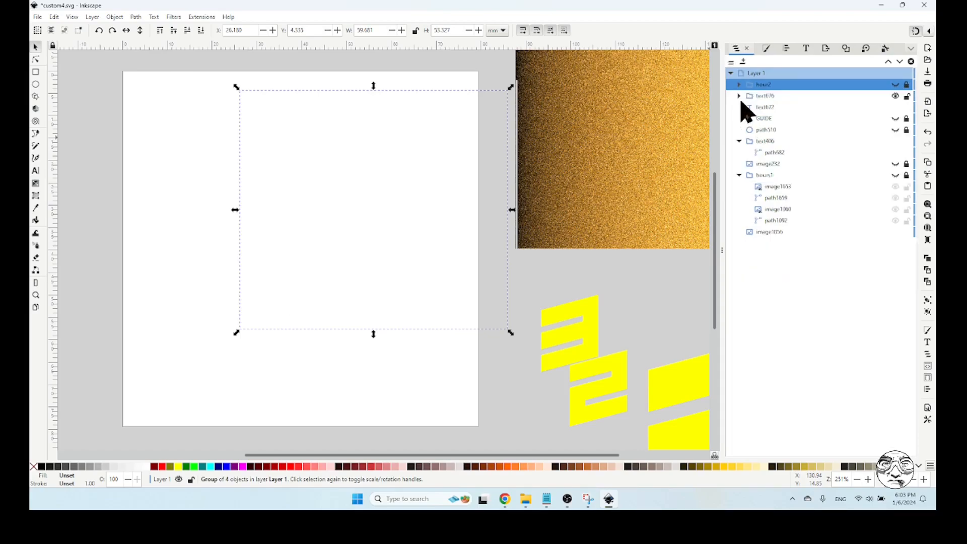
left_click(739, 175)
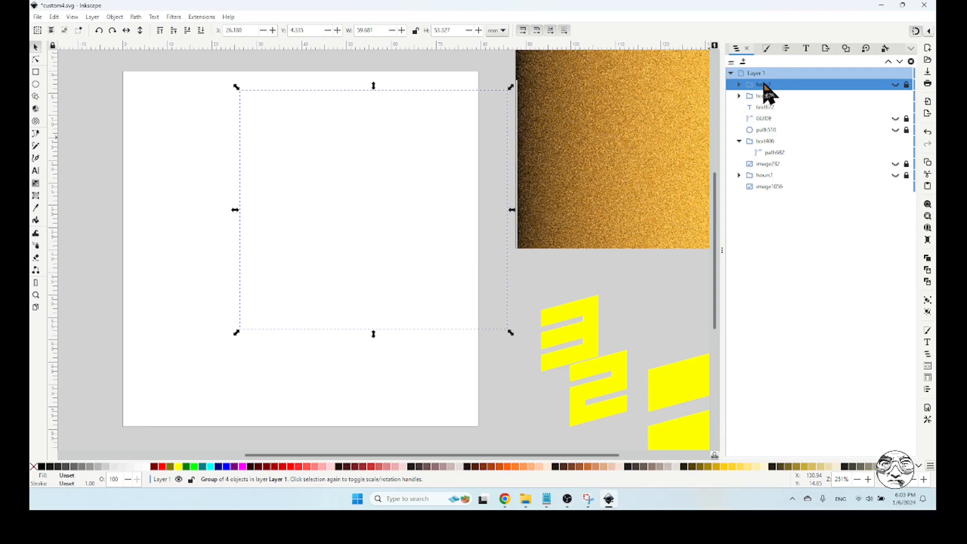
left_click(661, 281)
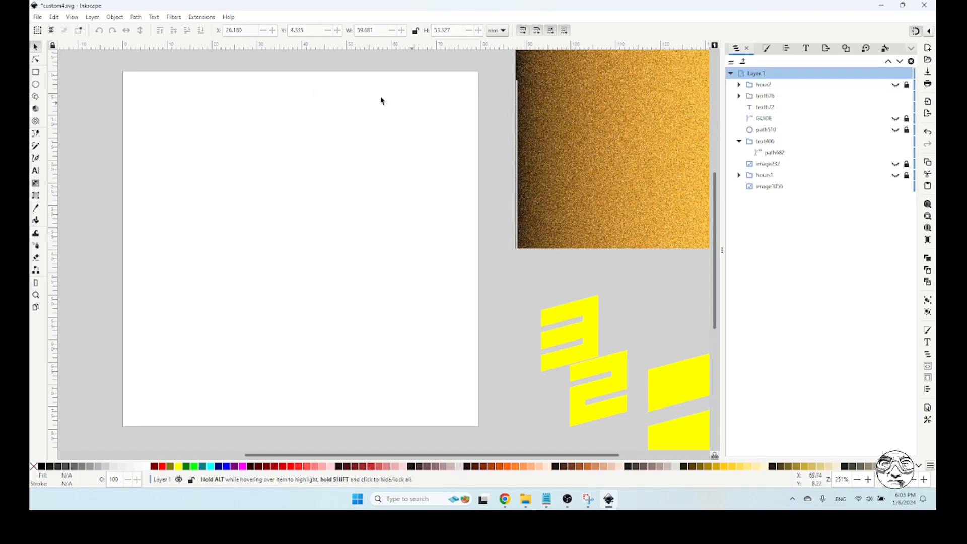
Show GUIDE and make a spare duplicate of the large yellow 3, placed off the page below the smaller digits
left_click(895, 119)
left_click_drag(680, 373, 551, 165)
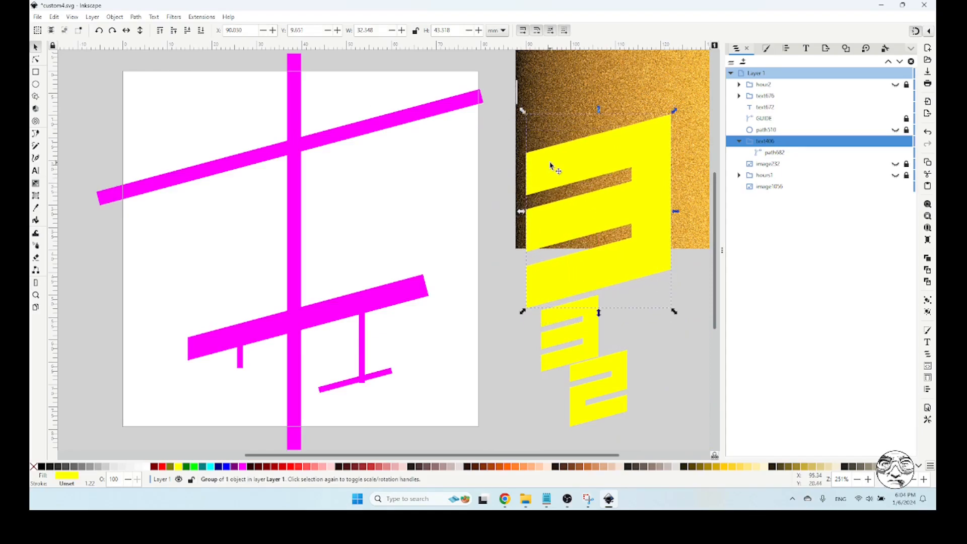
key("ctrl+d")
left_click_drag(645, 146, 651, 414)
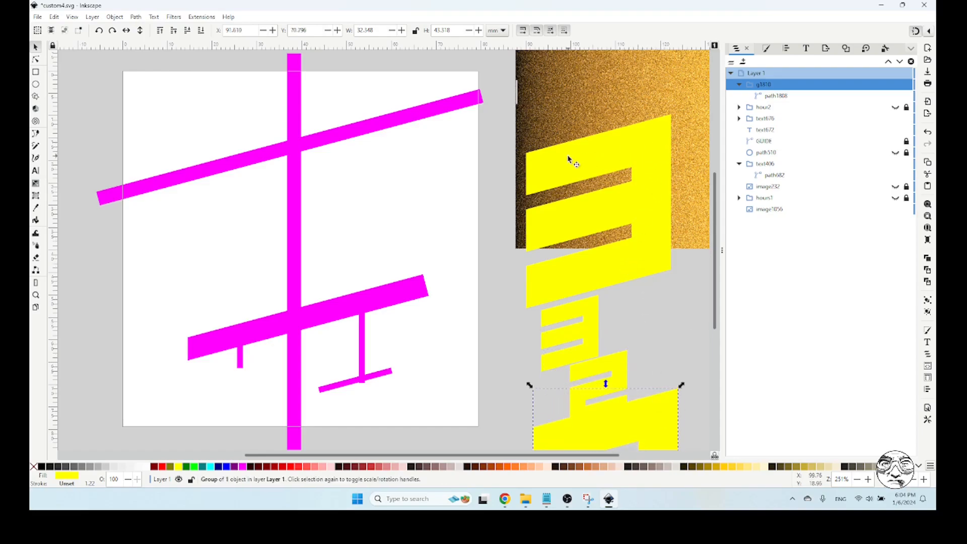
Fit the original large yellow 3 against the guide bars at about X 39.8, Y 9.3 mm and ungroup it
left_click_drag(547, 167, 336, 160)
left_click(550, 240)
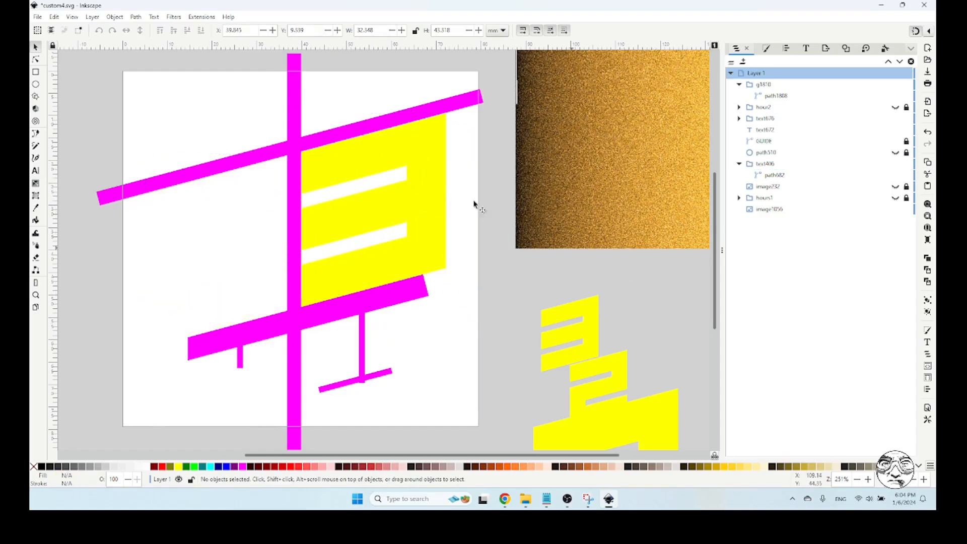
left_click(428, 172)
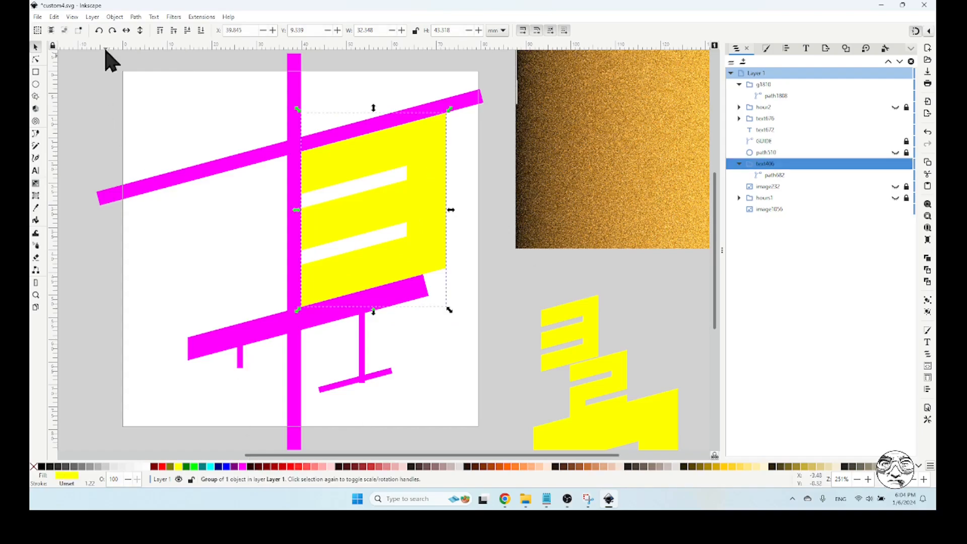
left_click(113, 17)
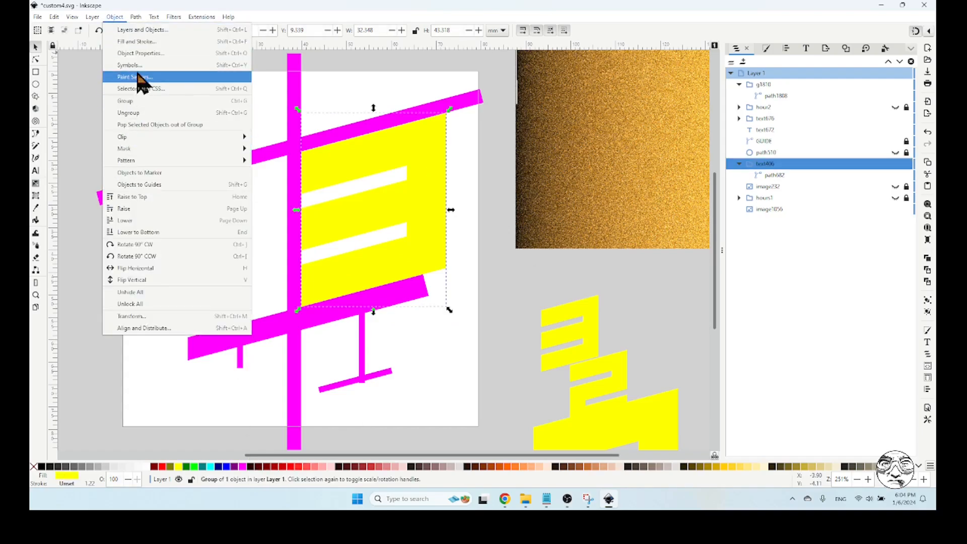
left_click(115, 17)
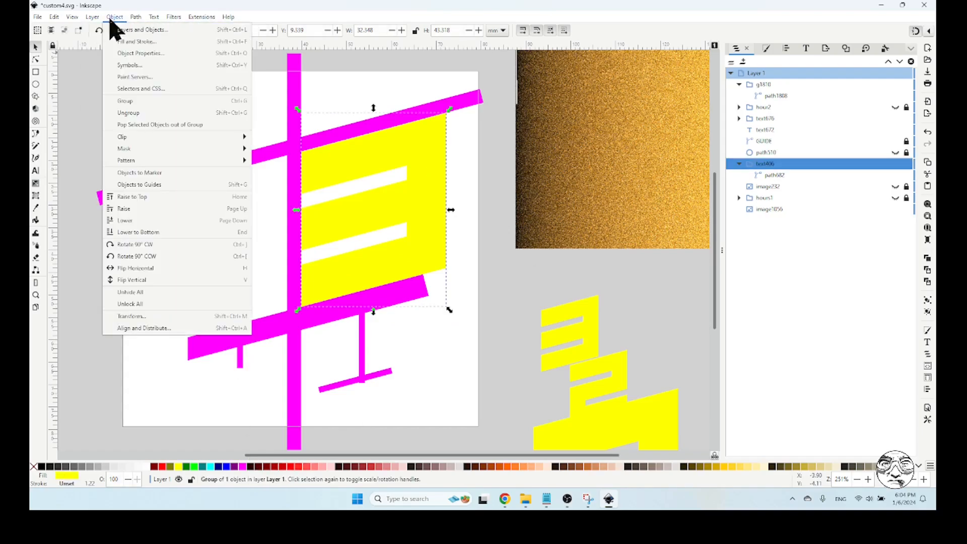
left_click(135, 114)
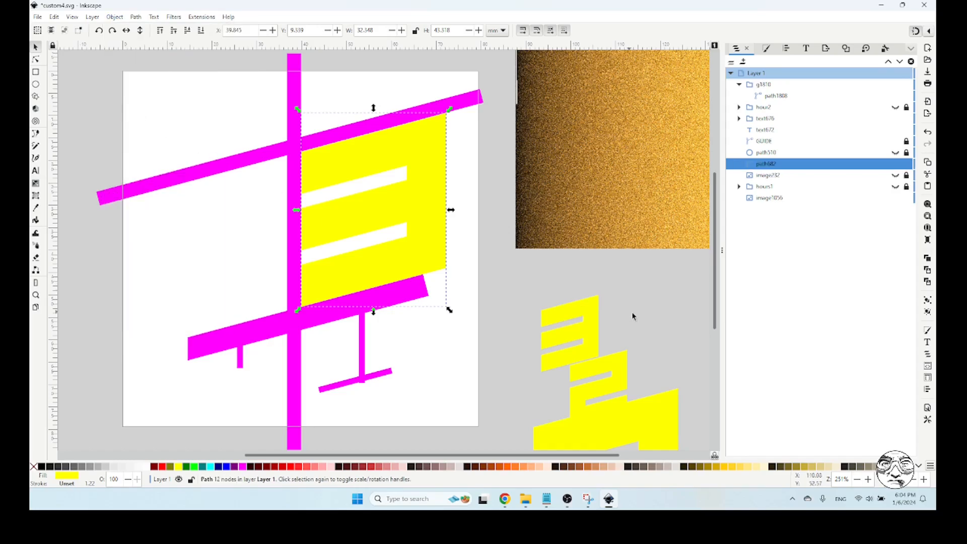
Move the gold texture behind the yellow 3, centred on it at about X 32.4, Y 7.3 mm
left_click(590, 164)
left_click_drag(632, 145, 386, 200)
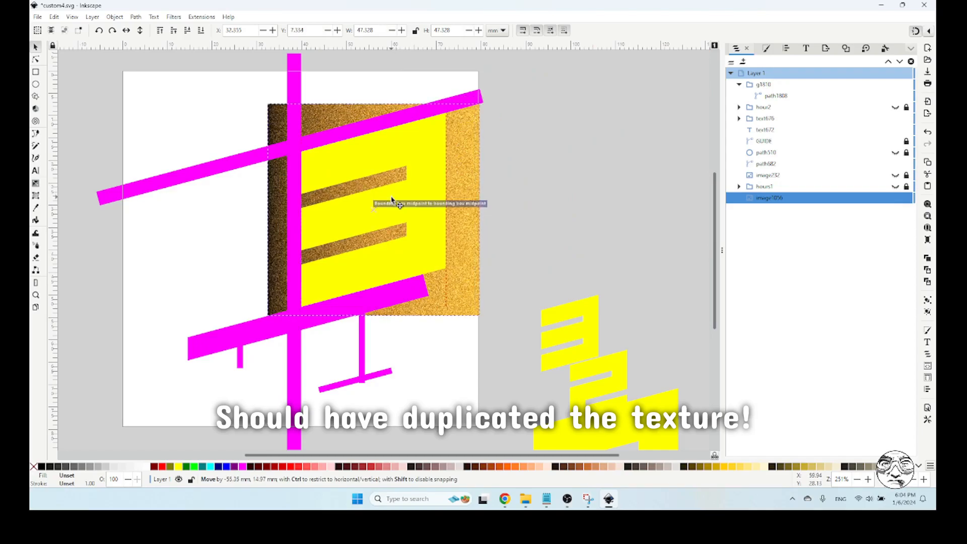
left_click(438, 170, "shift")
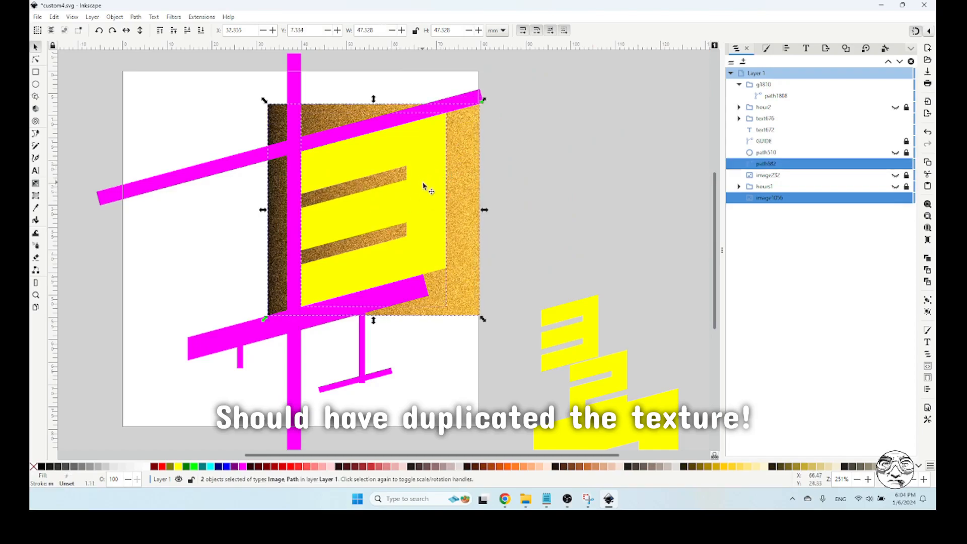
left_click(785, 48)
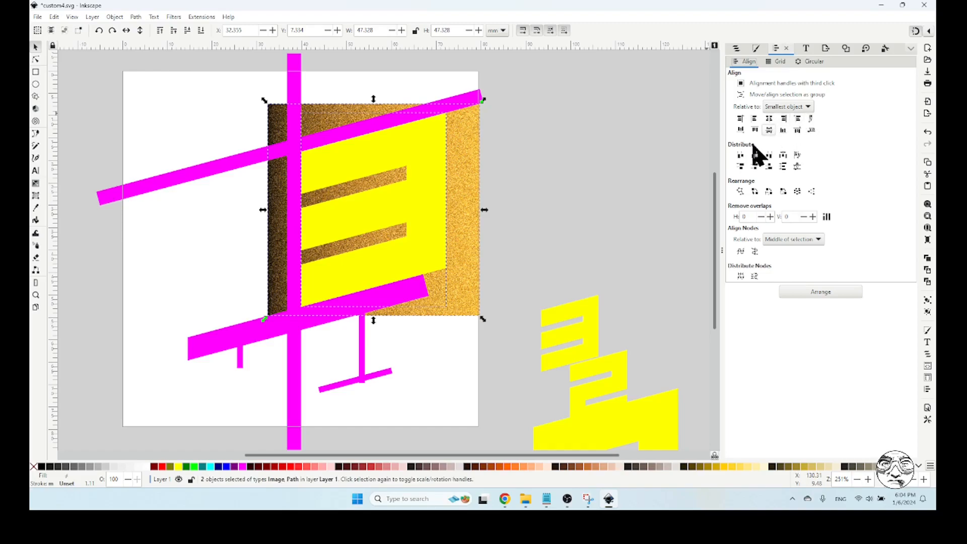
left_click(562, 133)
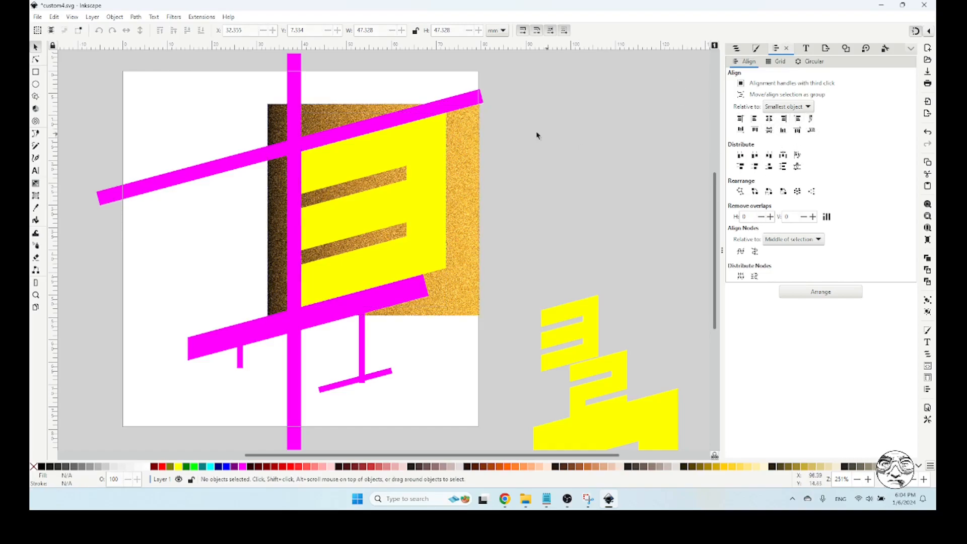
Duplicate the yellow 3, fill the copy green, and inset it evenly until a yellow border about 1.3 mm wide surrounds it
left_click(439, 149)
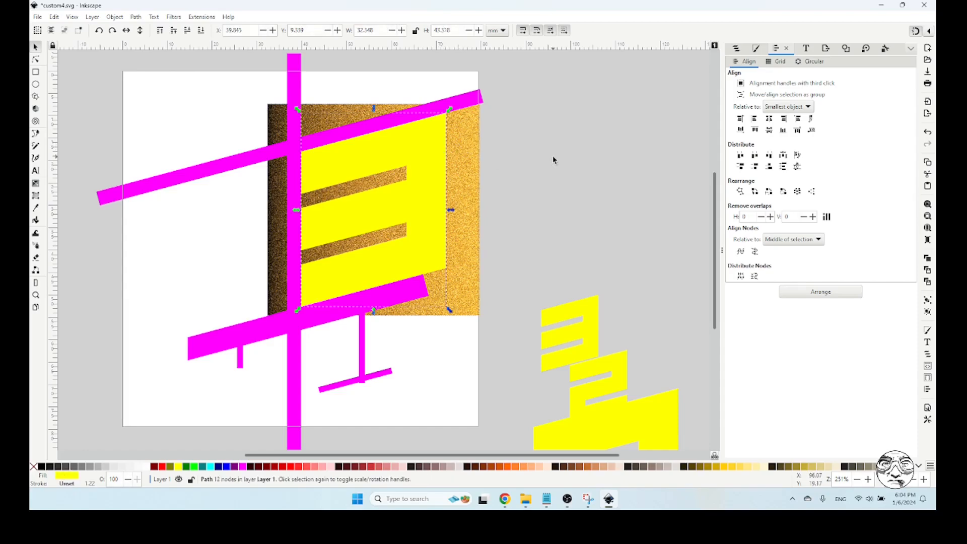
left_click(195, 466)
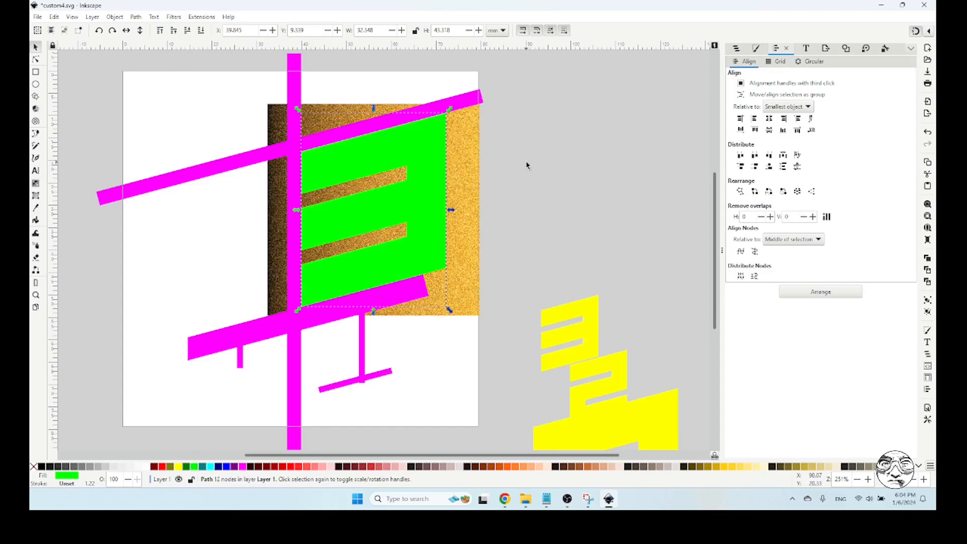
key("ctrl+(")
key("ctrl+(")
key("ctrl+(")
key("ctrl+(")
key("ctrl+(")
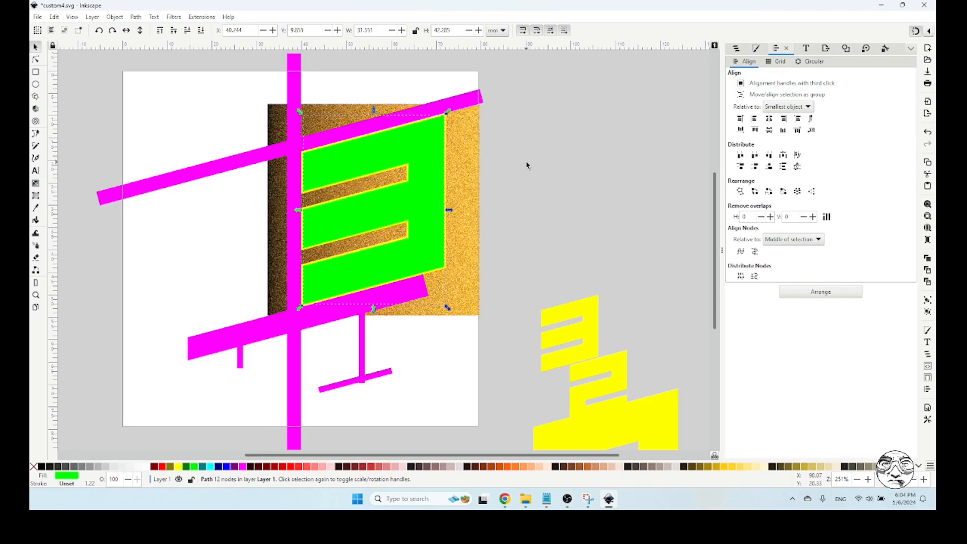
key("ctrl+(")
key("ctrl+(")
key("ctrl+(")
key("ctrl+(")
key("ctrl+(")
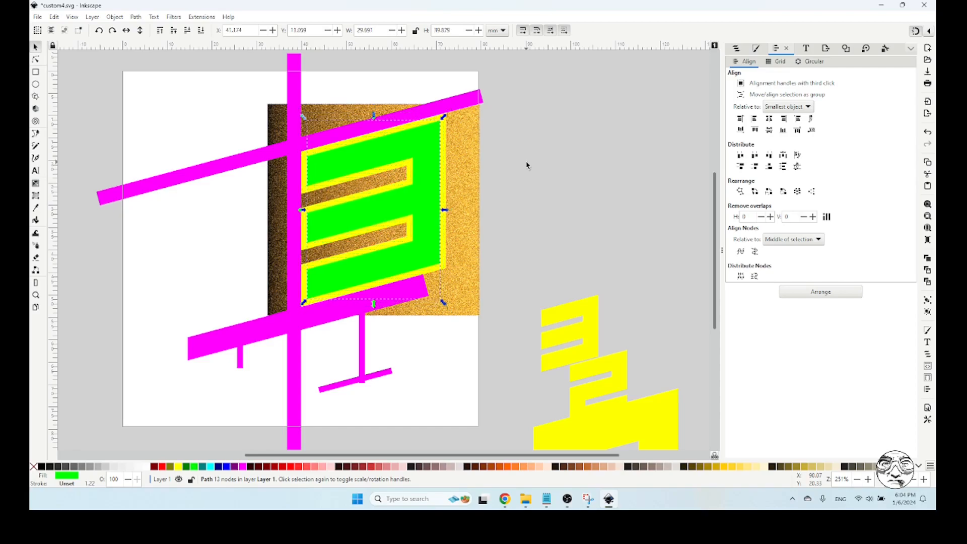
key("Escape")
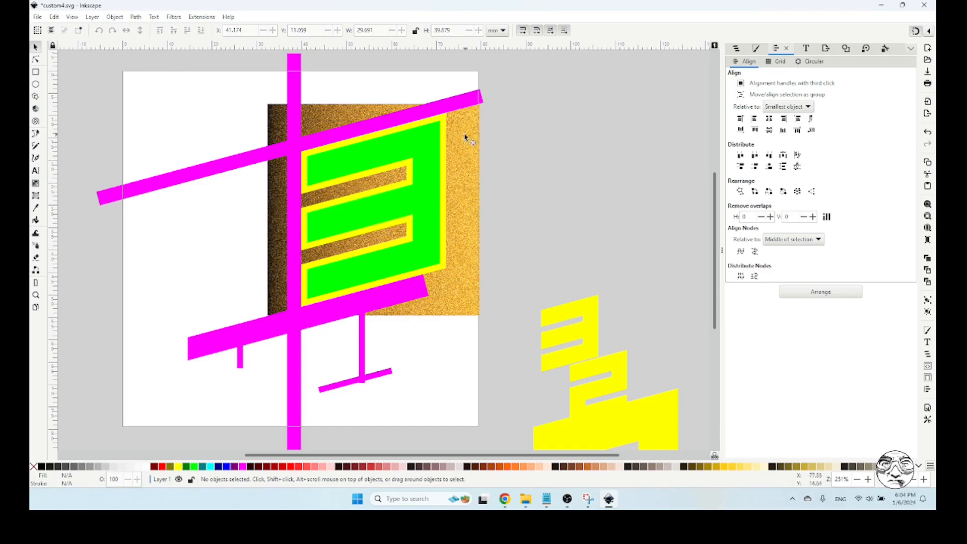
Duplicate the yellow 3 as a black shadow with 30% blur and lower it beneath the yellow digit
left_click(446, 122)
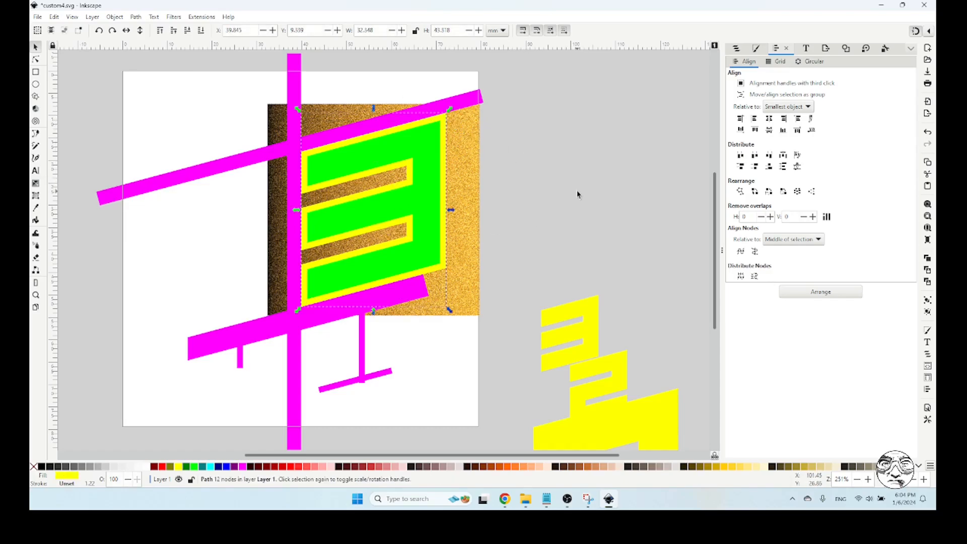
key("Page_Up")
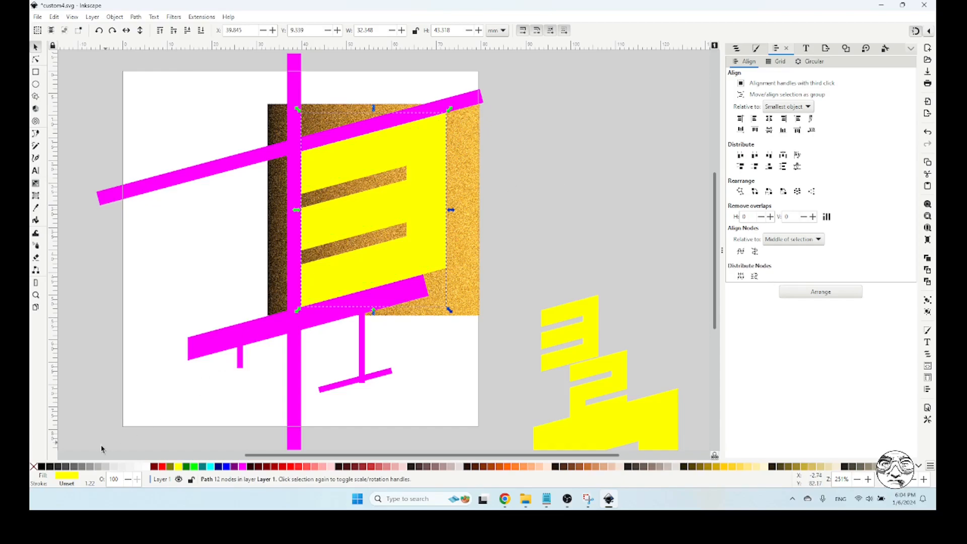
left_click(42, 467)
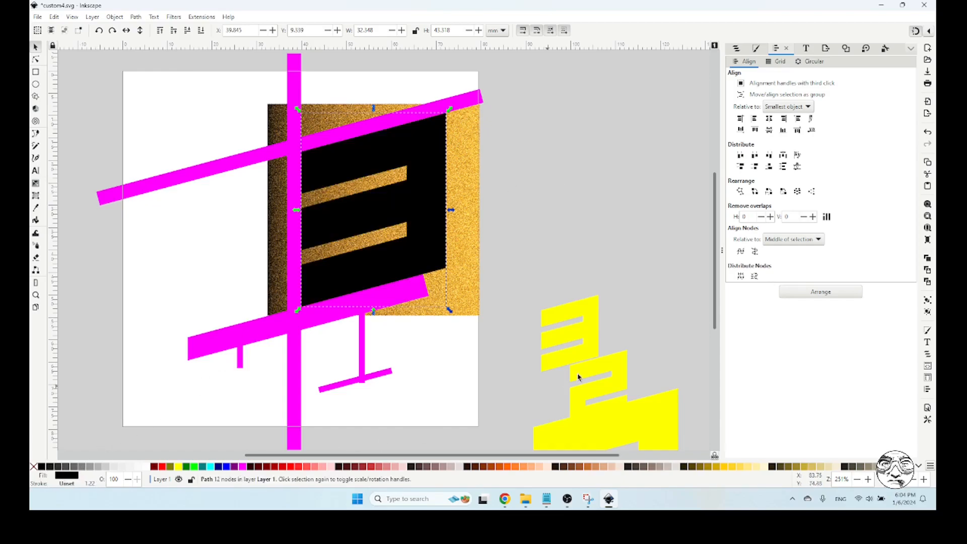
left_click(757, 48)
left_click(889, 431)
type("30")
left_click(889, 447)
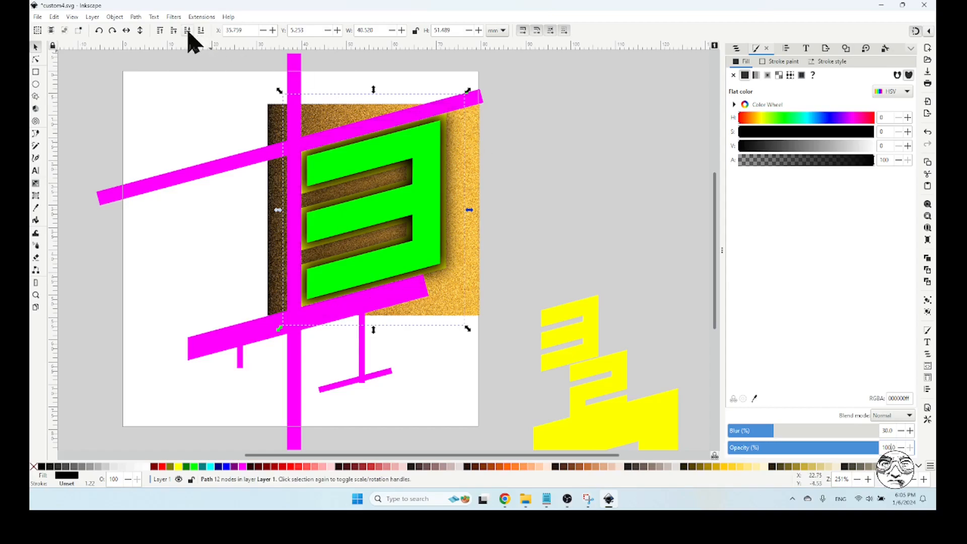
left_click(187, 31)
left_click(534, 185)
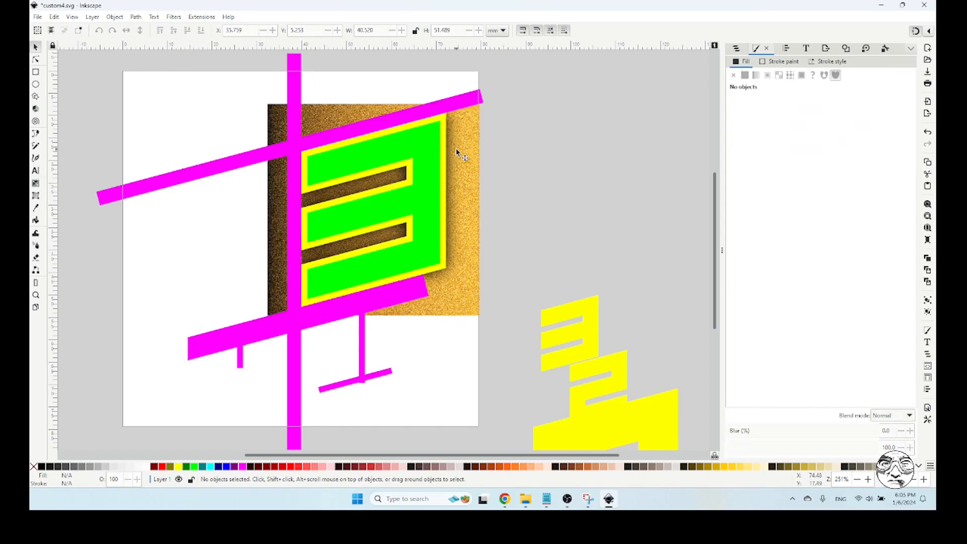
Rotate the gold texture 90° counter-clockwise so its dark side faces down, and place a duplicate of it behind the digit
left_click(469, 150)
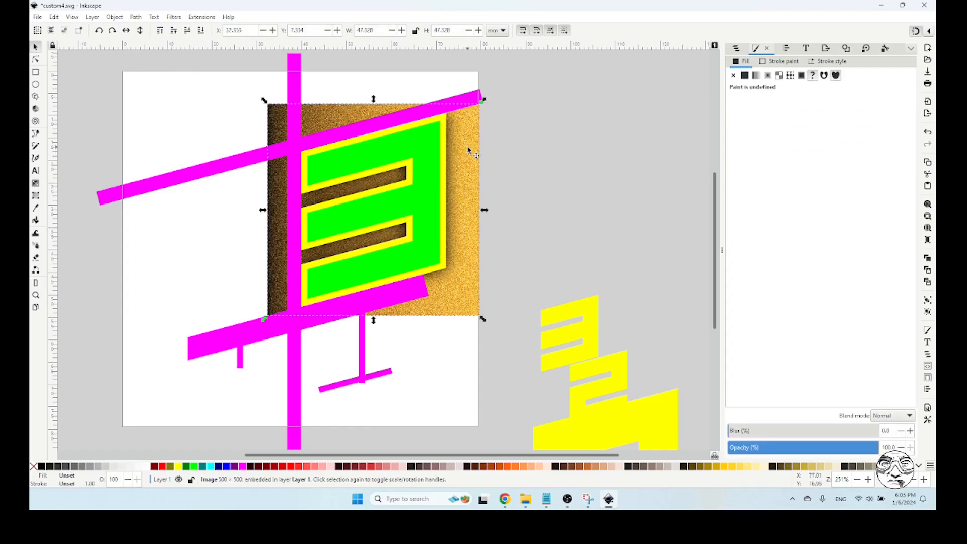
left_click(468, 150)
left_click_drag(261, 104, 291, 293)
key("Home")
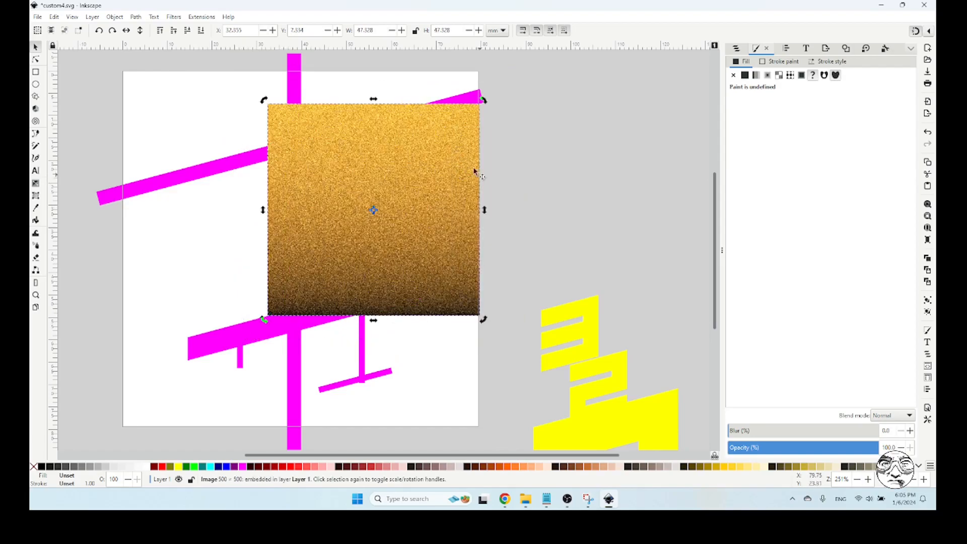
left_click(201, 31)
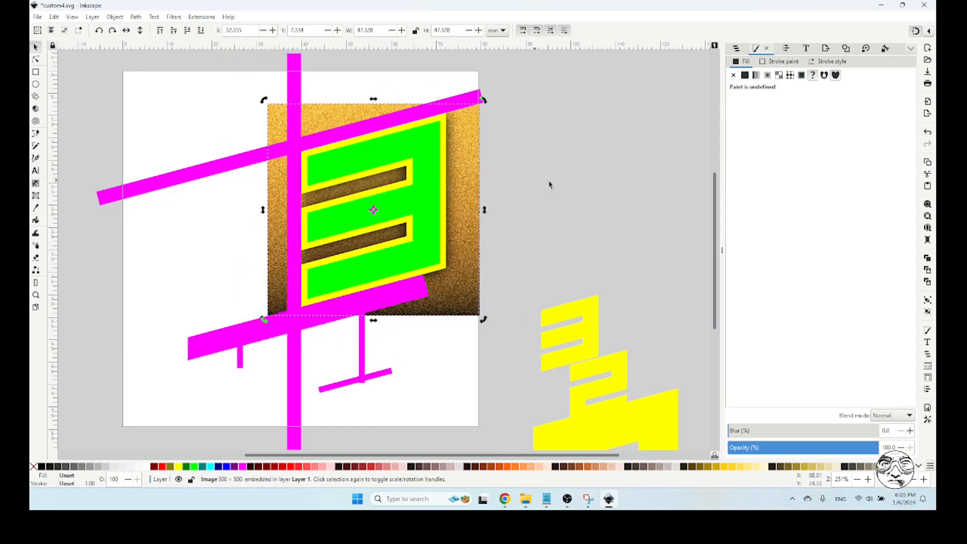
left_click(558, 188)
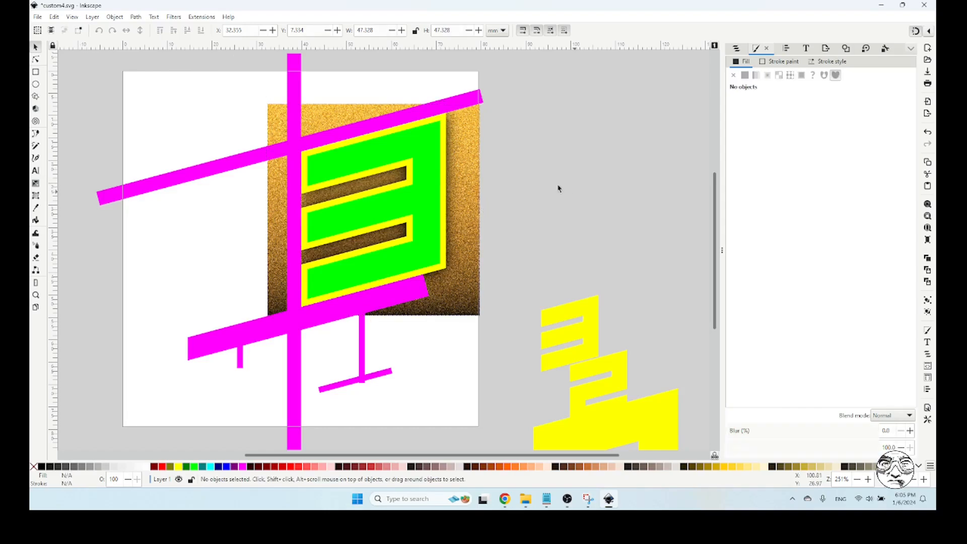
Clip one copy of the gold texture to the yellow 3 and raise it above the black shadow, beneath the green digit
left_click(446, 123)
left_click(474, 136, "shift")
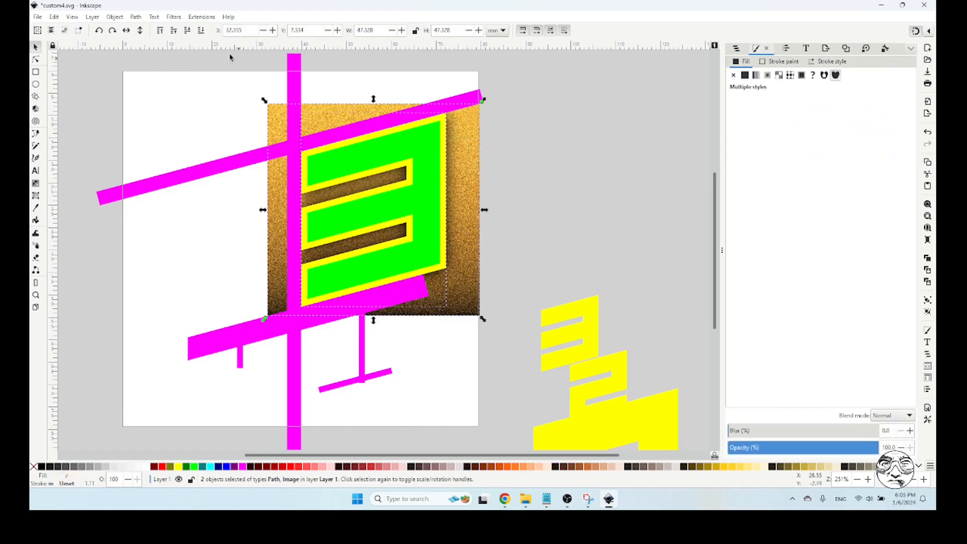
left_click(115, 17)
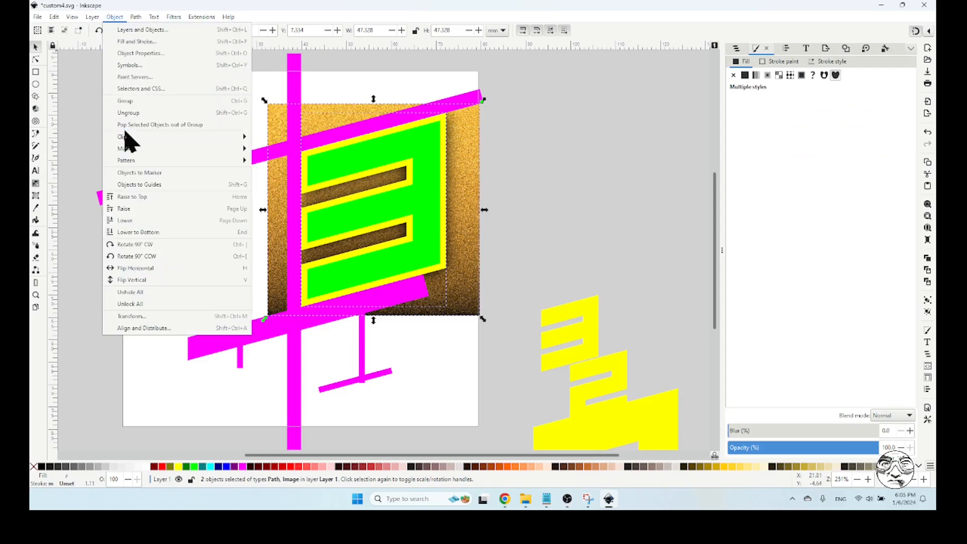
mouse_move(141, 138)
left_click(272, 147)
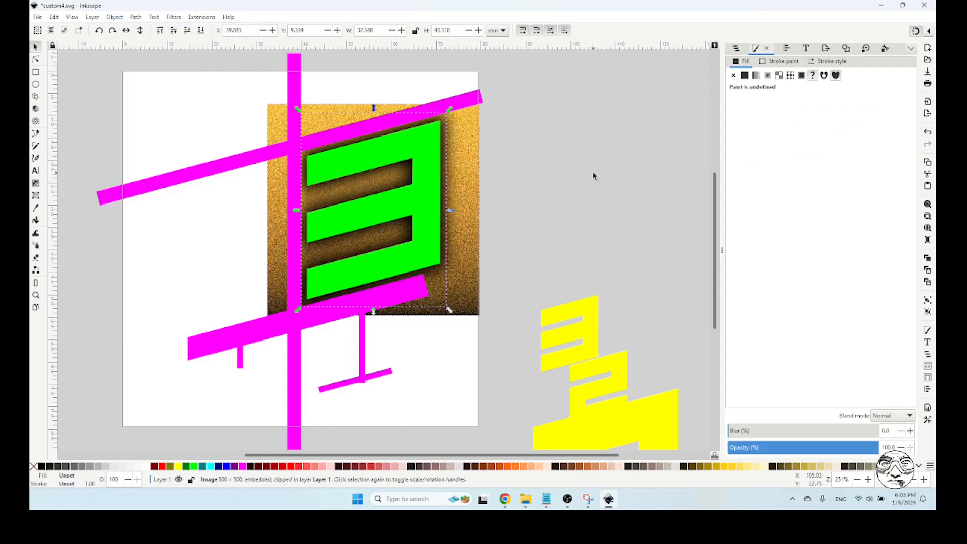
left_click(174, 31)
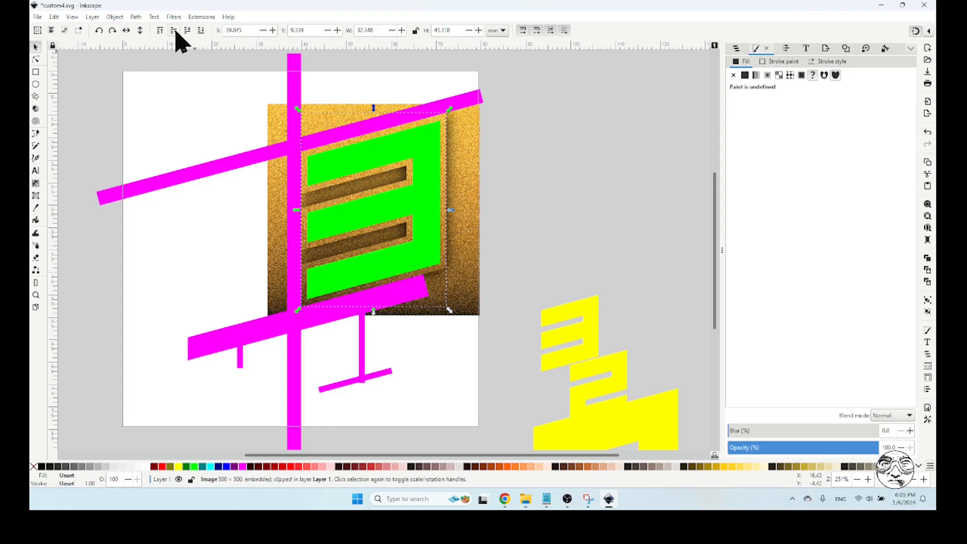
left_click(574, 195)
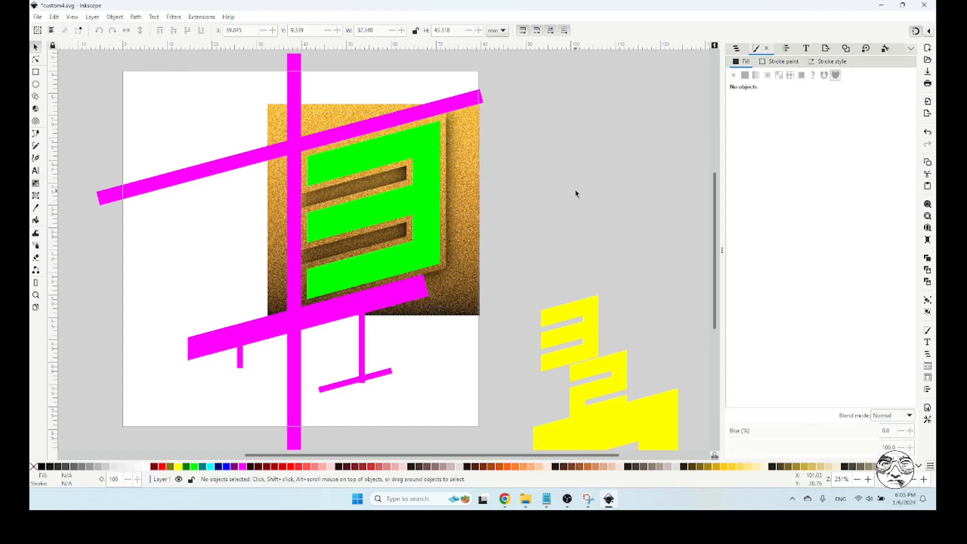
Duplicate the green 3 as a black shadow with 20% blur and lower it beneath the green digit
left_click(431, 144)
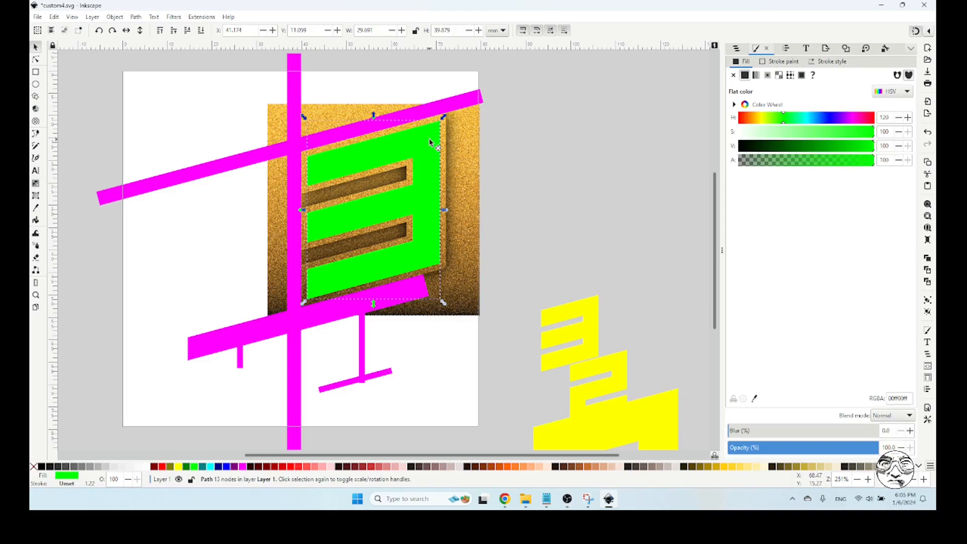
left_click(43, 467)
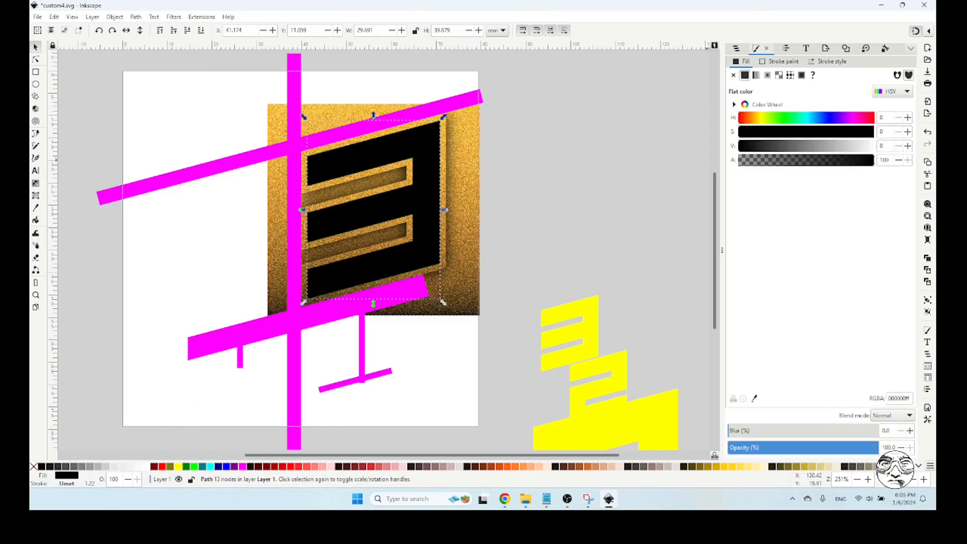
left_click(891, 430)
type("20")
key("Return")
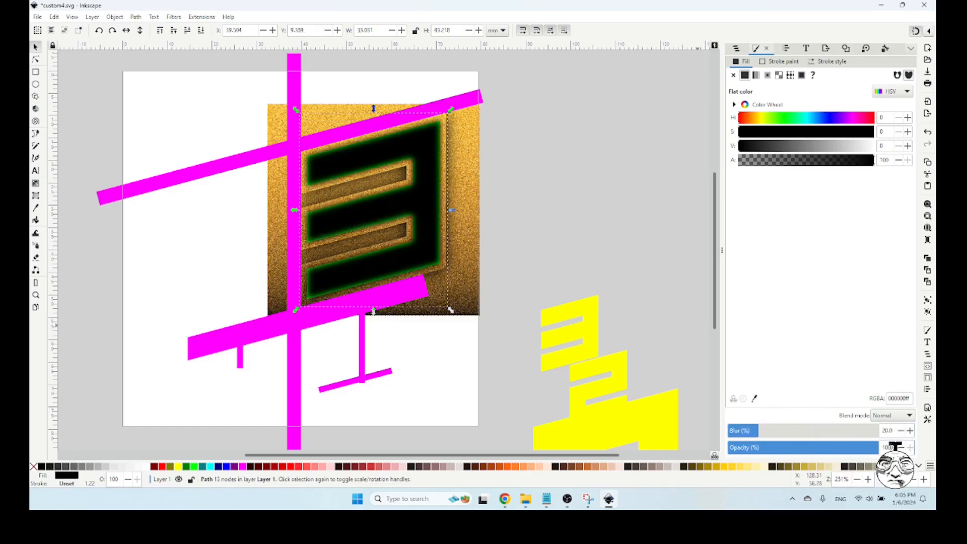
left_click(530, 224)
left_click(432, 151)
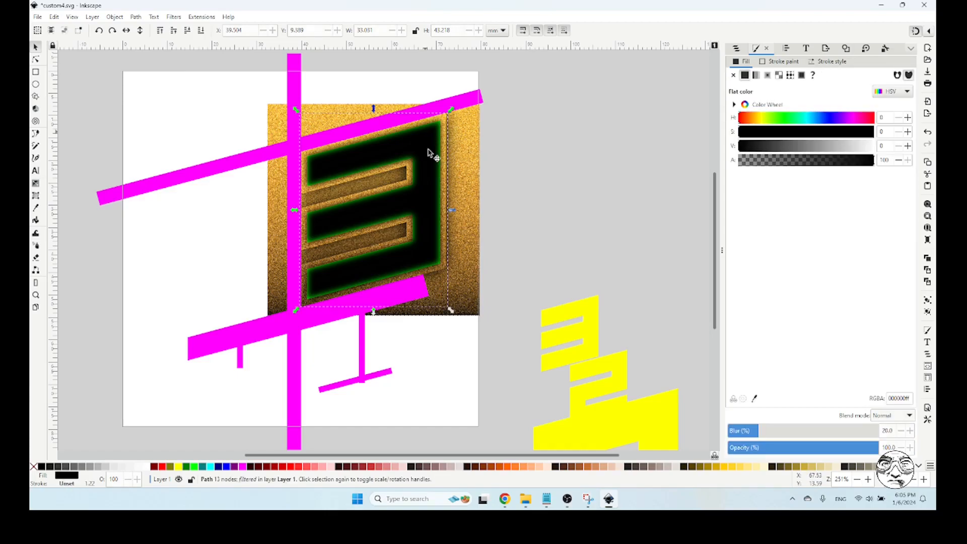
left_click(187, 31)
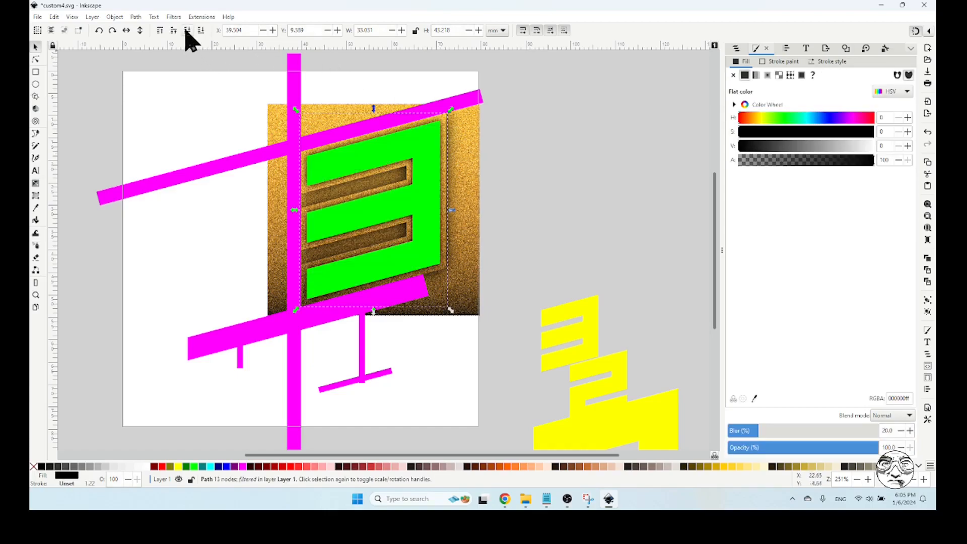
left_click(498, 215)
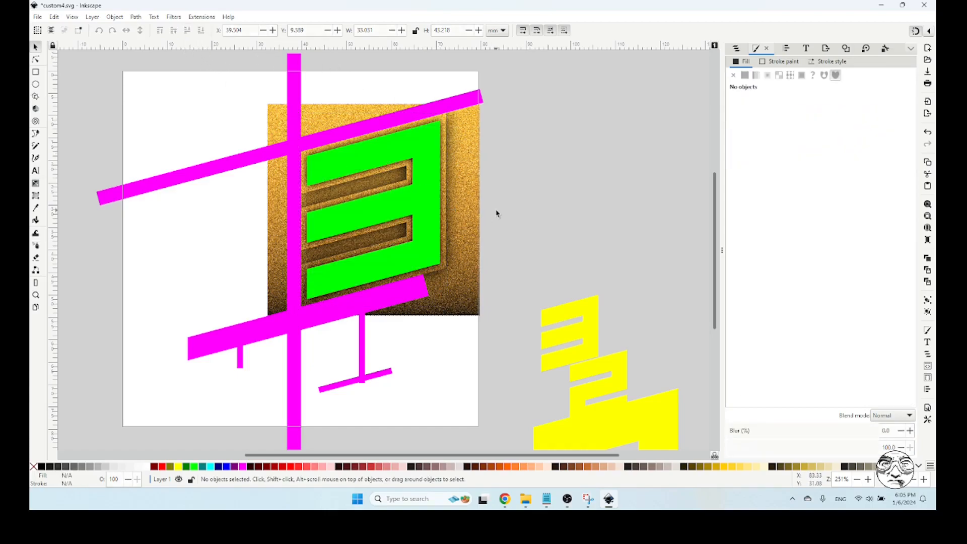
Rotate the remaining gold texture 180° so its dark side is at the top
left_click(467, 147)
left_click_drag(482, 101, 293, 307)
left_click(540, 191)
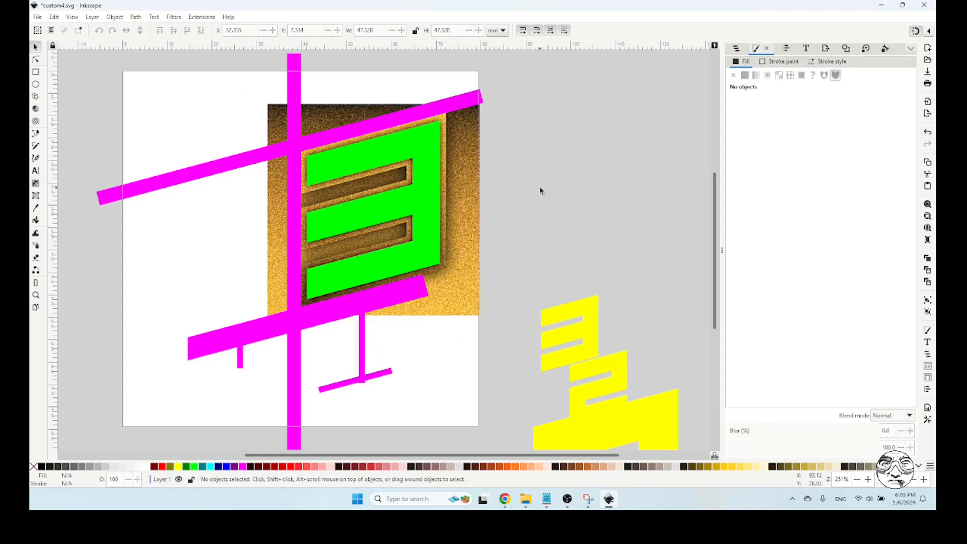
Clip the remaining gold texture to the green 3 and raise it to the top of the stack
left_click(473, 145)
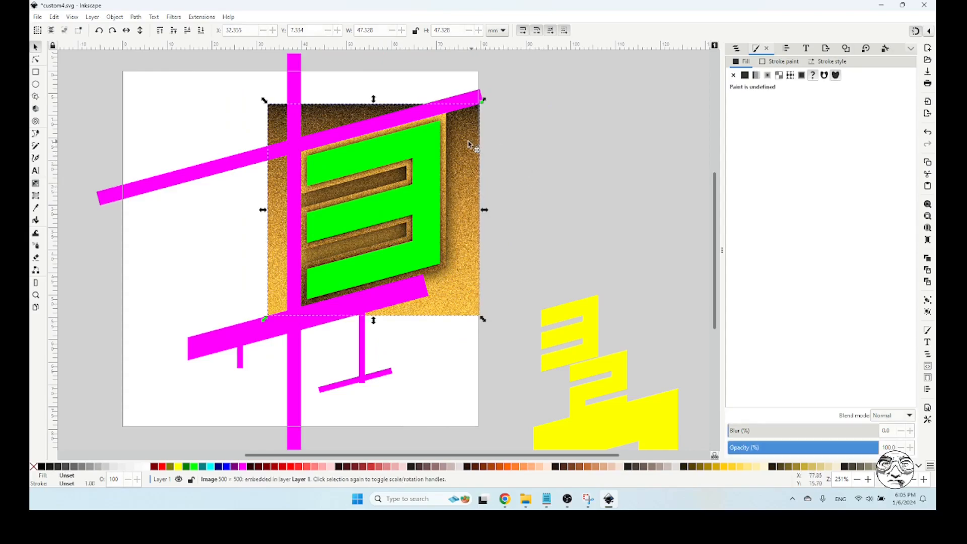
left_click(426, 143, "shift")
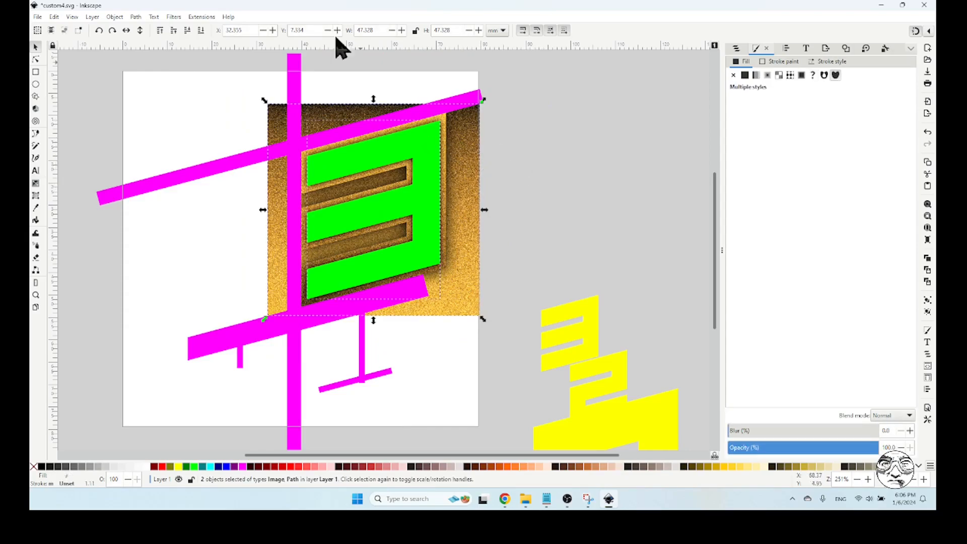
left_click(115, 17)
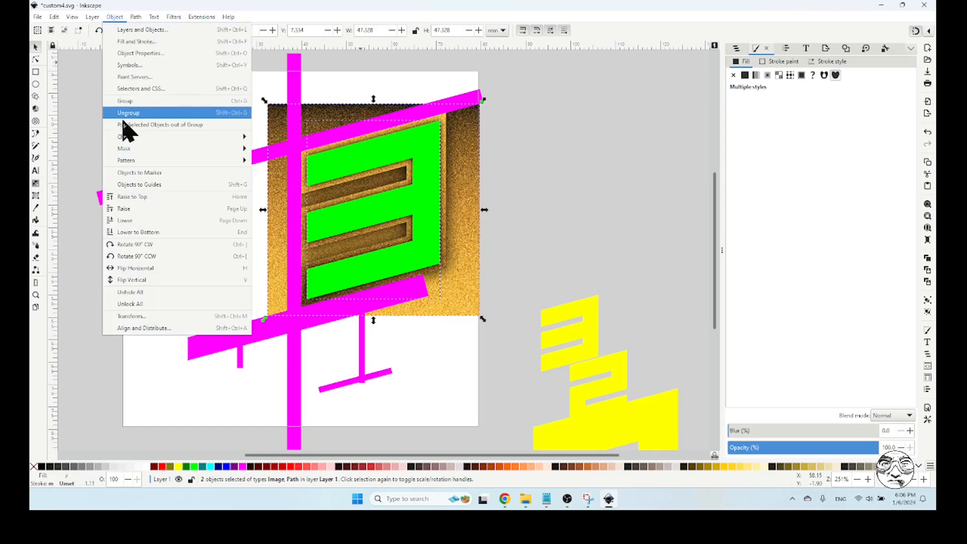
mouse_move(126, 136)
left_click(265, 137)
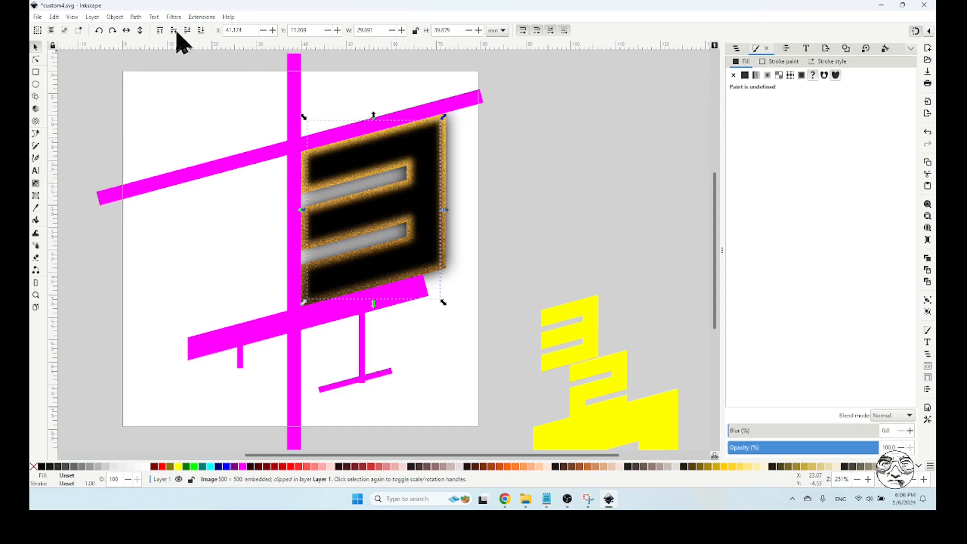
left_click(160, 31)
left_click(549, 167)
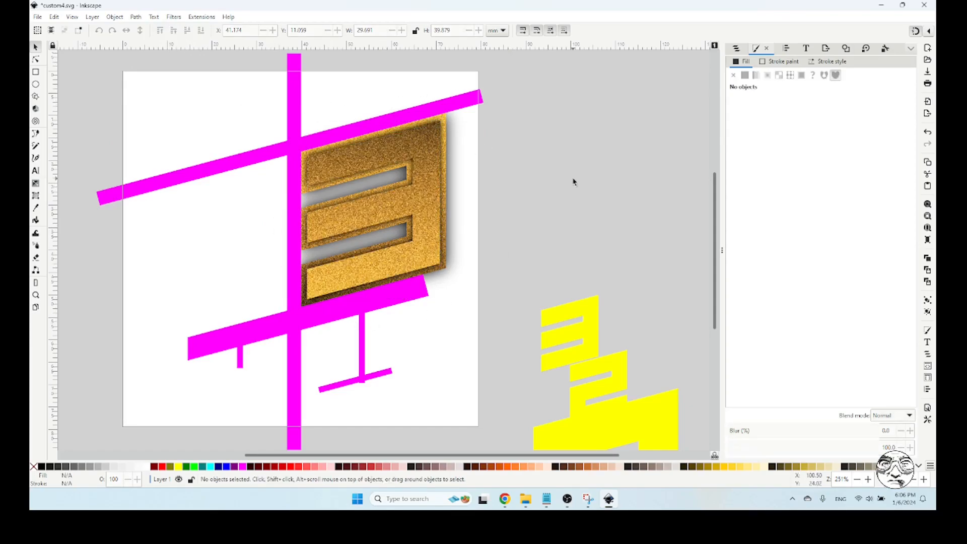
Group the four parts of the finished gold 3 and hide the magenta guide bars
left_click_drag(570, 70, 231, 367)
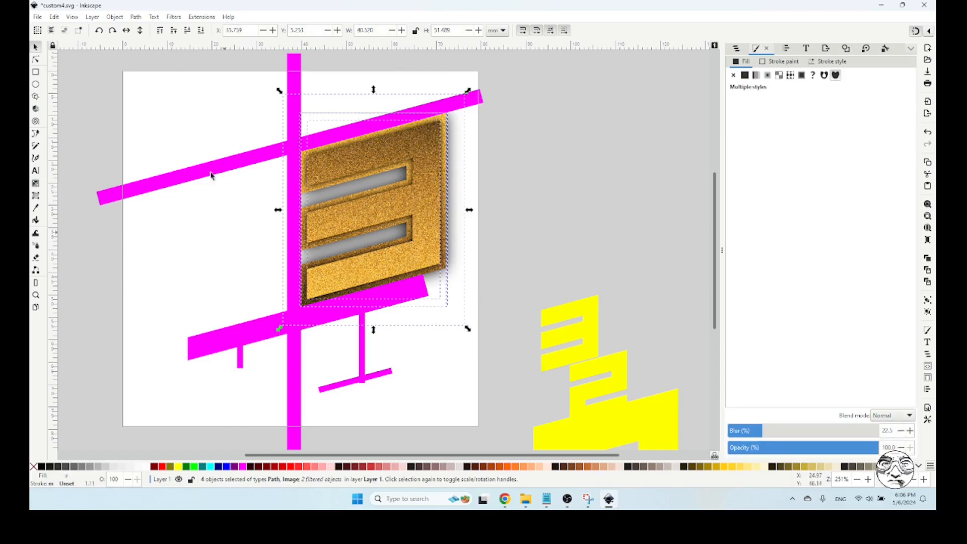
left_click(115, 17)
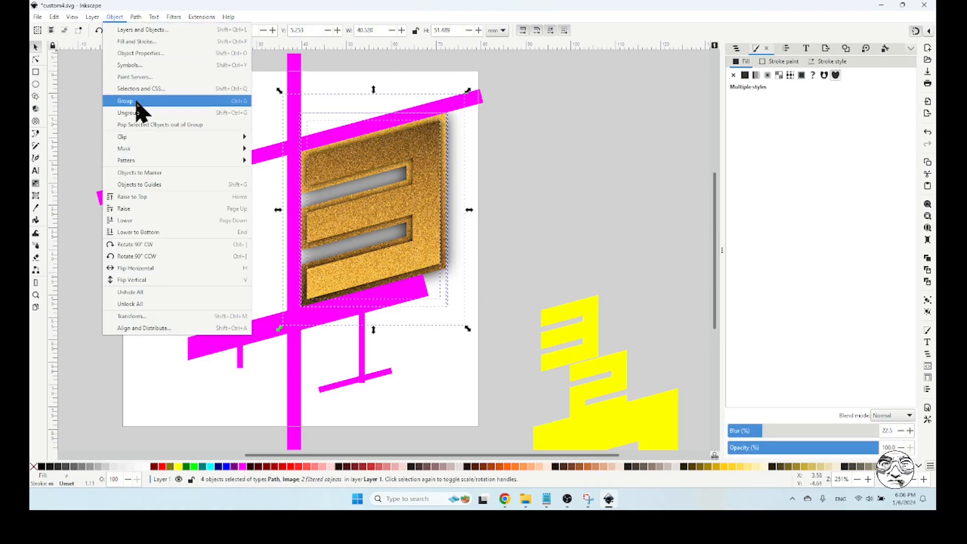
left_click(142, 110)
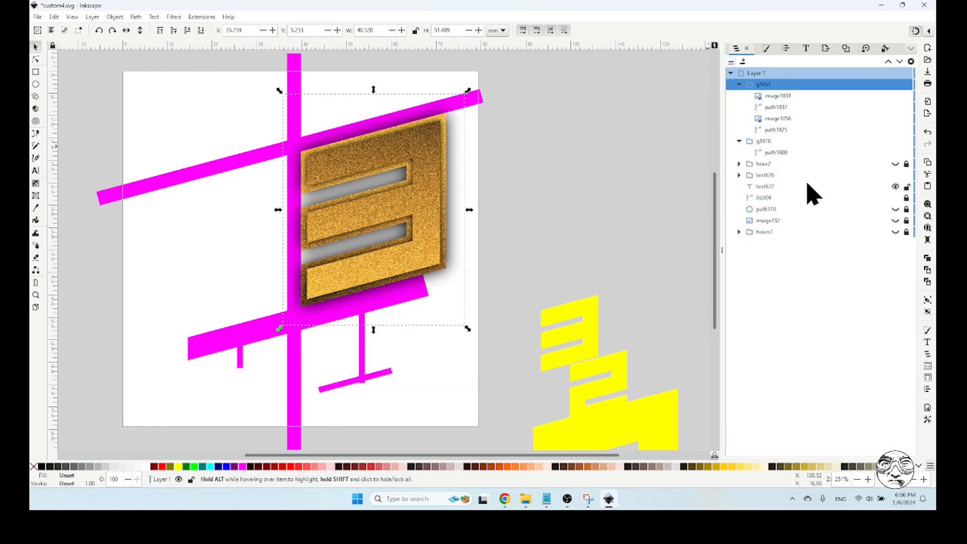
left_click(895, 198)
left_click(594, 114)
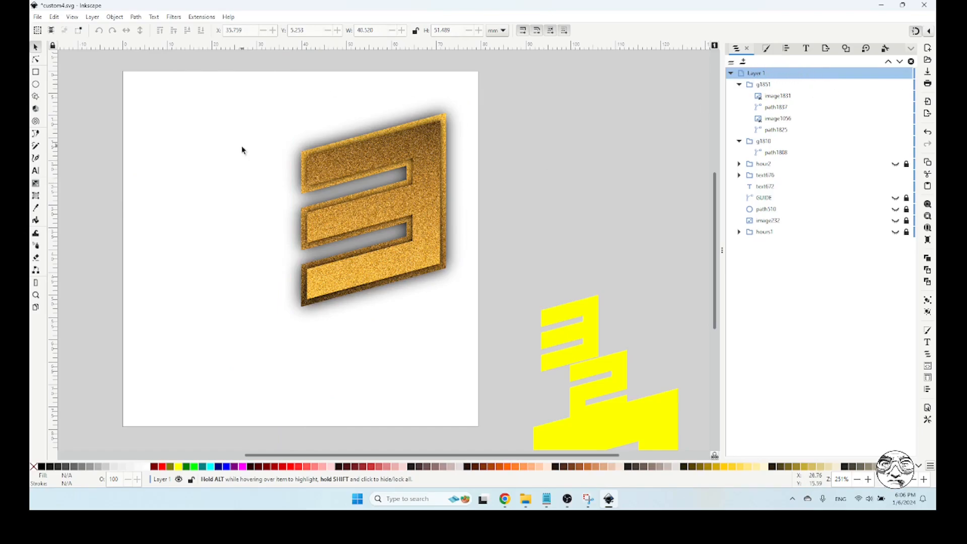
Export the page as YThx3.png into the Watches/Gold folder on Google Drive with the default PNG options
left_click(825, 49)
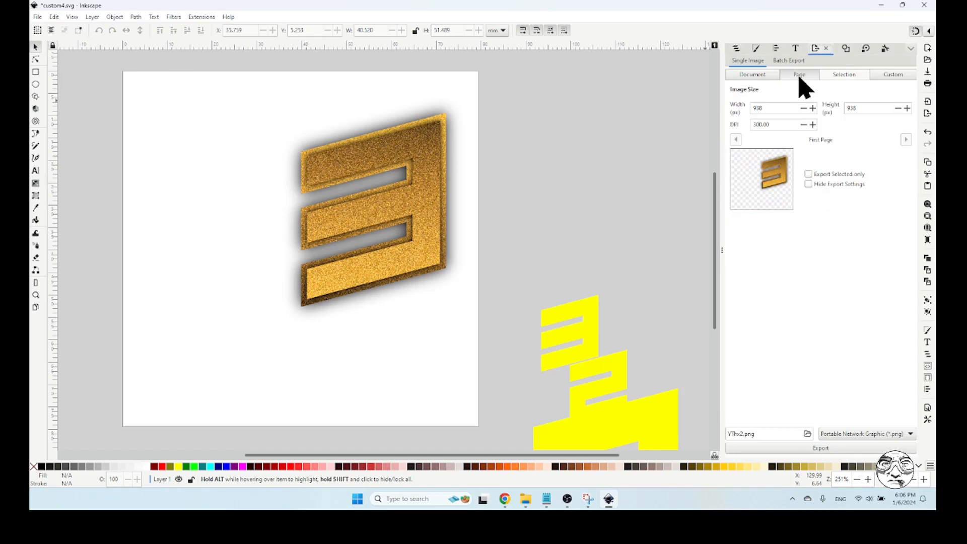
left_click(808, 433)
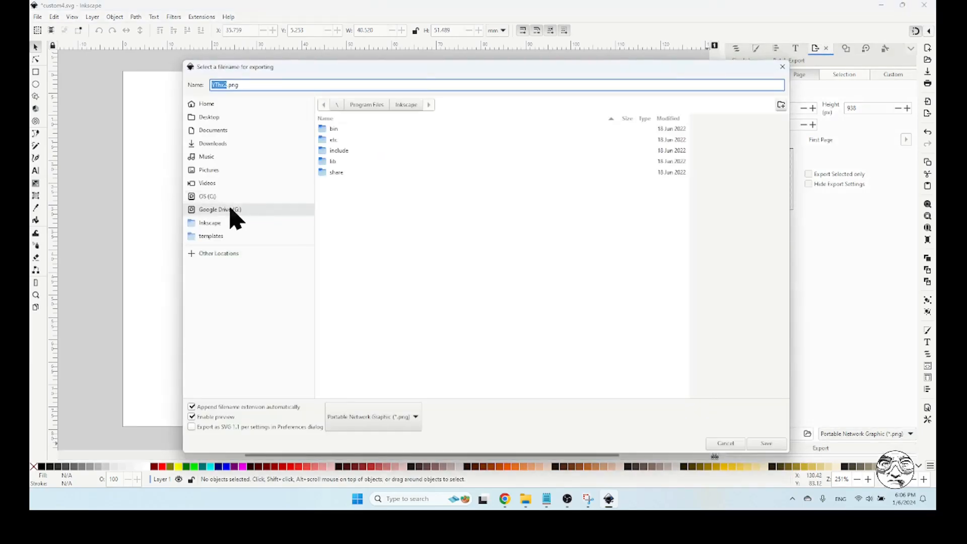
left_click(232, 209)
left_click(342, 130)
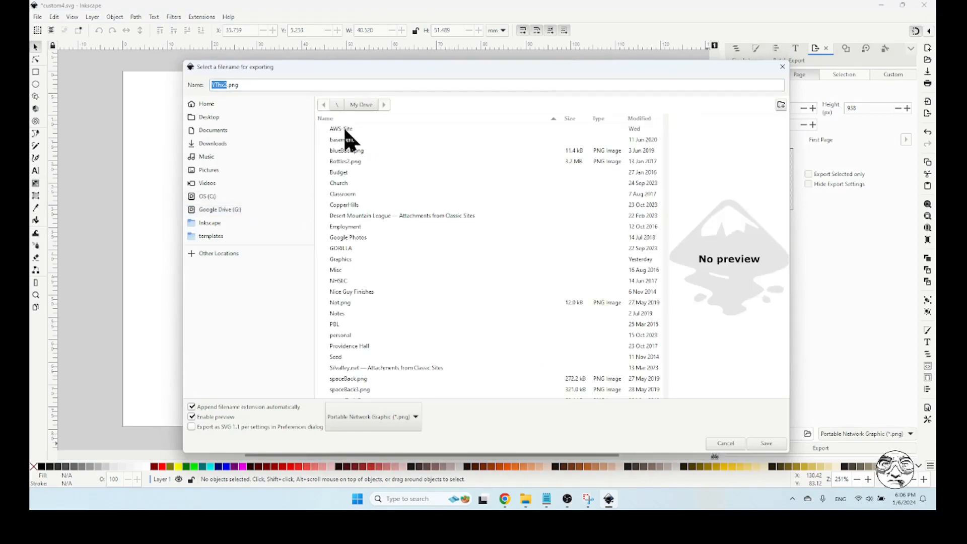
scroll(447, 268, "down", 5)
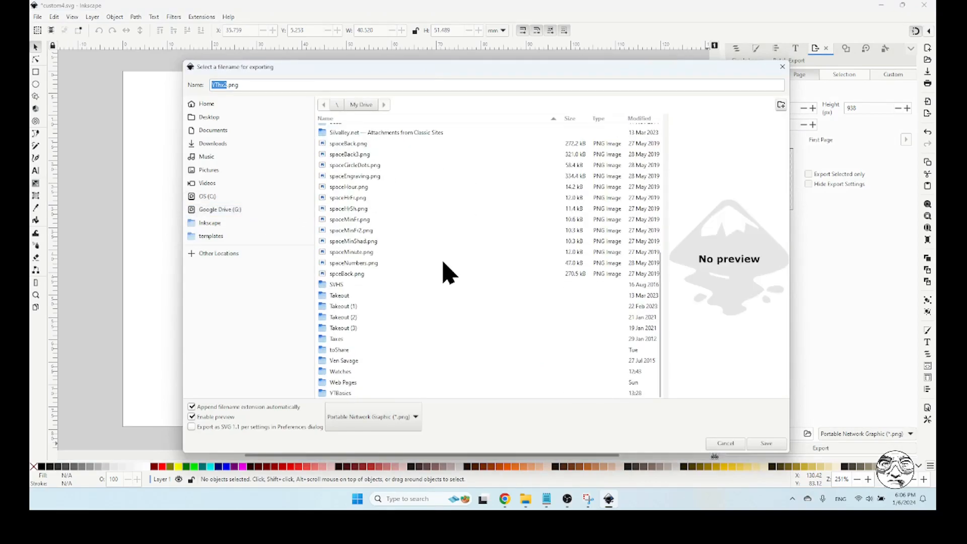
double_click(363, 371)
double_click(336, 129)
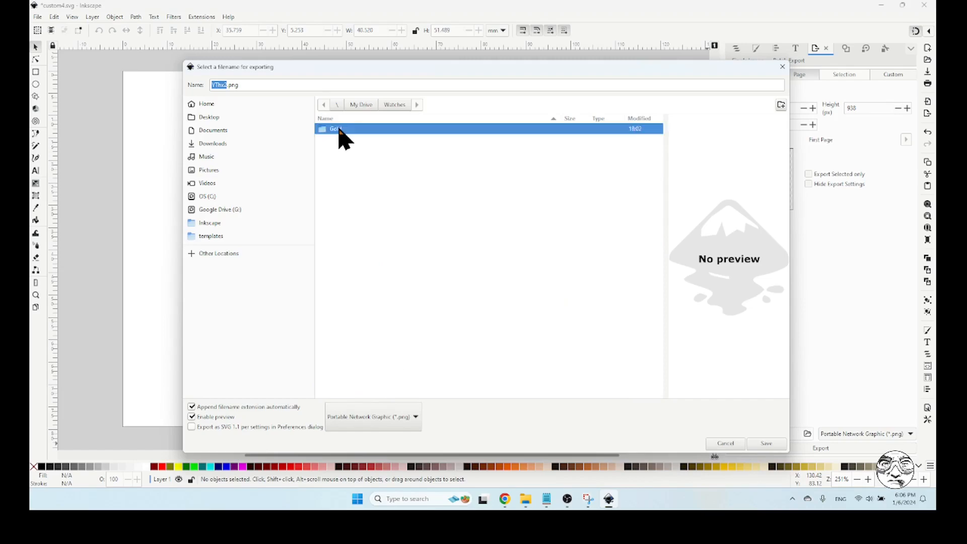
left_click(226, 85)
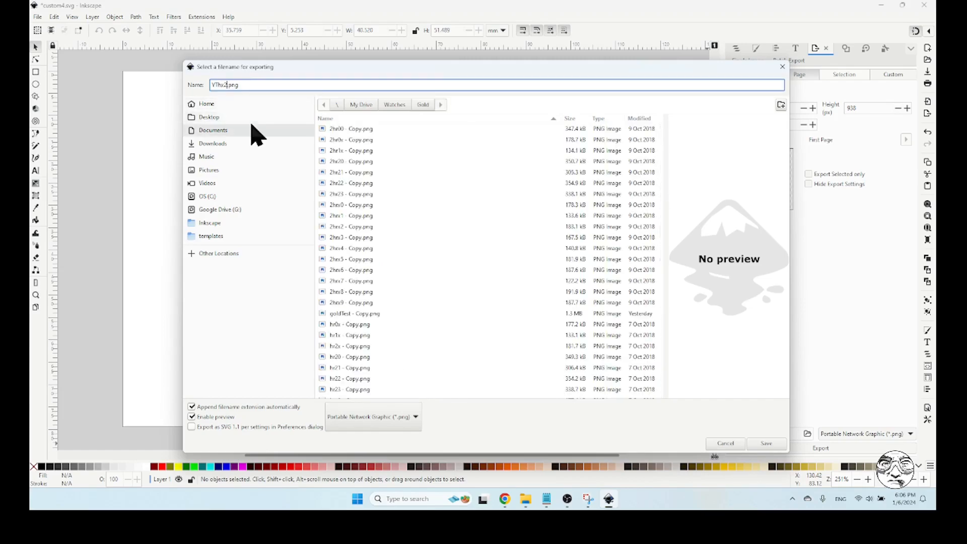
key("BackSpace")
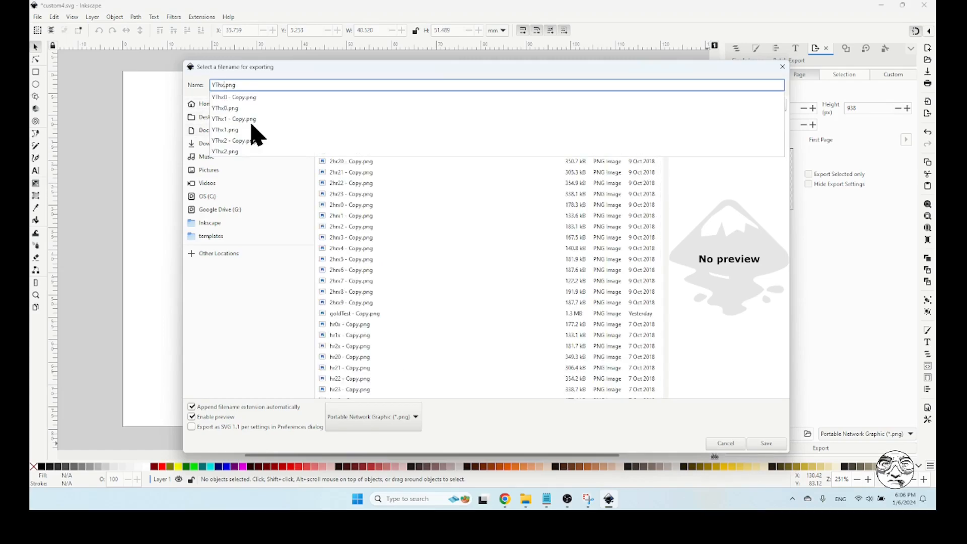
type("3")
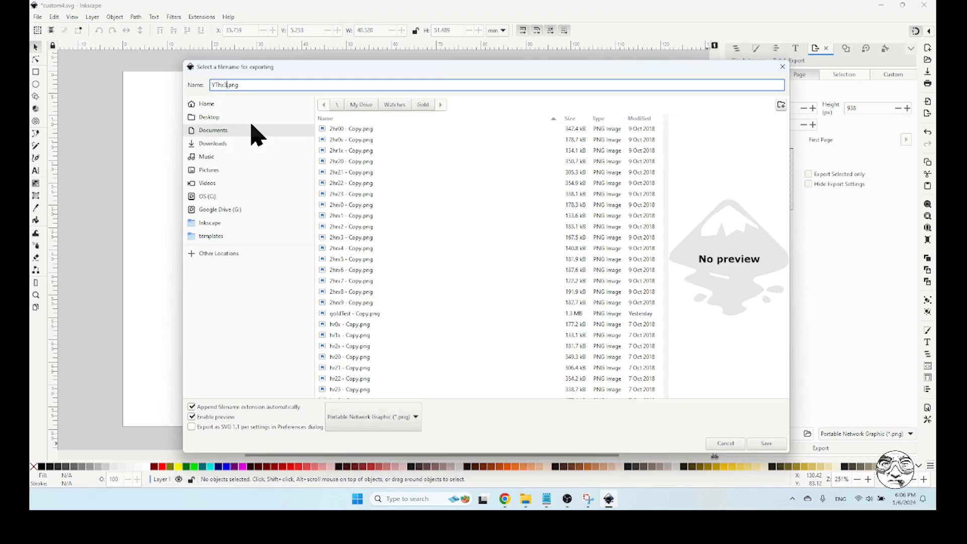
left_click(761, 445)
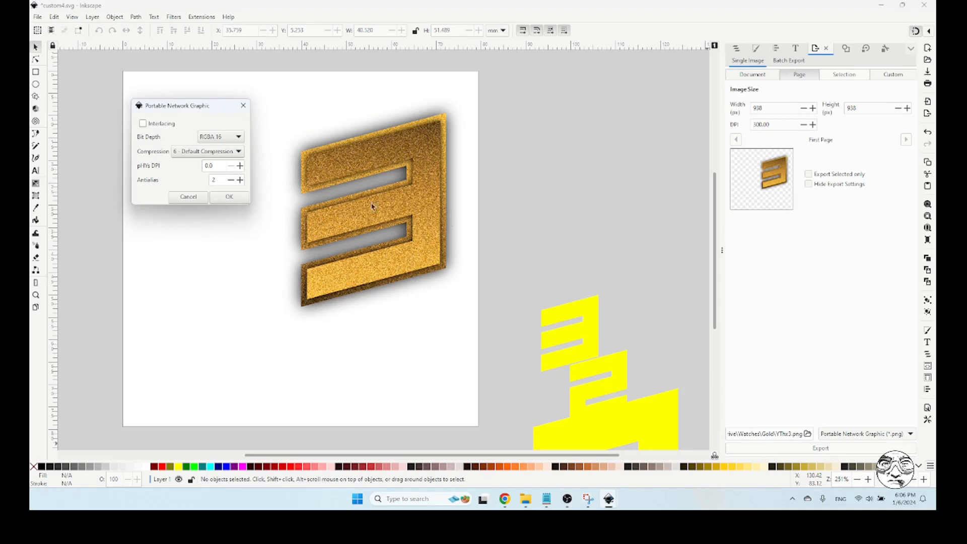
left_click(230, 197)
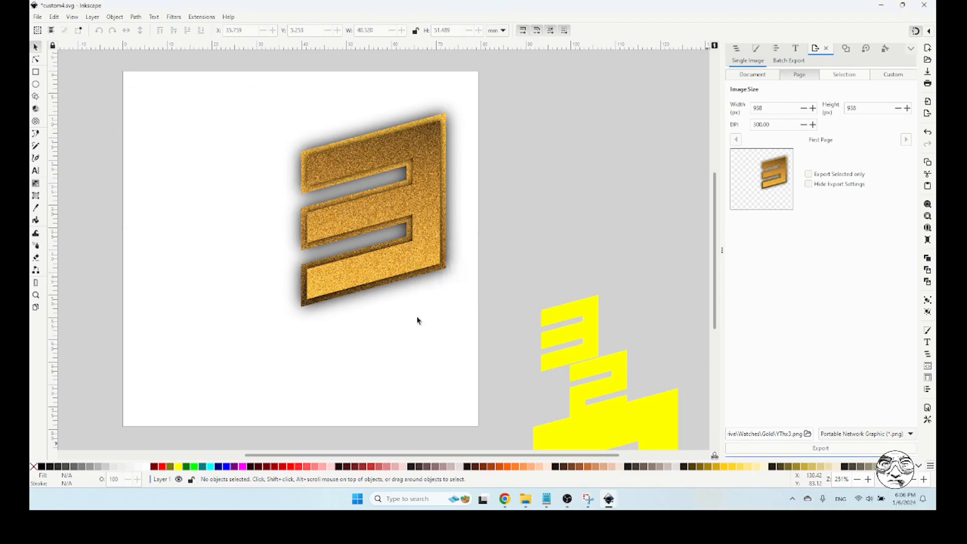
Switch to Facer Creator and add YThx3.png from the Gold folder as a new image layer in the gold5 watch face
left_click(507, 498)
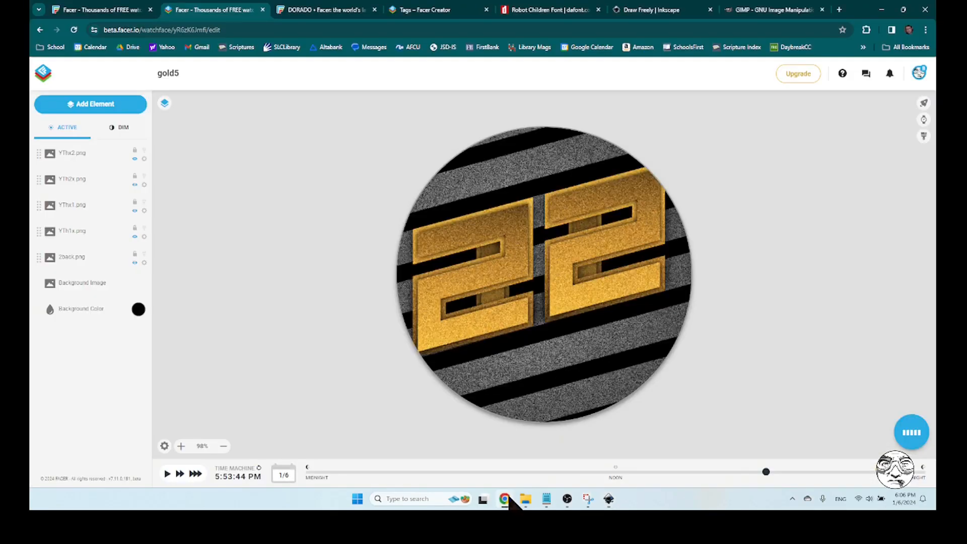
left_click(86, 105)
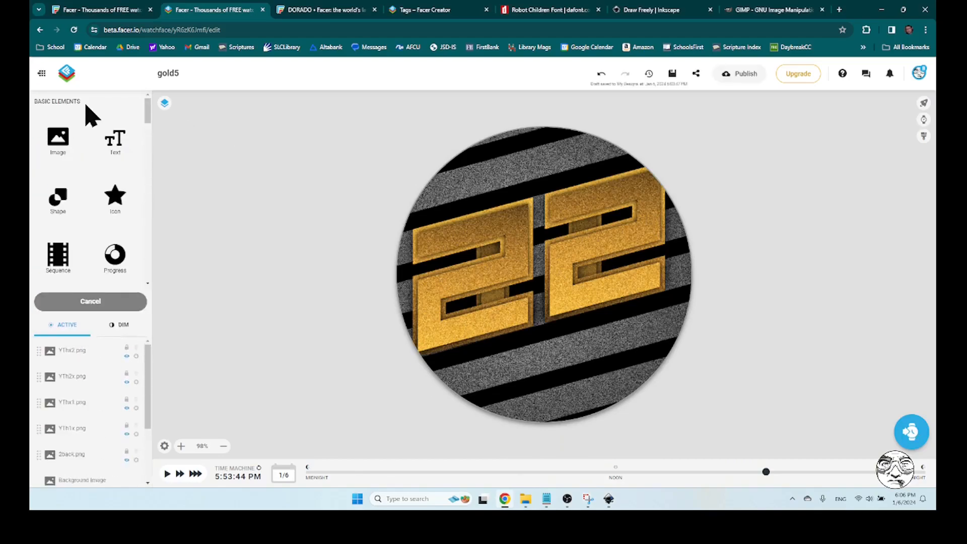
left_click(58, 138)
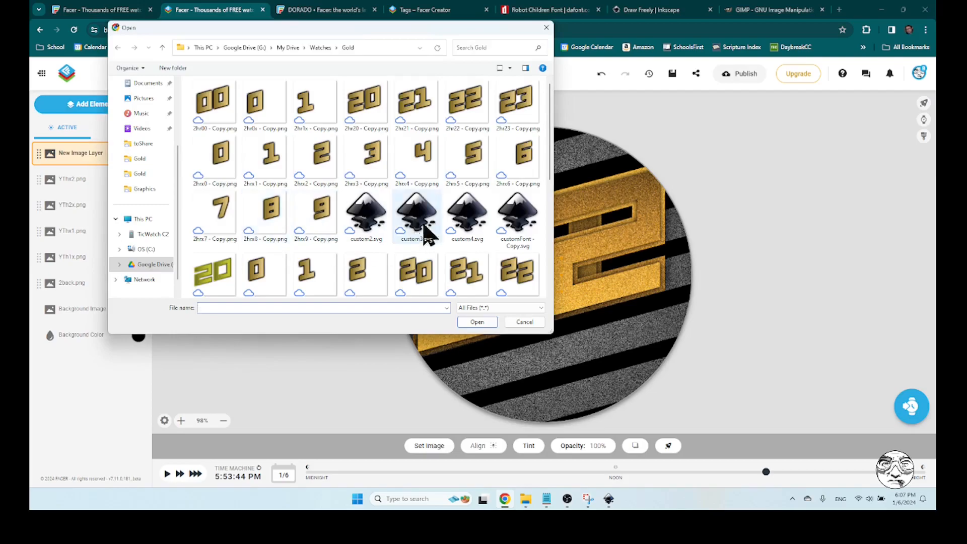
left_click_drag(550, 134, 553, 272)
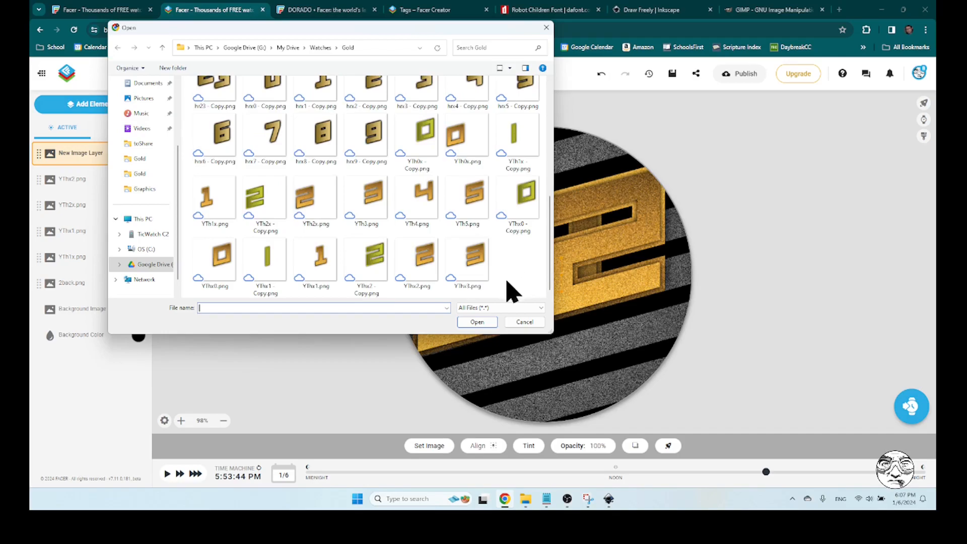
left_click(476, 268)
left_click(477, 321)
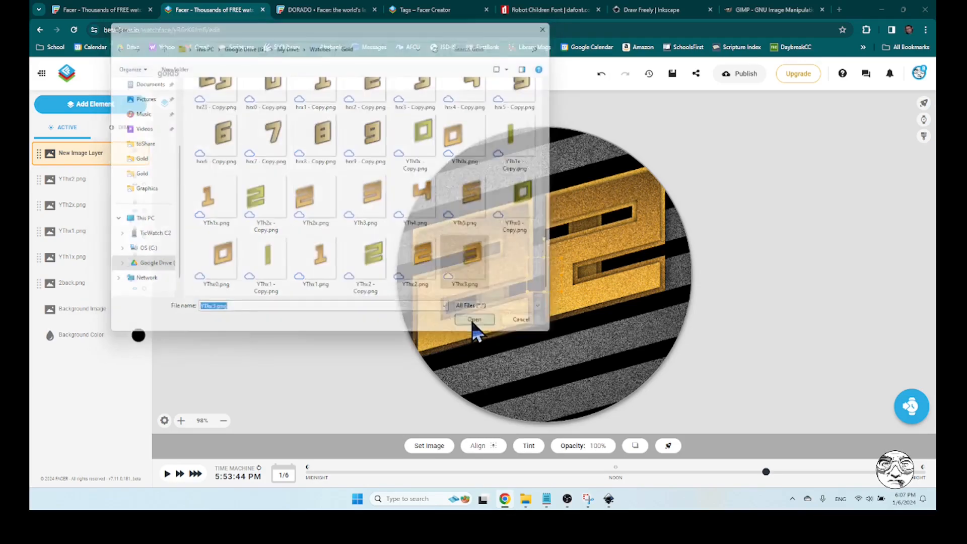
left_click(788, 243)
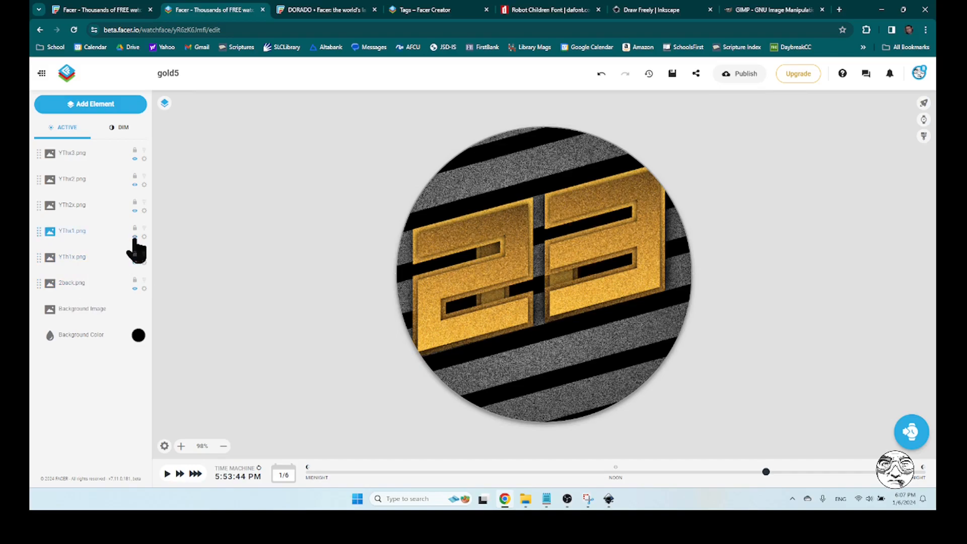
Hide the YThx1.png, YTh2x.png, YThx2.png and YThx3.png layers
left_click(134, 211)
left_click(134, 185)
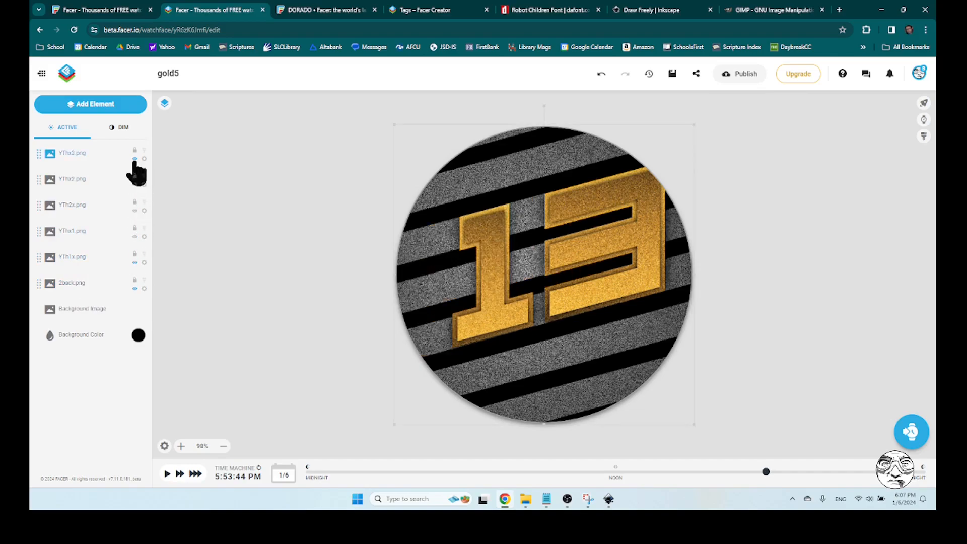
left_click(135, 159)
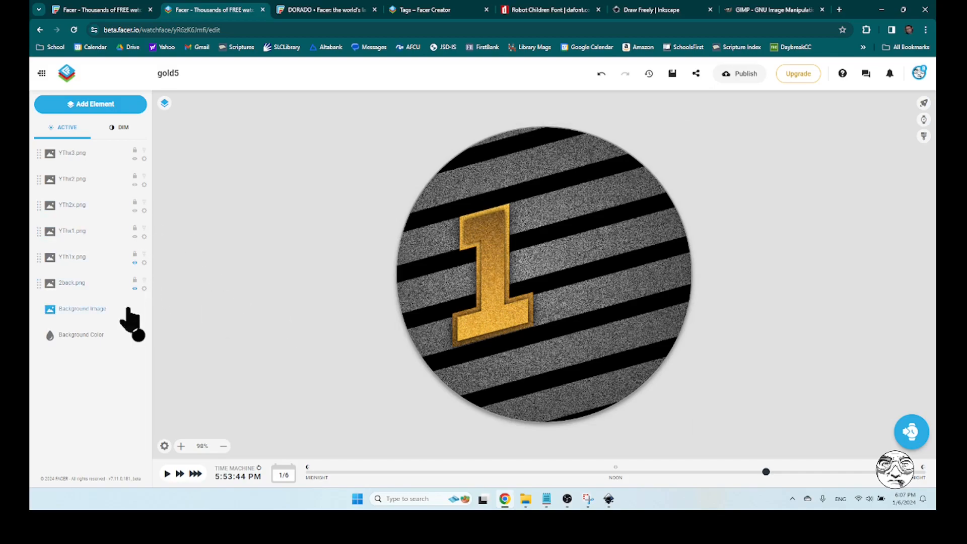
Try opacities of 55 and 77 on the YTh1x.png layer, and set its opacity back to 100
left_click(73, 258)
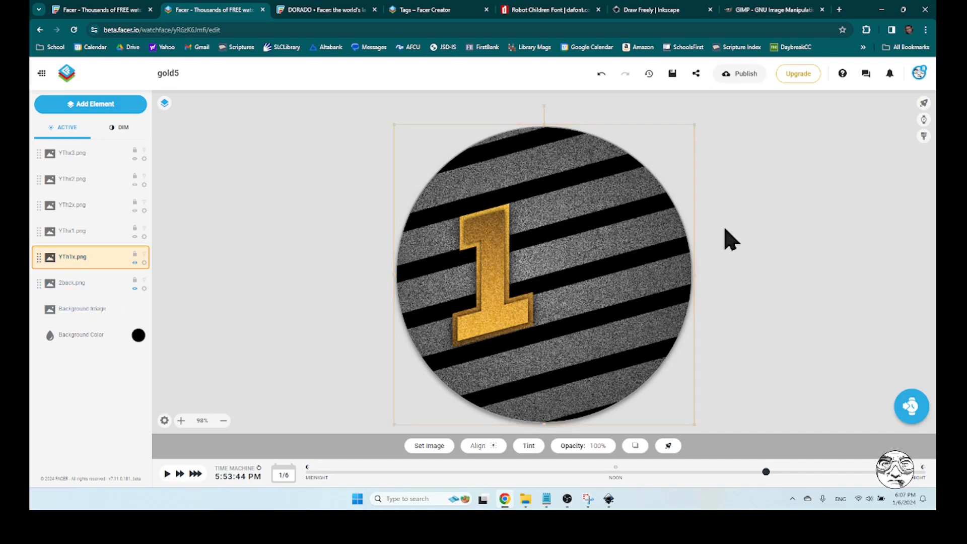
left_click(923, 104)
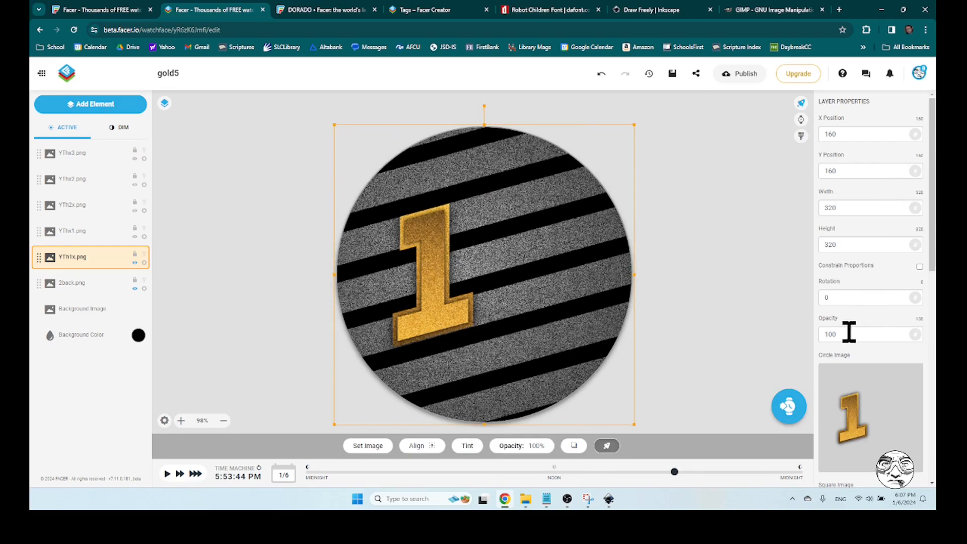
left_click_drag(848, 331, 808, 344)
type("55")
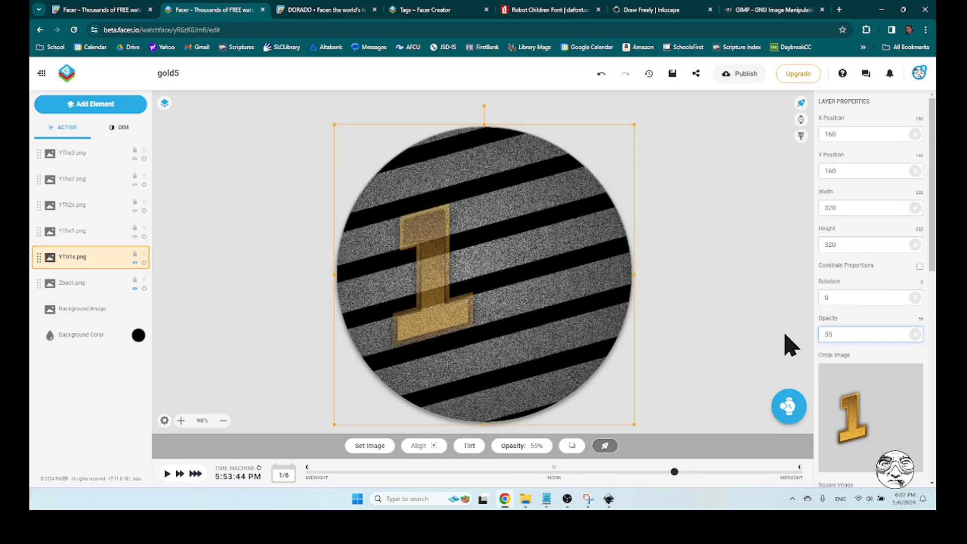
left_click_drag(845, 335, 779, 342)
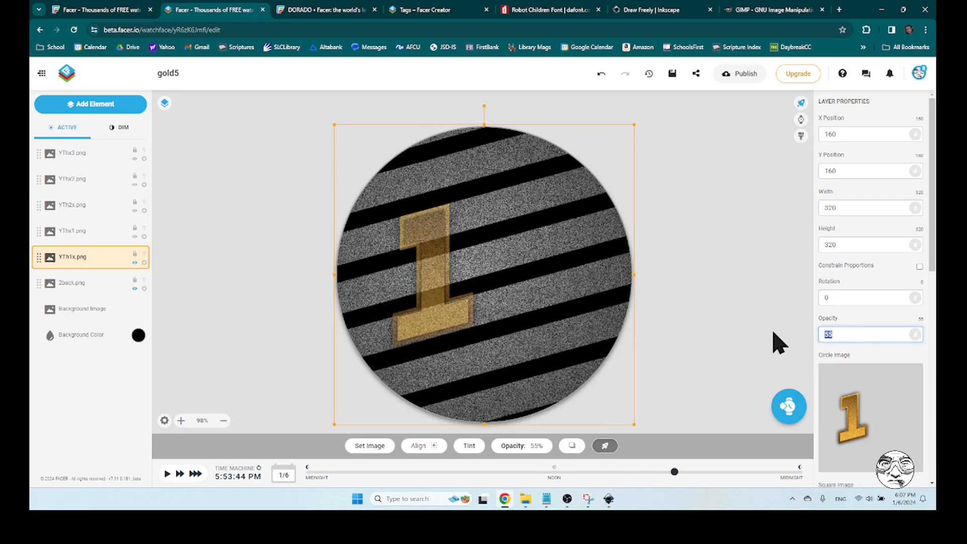
type("77")
left_click_drag(846, 335, 800, 346)
type("100")
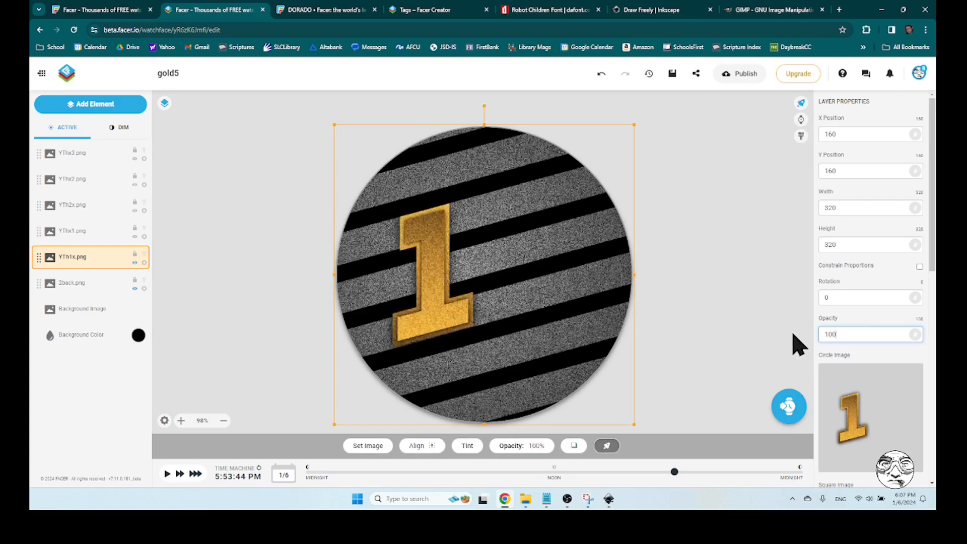
left_click(780, 327)
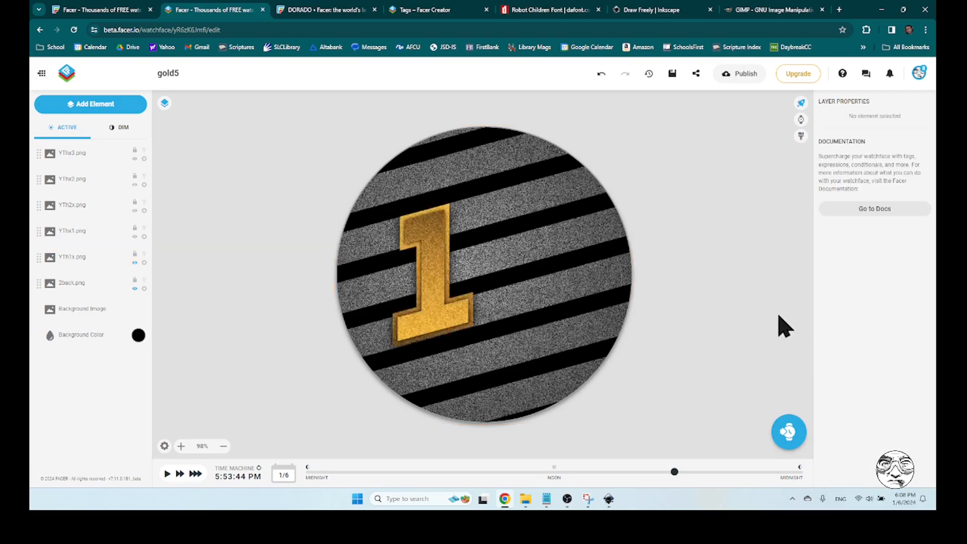
Show the layer properties of YTh1x.png again and open its opacity value for editing
left_click(801, 104)
left_click(921, 105)
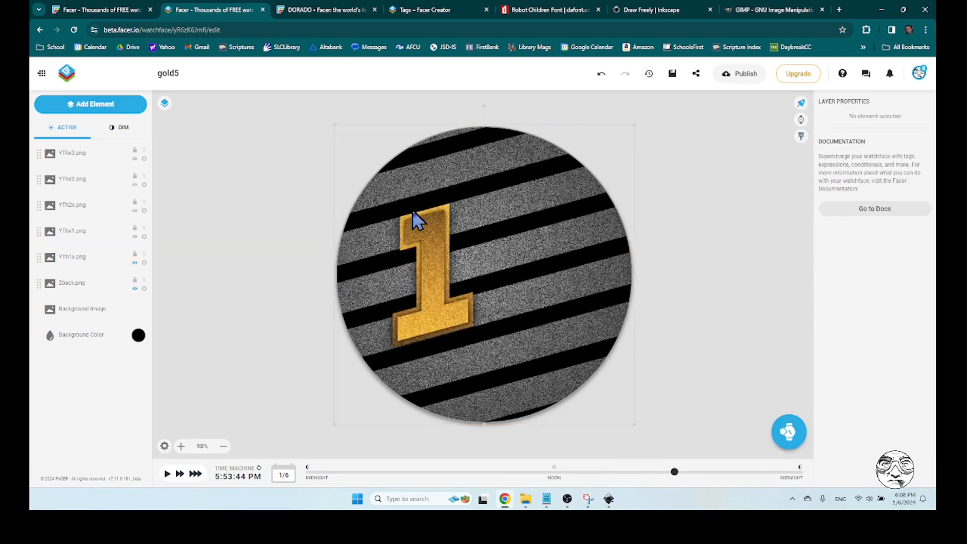
left_click(80, 258)
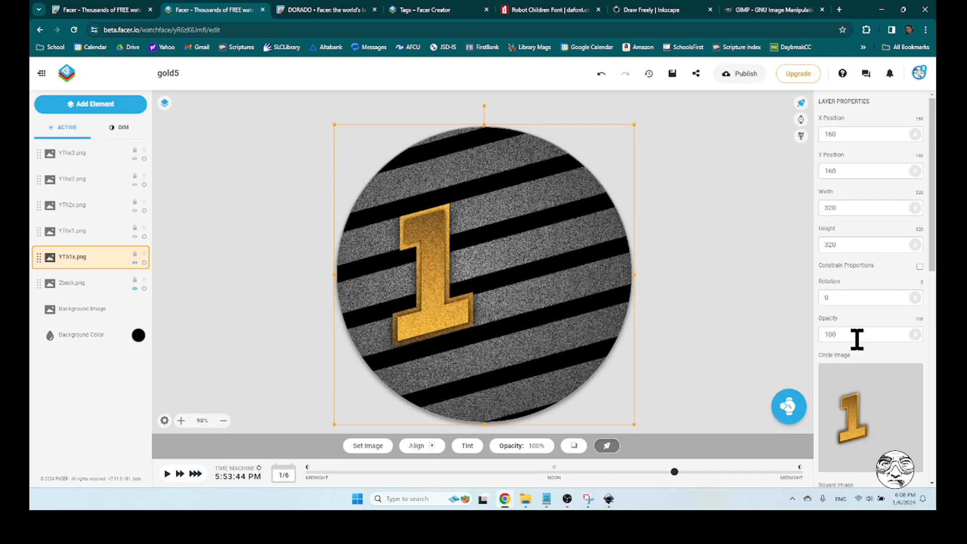
left_click(862, 333)
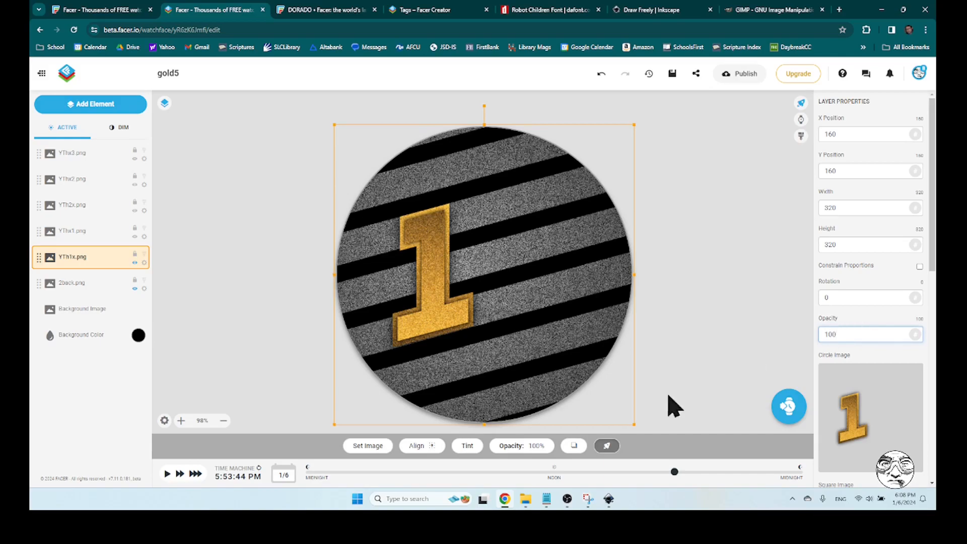
Switch to Notepad and write the start of the opacity condition as $#Db#$
left_click(548, 503)
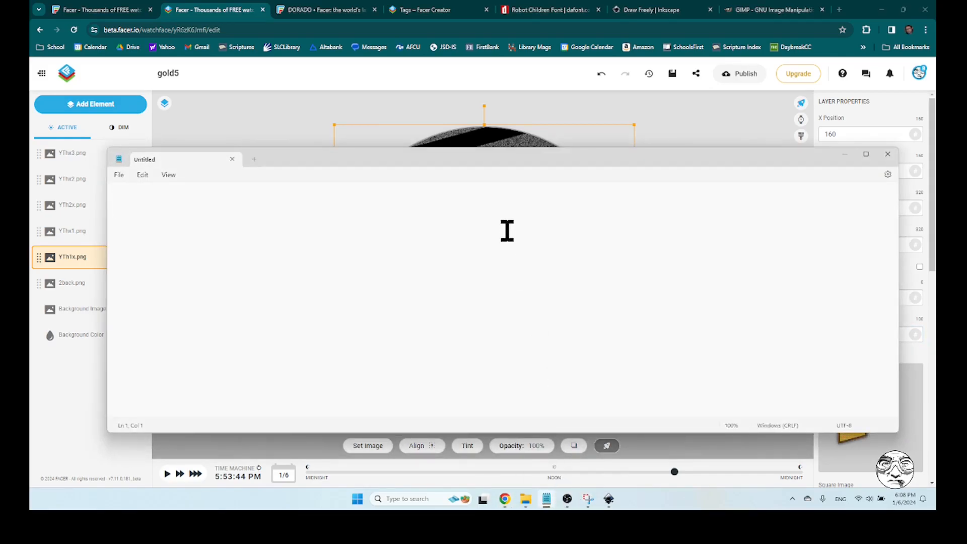
left_click_drag(482, 159, 471, 147)
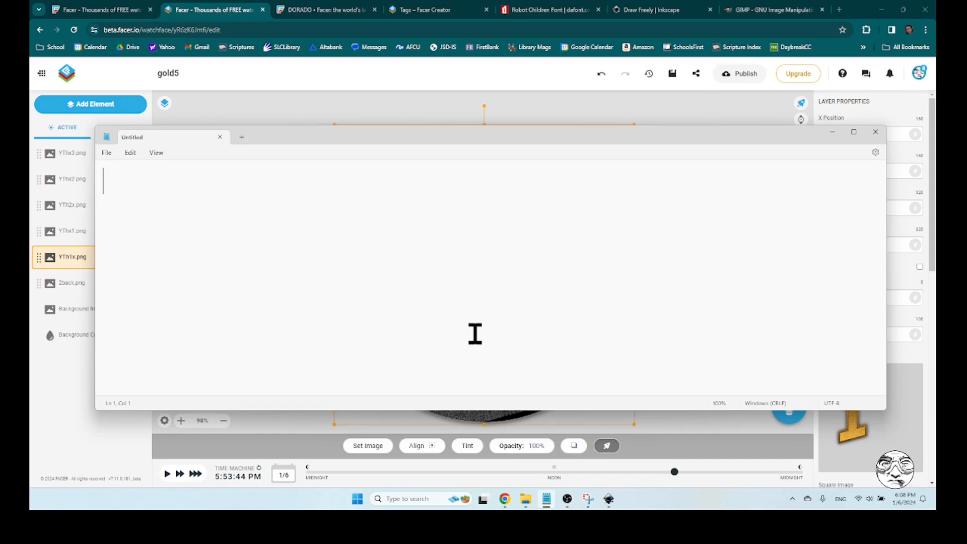
type("$$")
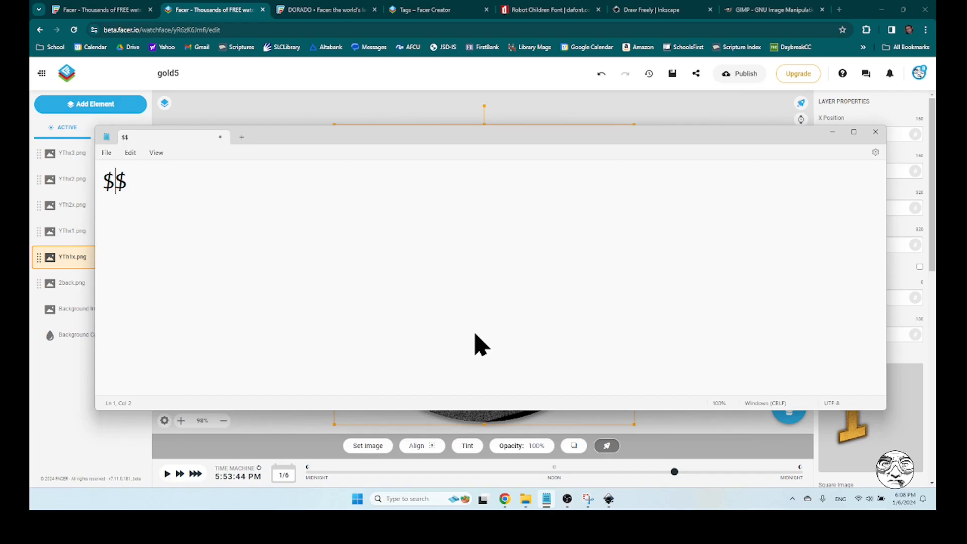
type("#Db")
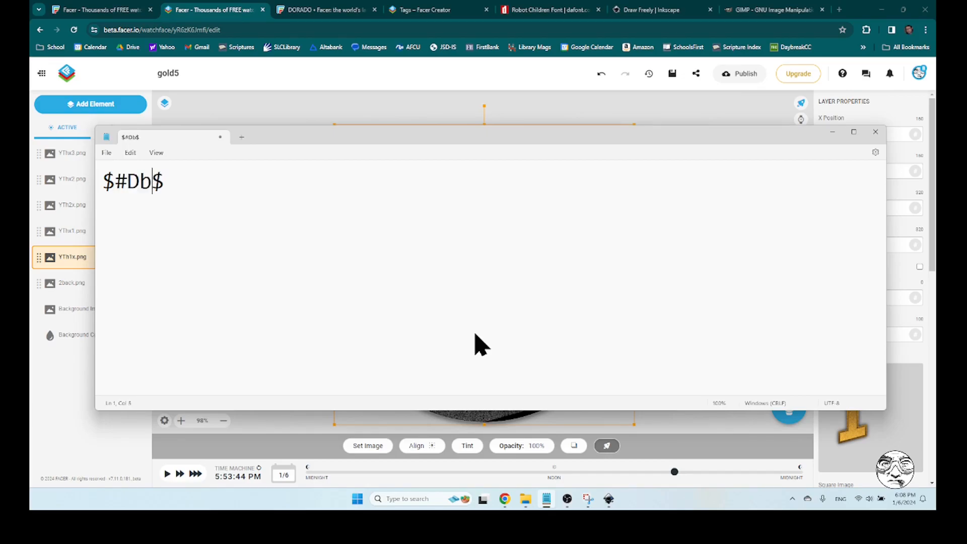
type("#")
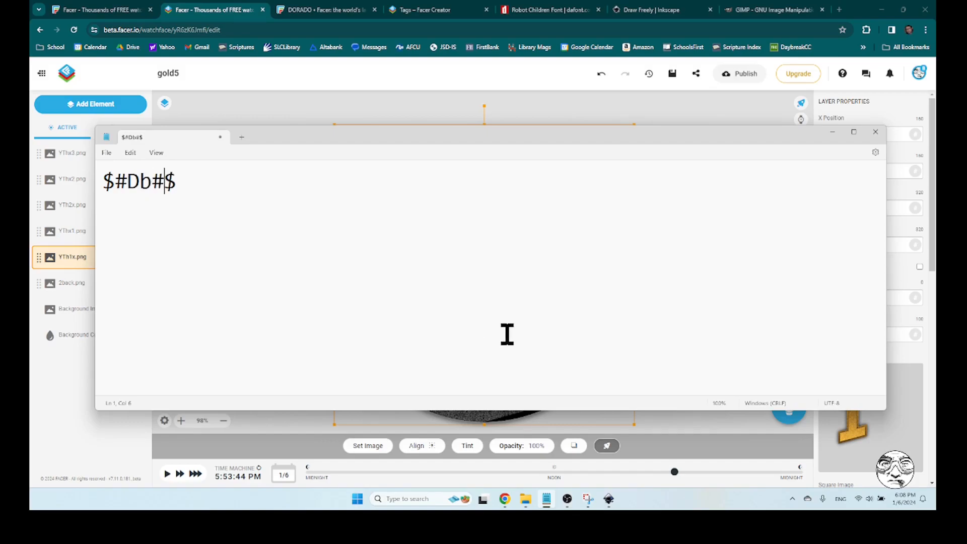
Return to Facer Creator and open the Tags article in its online help center
left_click(225, 11)
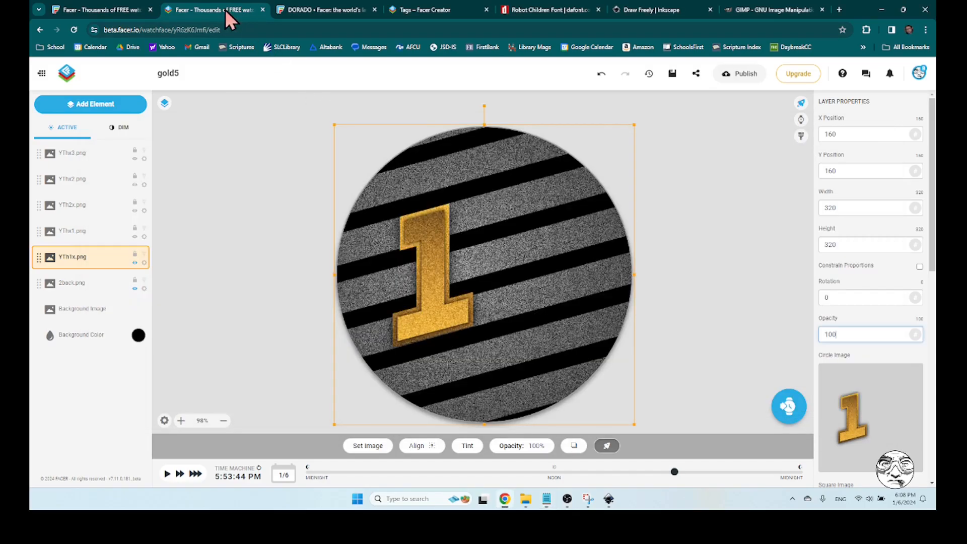
left_click(842, 75)
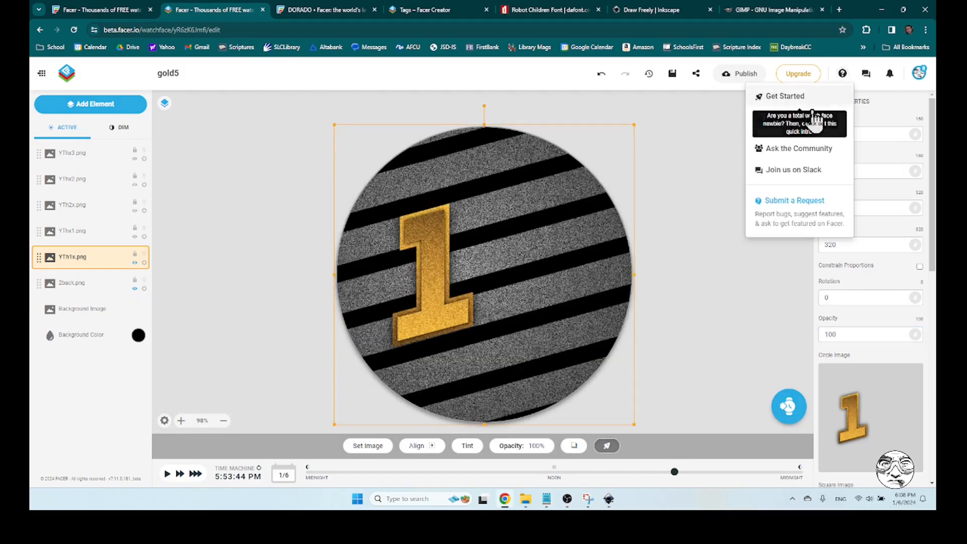
left_click(791, 118)
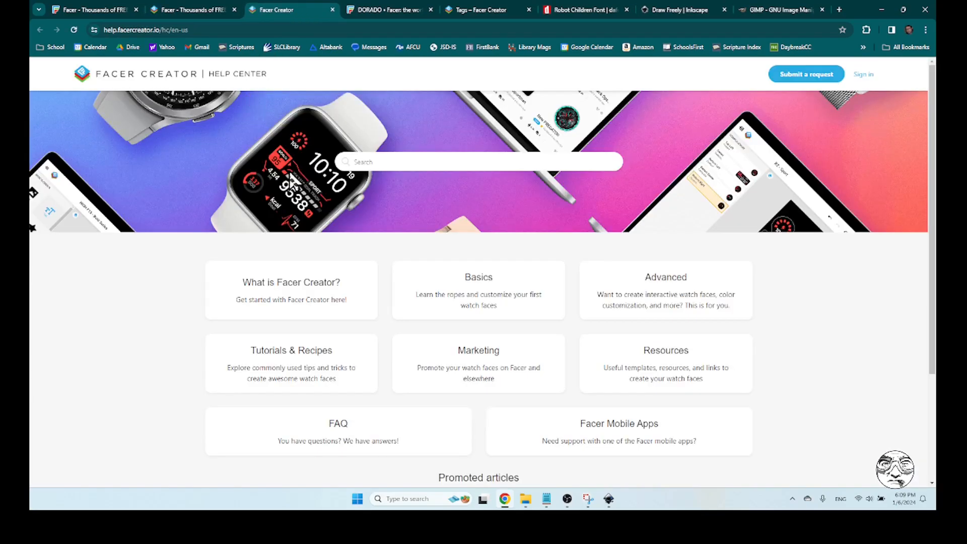
left_click(698, 302)
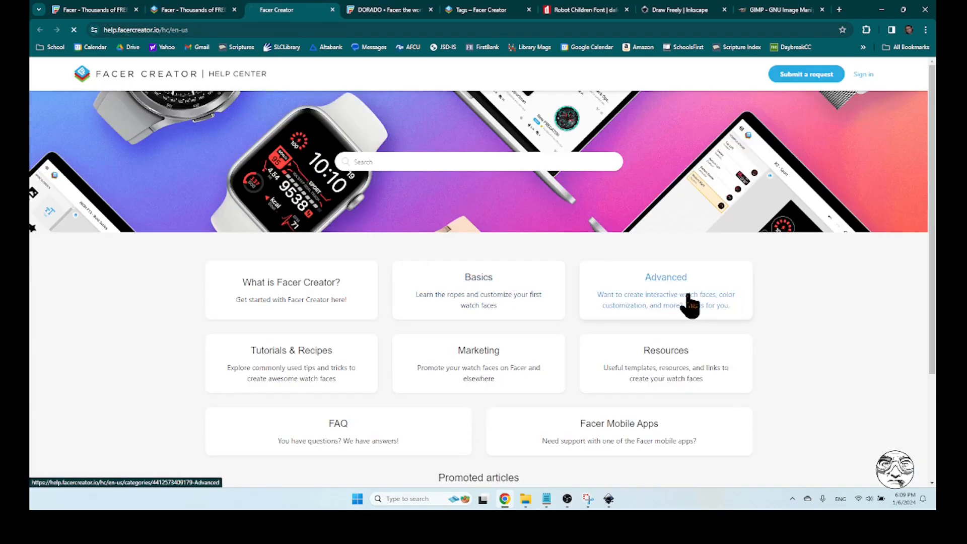
left_click(331, 390)
Examine the hour tags in the Tags article, especially the #Db# tag and its definition
scroll(768, 378, "down", 15)
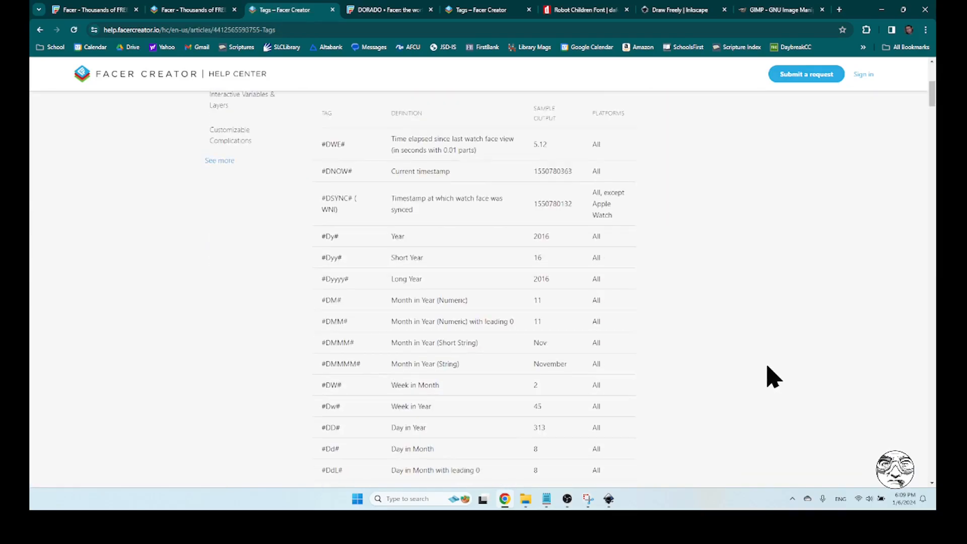
scroll(773, 377, "up", 7)
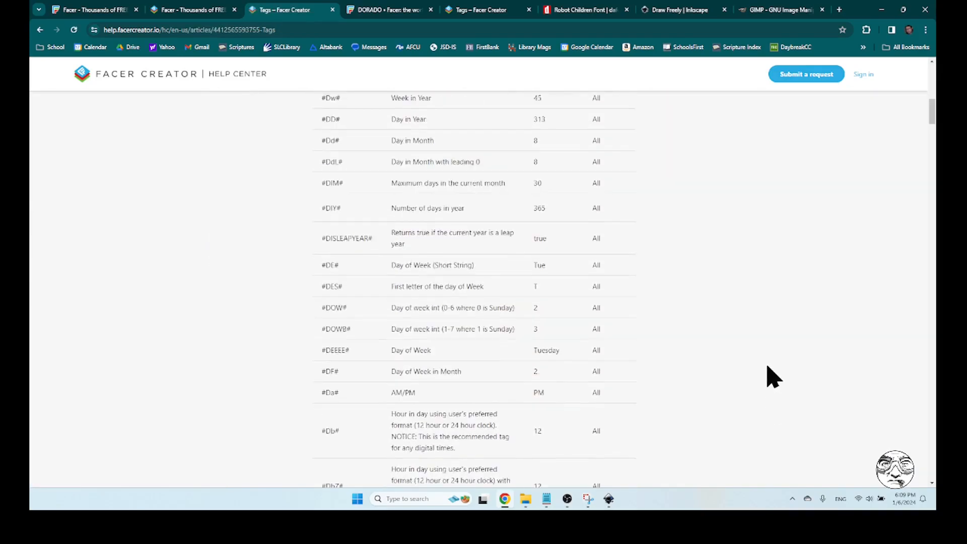
scroll(774, 377, "down", 8)
scroll(769, 372, "down", 3)
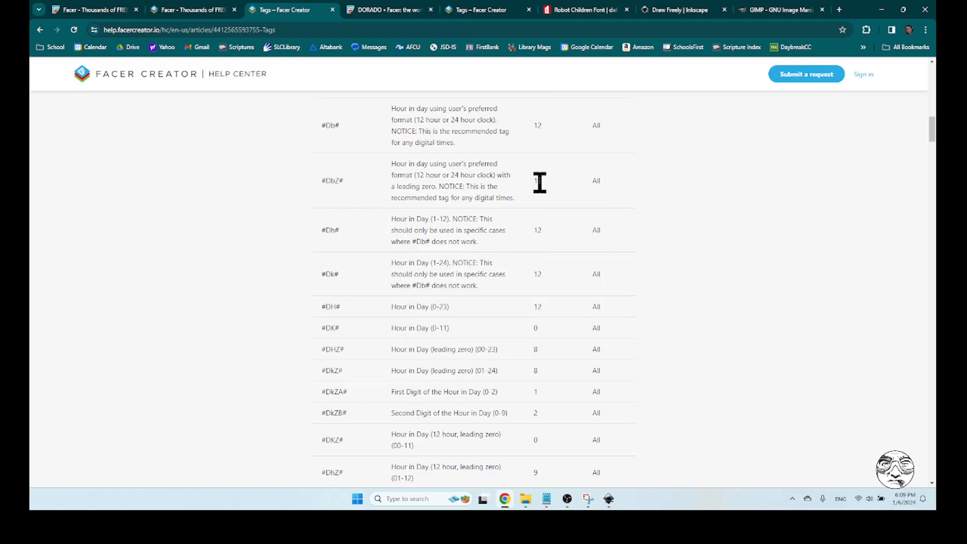
scroll(760, 367, "up", 5)
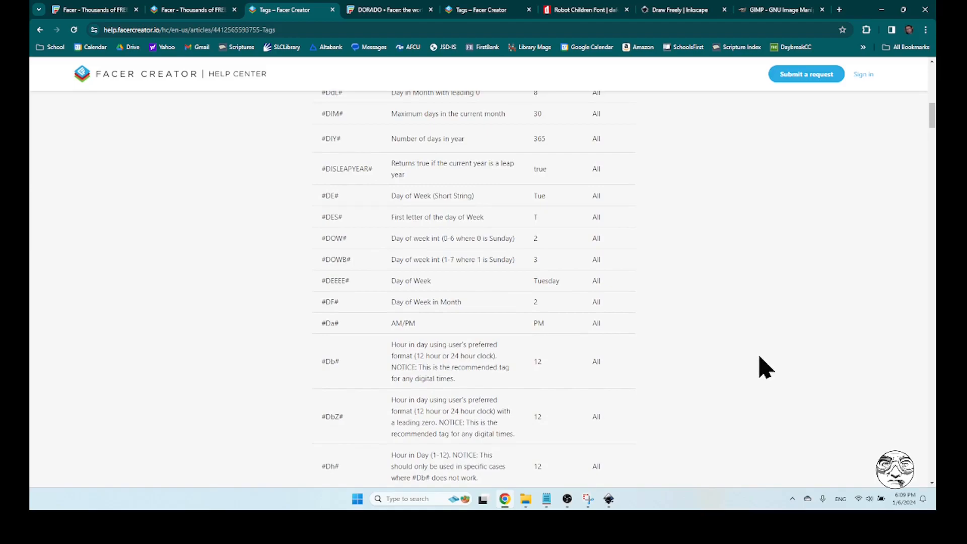
scroll(762, 367, "down", 2)
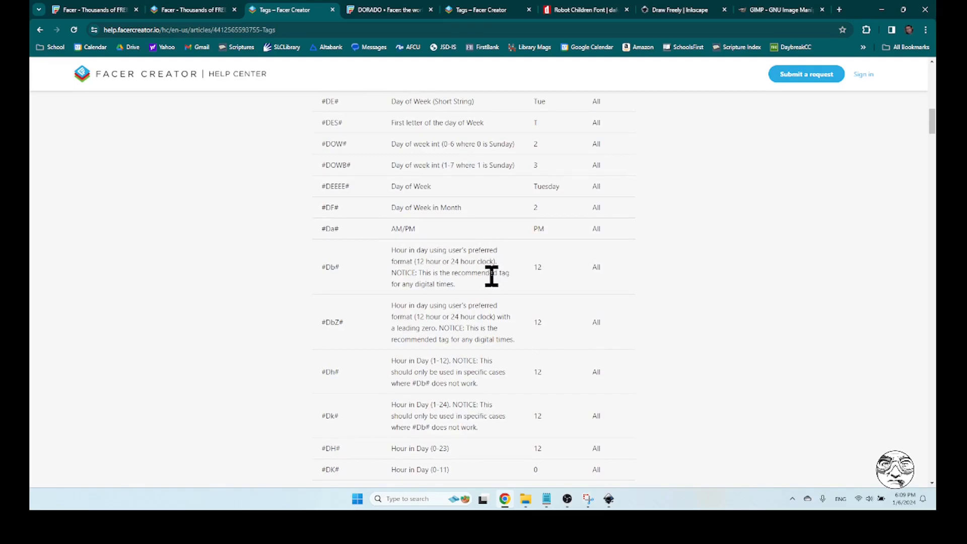
left_click_drag(459, 292, 389, 254)
left_click(725, 277)
left_click_drag(343, 269, 323, 274)
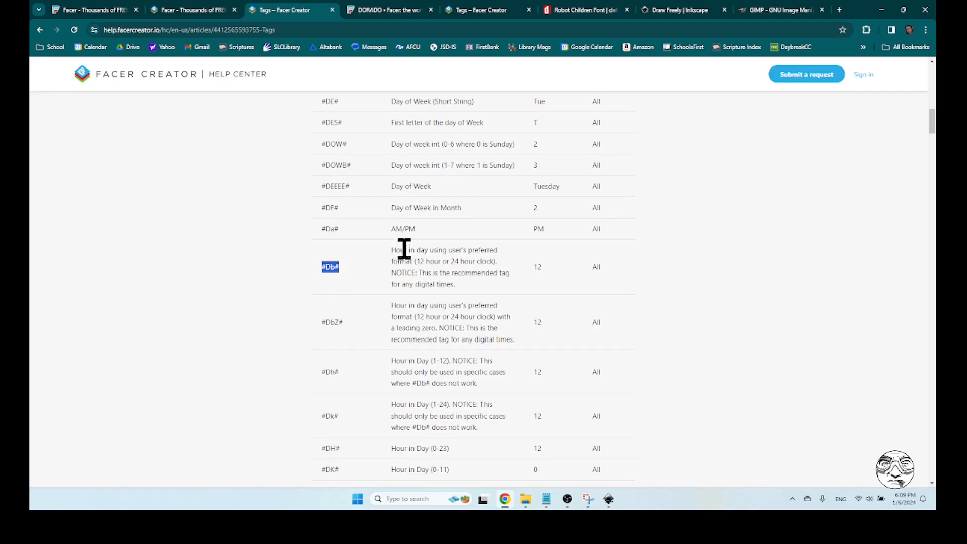
Switch to Notepad and extend the opacity condition to $#Db#>9&&#Db#<20$
left_click(545, 499)
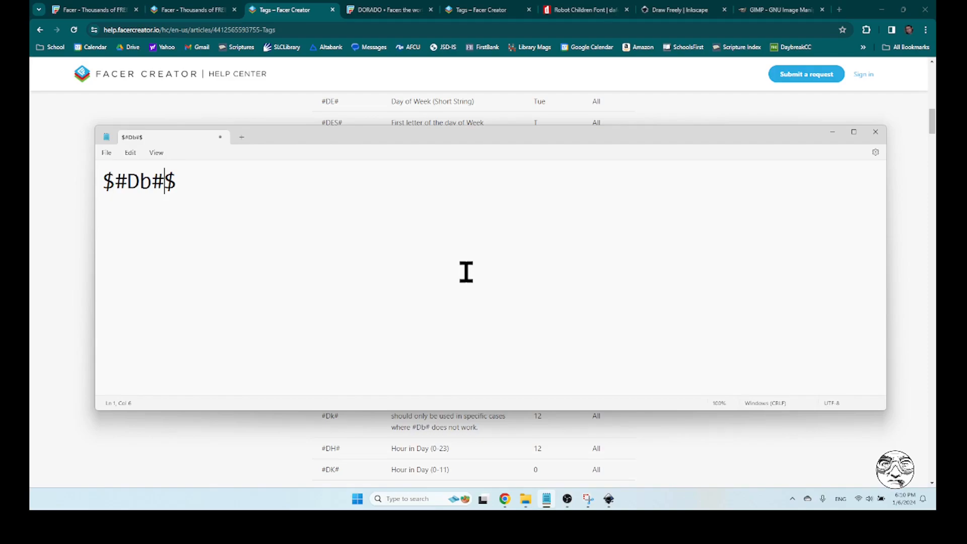
type(">9")
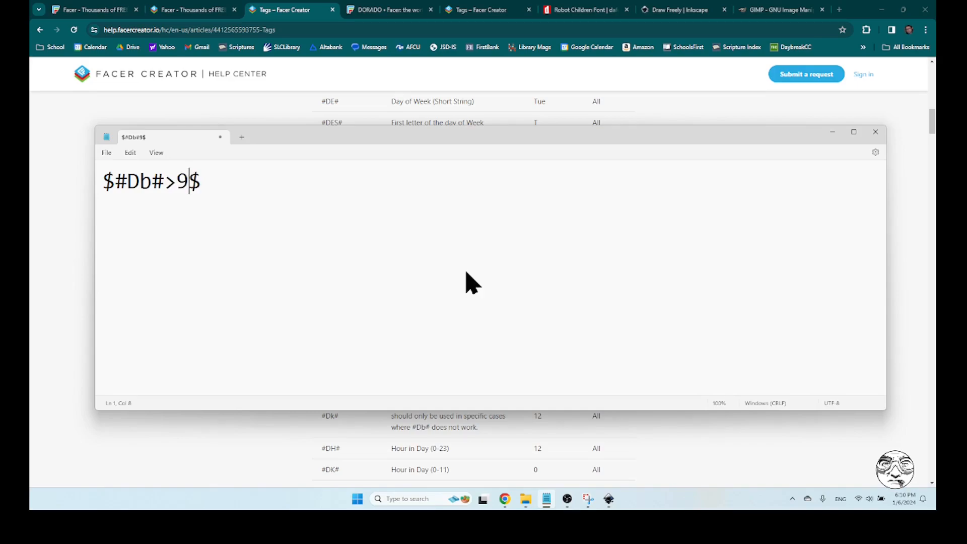
type("&&")
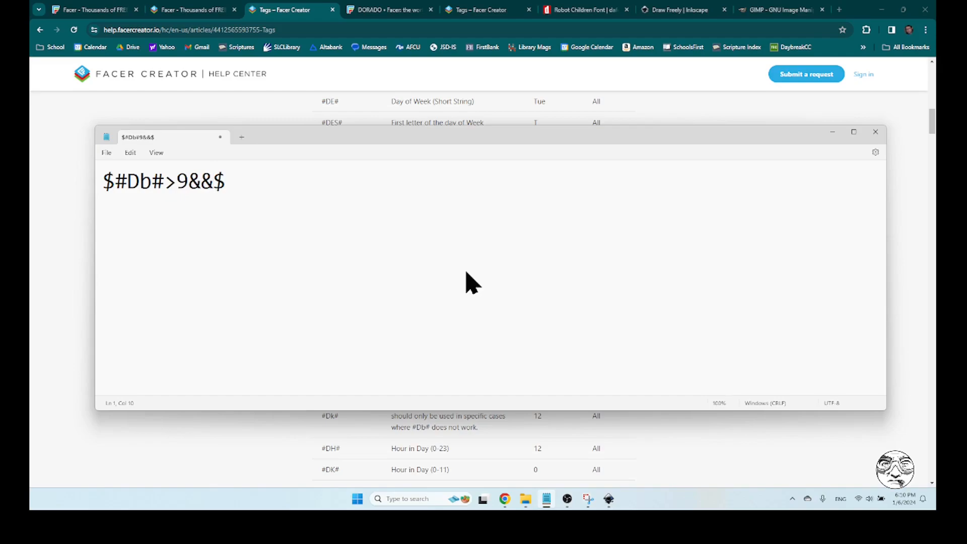
type("#Db#")
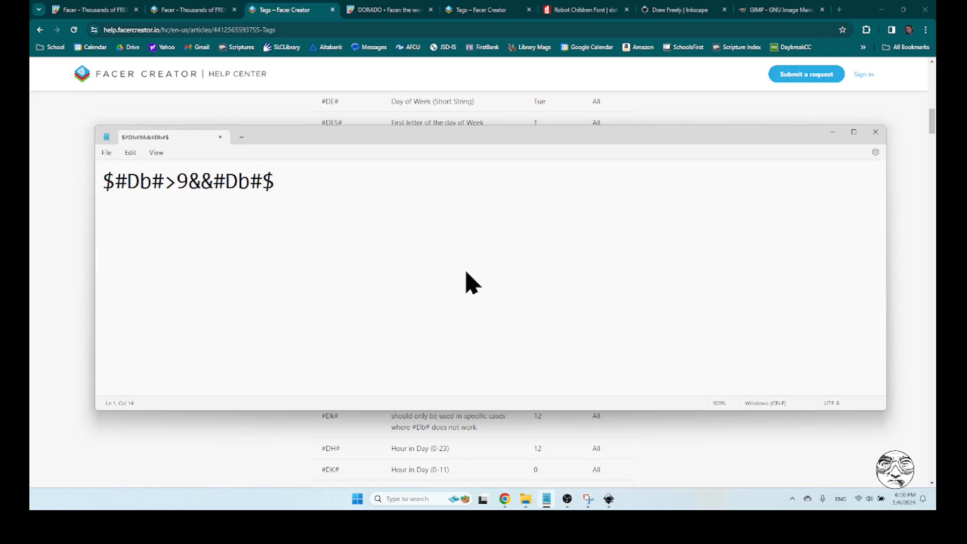
type("<20")
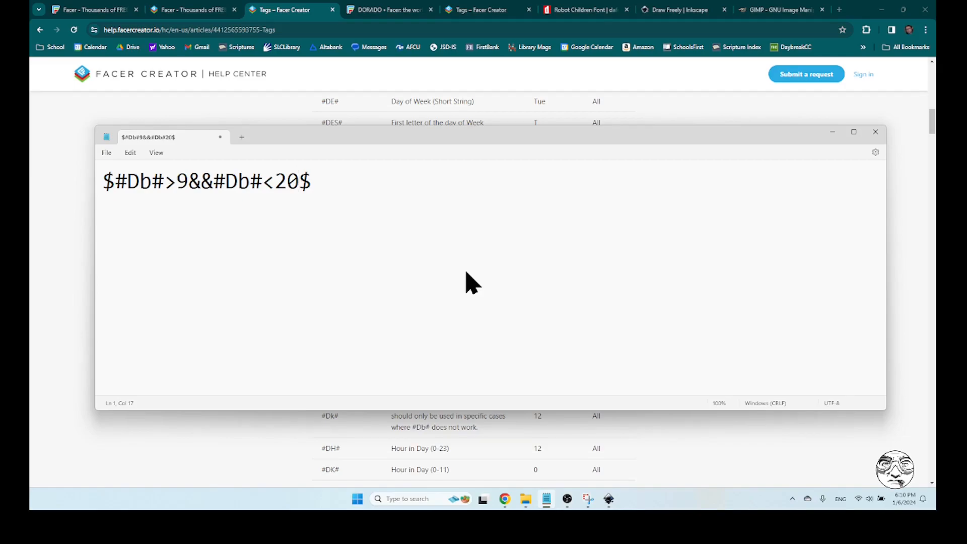
Complete the condition with opacity results of 100 and 0 so it reads $#Db#>9&&#Db#<20?100:0$
type("?")
left_click_drag(115, 183, 157, 185)
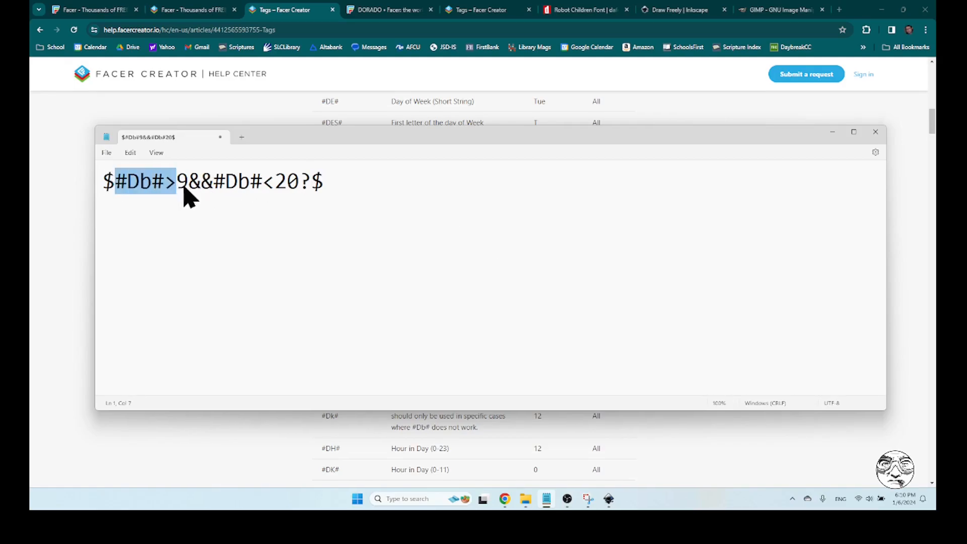
left_click(300, 184)
left_click_drag(300, 184, 178, 188)
left_click(312, 182)
type("100")
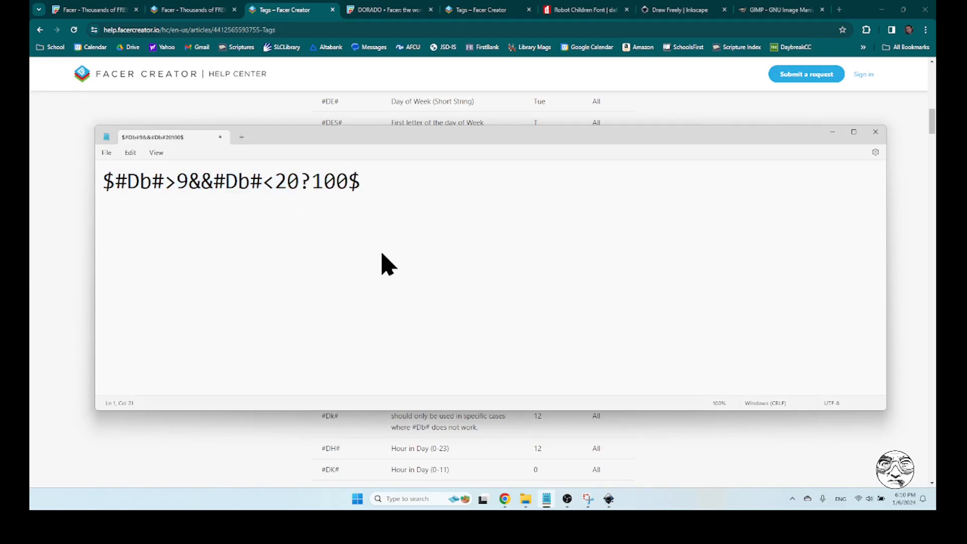
type(":0")
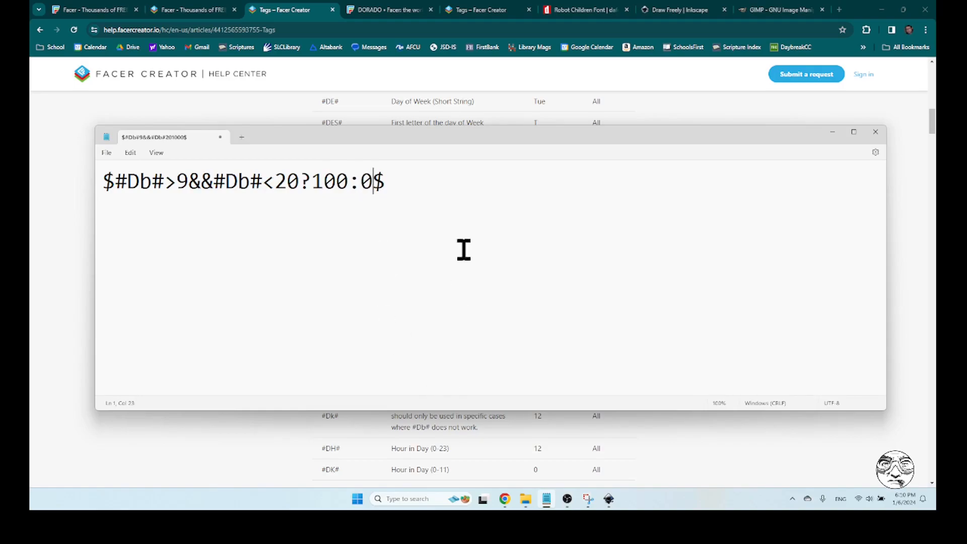
Copy the finished condition, return to the gold5 watch face in Facer Creator and paste it as the opacity of YTh1x.png
left_click(439, 186)
left_click_drag(460, 183, 105, 194)
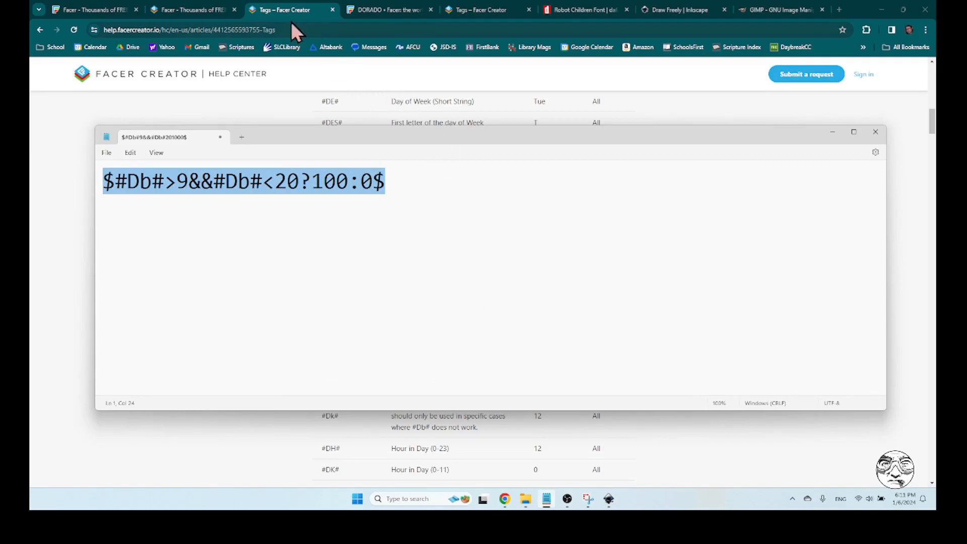
left_click(277, 9)
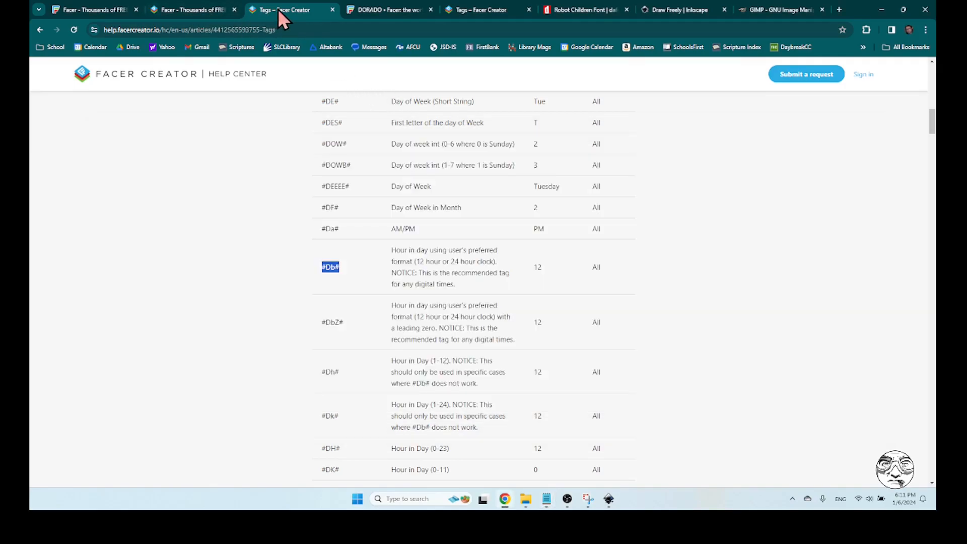
left_click(189, 10)
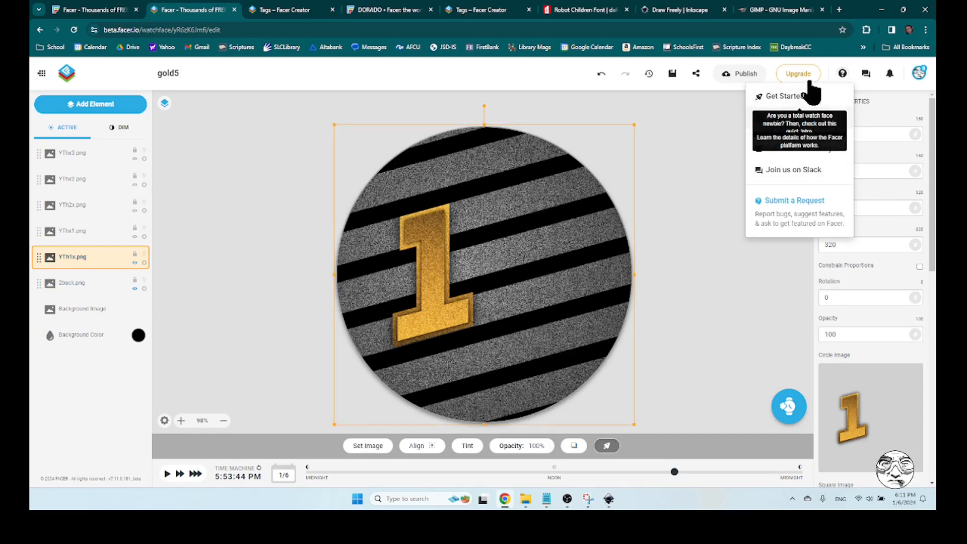
left_click(713, 149)
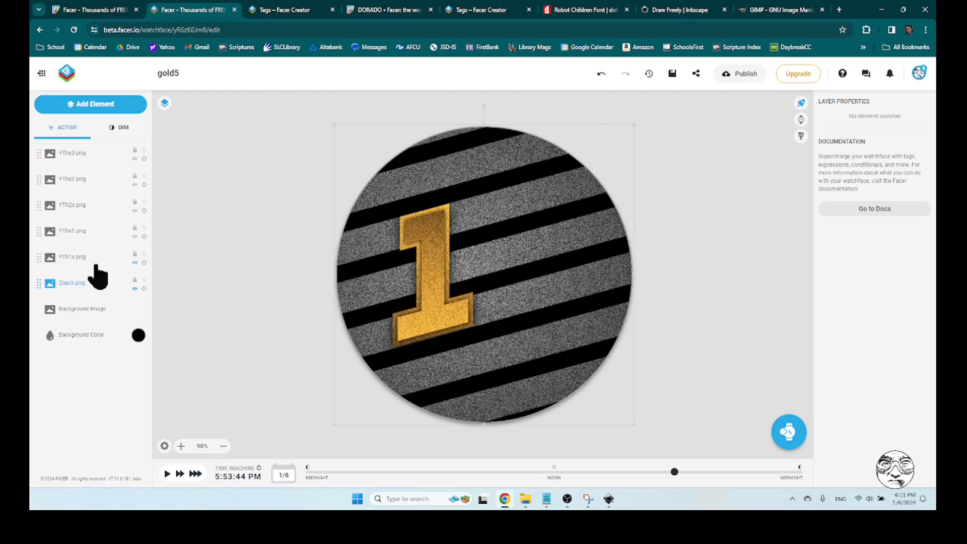
left_click(85, 258)
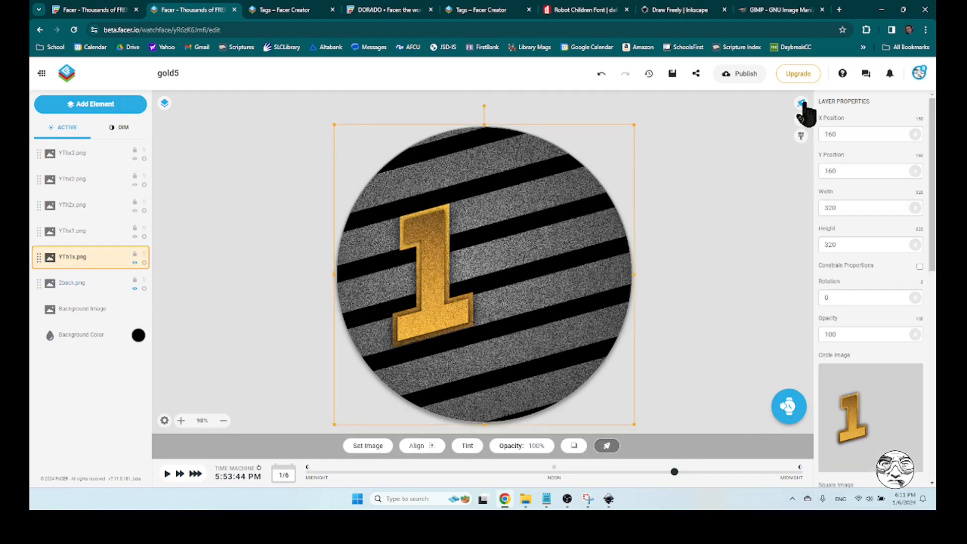
double_click(871, 337)
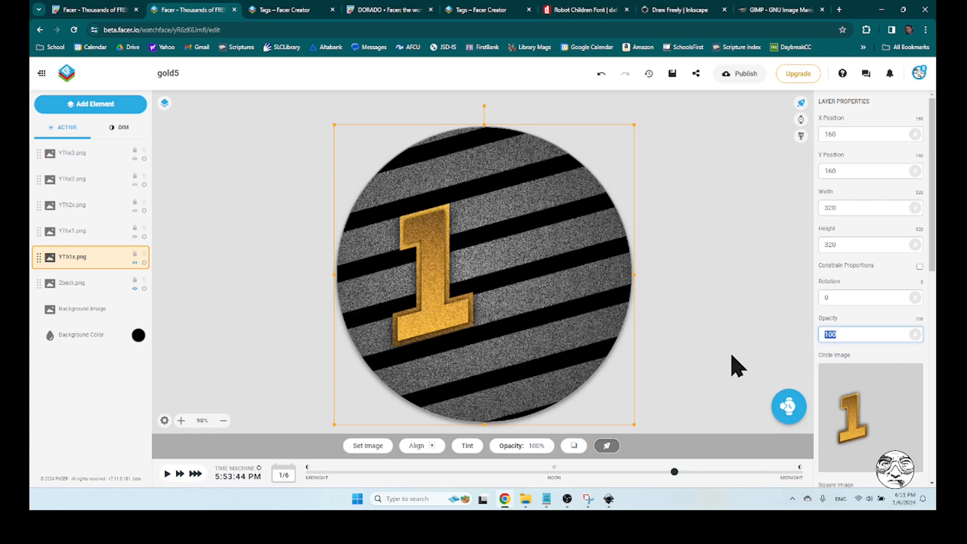
key("ctrl+v")
left_click(737, 365)
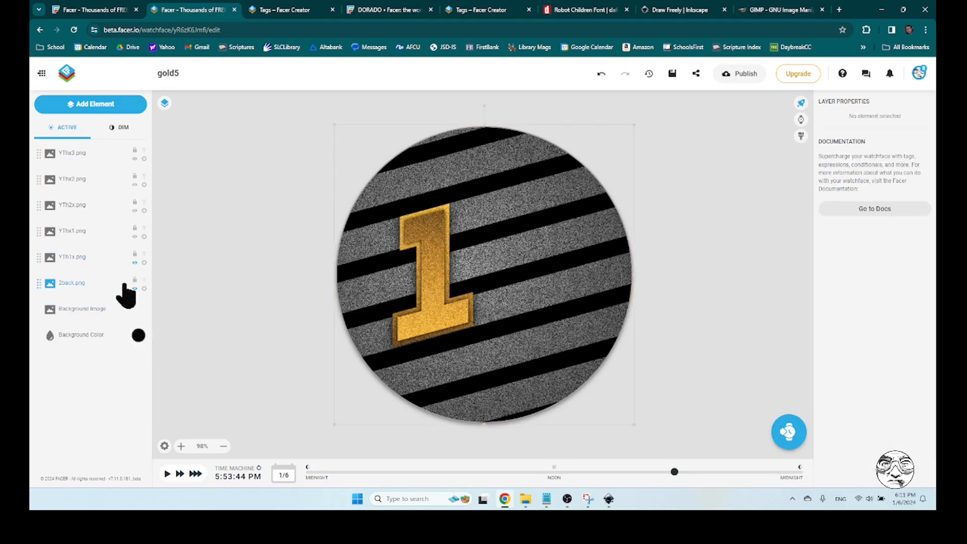
Check the opacity condition of YTh1x.png by moving the preview time to about 9:25 AM
left_click(82, 256)
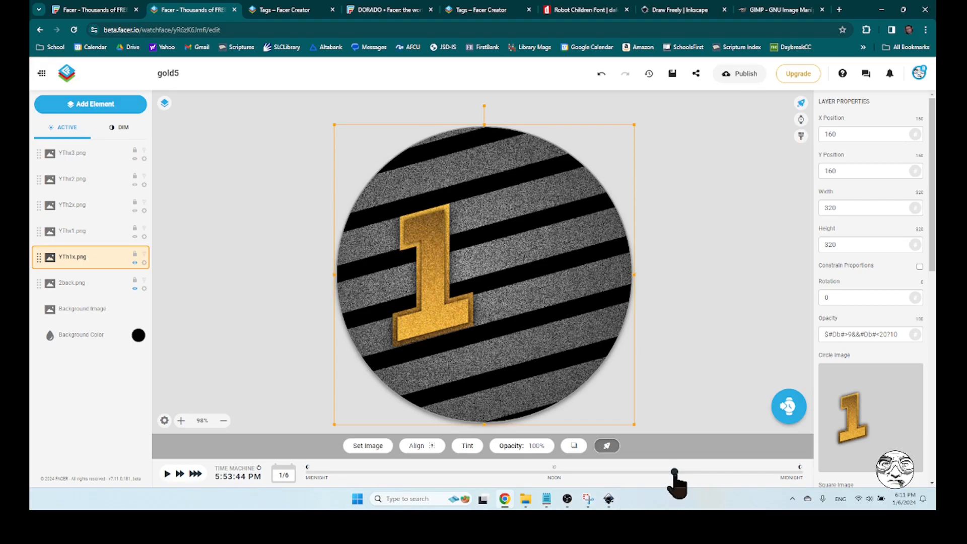
left_click(674, 472)
left_click_drag(674, 472, 501, 472)
left_click(696, 304)
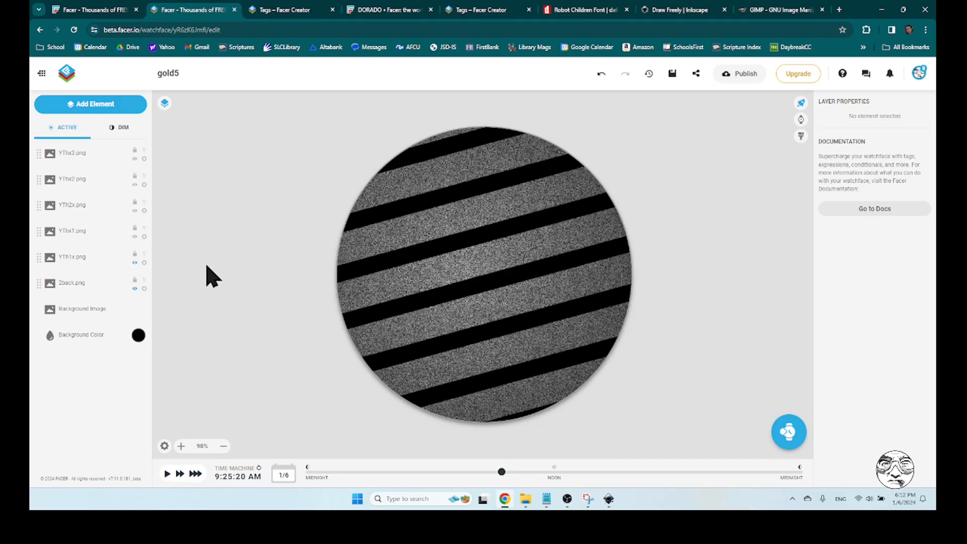
Make the YThx1.png layer visible and start a second condition in Notepad with $#Db#$, leaving a blank line below the first
left_click(135, 236)
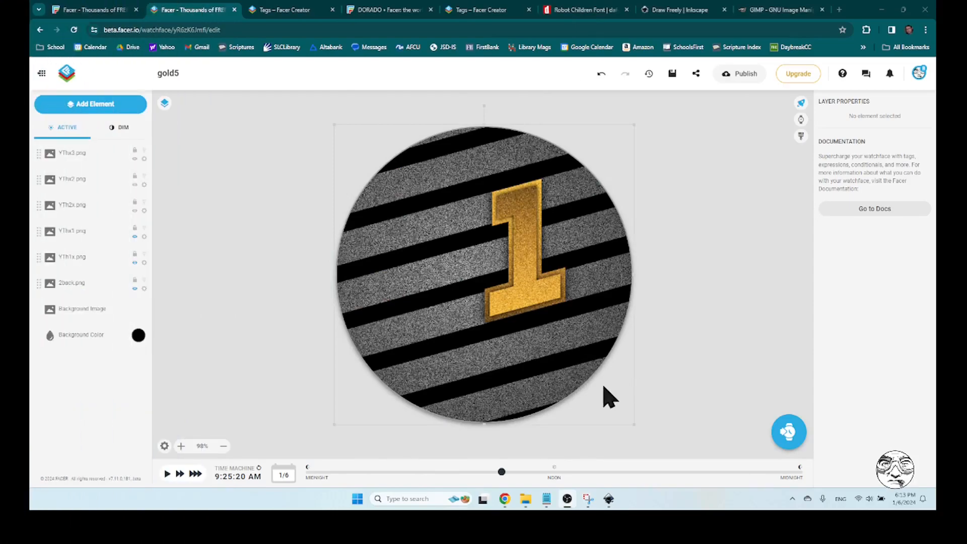
left_click(546, 499)
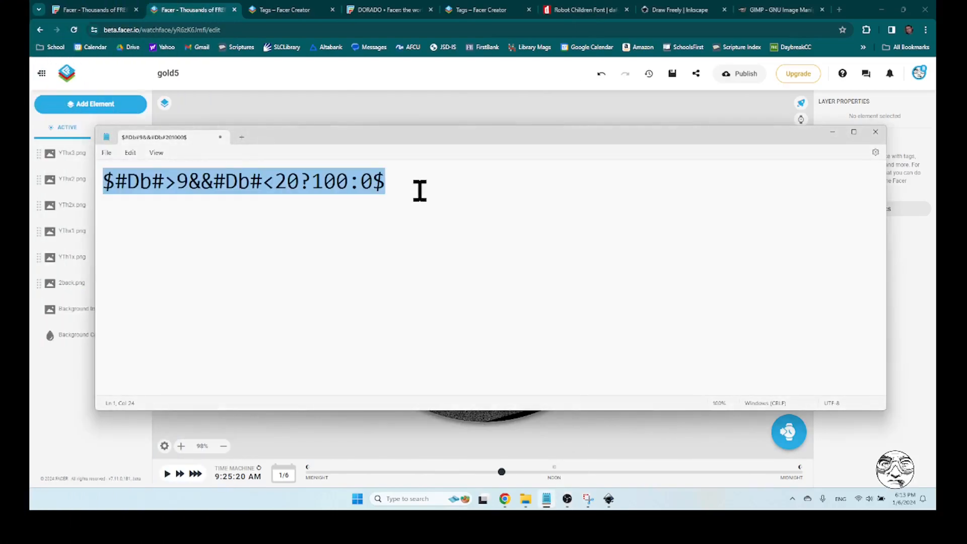
left_click(419, 193)
key("Return")
key("Return")
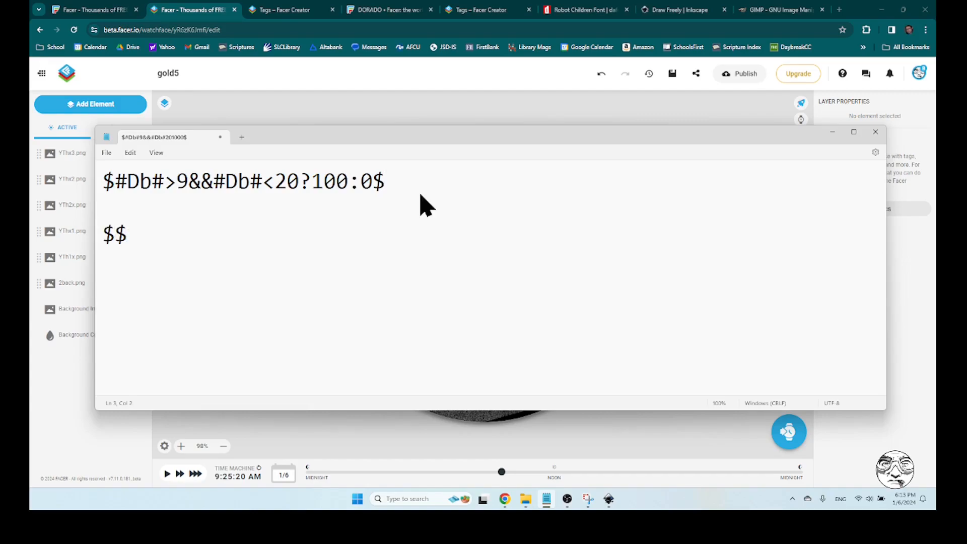
type("$#Db#")
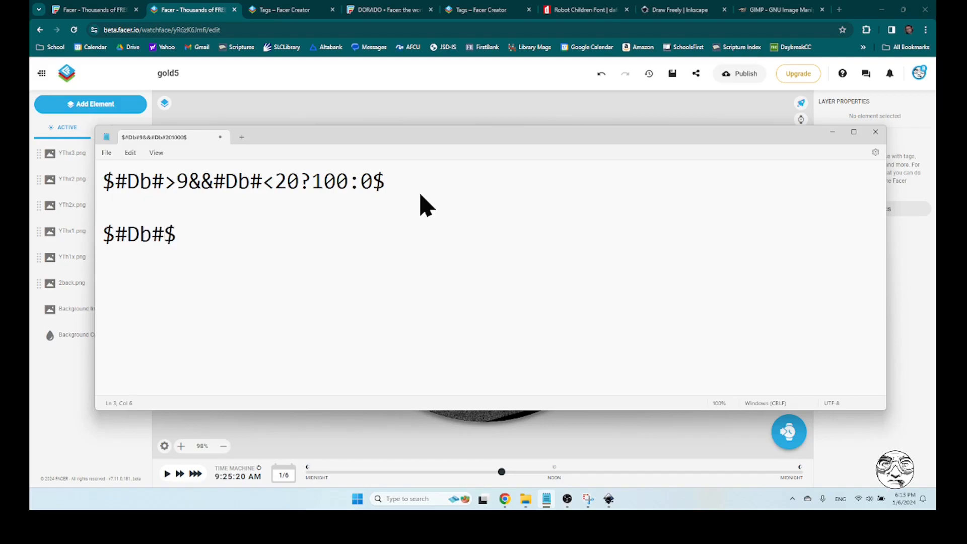
type("%10=1")
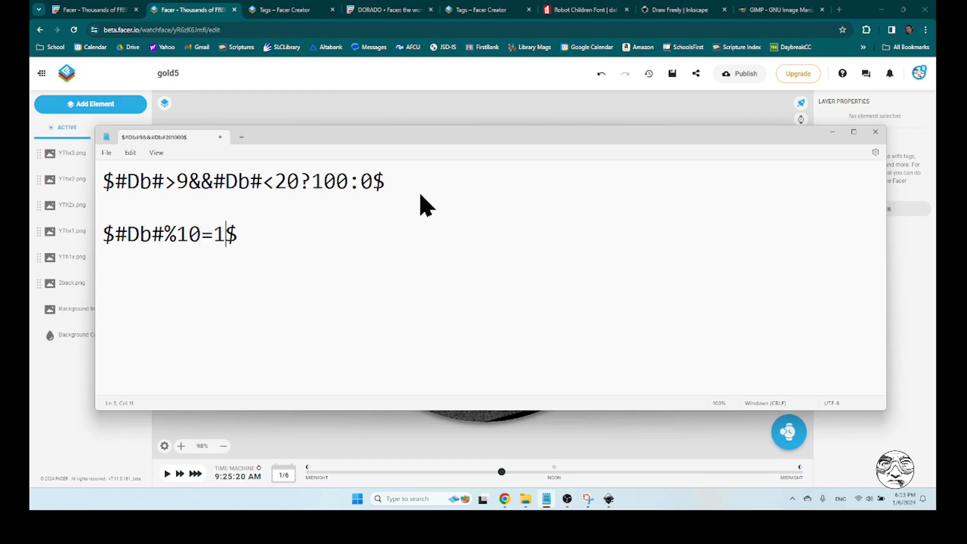
type("?100")
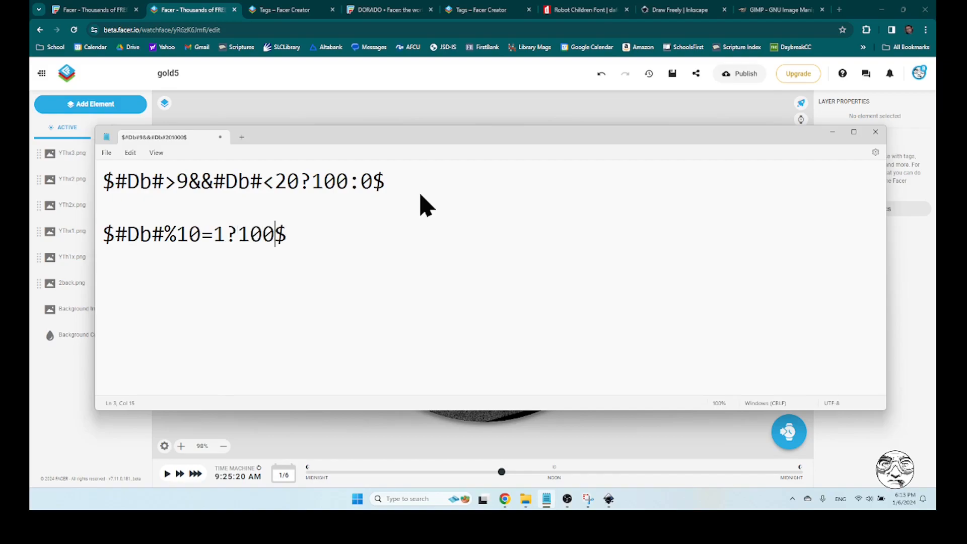
type(":0")
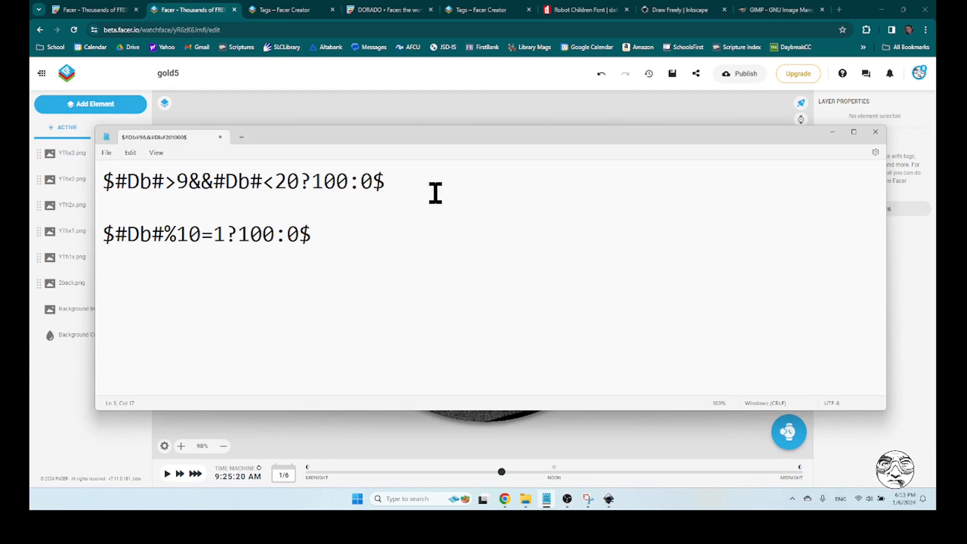
Copy the condition $#Db#%10=1?100:0$ and paste it as the opacity of YThx1.png in Facer Creator
left_click(226, 235)
double_click(223, 235)
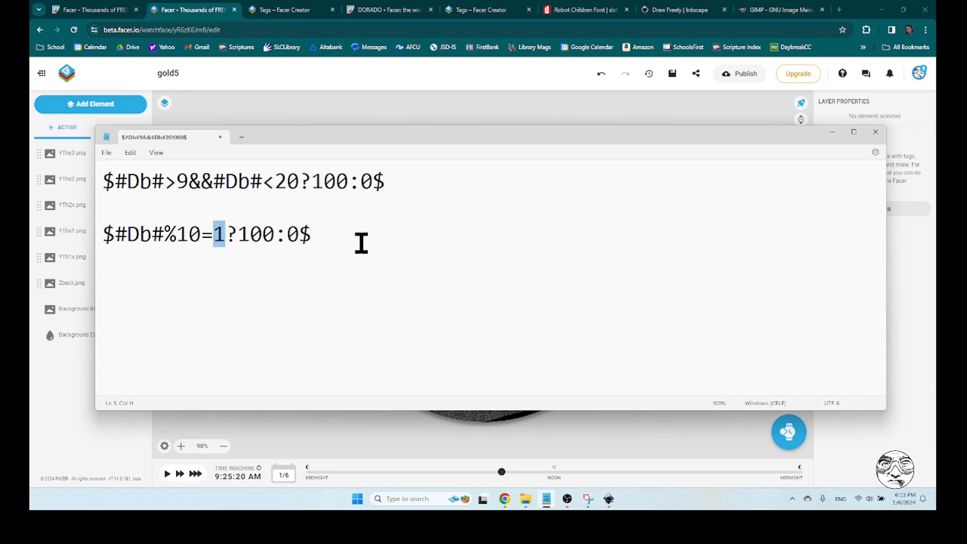
left_click(337, 235)
left_click_drag(105, 234, 309, 255)
key("ctrl+c")
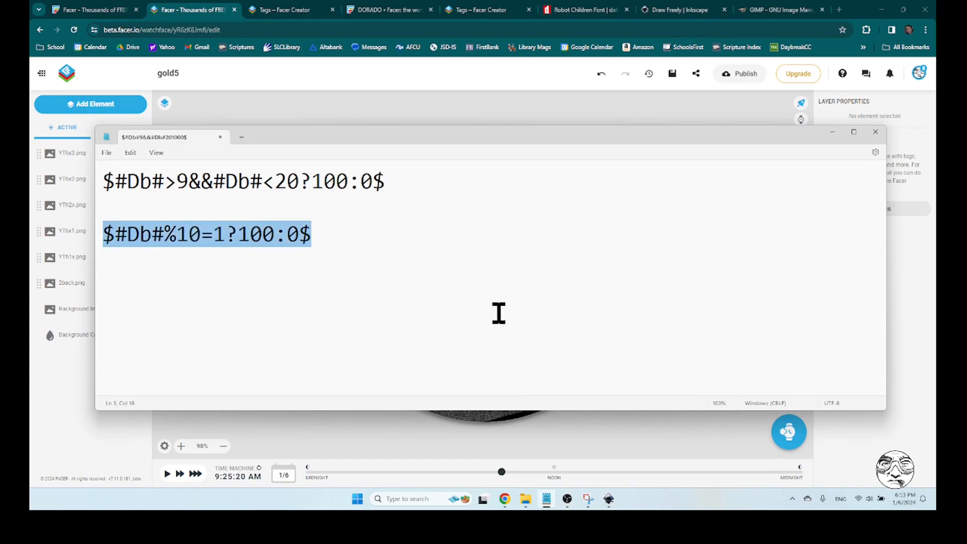
left_click(206, 15)
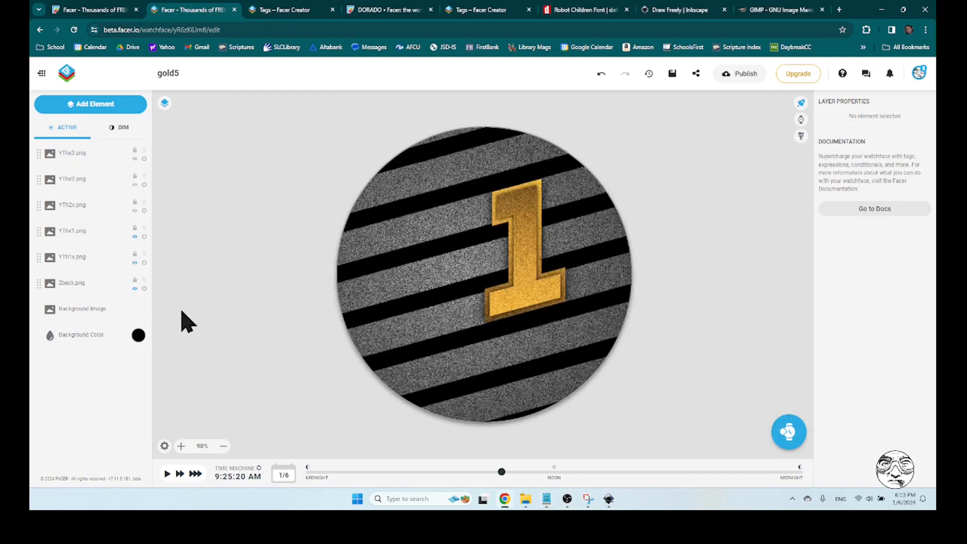
left_click(80, 235)
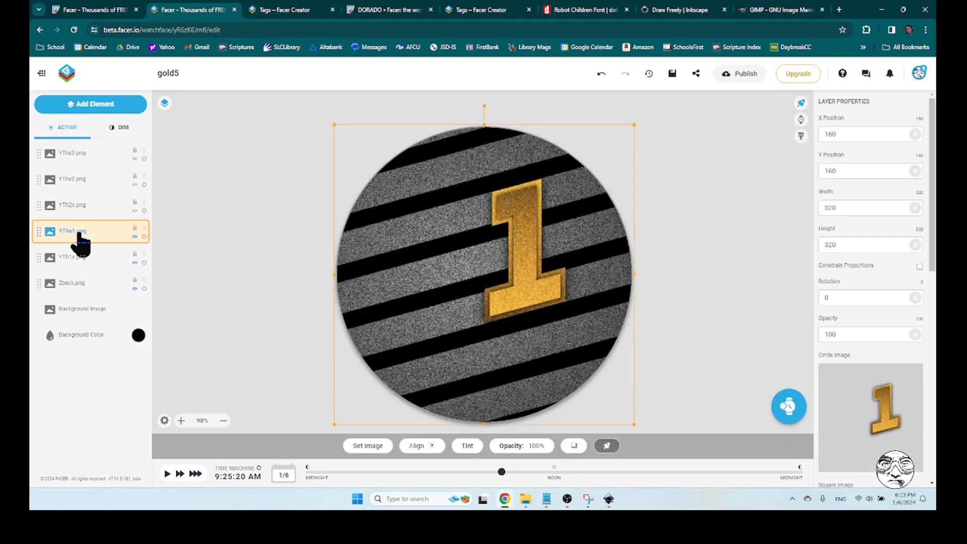
double_click(842, 334)
key("ctrl+v")
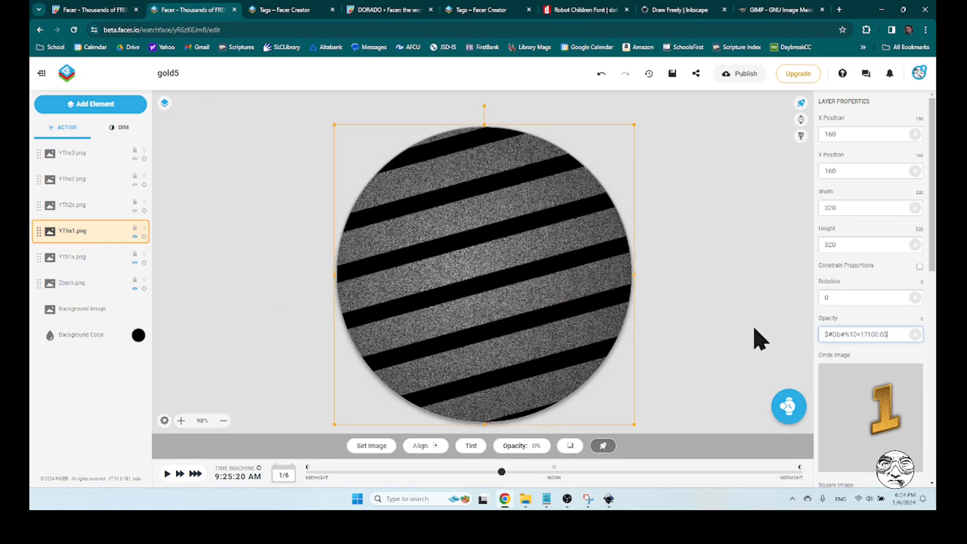
left_click(736, 335)
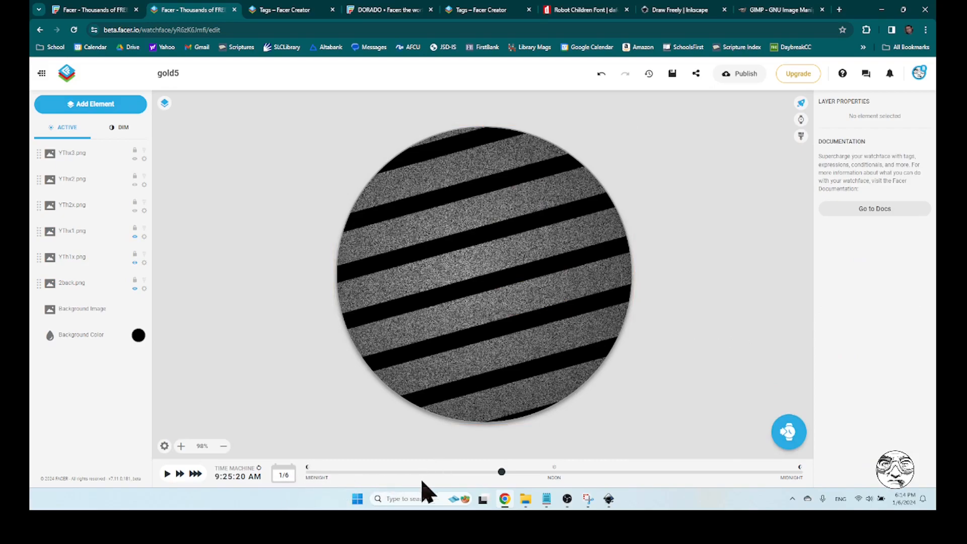
Move the preview time to about 4:59 PM to test the digit layers and save the watch face
left_click_drag(501, 476, 658, 487)
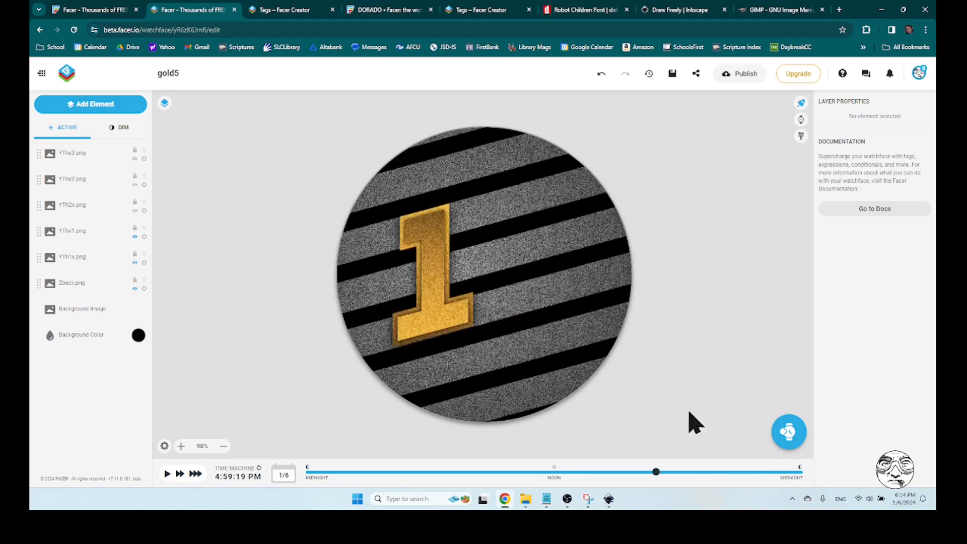
left_click(672, 73)
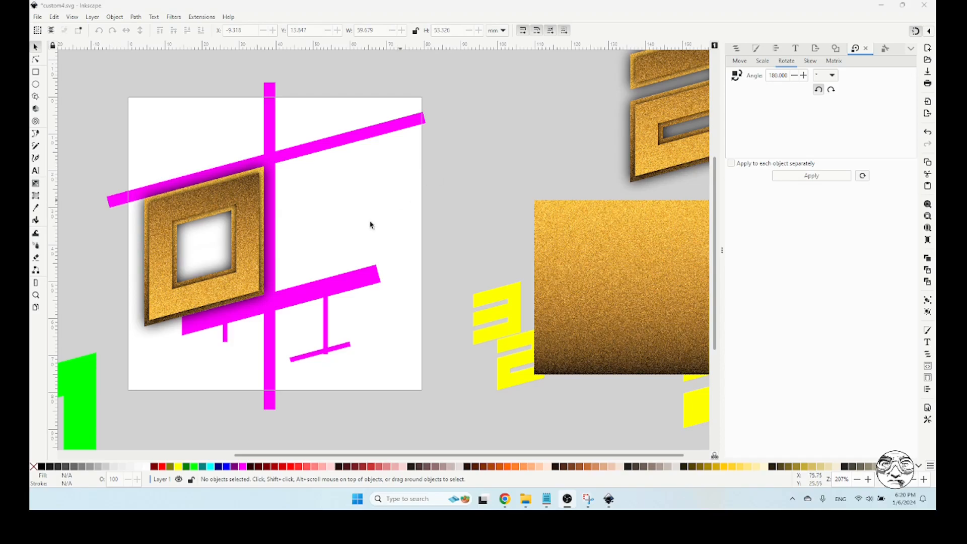
Hide the GUIDE path and point the PNG export to the My Drive\Watches\Gold folder on Google Drive (G:)
left_click(737, 50)
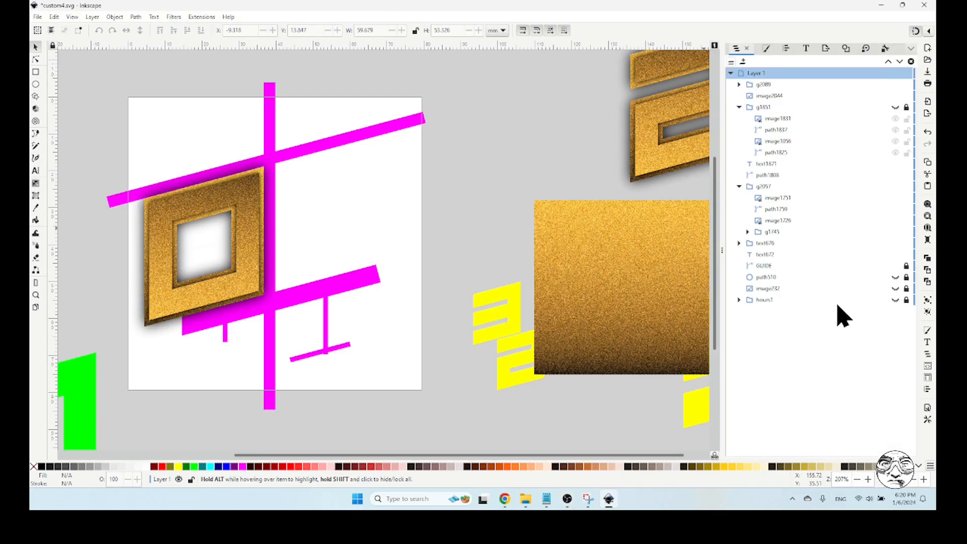
left_click(896, 266)
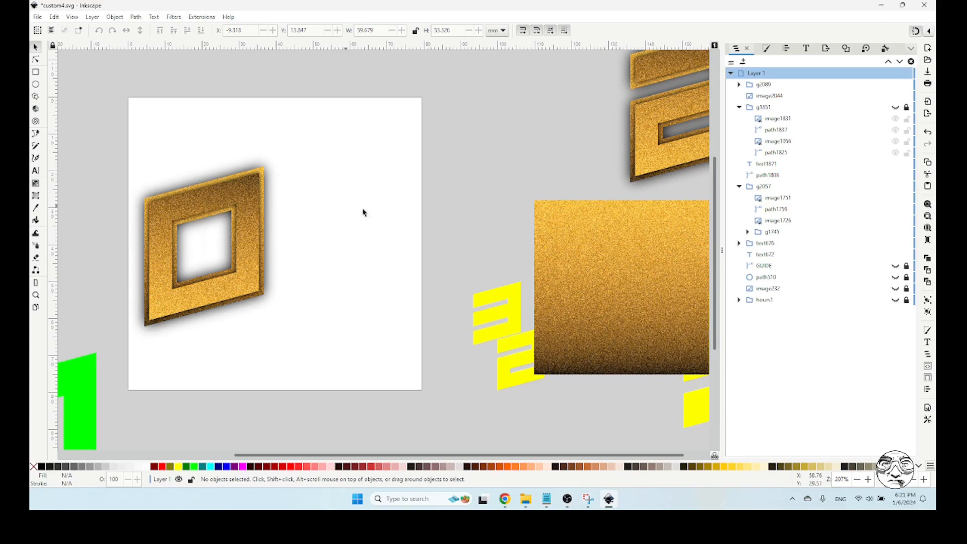
left_click(826, 49)
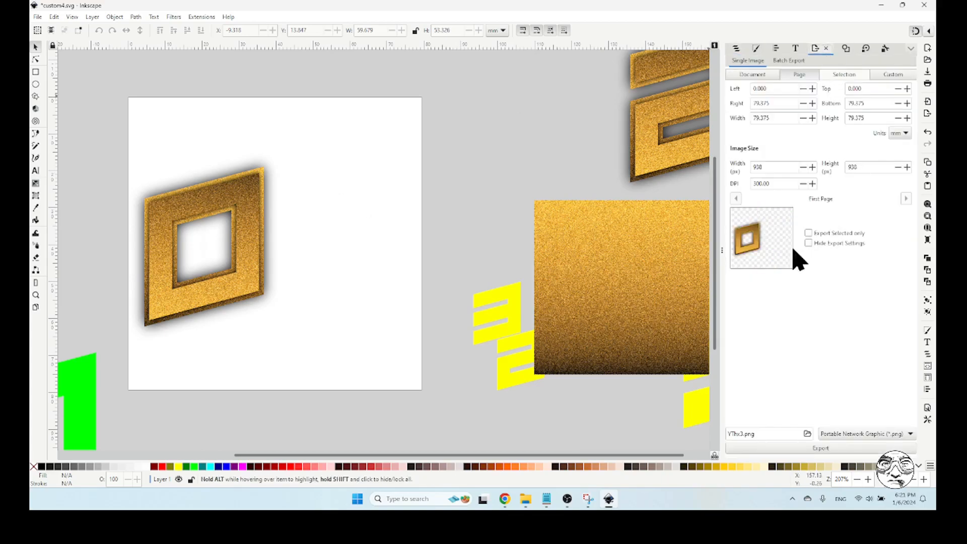
left_click(808, 434)
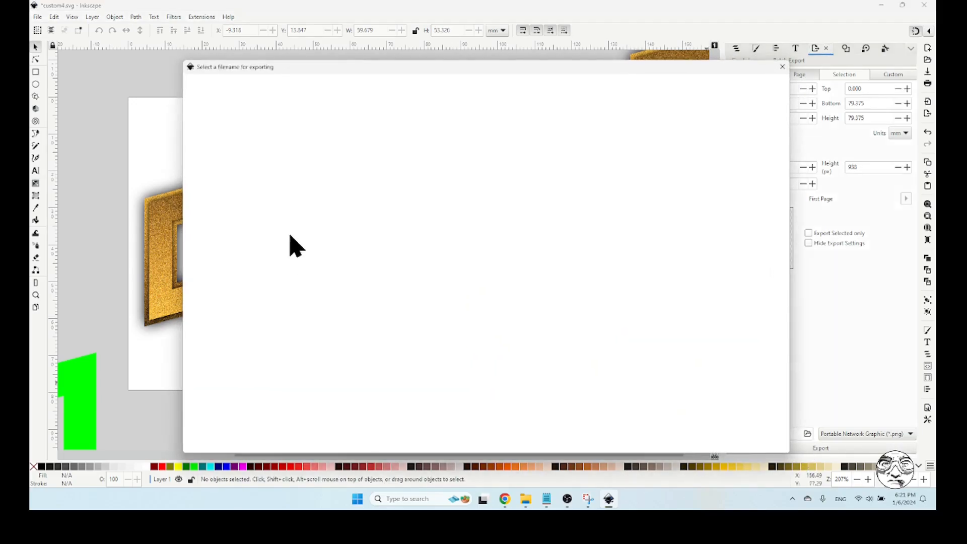
left_click(223, 210)
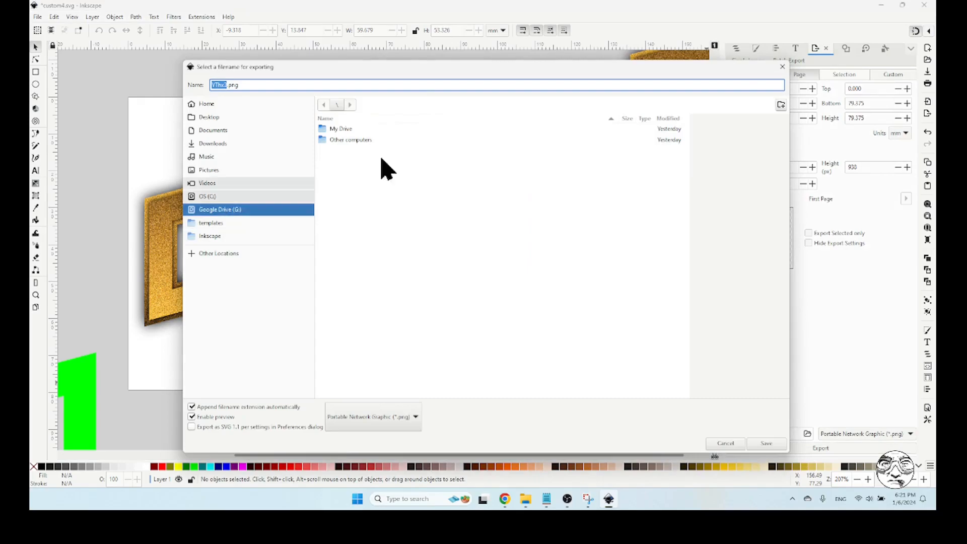
double_click(352, 130)
scroll(471, 303, "down", 5)
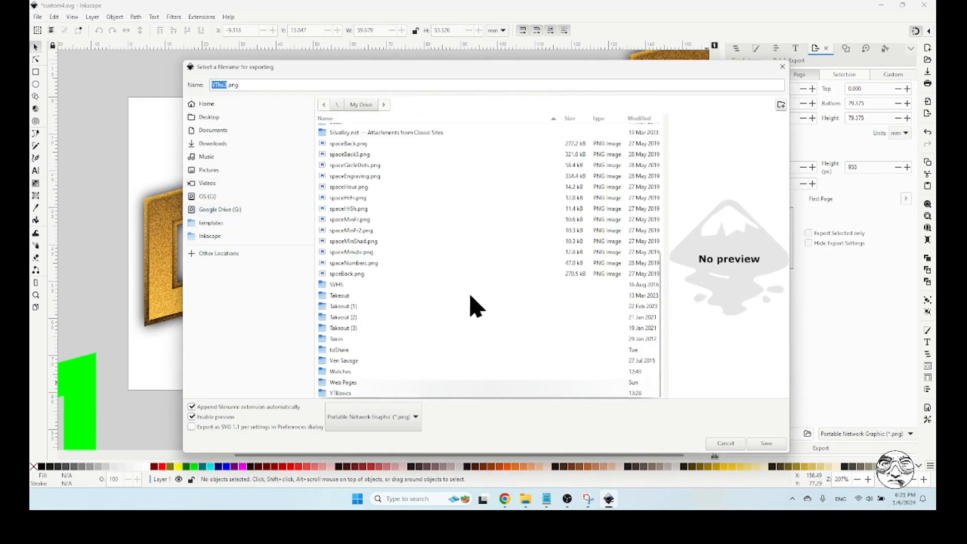
double_click(364, 374)
double_click(335, 129)
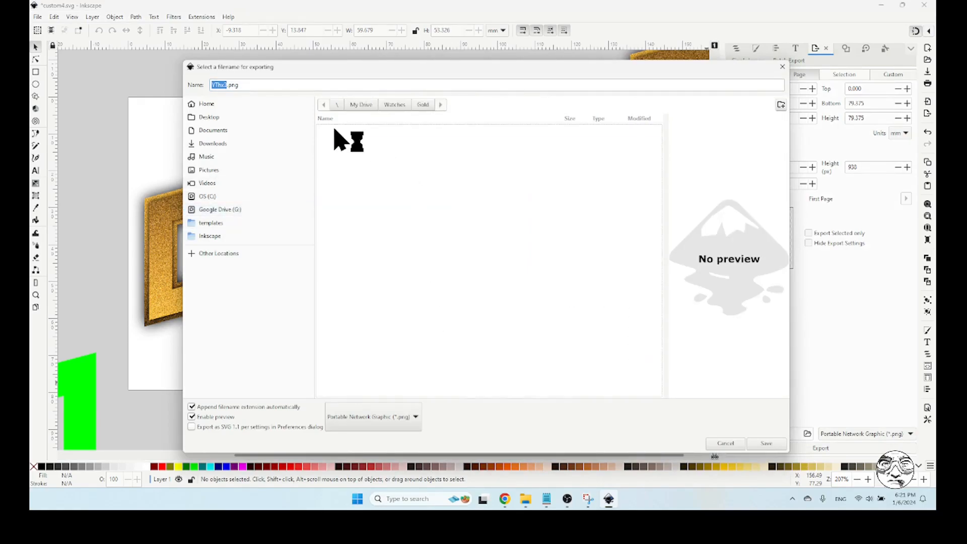
Export the page with the gold 0 in the first digit position as YTh0x.png, replacing the existing file
left_click(222, 86)
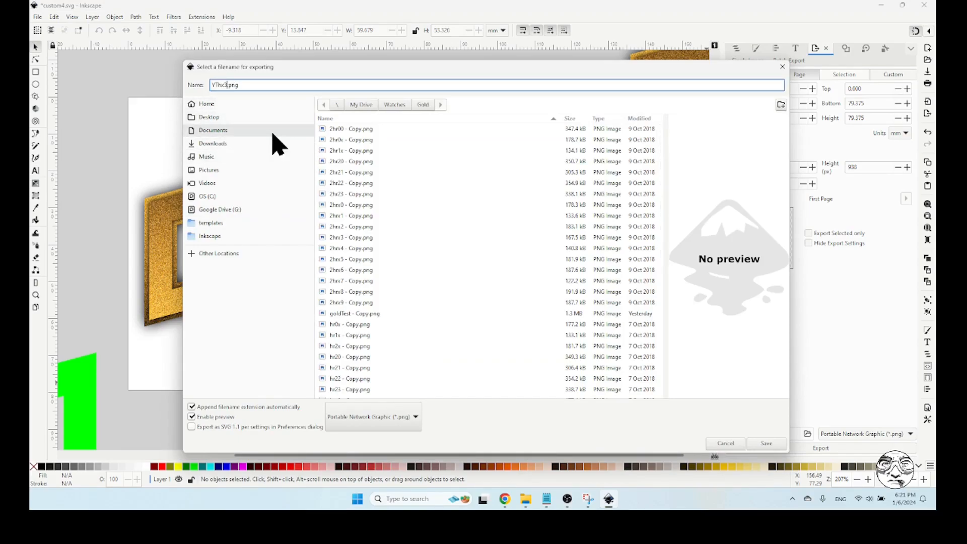
key("BackSpace")
key("BackSpace")
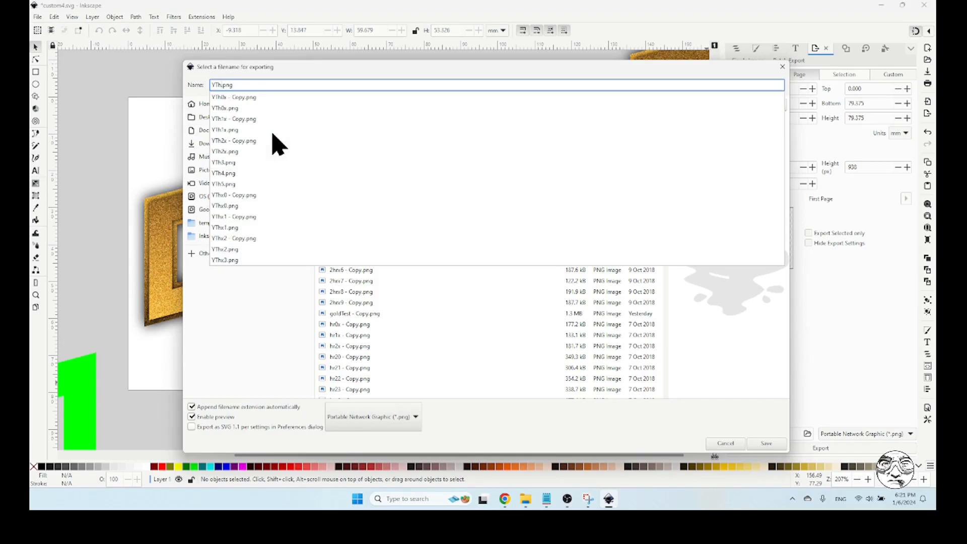
type("0x")
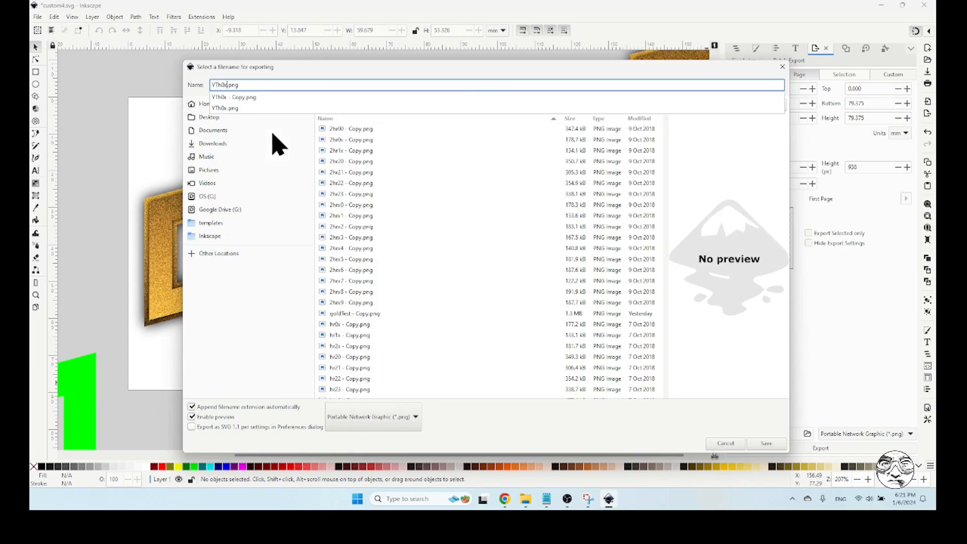
left_click(767, 443)
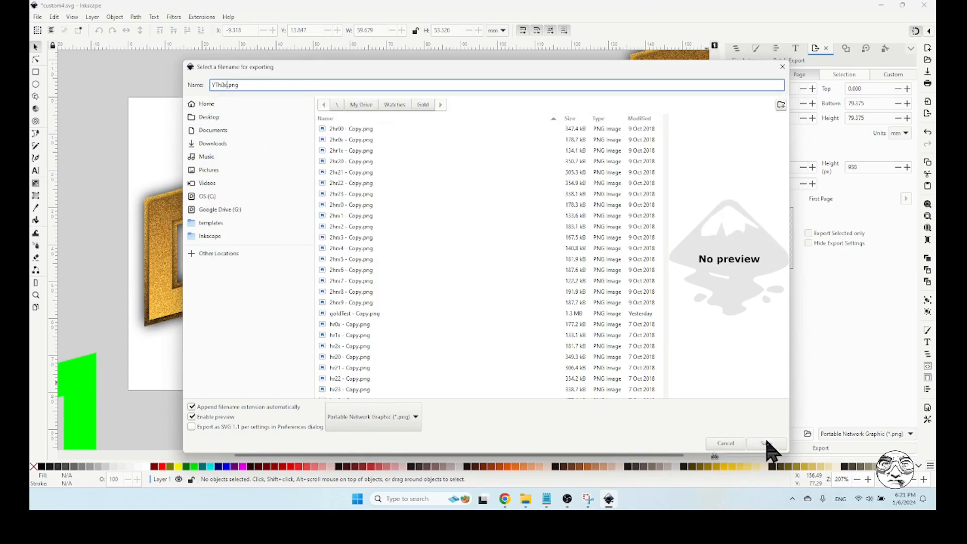
left_click(768, 443)
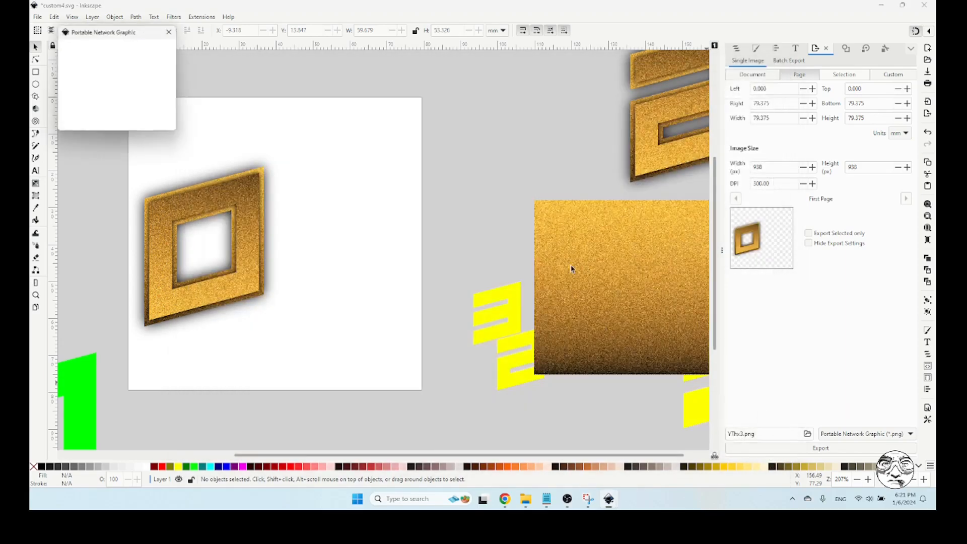
left_click(162, 123)
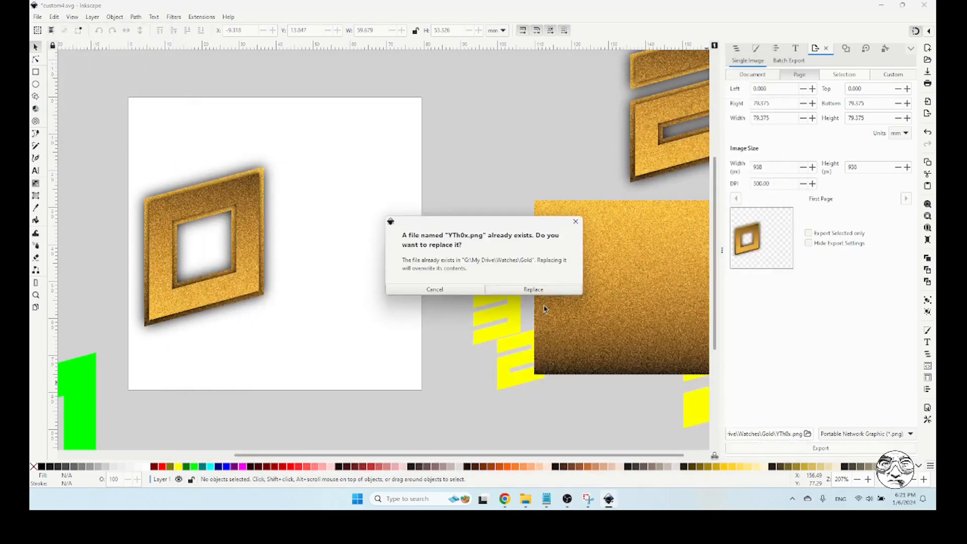
left_click(535, 290)
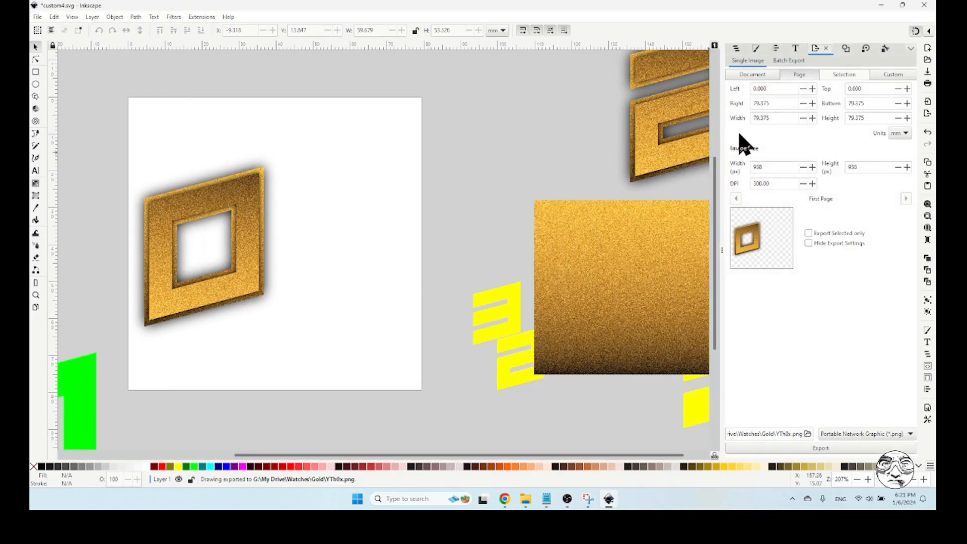
Move the gold 0 to the second digit position, about X 26.2, Y 4.3 mm, showing the GUIDE path only while aligning it
left_click(739, 49)
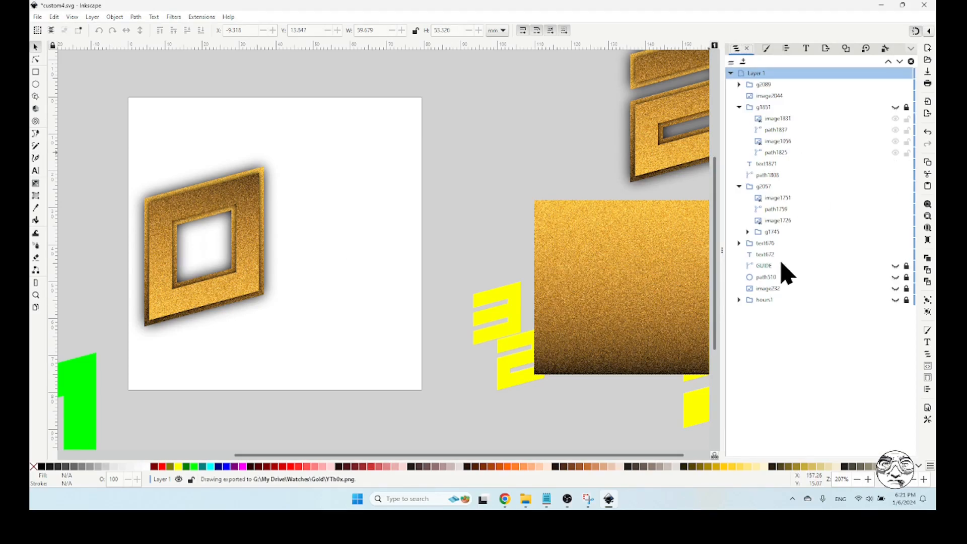
left_click(896, 266)
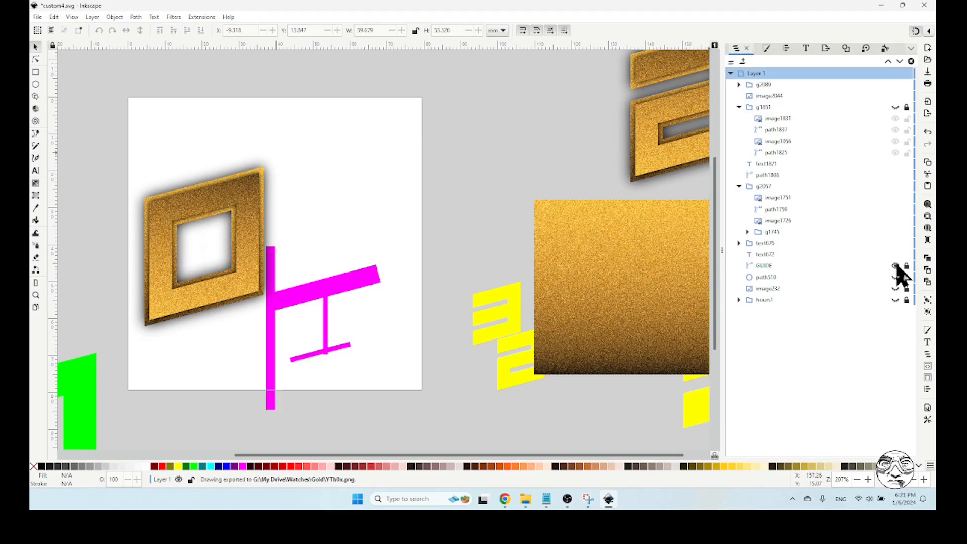
left_click(174, 214)
left_click_drag(156, 213, 292, 176)
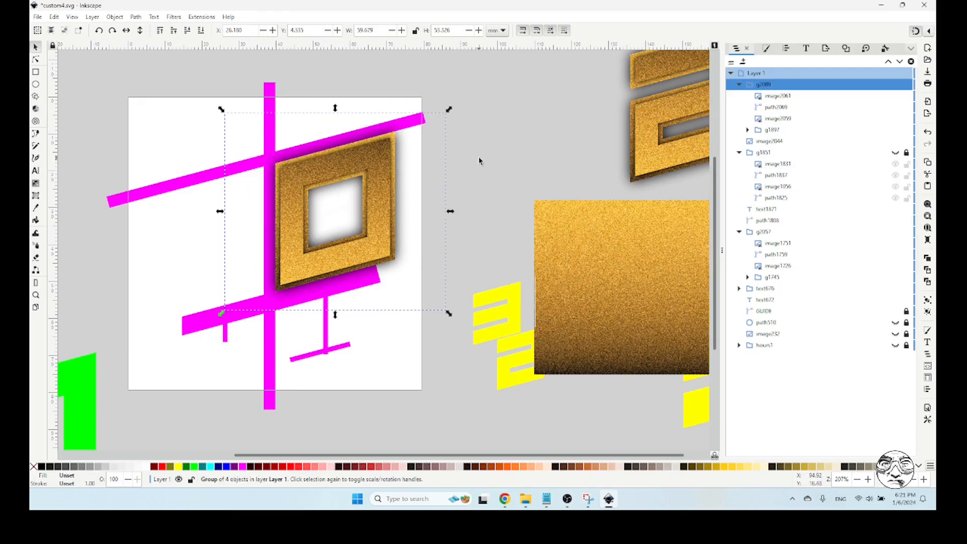
key("Escape")
left_click(374, 161)
left_click(895, 312)
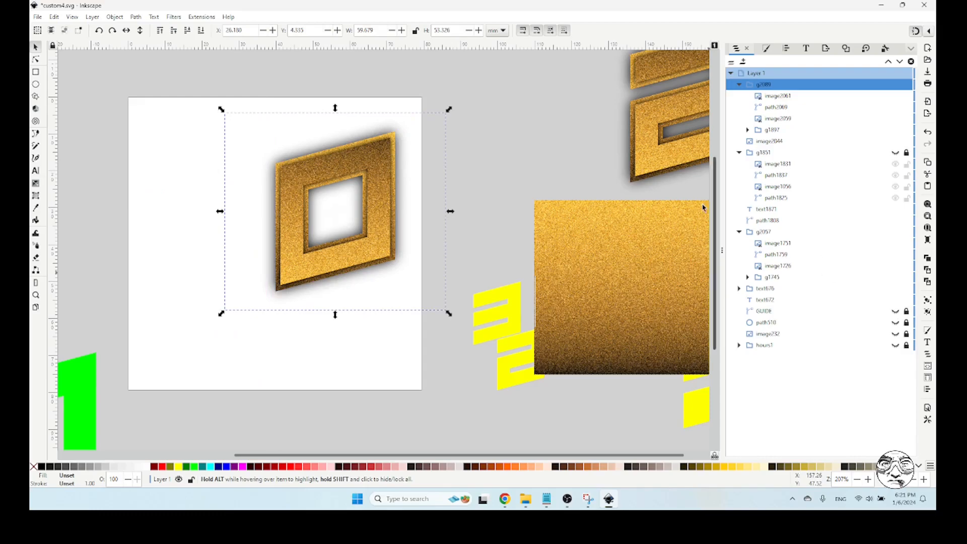
key("Escape")
Start another PNG export and browse to the My Drive\Watches\Gold folder on Google Drive (G:)
left_click(825, 49)
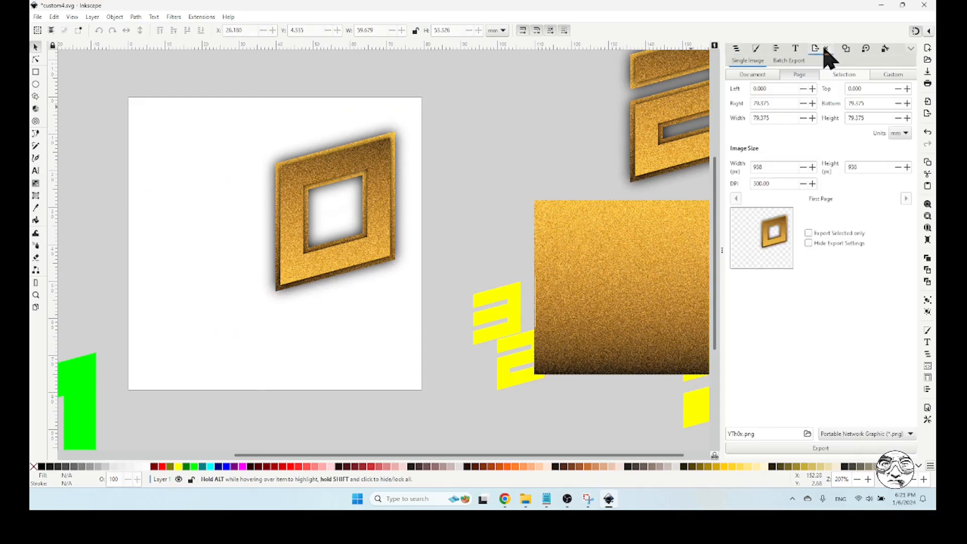
left_click(807, 434)
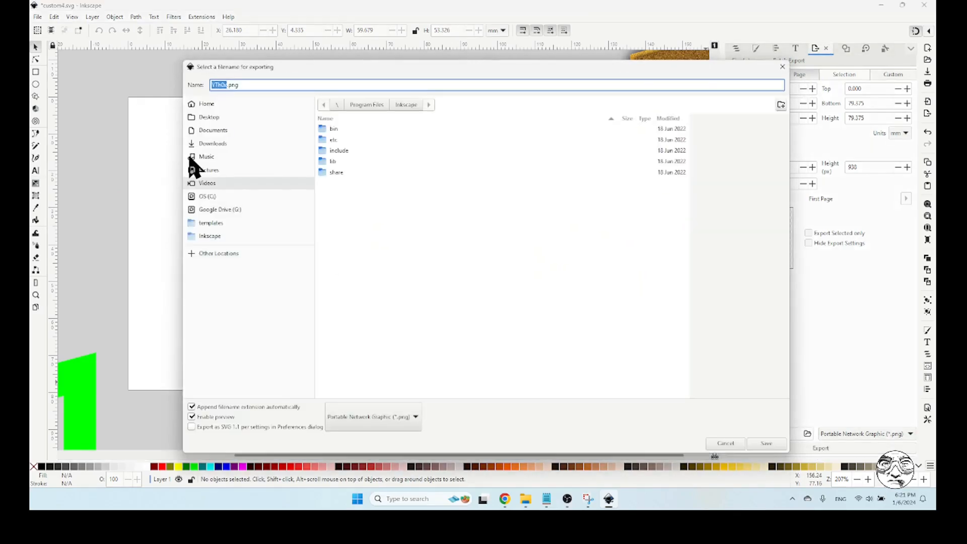
left_click(241, 209)
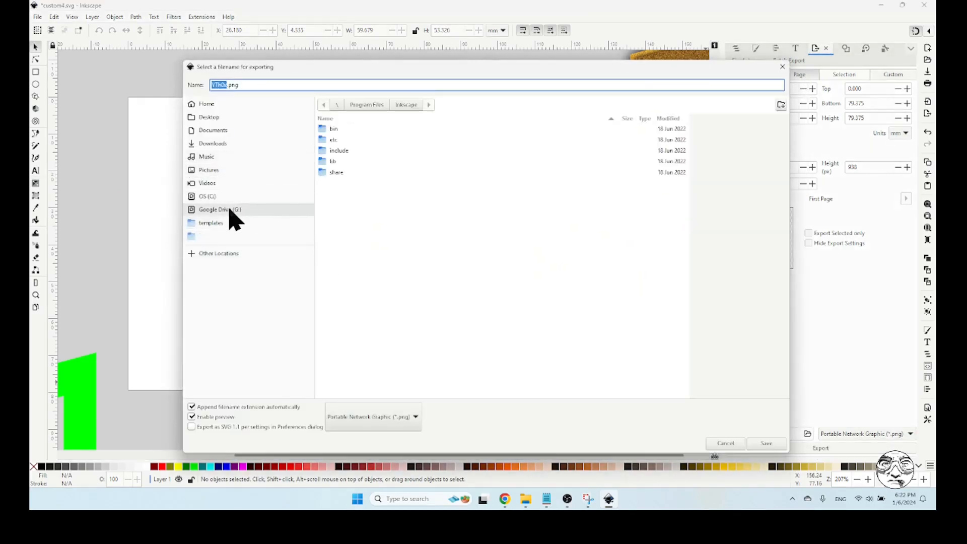
double_click(366, 129)
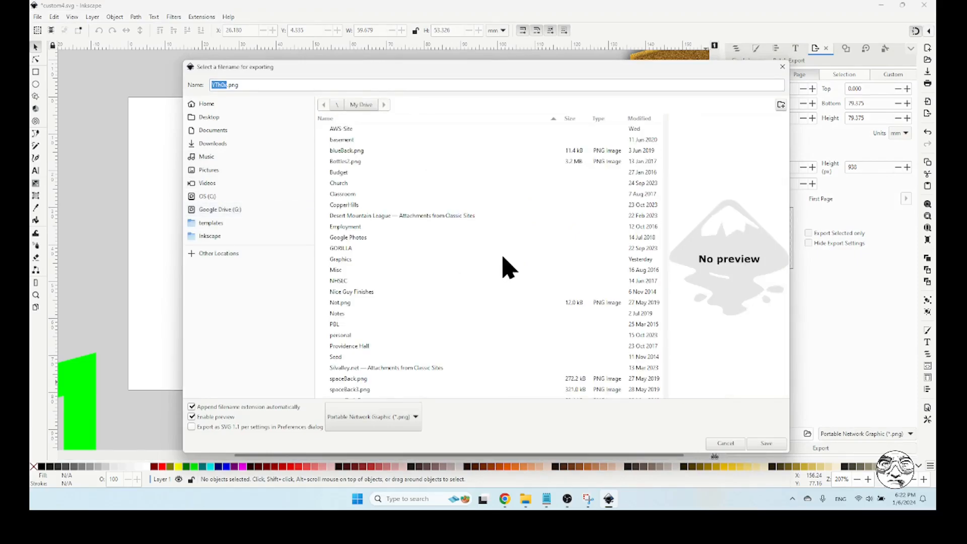
double_click(354, 372)
left_click(349, 130)
double_click(349, 130)
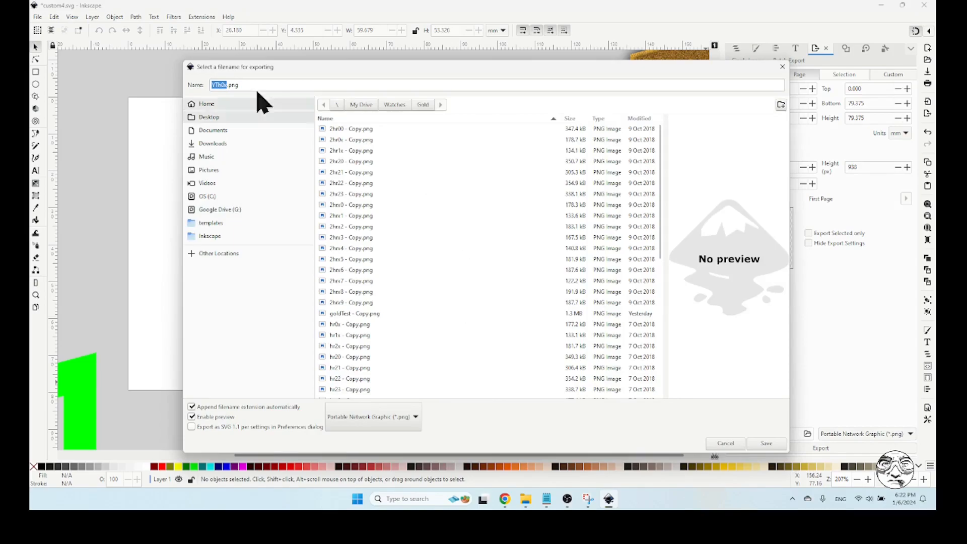
Name the export file YThx0.png and export the page, replacing the existing file
left_click(225, 85)
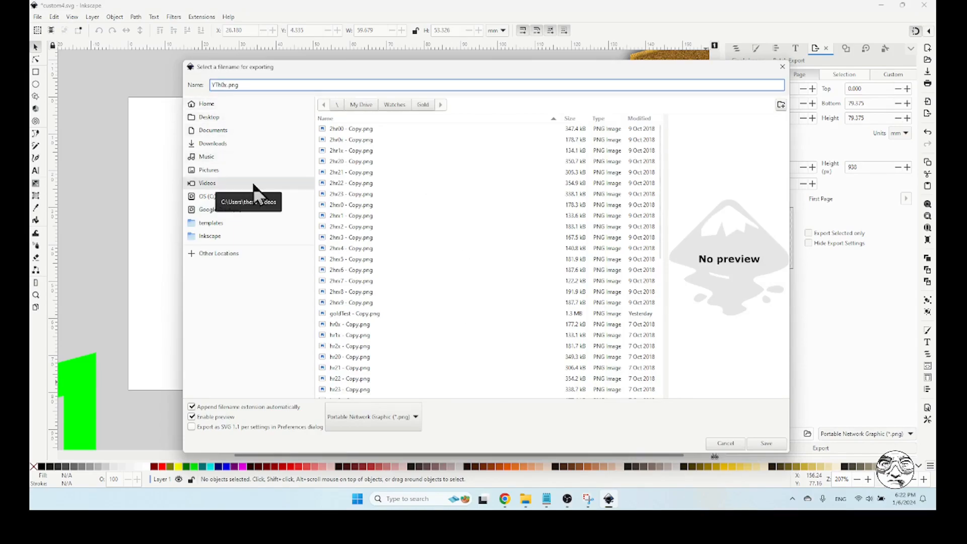
key("BackSpace")
key("BackSpace")
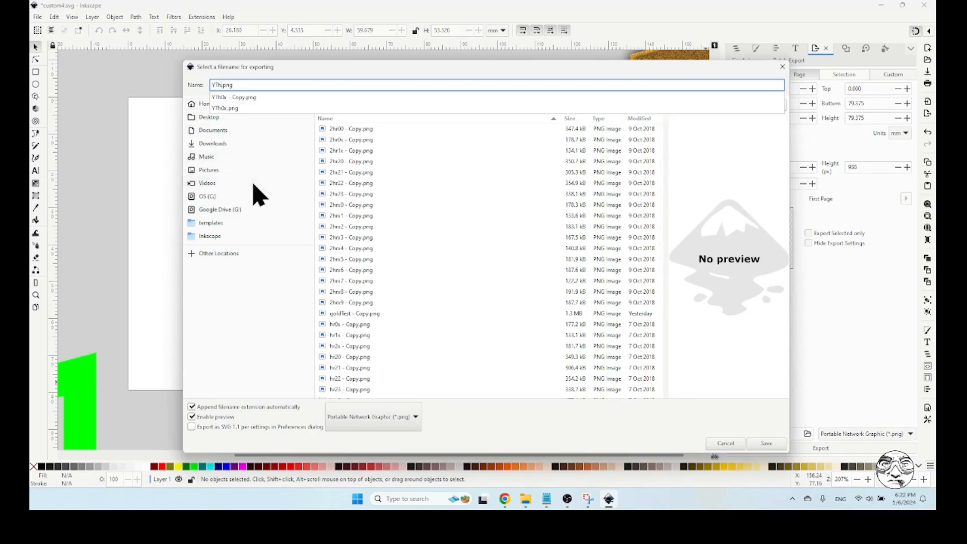
type("x0")
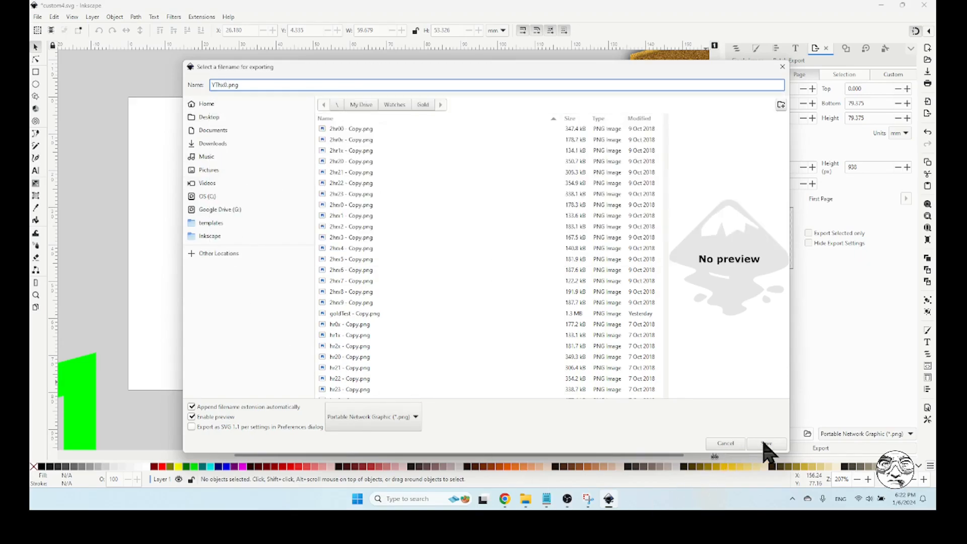
left_click(766, 443)
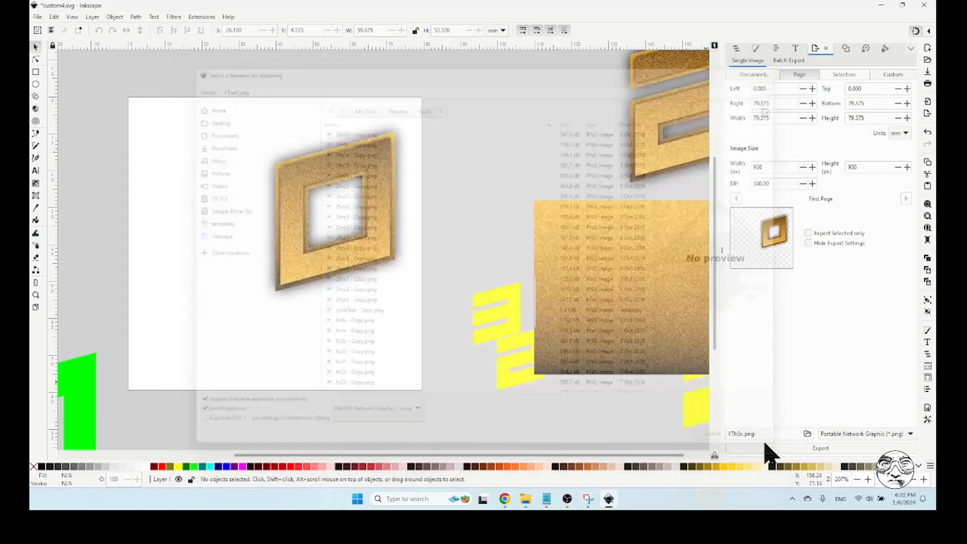
left_click(766, 446)
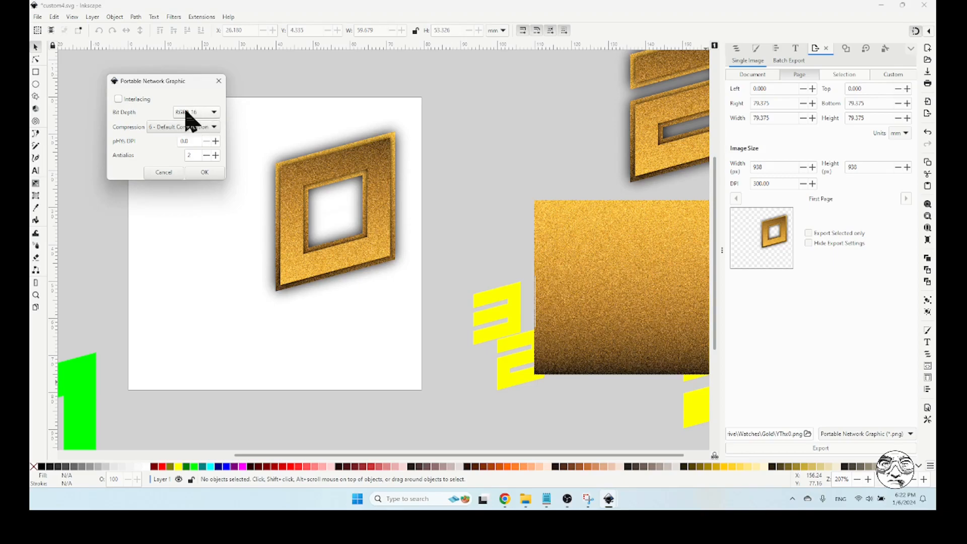
left_click(205, 174)
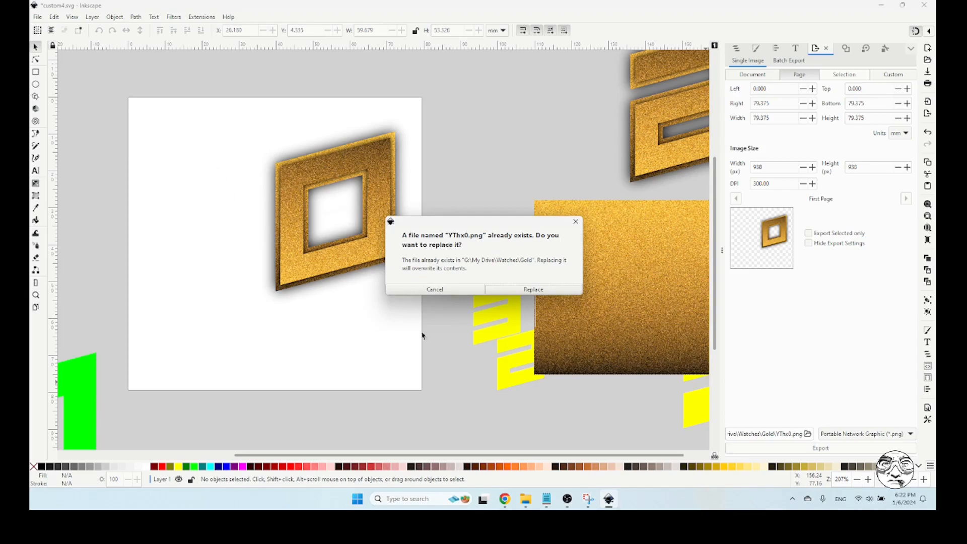
left_click(524, 289)
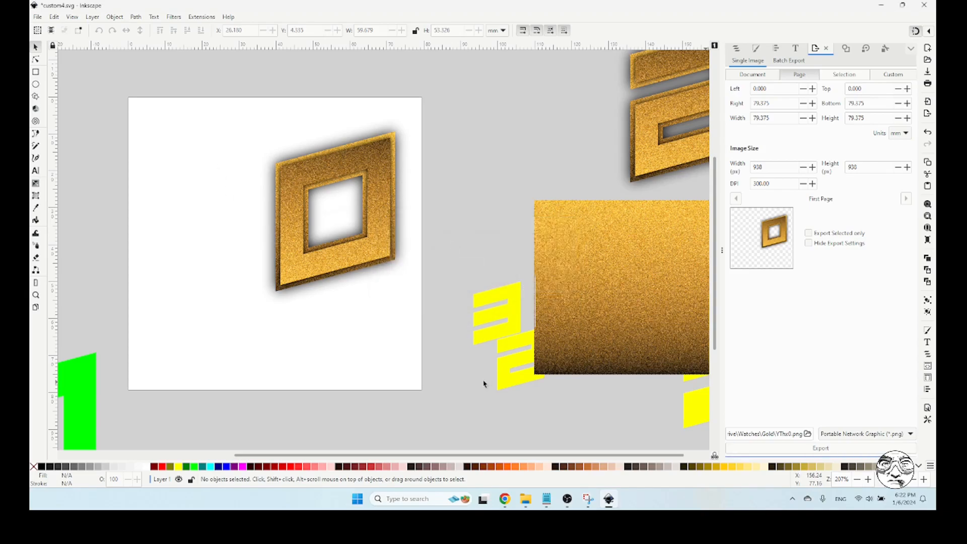
Switch to Facer Creator and add an image layer using YTh0x.png from the Gold folder
left_click(507, 498)
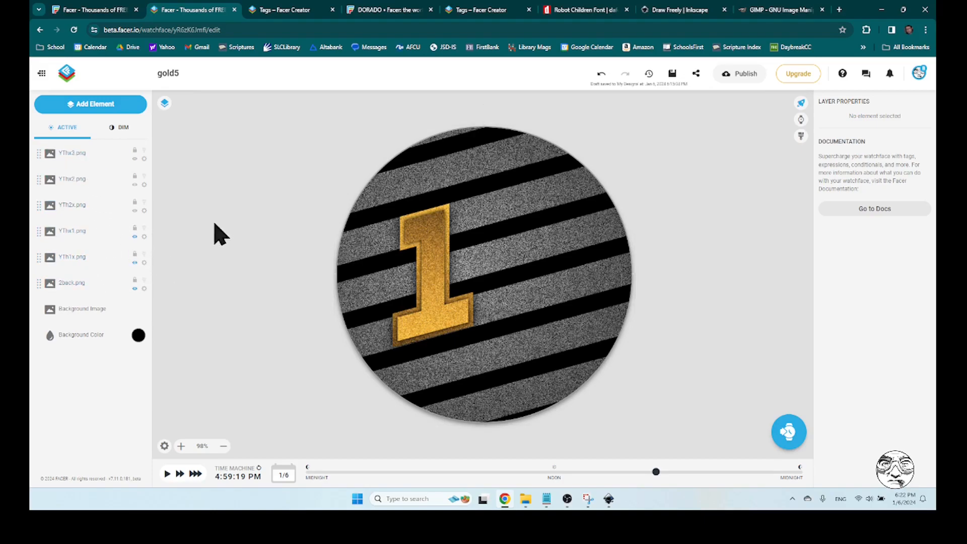
left_click(90, 107)
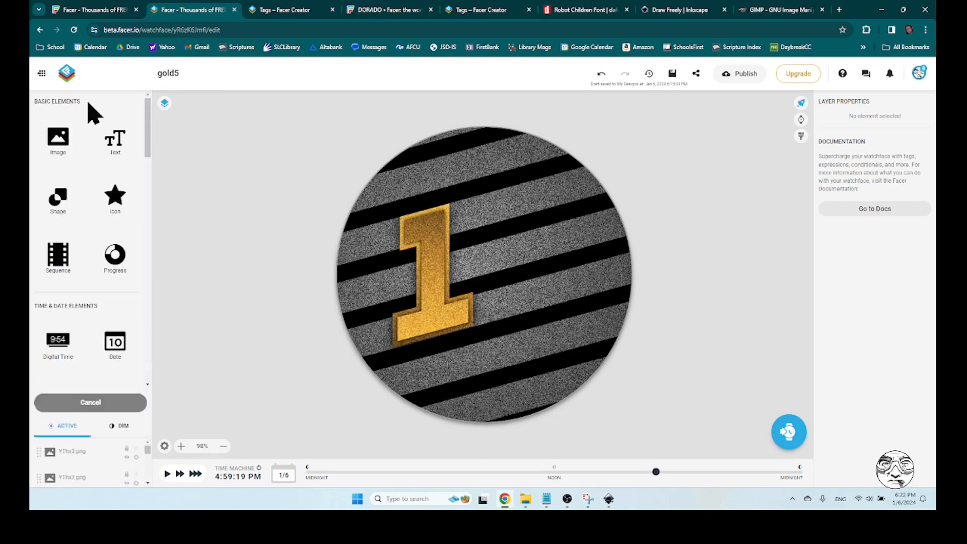
left_click(59, 145)
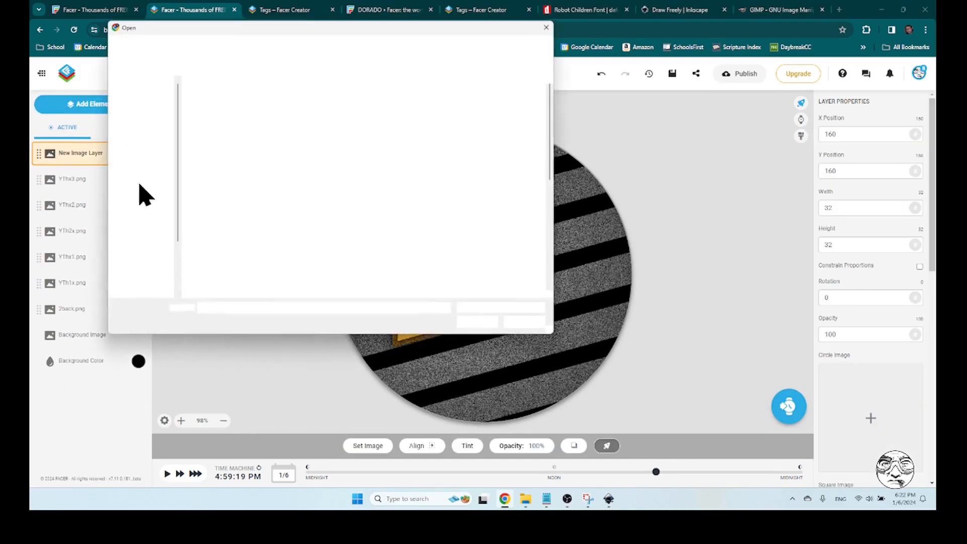
left_click_drag(549, 132, 552, 265)
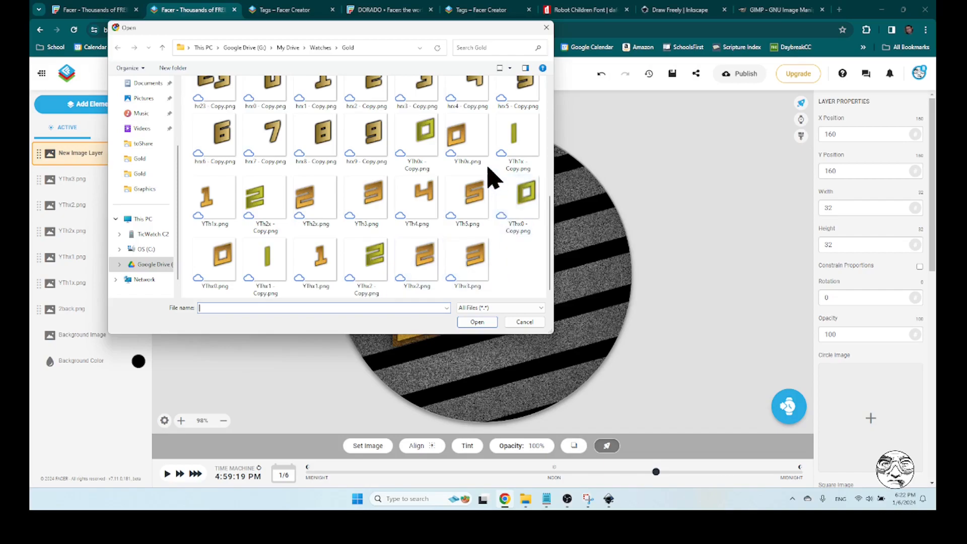
left_click(471, 139)
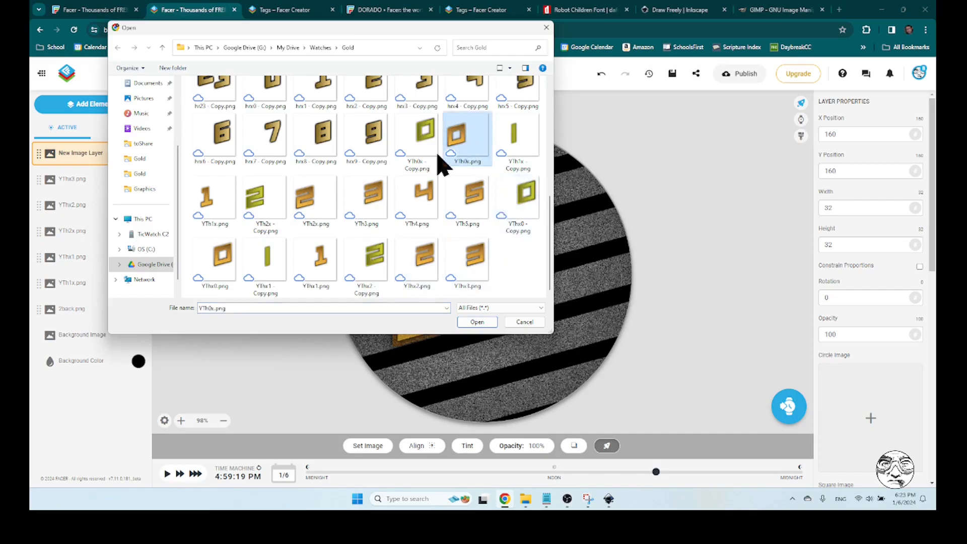
left_click(486, 324)
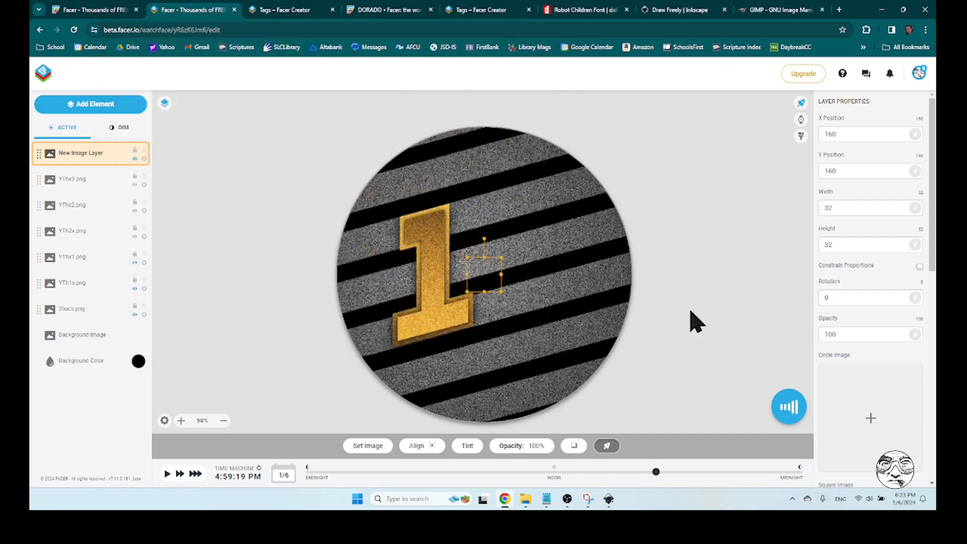
left_click(98, 106)
left_click(58, 138)
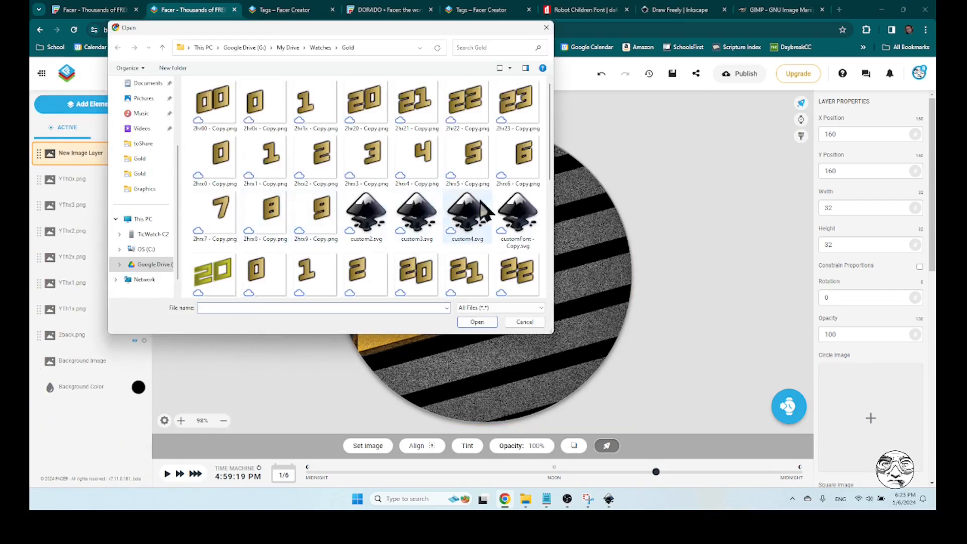
left_click_drag(550, 134, 551, 289)
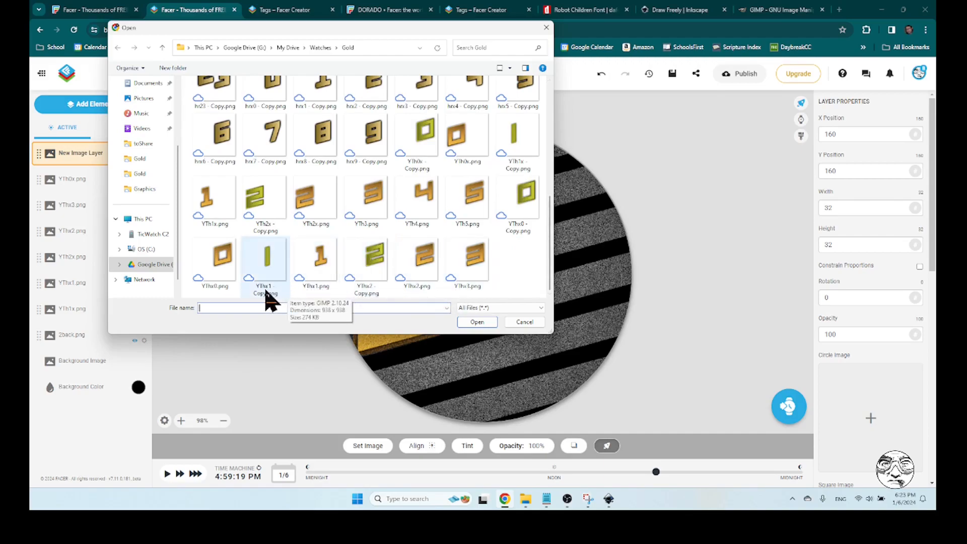
left_click(220, 259)
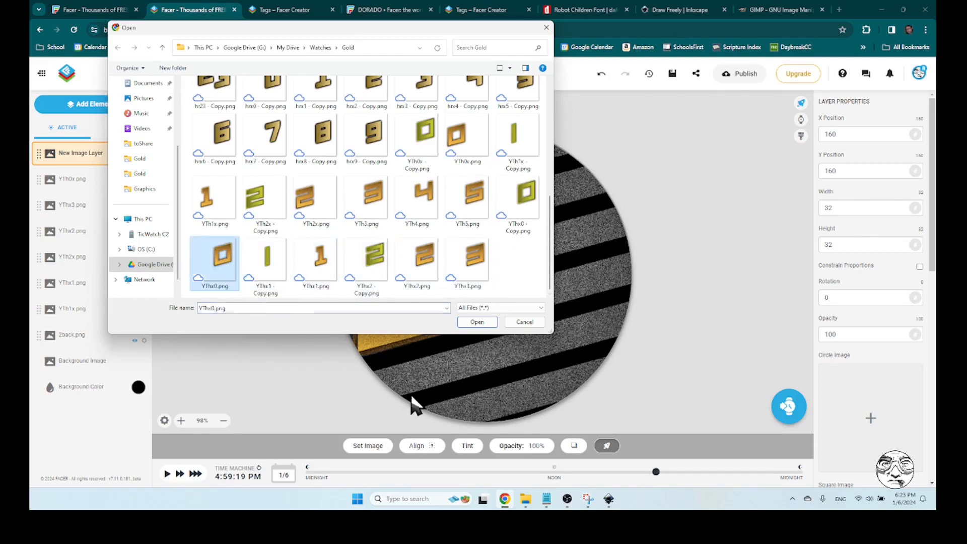
left_click(523, 322)
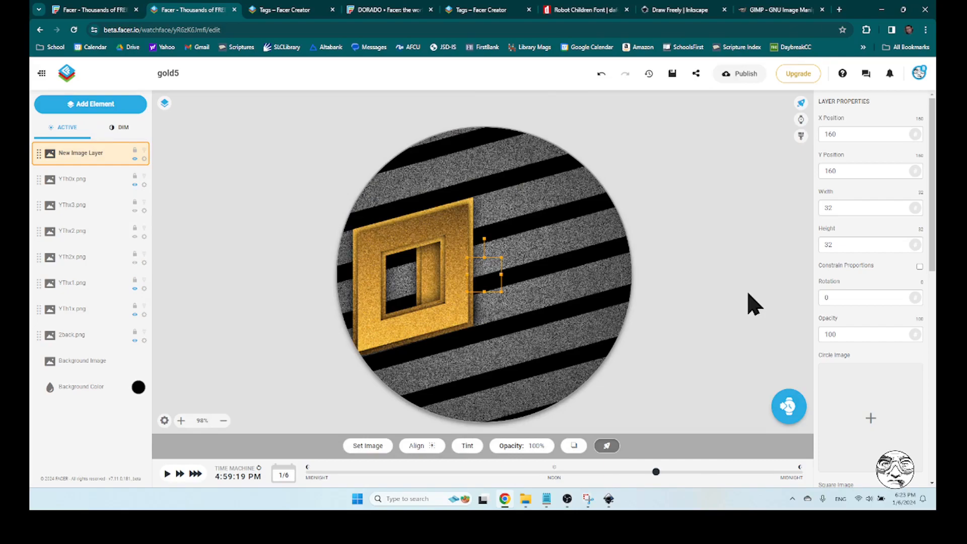
left_click(697, 250)
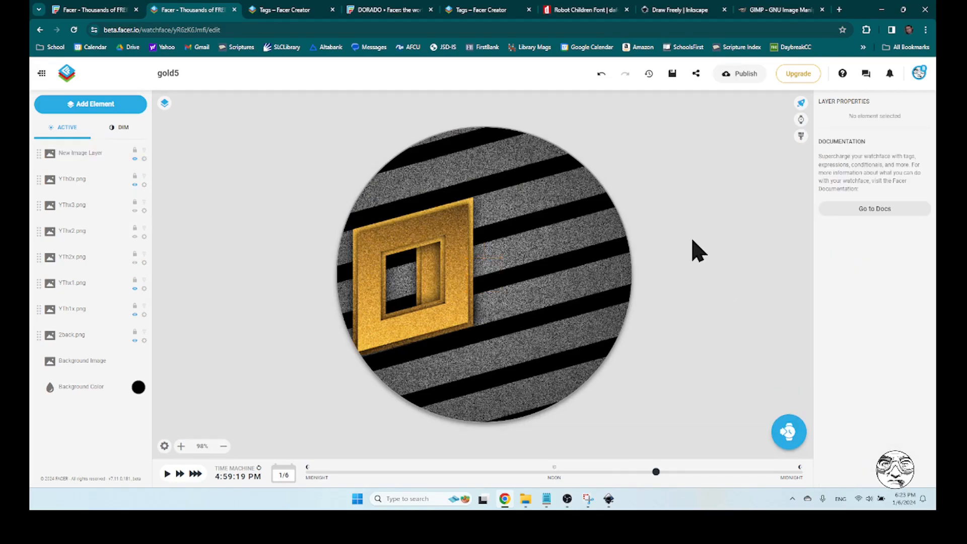
left_click(84, 156)
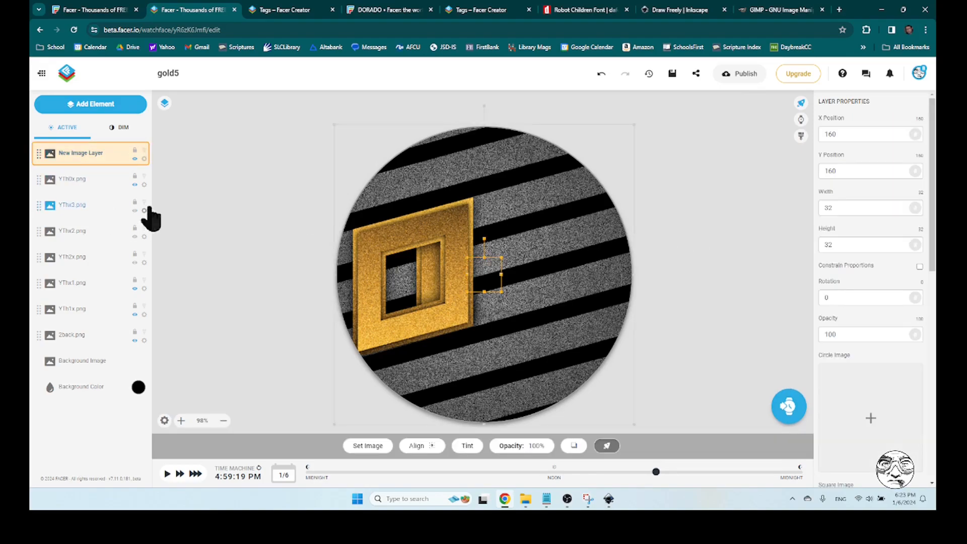
left_click(144, 159)
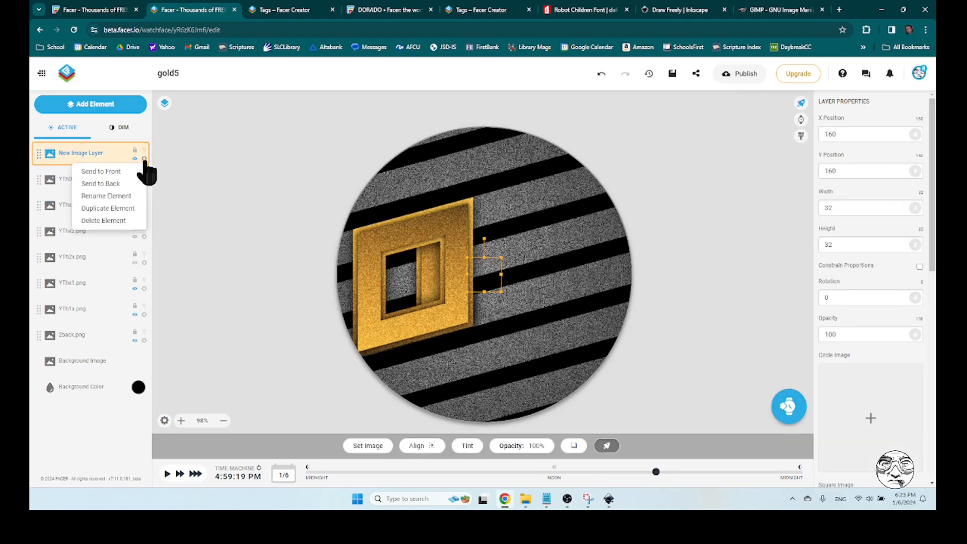
left_click(104, 222)
Add an image layer using YThx0.png from the Gold folder
left_click(101, 103)
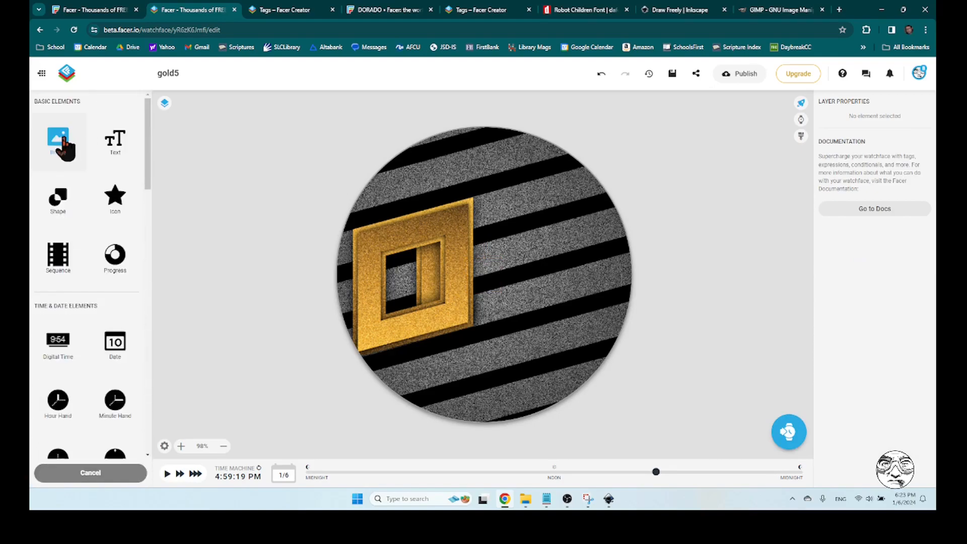
left_click(81, 151)
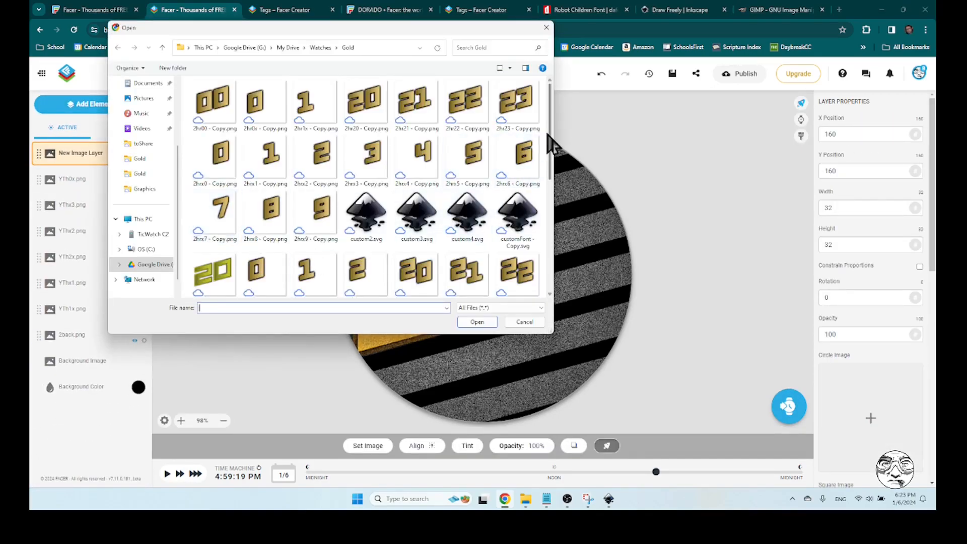
left_click_drag(549, 146, 551, 285)
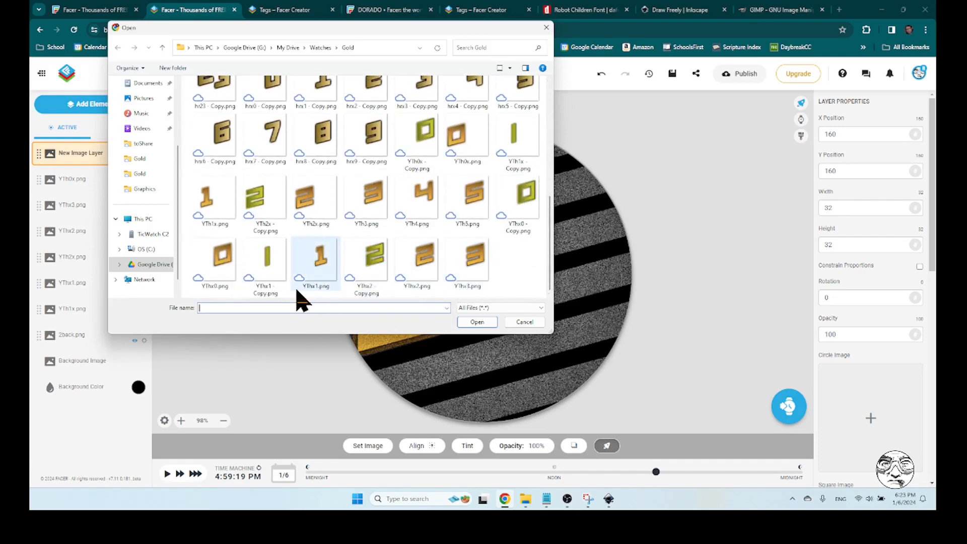
left_click(220, 265)
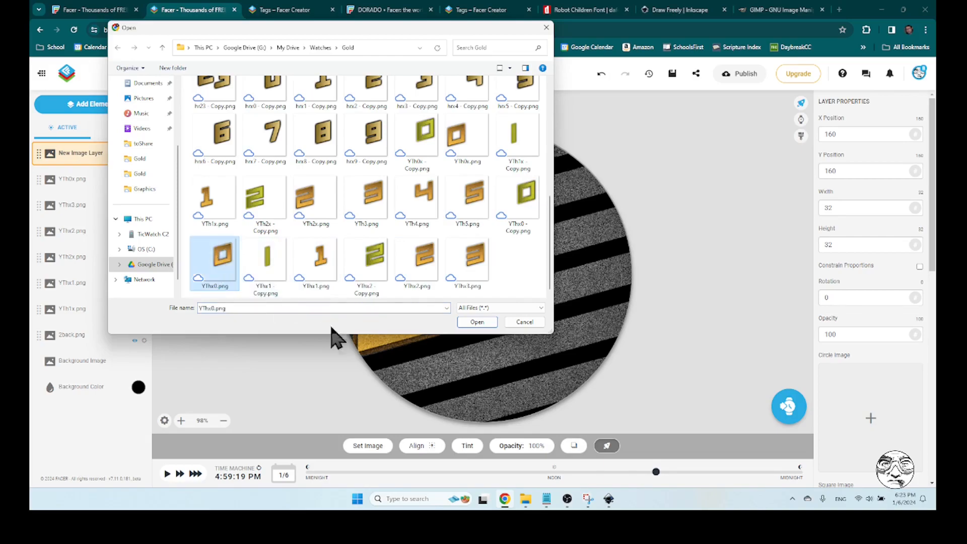
left_click(477, 322)
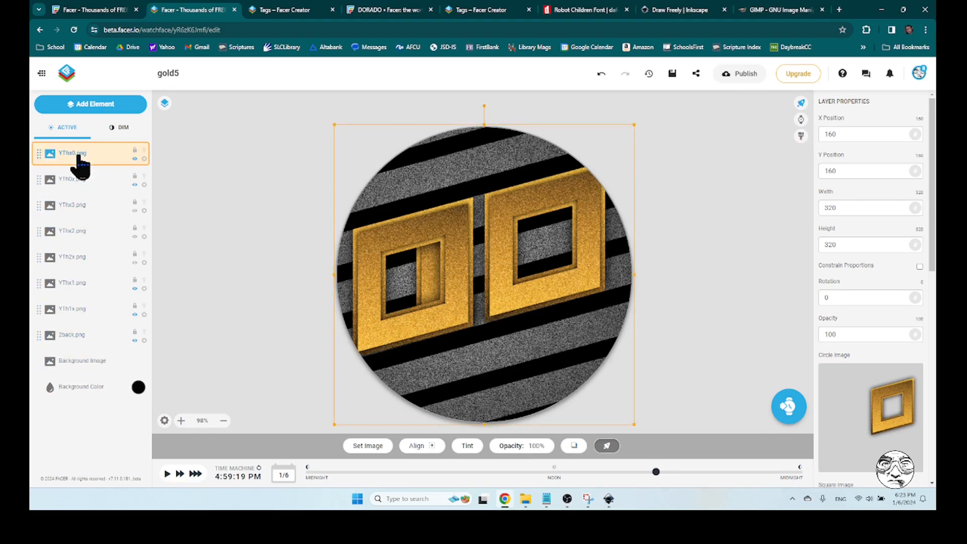
Move the YThx0.png and YTh0x.png layers down to just above 2back.png, with YTh0x.png lowest, and hide YThx0.png
left_click_drag(39, 153, 46, 313)
left_click(167, 287)
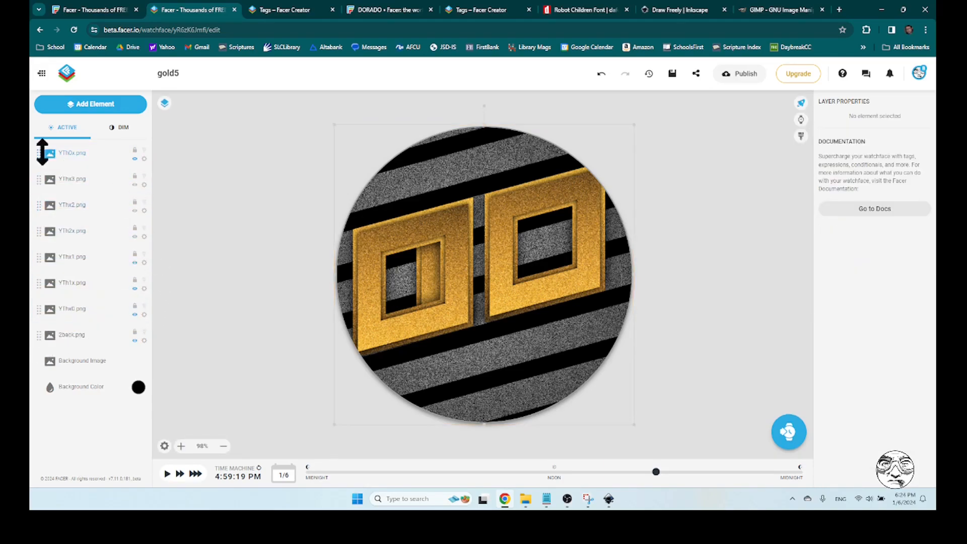
left_click_drag(38, 153, 44, 314)
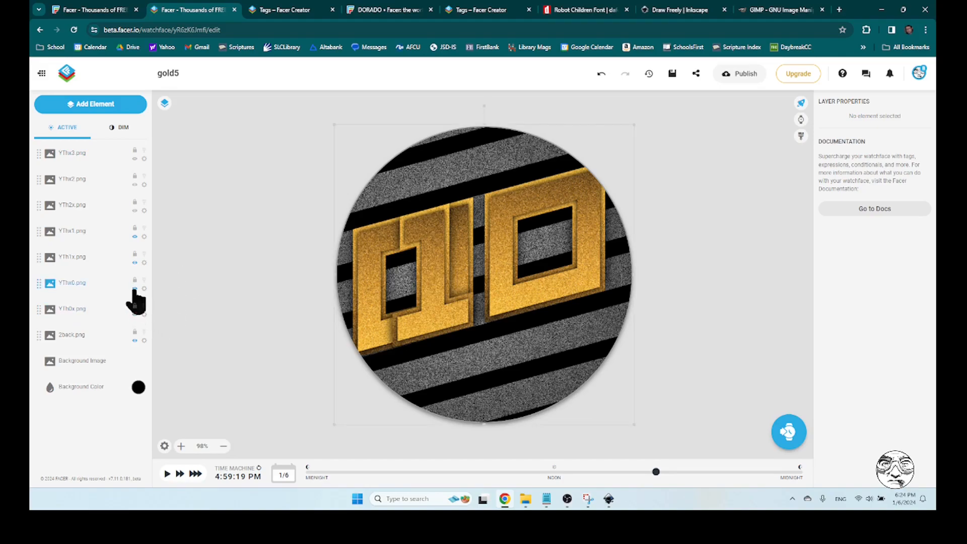
left_click(135, 289)
Select the YTh0x.png layer, then write the condition $#Db#<10?100:0$ on a new line in Notepad and copy it
left_click(85, 314)
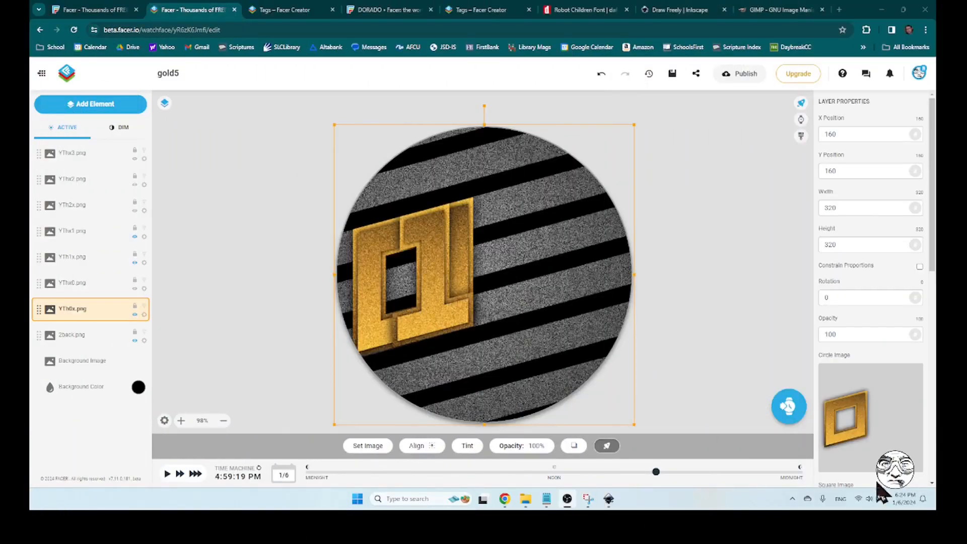
left_click(547, 499)
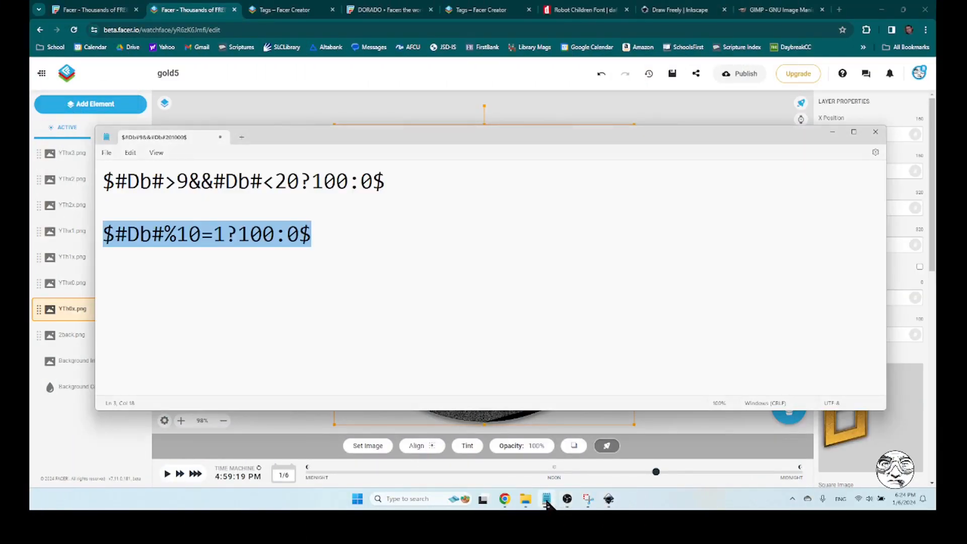
left_click(351, 245)
left_click(358, 256)
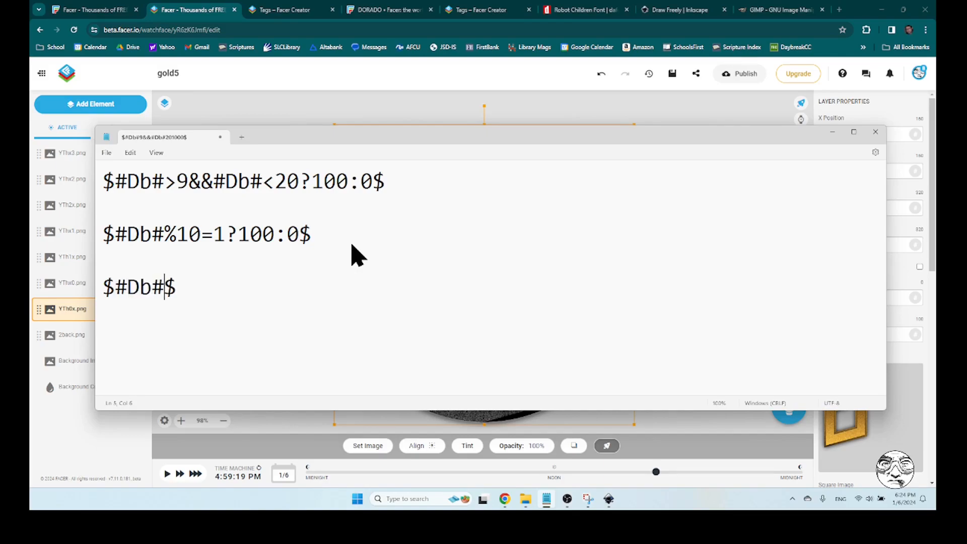
type("<10?100:0")
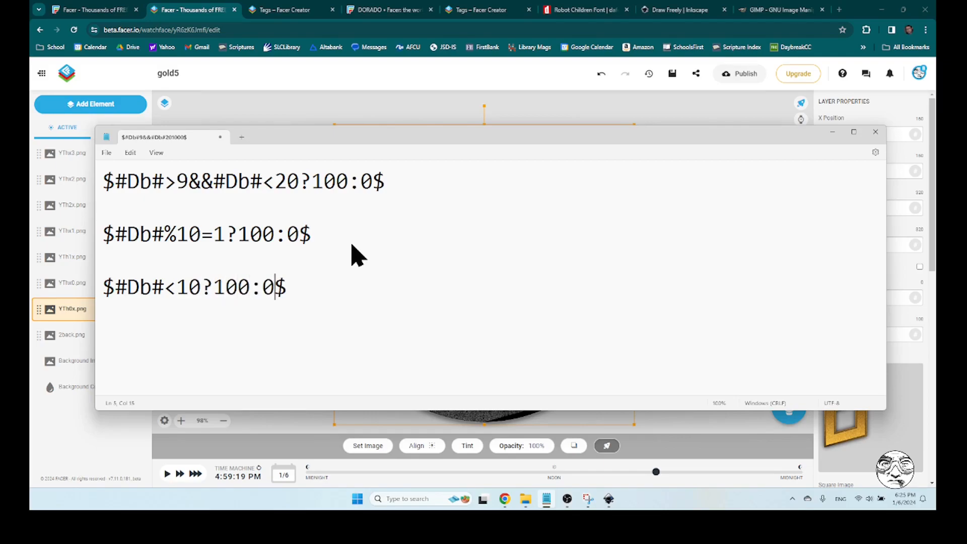
left_click_drag(213, 287, 119, 297)
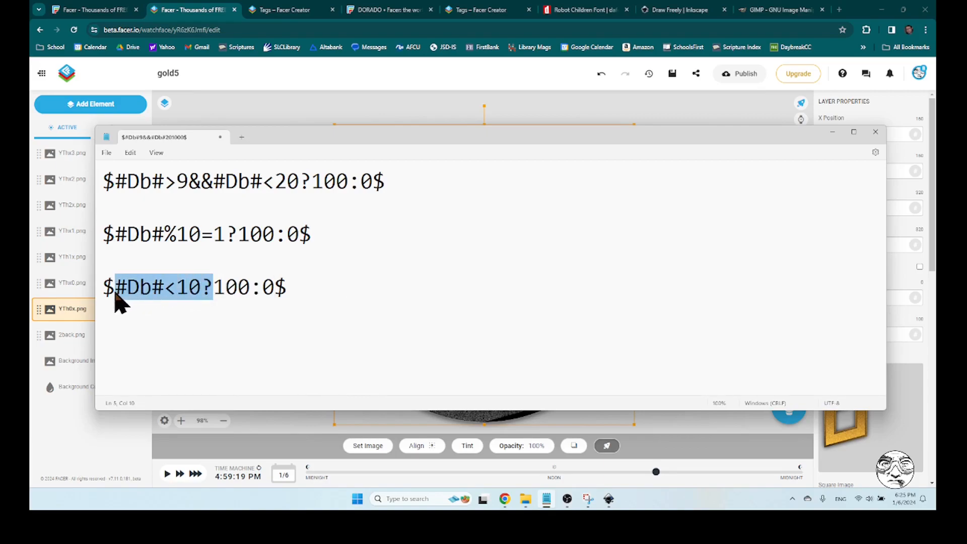
double_click(230, 290)
left_click_drag(264, 290, 134, 295)
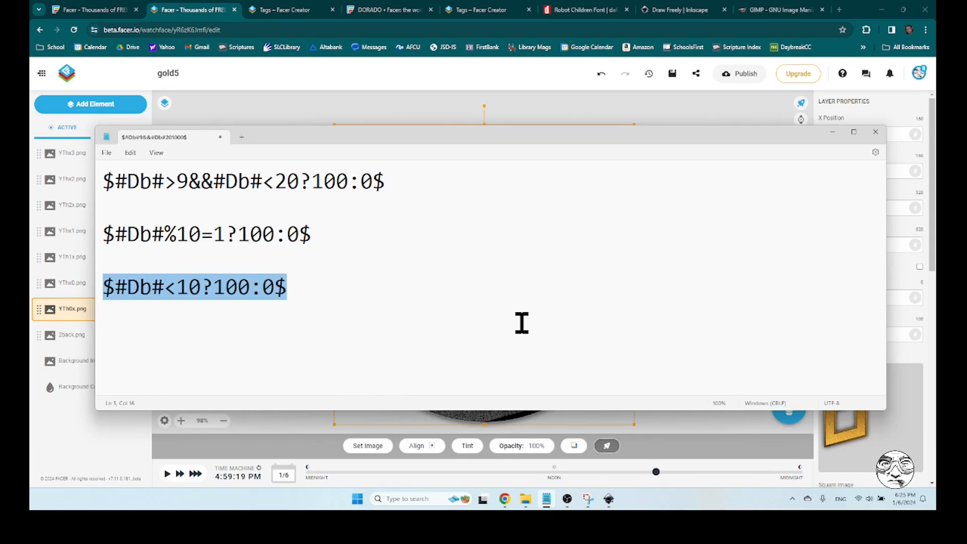
Switch back to Facer Creator and set the YTh0x.png layer's opacity to the copied condition $#Db#<10?100:0$
left_click(204, 13)
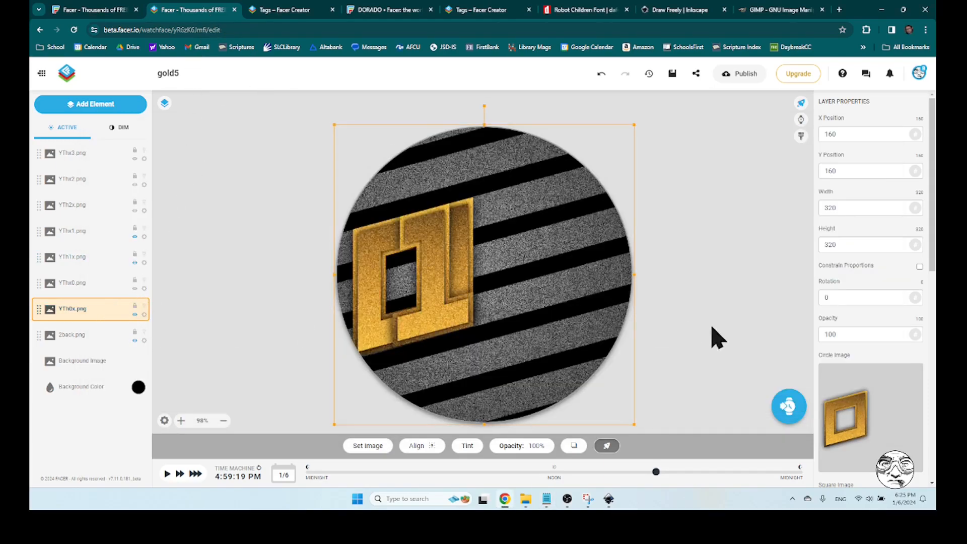
double_click(877, 334)
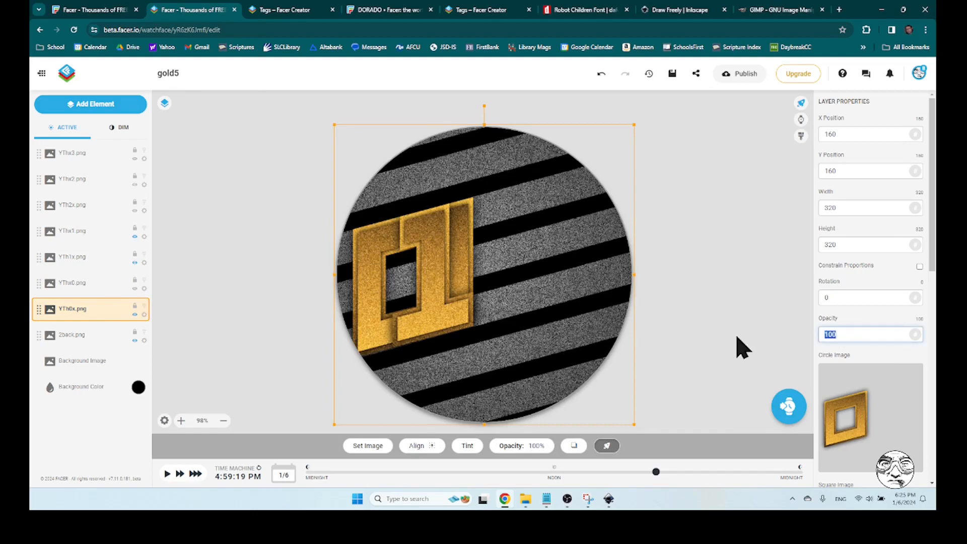
type("$#Db#<10?100:0$")
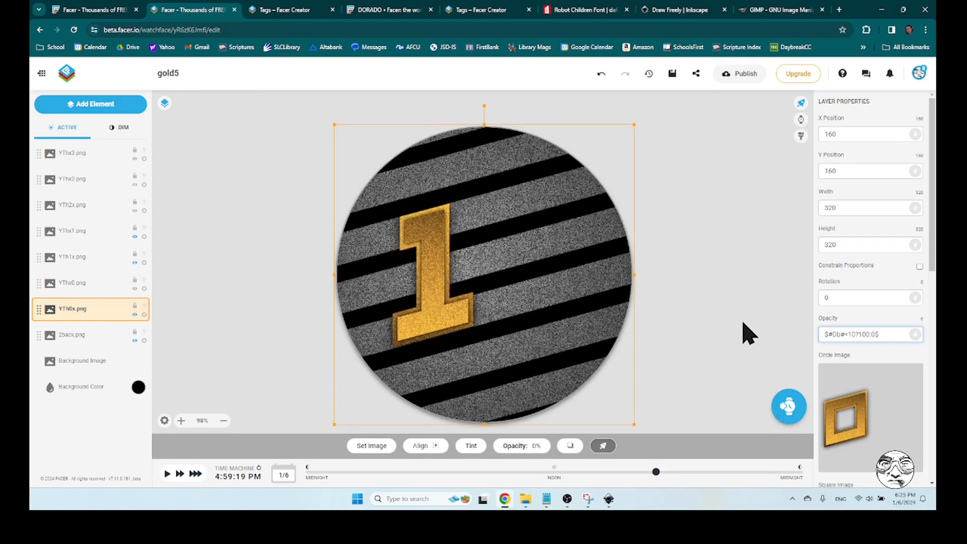
left_click(748, 333)
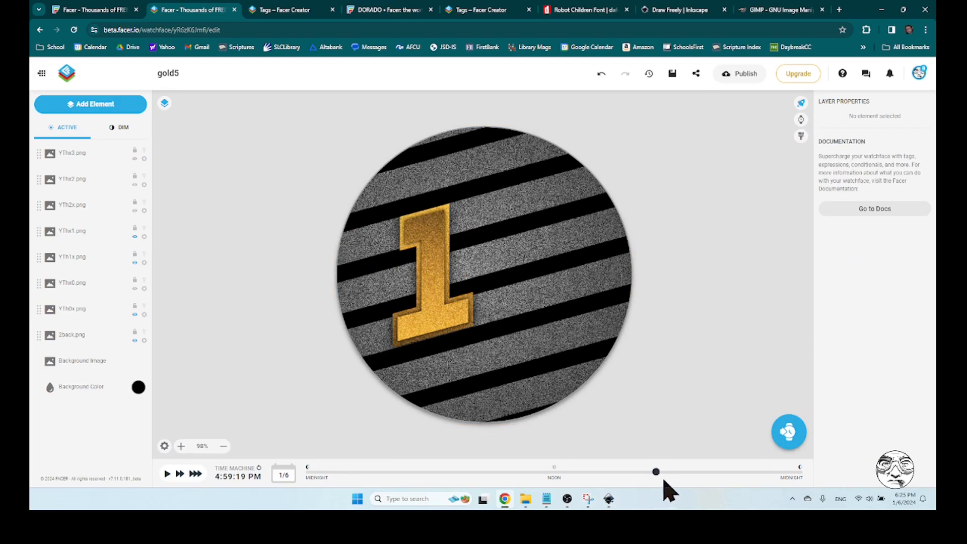
Preview the face shortly after midnight, at about 12:43 AM, and show the YThx0.png layer again
left_click_drag(657, 476, 303, 477)
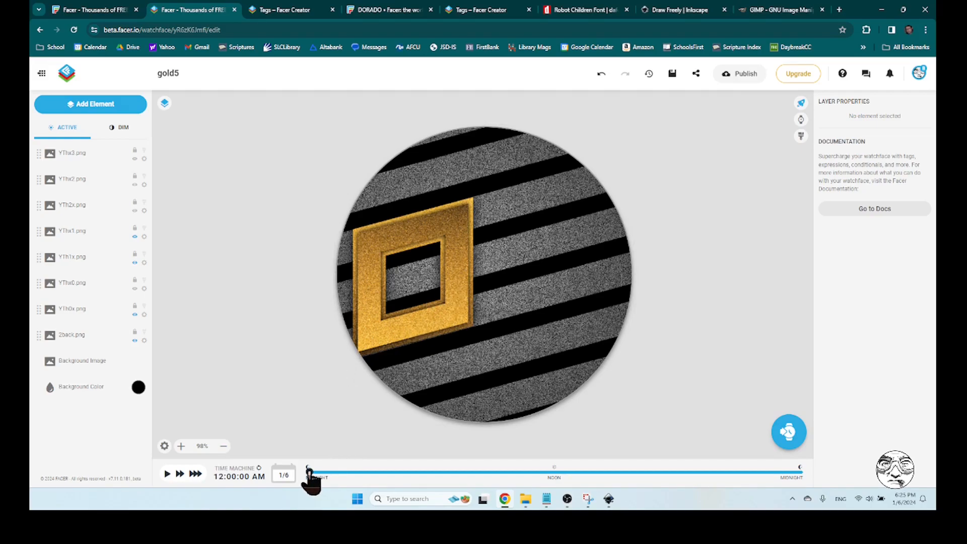
mouse_move(317, 473)
left_mouse_down()
mouse_move(628, 473)
mouse_move(725, 483)
mouse_move(322, 483)
left_mouse_up()
left_click(79, 284)
left_click(134, 288)
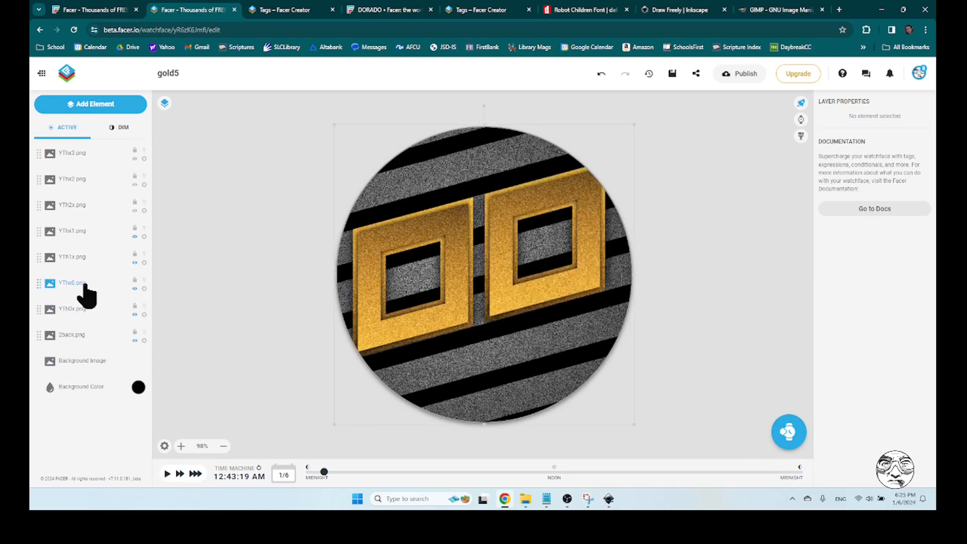
For the YThx0.png layer, change the modulo condition in Notepad to $#Db#%10=0?100:0$ and copy it
left_click(85, 285)
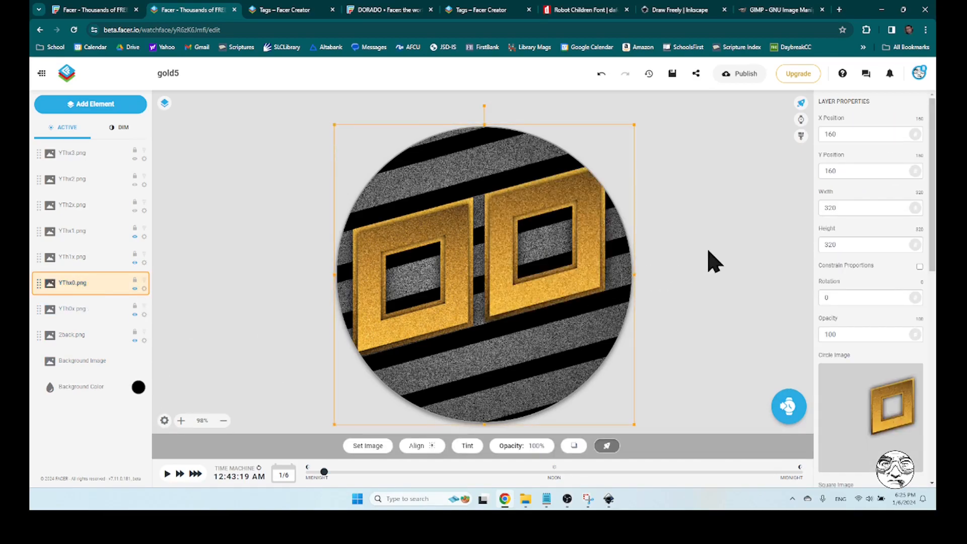
left_click(547, 500)
left_click(332, 237)
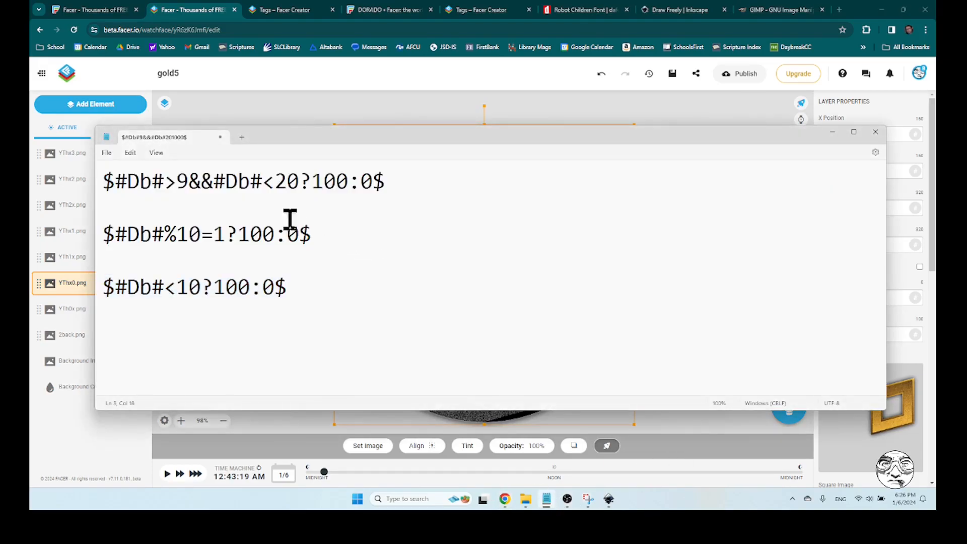
double_click(225, 237)
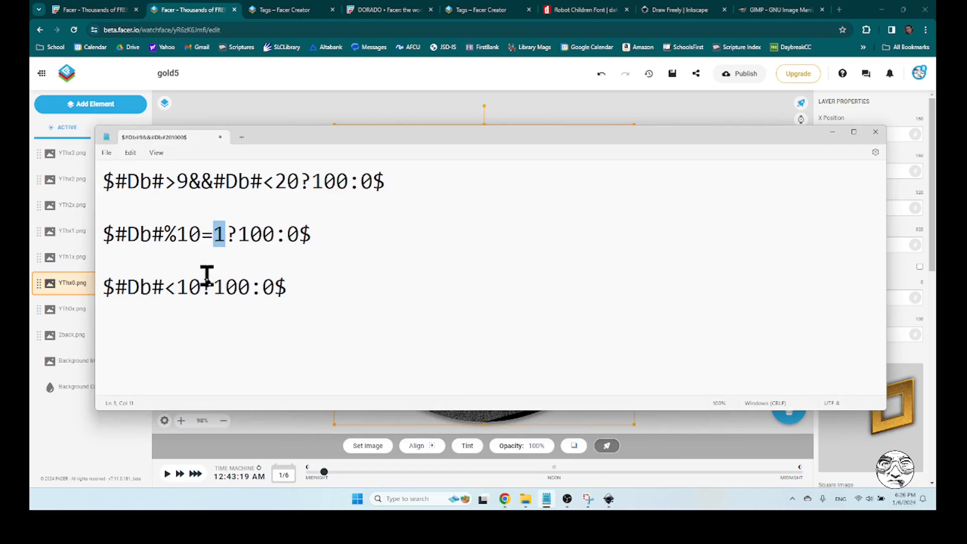
type("0")
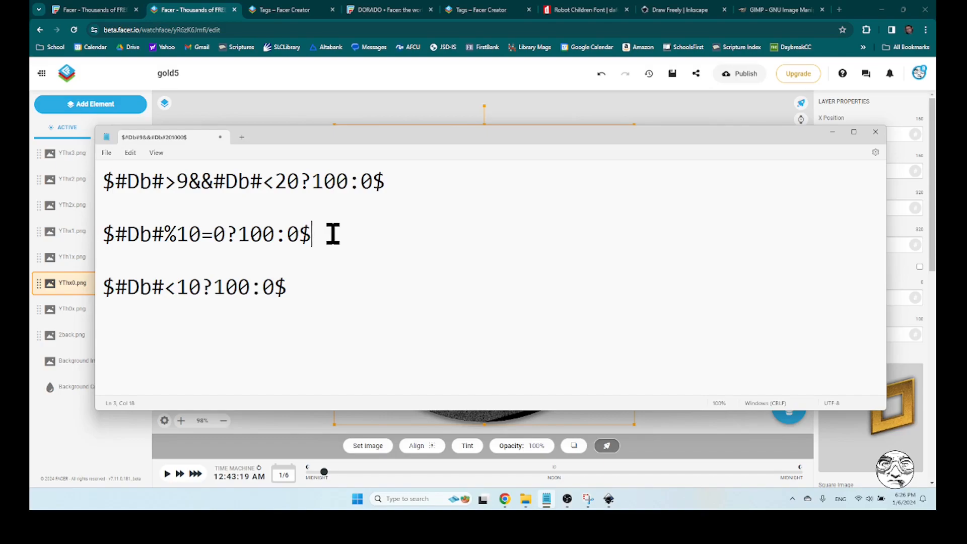
left_click_drag(333, 233, 95, 238)
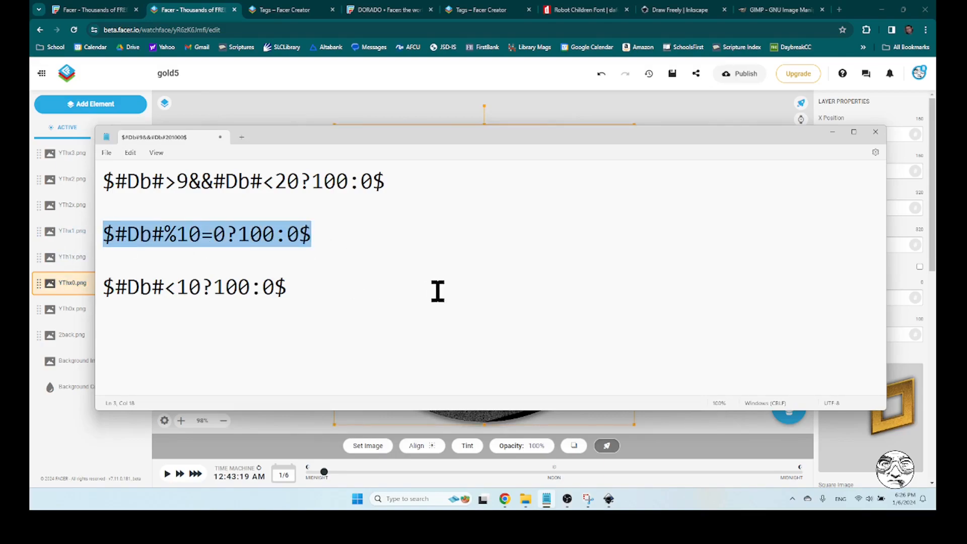
In Facer Creator, set the YThx0.png layer's opacity to $#Db#%10=0?100:0$ and preview the hours through about 10:25 PM
key("alt+Tab")
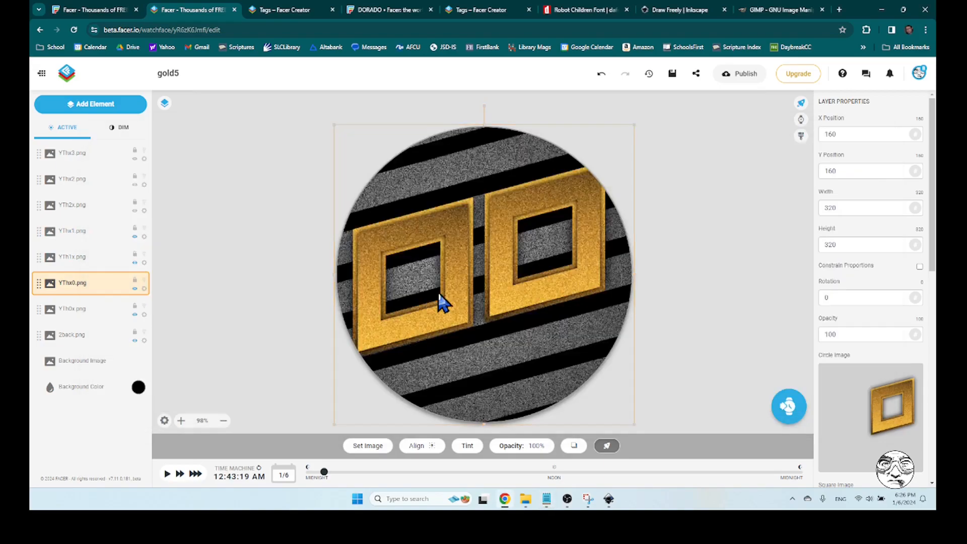
double_click(849, 335)
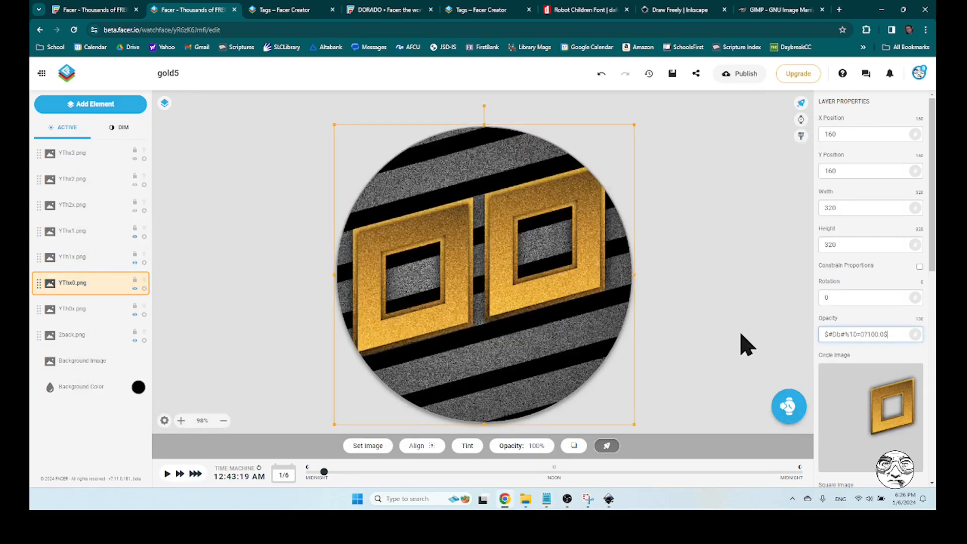
left_click(745, 341)
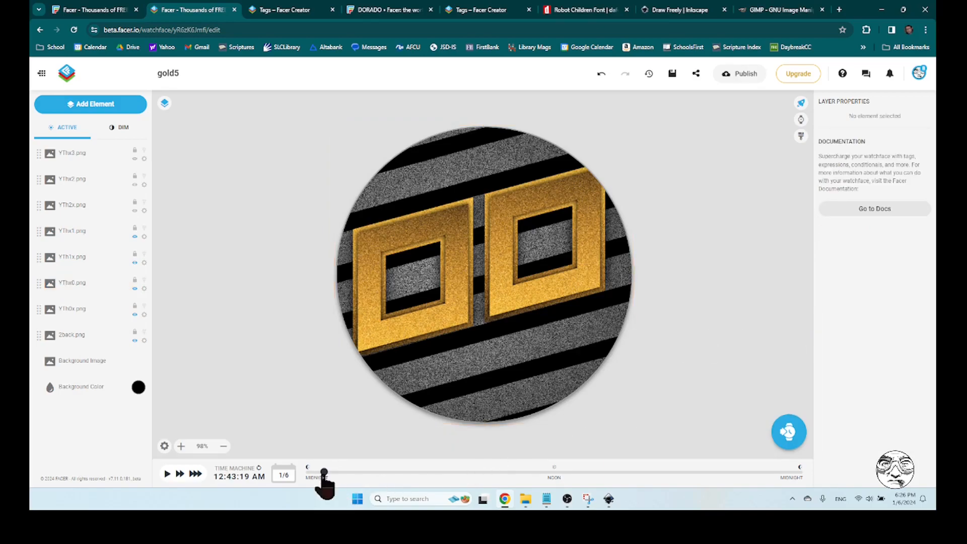
left_click_drag(324, 472, 767, 472)
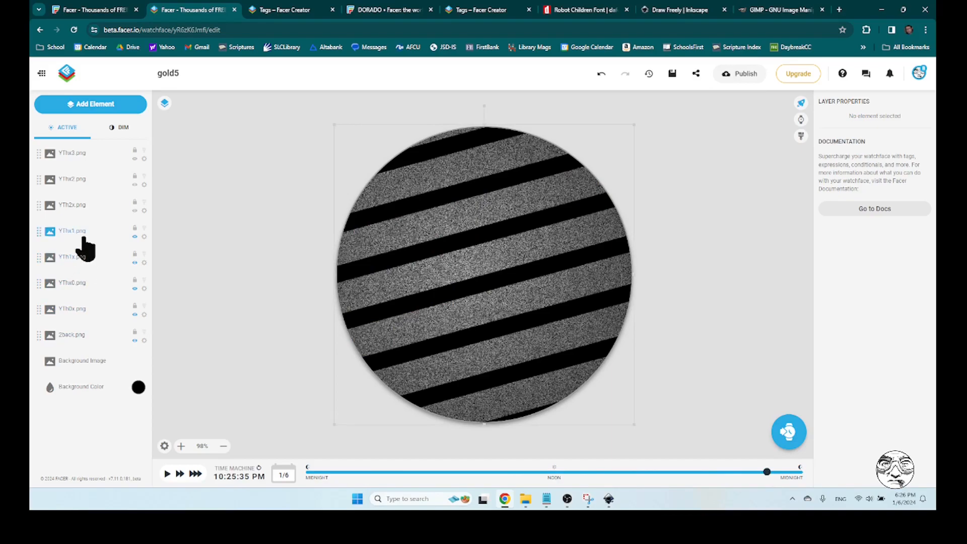
Show the YTh2x.png layer, and in Notepad change the last condition to $#Db#<19?100:0$ and copy it
left_click(135, 210)
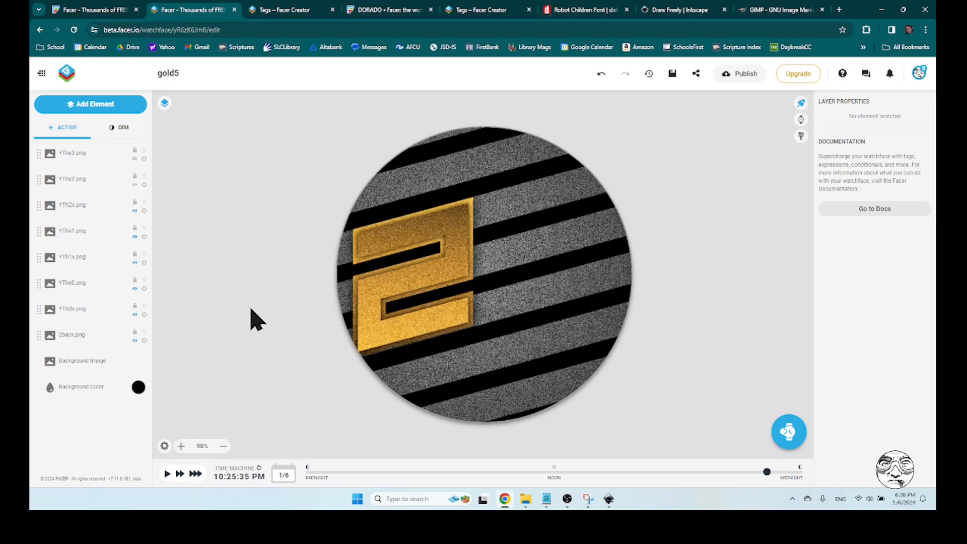
mouse_move(555, 502)
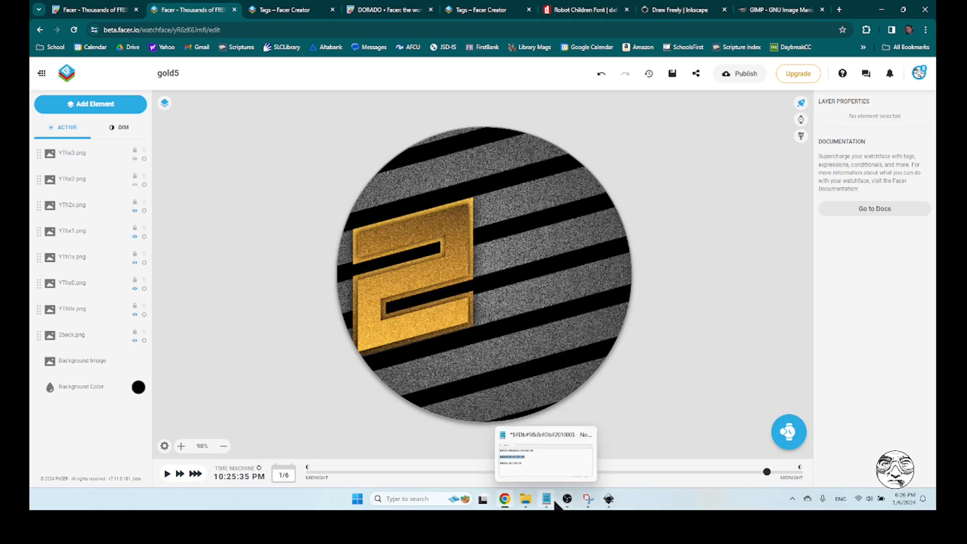
left_click(555, 504)
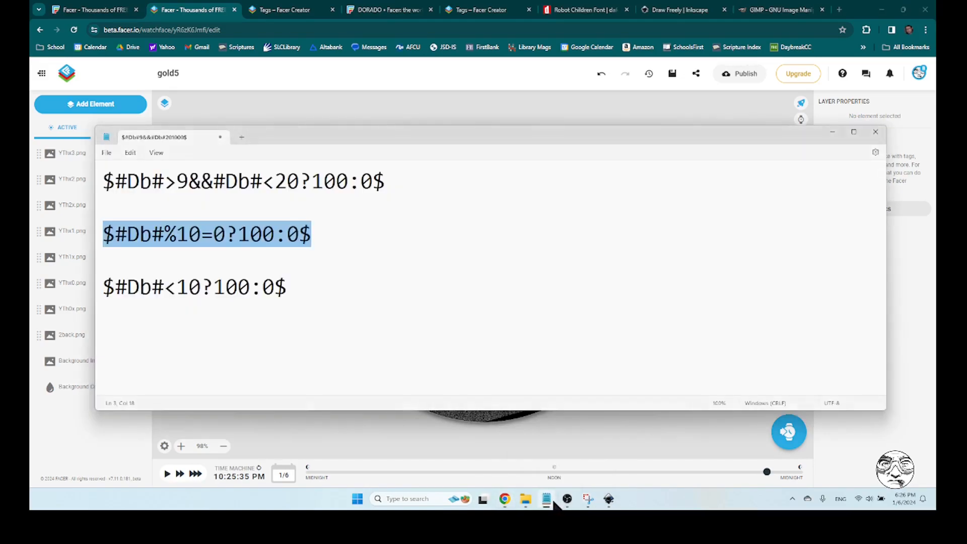
left_click(314, 291)
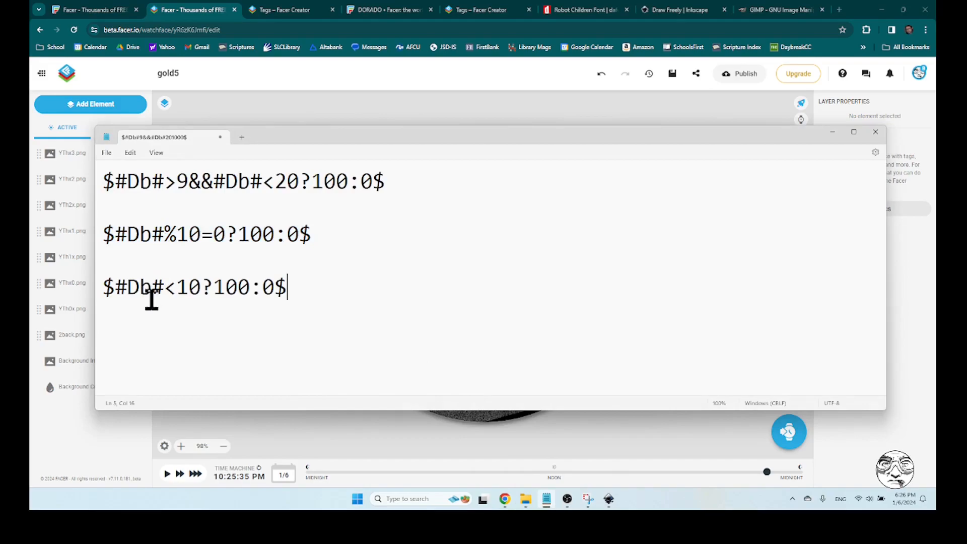
left_click_drag(201, 286, 177, 302)
type("19")
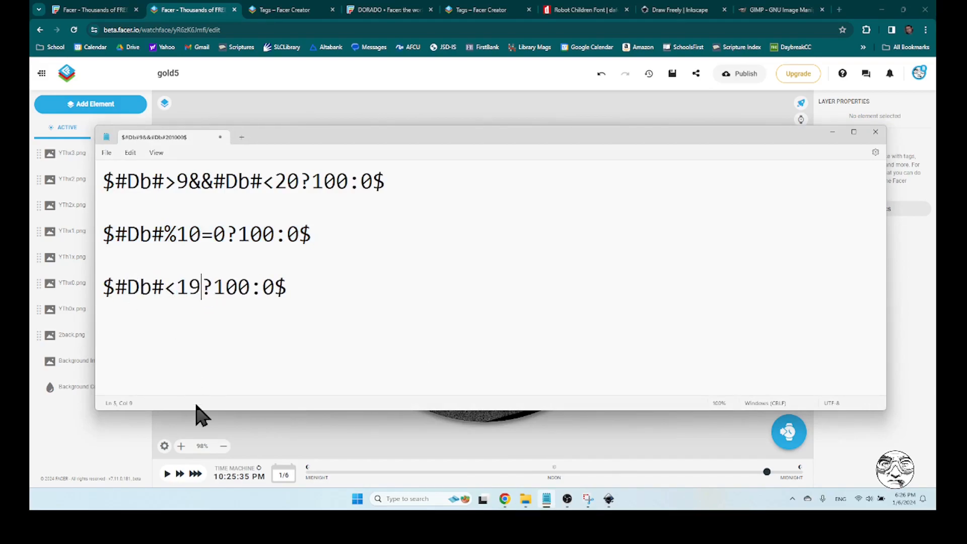
left_click_drag(291, 295, 98, 303)
key("ctrl+c")
In Facer Creator, set the YTh2x.png layer's opacity to $#Db#<19?100:0$ and preview the face at about 12:41 PM
key("alt+Tab")
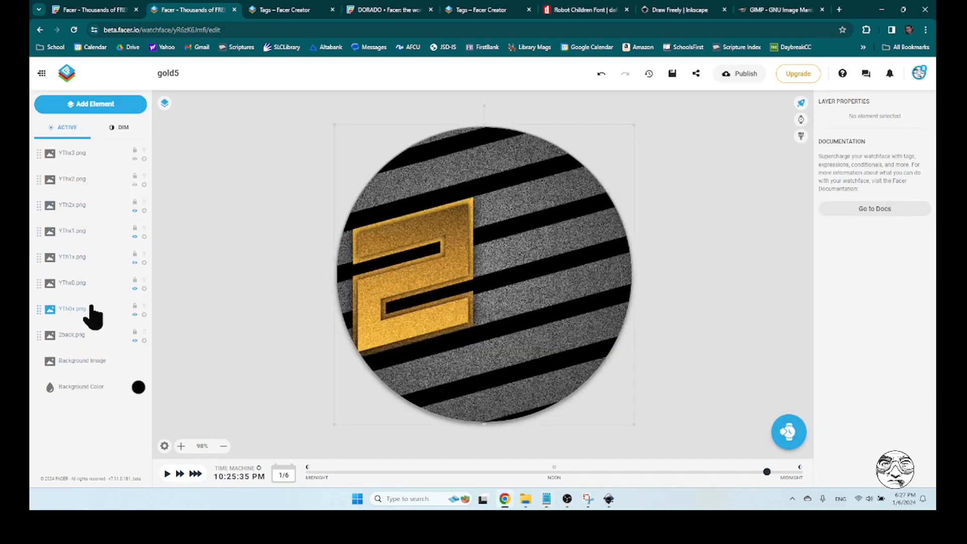
left_click(85, 207)
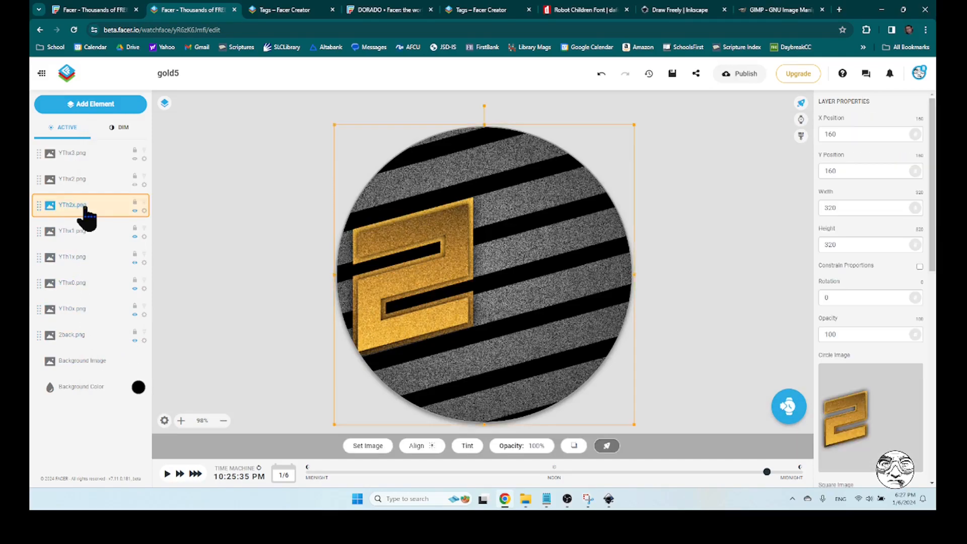
double_click(840, 334)
key("ctrl+v")
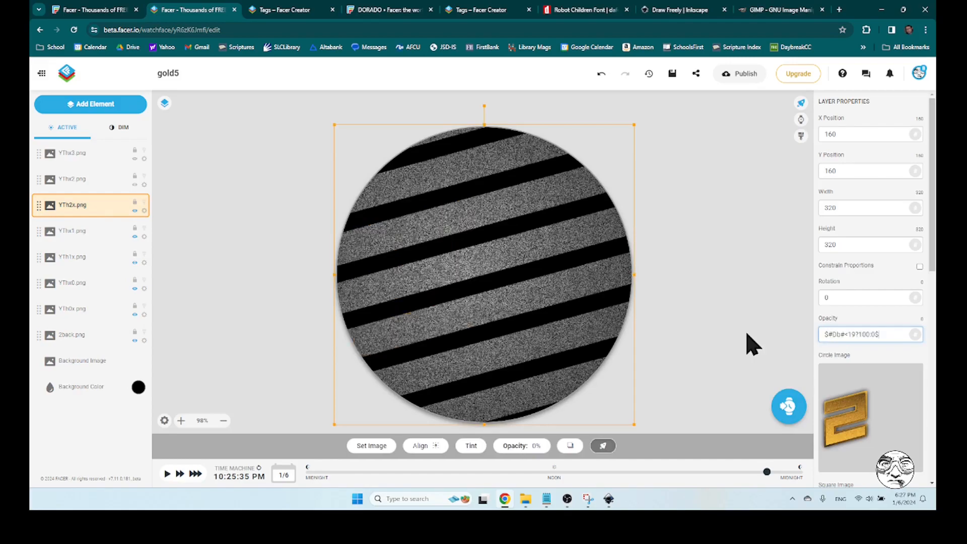
left_click(739, 333)
left_click_drag(767, 472, 568, 479)
Switch to Notepad, correct the last condition's comparison so it reads $#Db#>19?100:0$, and copy it
left_click(545, 501)
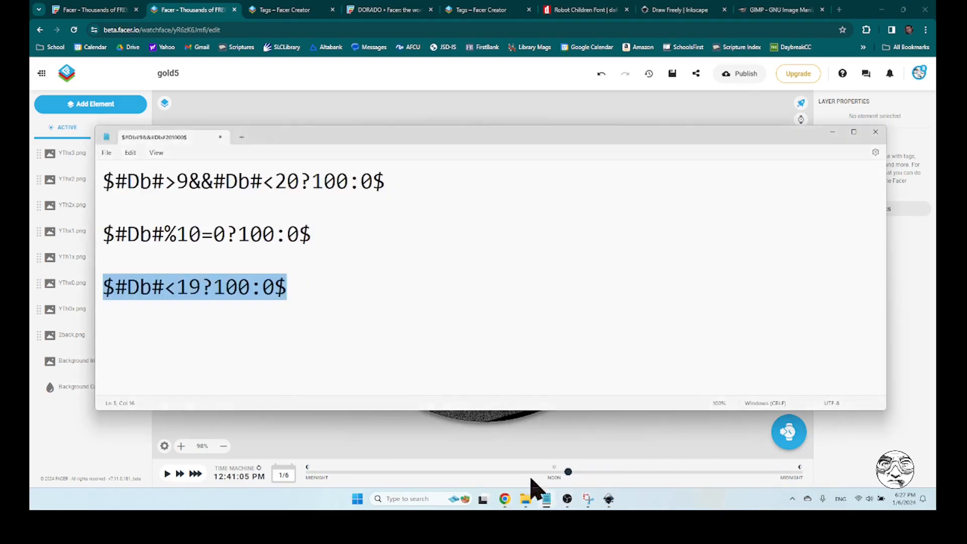
left_click(310, 285)
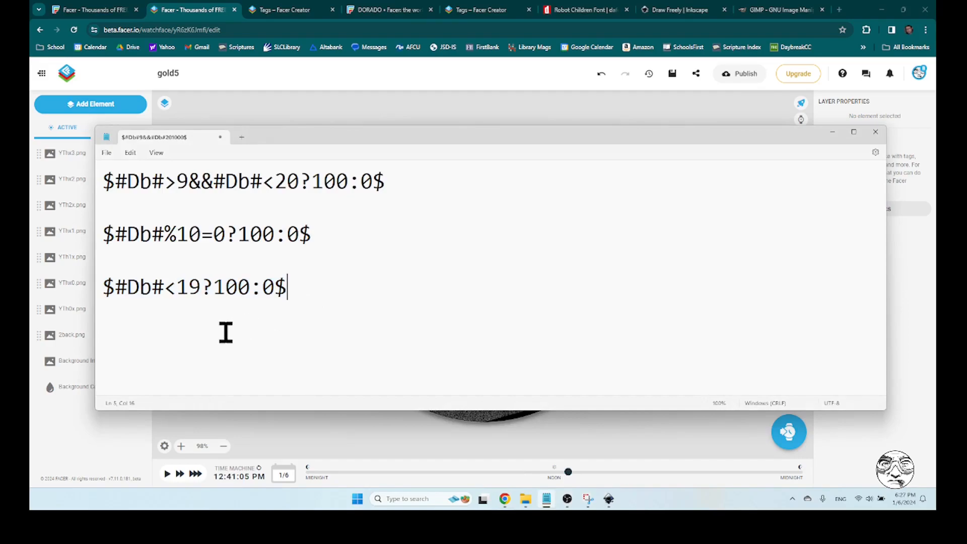
left_click_drag(175, 291, 165, 289)
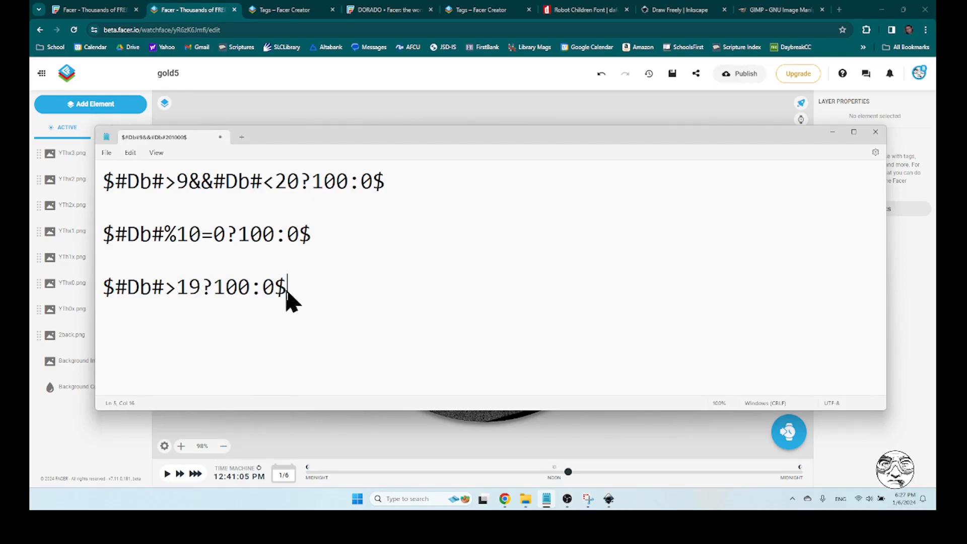
left_click_drag(286, 288, 104, 290)
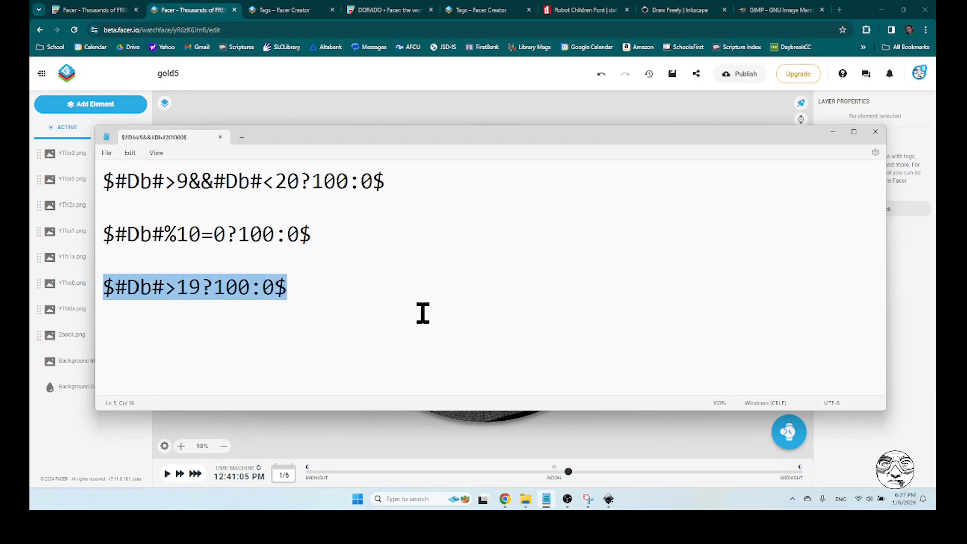
Back in Facer Creator, replace the YTh2x.png layer's opacity with $#Db#>19?100:0$ and preview the hours, ending at about 11:49 AM
key("alt+Tab")
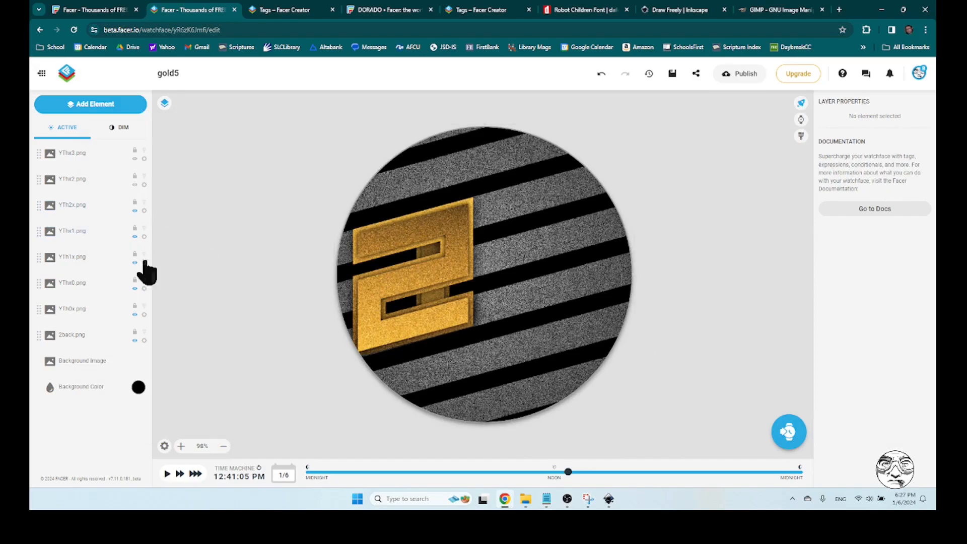
left_click(78, 207)
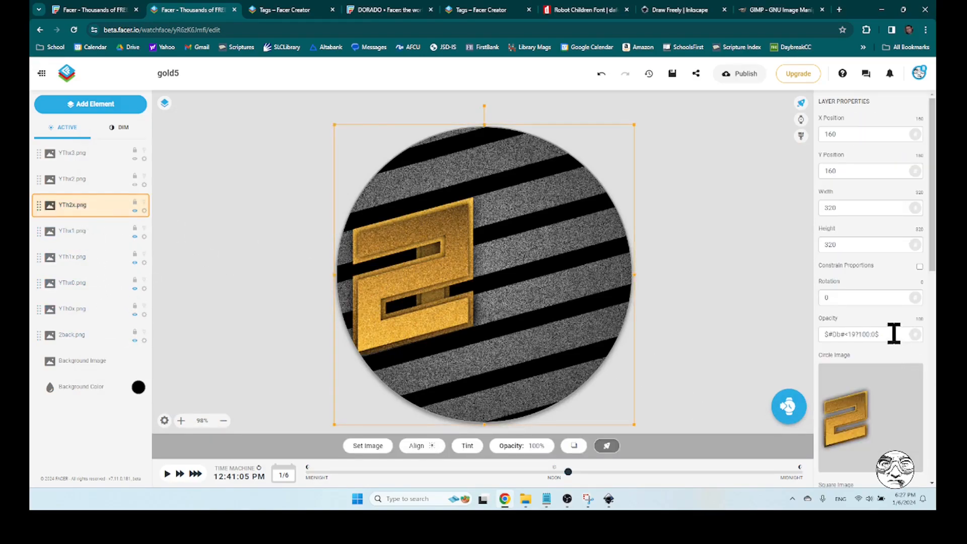
left_click_drag(895, 333, 774, 343)
type("$#Db#>19?100:0$")
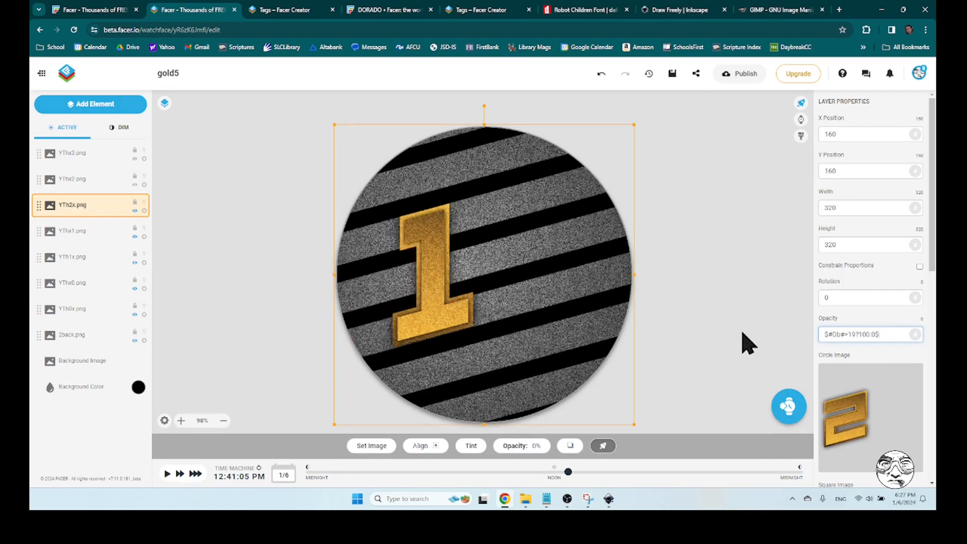
left_click(691, 409)
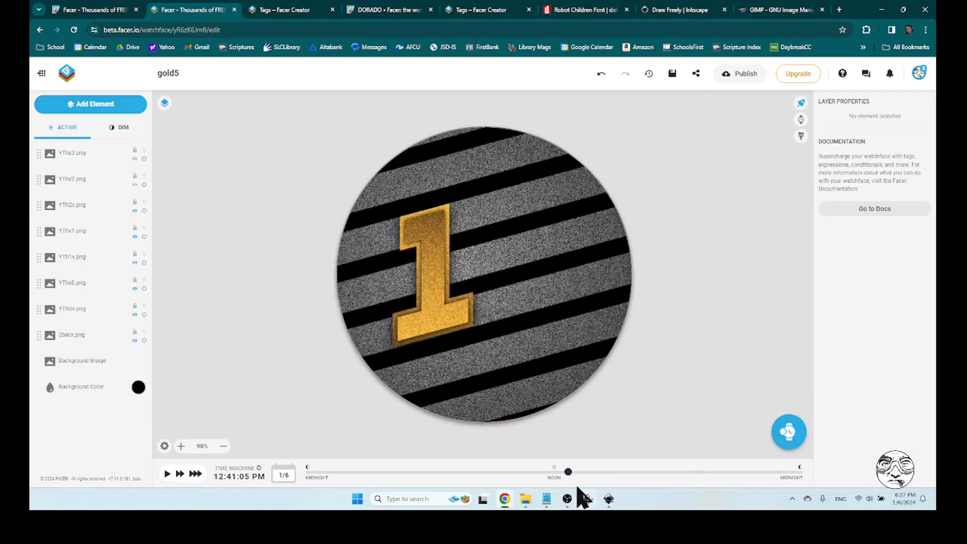
mouse_move(568, 474)
left_mouse_down()
mouse_move(302, 474)
mouse_move(781, 473)
mouse_move(550, 474)
left_mouse_up()
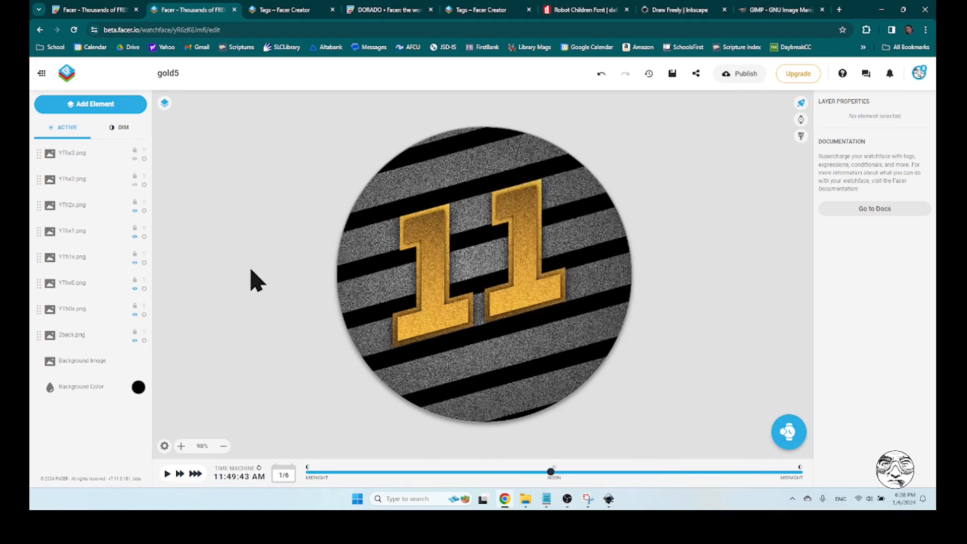
Show the YThx2.png layer, and in Notepad change the modulo condition to $#Db#%10=2?100:0$ and copy it
left_click(135, 185)
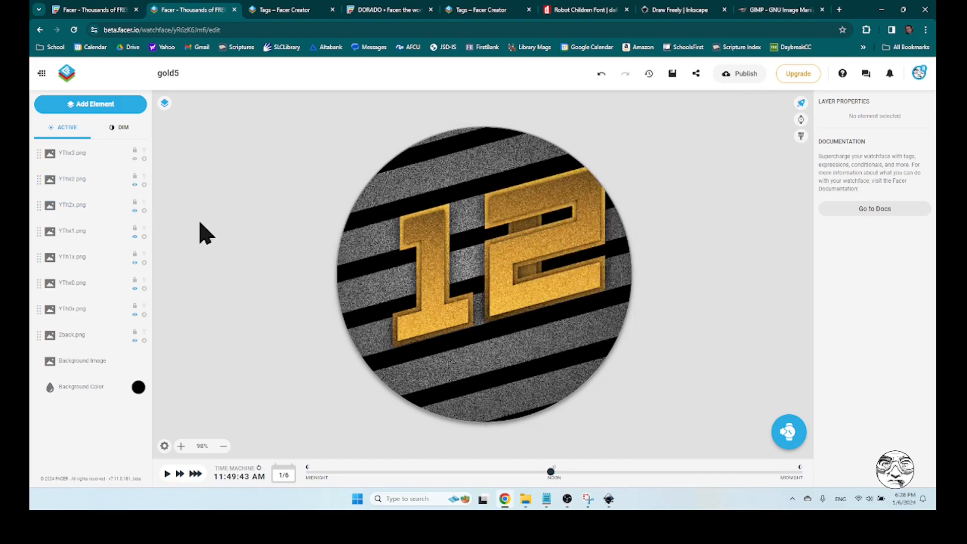
left_click(75, 186)
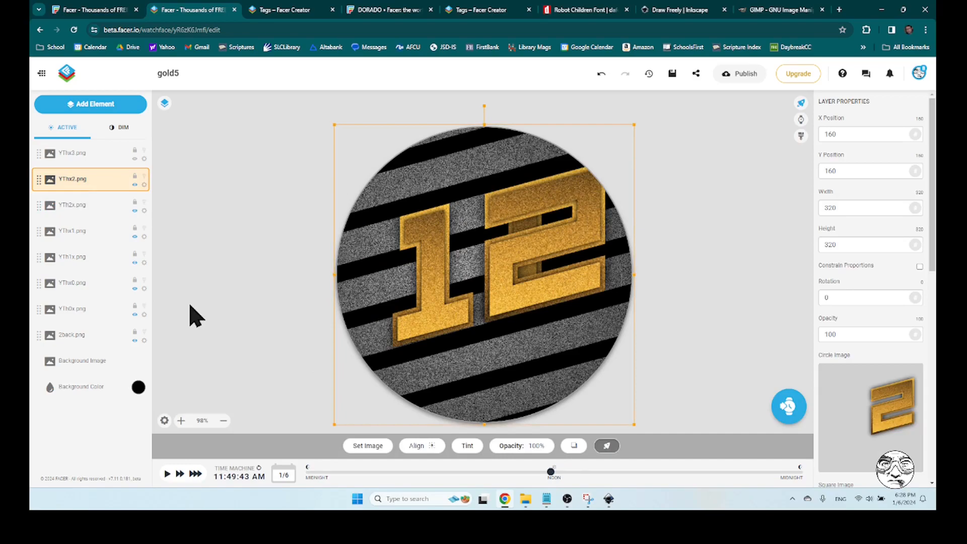
key("alt+Tab")
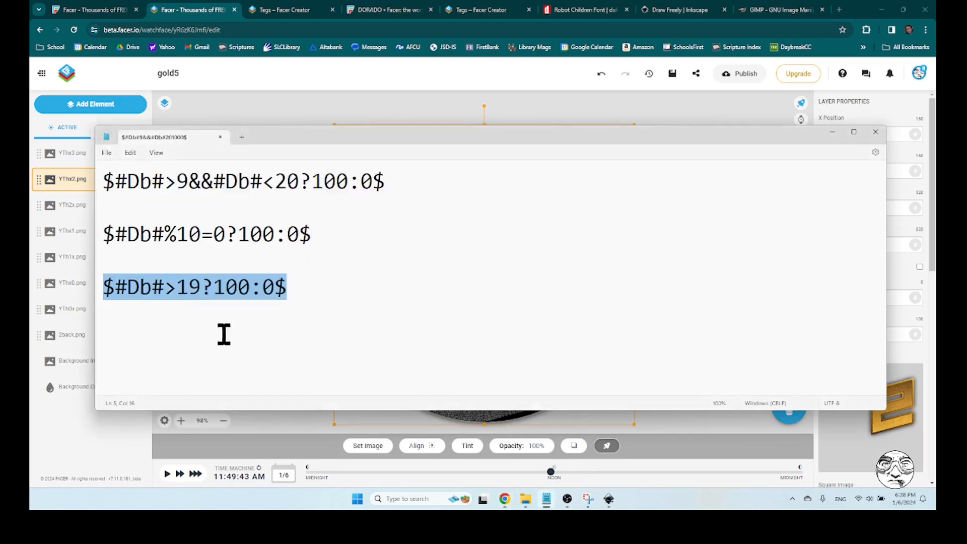
double_click(220, 235)
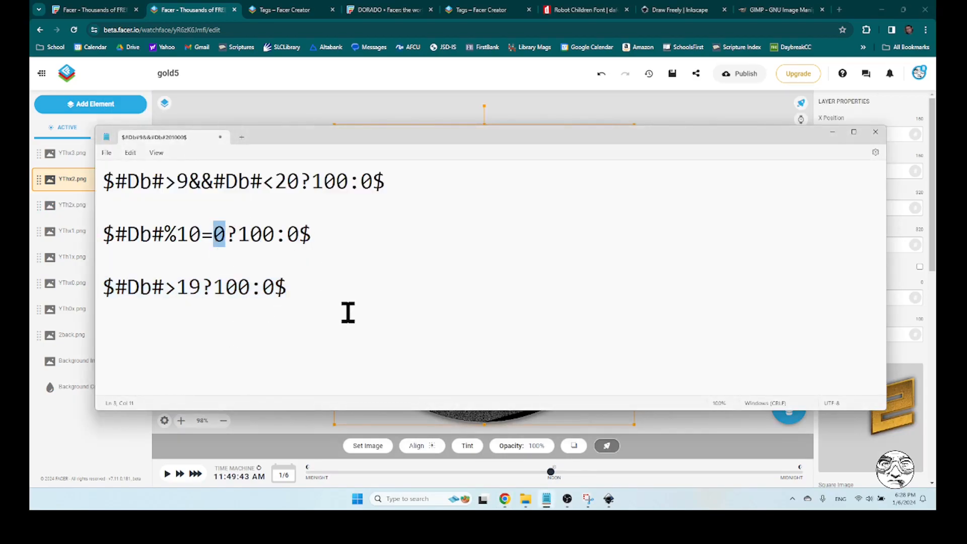
type("2")
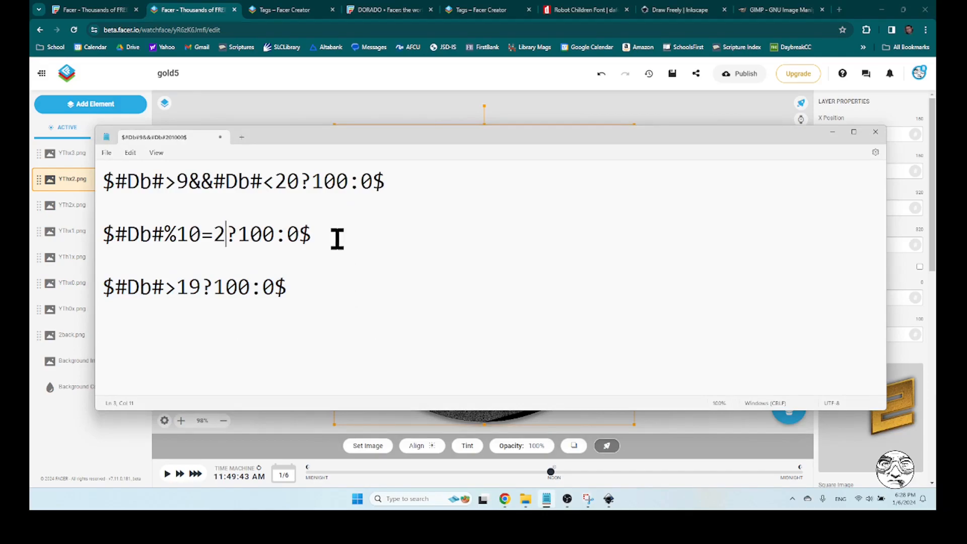
left_click_drag(326, 236, 89, 249)
key("ctrl+c")
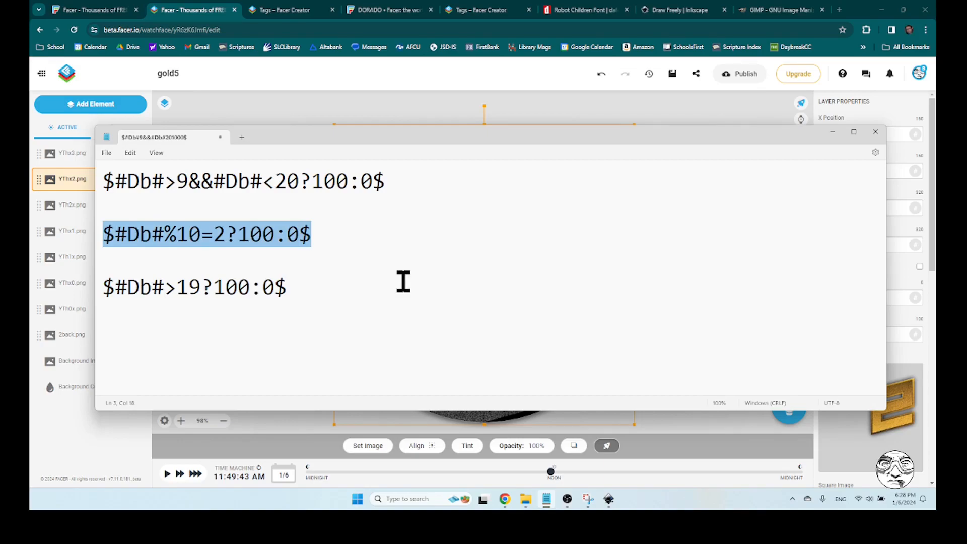
In Facer Creator, set the YThx2.png layer's opacity to $#Db#%10=2?100:0$ and preview the hours, ending at about 1:21 PM
key("alt+Tab")
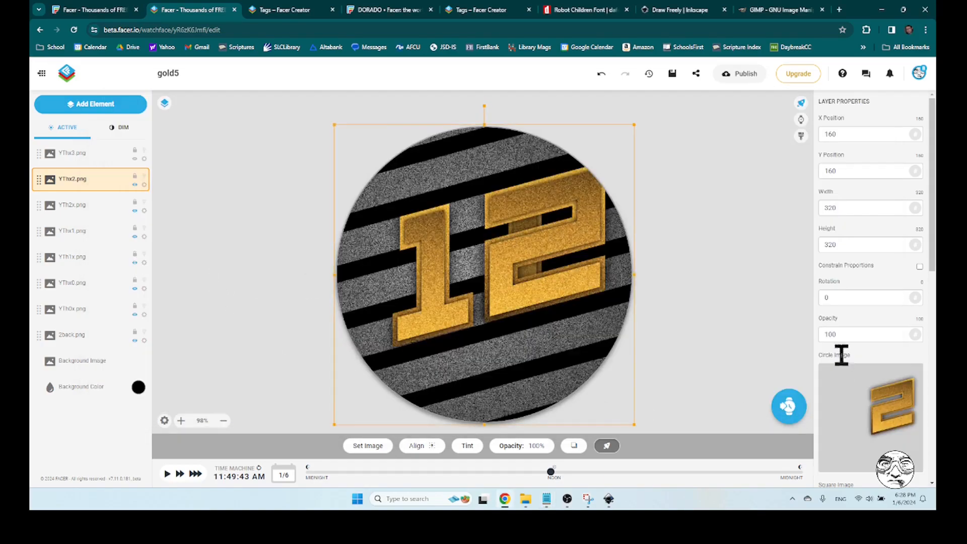
double_click(850, 336)
key("ctrl+v")
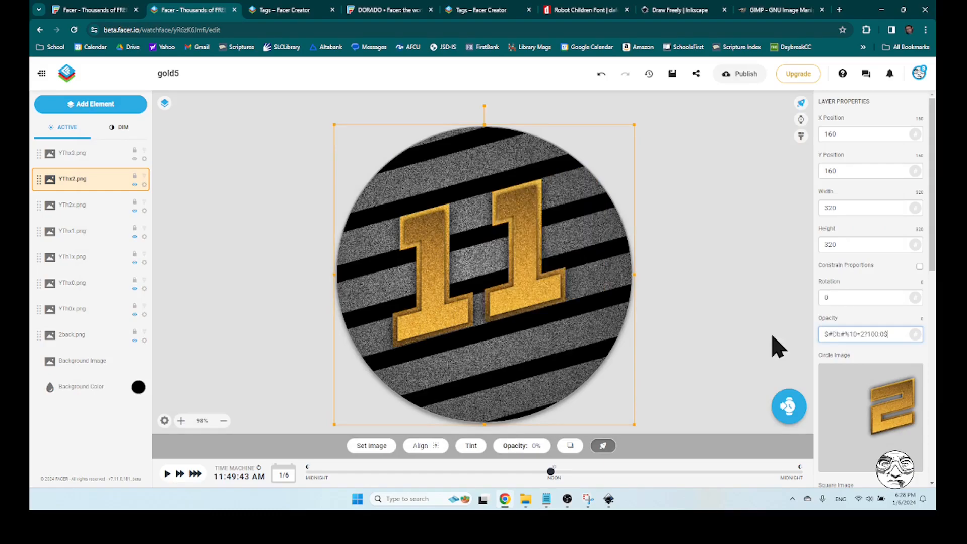
left_click_drag(554, 474, 595, 486)
left_click_drag(620, 487, 581, 472)
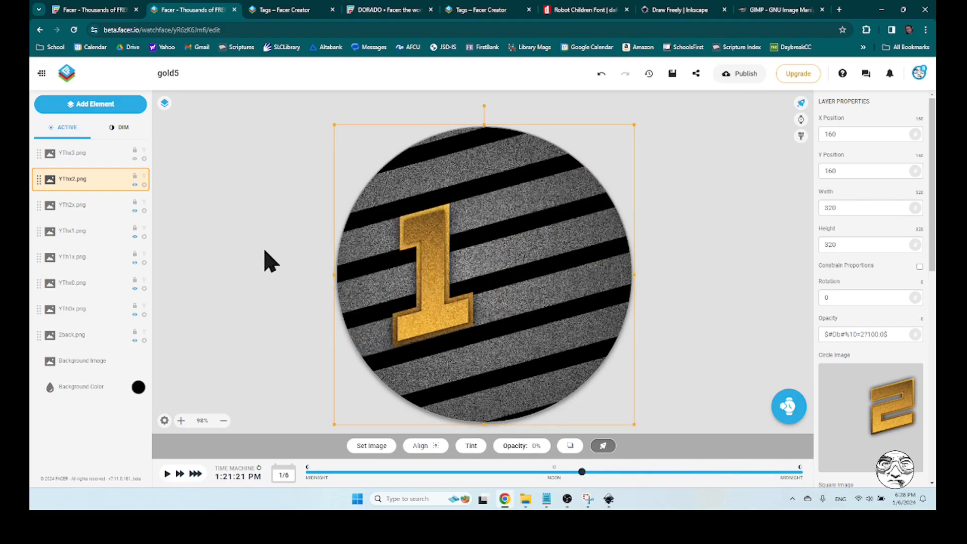
Show the YThx3.png layer, and in Notepad change the modulo condition to $#Db#%10=3?100:0$ and copy it
left_click(135, 160)
key("alt+Tab")
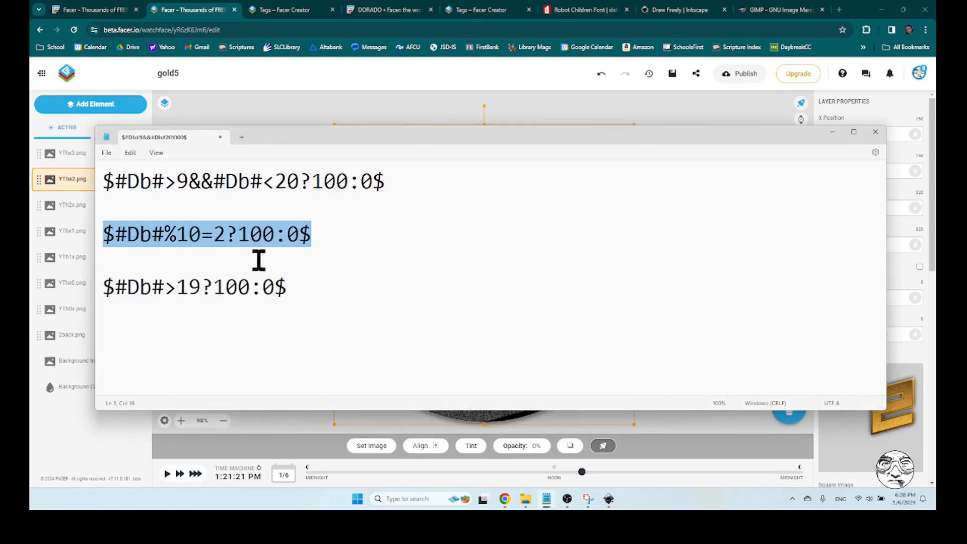
left_click(226, 233)
left_click_drag(226, 233, 212, 235)
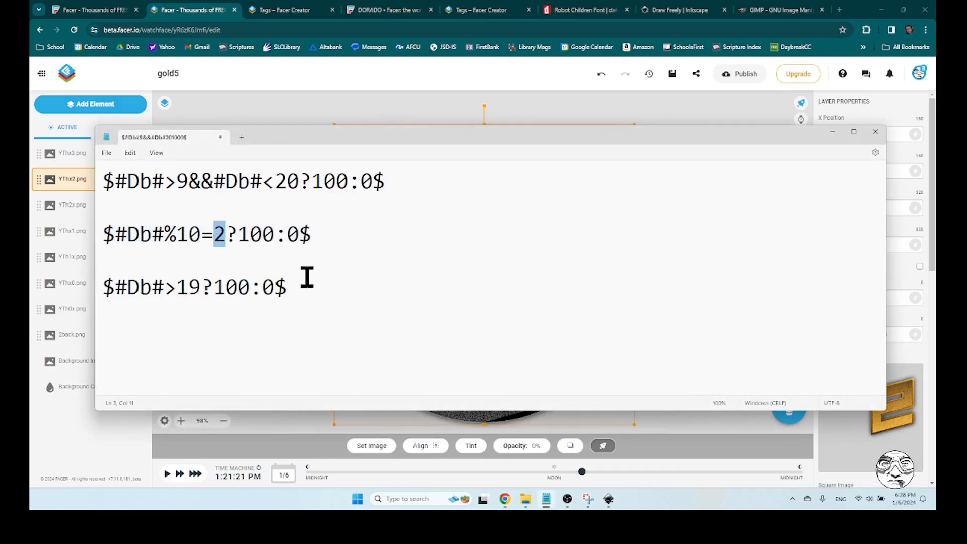
type("3")
left_click_drag(311, 234, 102, 244)
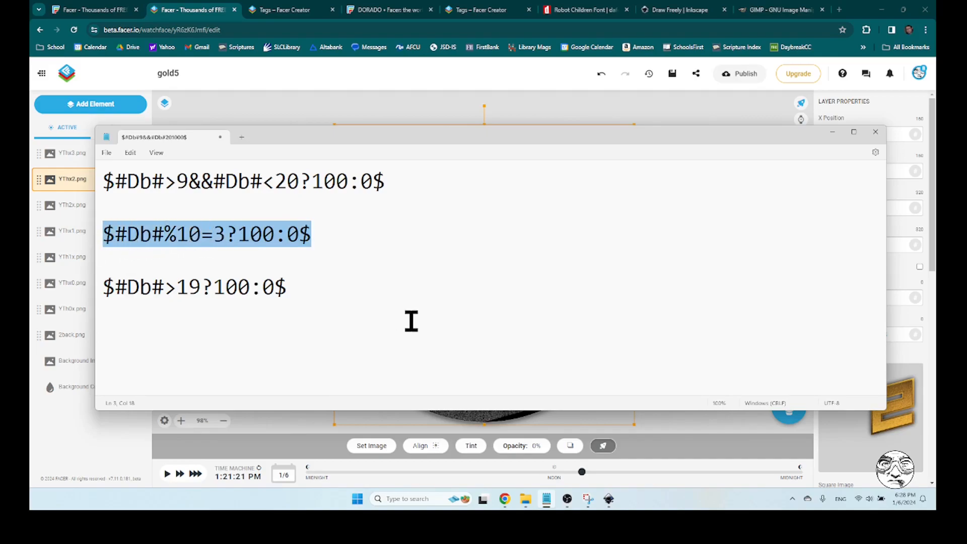
In Facer Creator, set the YThx3.png layer's opacity to $#Db#%10=3?100:0$ and preview the hours, ending at about 2:22 PM
key("alt+Tab")
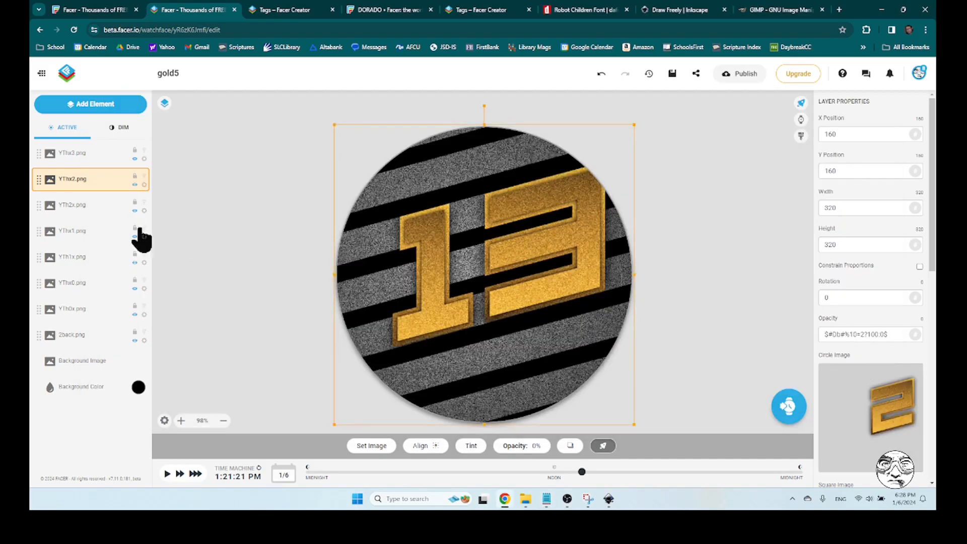
left_click(103, 158)
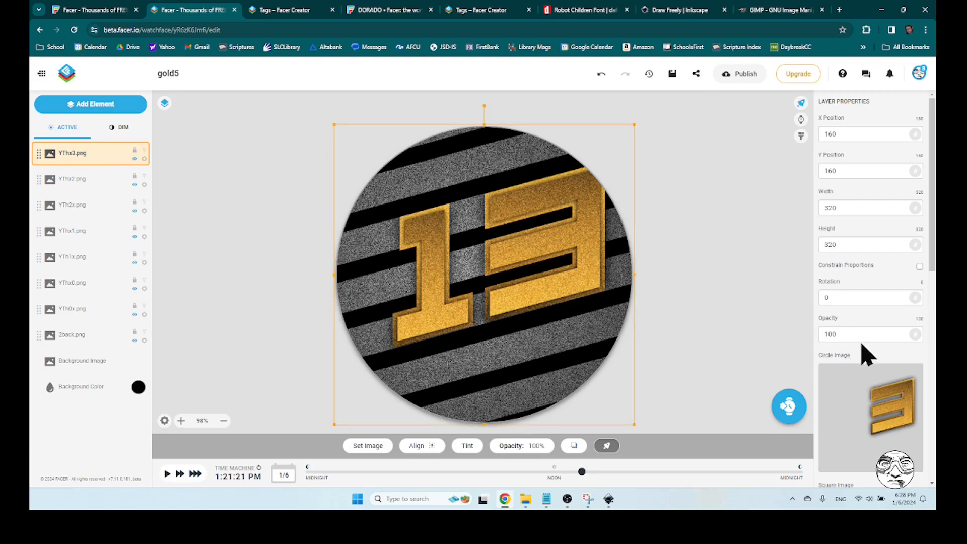
left_click_drag(872, 335, 754, 347)
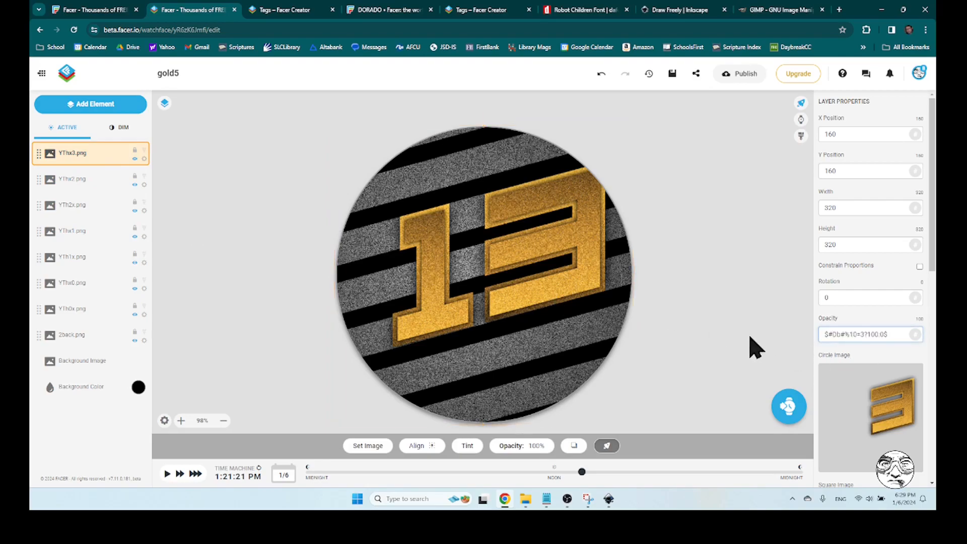
left_click(750, 338)
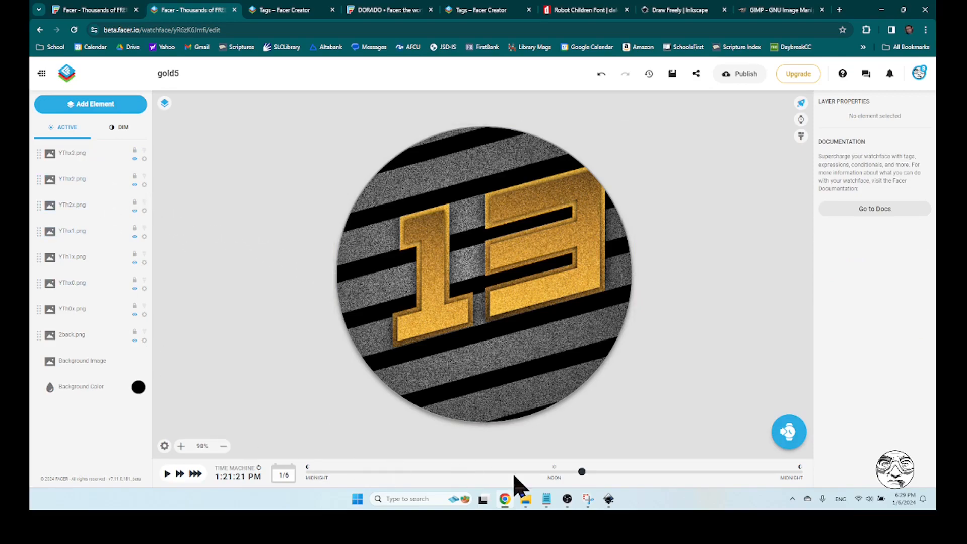
left_click_drag(582, 472, 603, 473)
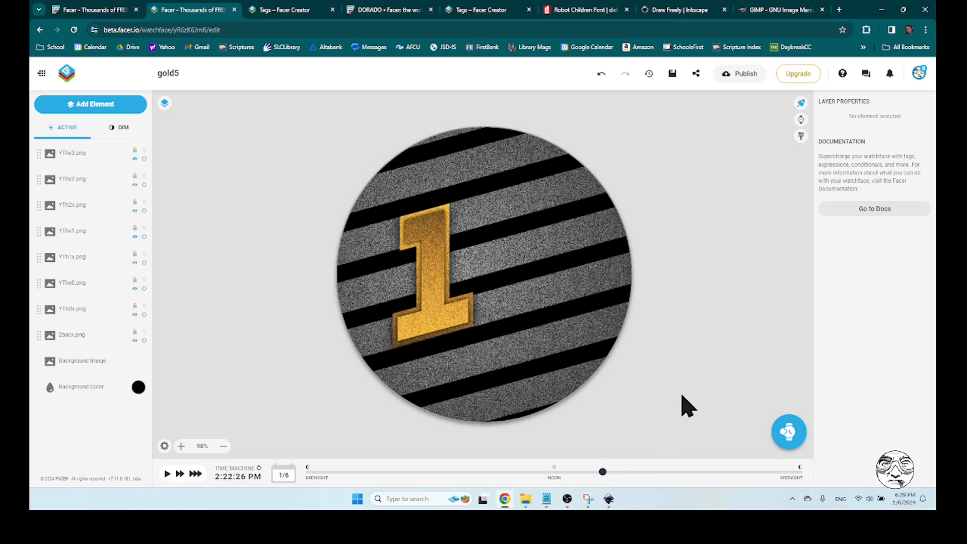
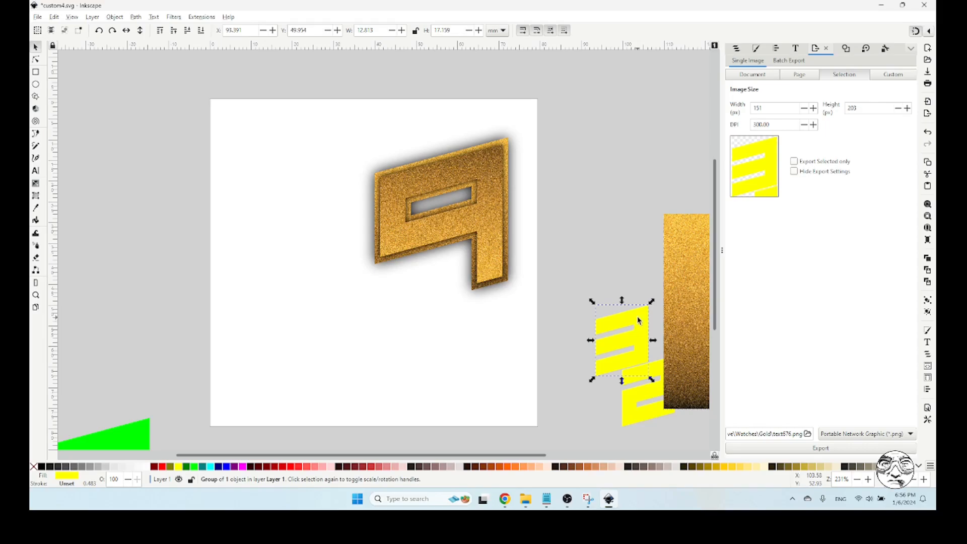
Deselect the yellow 3 and show the hidden GUIDE object in the drawing
left_click(626, 240)
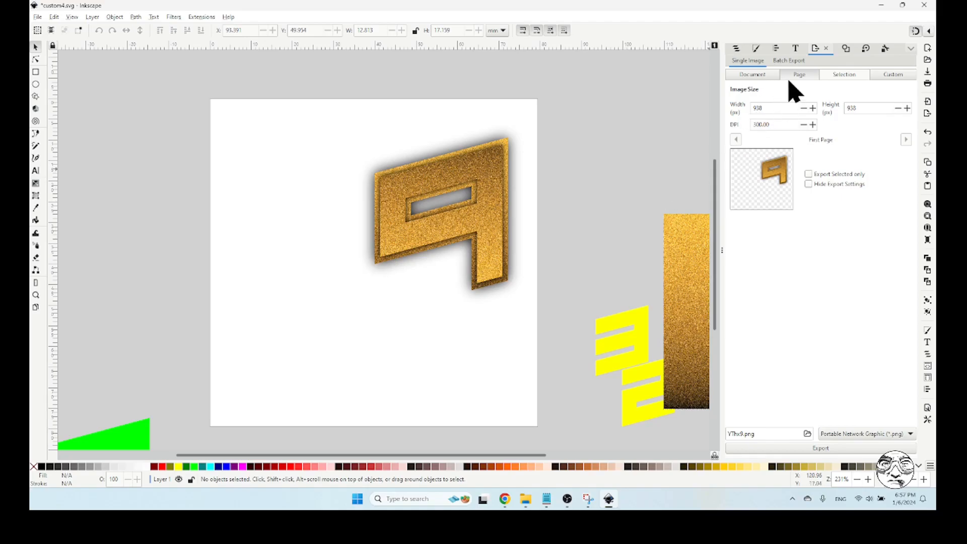
left_click(735, 50)
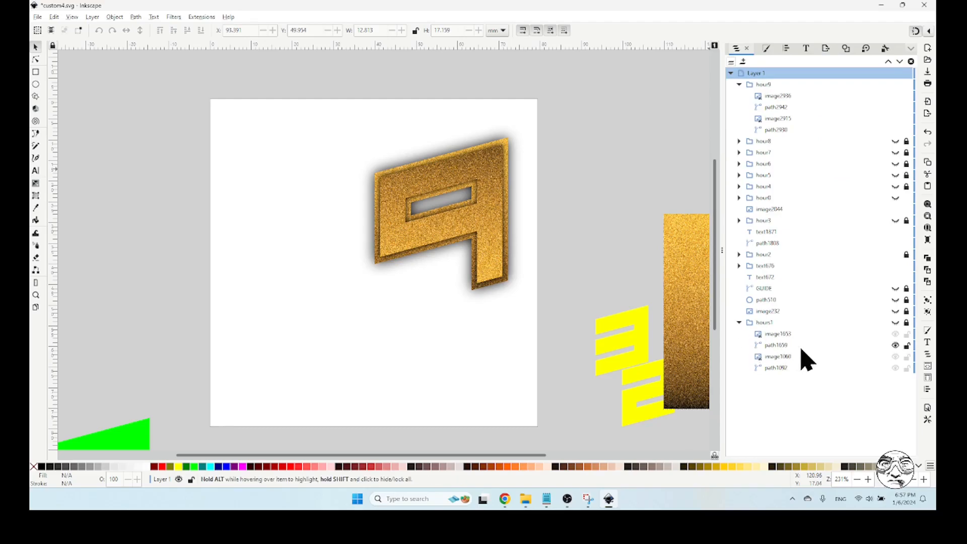
left_click(896, 288)
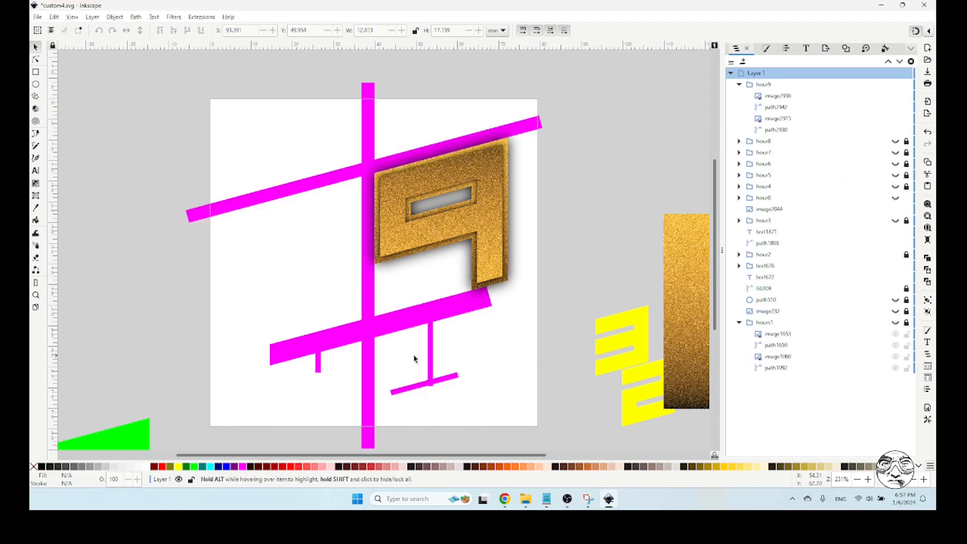
Try the yellow 3 against the lower magenta guide lines under the gold 9, and move it back off the page
left_click_drag(596, 362, 435, 337)
left_click(607, 317)
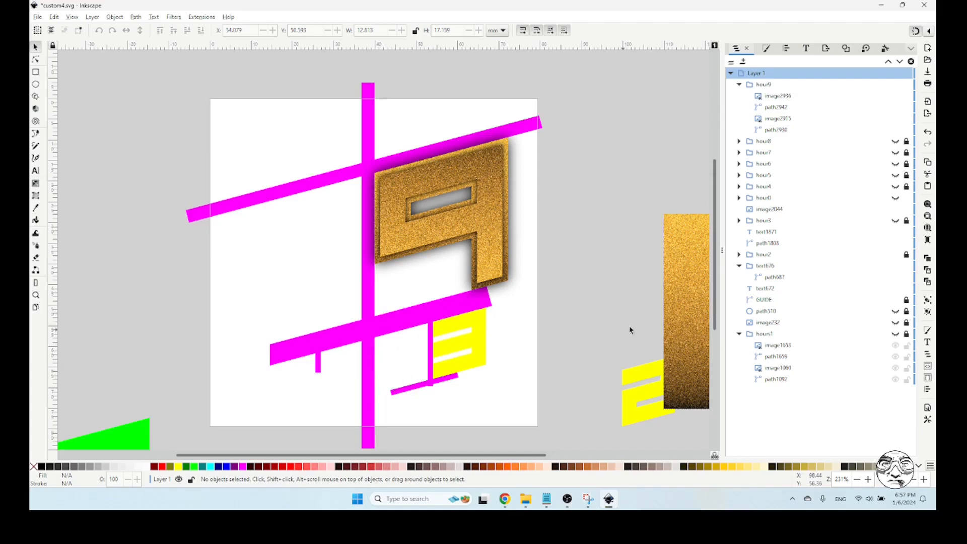
left_click(459, 327)
left_click_drag(460, 326, 604, 288)
left_click(603, 222)
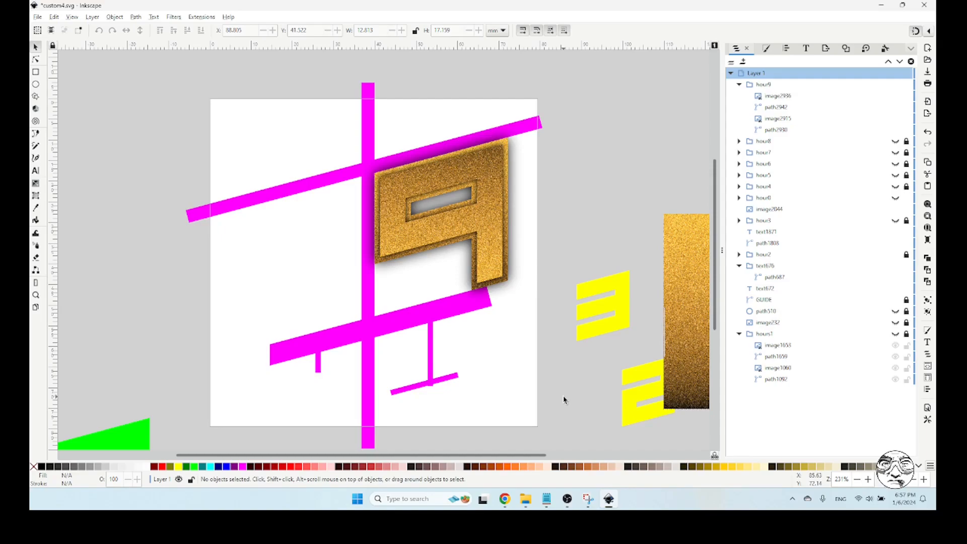
Switch to Facer Creator, add a Digital Time element, and preview the watch face at about 5:48 AM
left_click(510, 501)
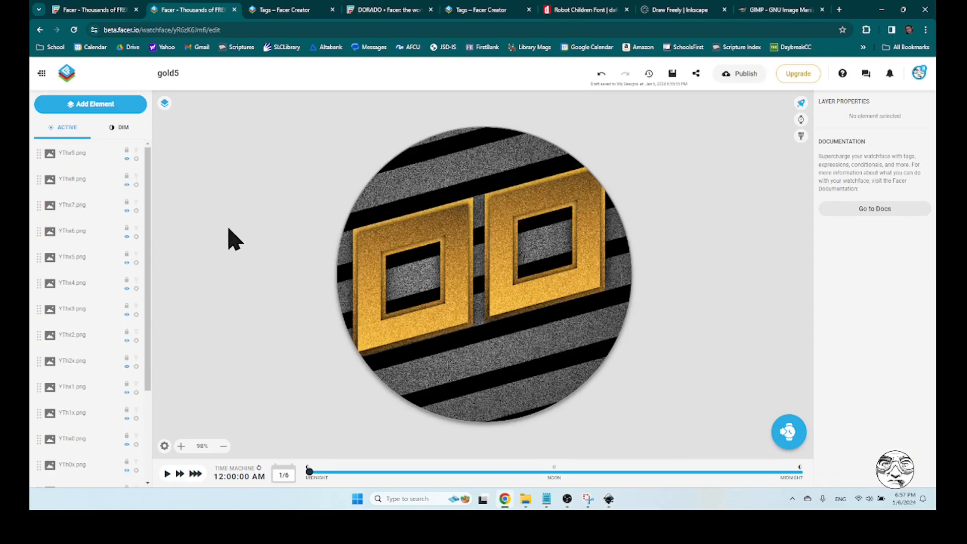
scroll(101, 251, "down", 3)
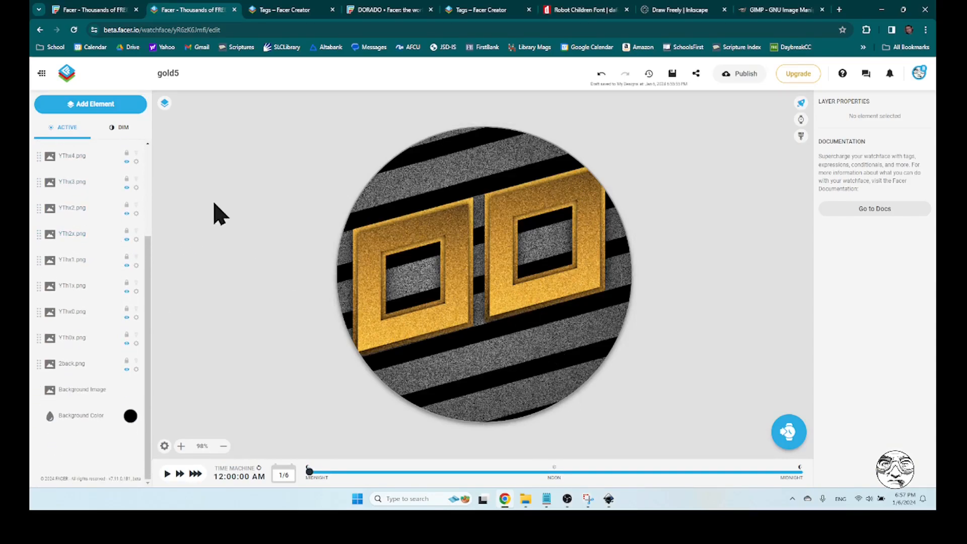
left_click(78, 104)
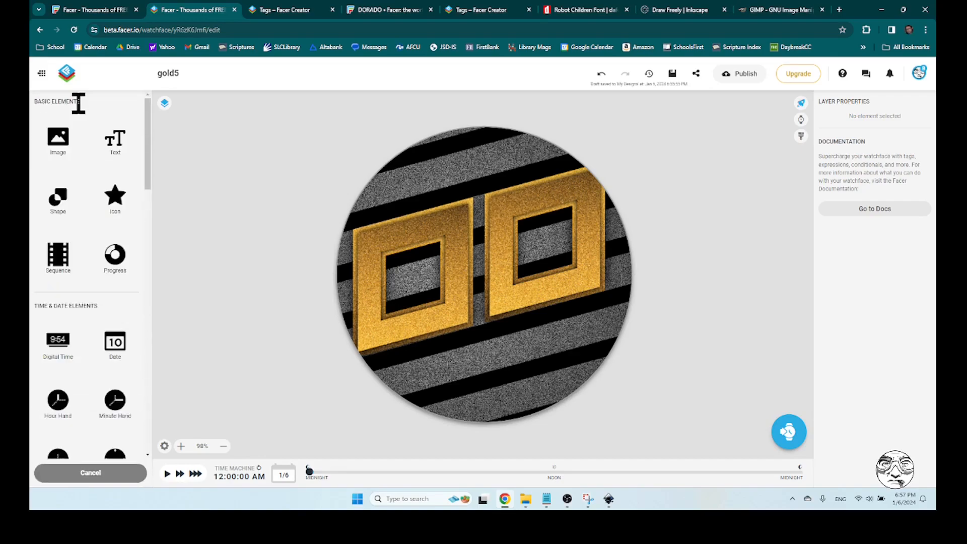
scroll(101, 201, "down", 2)
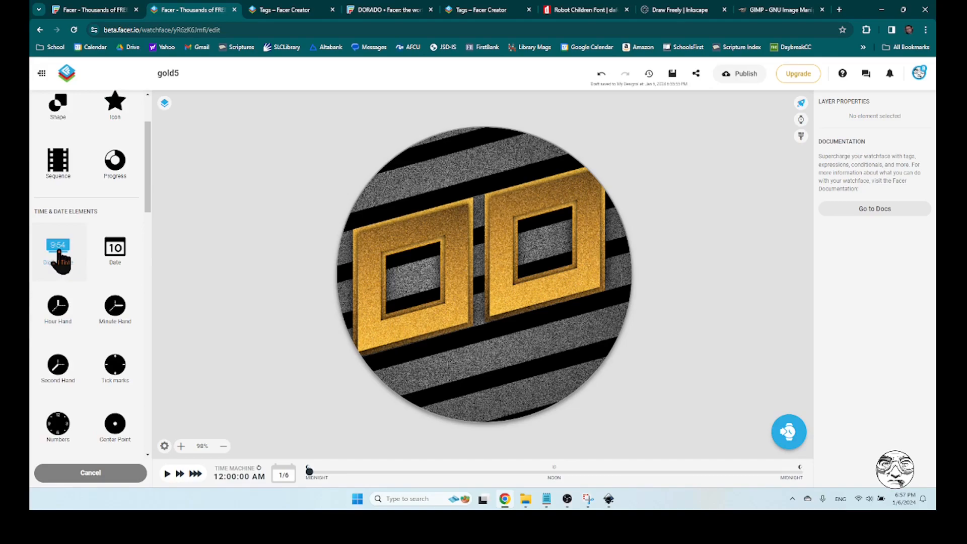
left_click(58, 252)
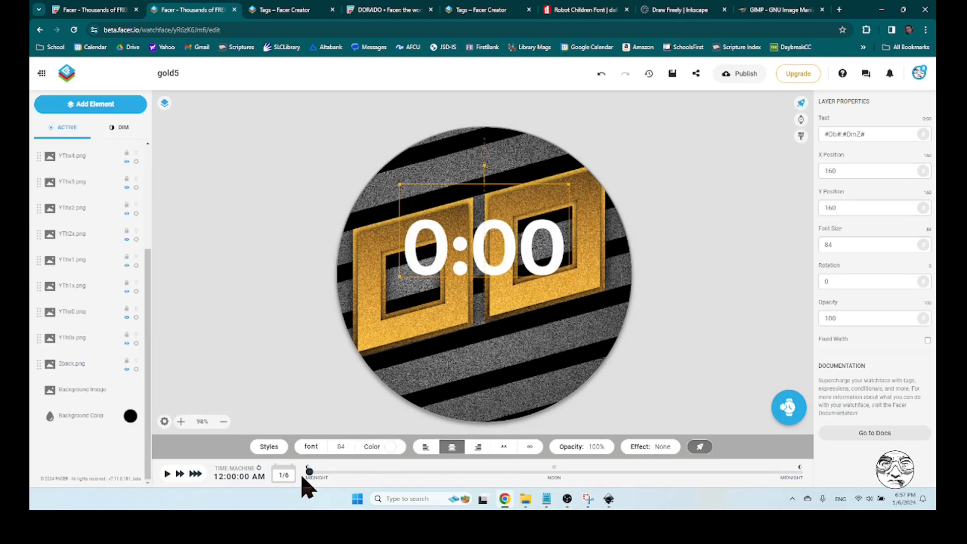
left_click_drag(309, 472, 428, 472)
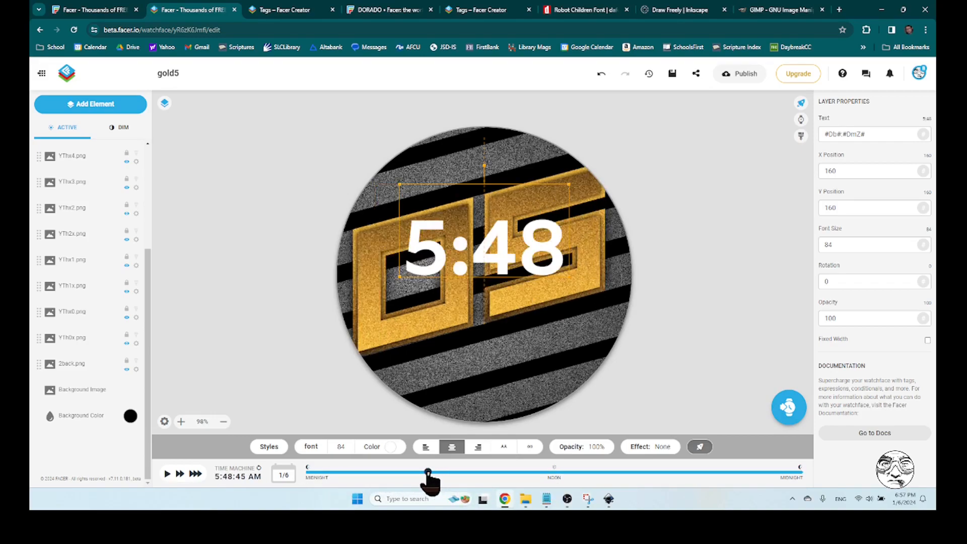
Reduce the digital time's text to the minutes tag #DmZ# and place it below the gold hour digits at about X 205, Y 276
left_click_drag(456, 245, 471, 338)
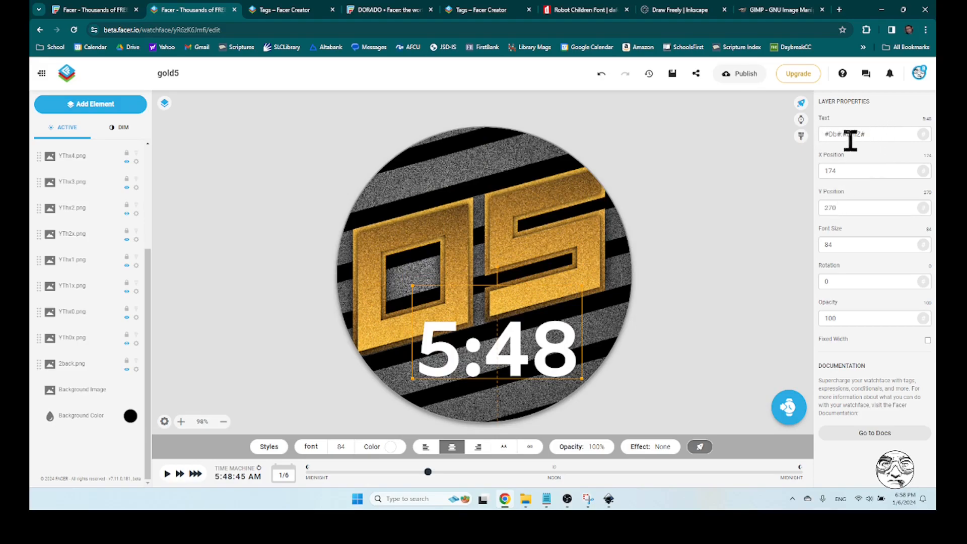
left_click_drag(827, 135, 841, 134)
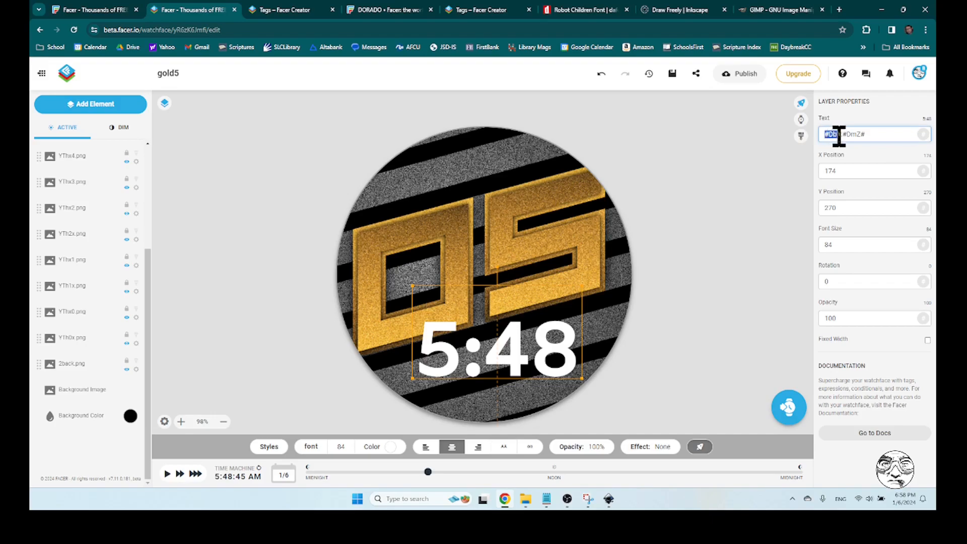
left_click(845, 134)
key("BackSpace")
key("BackSpace")
key("BackSpace")
key("BackSpace")
key("BackSpace")
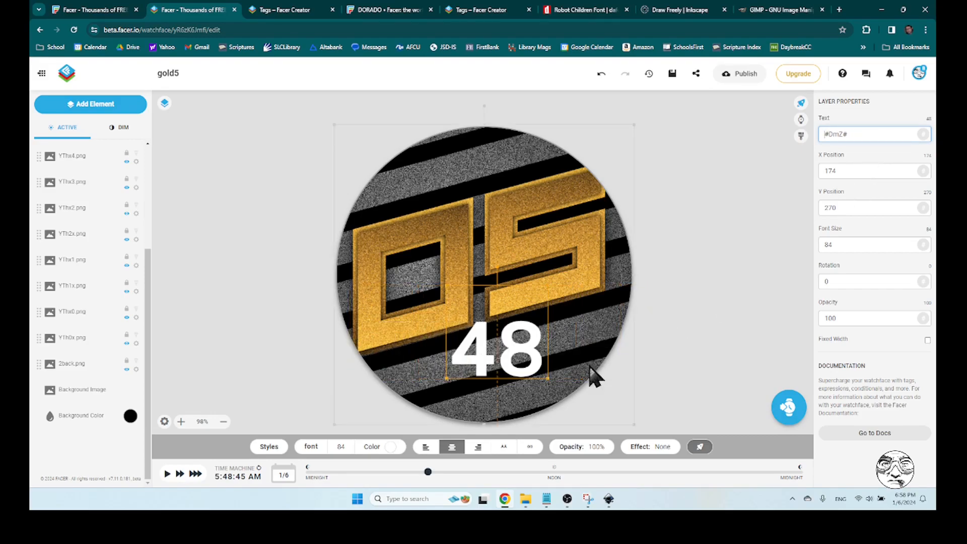
left_click_drag(540, 347, 563, 338)
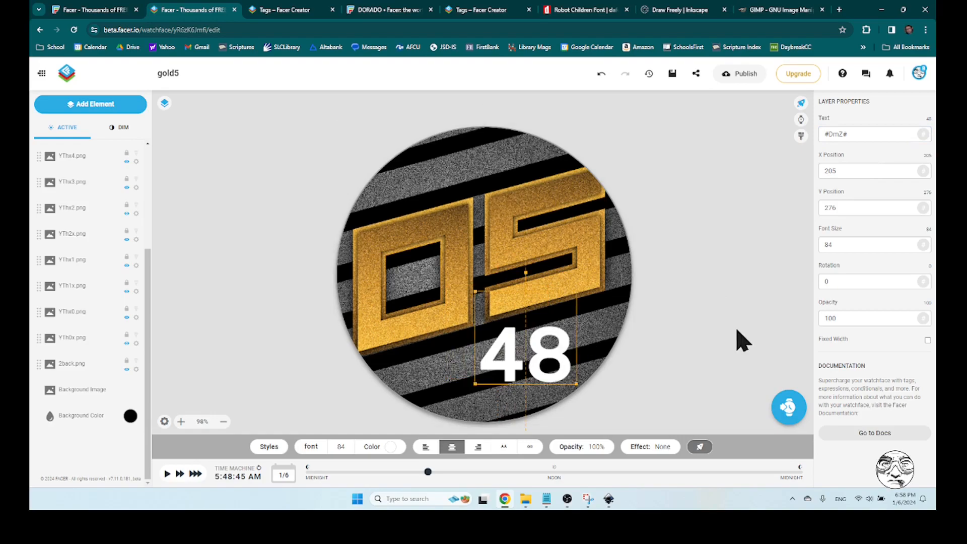
left_click(740, 341)
left_click(569, 345)
Change the minutes text's font to the custom Robot Children font
left_click(313, 450)
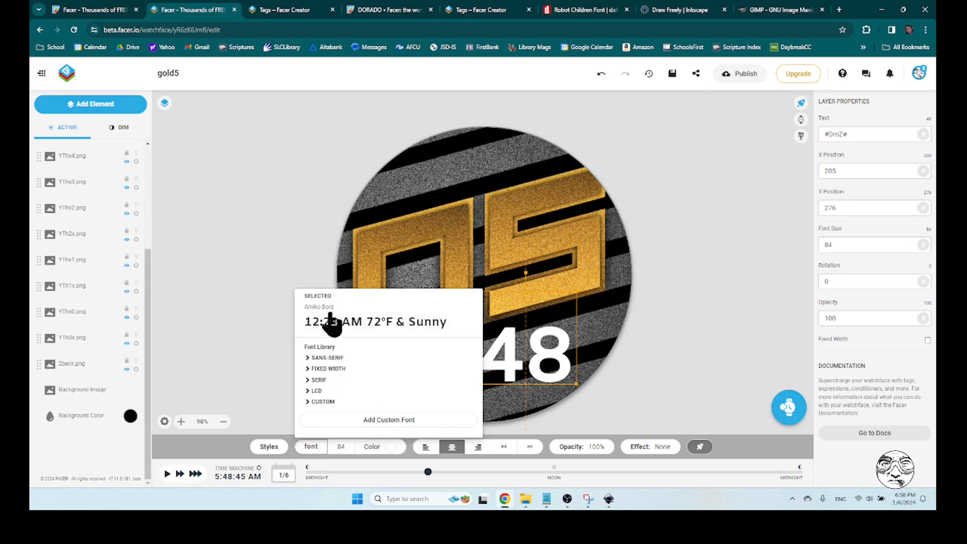
left_click(327, 402)
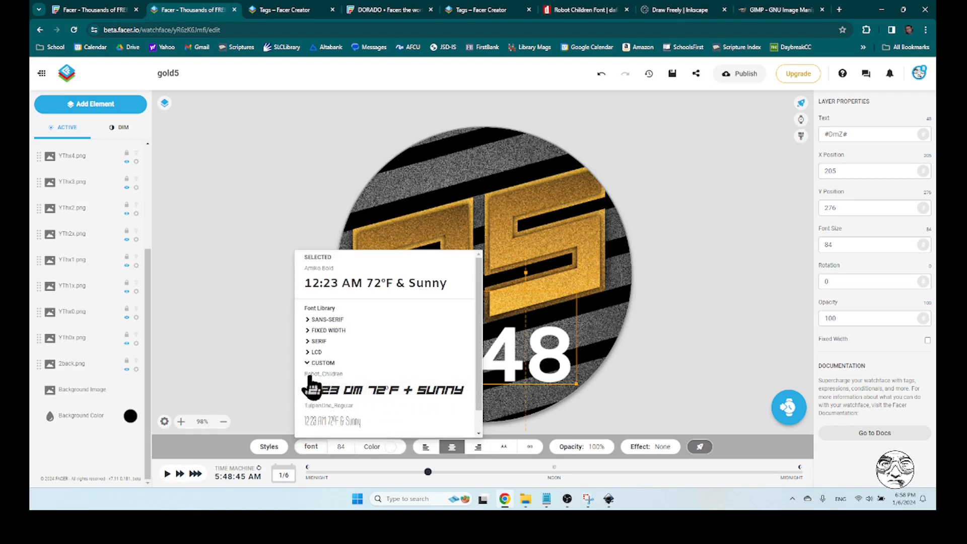
left_click(340, 395)
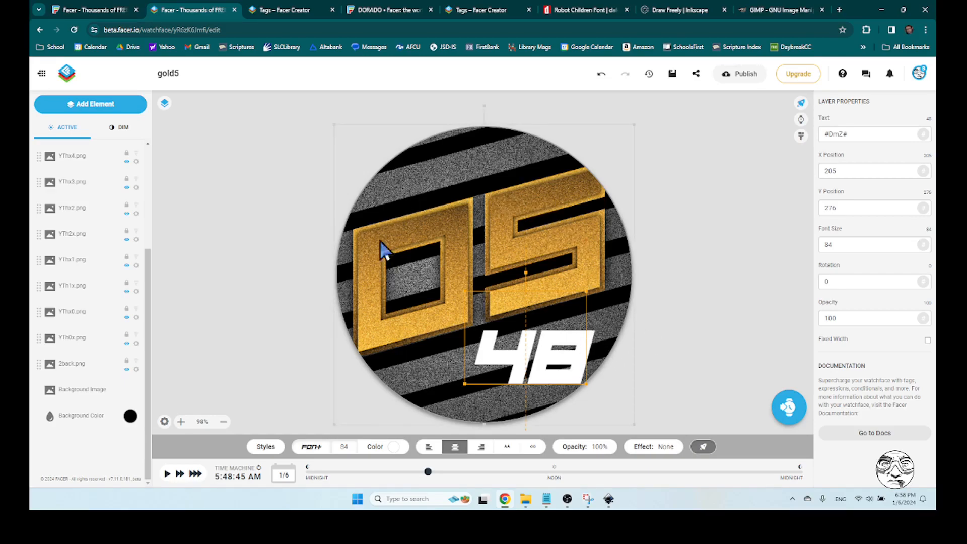
left_click(743, 313)
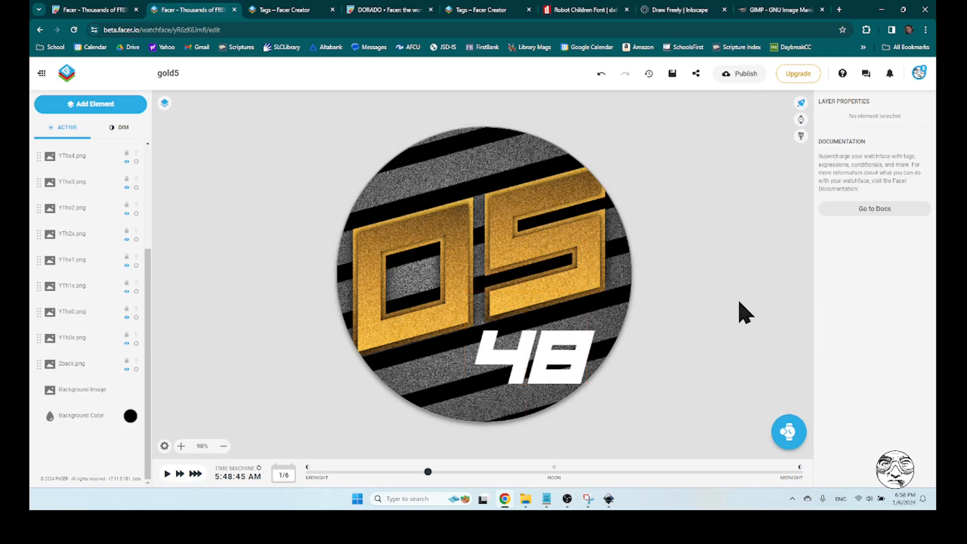
Try a rotation of 15 on the minutes text, and set its rotation to 345
left_click(567, 348)
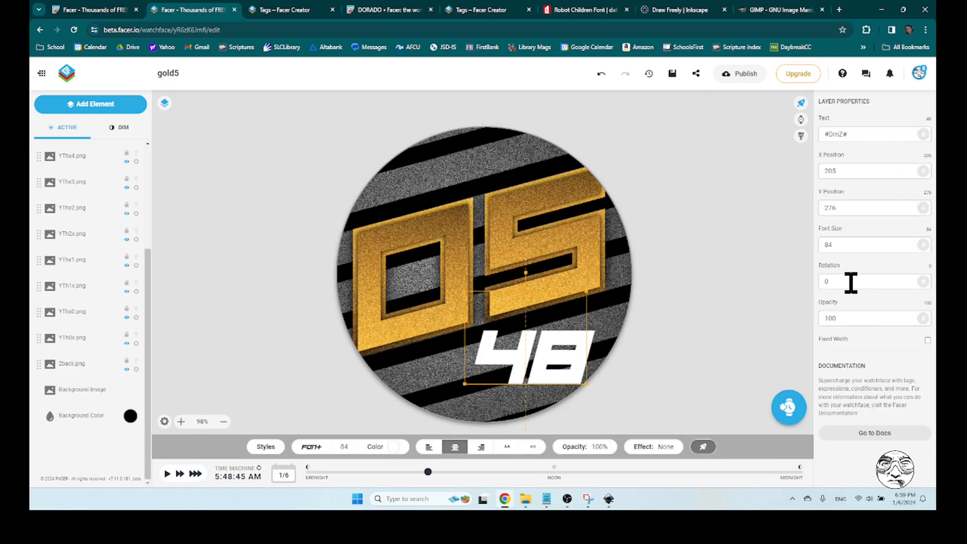
double_click(824, 281)
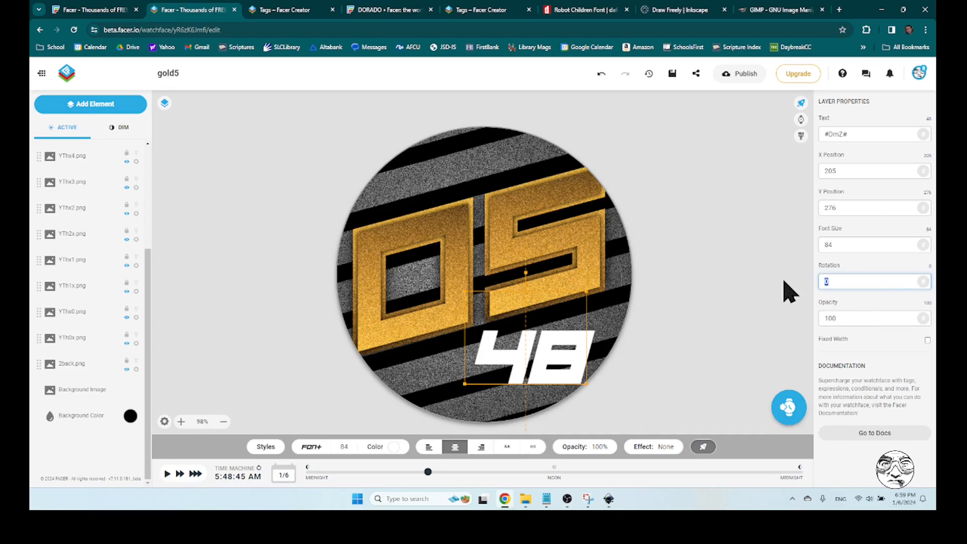
type("15")
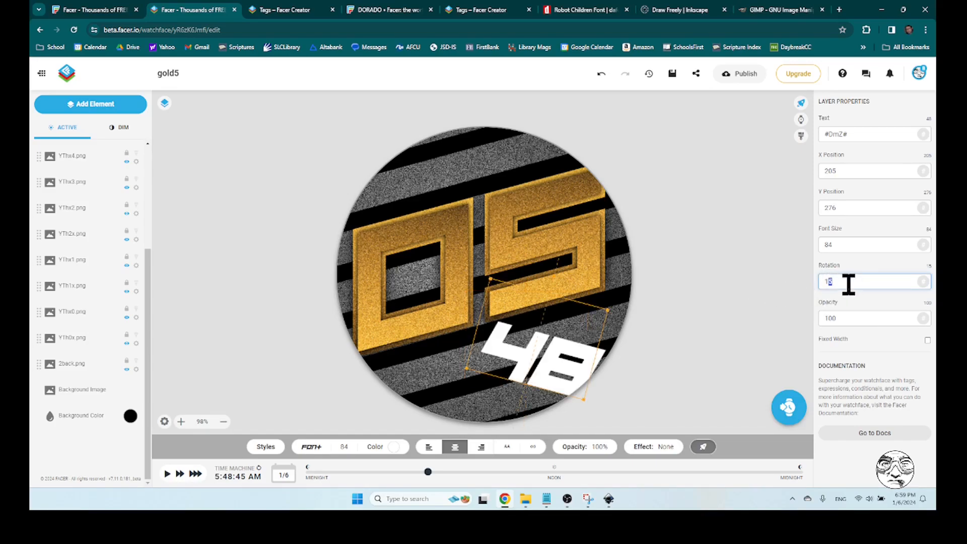
double_click(827, 282)
type("345")
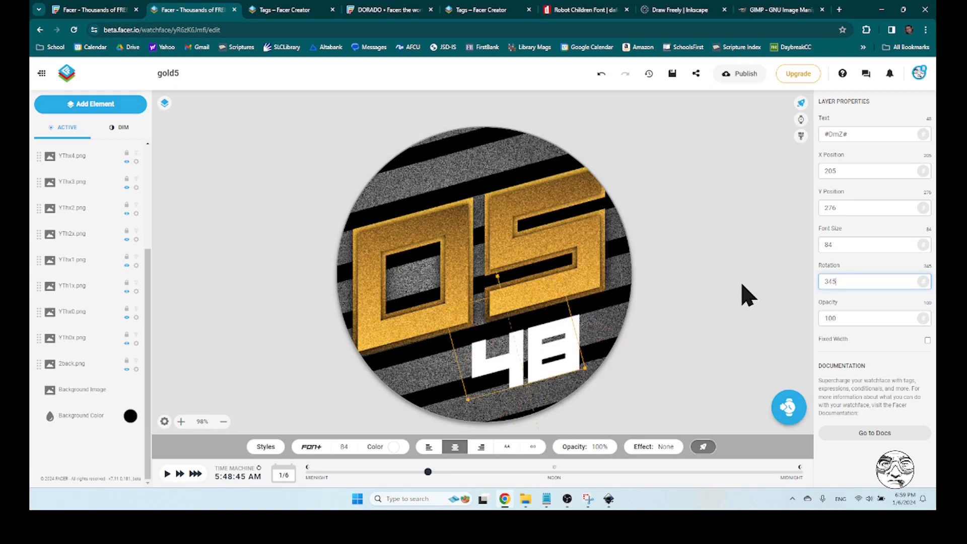
Set the minutes text's font size to 80 and move it under the gold hour digits to about X 211, Y 265
left_click_drag(550, 334, 563, 333)
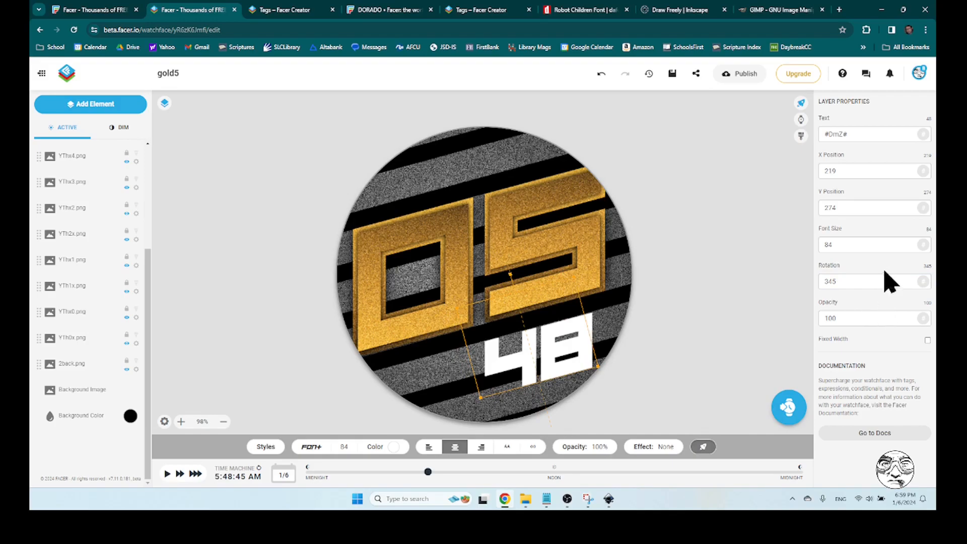
double_click(851, 245)
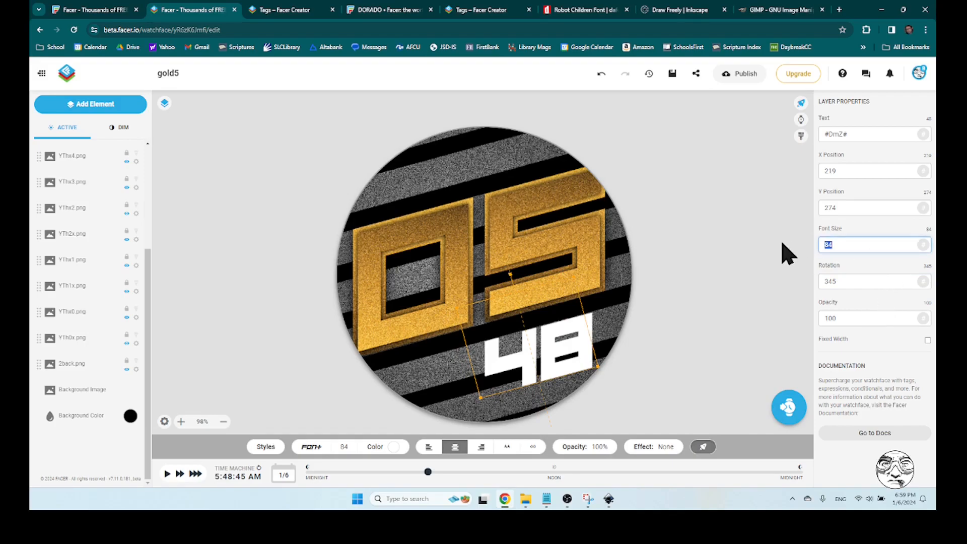
key("Down")
key("Down")
key("Down")
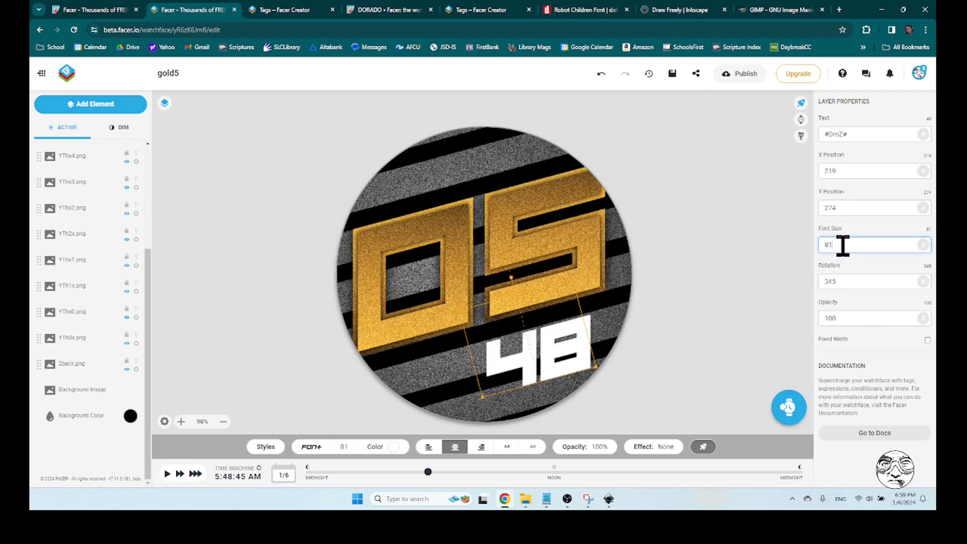
type("80")
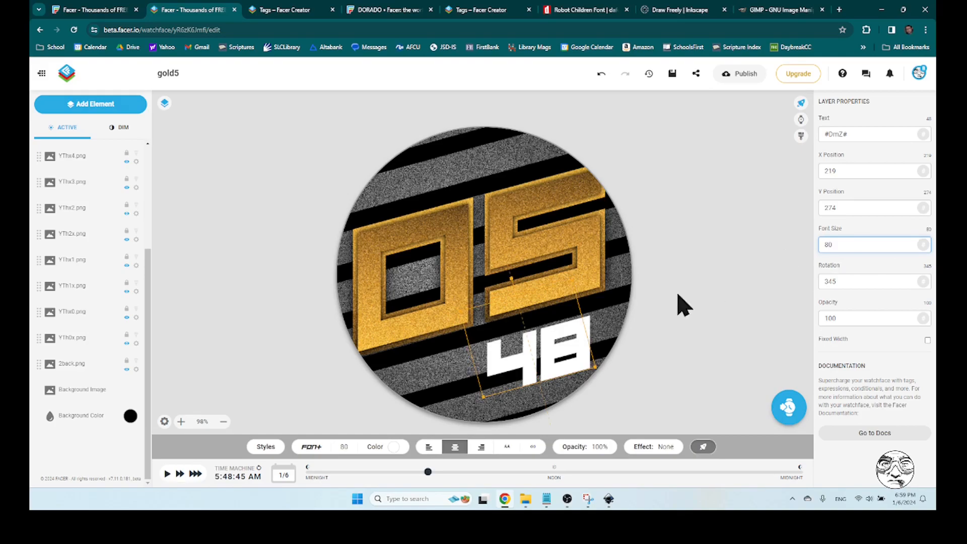
mouse_move(546, 348)
left_mouse_down()
mouse_move(540, 339)
mouse_move(533, 353)
mouse_move(529, 329)
mouse_move(548, 341)
mouse_move(536, 335)
left_mouse_up()
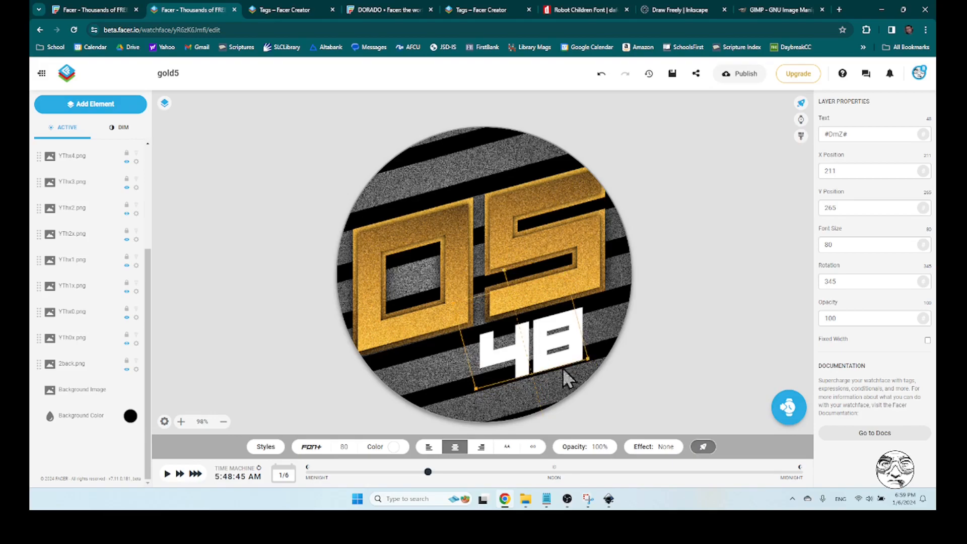
Try the minutes text at font size 70, positioned at about X 213, Y 260
left_click(684, 366)
left_click(579, 316)
double_click(857, 245)
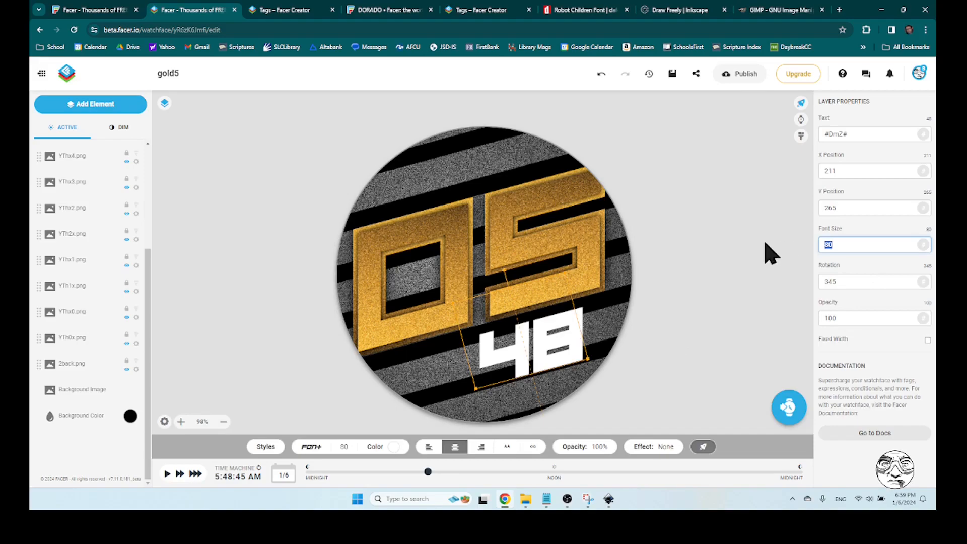
type("70")
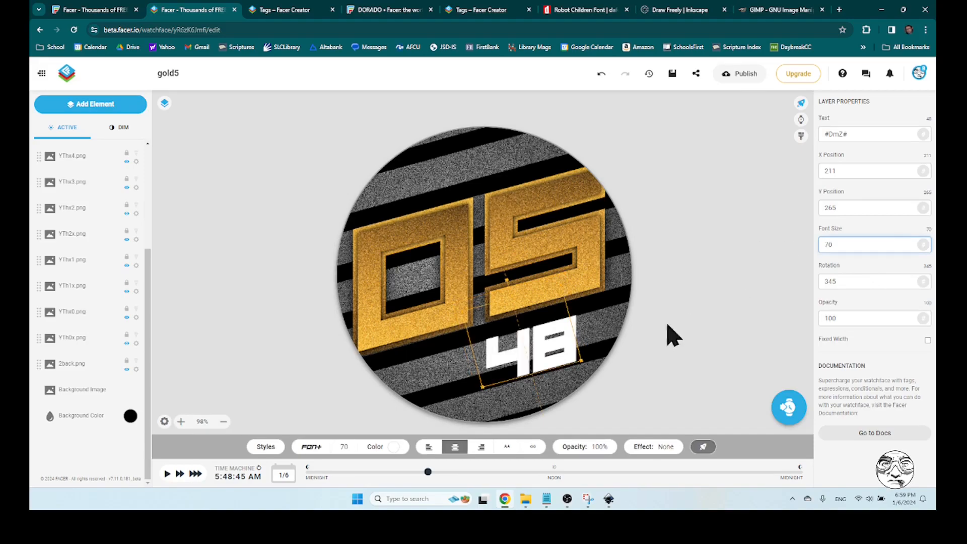
left_click(557, 326)
left_click_drag(557, 327, 560, 319)
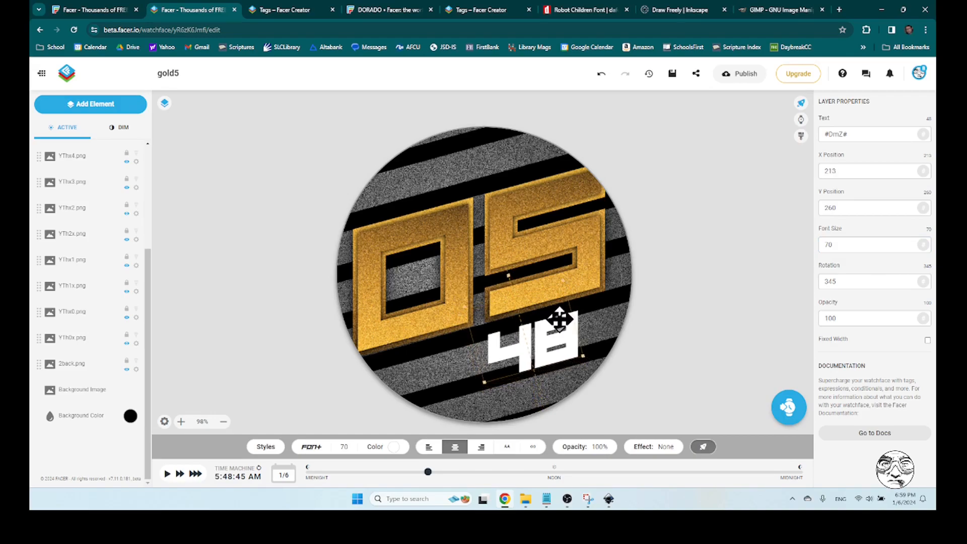
Set the minutes text's font size to 80 again and position it at about X 210, Y 266
double_click(849, 244)
type("80")
left_click_drag(577, 332, 574, 331)
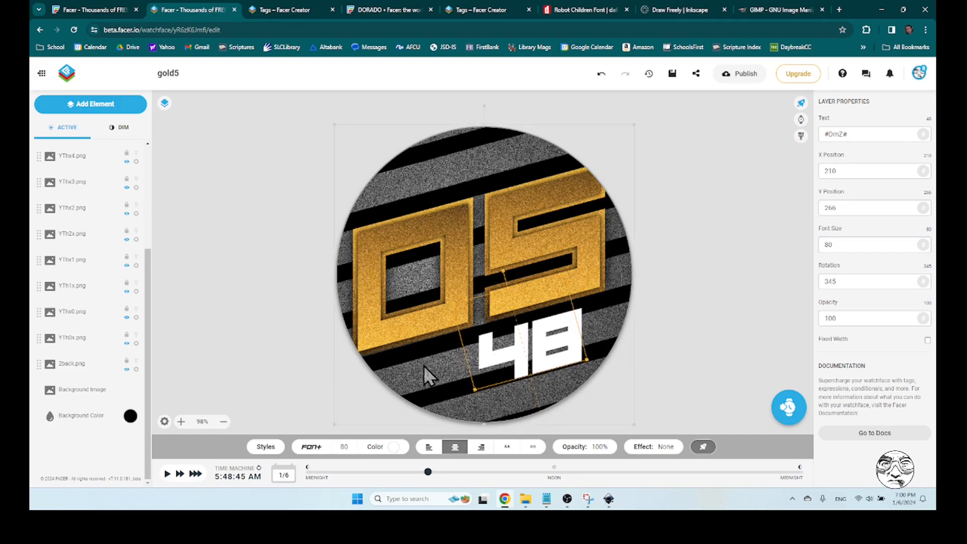
left_click(731, 303)
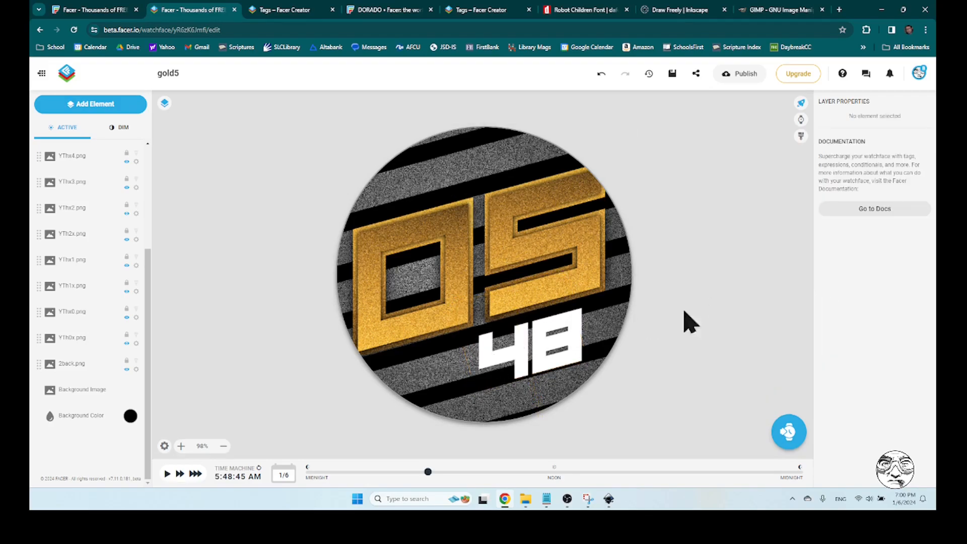
left_click(575, 319)
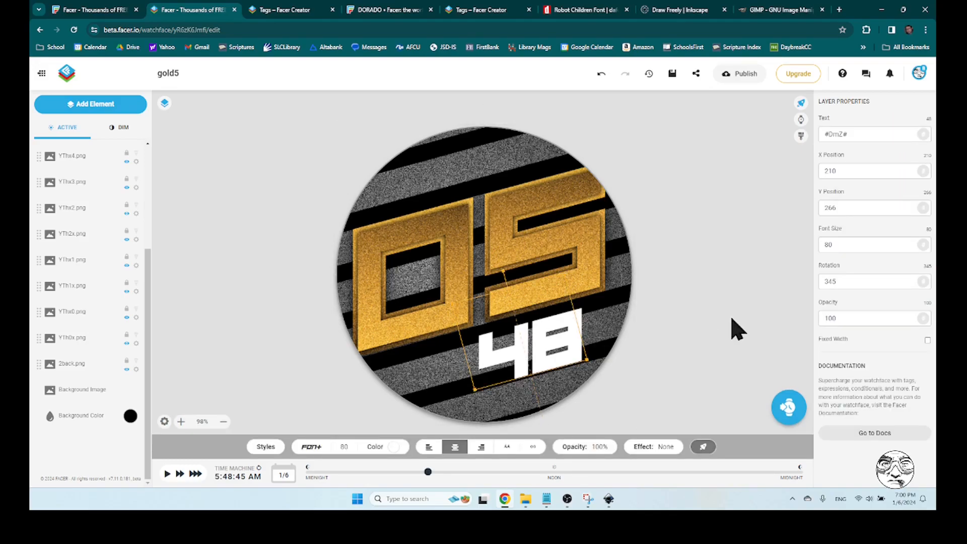
Recolour the minutes text below the gold hour digits to a yellow-gold, #e1ce4e
left_click(394, 447)
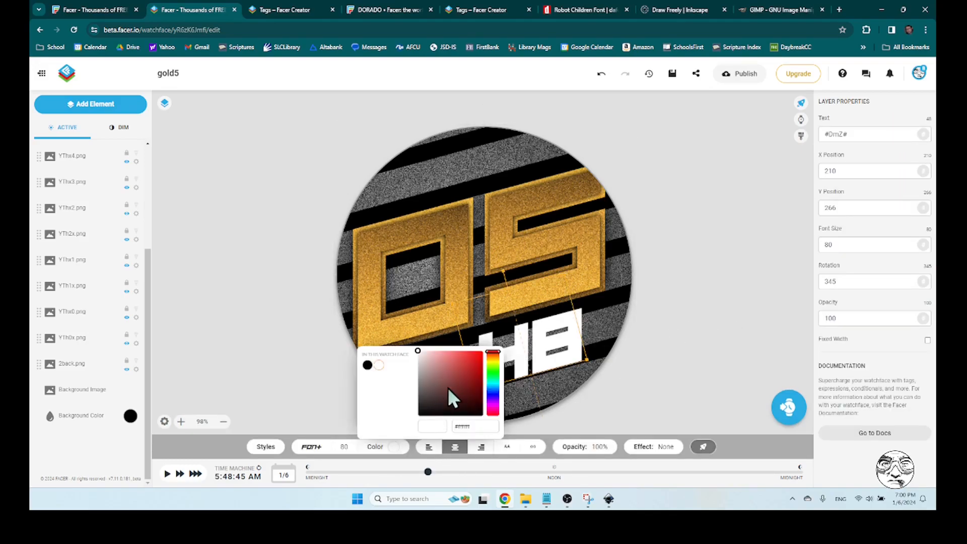
left_click_drag(495, 361, 457, 359)
left_click(471, 364)
left_click(471, 363)
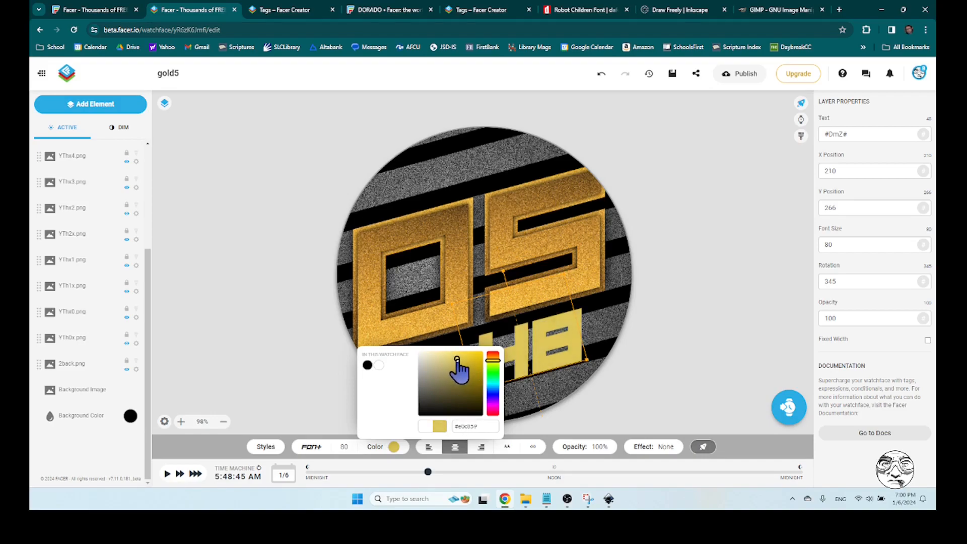
left_click(492, 365)
left_click(492, 362)
left_click(582, 414)
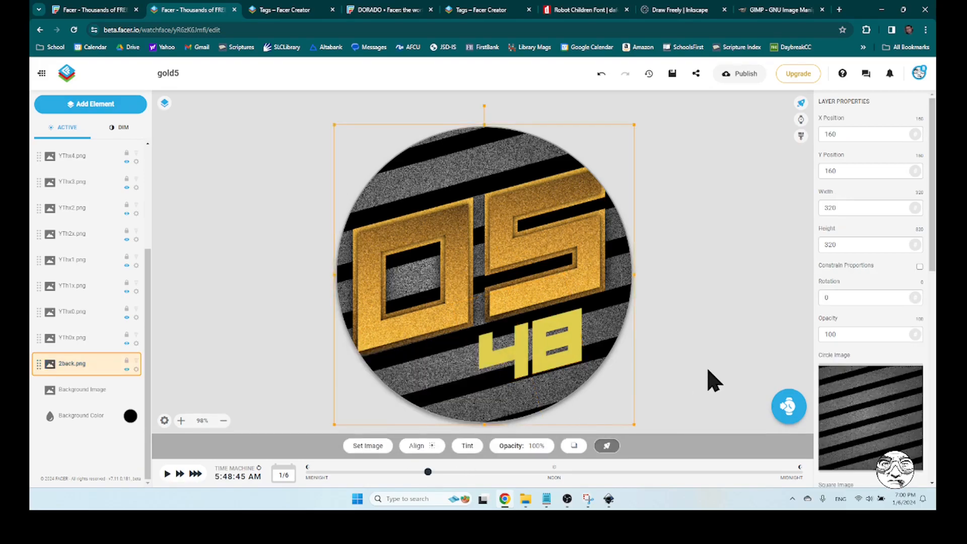
left_click(709, 373)
Shift the minutes text's hue slightly toward orange for a warmer gold, #e1bb4e
left_click(578, 325)
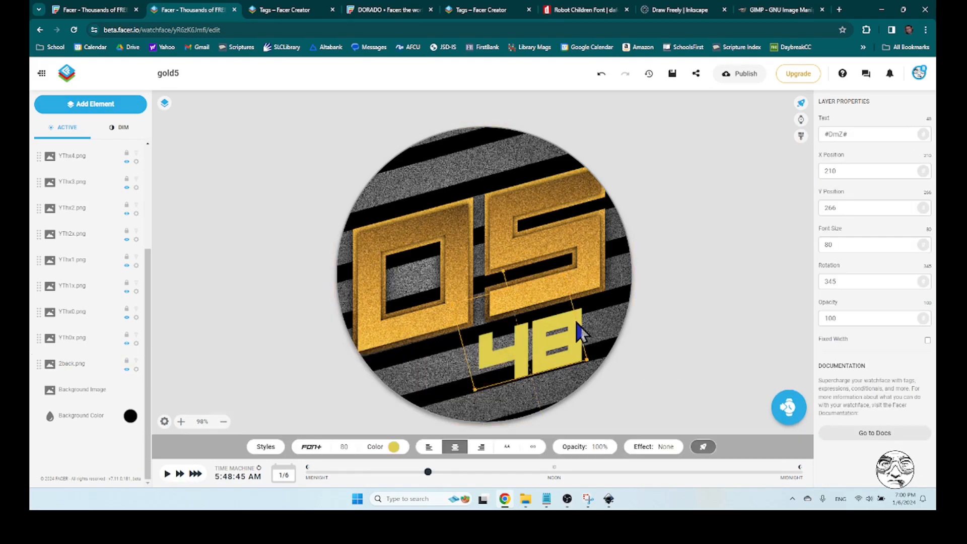
left_click(394, 447)
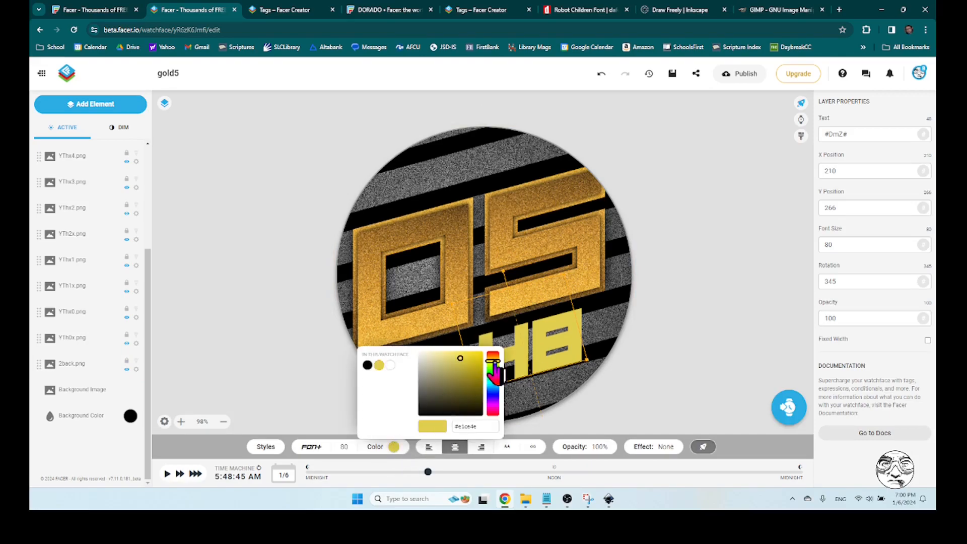
left_click_drag(496, 360, 497, 361)
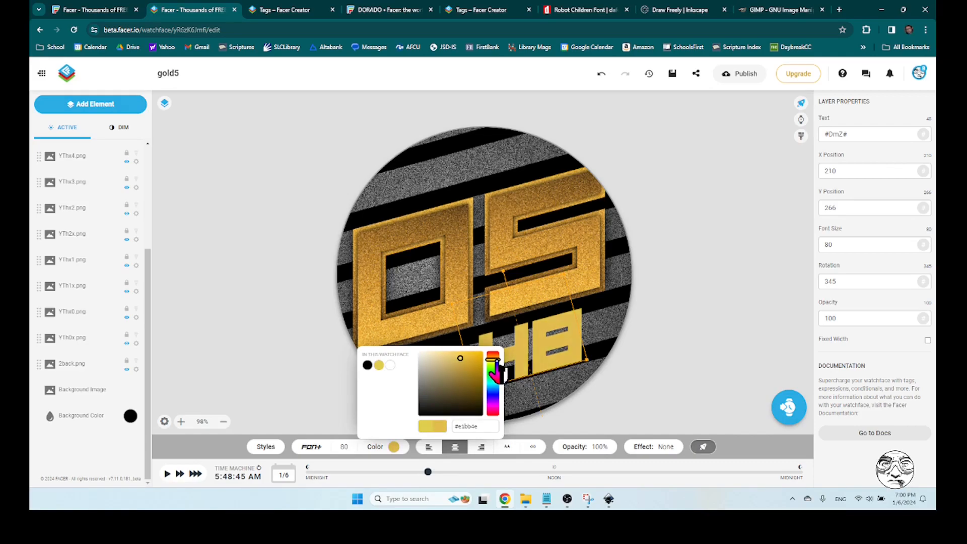
left_click(708, 343)
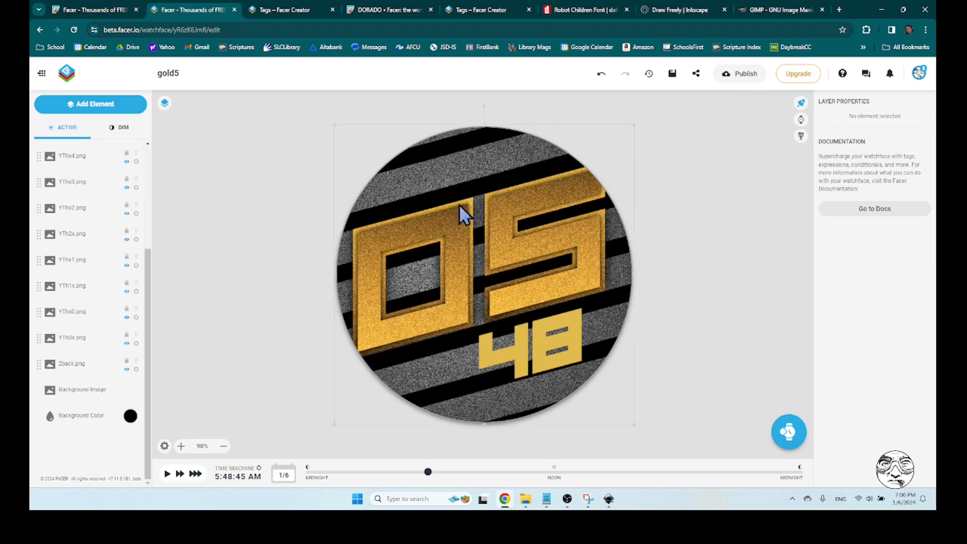
Rename the Digital Time layer as Minutes
left_click(582, 337)
scroll(96, 257, "up", 5)
scroll(93, 255, "up", 1)
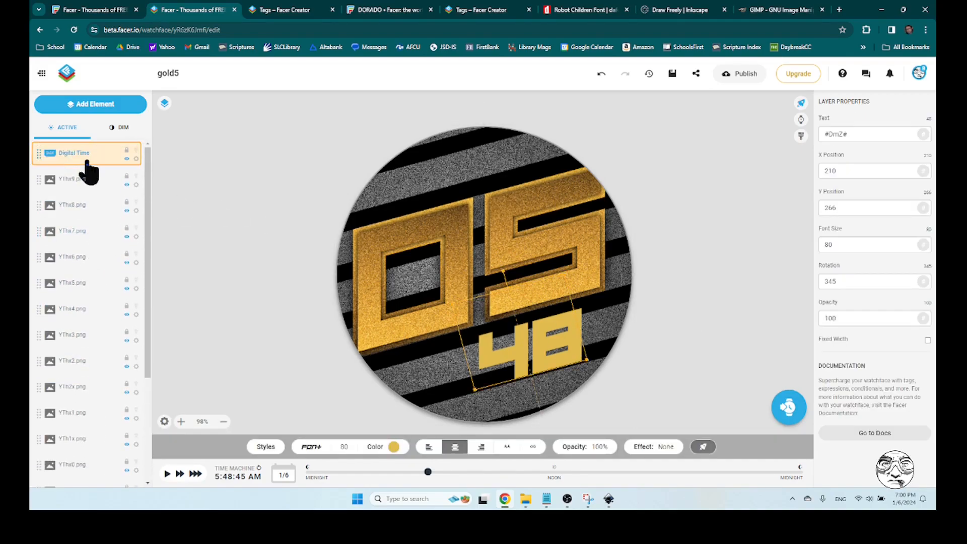
right_click(131, 160)
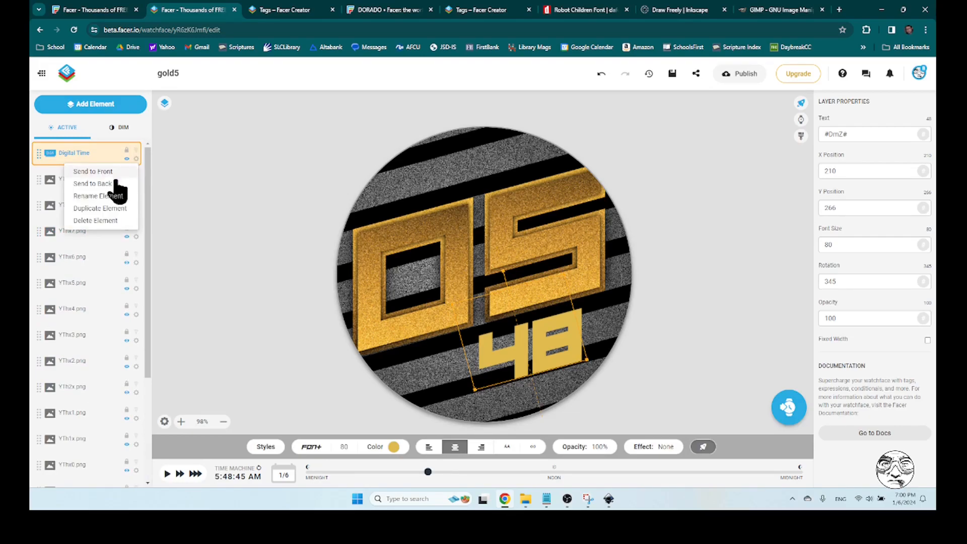
left_click(84, 196)
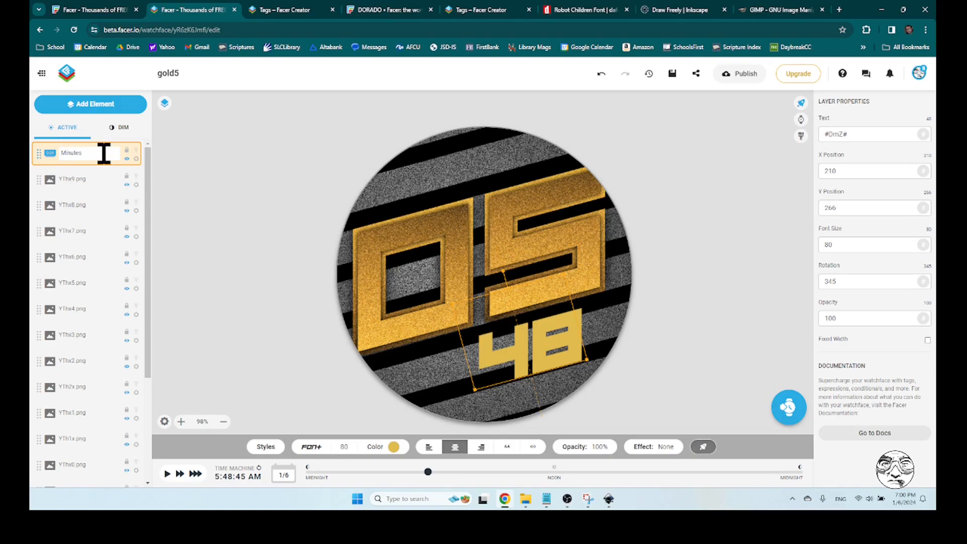
type("Minutes")
left_click(205, 200)
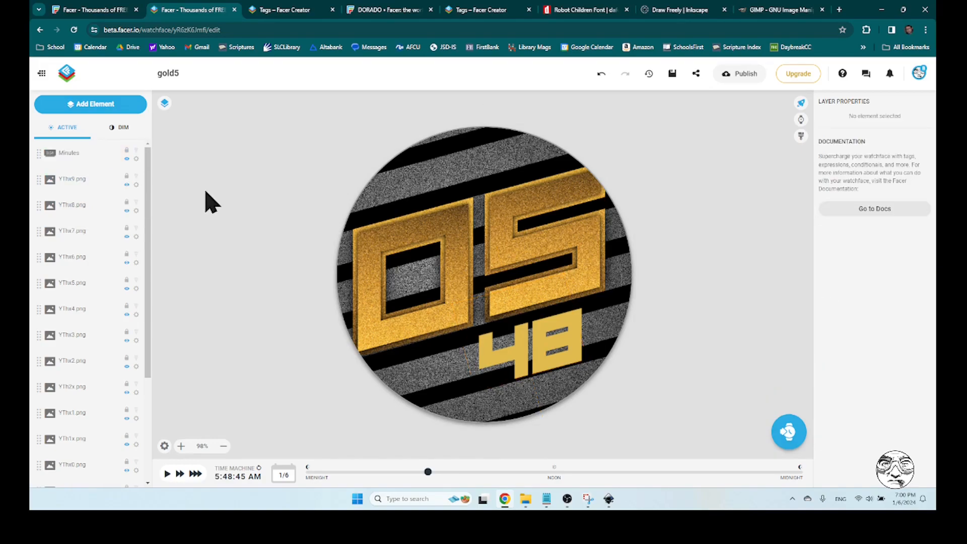
Duplicate the Minutes layer and recolour the lower copy black, #000000
left_click(74, 160)
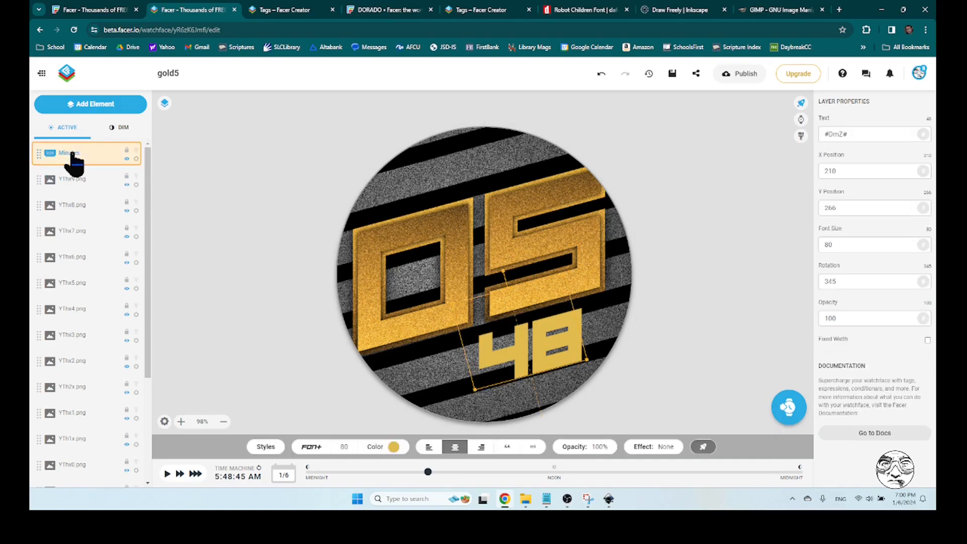
left_click(136, 159)
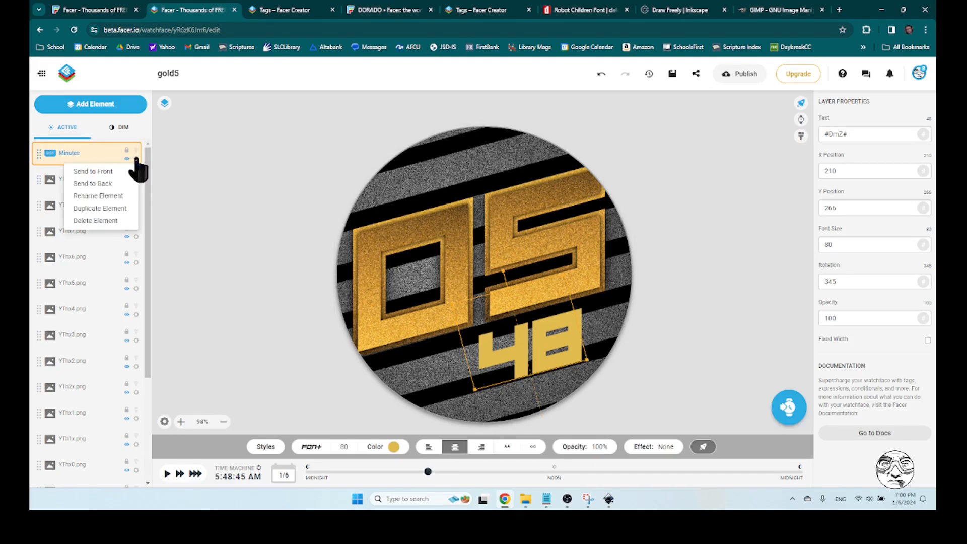
left_click(111, 210)
left_click(75, 181)
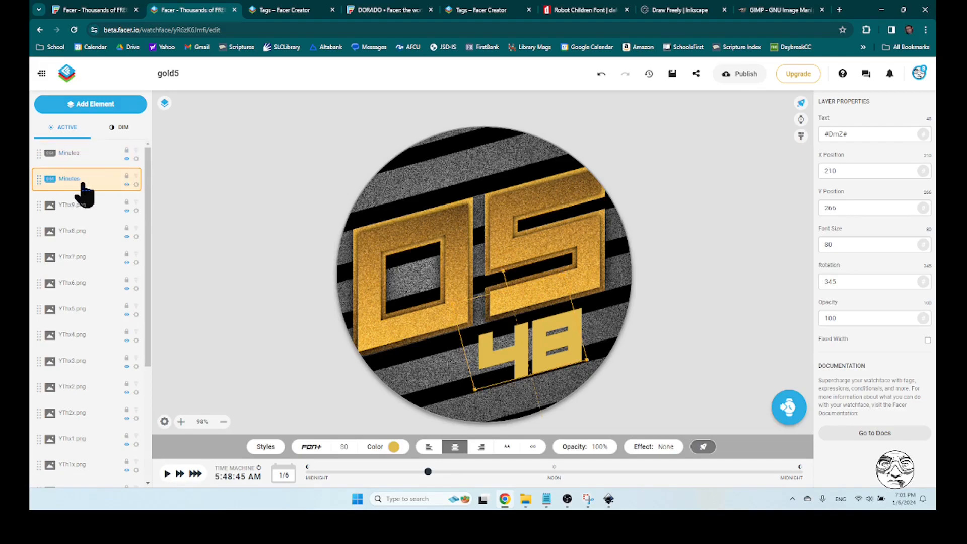
left_click(394, 447)
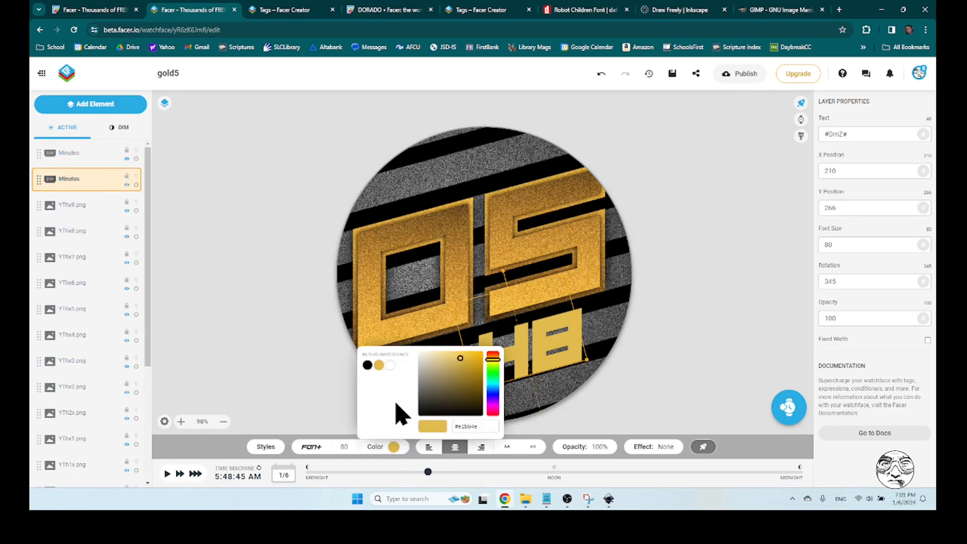
left_click(367, 364)
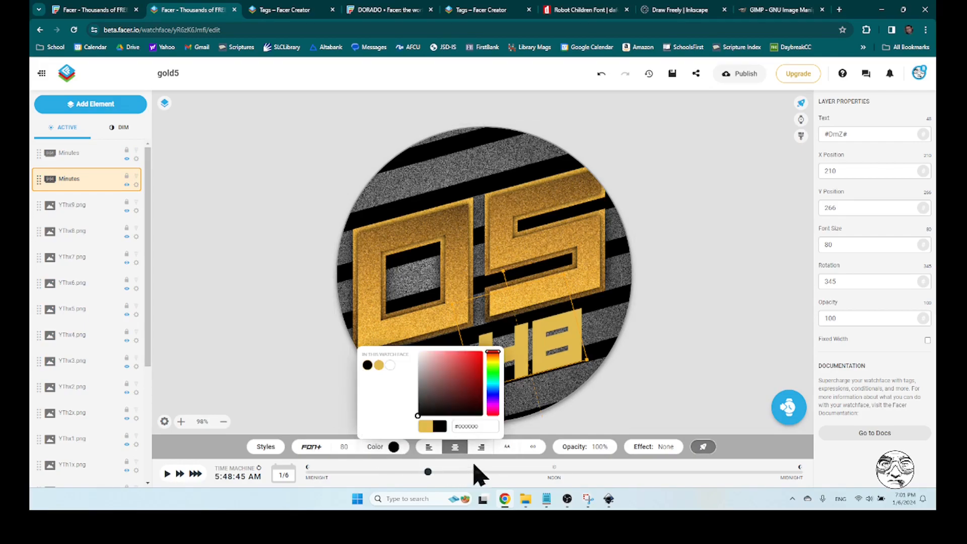
Rename the black lower copy of the Minutes layer as MinutesSH
left_click(80, 184)
right_click(137, 185)
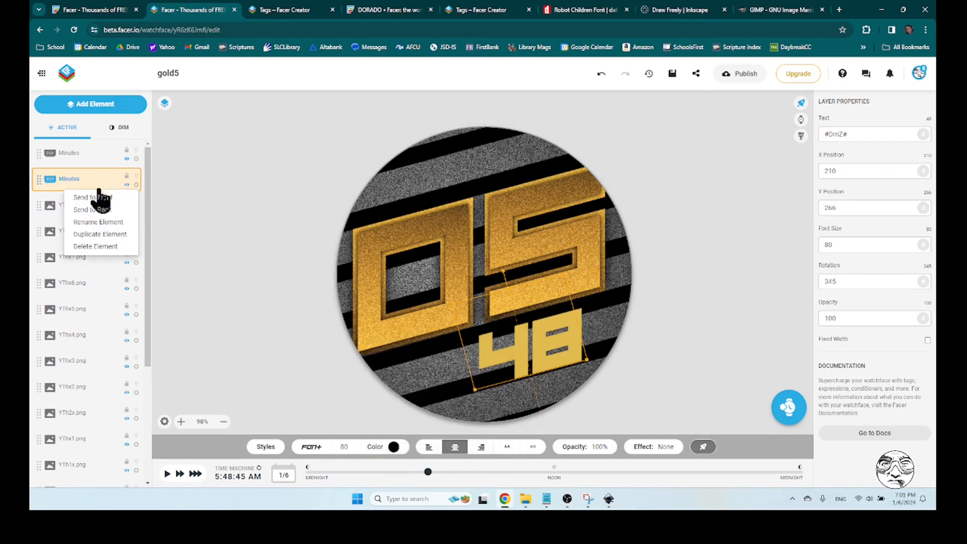
left_click(95, 222)
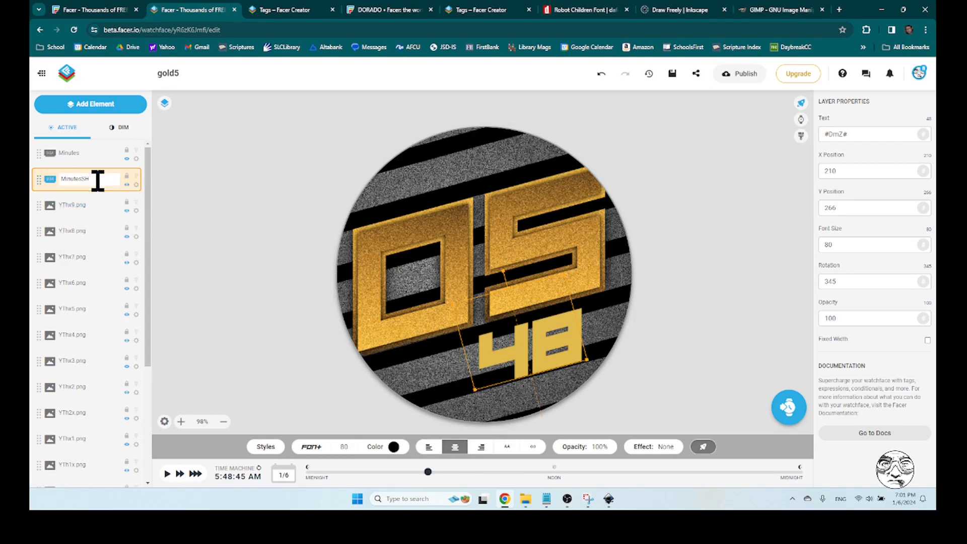
left_click(96, 156)
left_click(99, 180)
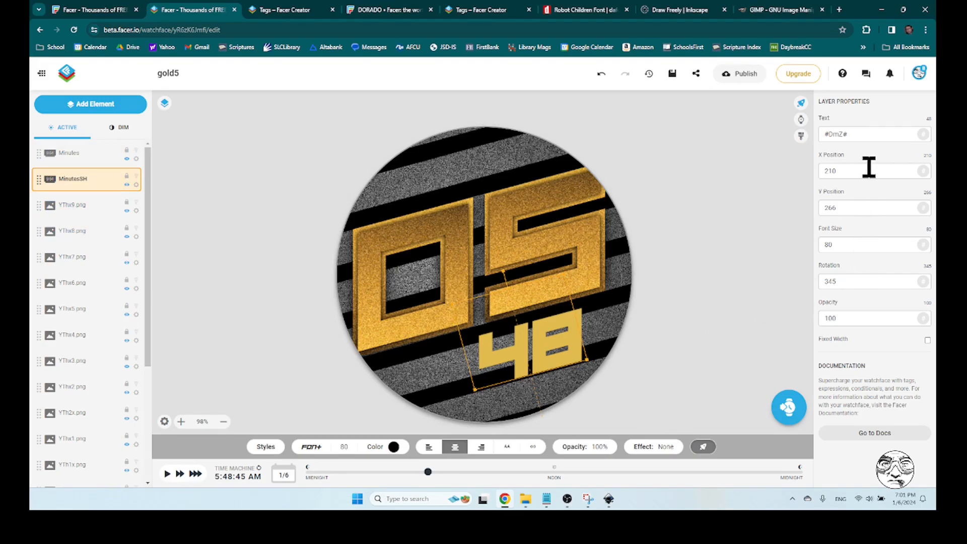
Offset the MinutesSH layer as a drop shadow by setting X Position to 213 and Y Position to 269
left_click(852, 169)
left_click_drag(833, 171, 849, 173)
type("2")
left_click_drag(832, 170, 851, 174)
type("3")
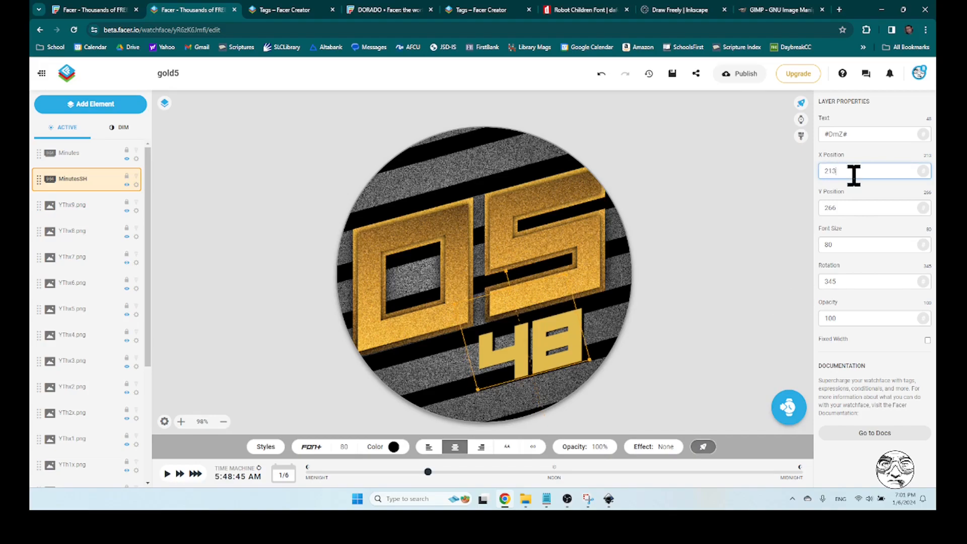
left_click(702, 328)
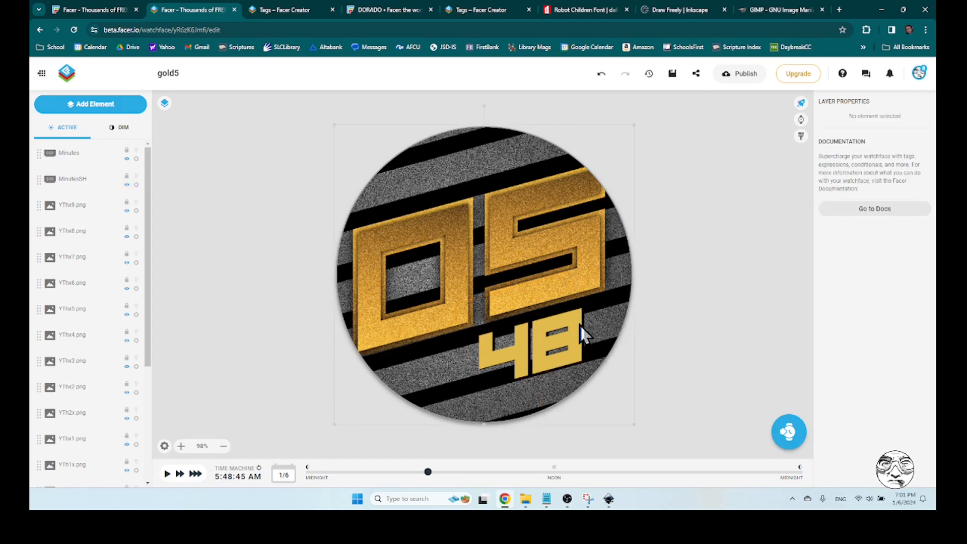
left_click(89, 185)
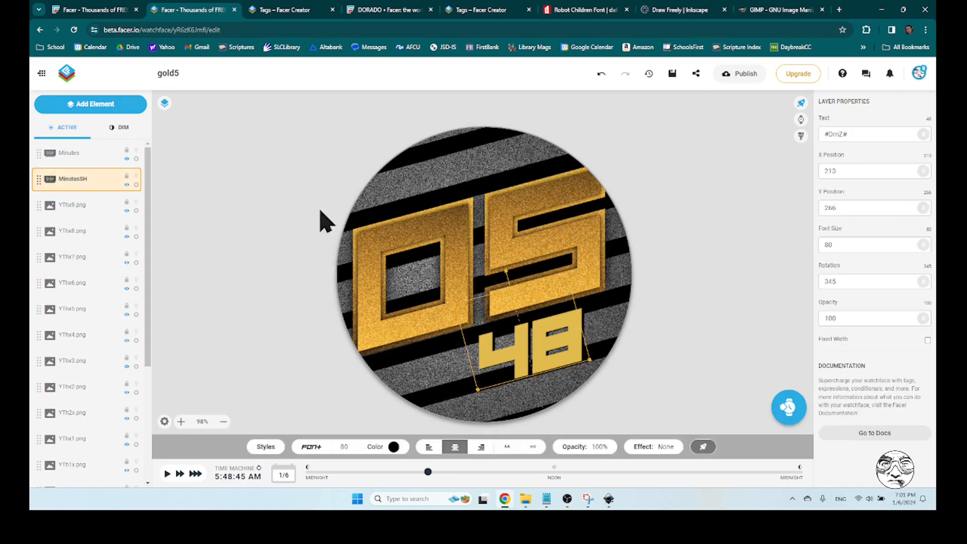
double_click(840, 208)
type("269")
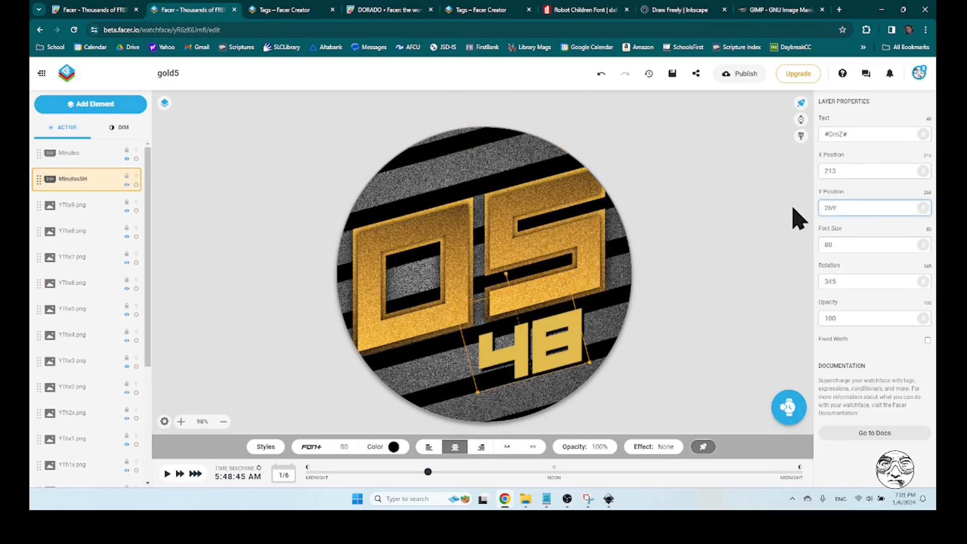
Deselect the layer and preview the shadowed minutes at about 6:58 AM and 8:20 AM
left_click(654, 371)
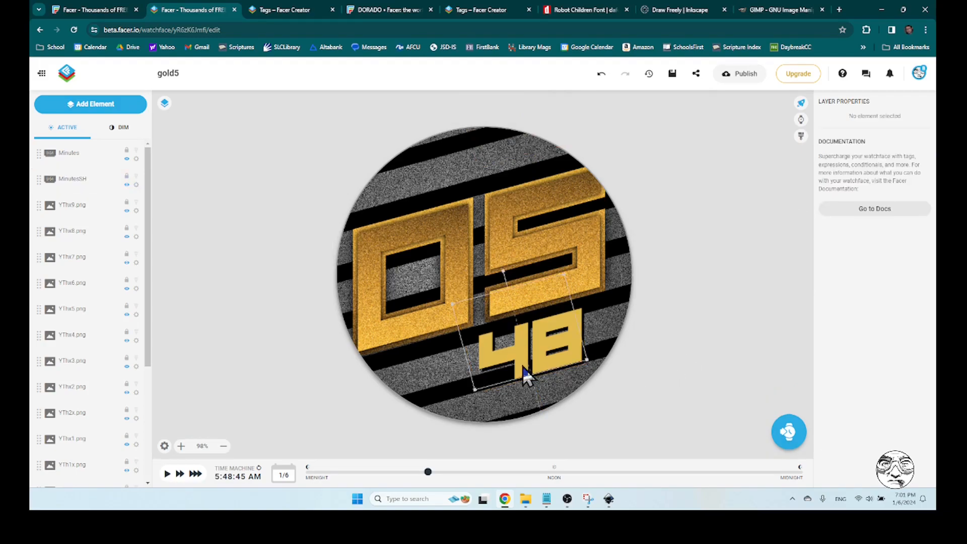
left_click_drag(428, 472, 451, 472)
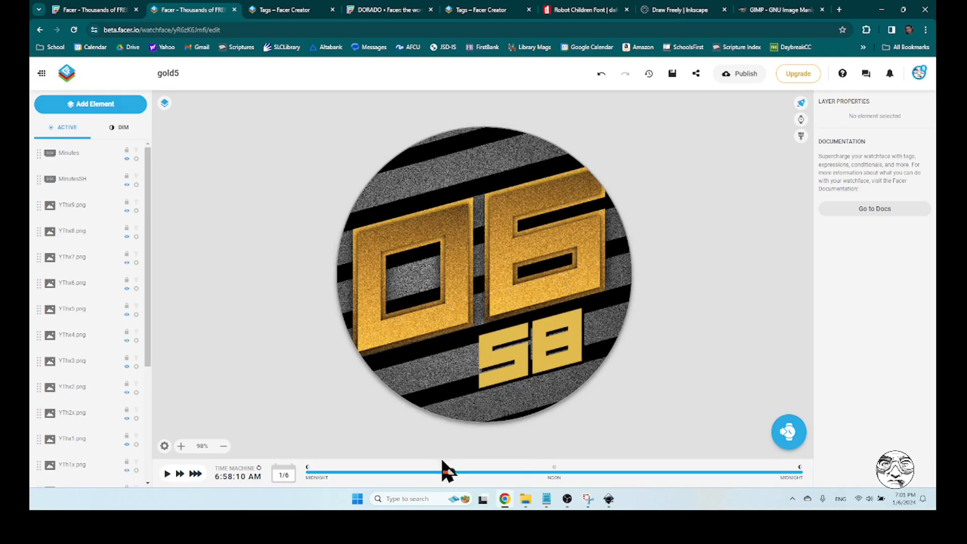
left_click_drag(452, 472, 480, 472)
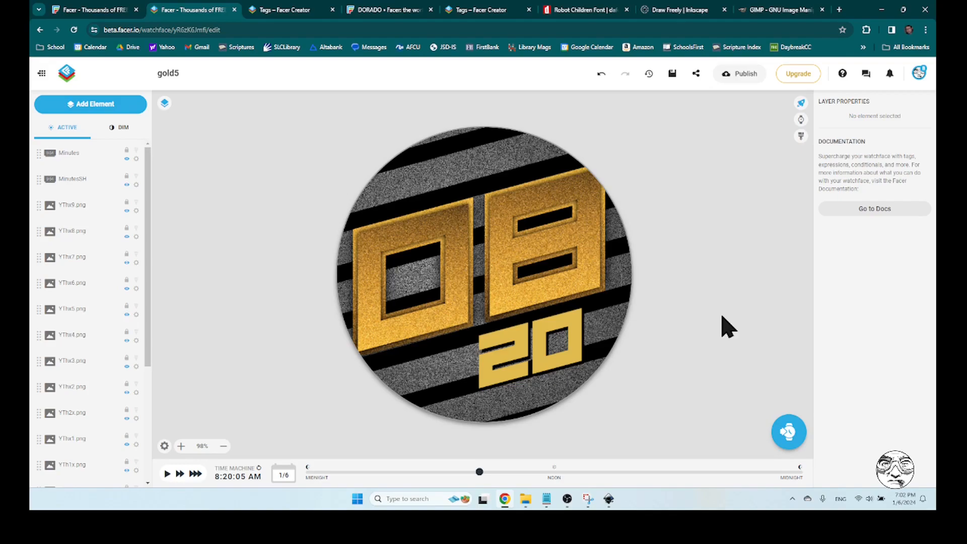
Lower the MinutesSH shadow layer's opacity to 42%
left_click(79, 182)
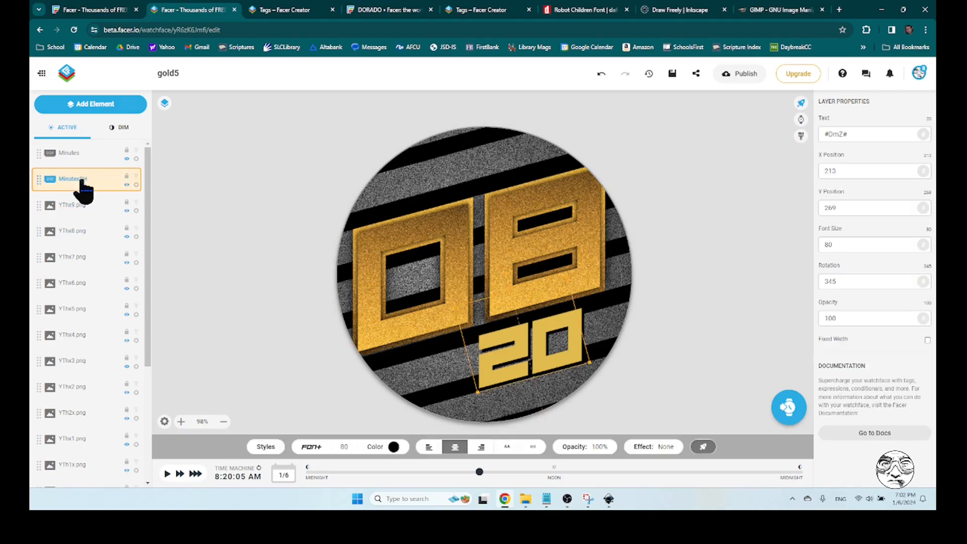
left_click(602, 447)
left_click_drag(585, 380, 585, 413)
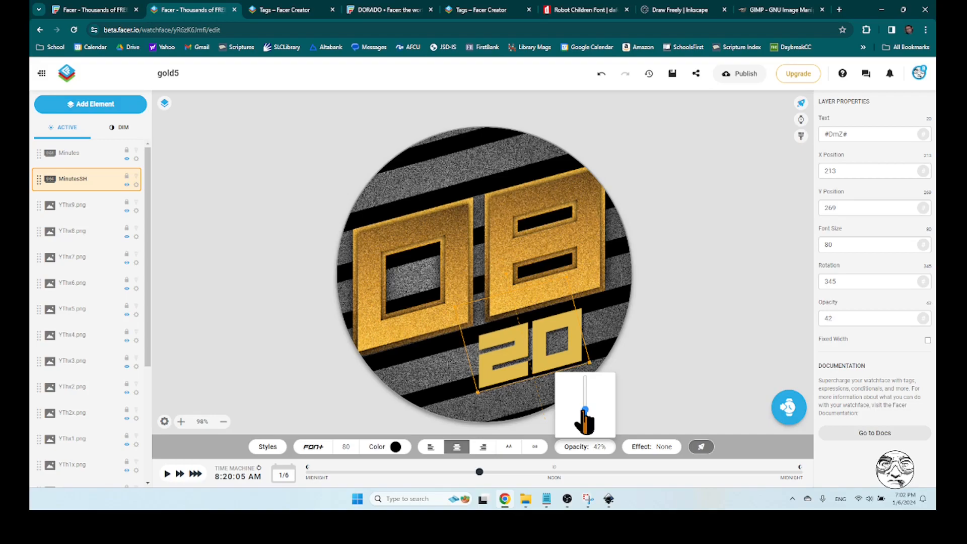
left_click(695, 333)
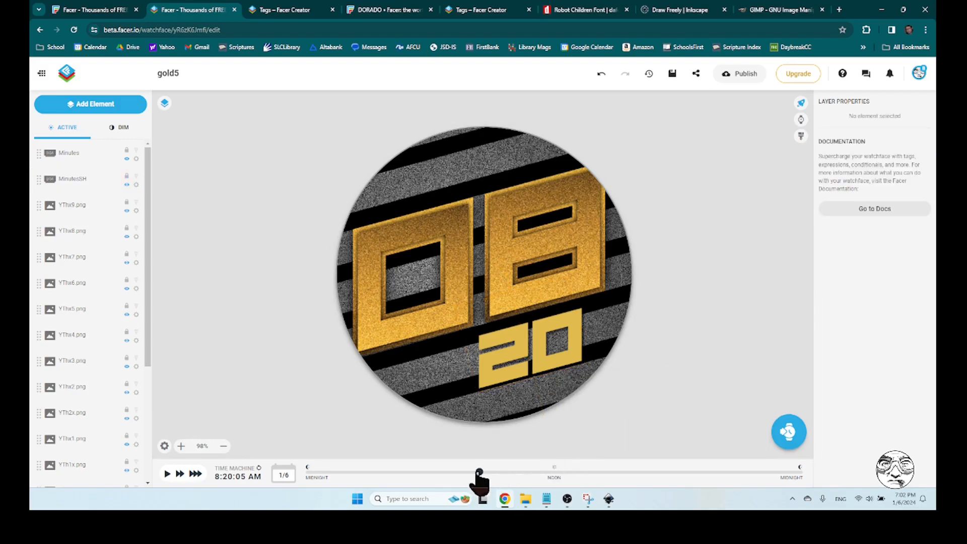
Advance the preview time to about 10:04 AM and save the watch face
left_click_drag(479, 472, 515, 472)
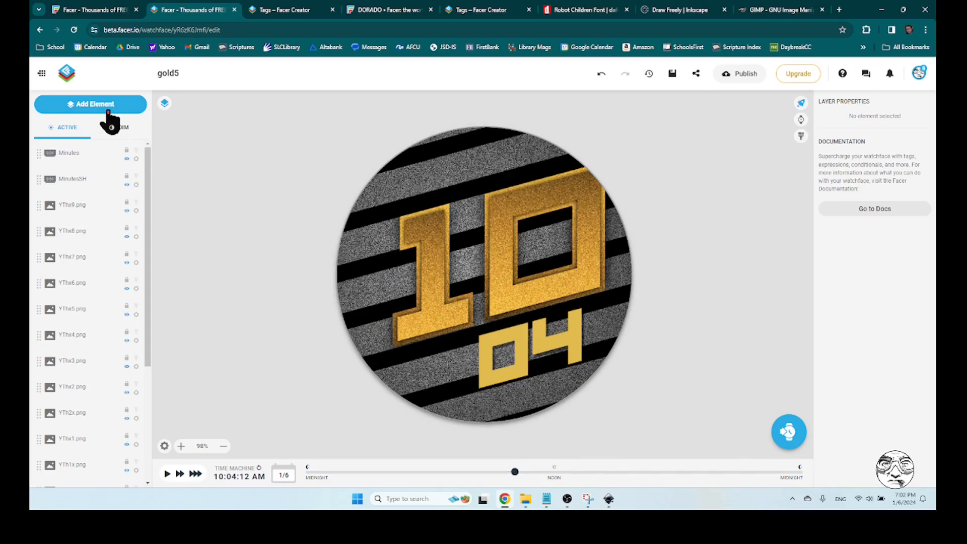
left_click(672, 74)
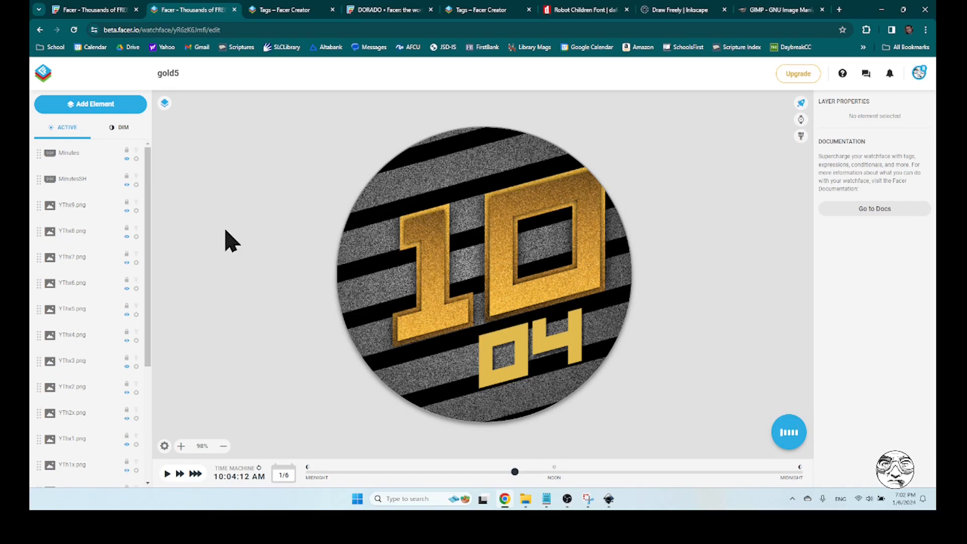
Switch to File Explorer and select Robot Children.ttf in the robot_children folder under Downloads
left_click(527, 498)
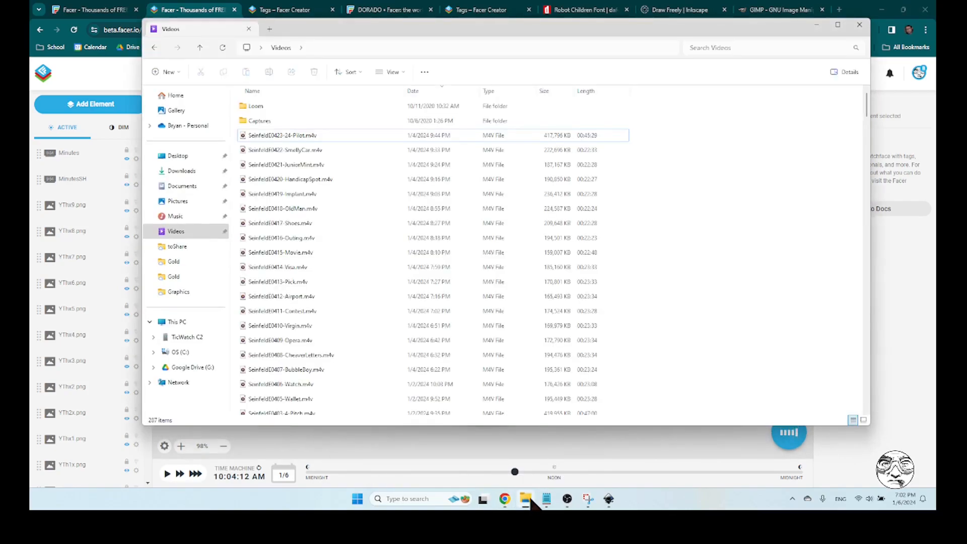
left_click(191, 172)
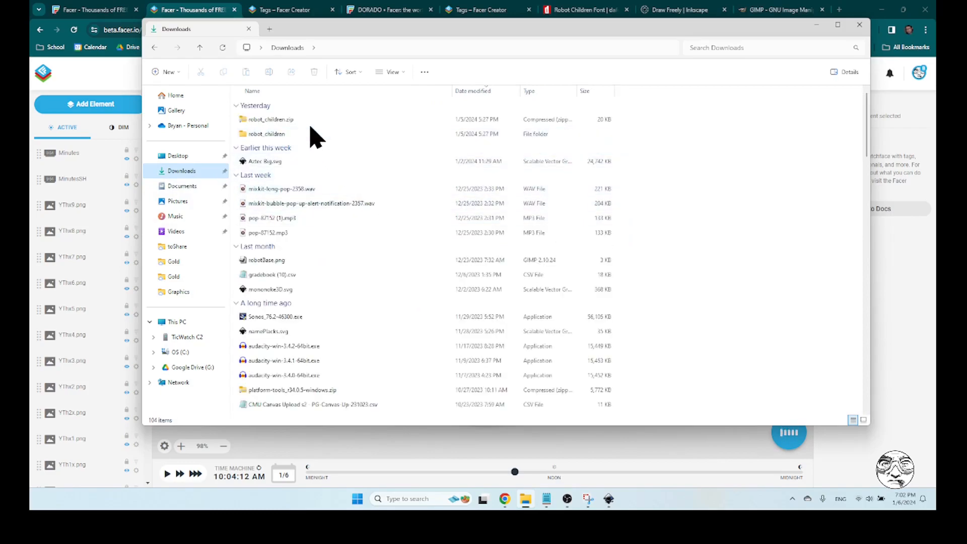
double_click(290, 135)
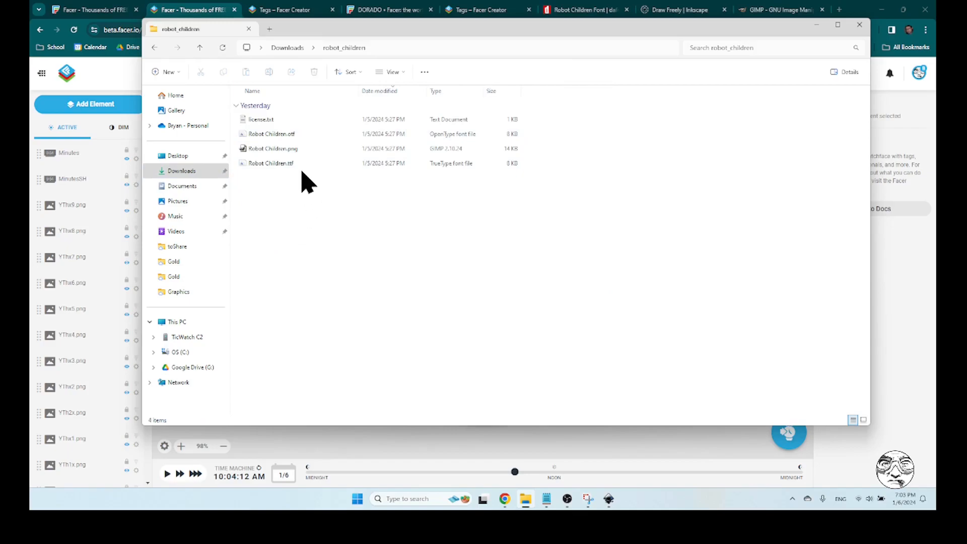
left_click(309, 164)
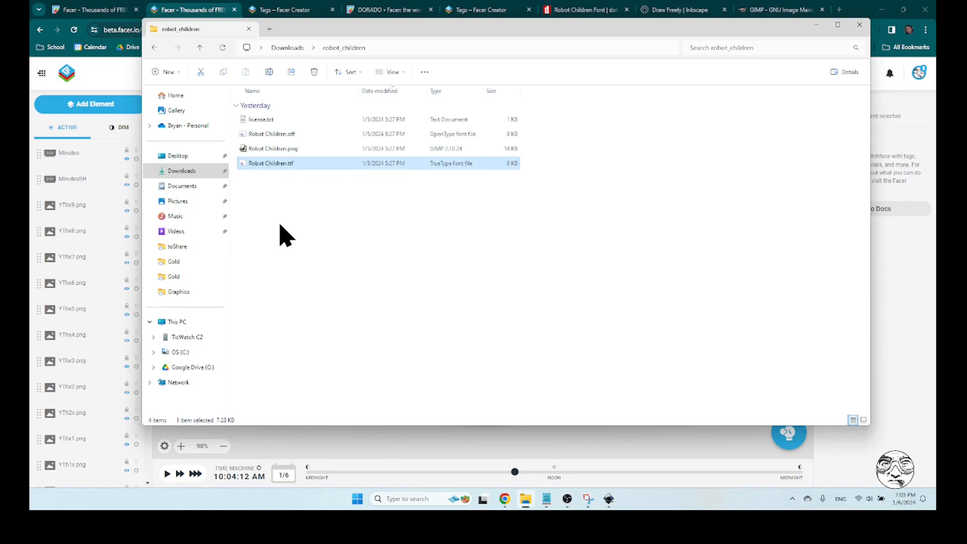
Close File Explorer to return to Facer, and add a Date element to the watch face in the Robot_Children font
left_click(860, 25)
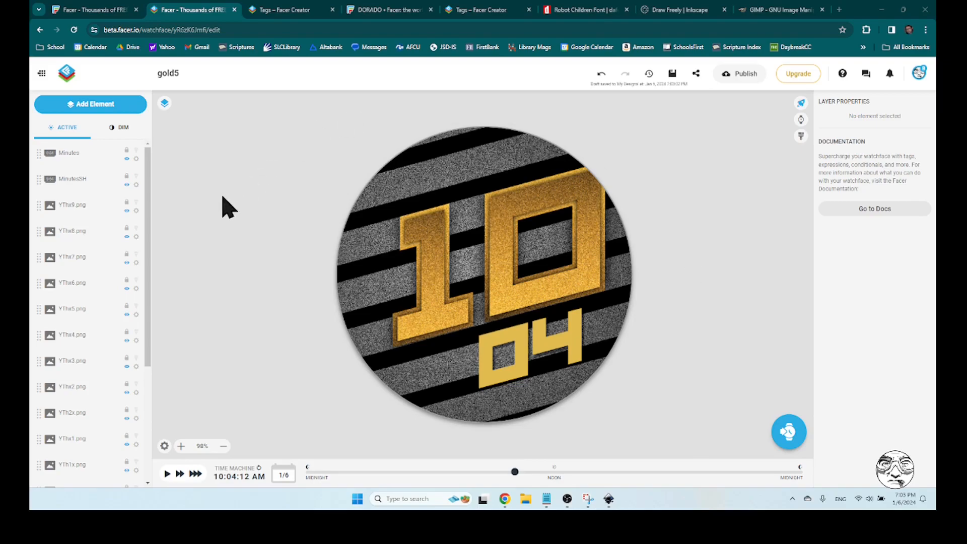
left_click(90, 104)
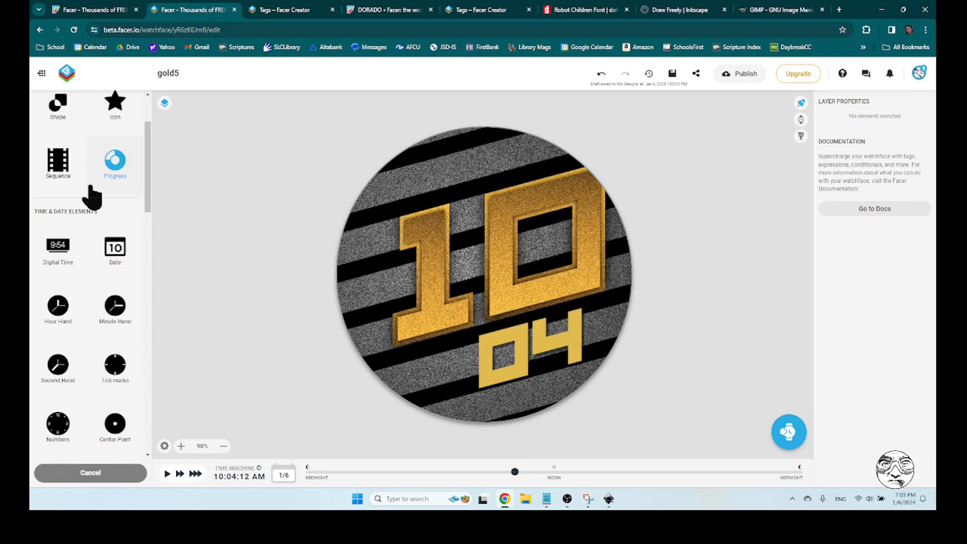
scroll(91, 195, "down", 2)
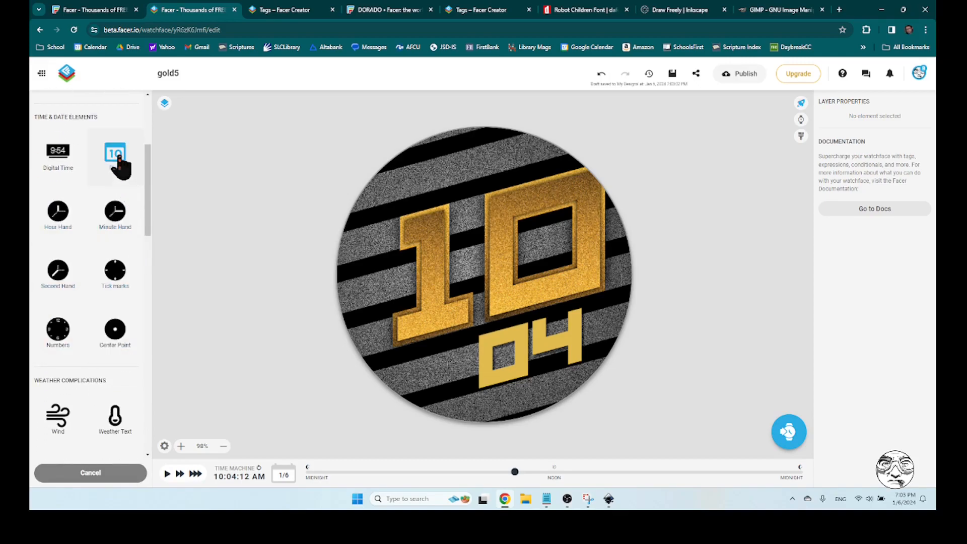
left_click_drag(241, 273, 244, 272)
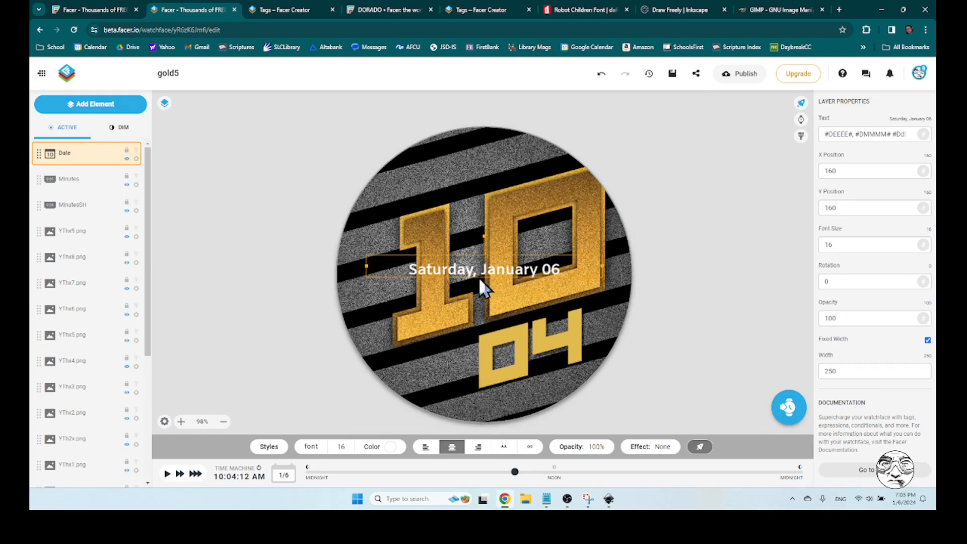
left_click(312, 447)
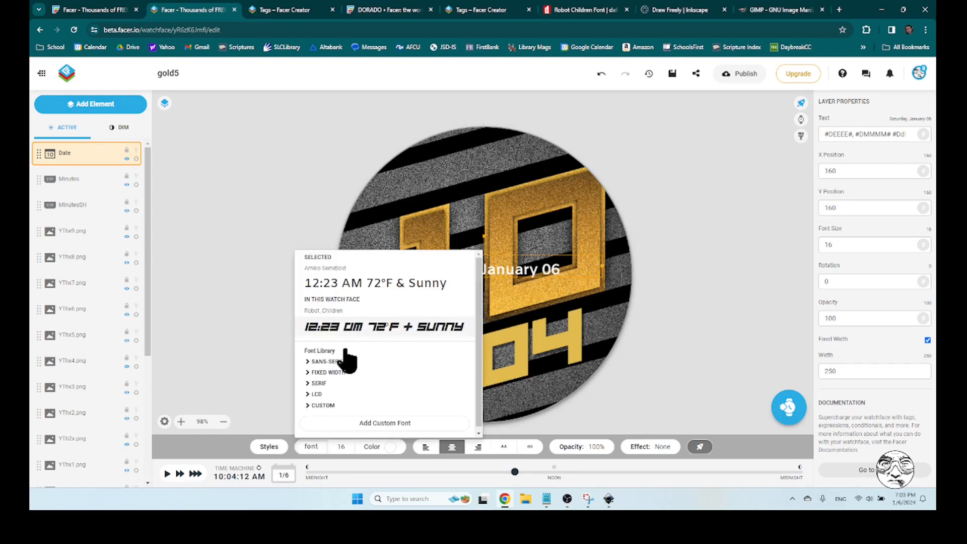
left_click(348, 333)
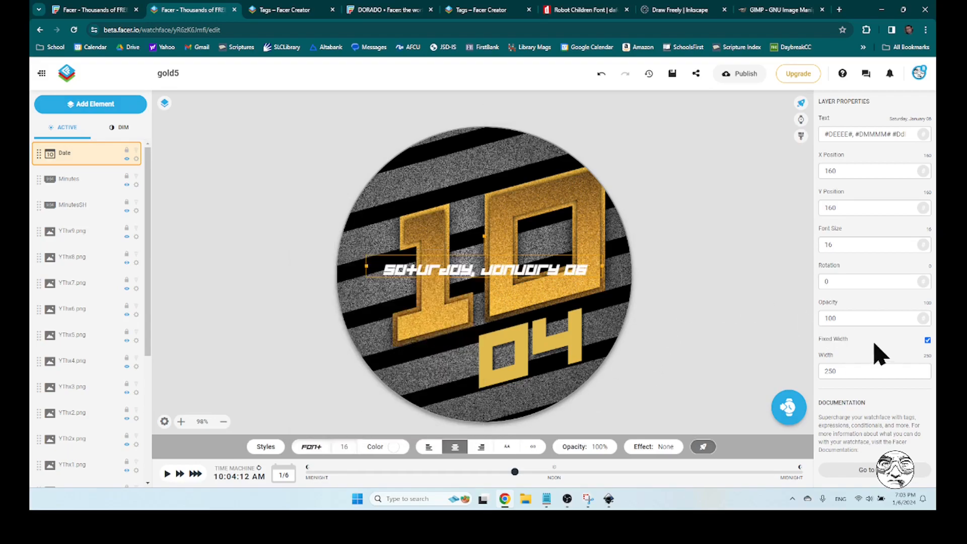
Rotate the date text to 345 degrees and move it above the hour digits, at about X 141, Y 49
left_click(859, 281)
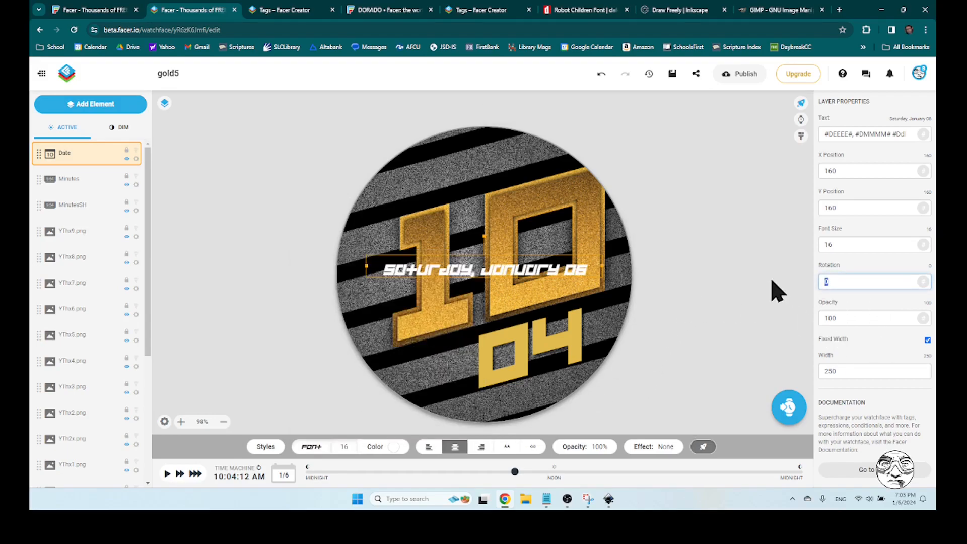
type("345")
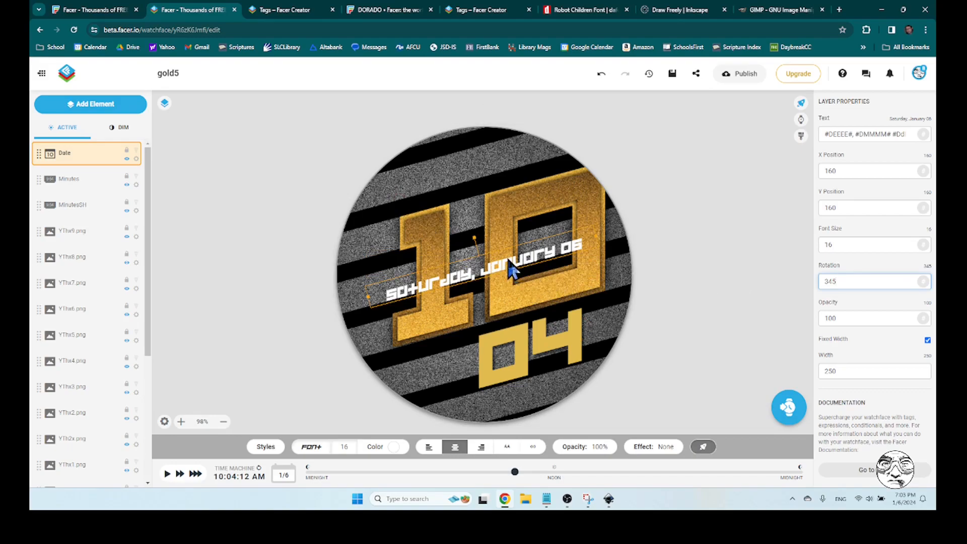
left_click_drag(511, 272, 490, 157)
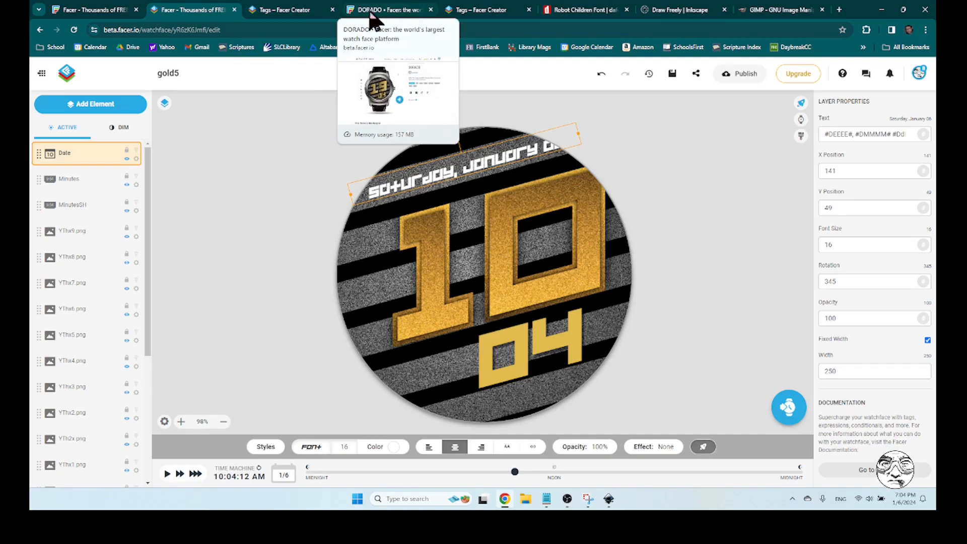
Look up the short day-of-week tag in the Facer Creator tag reference, shorten the date's weekday tag to #DE#, and shift the text to X 134
left_click(304, 11)
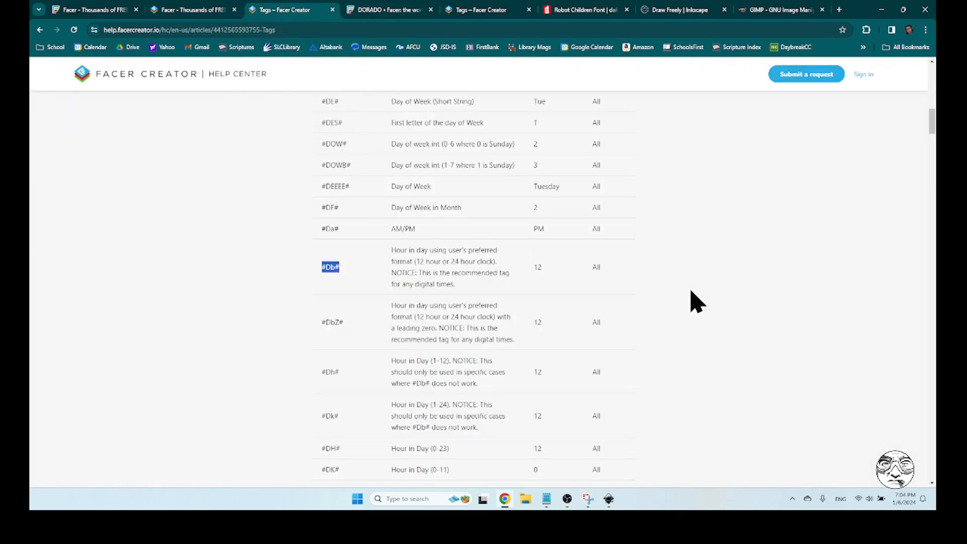
scroll(691, 292, "up", 1)
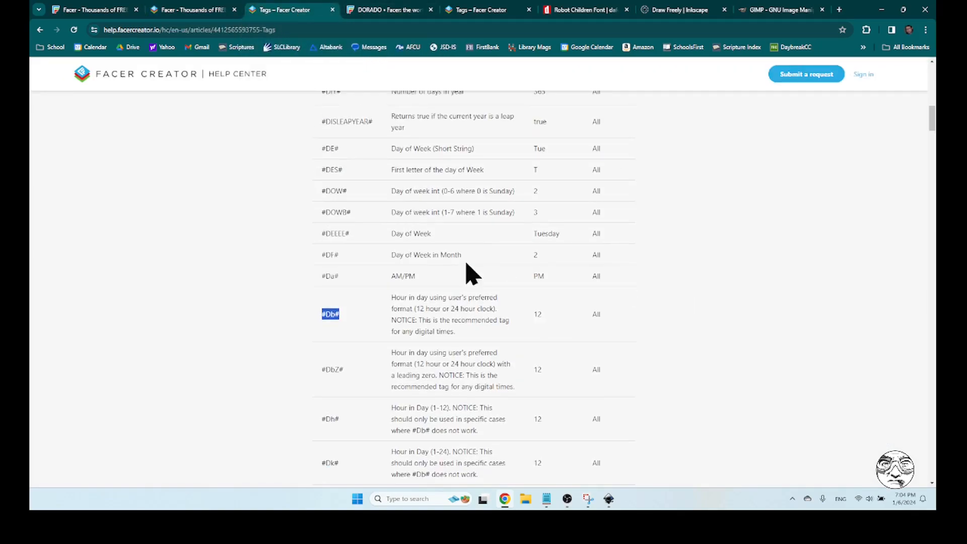
left_click_drag(433, 233, 389, 233)
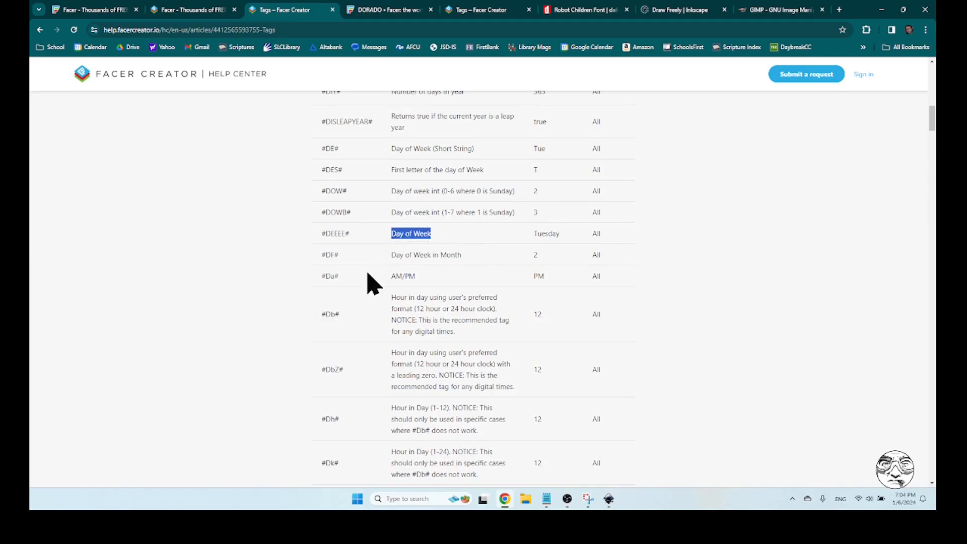
scroll(443, 239, "up", 1)
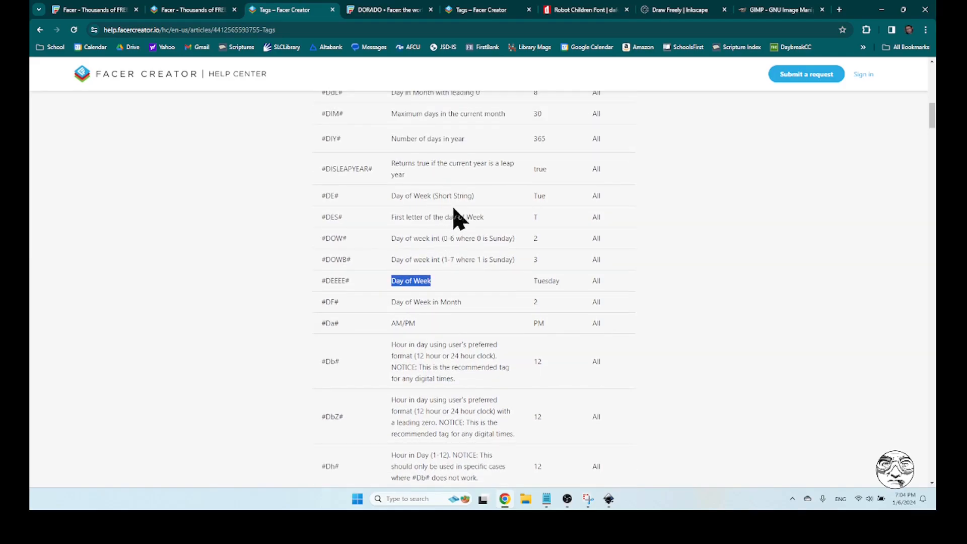
left_click_drag(474, 197, 390, 198)
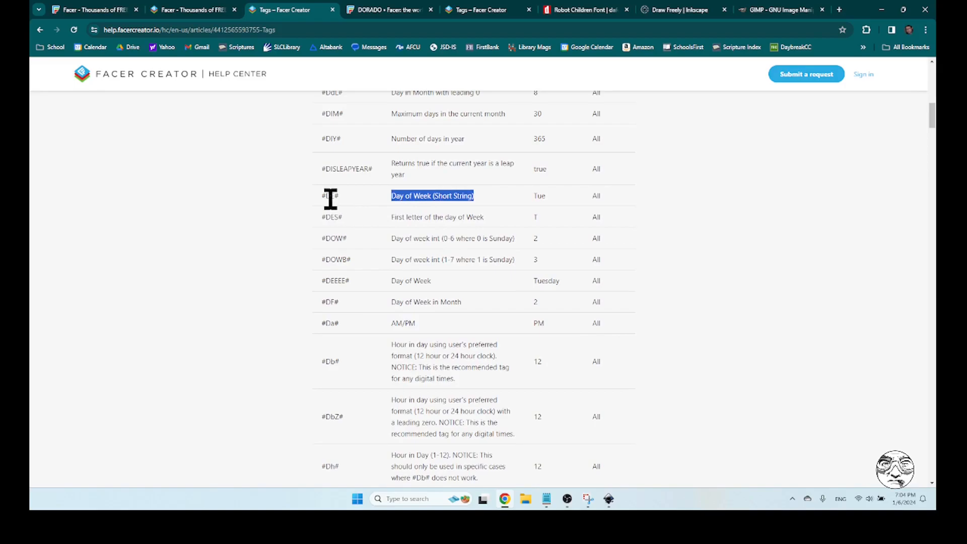
left_click(207, 15)
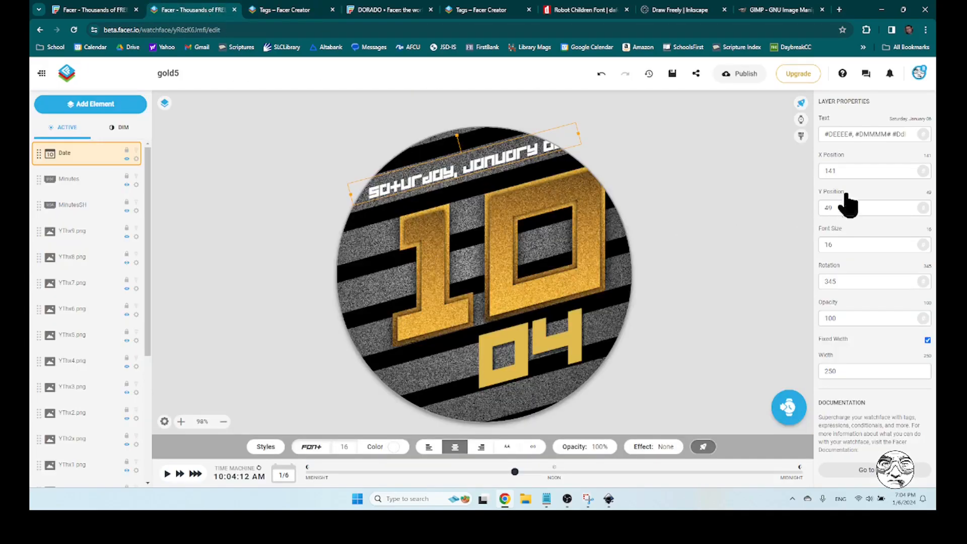
left_click(849, 135)
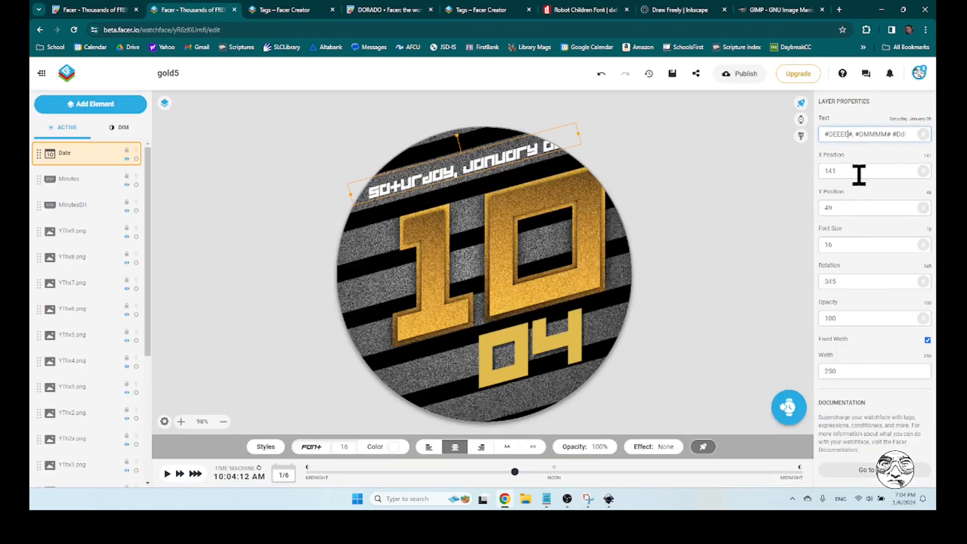
key("BackSpace")
key("BackSpace")
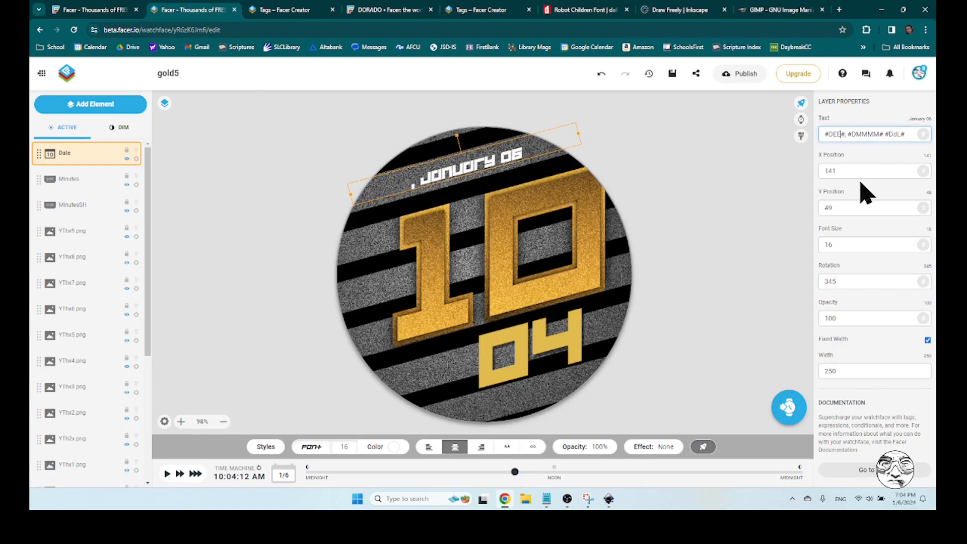
key("BackSpace")
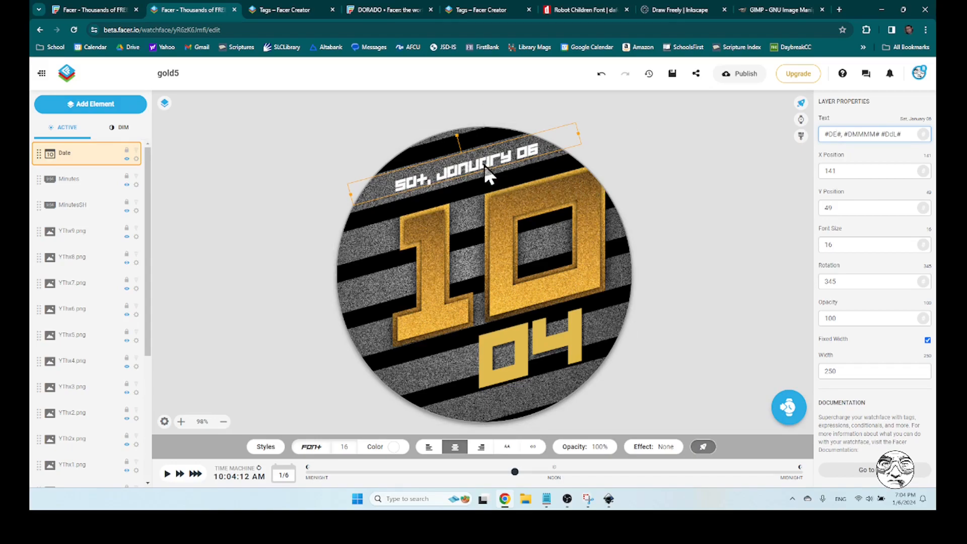
left_click_drag(472, 167, 465, 166)
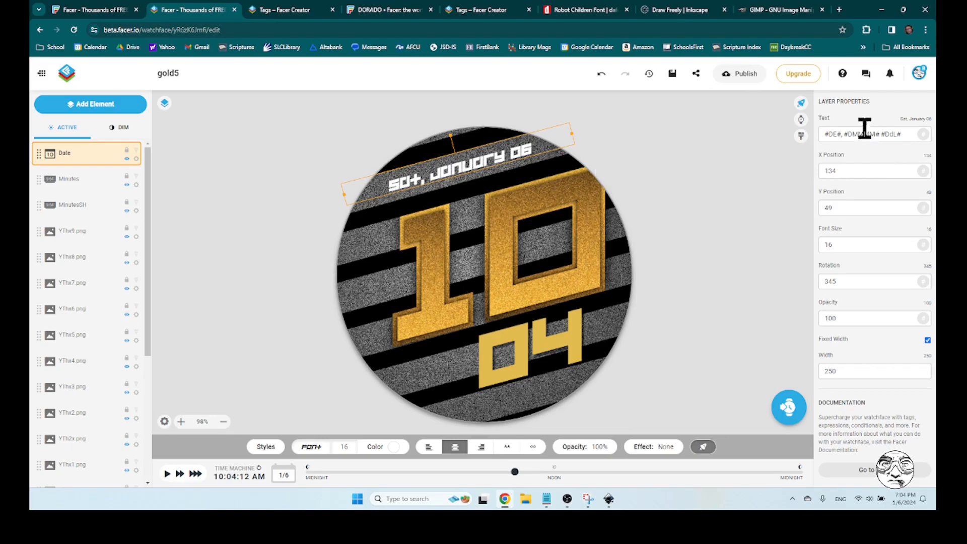
Find the short-string month tag in the tag reference and shorten the date text's month tag to #DMMM#
left_click(289, 11)
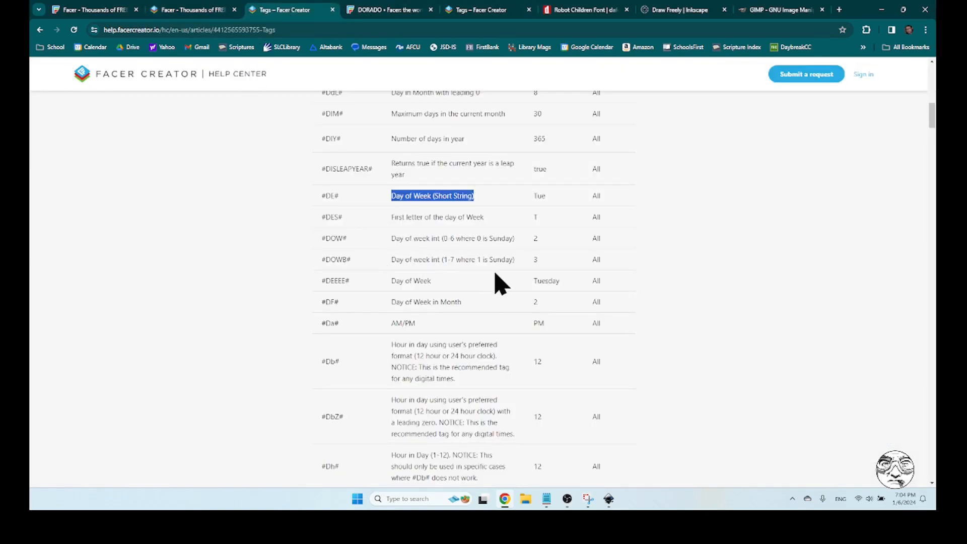
scroll(477, 275, "up", 3)
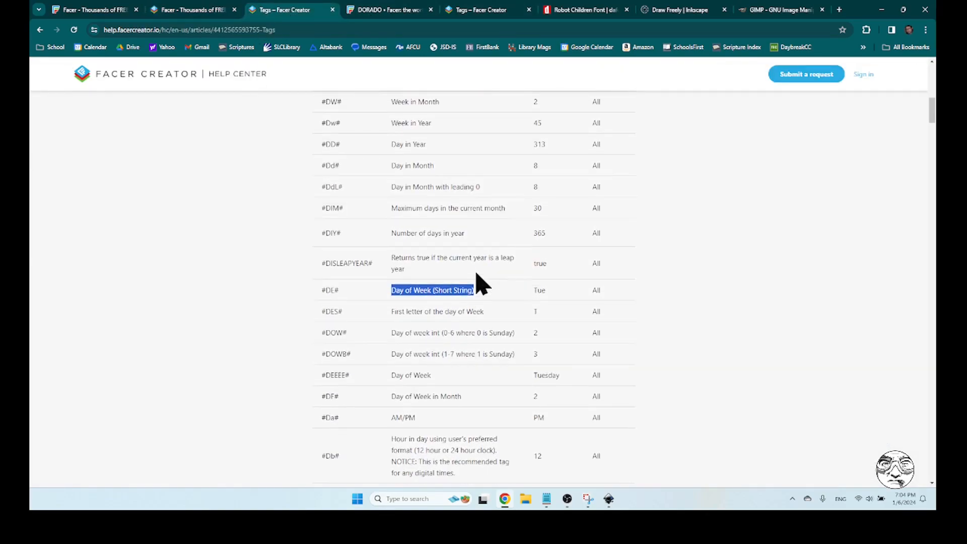
scroll(476, 274, "up", 2)
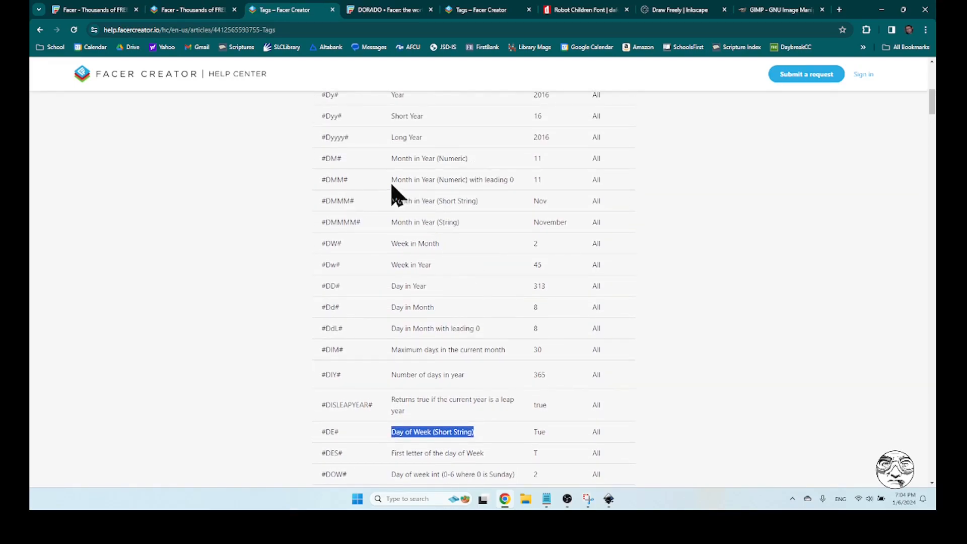
left_click_drag(478, 200, 415, 201)
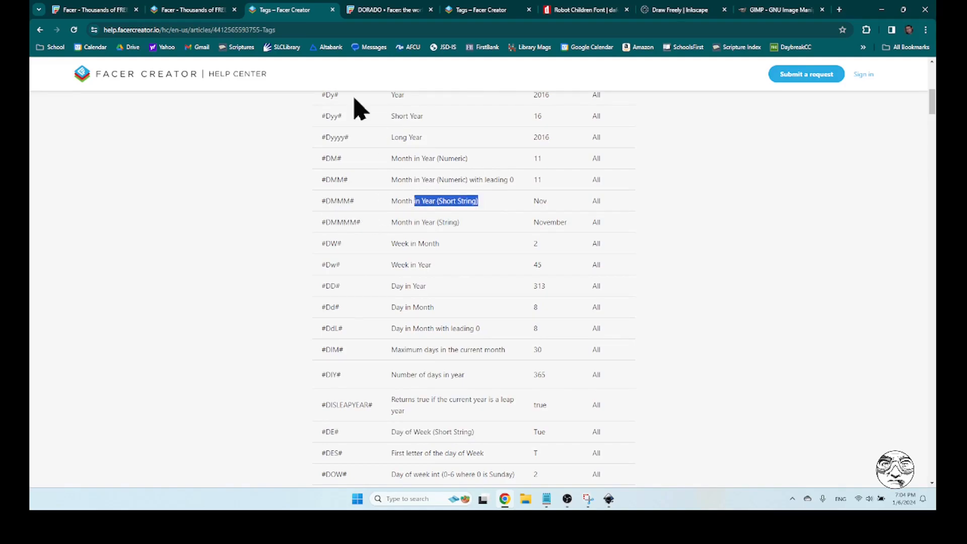
left_click(200, 8)
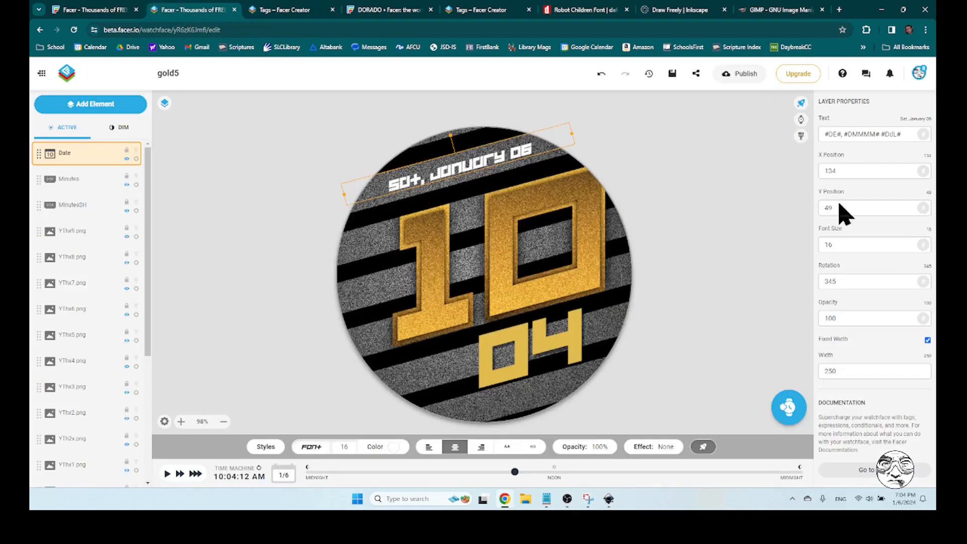
left_click(874, 133)
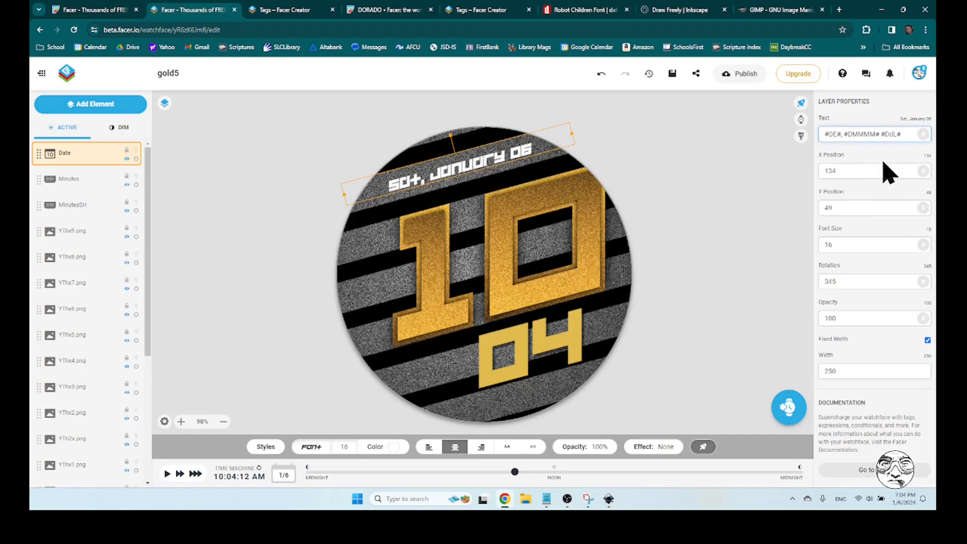
key("BackSpace")
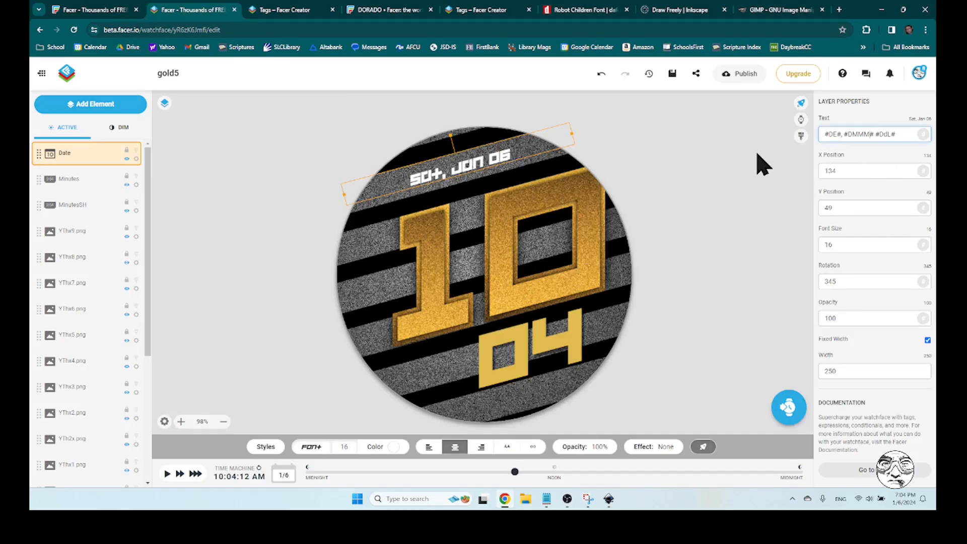
Enlarge the date text to font size 22 after trying sizes 18 and 20
double_click(851, 245)
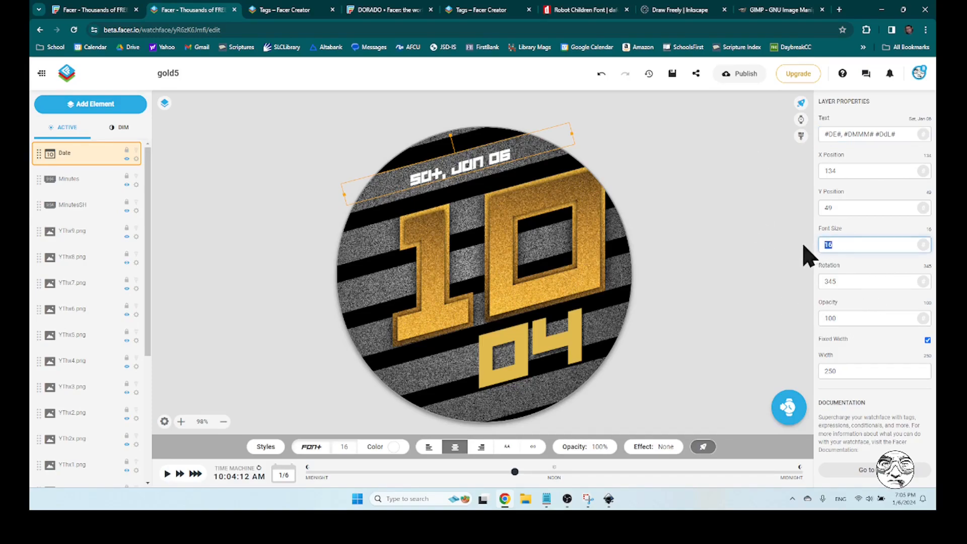
type("18")
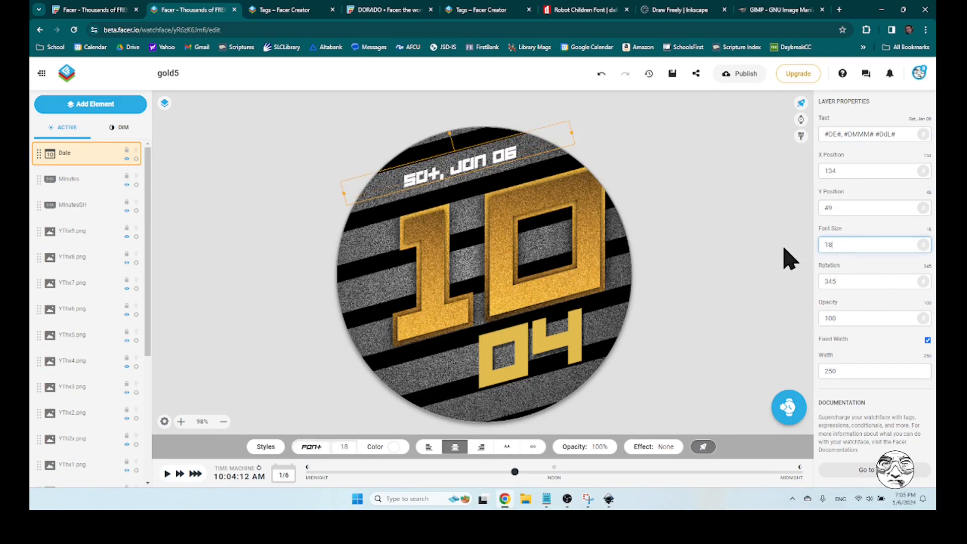
double_click(853, 244)
type("20")
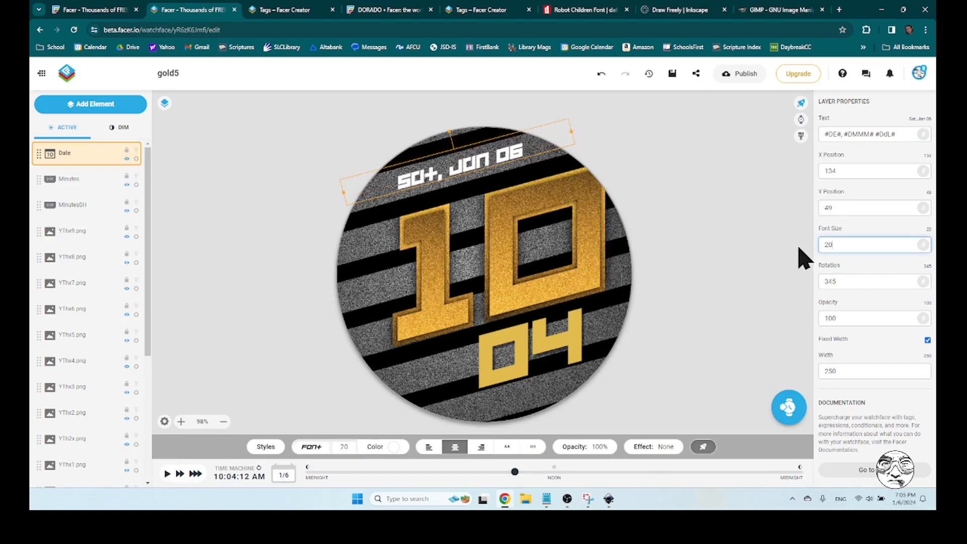
double_click(845, 245)
type("2")
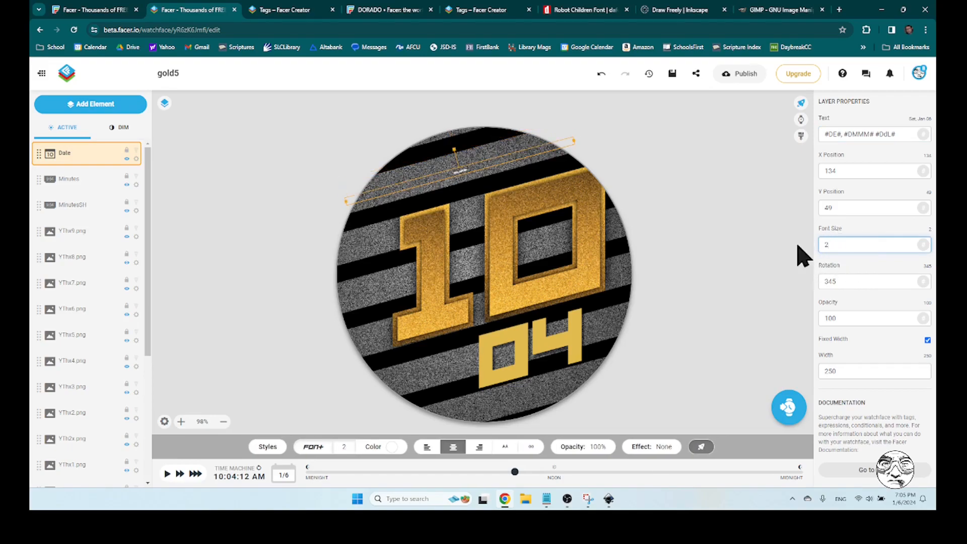
type("2")
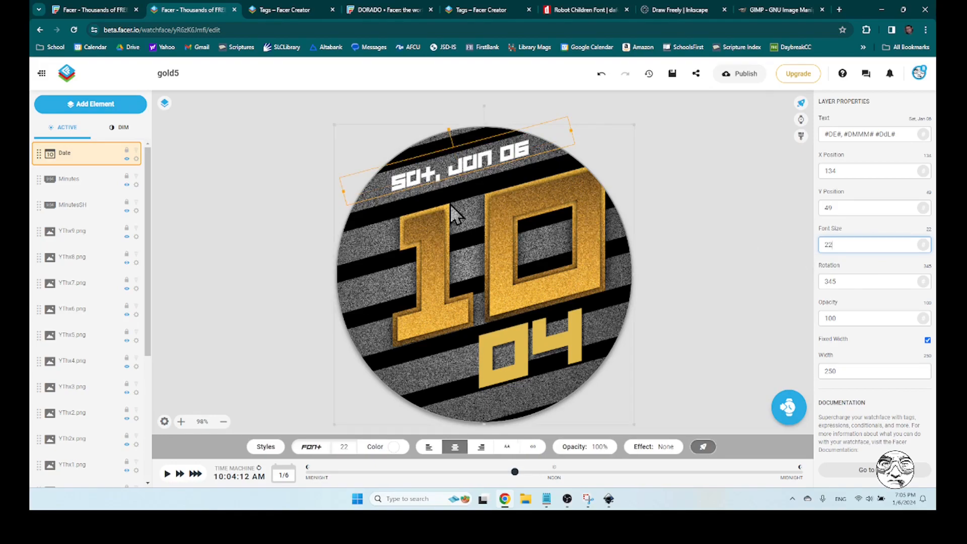
Nudge the date text to X 130, Y 51 within the grey stripe above the hour, and deselect it
left_click(255, 190)
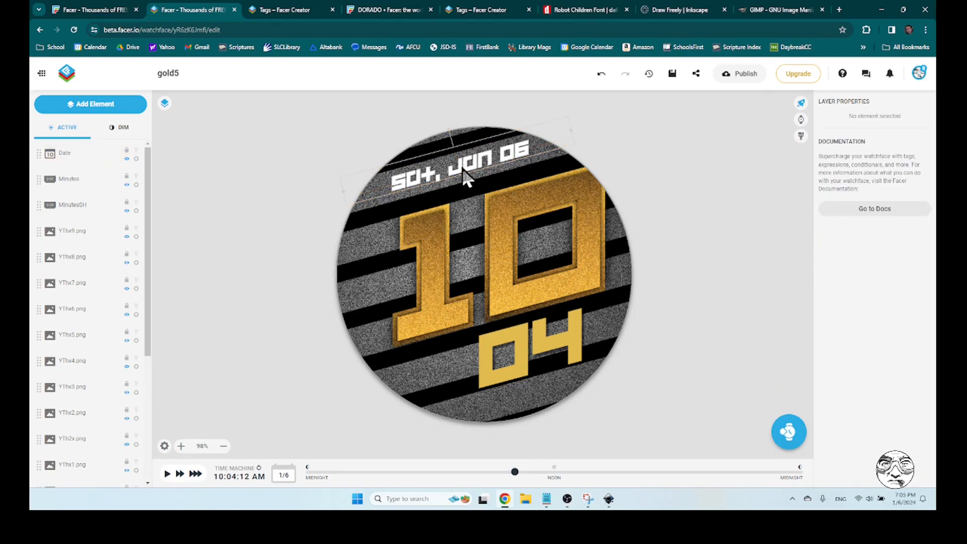
left_click_drag(460, 164, 456, 167)
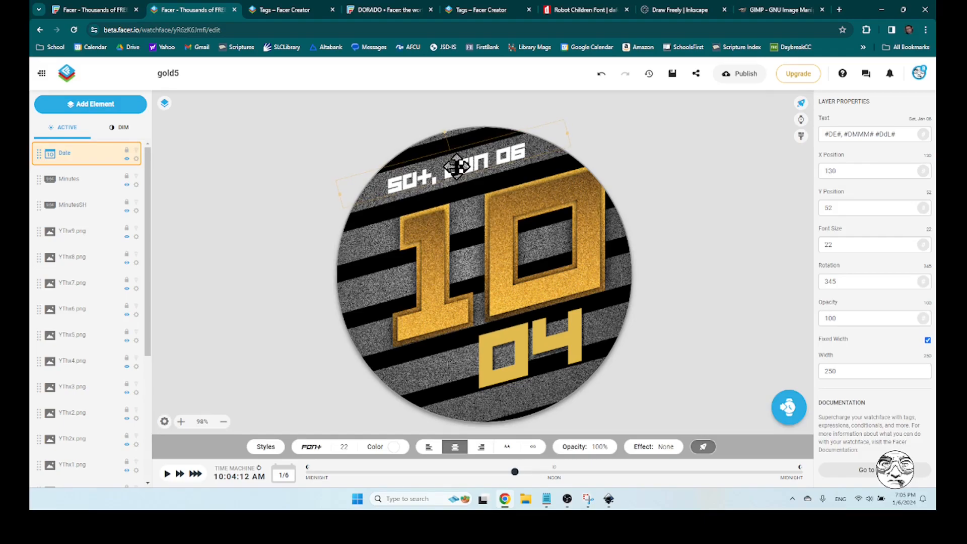
left_click_drag(456, 167, 456, 166)
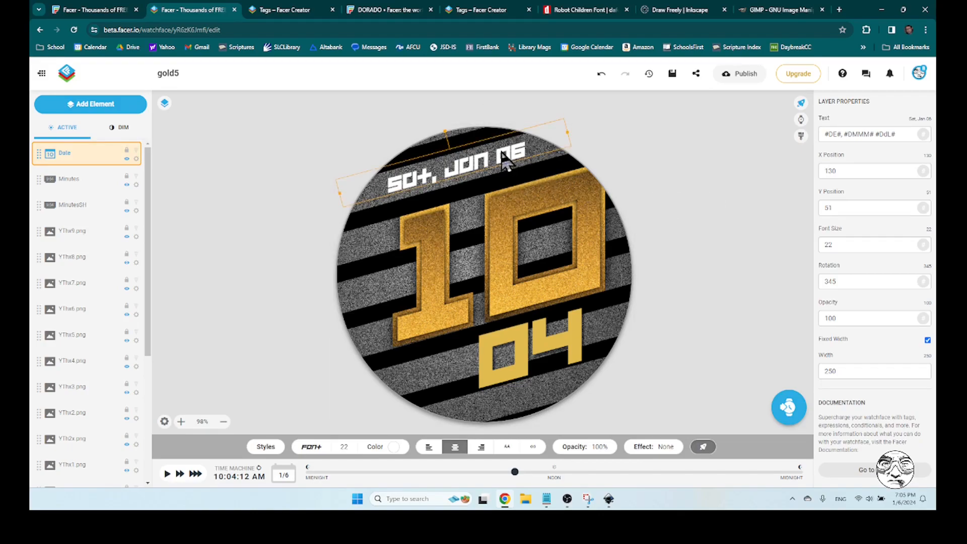
left_click(678, 187)
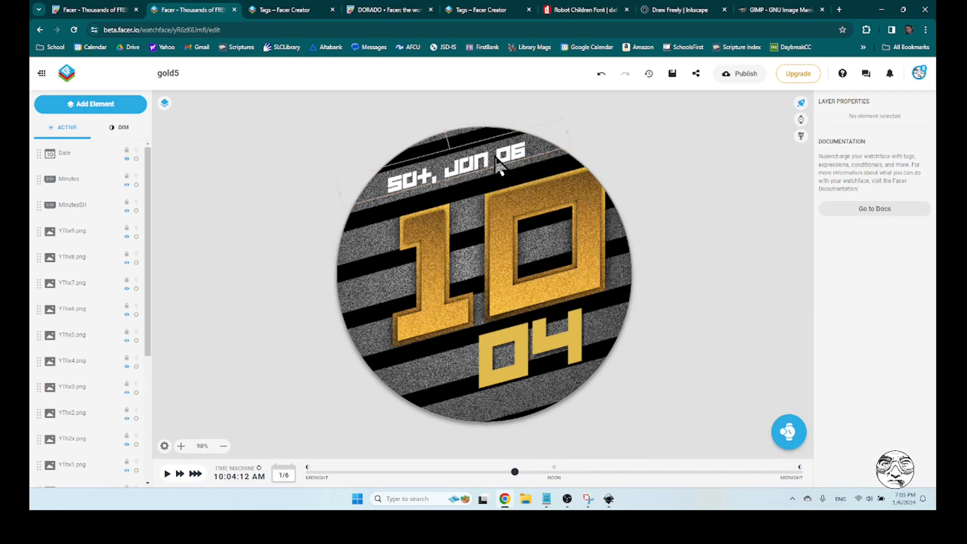
Check the date text's width and fit by previewing several January dates, ending on January 24, 2024
left_click(429, 187)
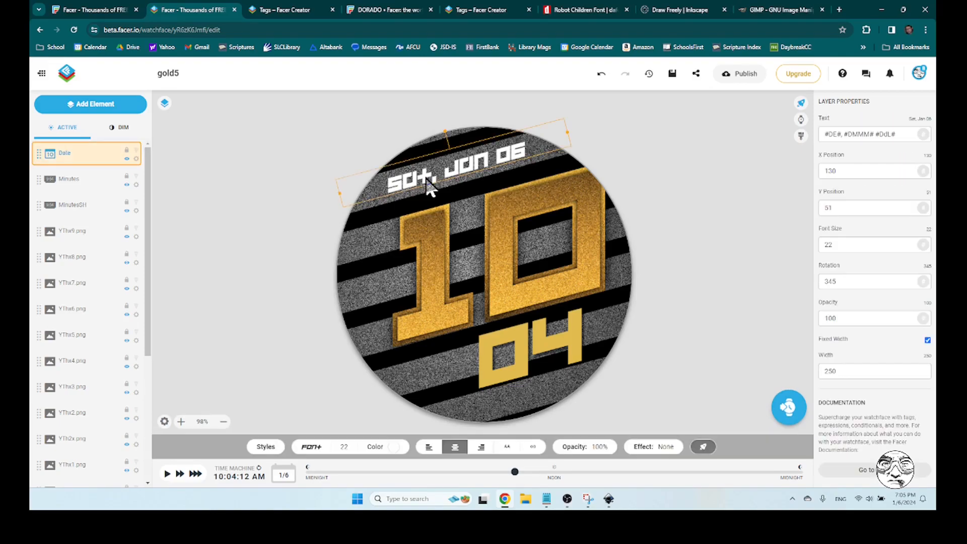
left_click(282, 476)
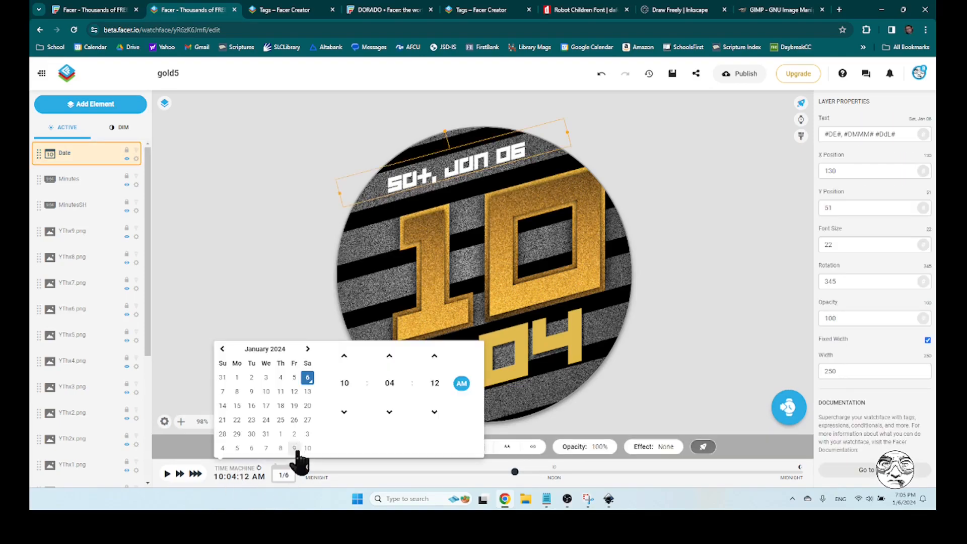
left_click(223, 392)
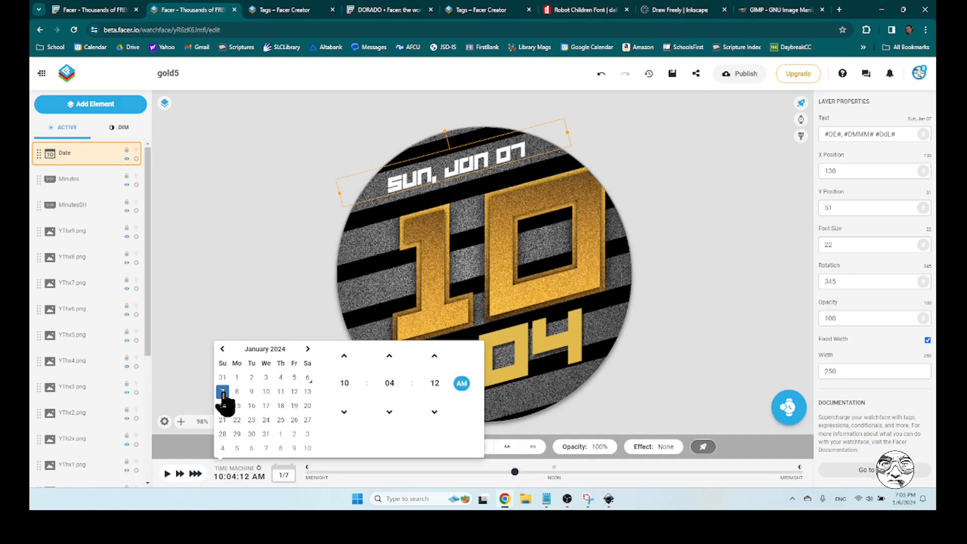
left_click(280, 406)
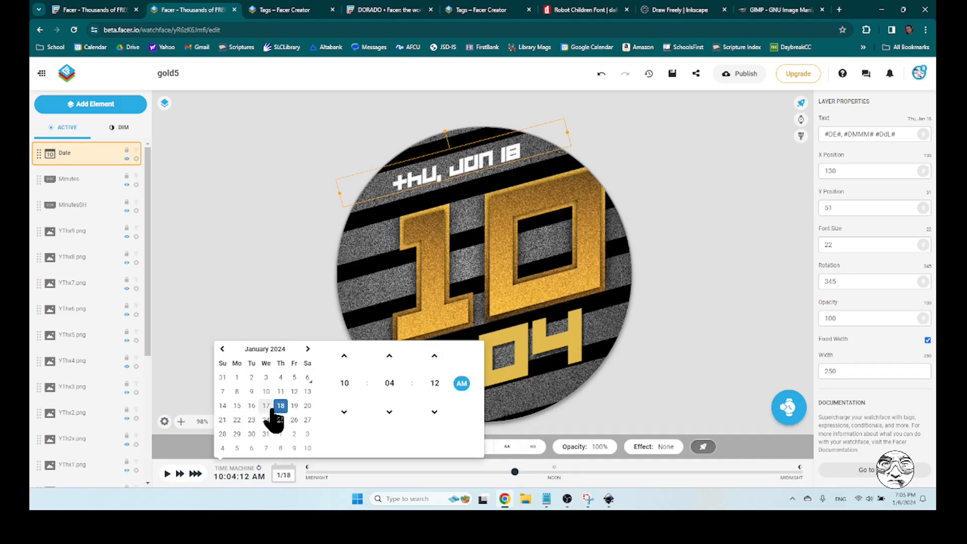
left_click(265, 407)
left_click(253, 406)
left_click(280, 407)
left_click(266, 406)
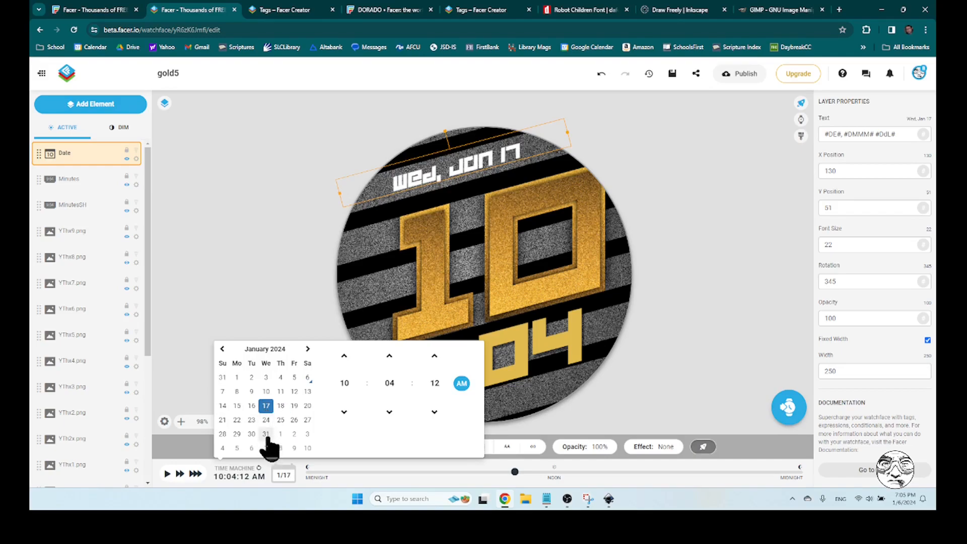
left_click(266, 421)
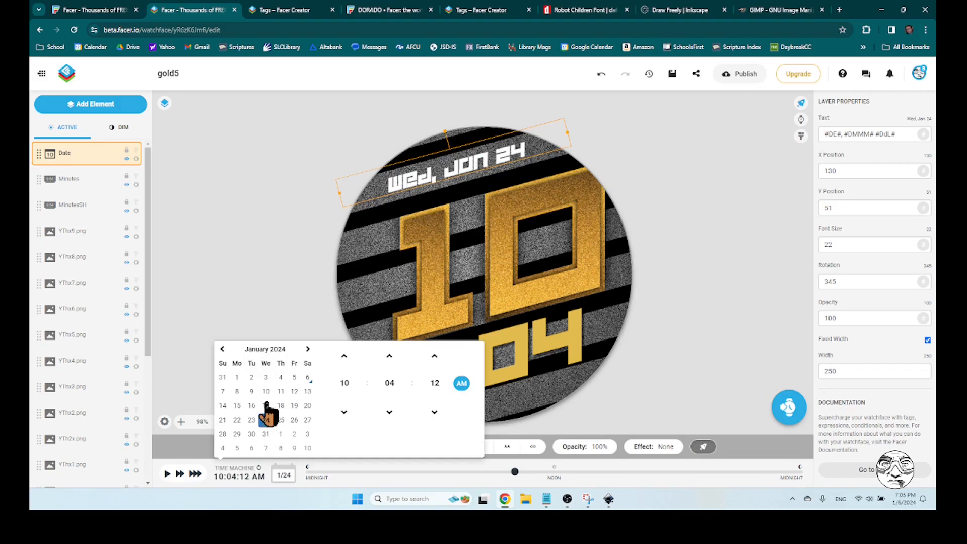
left_click(270, 240)
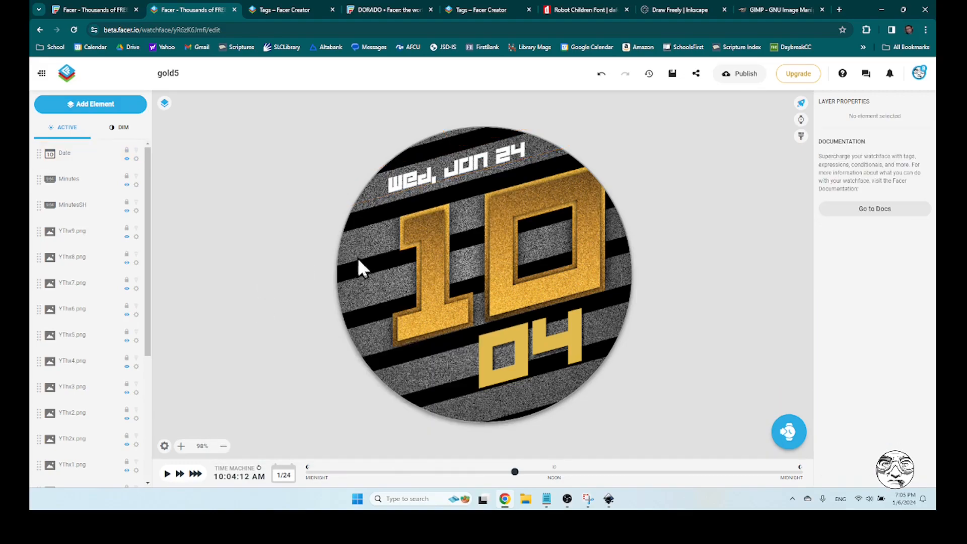
Enlarge the date text to font size 24, reposition it to X 126, Y 54 within the grey stripe, and deselect it
left_click(458, 170)
left_click_drag(458, 170, 448, 171)
double_click(852, 245)
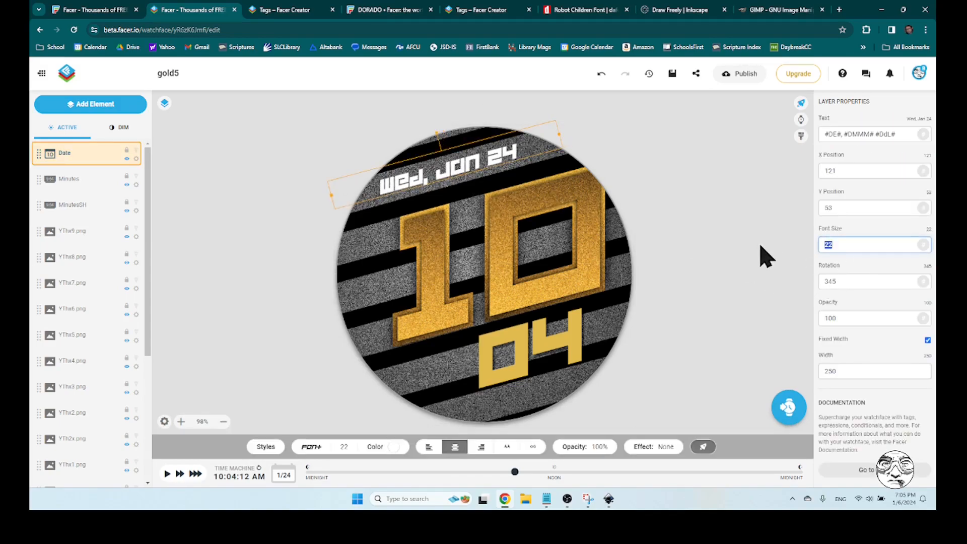
type("24")
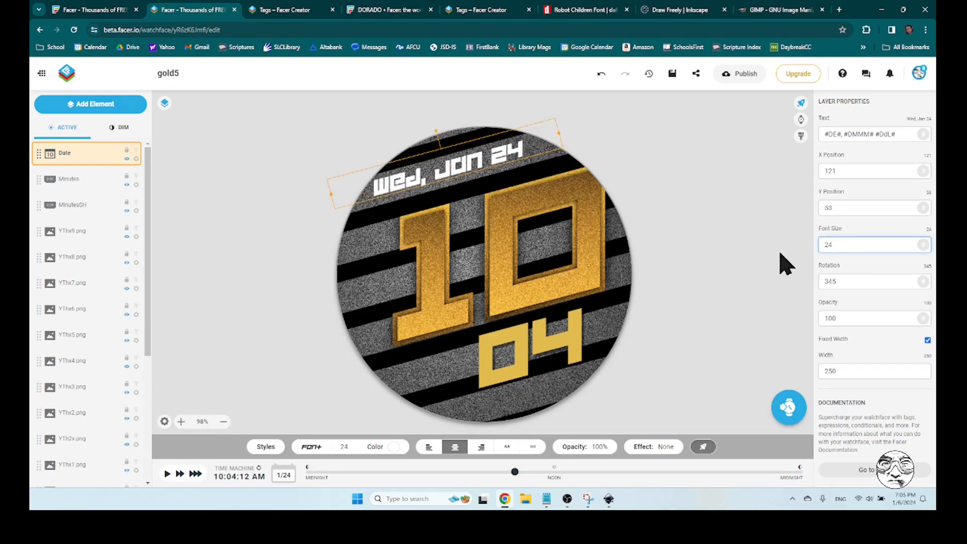
left_click_drag(481, 157, 485, 157)
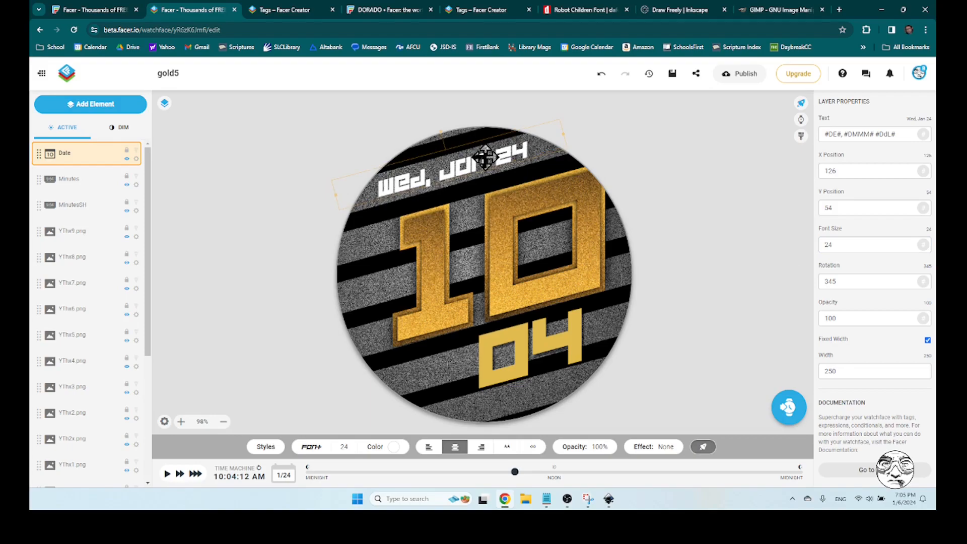
left_click(693, 183)
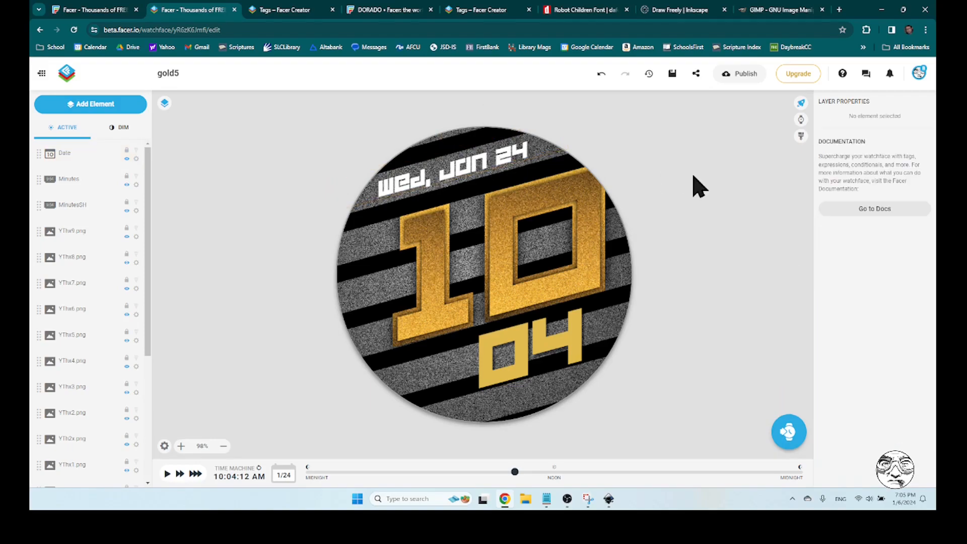
Recolour the date text with the watch face's existing gold, matching the minutes, and deselect it
left_click(485, 157)
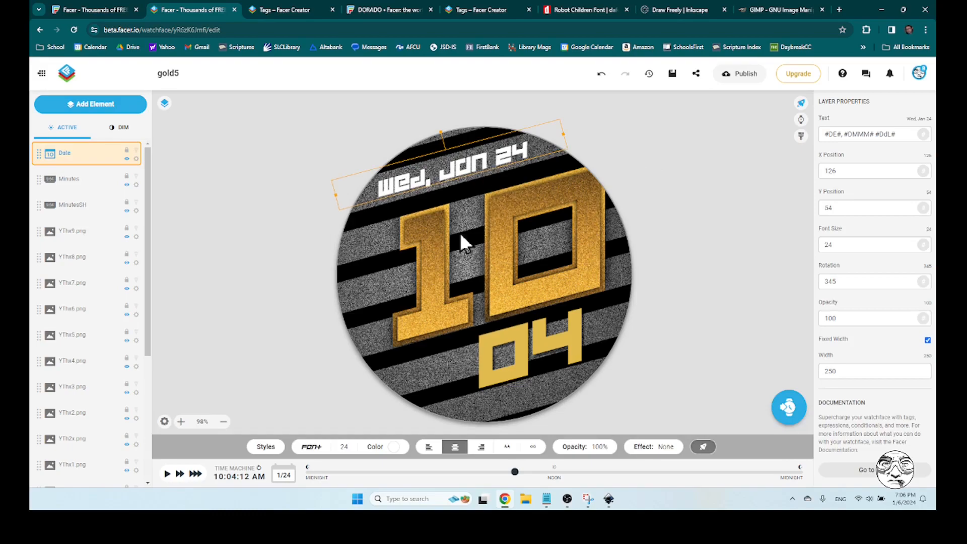
left_click(394, 446)
left_click(379, 365)
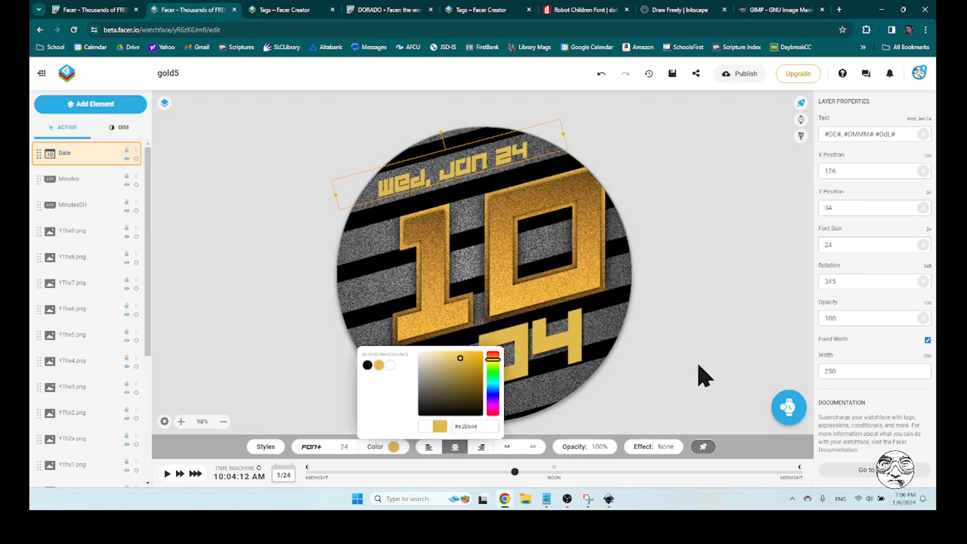
left_click(685, 353)
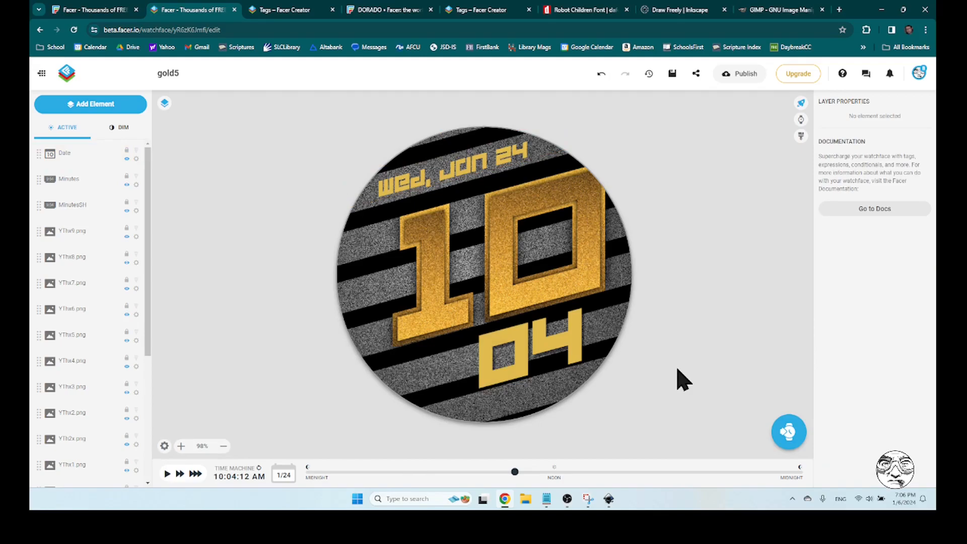
Duplicate the Date layer and rename the lower copy DateSH
left_click(485, 169)
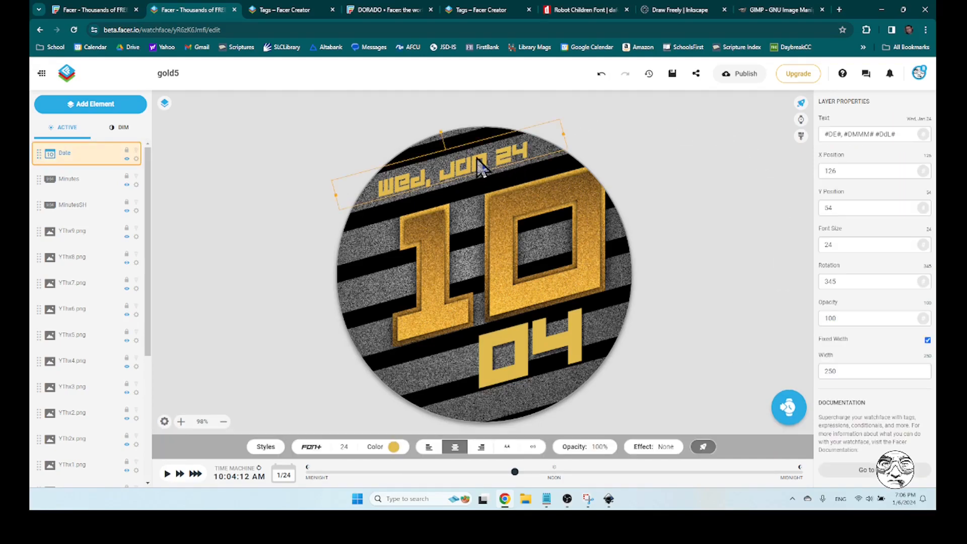
right_click(138, 167)
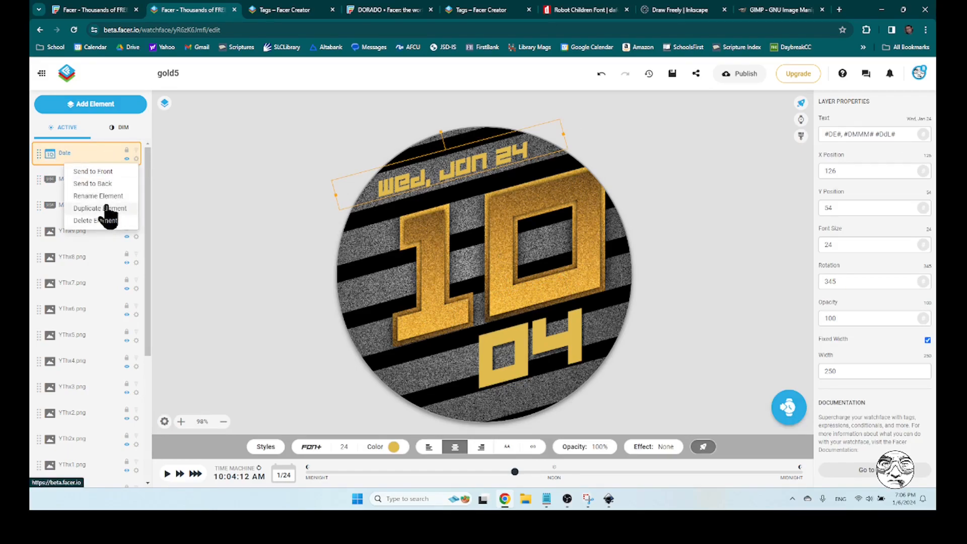
left_click(100, 208)
left_click(81, 184)
right_click(136, 185)
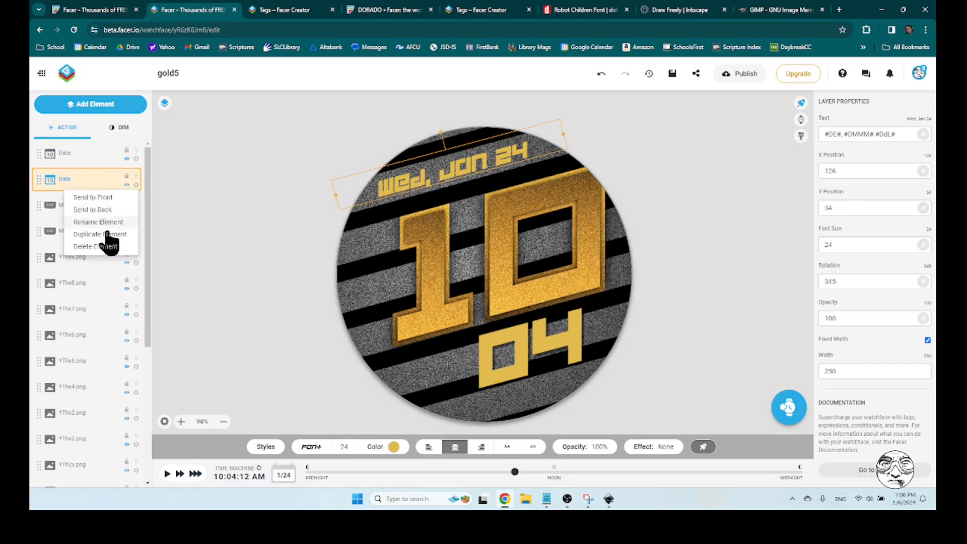
left_click(105, 222)
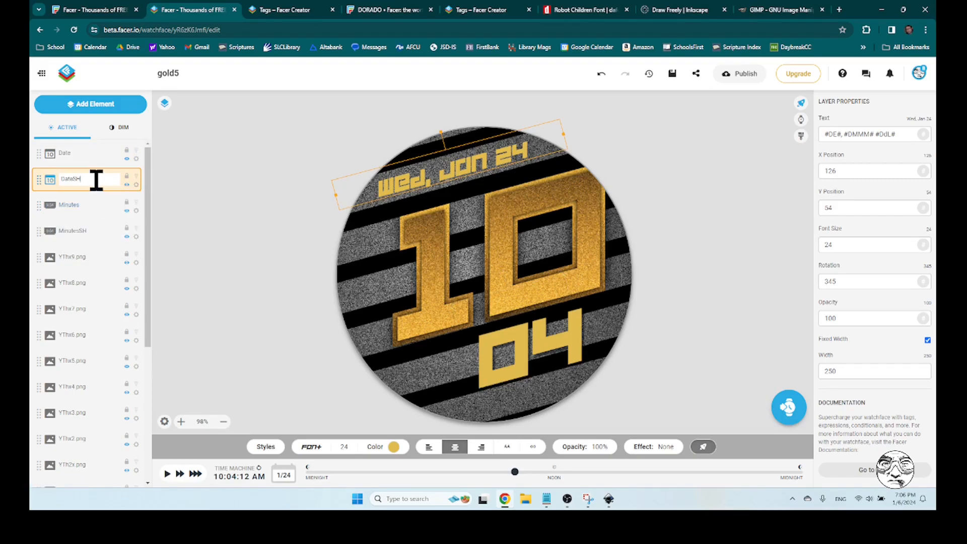
left_click(99, 154)
Set the DateSH layer's text colour to black (#000000)
left_click(95, 177)
left_click(394, 447)
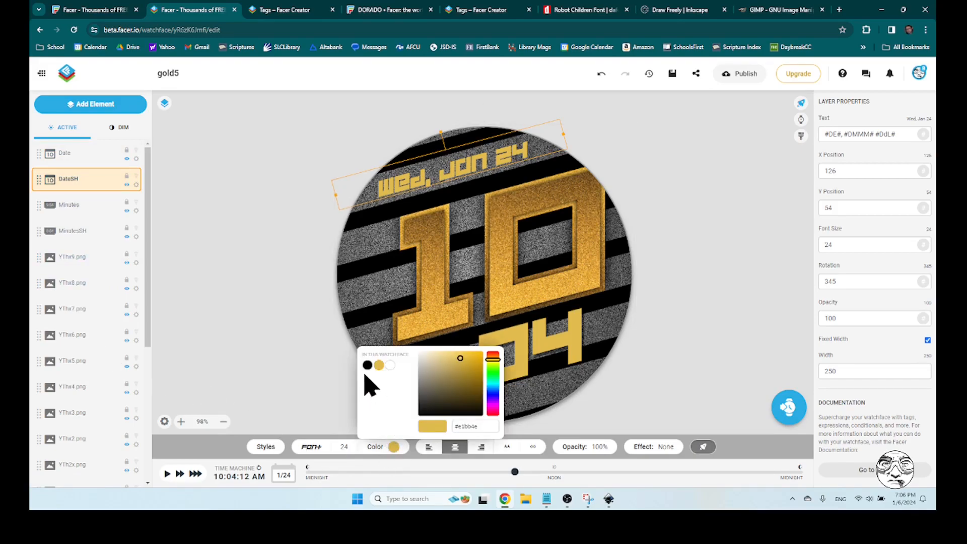
left_click(367, 365)
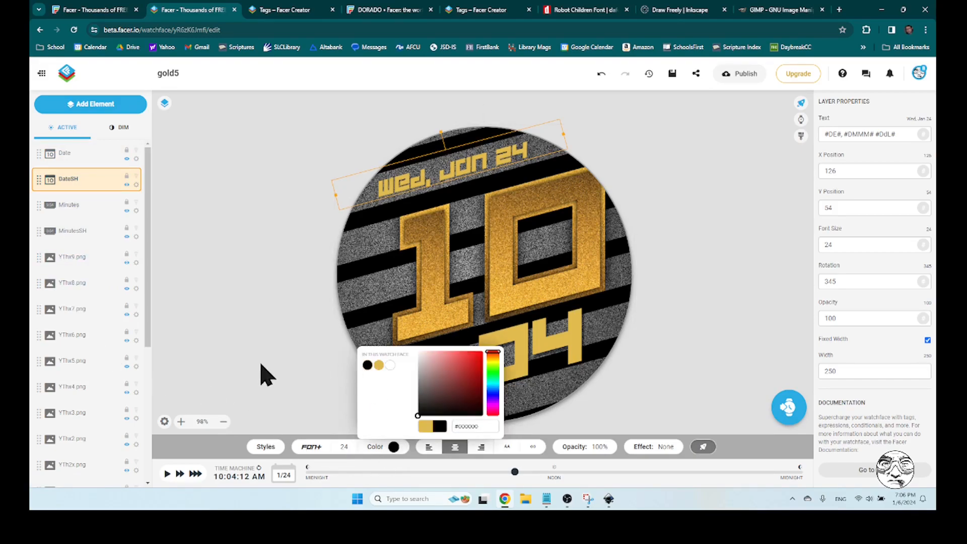
left_click(870, 200)
Offset the DateSH shadow layer from the date by setting its position to X 128, Y 56
left_click_drag(834, 171, 840, 171)
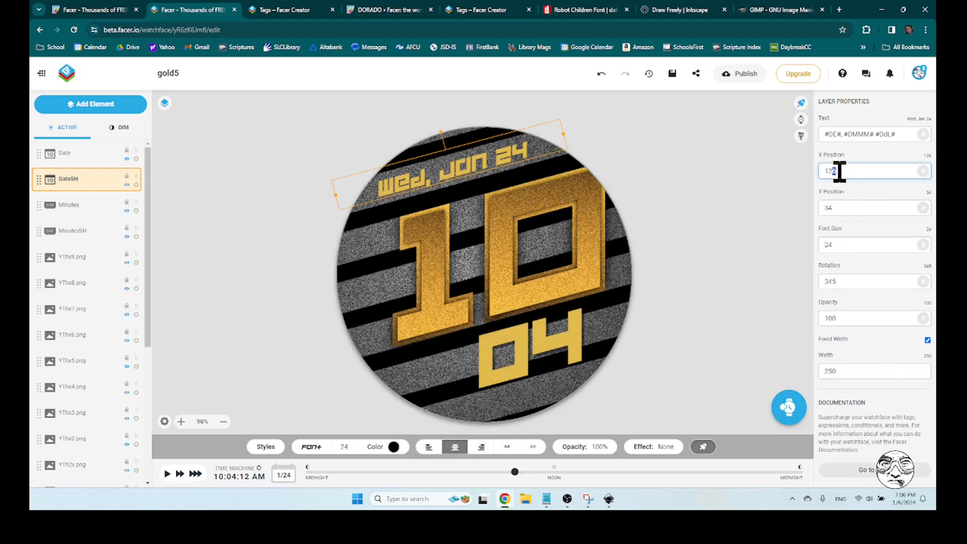
type("8")
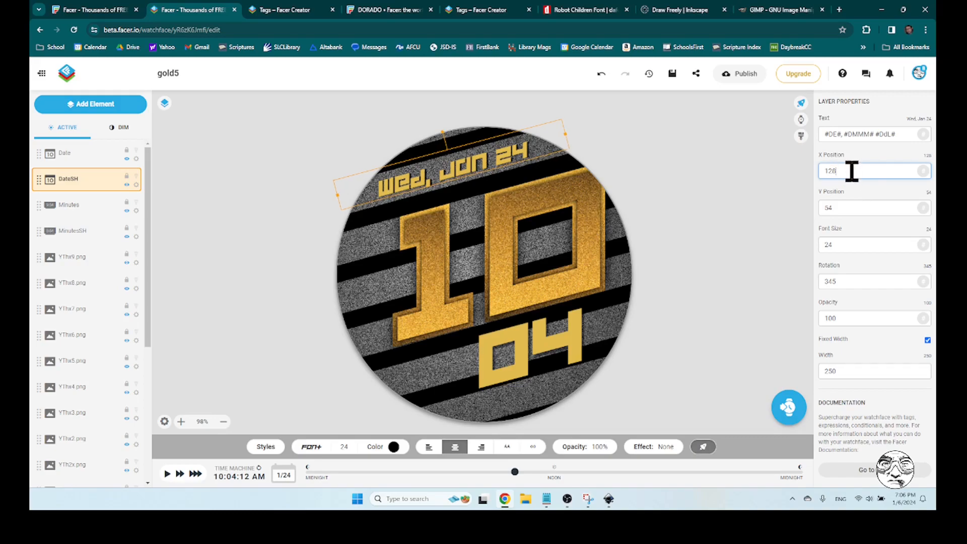
left_click_drag(831, 172, 844, 172)
type("7")
type("8")
left_click_drag(830, 208, 837, 208)
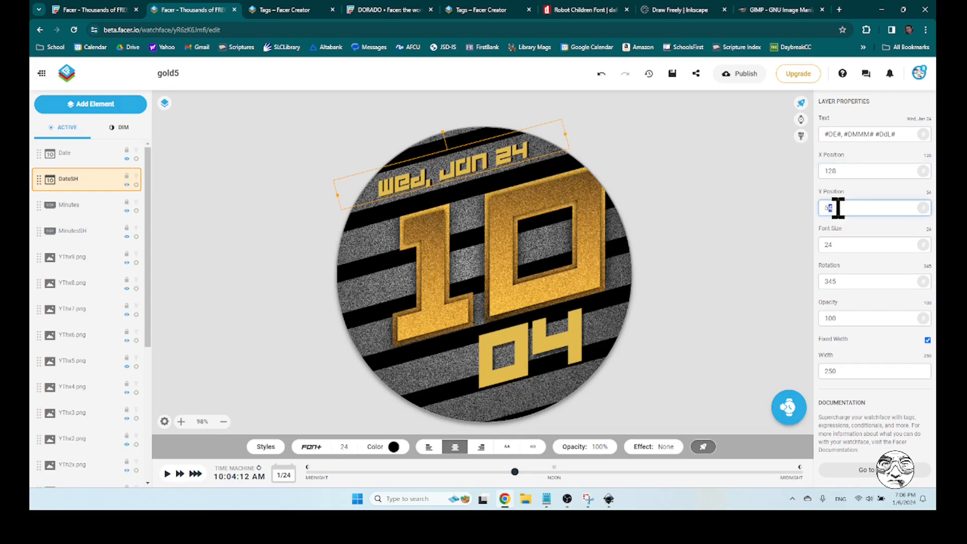
type("6")
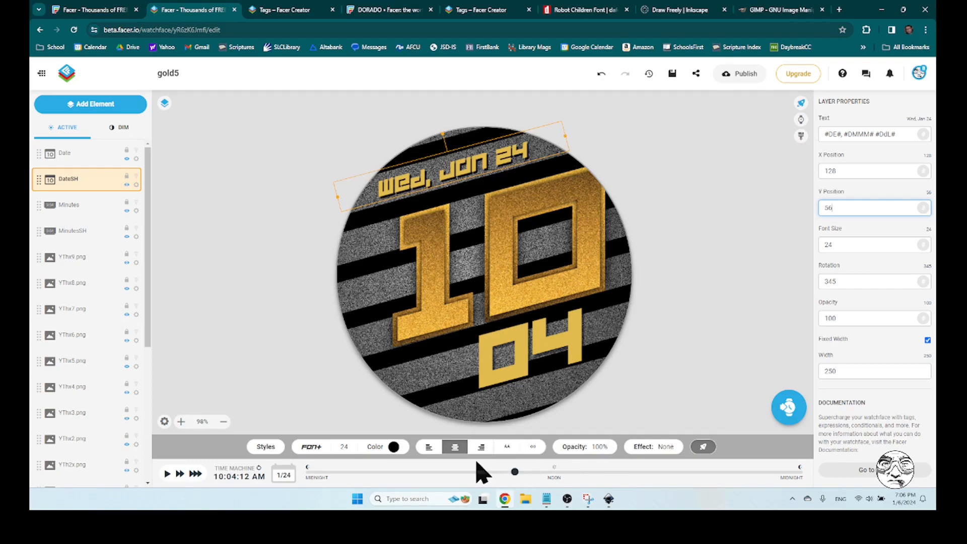
Lower the DateSH shadow's opacity to 42% and deselect the layer
left_click(587, 447)
mouse_move(589, 409)
left_mouse_down()
mouse_move(582, 385)
mouse_move(587, 426)
left_mouse_up()
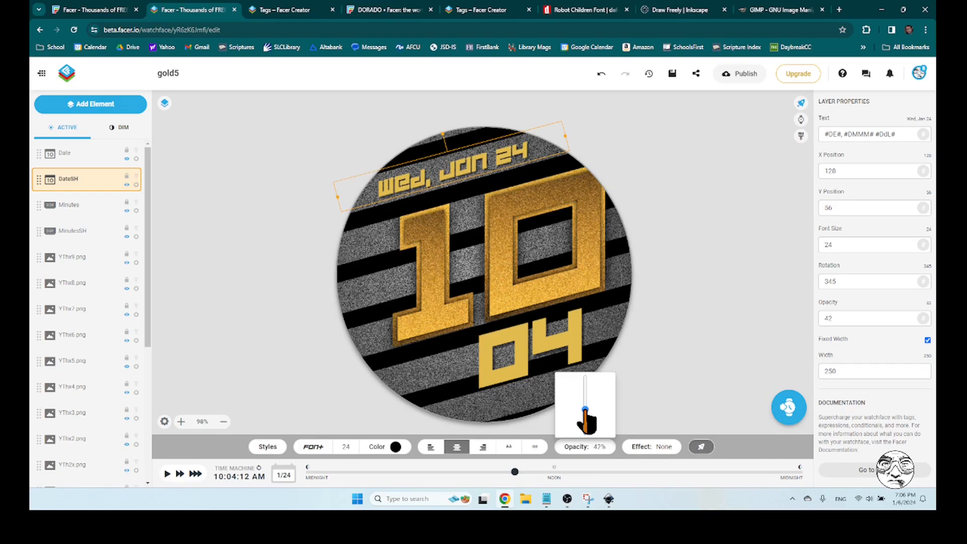
left_click(686, 272)
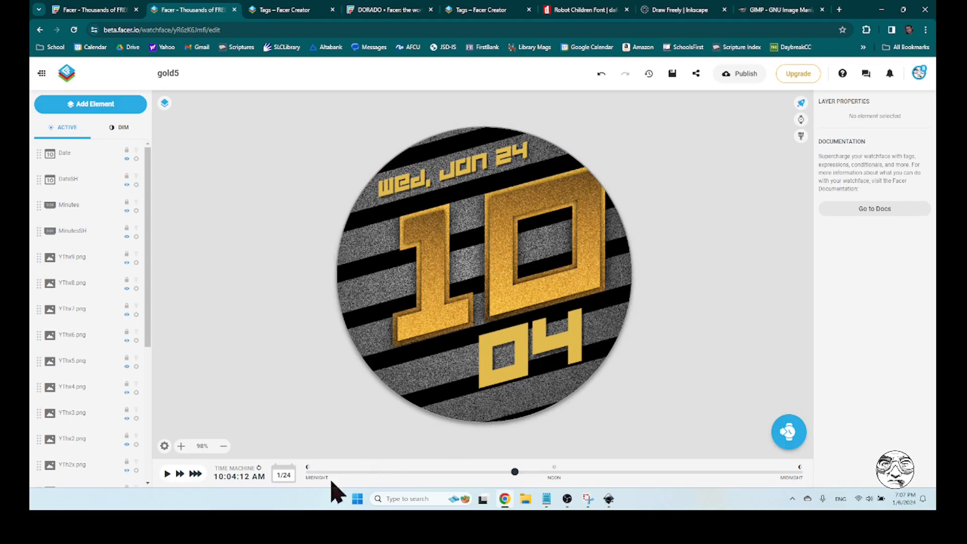
Preview the watch face at the fastest time speed, switching to normal speed at about 3:00 AM
left_click(199, 475)
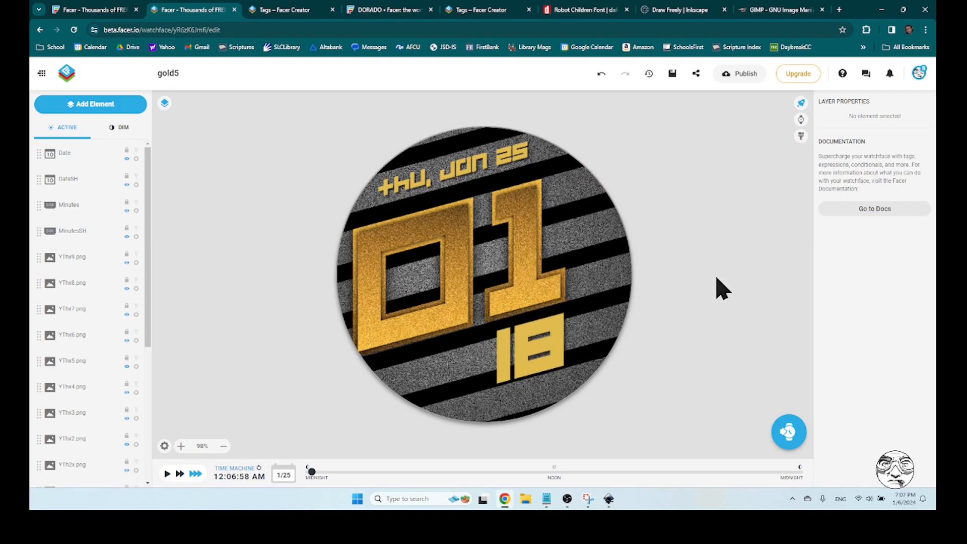
left_click(168, 474)
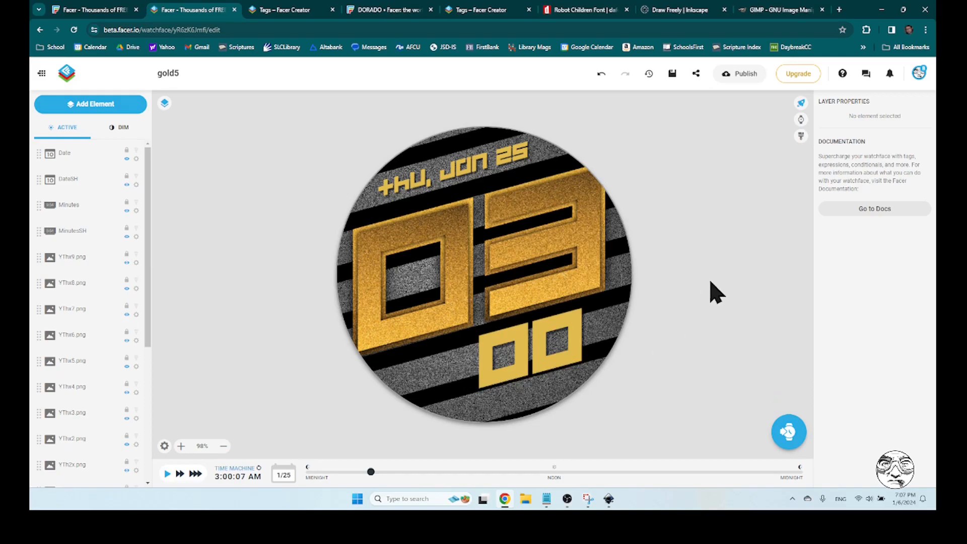
Find the watch battery level integer tag under Device Information in the Facer Creator tag reference and select #BLN#
left_click(283, 12)
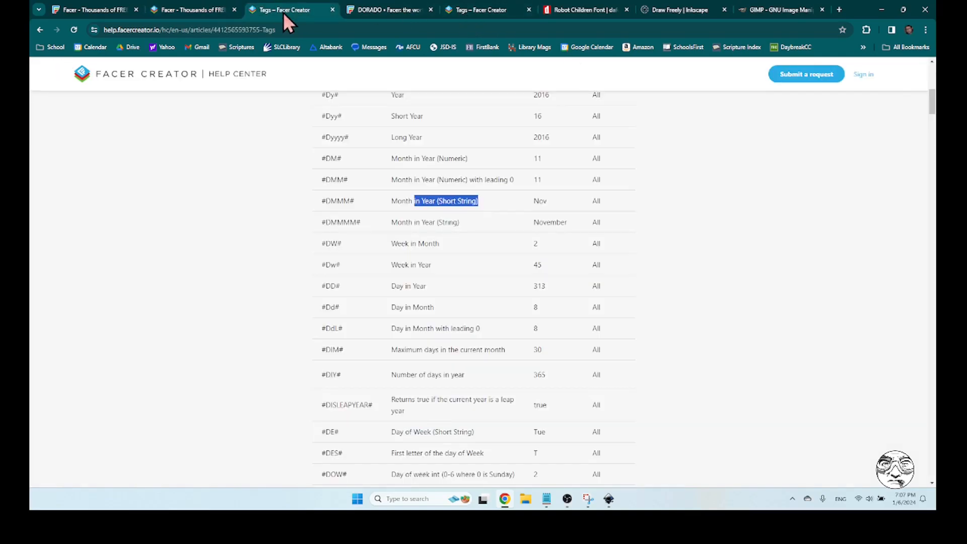
scroll(678, 294, "down", 20)
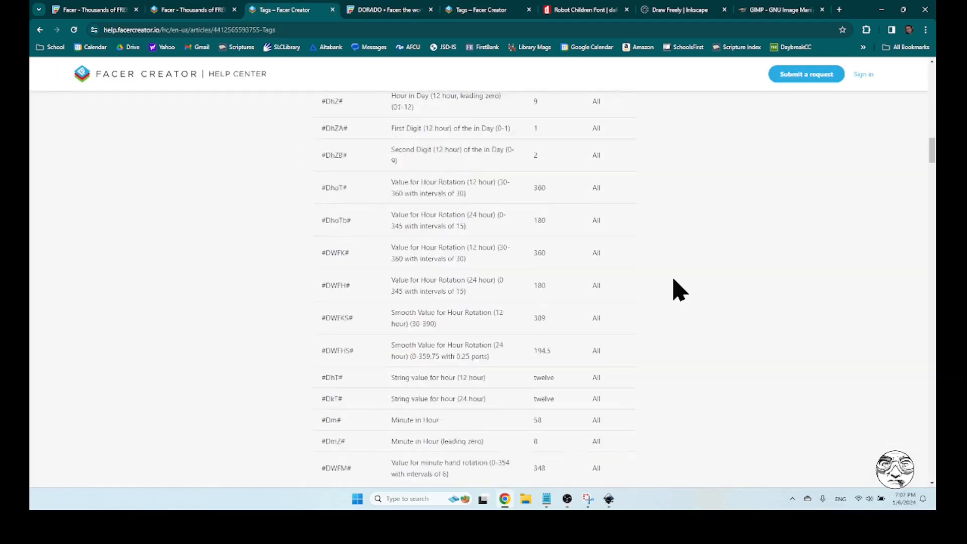
scroll(678, 294, "down", 20)
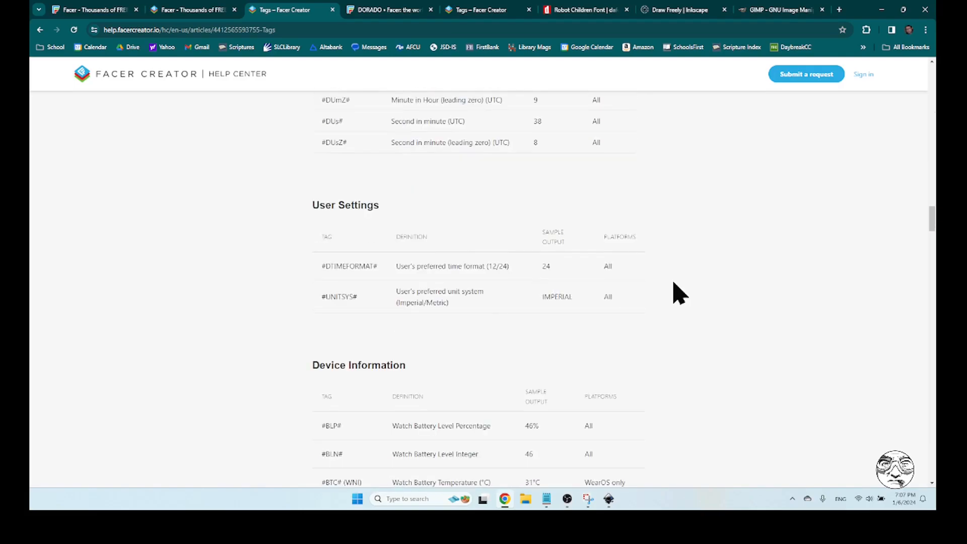
scroll(677, 293, "up", 1)
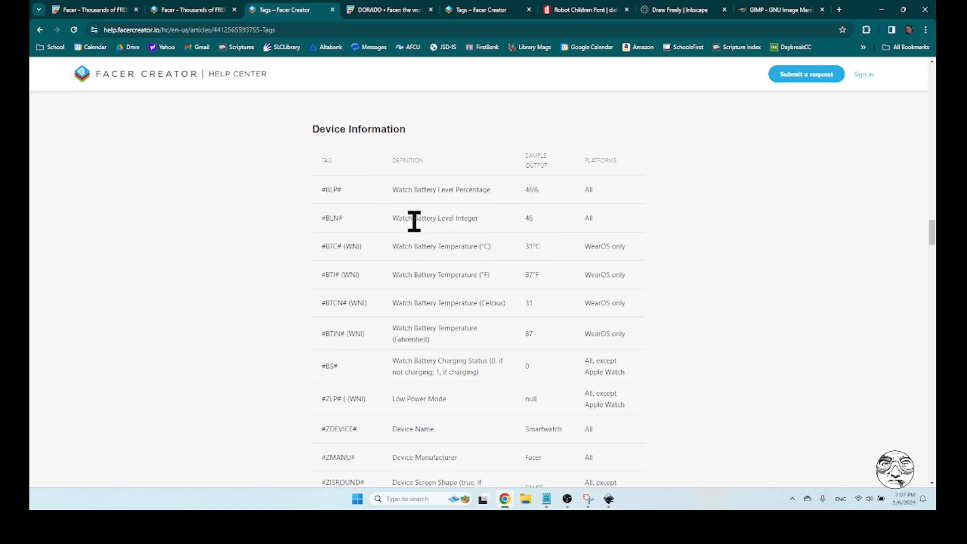
left_click_drag(323, 219, 362, 222)
Return to the gold5 watch face editor and add a text element containing the battery tag #BLN#
left_click(207, 9)
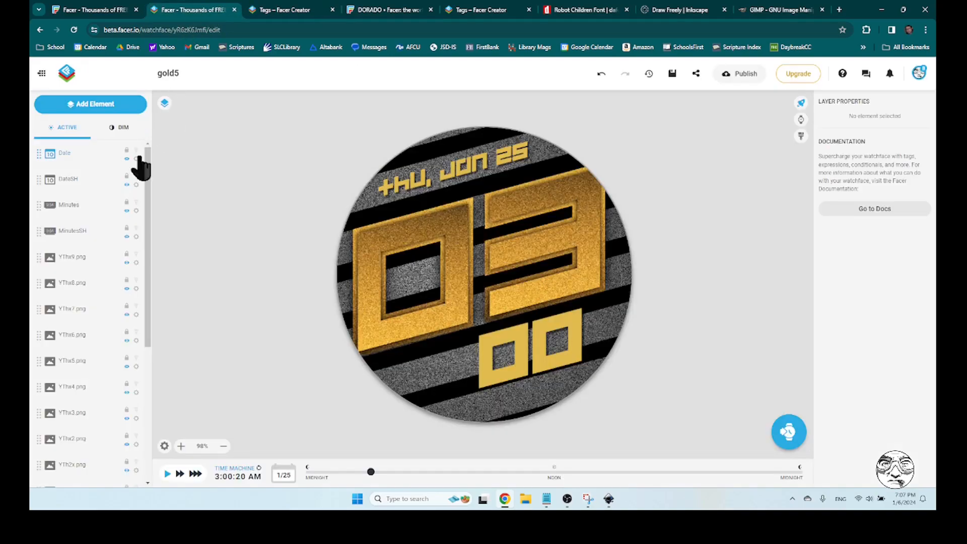
left_click(93, 104)
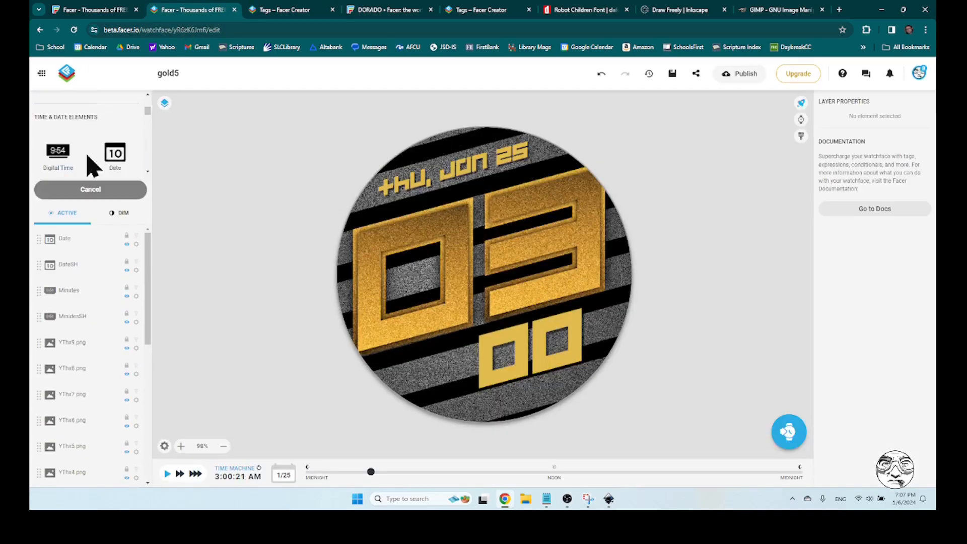
mouse_move(148, 181)
left_mouse_down()
mouse_move(147, 256)
mouse_move(148, 127)
left_mouse_up()
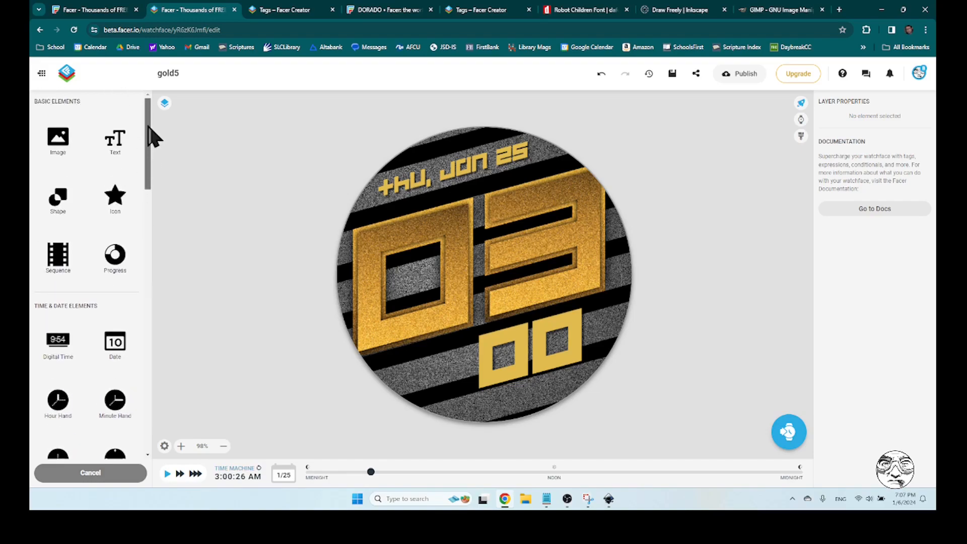
left_click(120, 151)
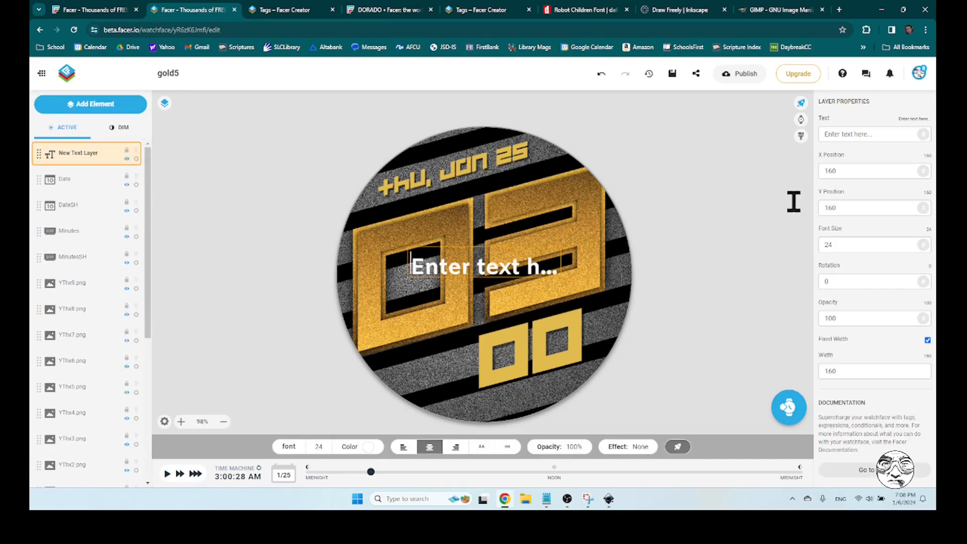
left_click(872, 133)
left_click_drag(881, 134, 821, 141)
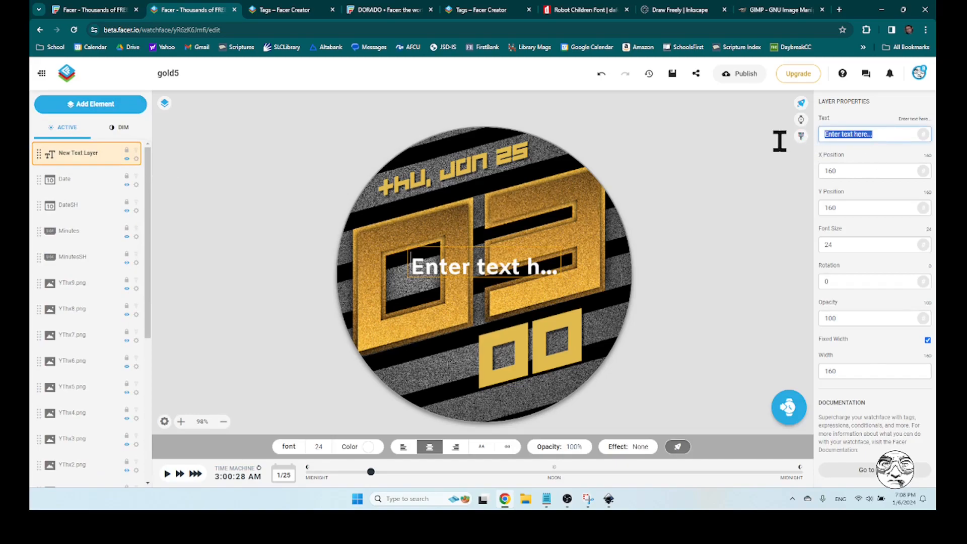
type("#BLN#")
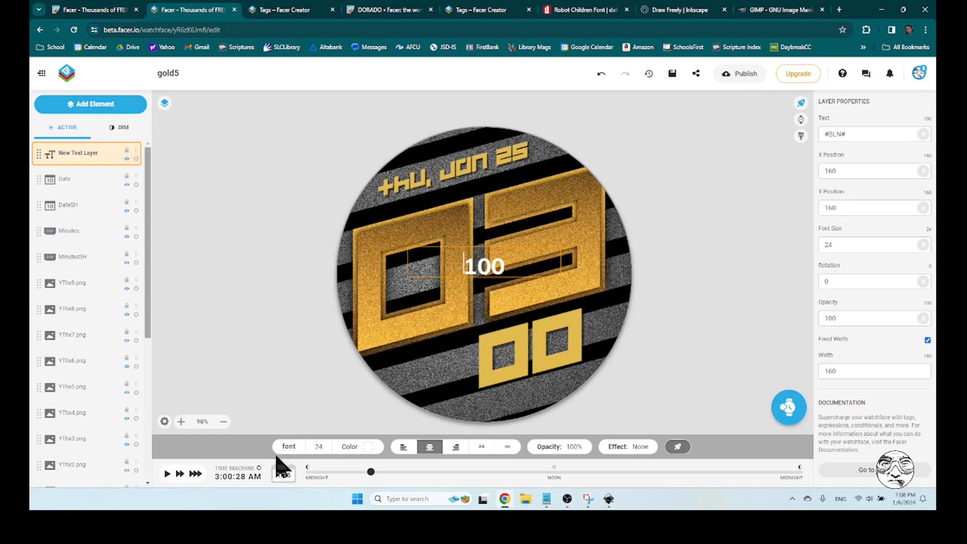
Set the battery text's font to Robot_Children and its colour to the watch face's gold, #e1bb4e
left_click(292, 448)
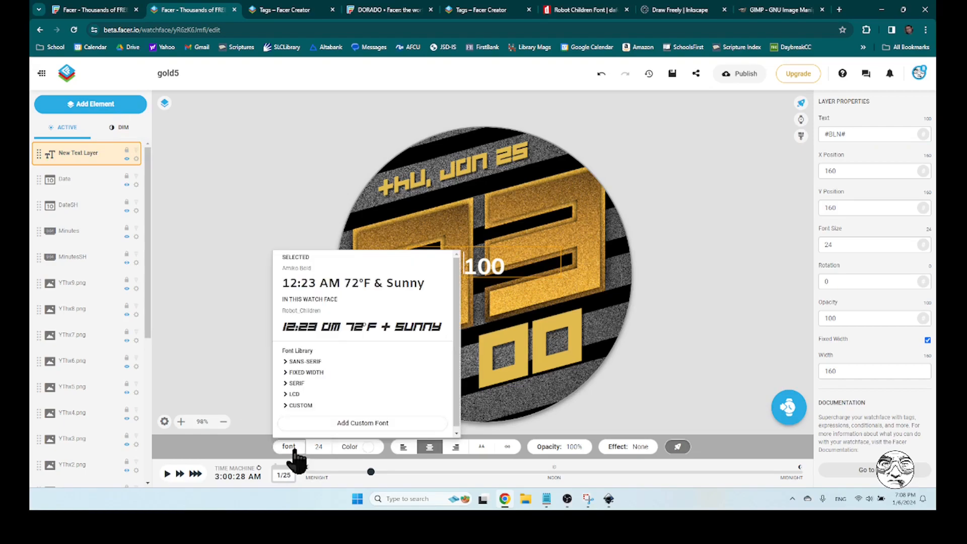
left_click(326, 336)
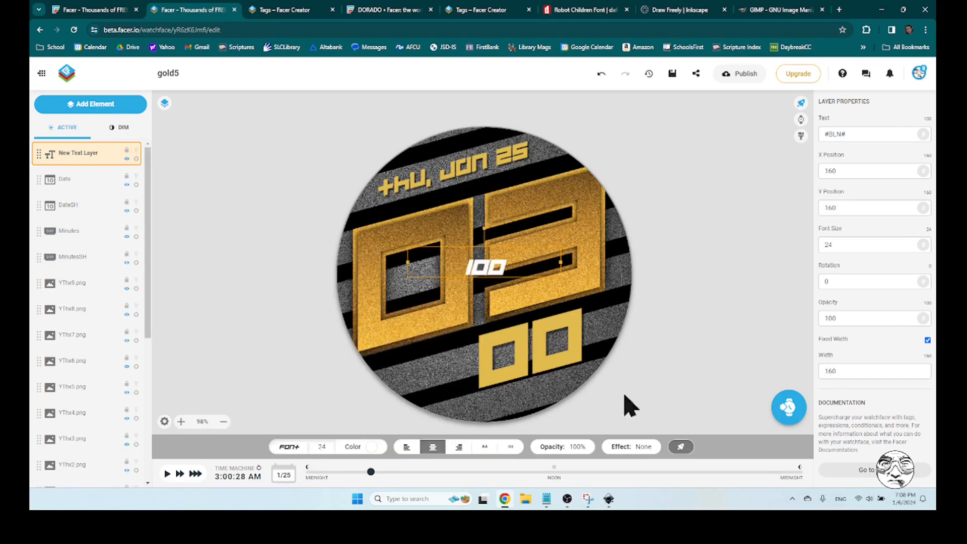
left_click(371, 449)
left_click(357, 364)
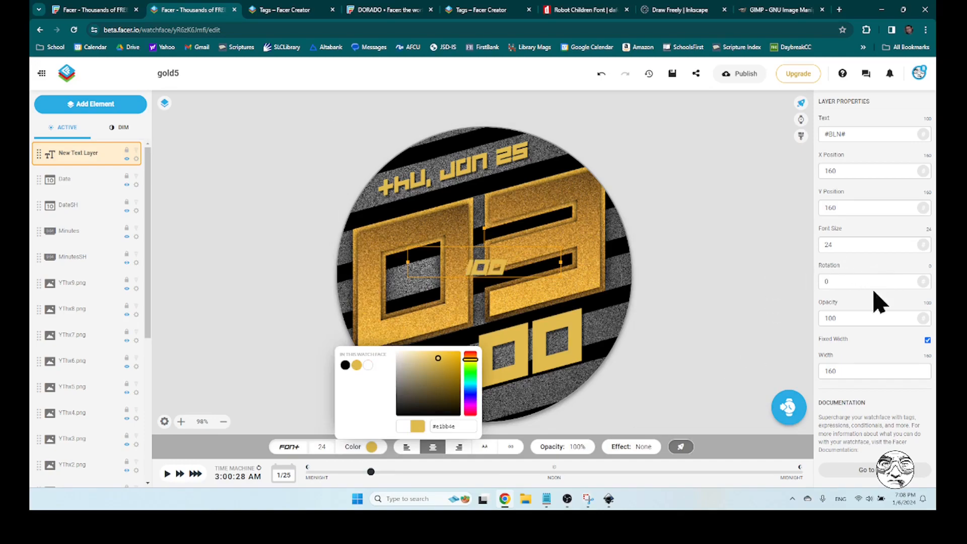
Rotate the battery text to 345 and place it beside the minutes at about X 126, Y 267
double_click(849, 282)
type("375")
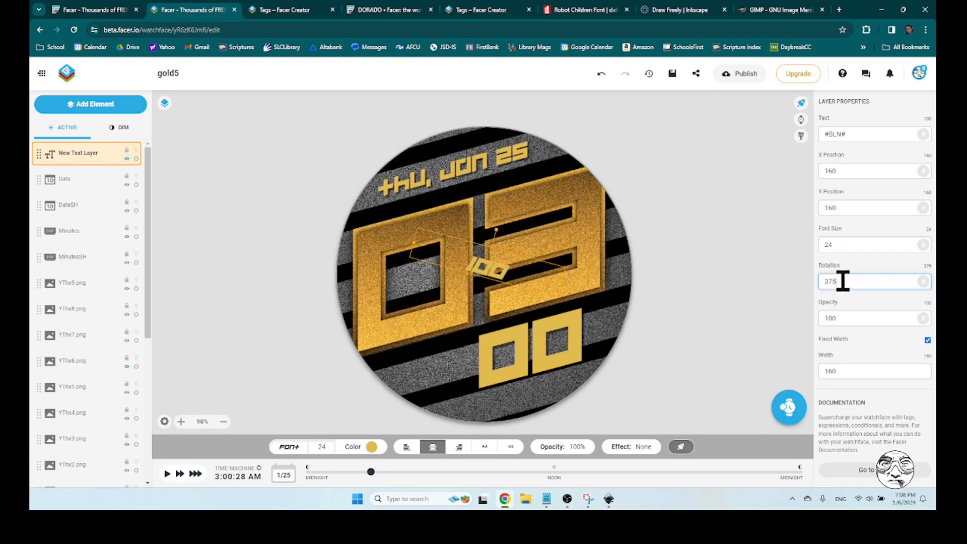
left_click_drag(843, 281, 822, 283)
type("345")
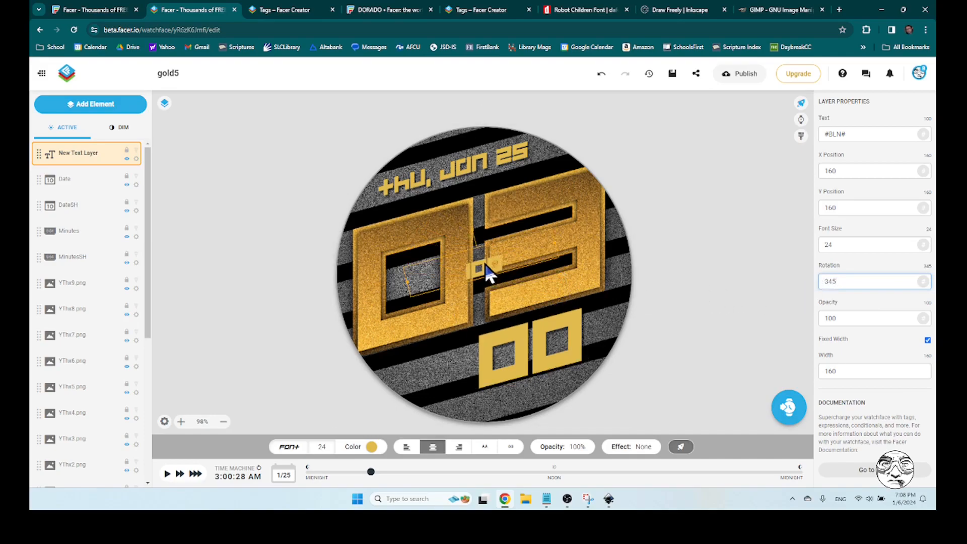
left_click_drag(488, 274, 453, 362)
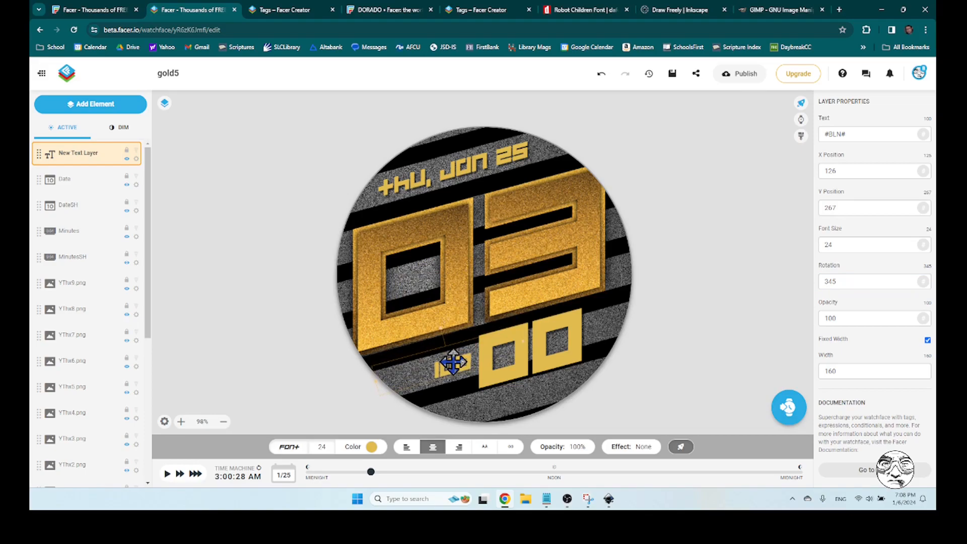
left_click(754, 328)
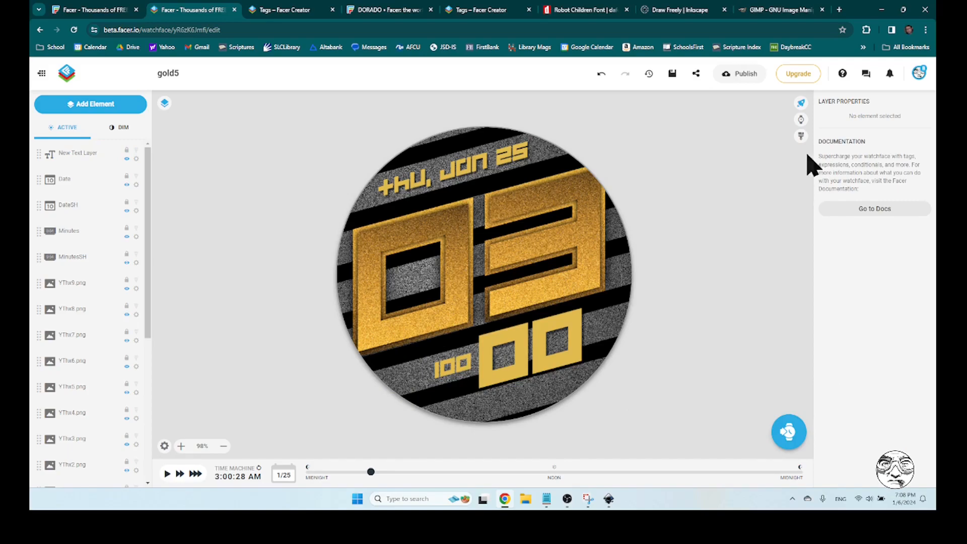
Open the watch preview and try the simulated Watch battery level to test the battery text
left_click(801, 120)
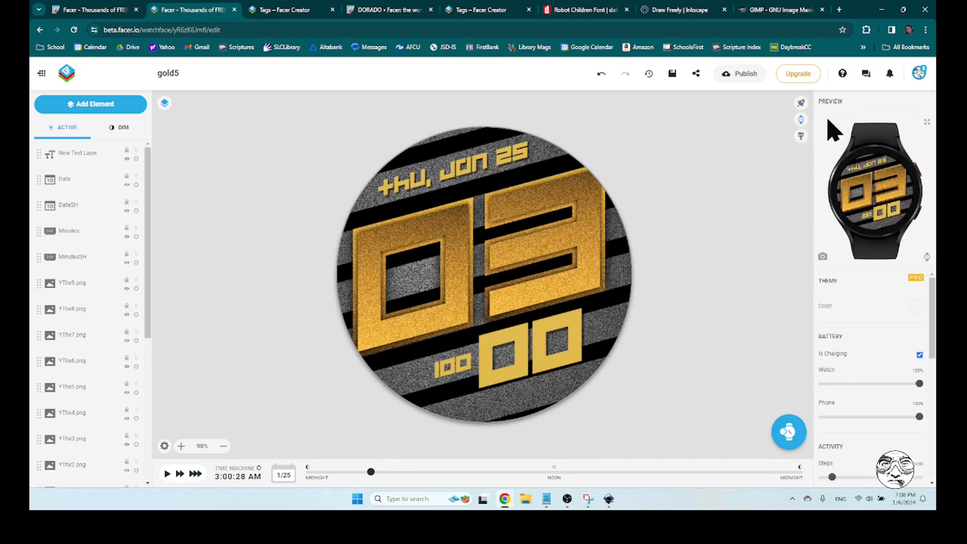
scroll(870, 338, "down", 5)
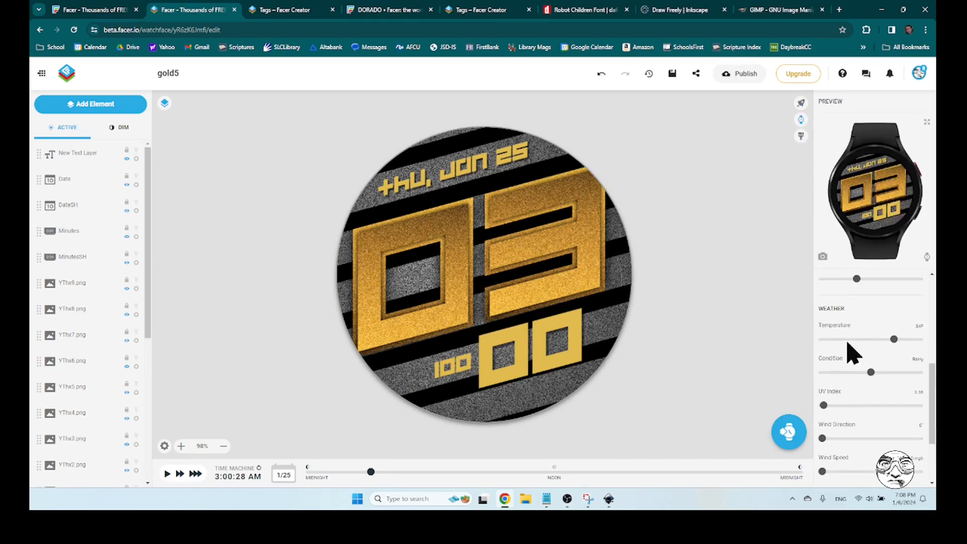
scroll(855, 355, "up", 2)
scroll(878, 364, "up", 2)
scroll(879, 368, "up", 1)
left_click(920, 341)
left_click_drag(919, 341, 928, 378)
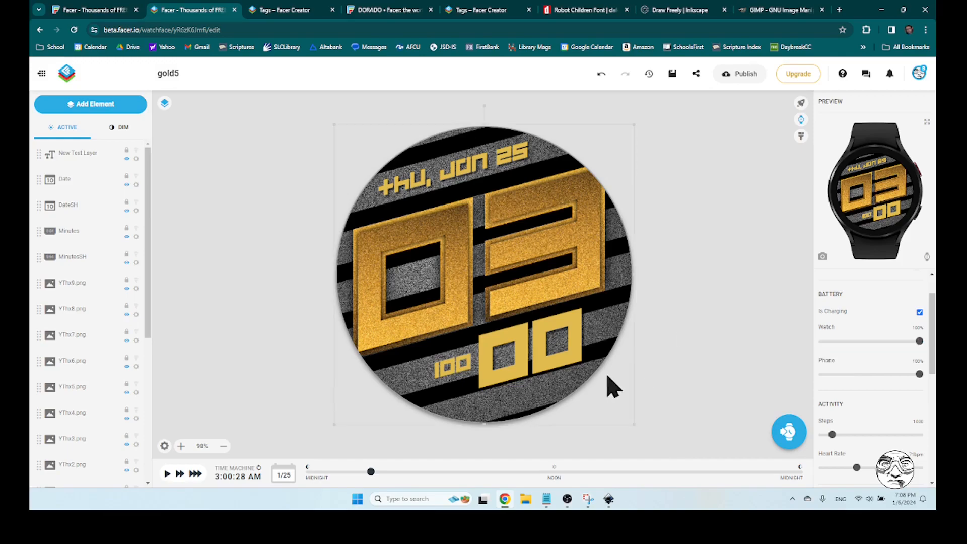
Rename the new battery text layer to Battery
left_click(479, 381)
left_click(461, 363)
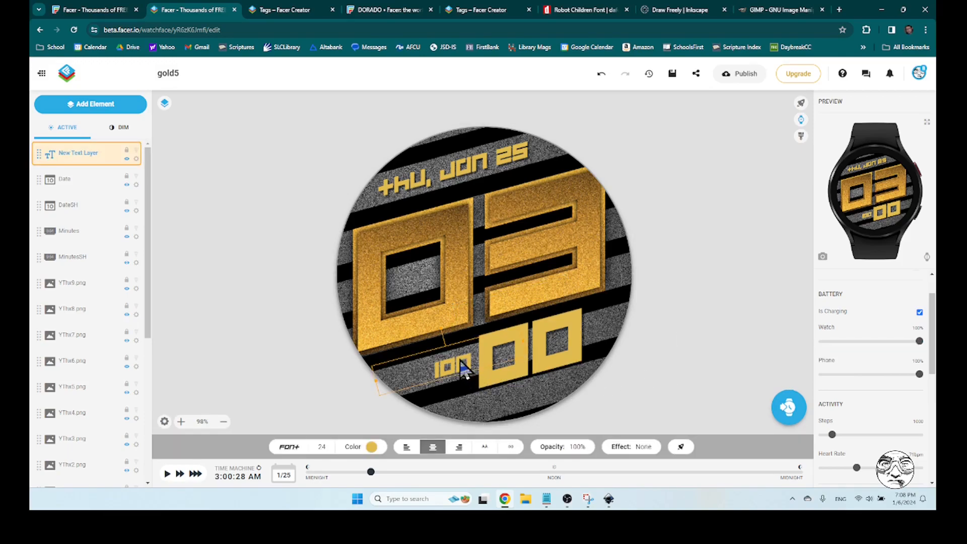
right_click(133, 166)
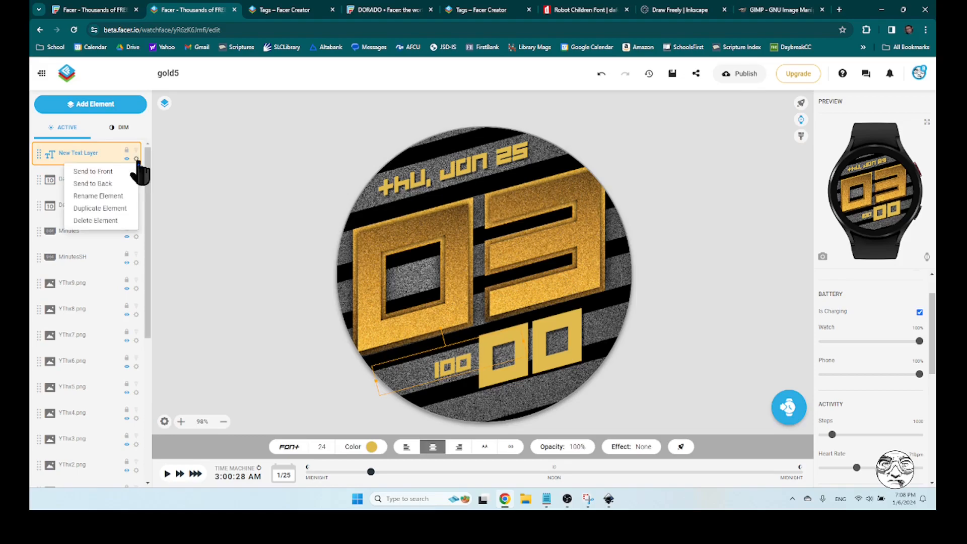
left_click(112, 196)
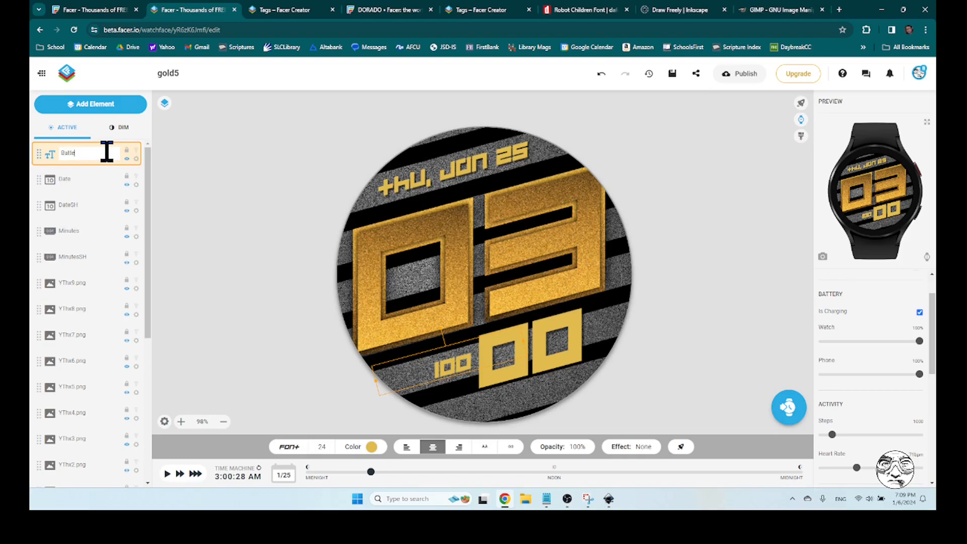
left_click(94, 183)
left_click(96, 159)
Duplicate the Battery layer and rename the lower copy to BatterySH
left_click(136, 160)
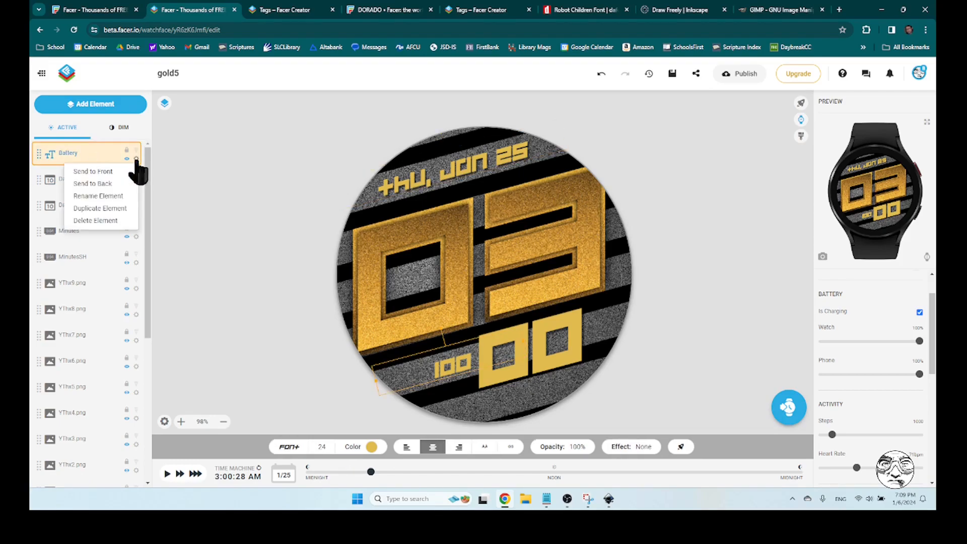
left_click(108, 208)
left_click(88, 182)
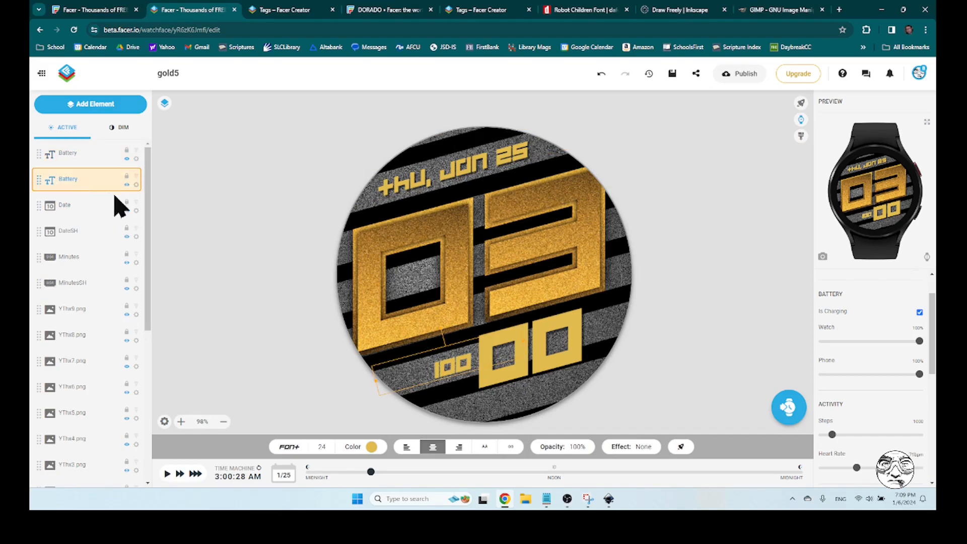
left_click(136, 185)
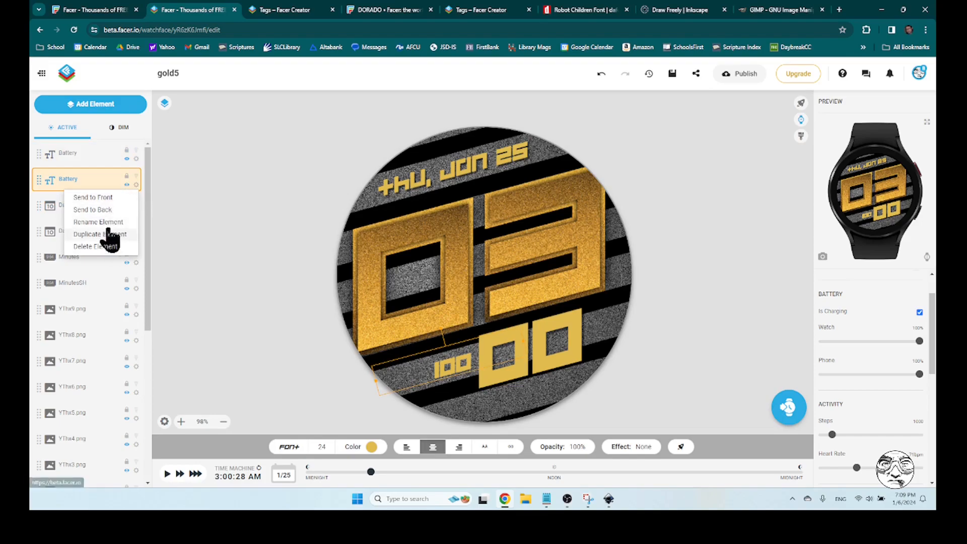
left_click(103, 223)
left_click(101, 181)
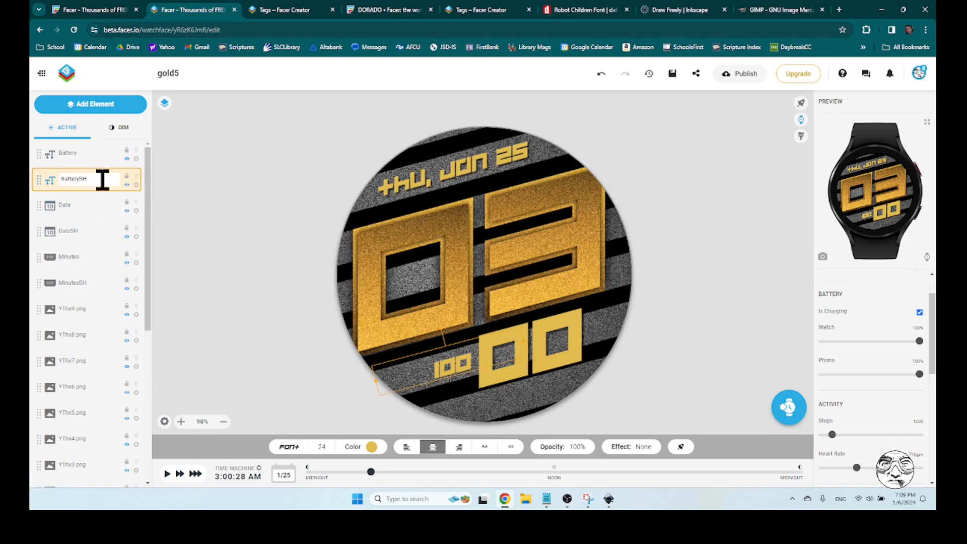
type("SH")
key("Return")
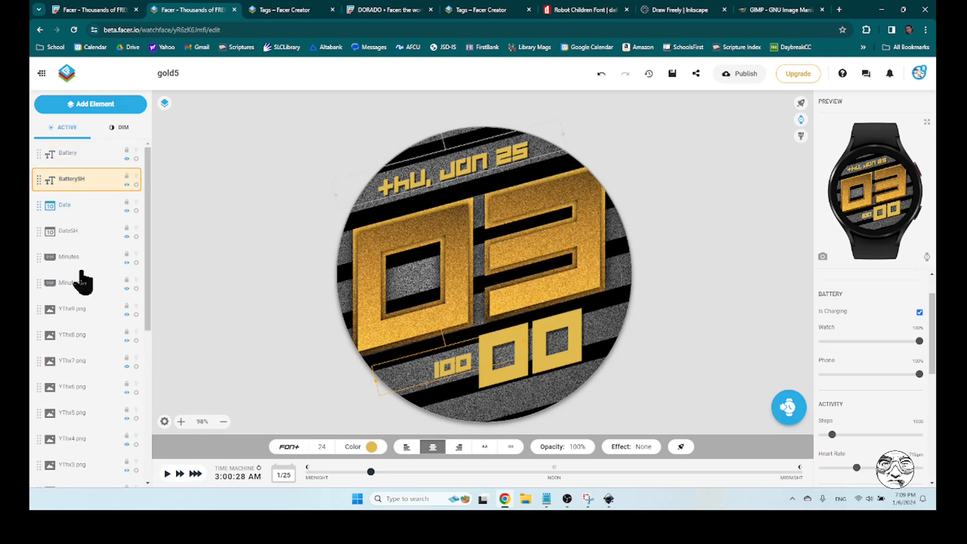
Colour the BatterySH shadow text black, #000000, and deselect the layer
left_click(371, 447)
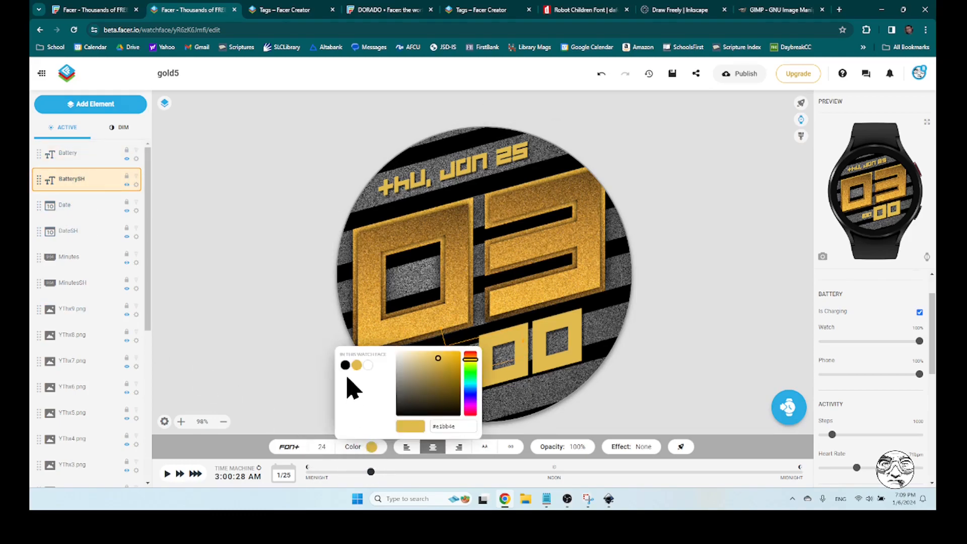
left_click(346, 365)
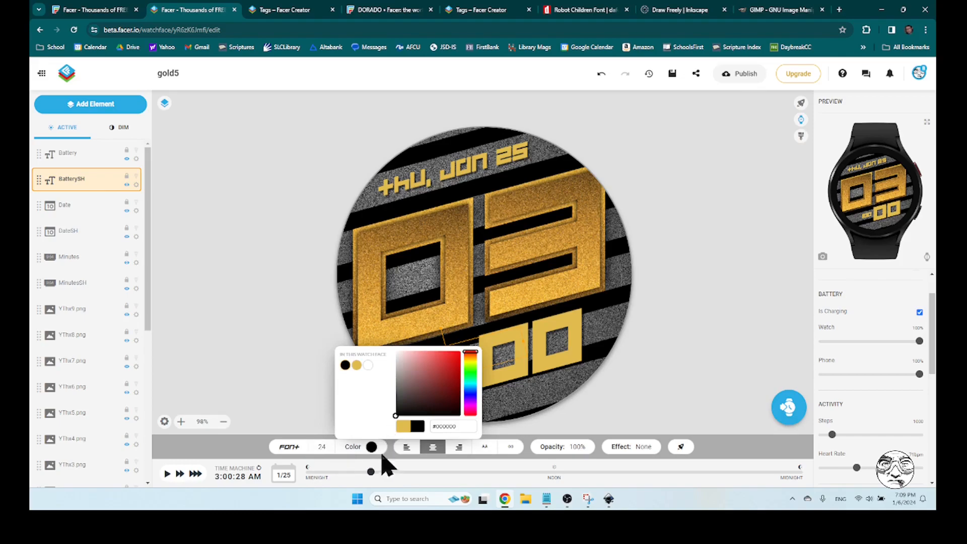
left_click(292, 392)
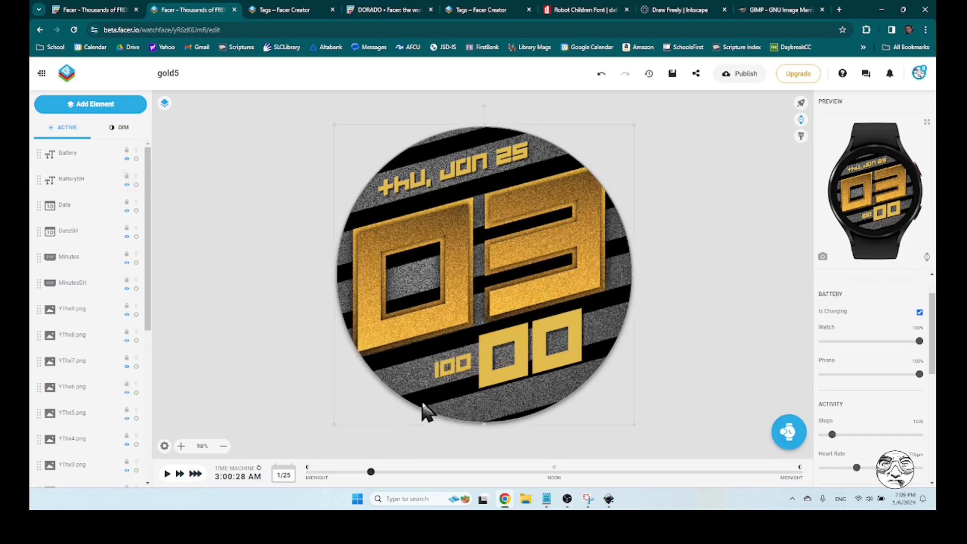
Offset the BatterySH shadow layer from the battery text by setting its position to X 127, Y 268
left_click(91, 187)
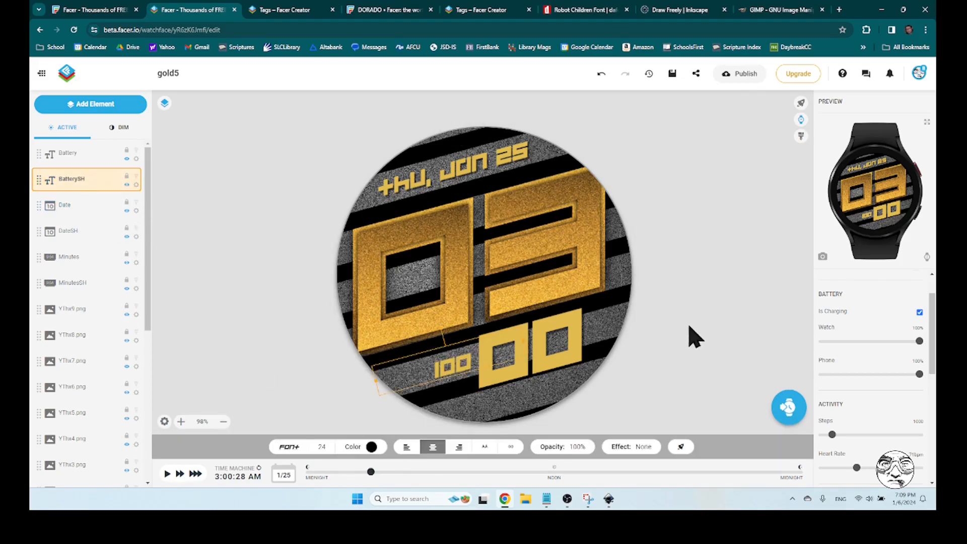
left_click(802, 105)
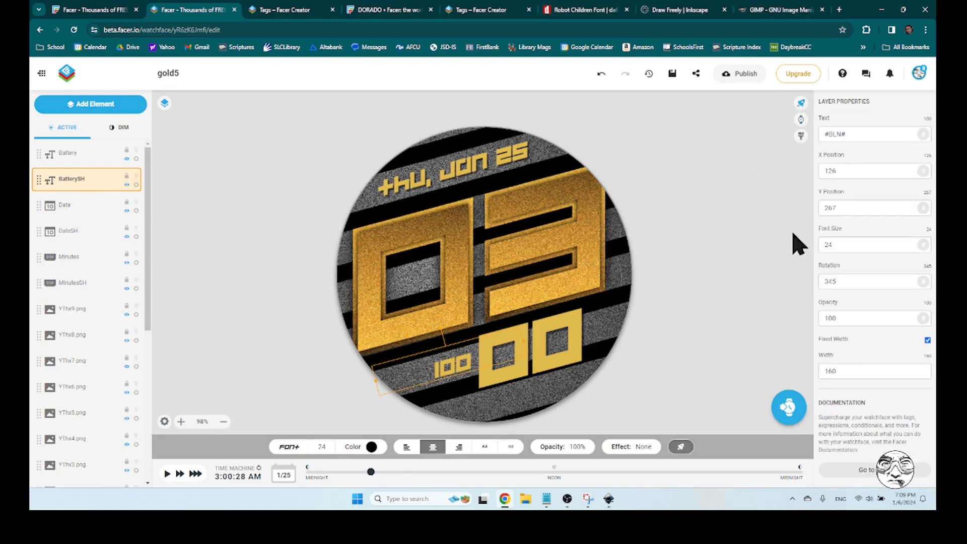
left_click_drag(835, 171, 868, 176)
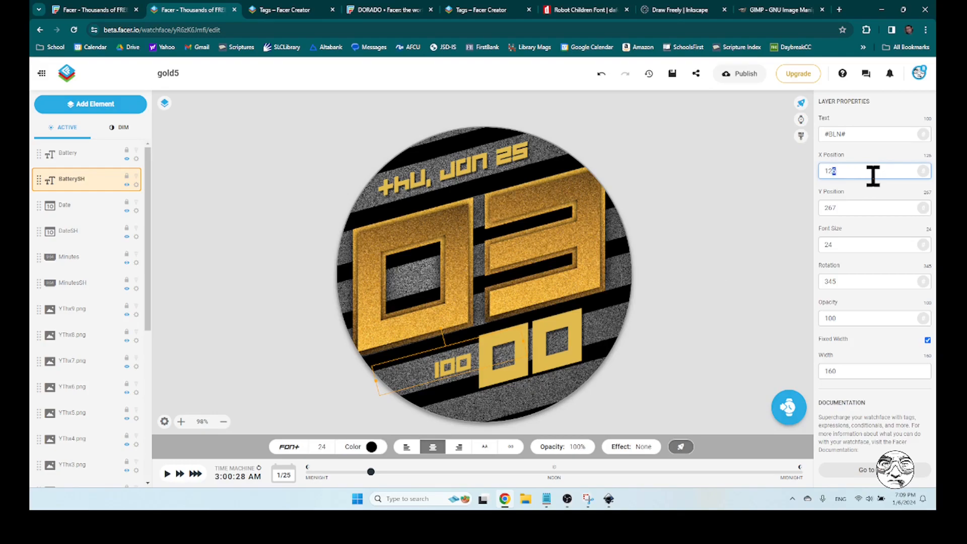
left_click_drag(833, 208, 853, 209)
type("8")
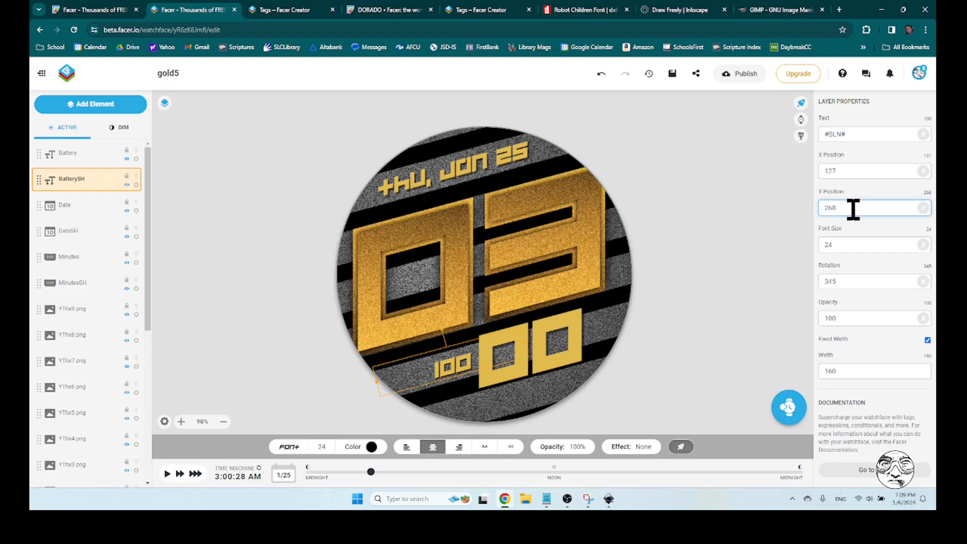
Lower the BatterySH shadow's opacity to about 59% and deselect the layer
left_click(568, 447)
left_click_drag(564, 385, 563, 401)
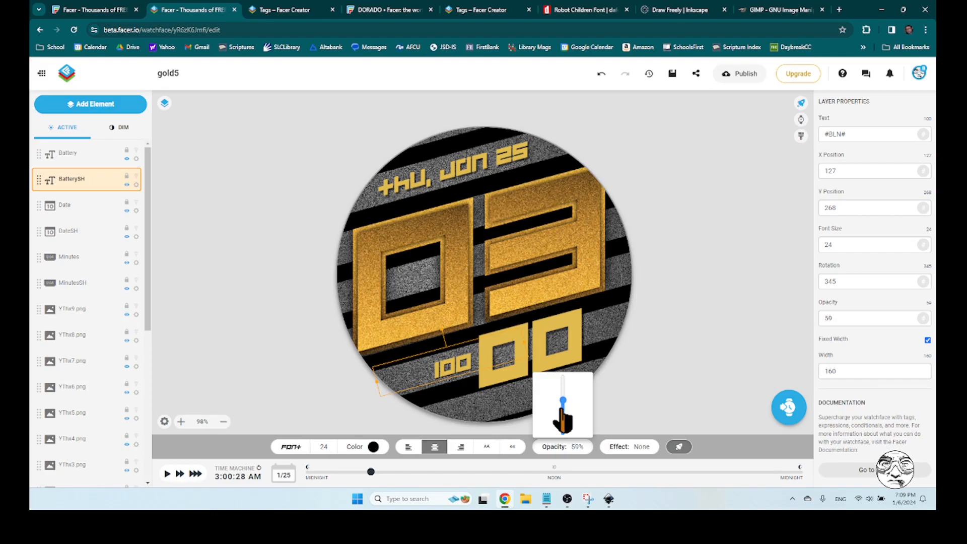
left_click(664, 375)
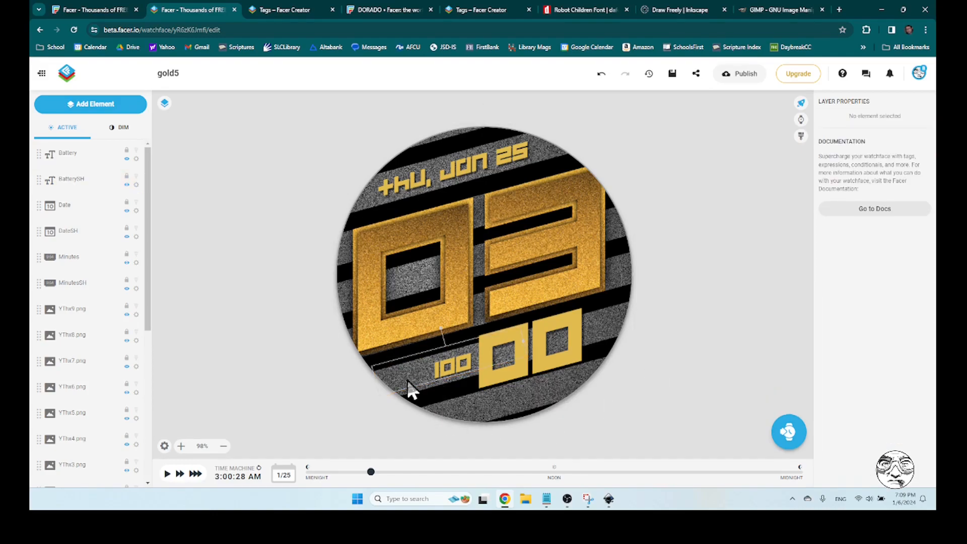
Add an icon element to the watch face and give it the lightning bolt style
left_click(100, 106)
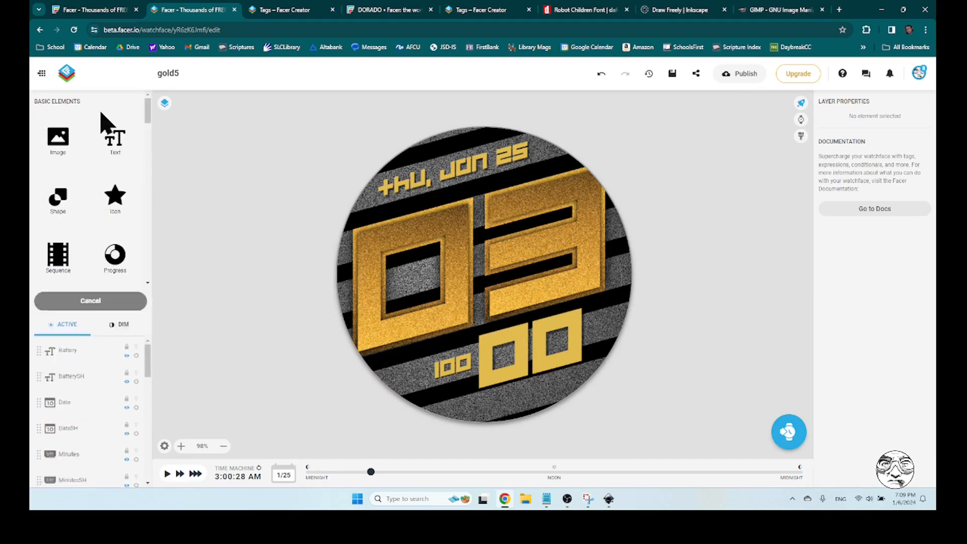
left_click(116, 199)
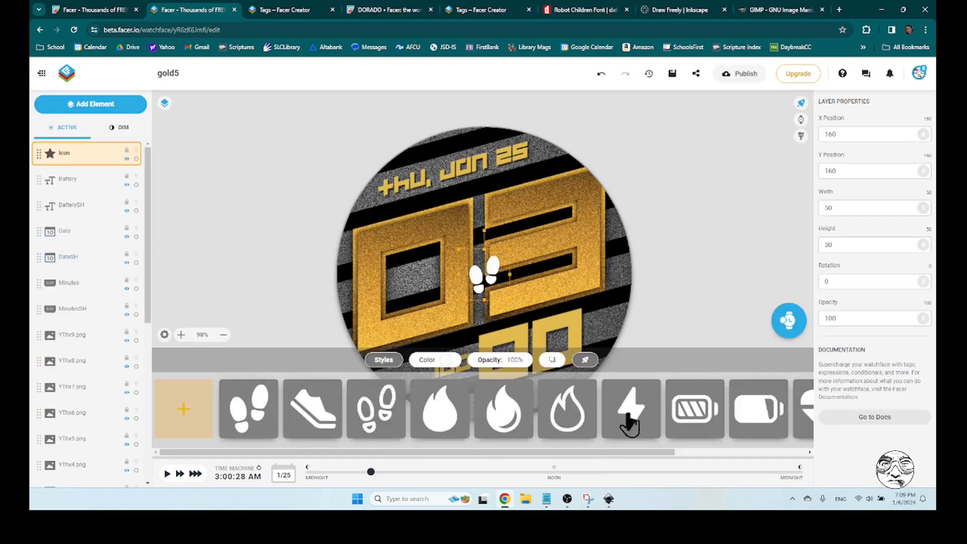
left_click(628, 417)
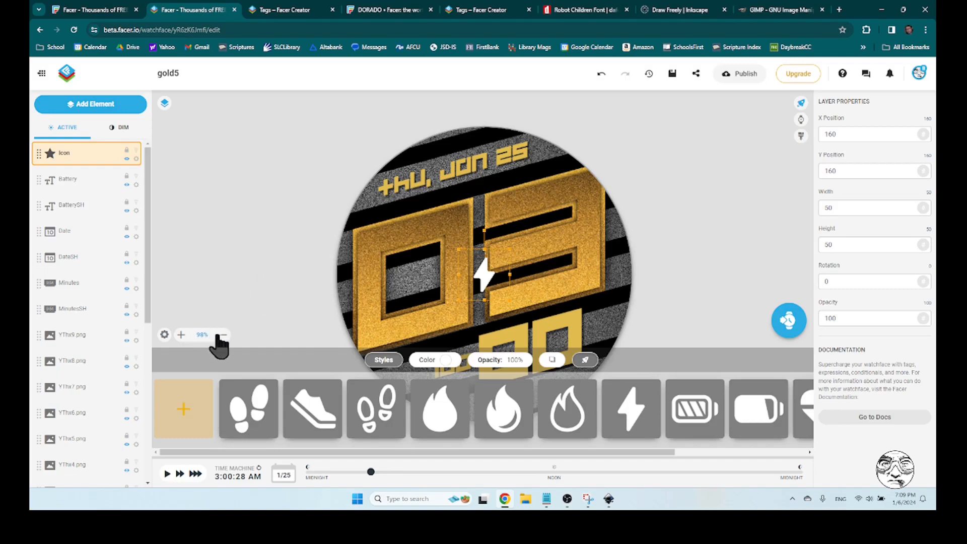
Move the lightning bolt icon off the watch face and colour it the face's existing gold, #e1bb4e
left_click(247, 294)
left_click(487, 285)
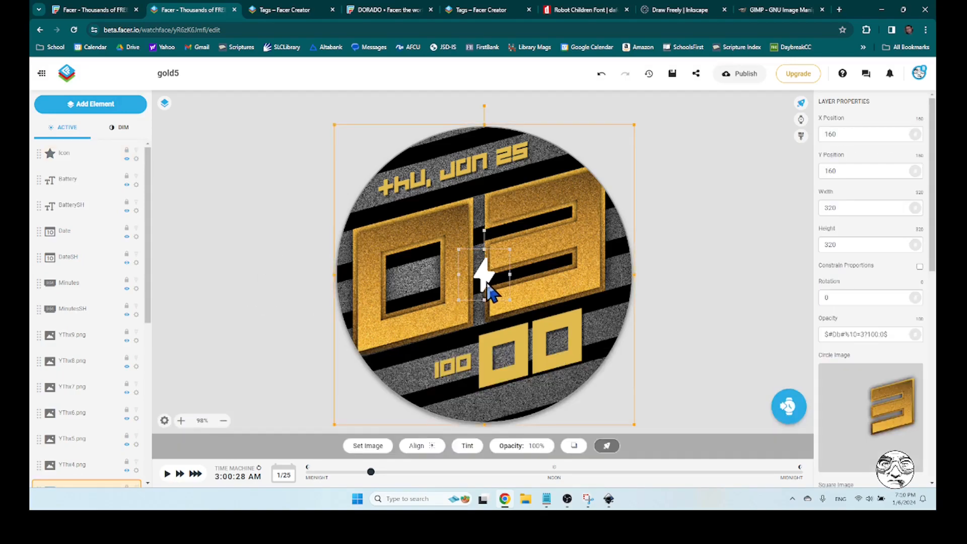
left_click_drag(440, 328, 298, 285)
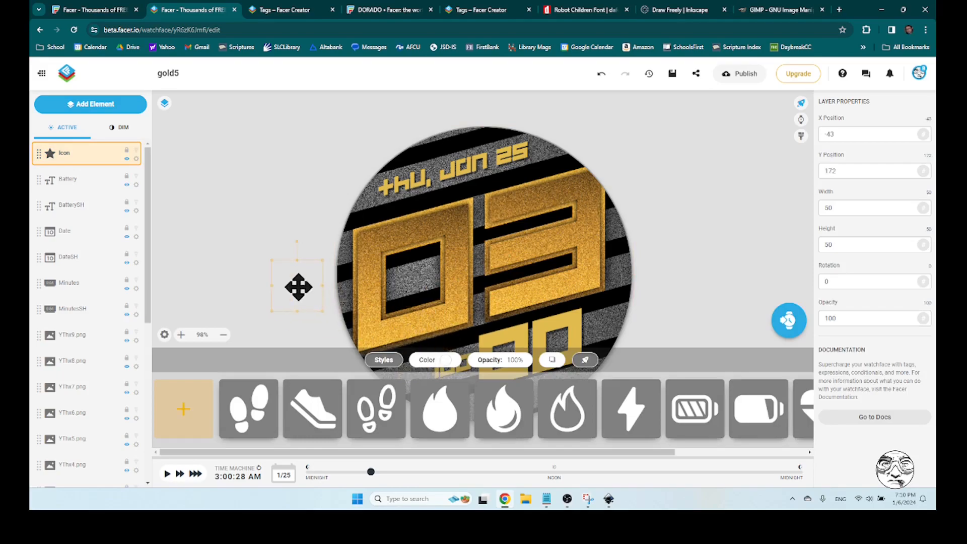
left_click(444, 361)
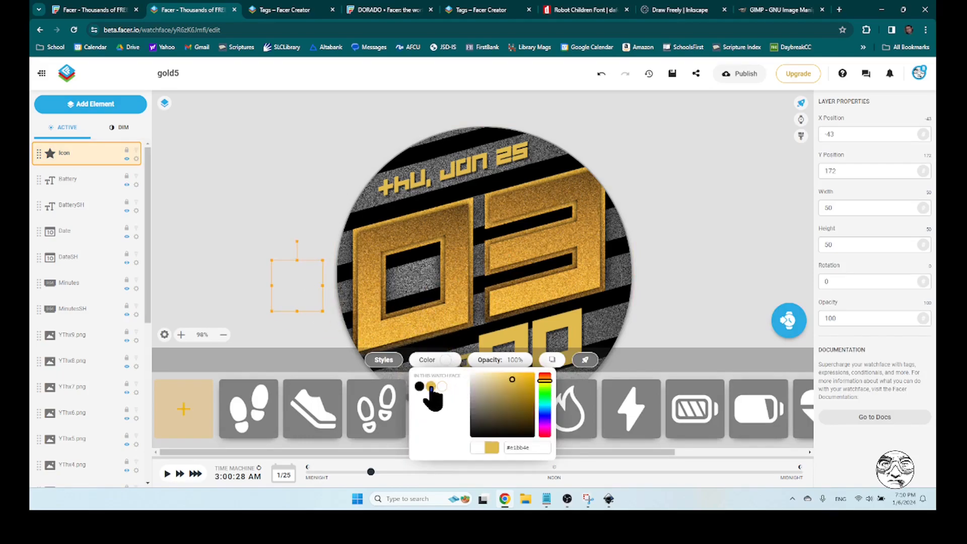
left_click(328, 288)
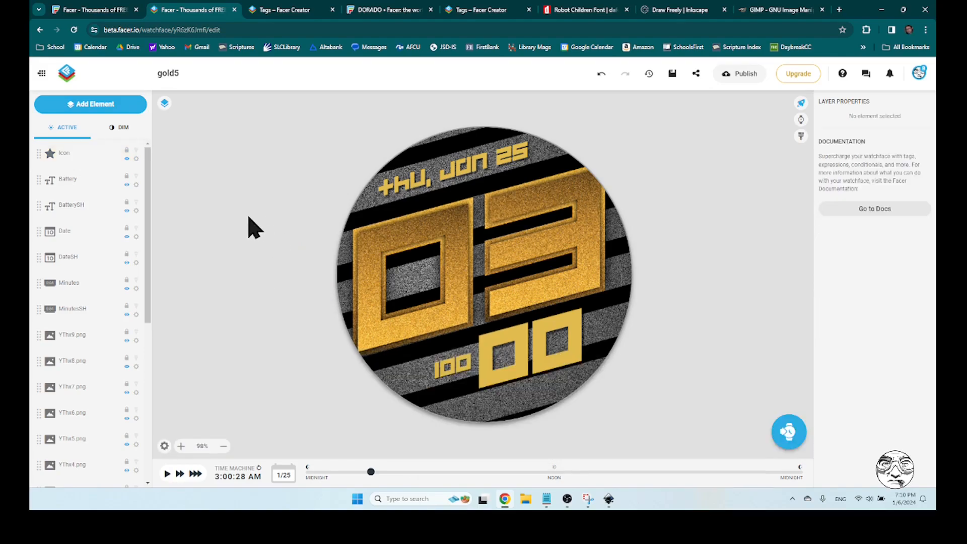
Bring the icon back onto the face with X 50, and place it beside the battery text at about X 86, Y 268
left_click(311, 297)
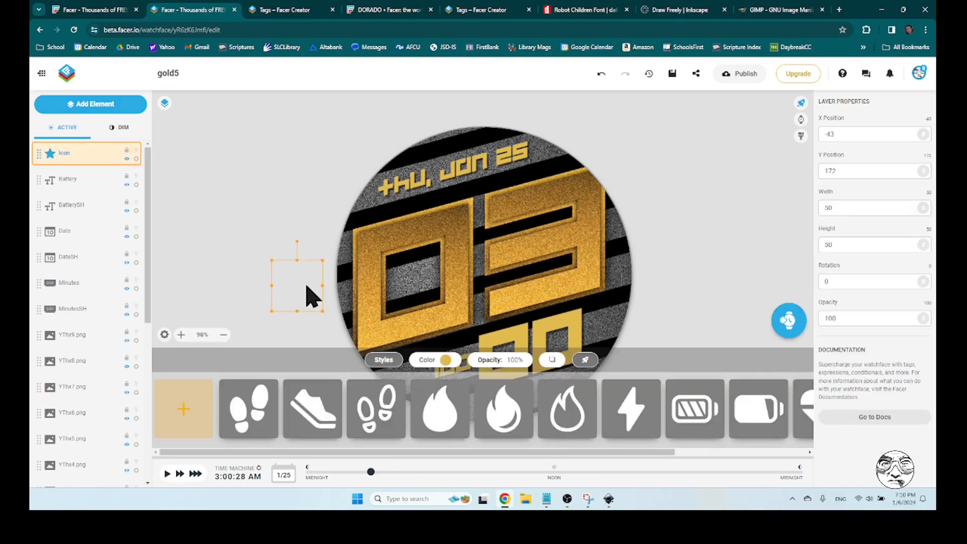
left_click_drag(850, 135, 811, 136)
type("50")
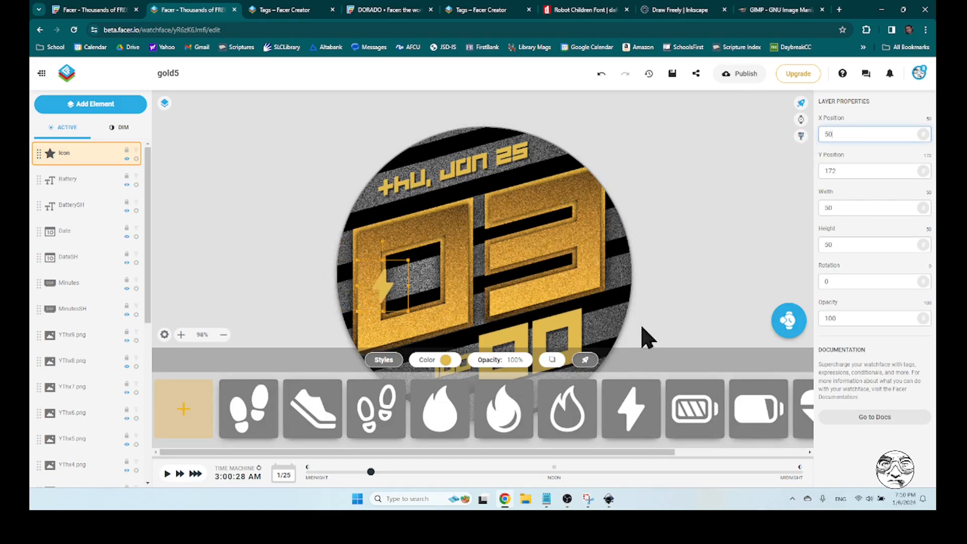
left_click(389, 361)
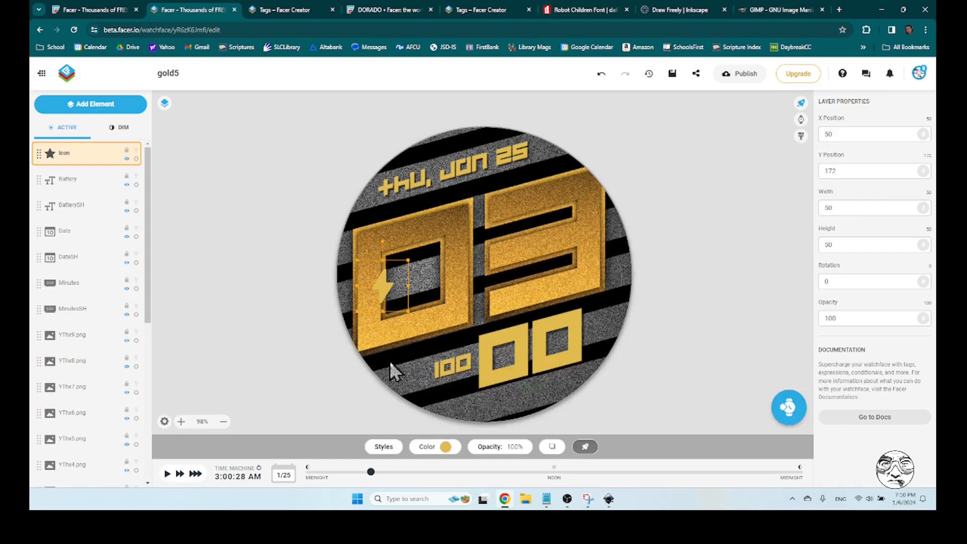
left_click_drag(384, 294, 417, 383)
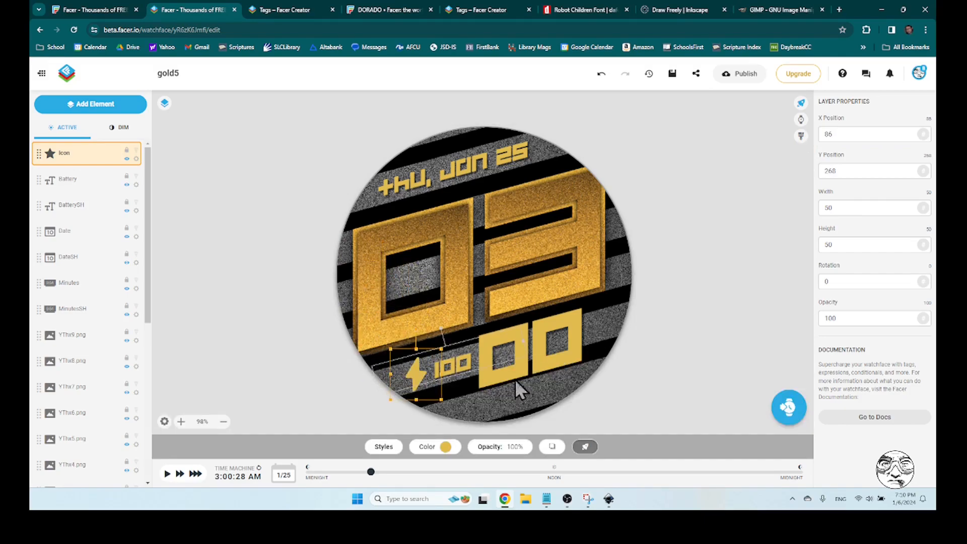
Set the bolt icon's width and height to 30 and shift it closer to the battery text, about X 93, Y 266
left_click(856, 211)
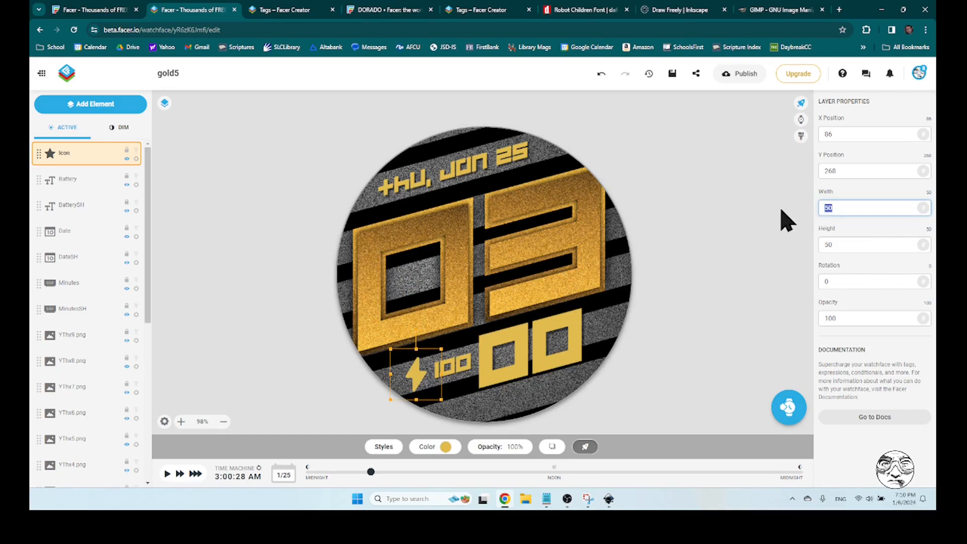
type("30")
left_click(851, 245)
type("30")
left_click_drag(416, 374, 421, 374)
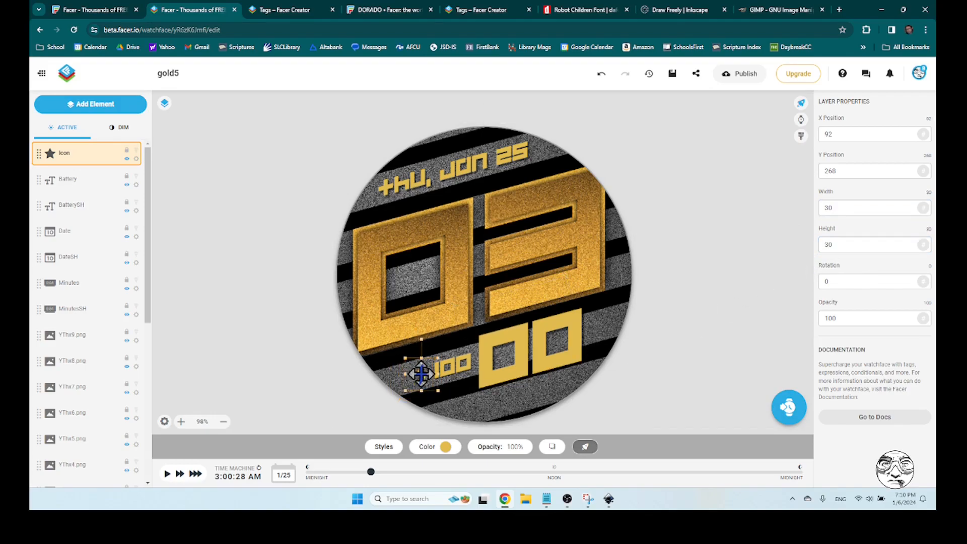
Nudge the bolt icon to about X 94, Y 267 and deselect it to check its alignment
left_click(697, 341)
left_click_drag(423, 379, 422, 372)
left_click(751, 318)
left_click(744, 356)
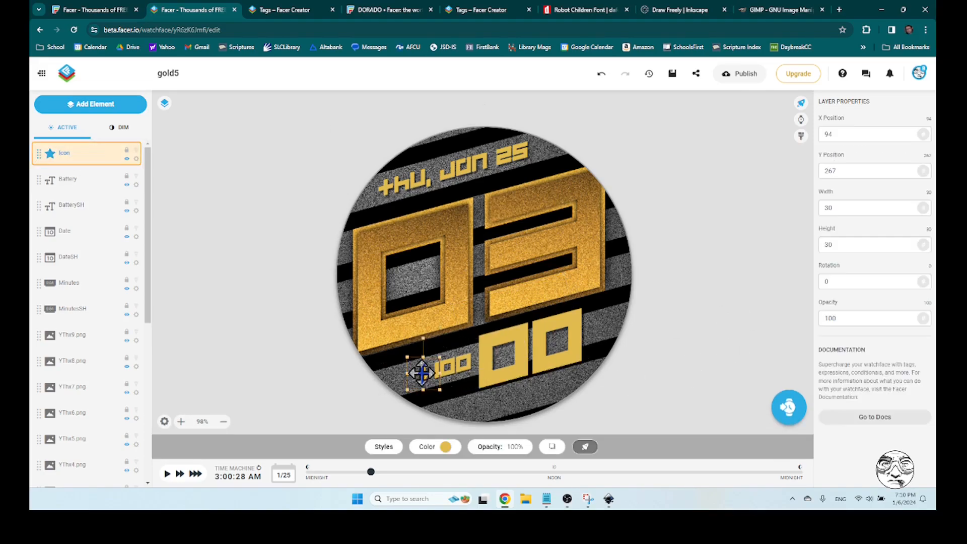
left_click(718, 355)
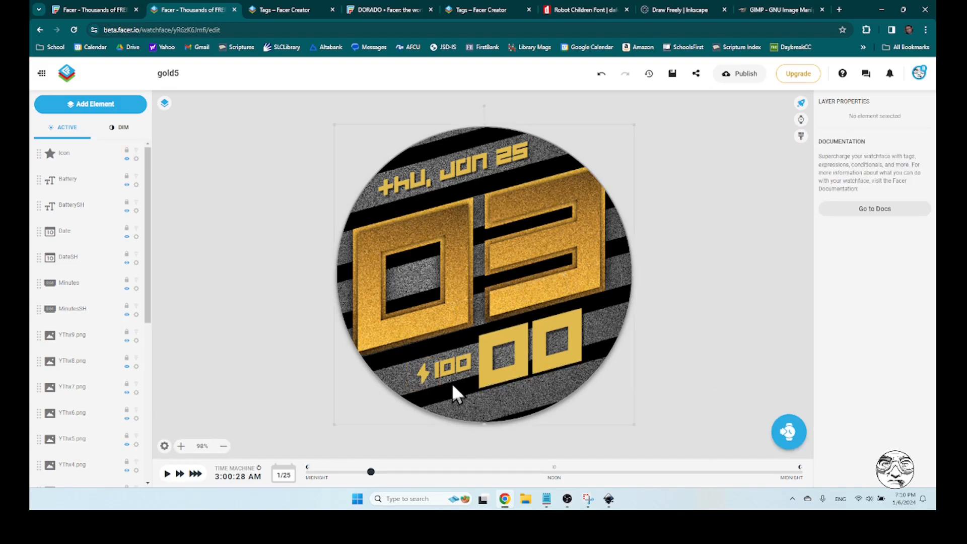
Set the bolt icon's X position to 92 and deselect the layer
left_click(427, 377)
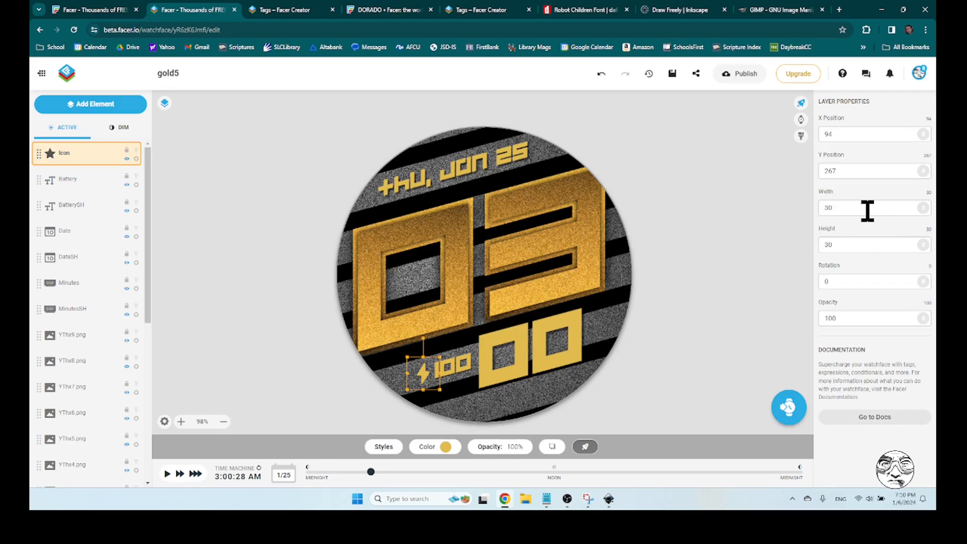
double_click(852, 134)
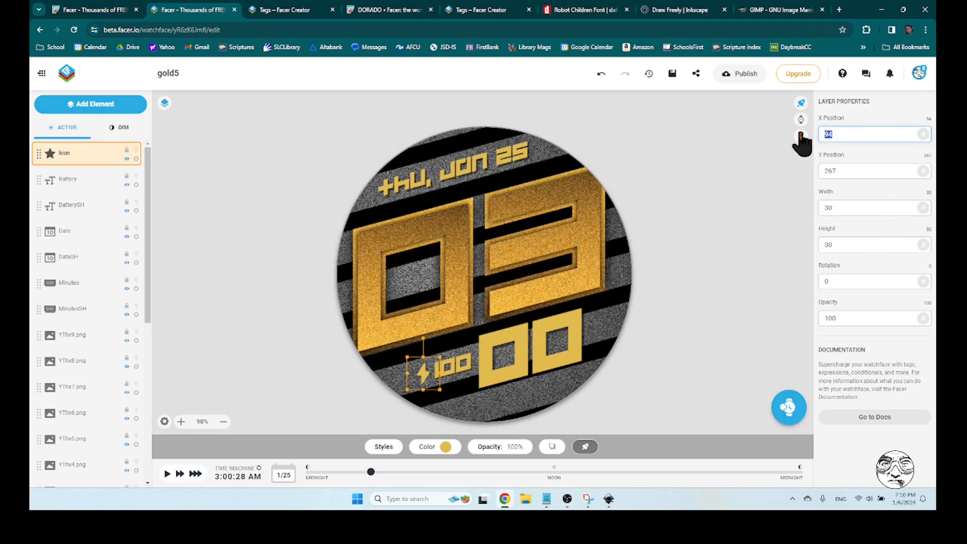
type("62")
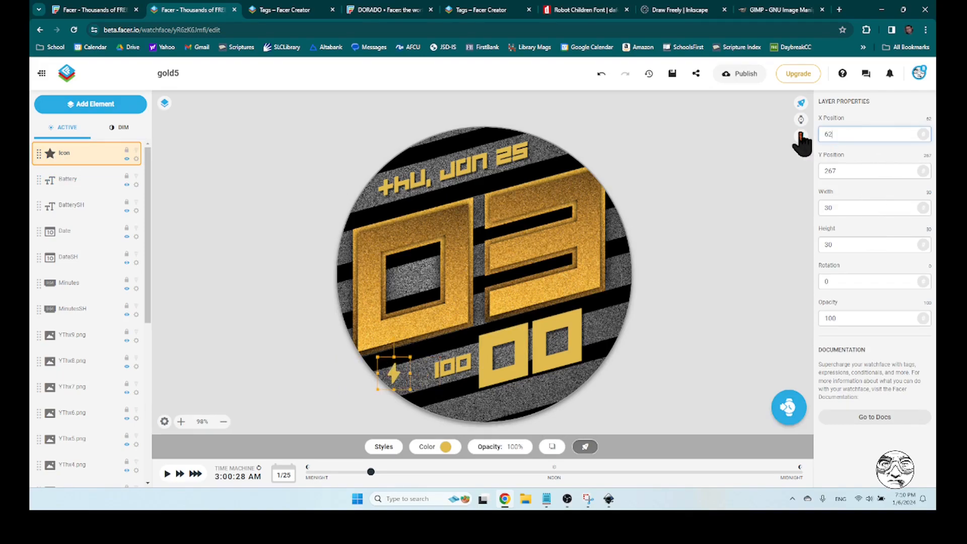
double_click(829, 134)
type("62")
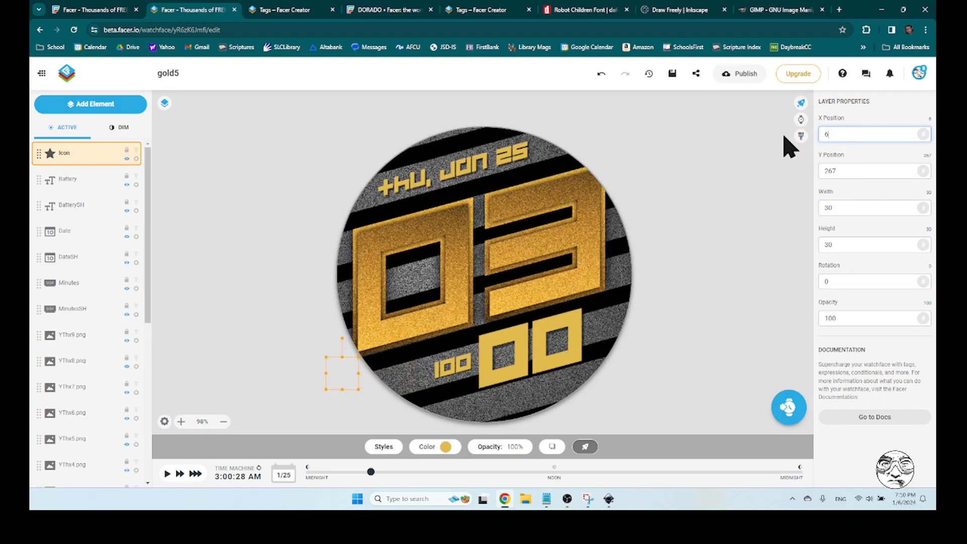
key("BackSpace")
key("BackSpace")
type("92")
left_click(718, 298)
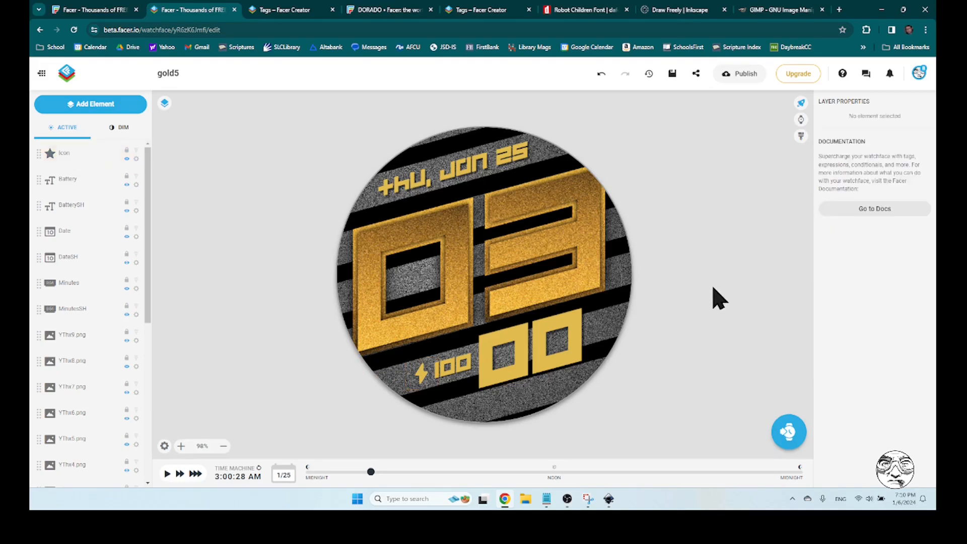
Rename the bolt icon's layer as Batt
left_click(425, 374)
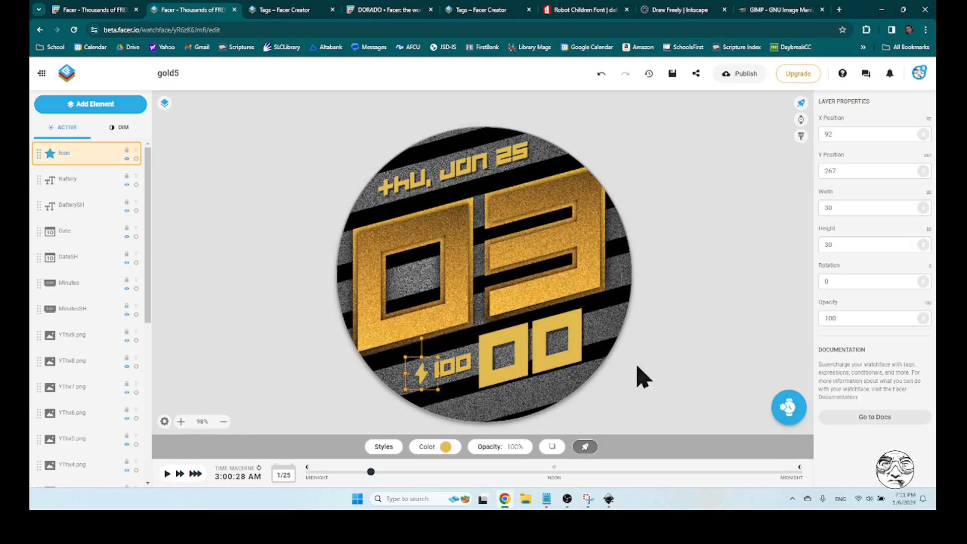
left_click(136, 159)
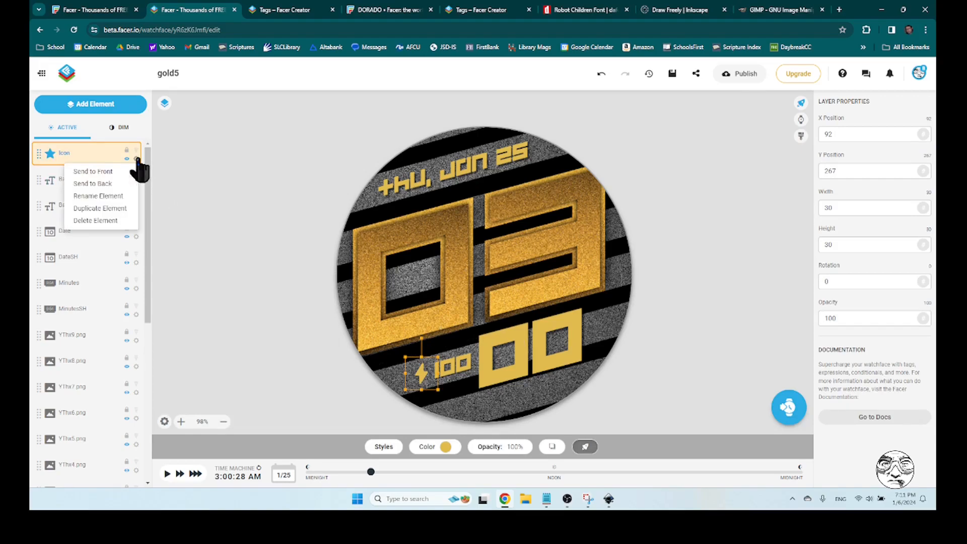
left_click(104, 197)
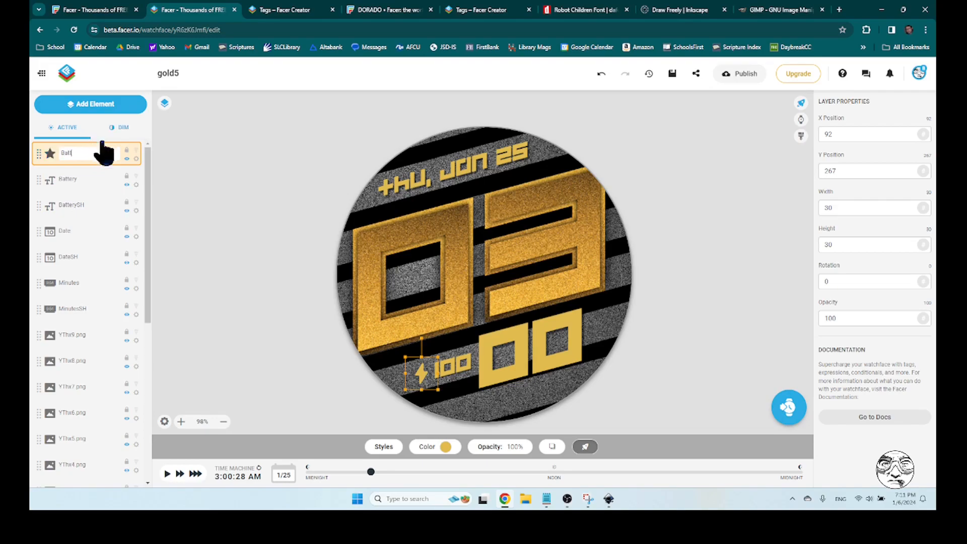
Duplicate the Batt layer and rename the lower copy BattSH
left_click(134, 159)
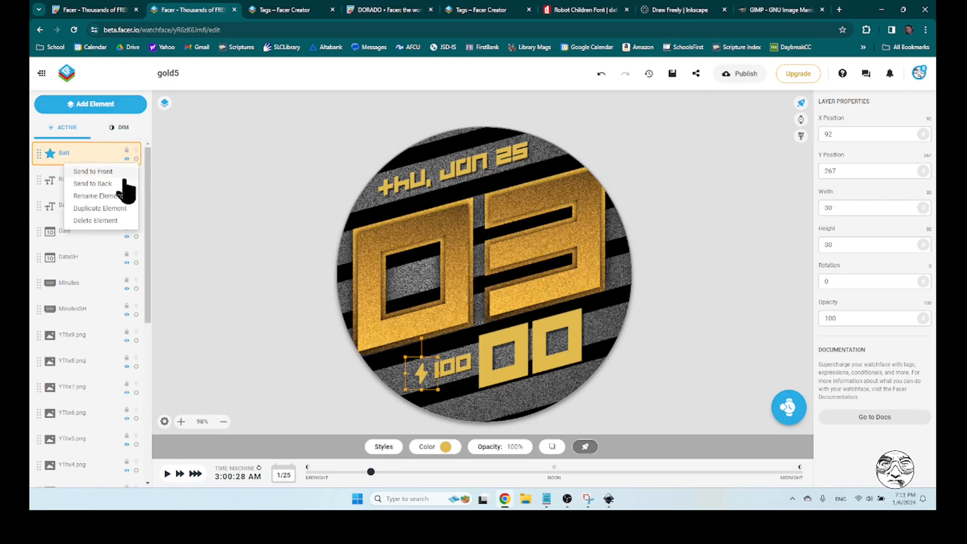
left_click(109, 208)
left_click(86, 186)
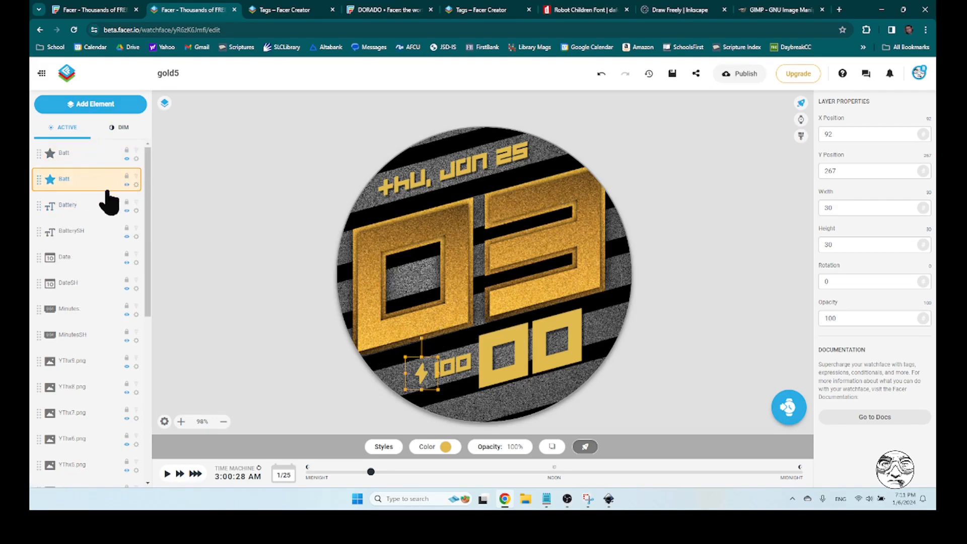
left_click(135, 185)
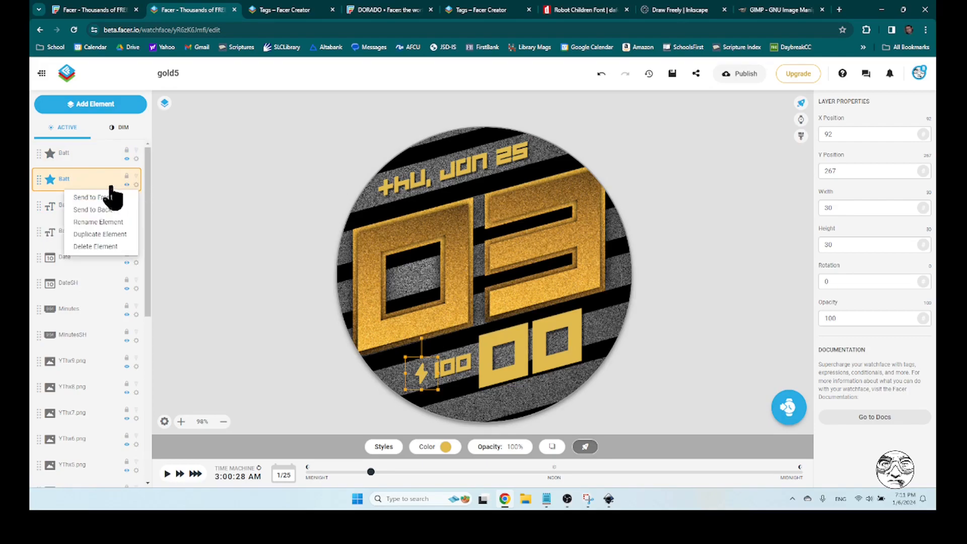
left_click(111, 223)
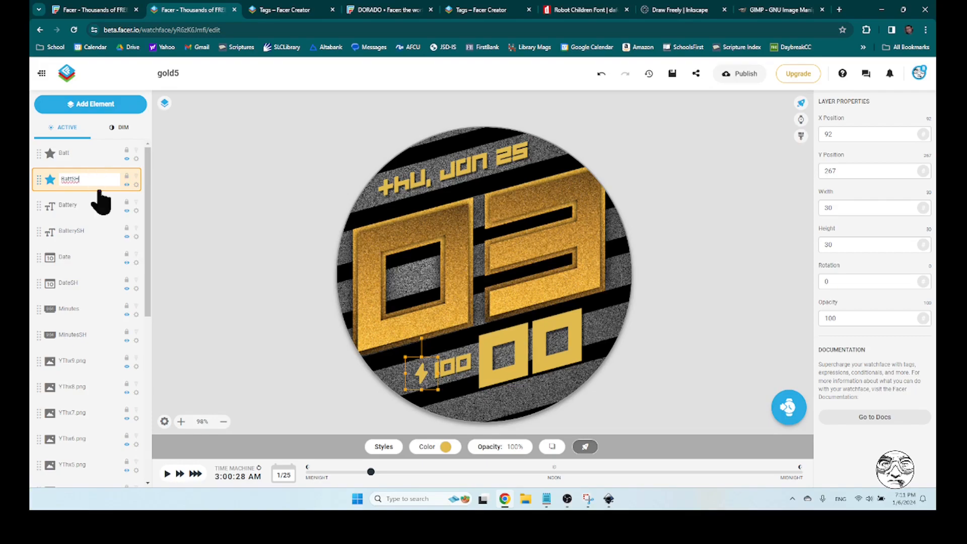
left_click(91, 181)
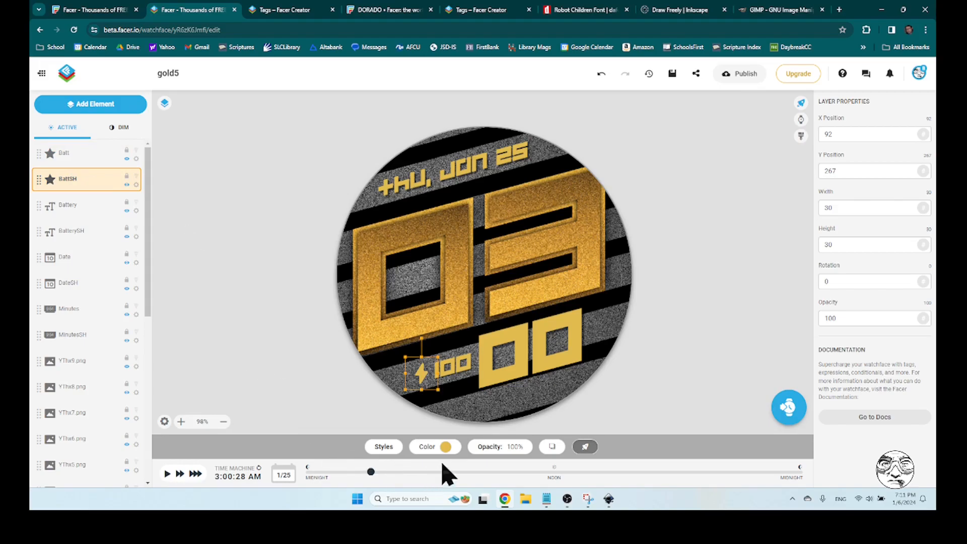
Colour the BattSH shadow icon black, #000000
left_click(445, 447)
left_click(419, 365)
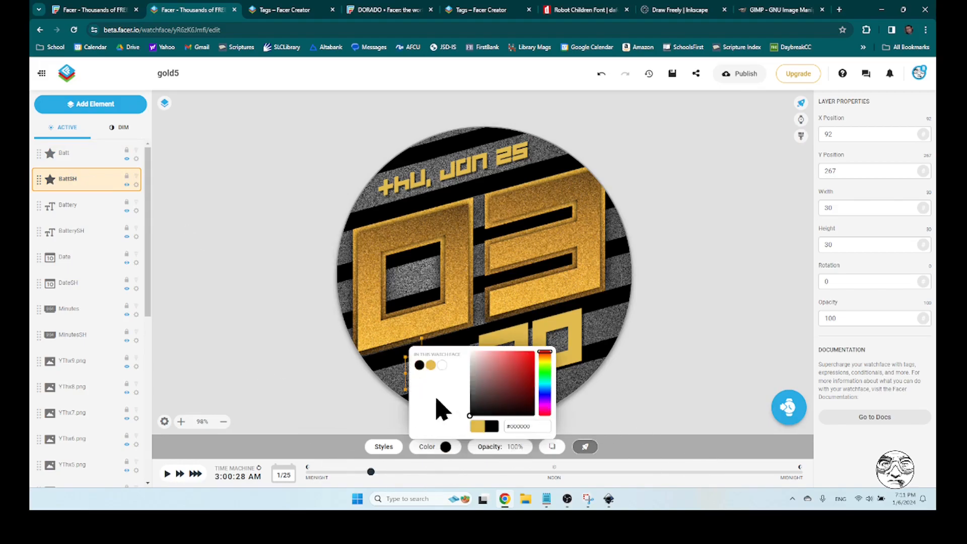
left_click(446, 446)
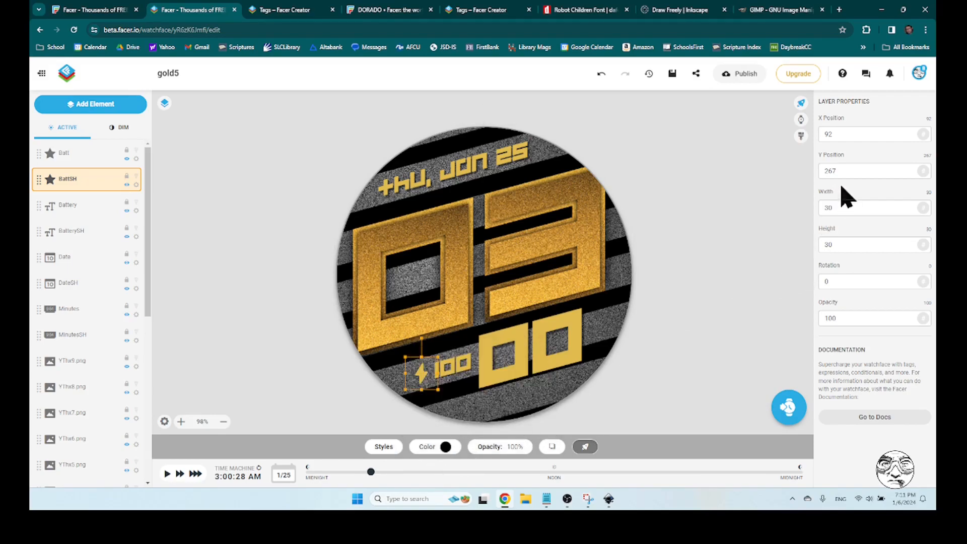
Offset the BattSH shadow from the bolt icon by setting its position to X 93, Y 268, and deselect it
left_click_drag(833, 171, 852, 172)
type("8")
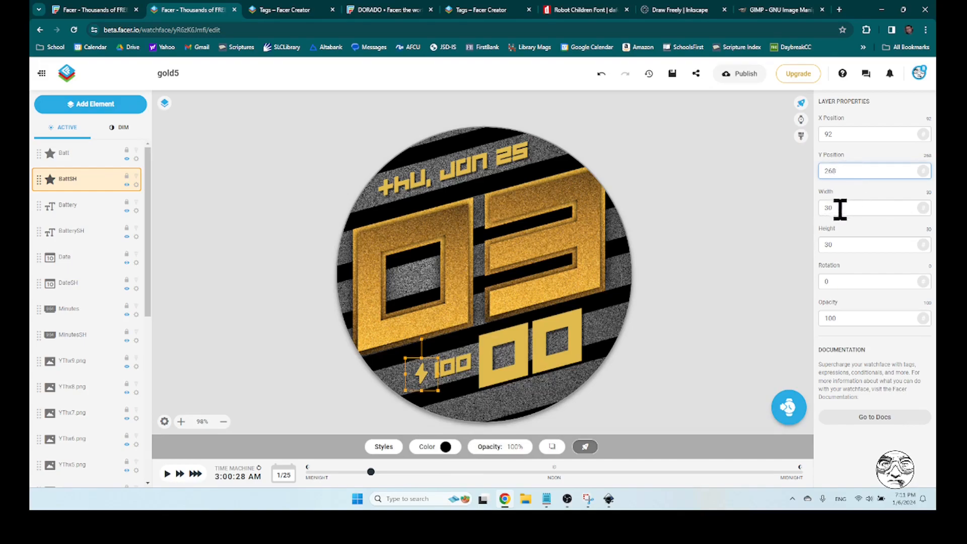
left_click(831, 135)
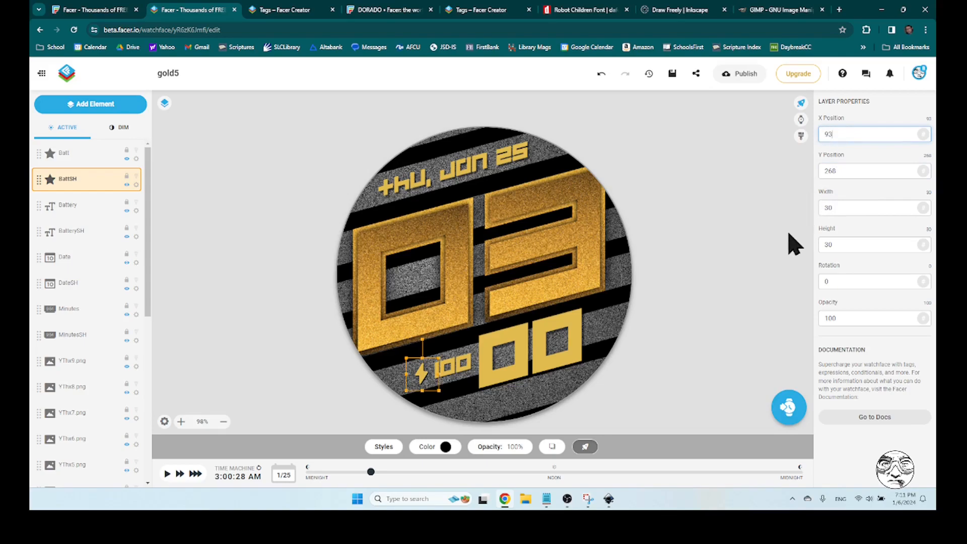
left_click(745, 261)
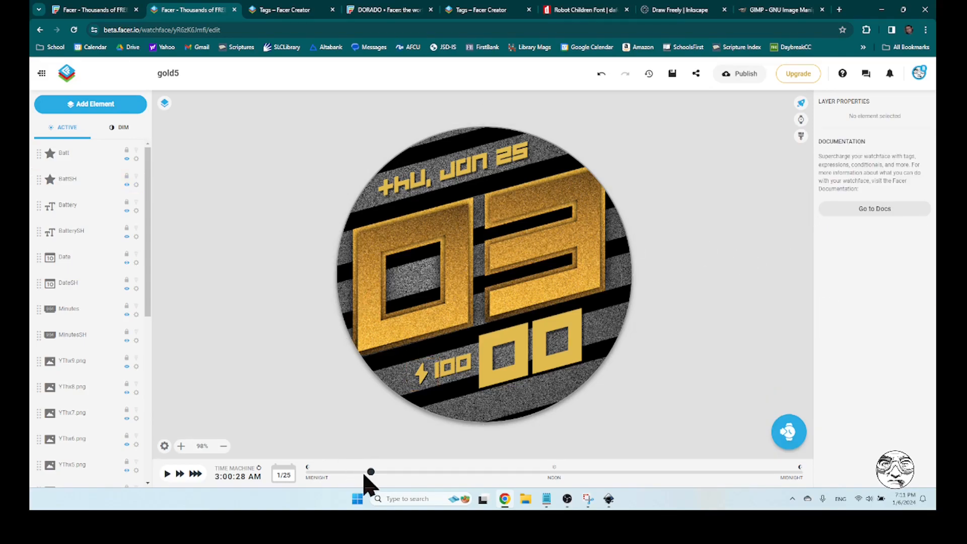
Preview the watch face at several simulated times, including about 4:30 PM and 8:48 PM, to check the digits
left_click_drag(370, 473, 647, 481)
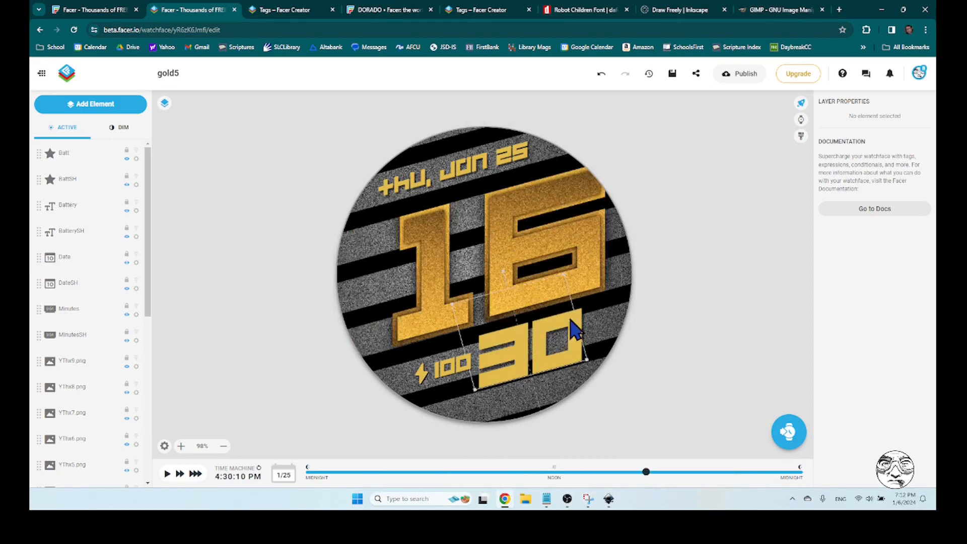
left_click_drag(648, 478, 734, 479)
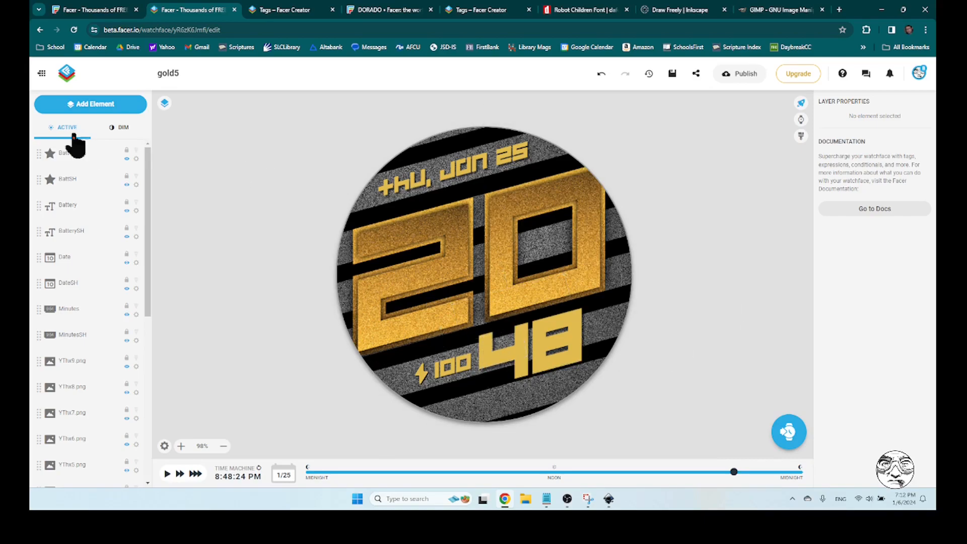
Duplicate the Minutes layer and colour the upper copy white
left_click(526, 357)
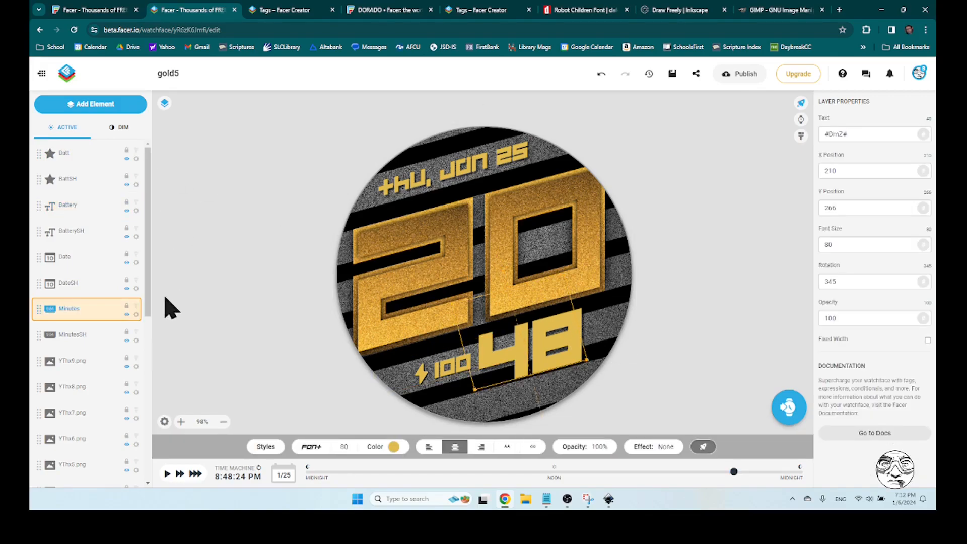
left_click(137, 314)
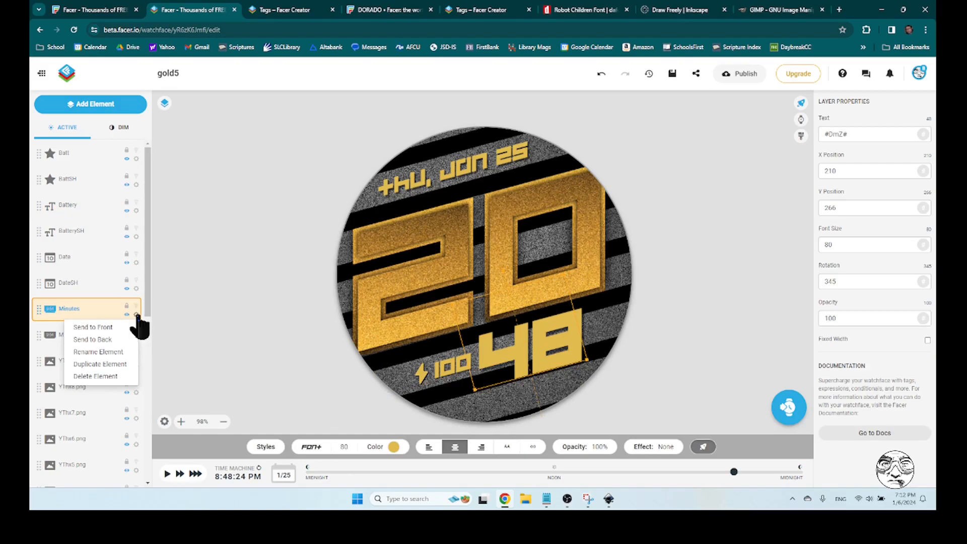
left_click(115, 364)
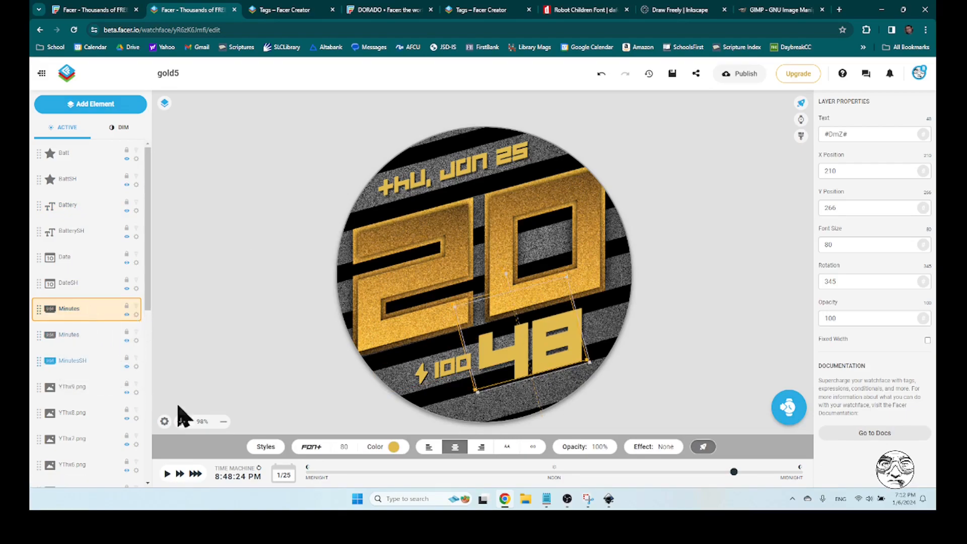
left_click(393, 446)
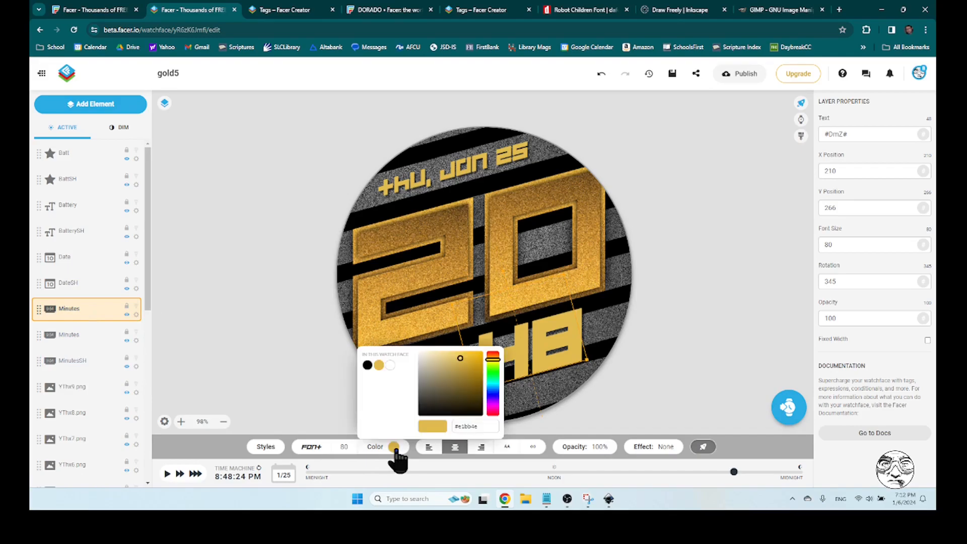
left_click(390, 366)
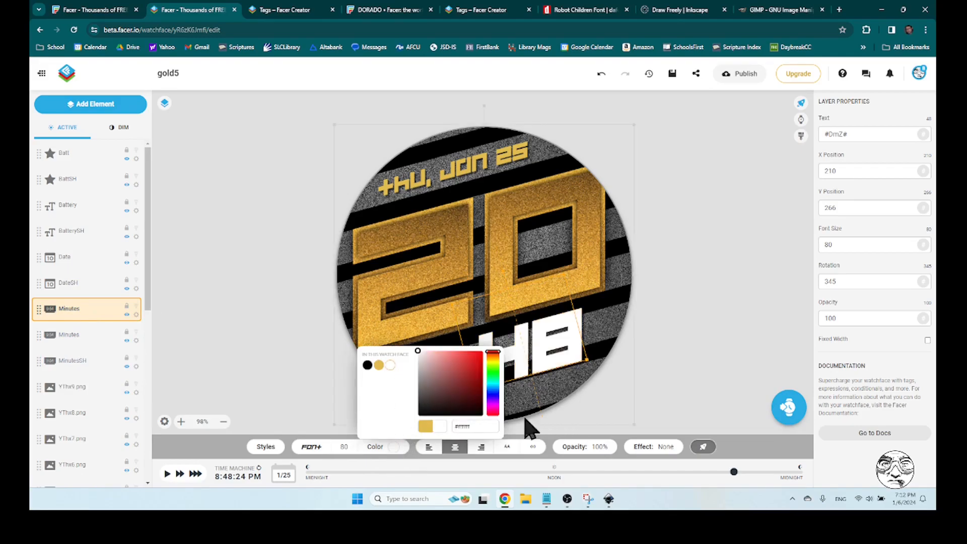
left_click(298, 395)
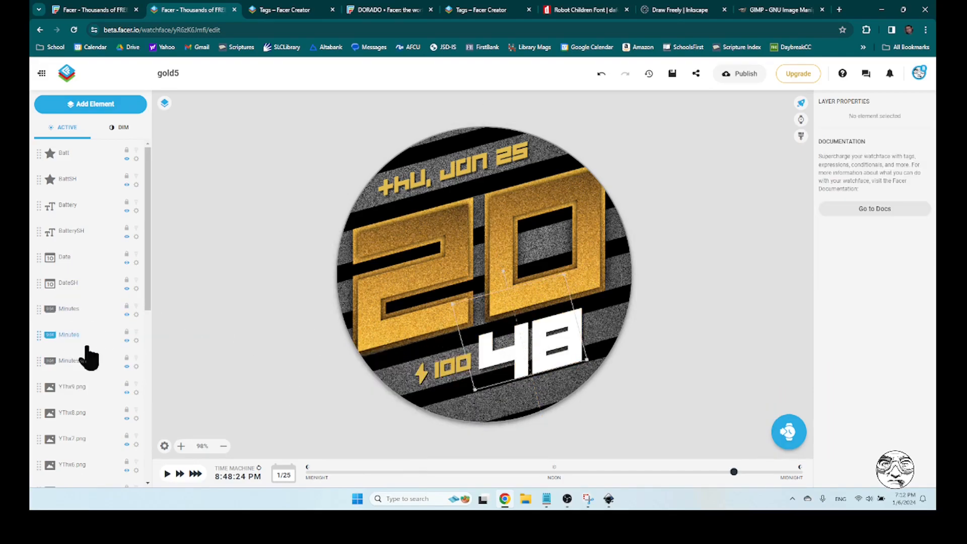
Set the white Minutes copy's opacity to 45% and shift it to X 206, Y 264 as a trial highlight
left_click(77, 312)
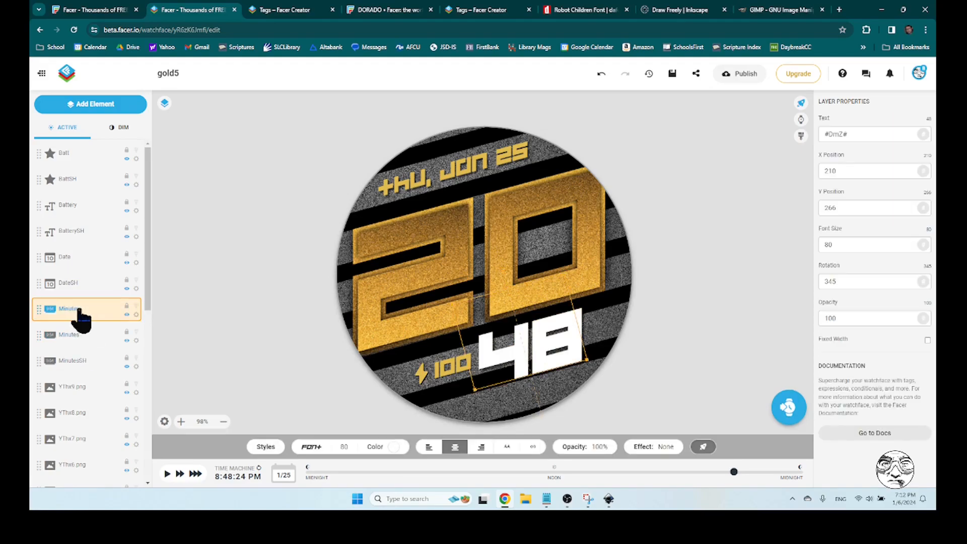
left_click(587, 446)
left_click(584, 393)
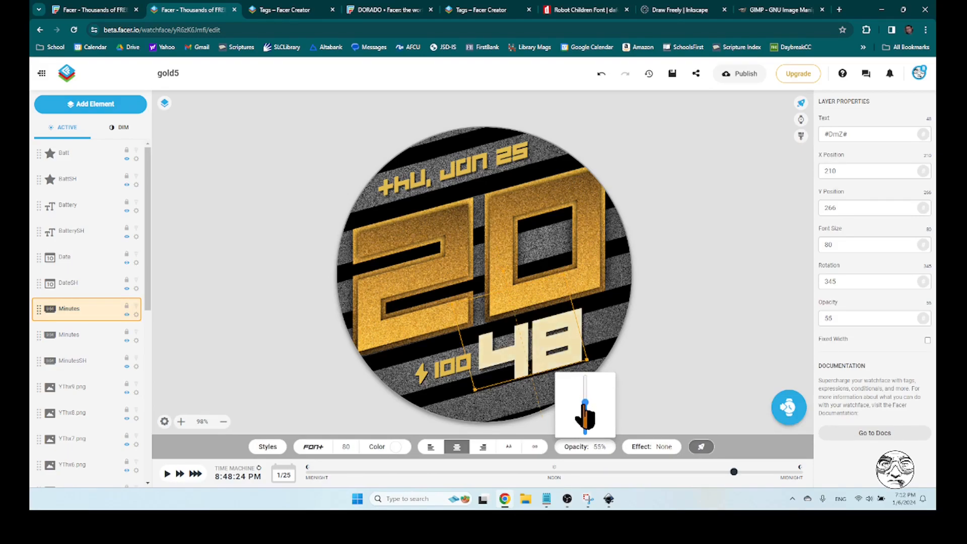
left_click_drag(584, 405, 584, 408)
mouse_move(546, 342)
left_mouse_down()
mouse_move(529, 319)
mouse_move(537, 328)
left_mouse_up()
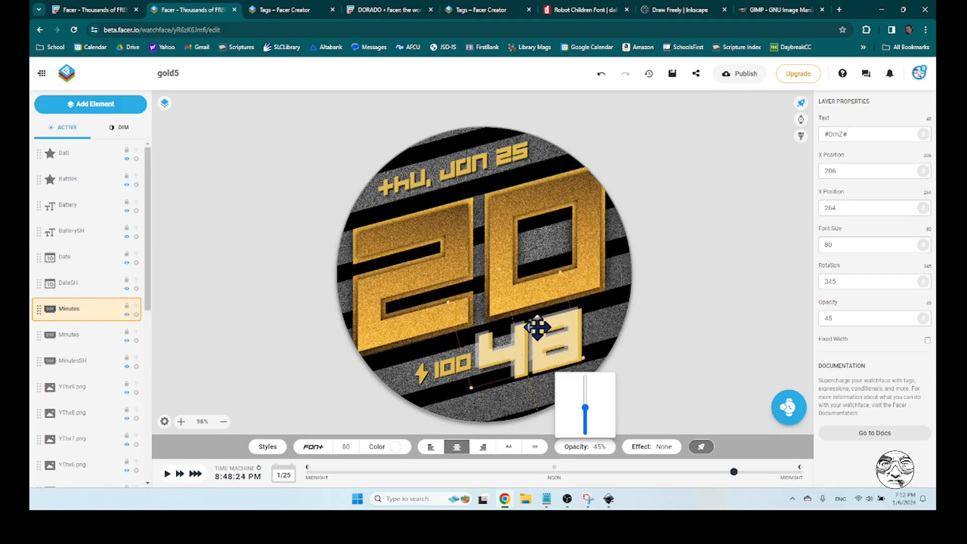
left_click(711, 347)
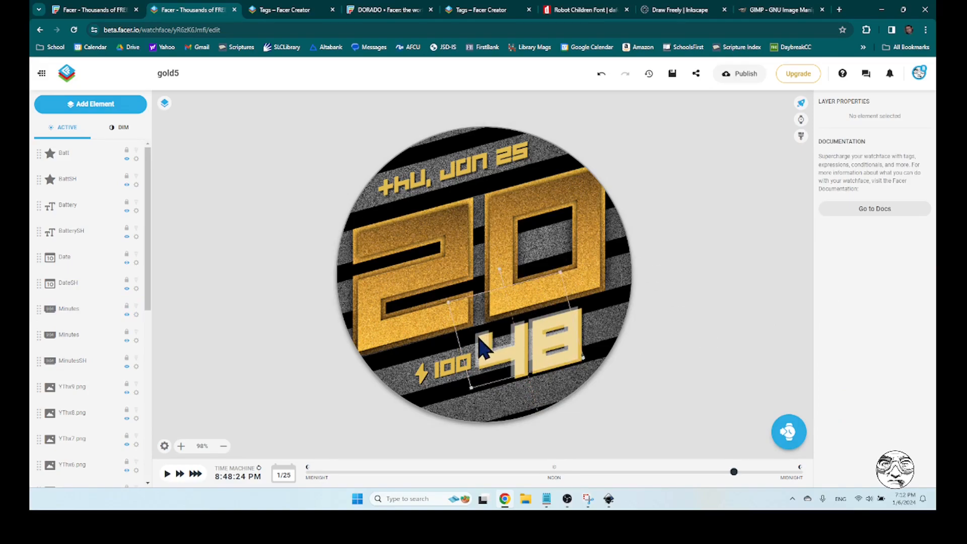
Delete the translucent white Minutes copy and save the watch face
left_click(91, 314)
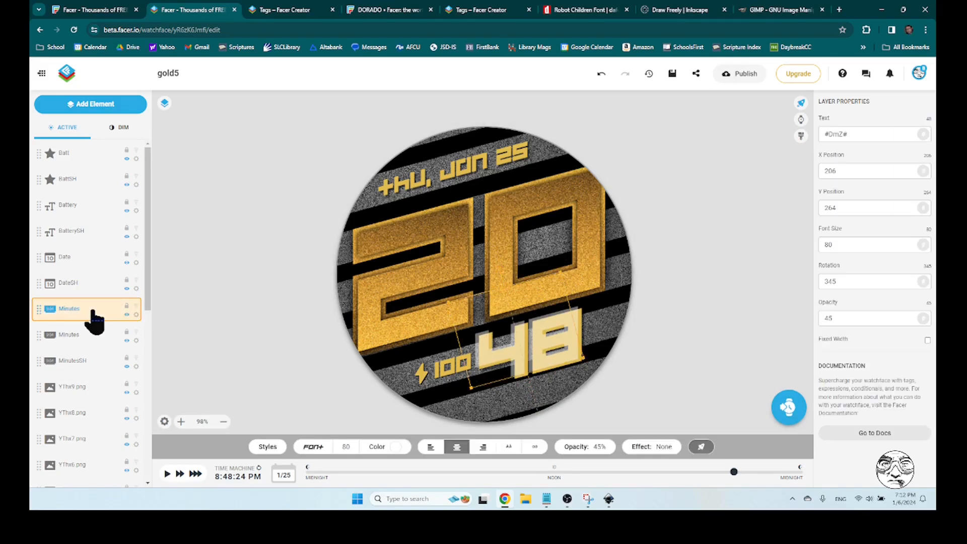
right_click(130, 318)
left_click(103, 377)
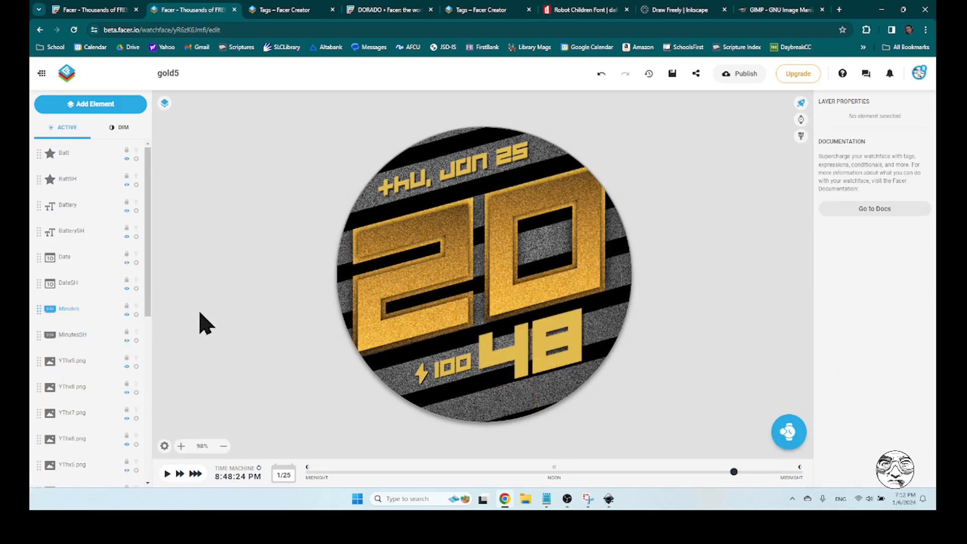
left_click(672, 74)
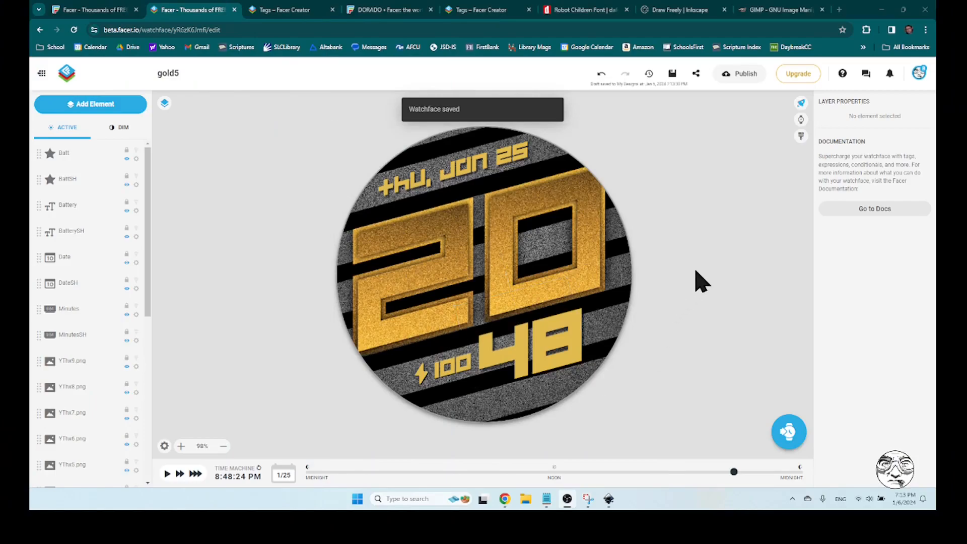
Compare the watch face's active and dim modes, checking which elements each one shows
left_click(119, 128)
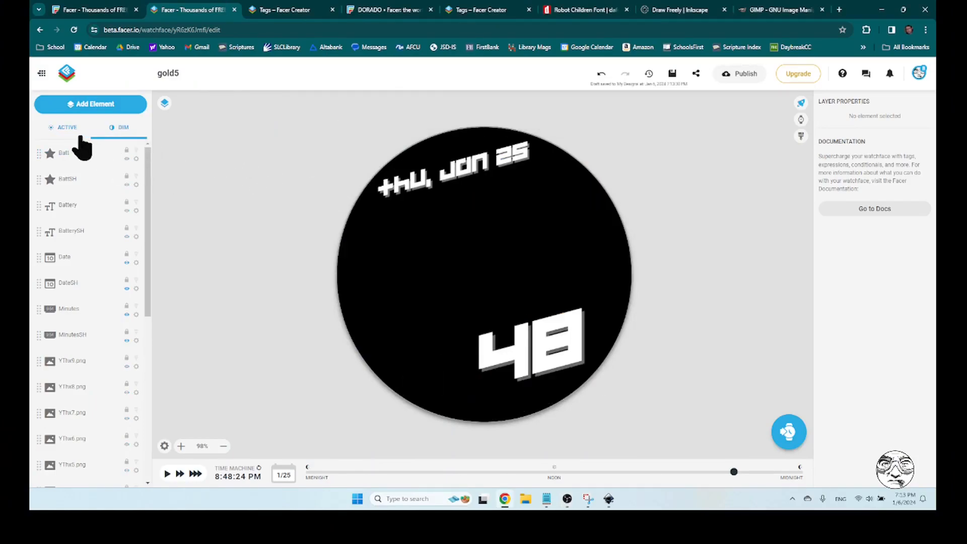
left_click(65, 128)
left_click(120, 128)
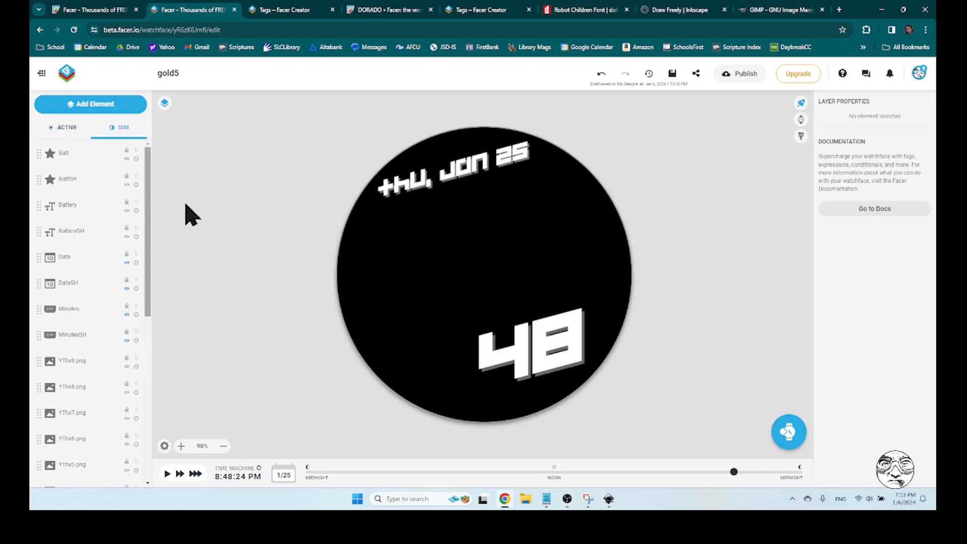
left_click(75, 132)
left_click(119, 132)
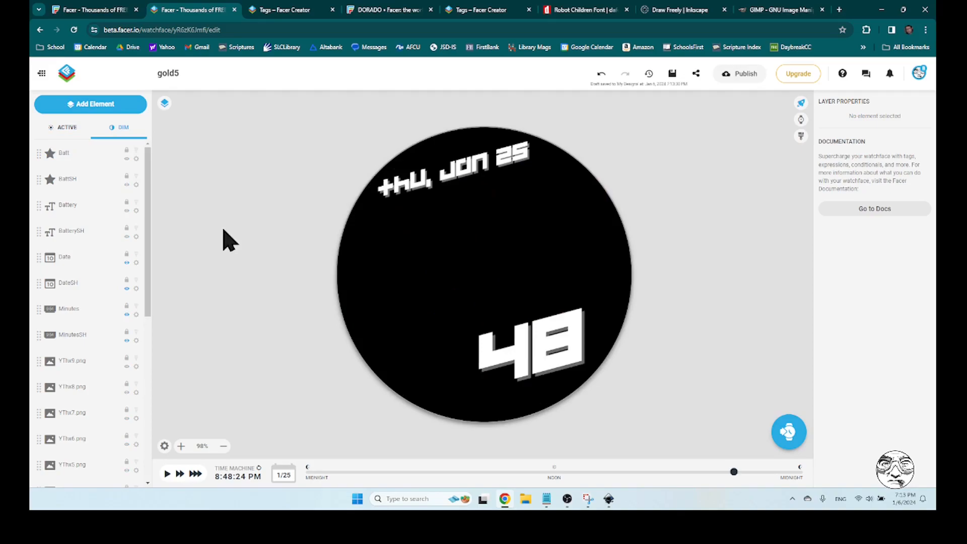
left_click(70, 130)
left_click(114, 132)
Hide the MinutesSH shadow layer in dim mode
left_click_drag(150, 201, 151, 233)
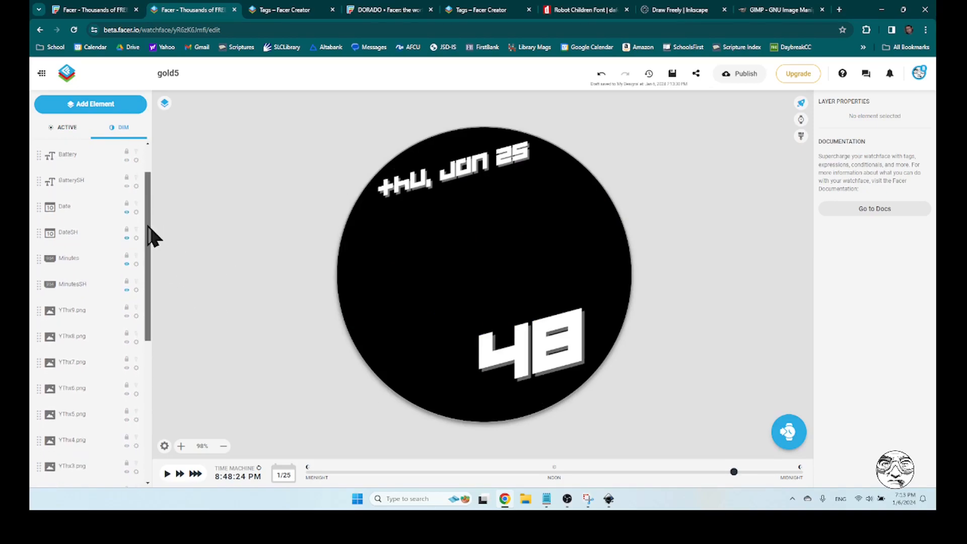
left_click(75, 257)
left_click(76, 260)
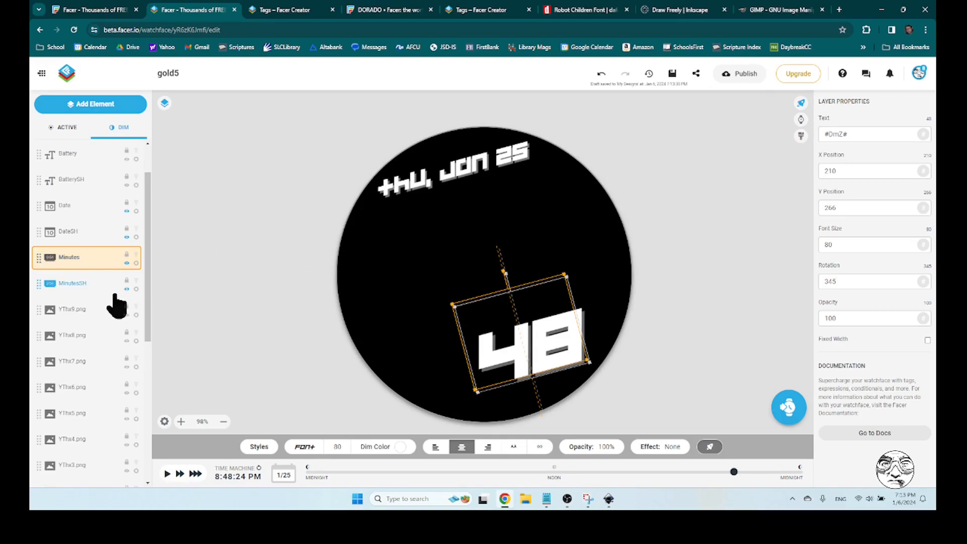
left_click(91, 284)
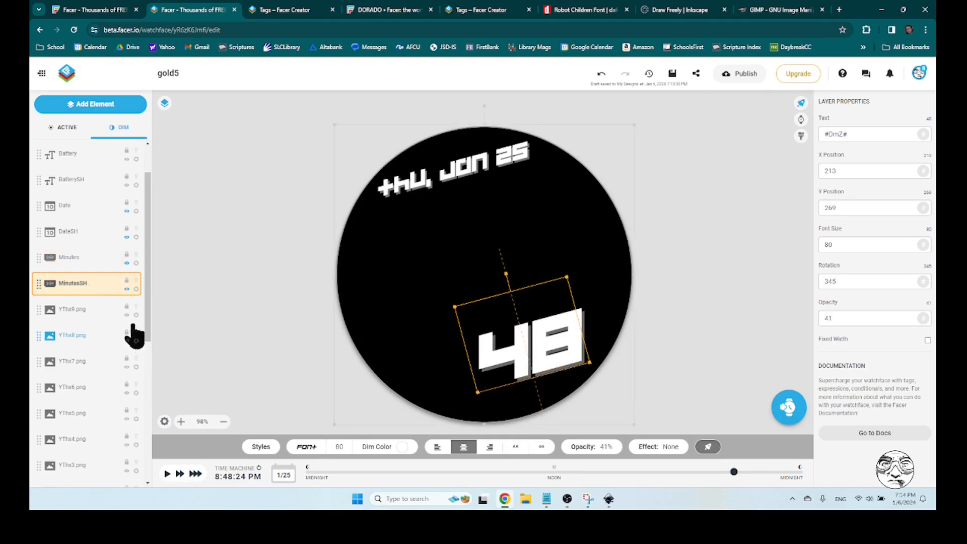
right_click(135, 290)
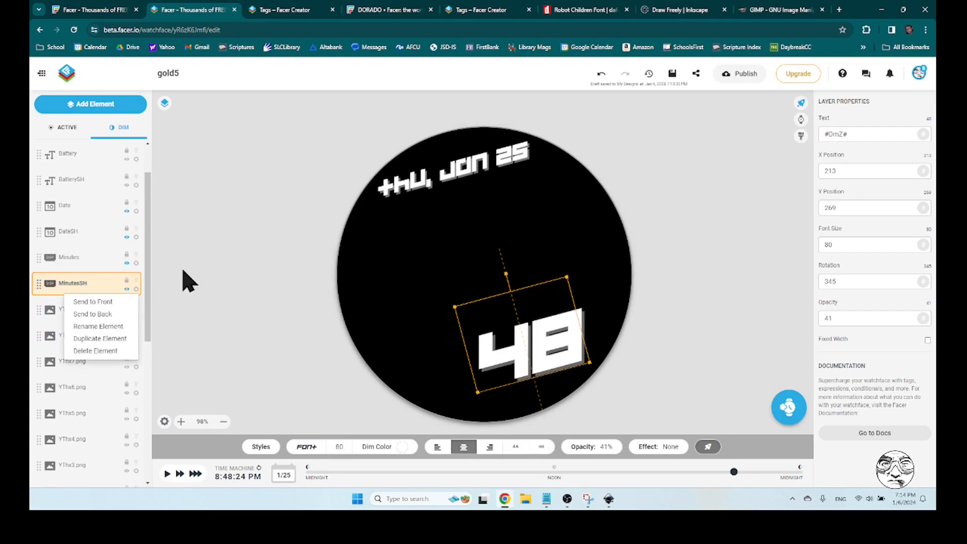
left_click(100, 292)
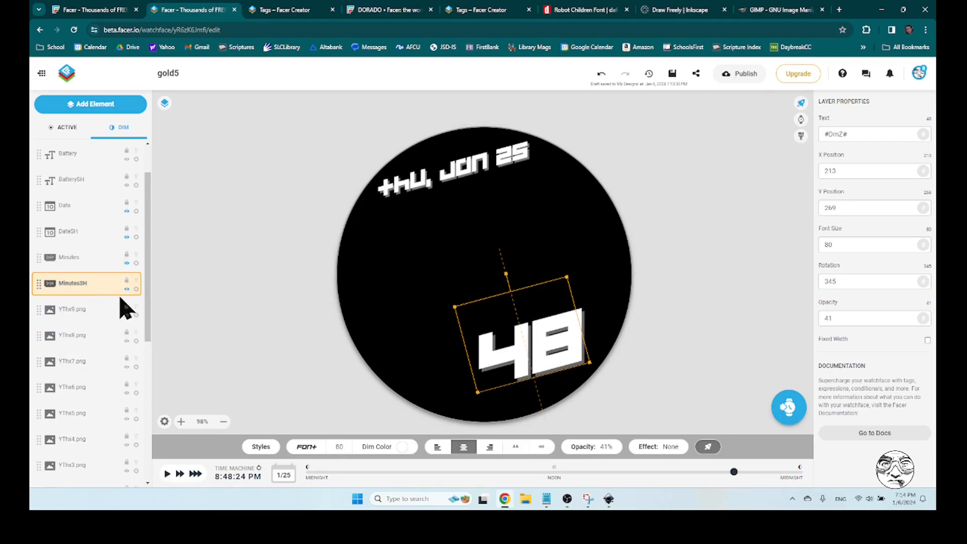
left_click(126, 289)
Set the Minutes layer's opacity to 50% in dim mode and compare its effect in the active and dim views
left_click(84, 259)
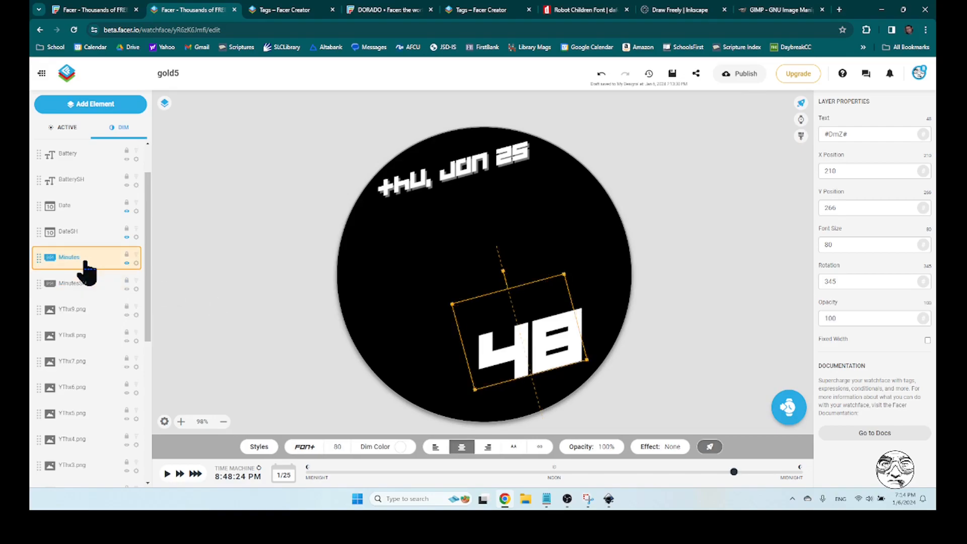
left_click(604, 446)
left_click_drag(592, 380, 592, 401)
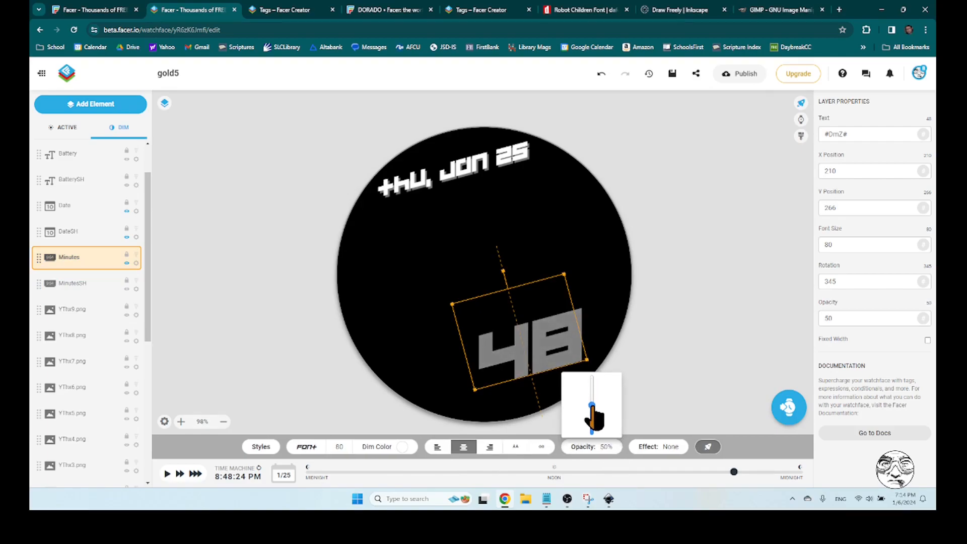
left_click(673, 368)
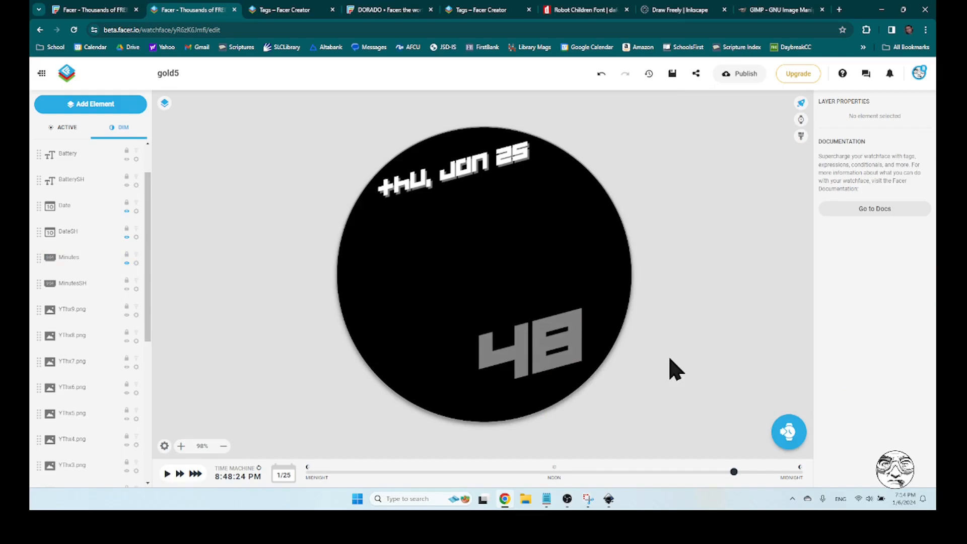
left_click(71, 130)
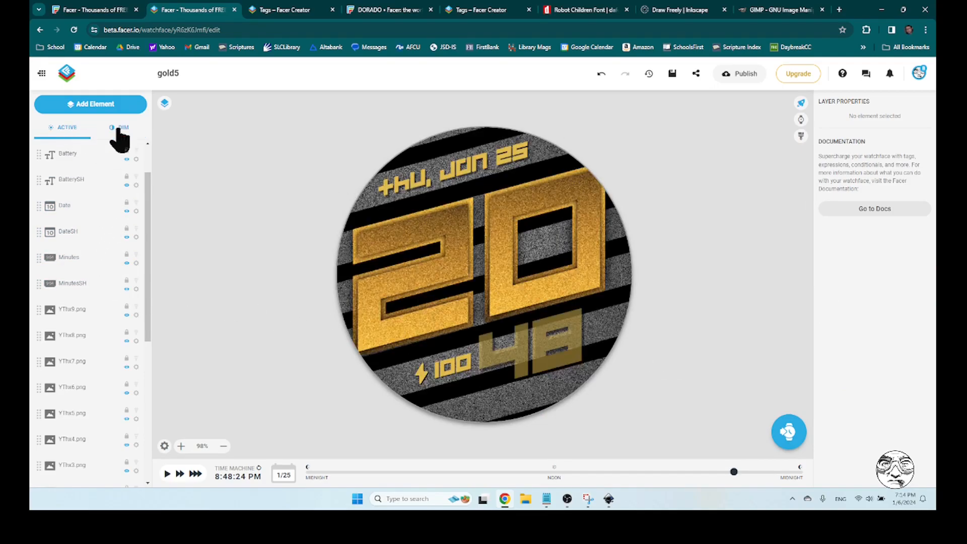
left_click(119, 130)
left_click(71, 130)
left_click(114, 130)
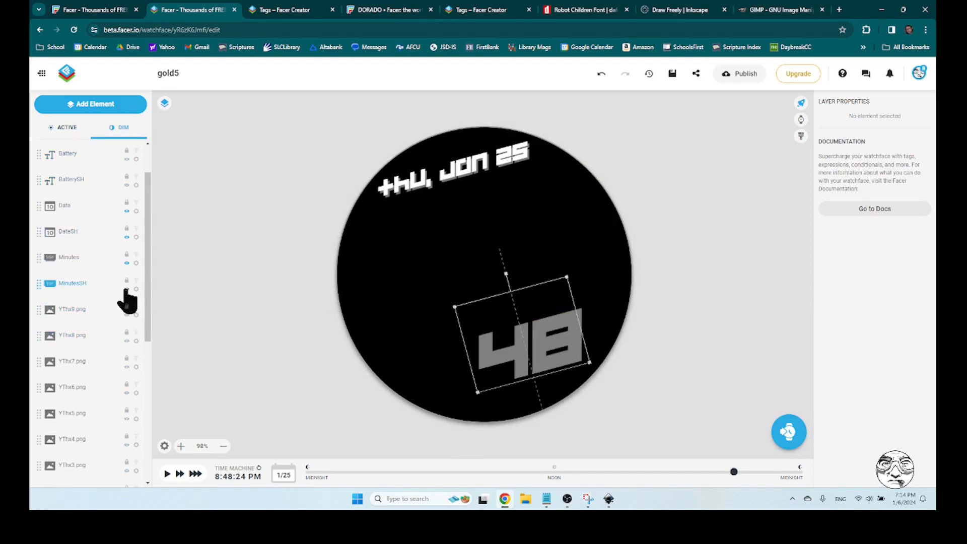
Restore the Minutes layer's opacity to 100% and deselect it
left_click(86, 258)
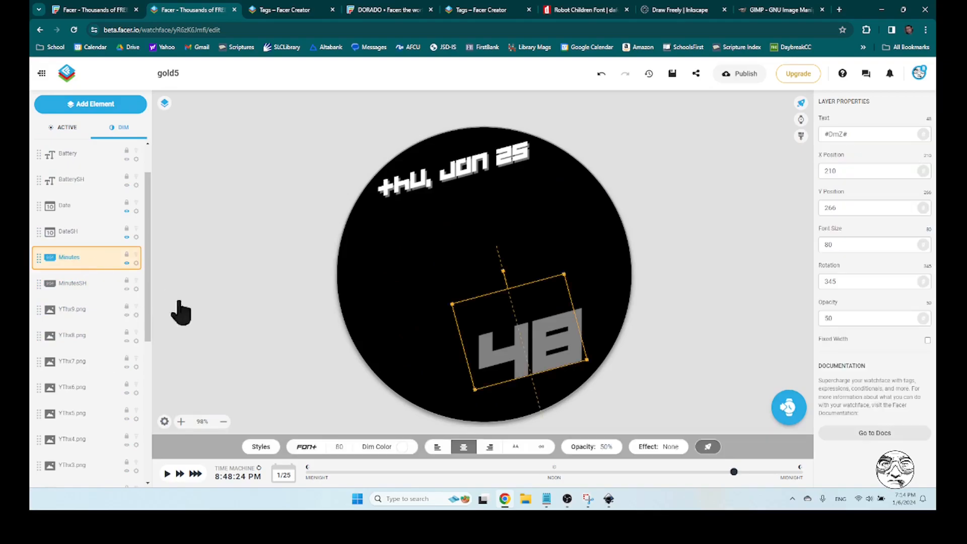
left_click(602, 448)
left_click_drag(592, 406, 592, 375)
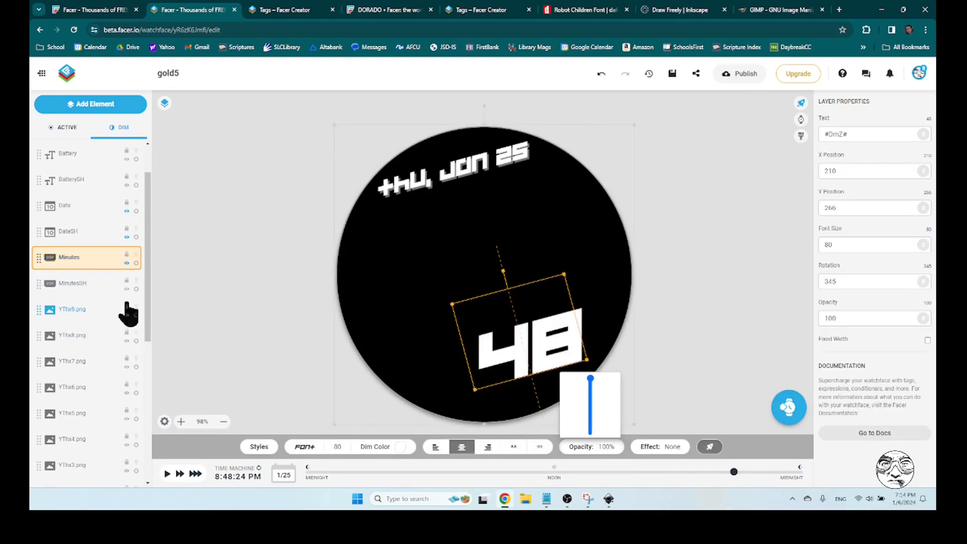
left_click(217, 296)
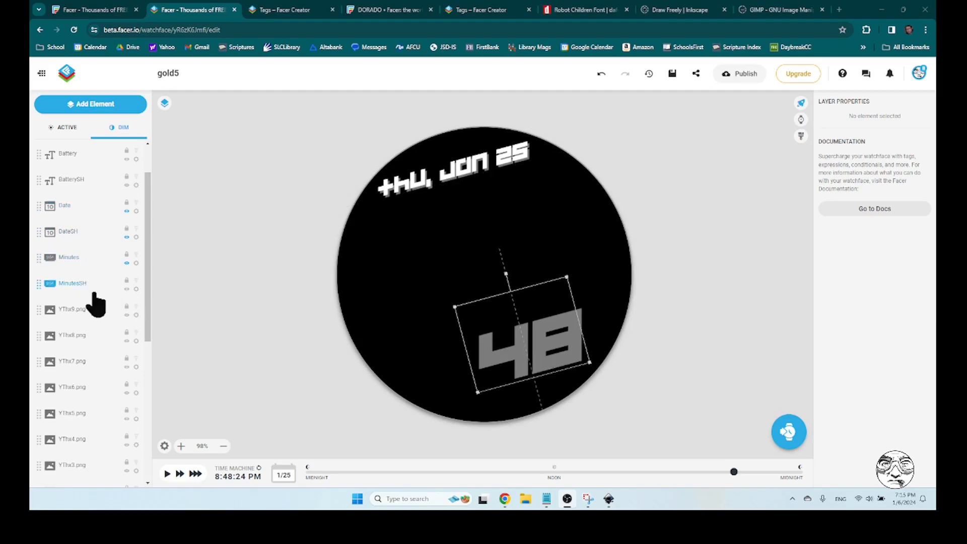
Darken the Minutes layer's dim colour to grey #5c5c5c and deselect it
left_click(68, 258)
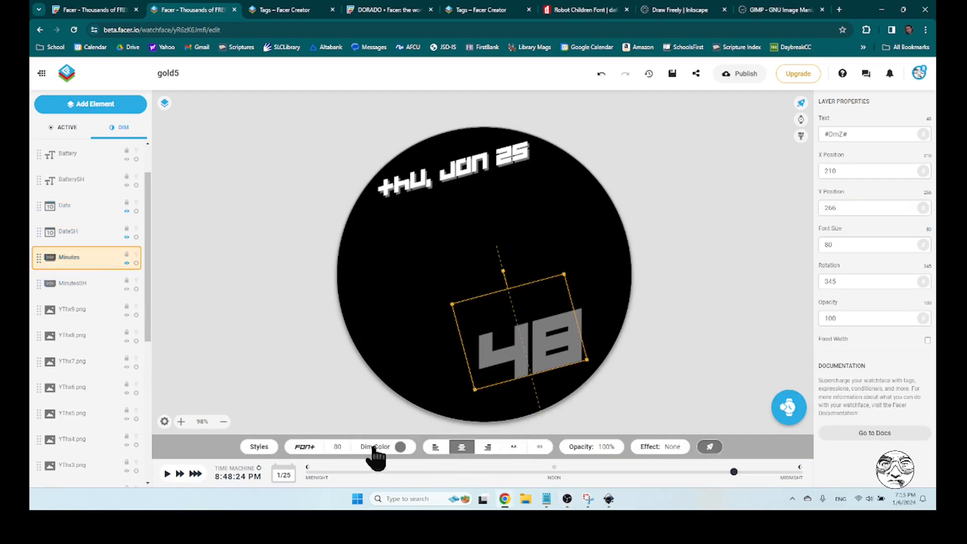
left_click(400, 448)
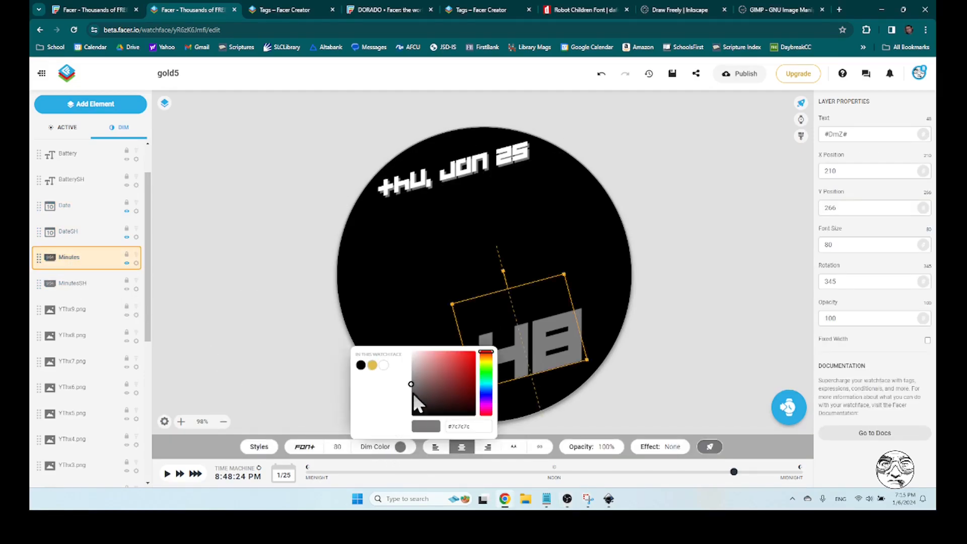
left_click_drag(411, 383, 401, 393)
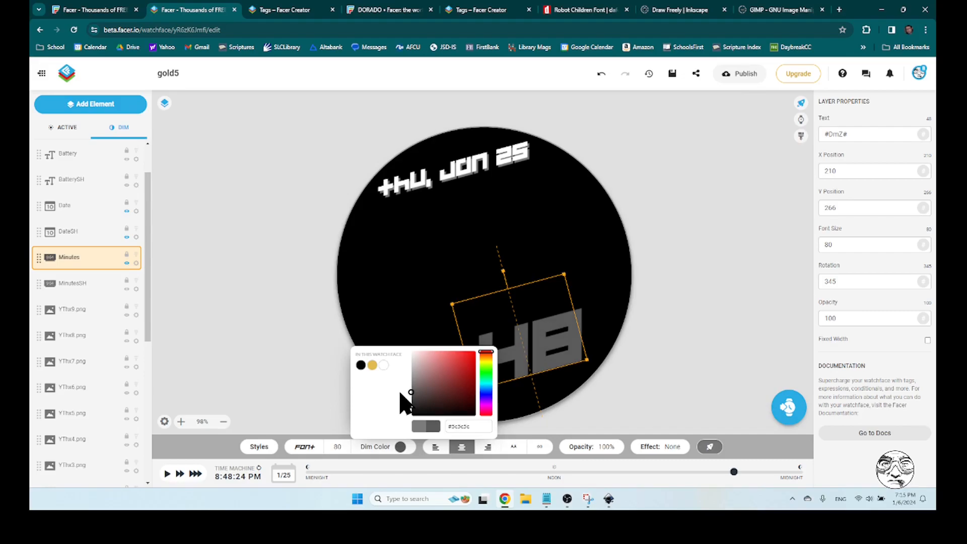
left_click(301, 374)
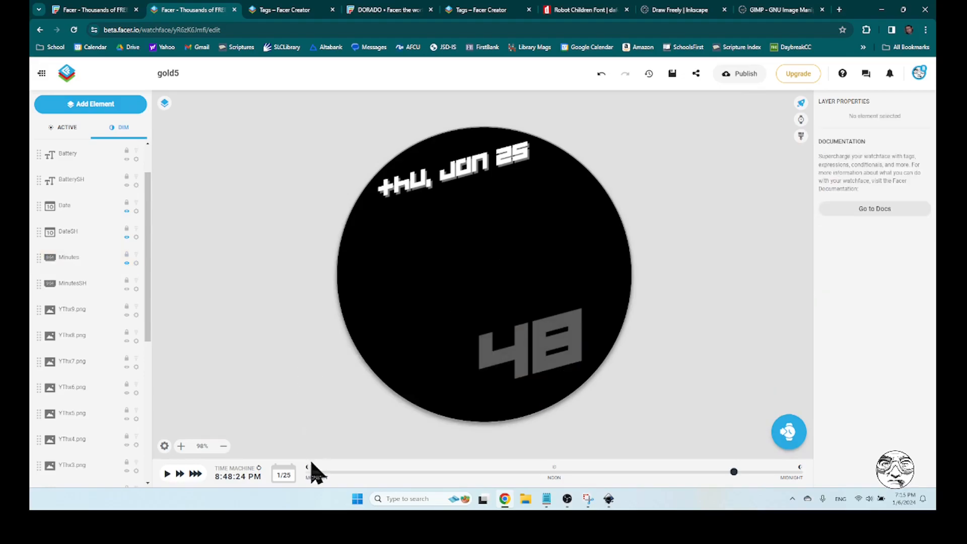
Hide the DateSH shadow layer in dim mode and compare the active and dim views
left_click(76, 259)
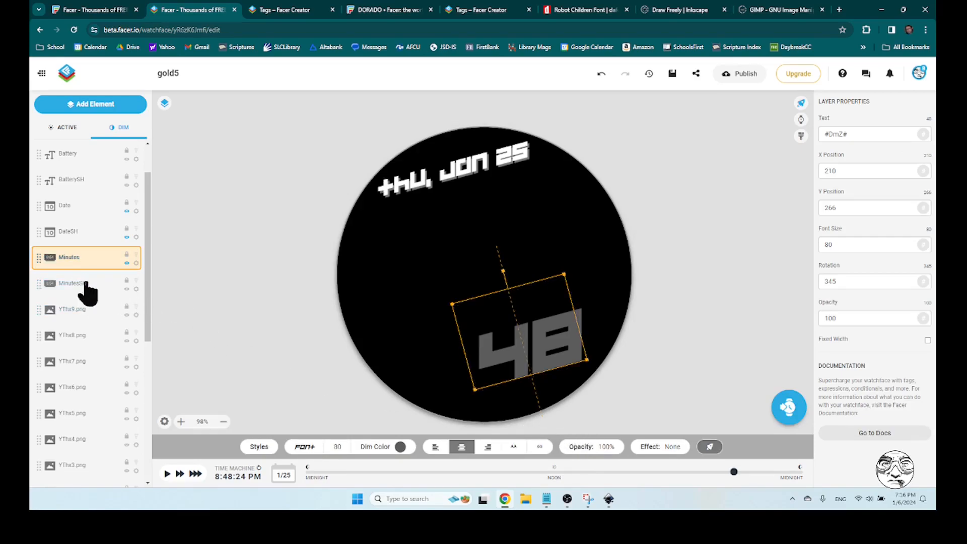
left_click(73, 208)
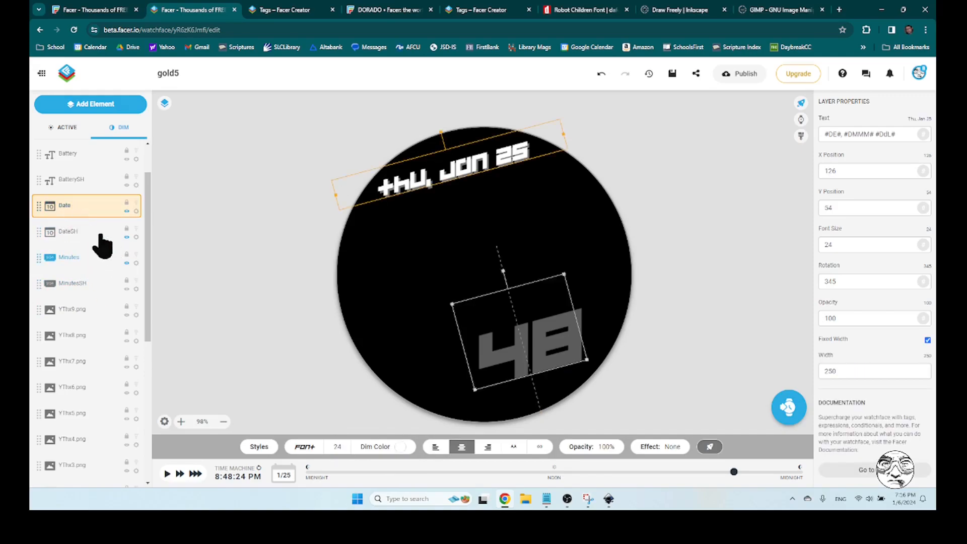
left_click(73, 233)
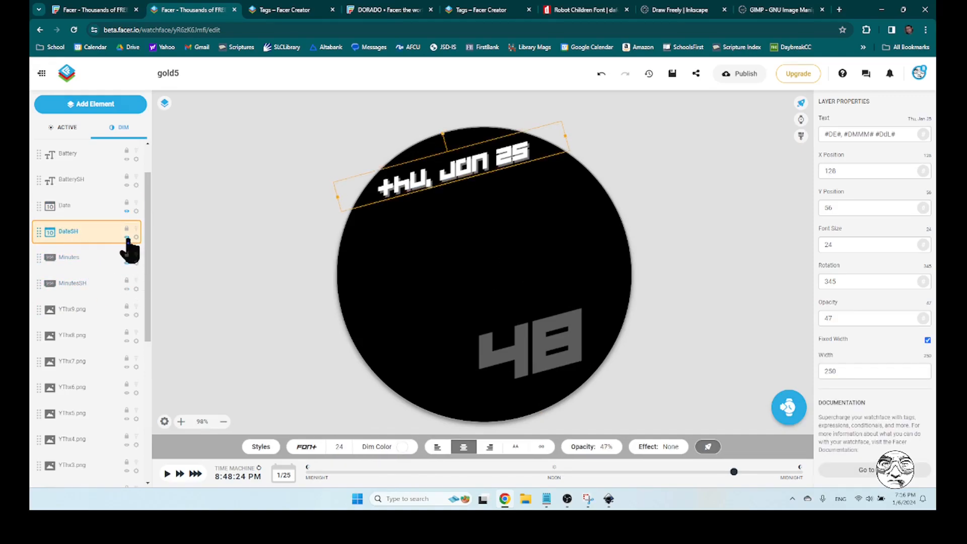
left_click(65, 129)
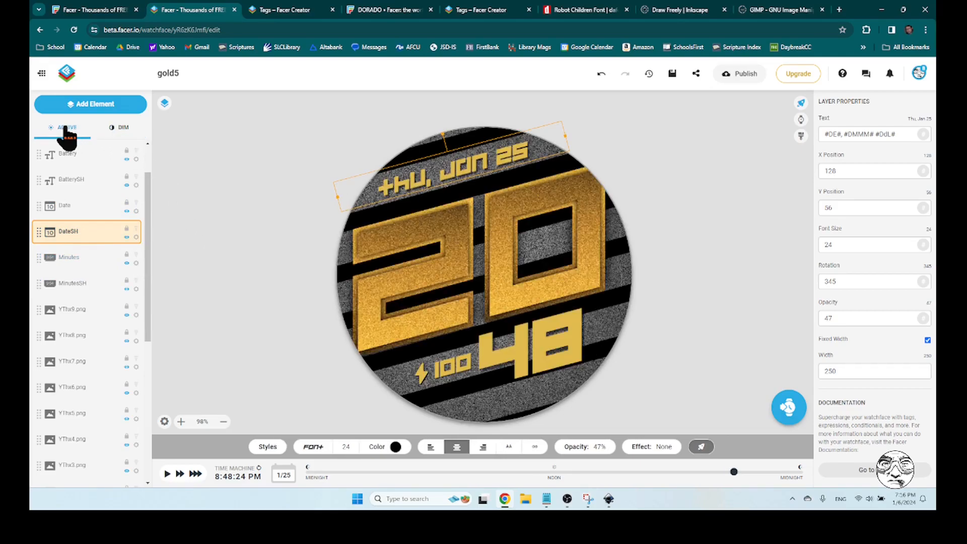
left_click(121, 129)
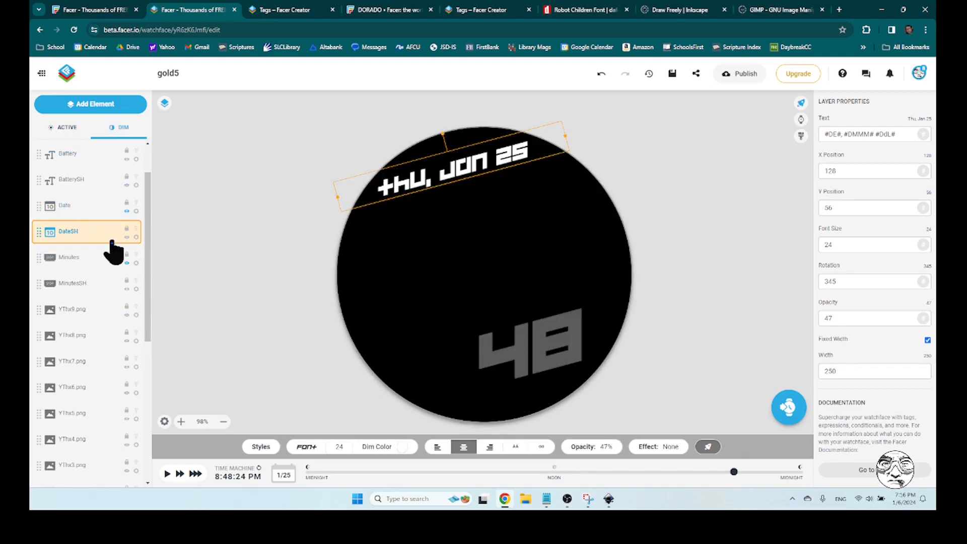
Set the DateSH layer's dim colour to black and its opacity to 41%, comparing the active and dim views
left_click(402, 448)
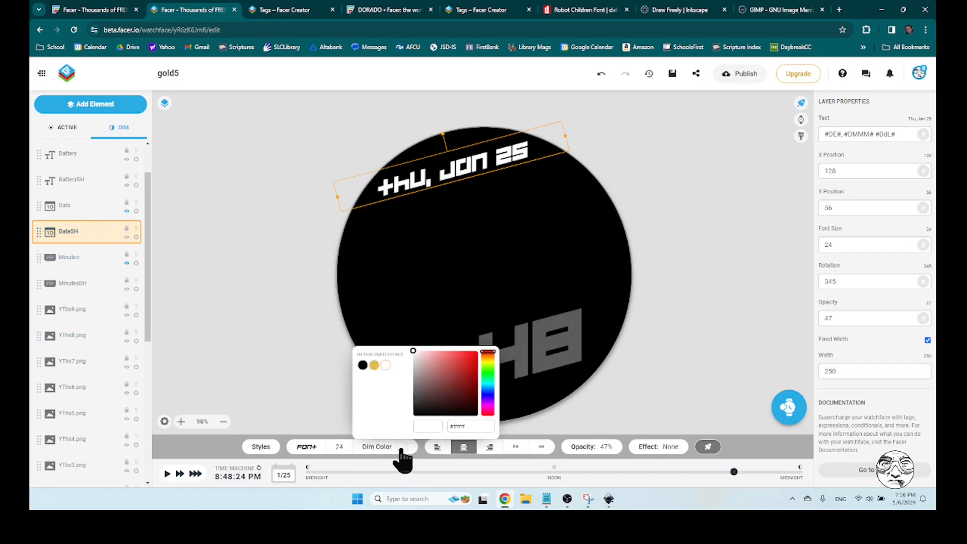
left_click_drag(412, 354, 387, 391)
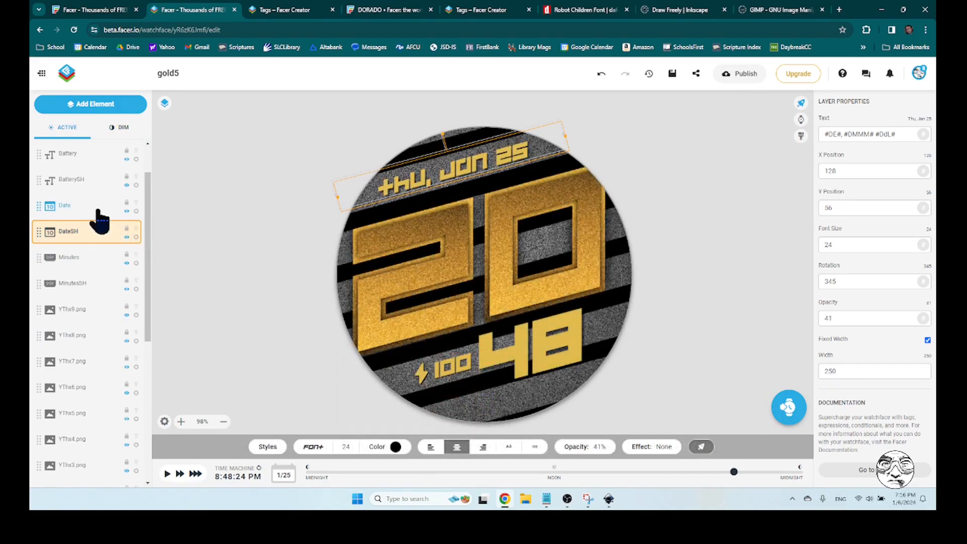
left_click(120, 130)
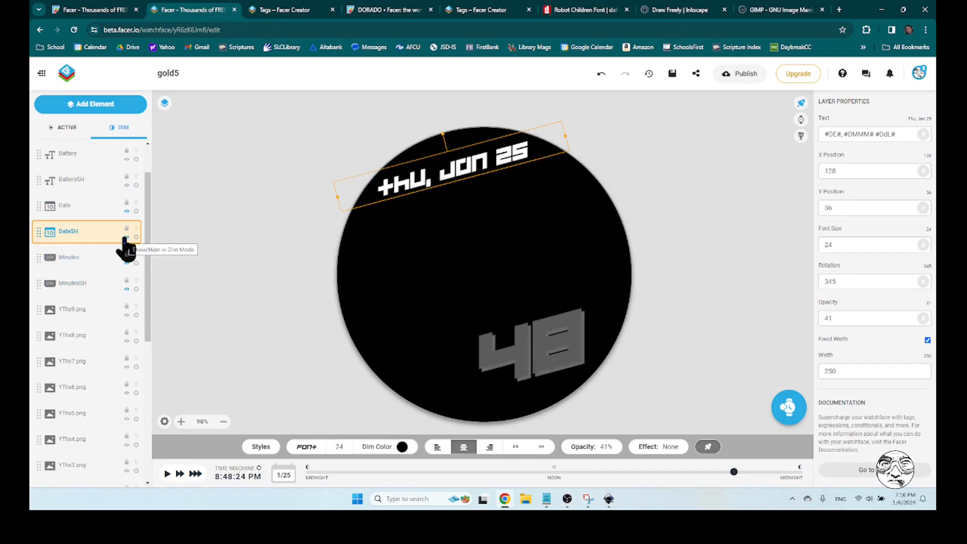
left_click(68, 130)
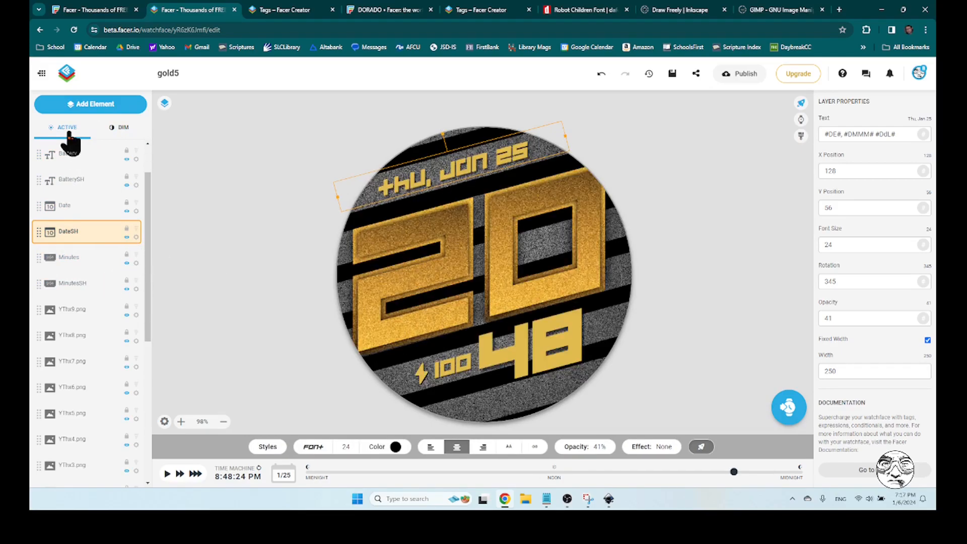
left_click(120, 130)
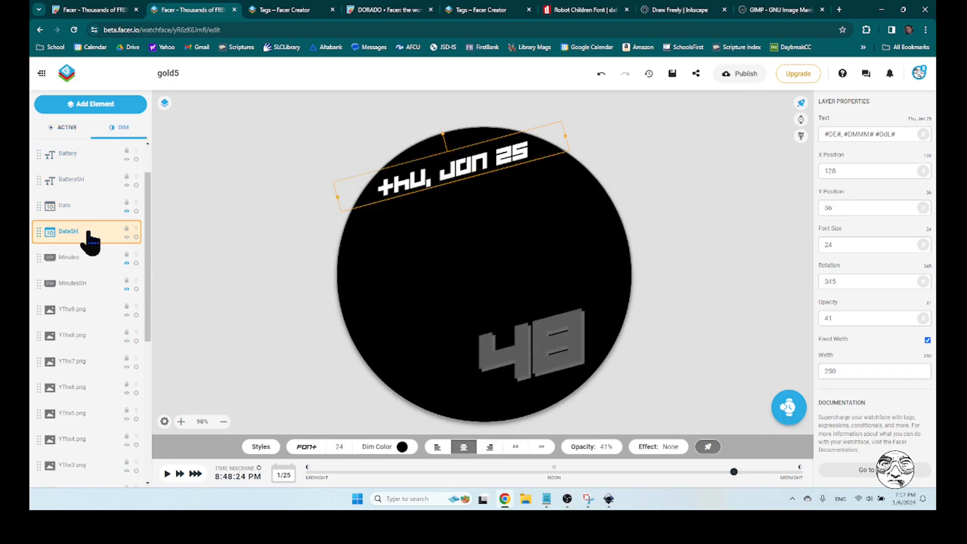
Set the Date layer's dim colour to grey #7c7c7c and deselect it
left_click(75, 211)
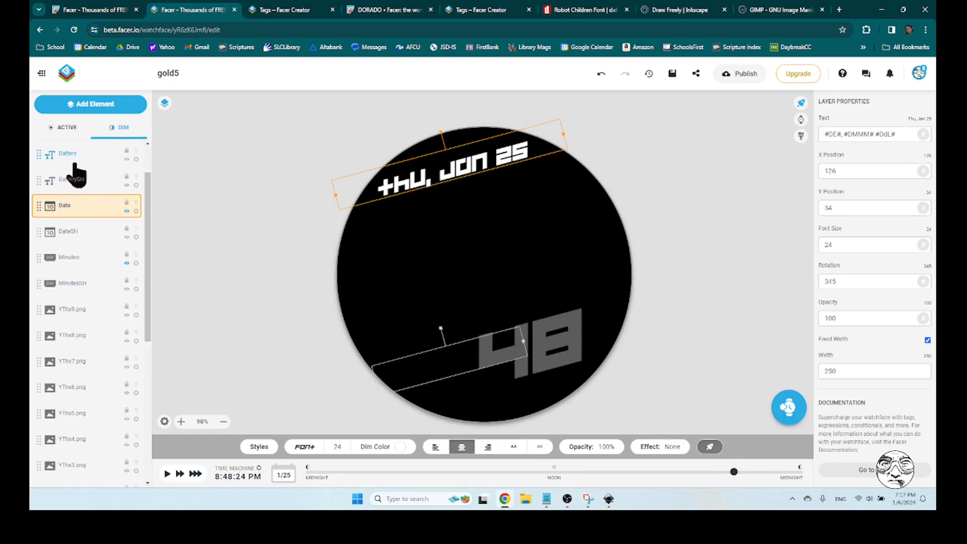
left_click(400, 448)
left_click_drag(412, 366, 397, 386)
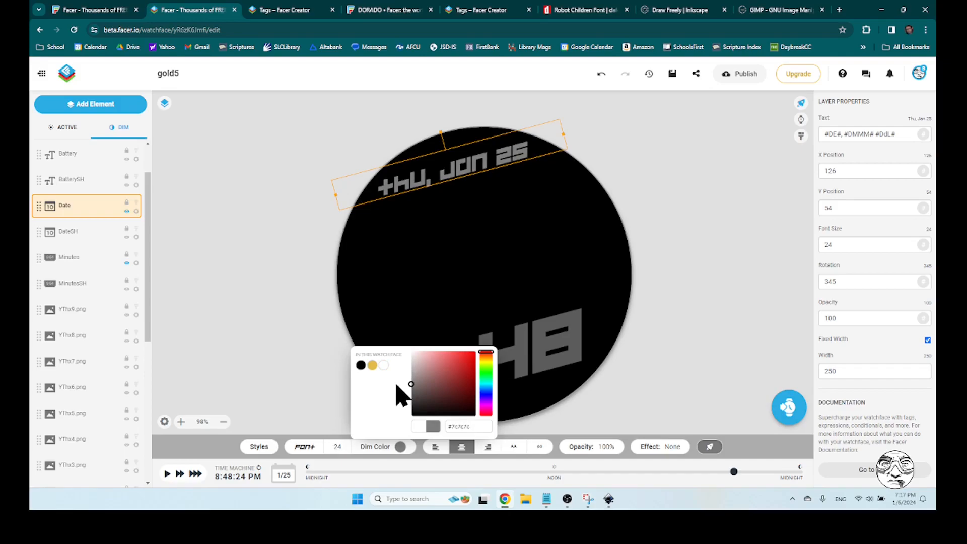
left_click(223, 294)
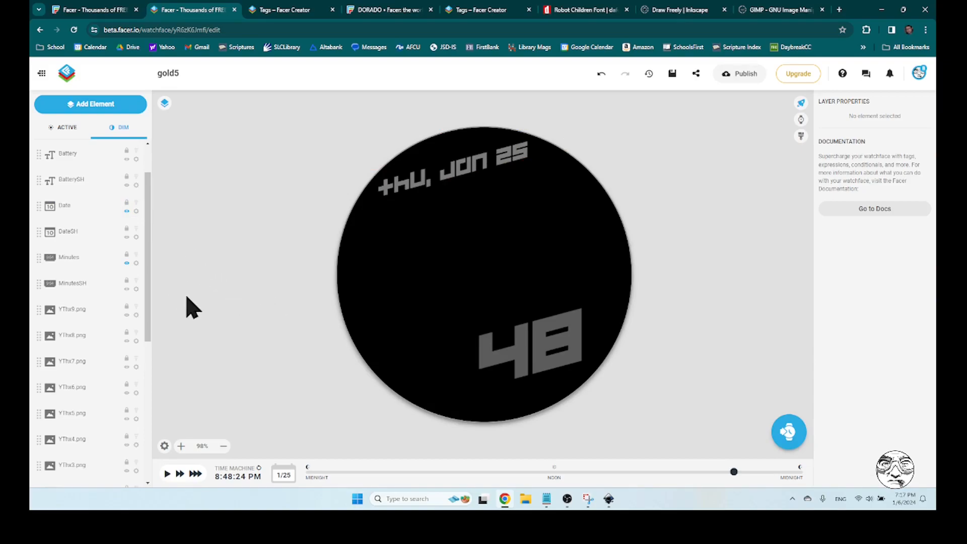
Set the preview time to 12:00:00 AM and show the YTh0x.png hour layer in dim mode
left_click(81, 310)
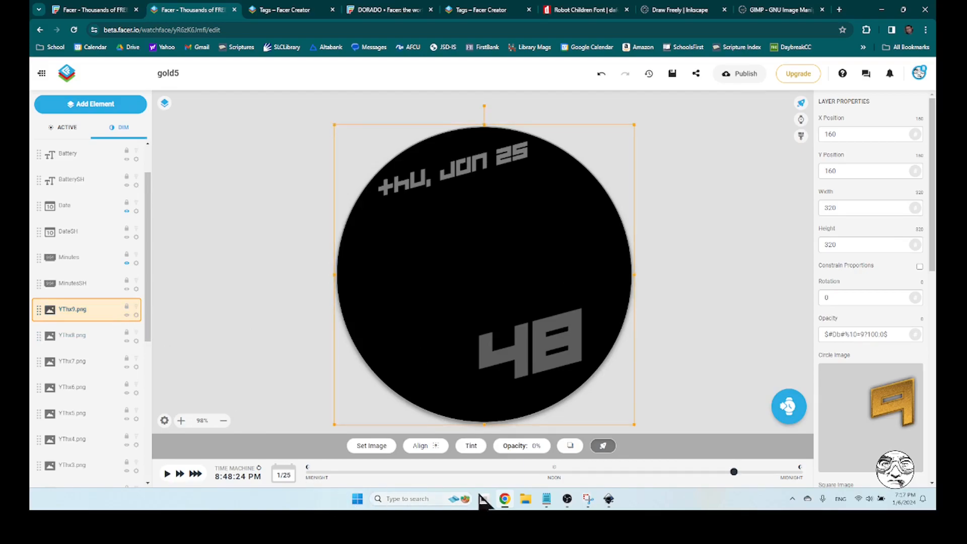
left_click_drag(734, 473, 307, 469)
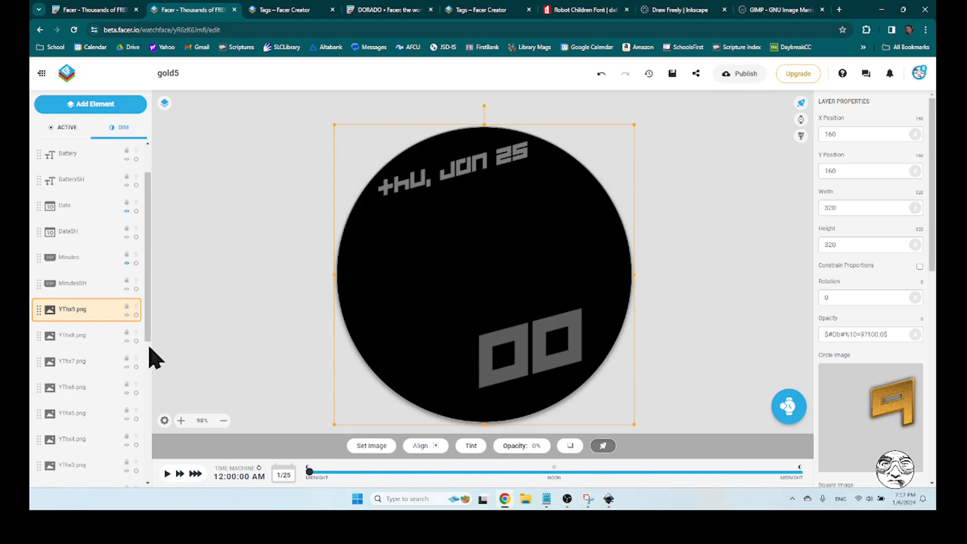
scroll(108, 347, "down", 5)
scroll(101, 338, "down", 2)
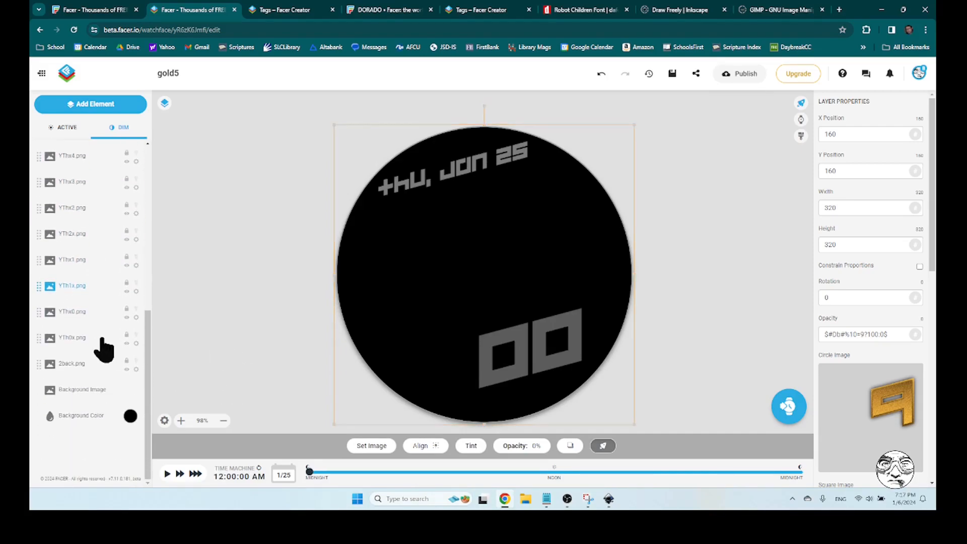
left_click(127, 344)
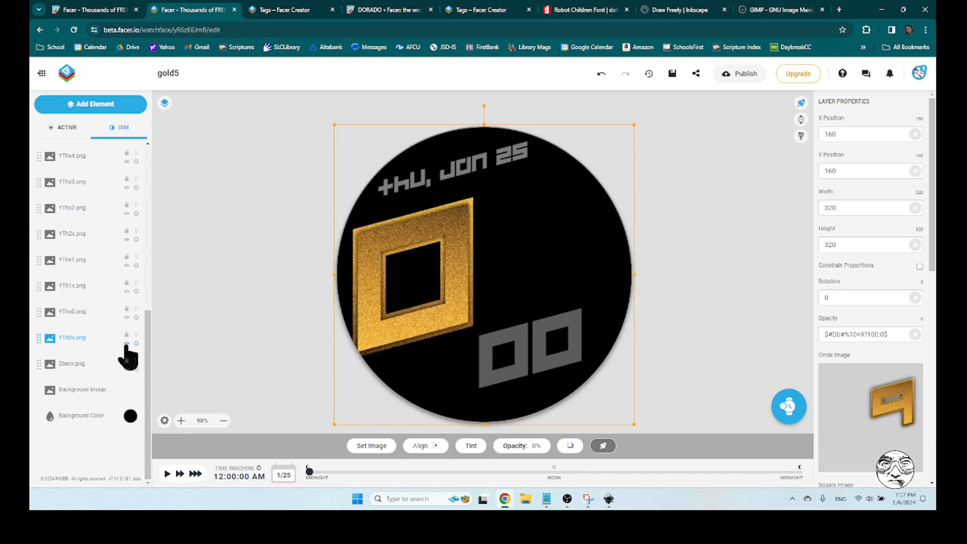
left_click(126, 344)
left_click(126, 344)
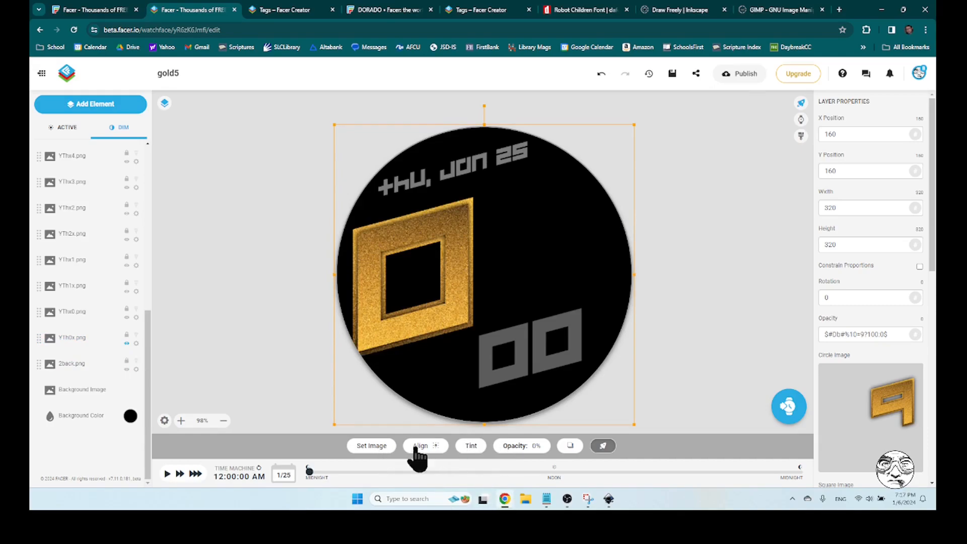
left_click(536, 446)
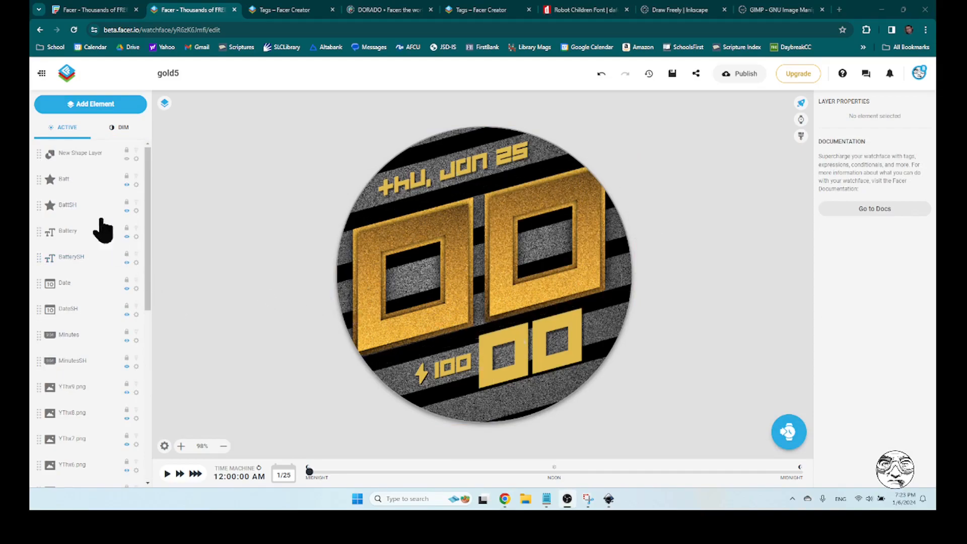
Examine the hour digits in dim mode and the properties of the semi-transparent black rectangle covering them
scroll(81, 325, "down", 5)
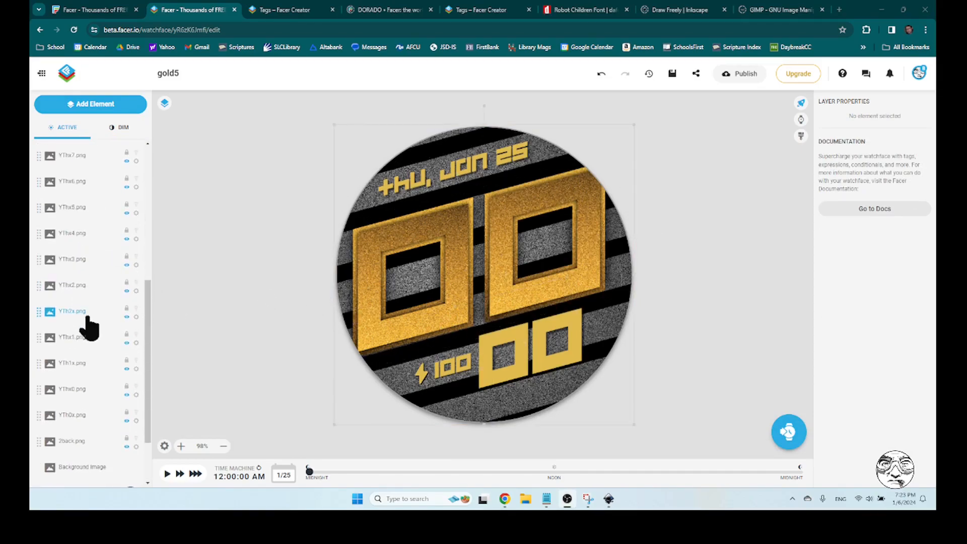
left_click(380, 302)
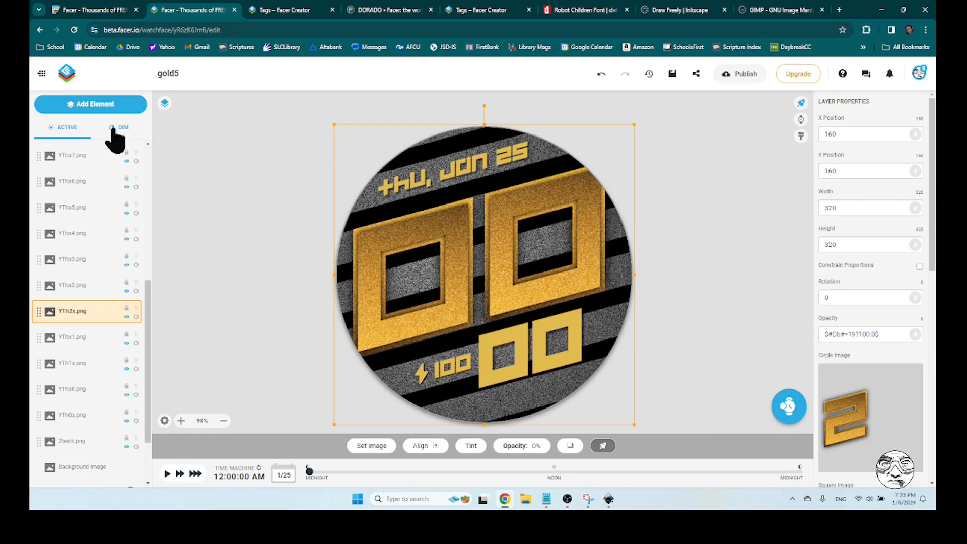
left_click(113, 130)
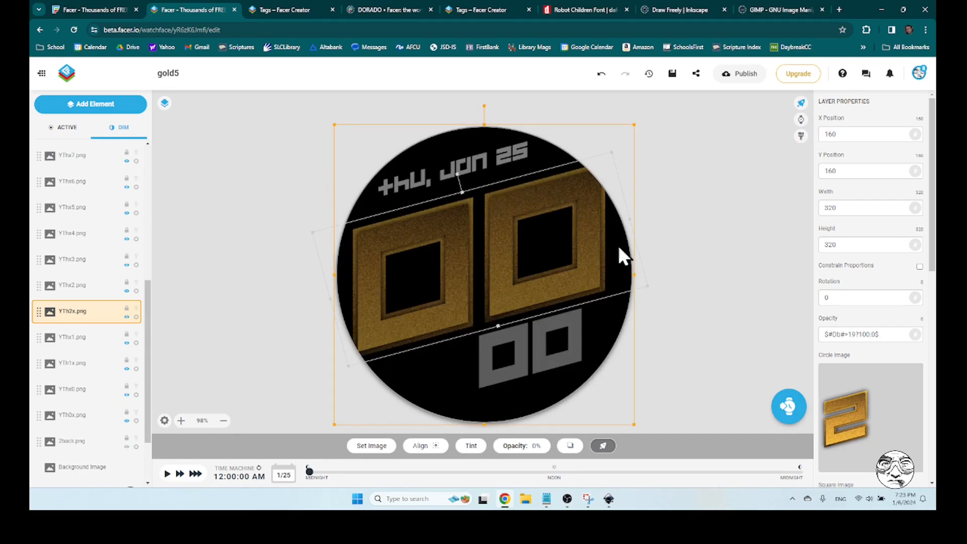
left_click(627, 257)
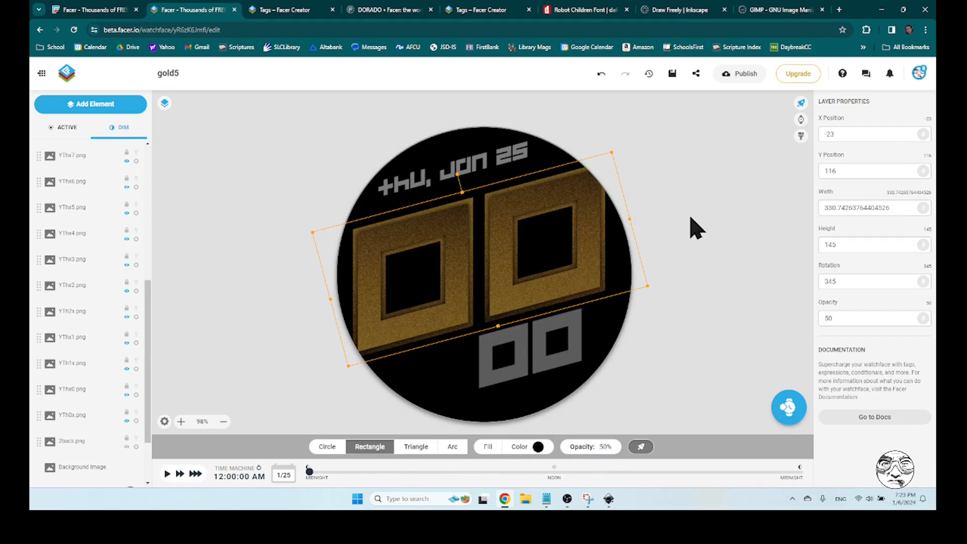
left_click(691, 217)
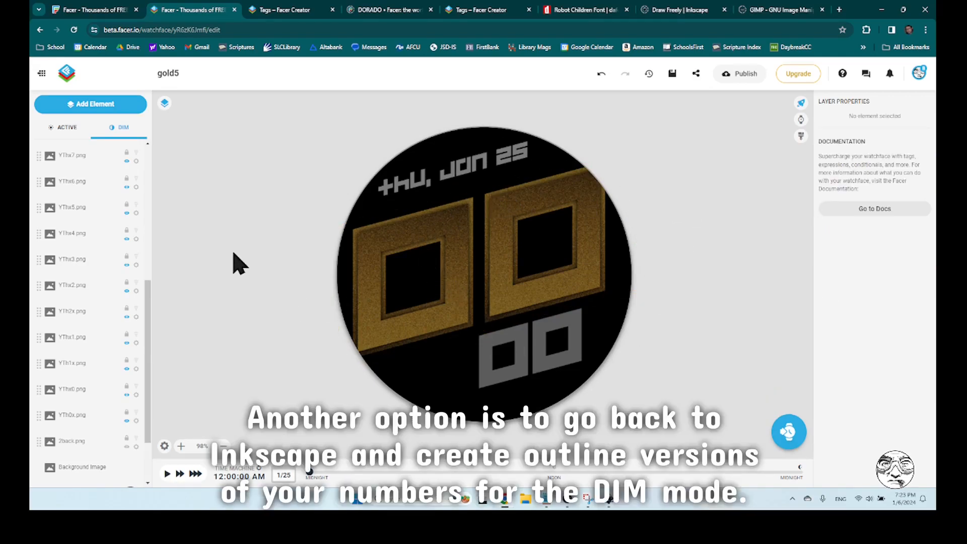
Preview the dim face at 3:25:45 AM and the active face at 4:12:07 PM, and save the watch face
left_click_drag(309, 476, 379, 472)
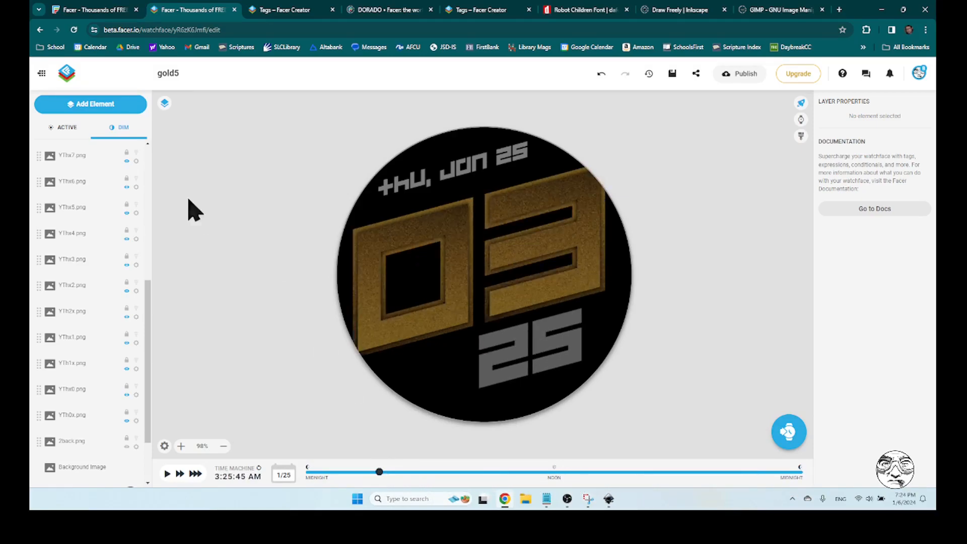
left_click(59, 129)
left_click_drag(379, 473, 640, 473)
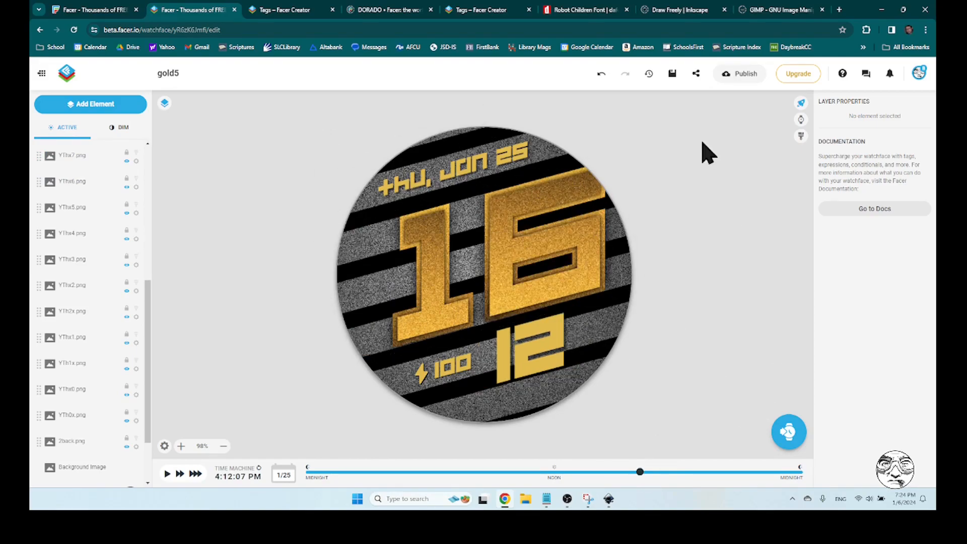
left_click(673, 75)
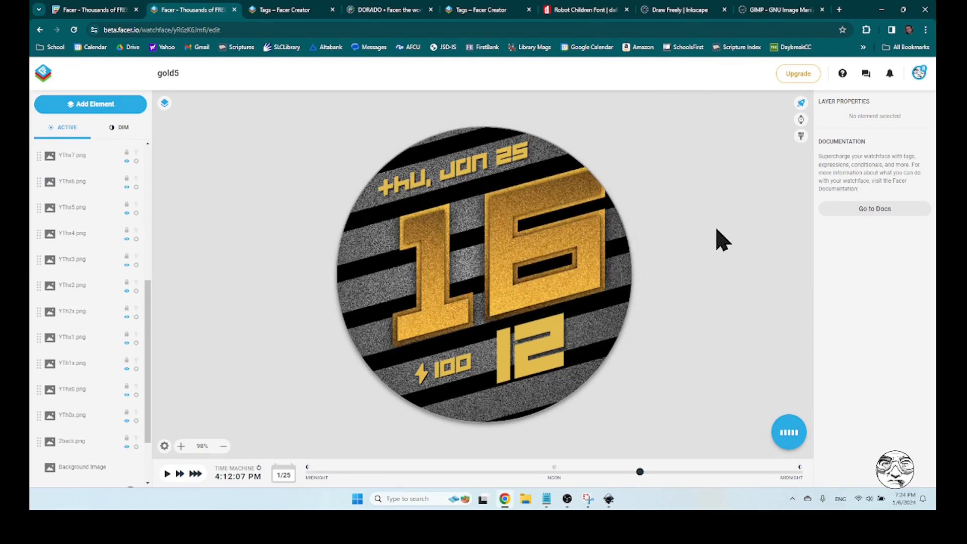